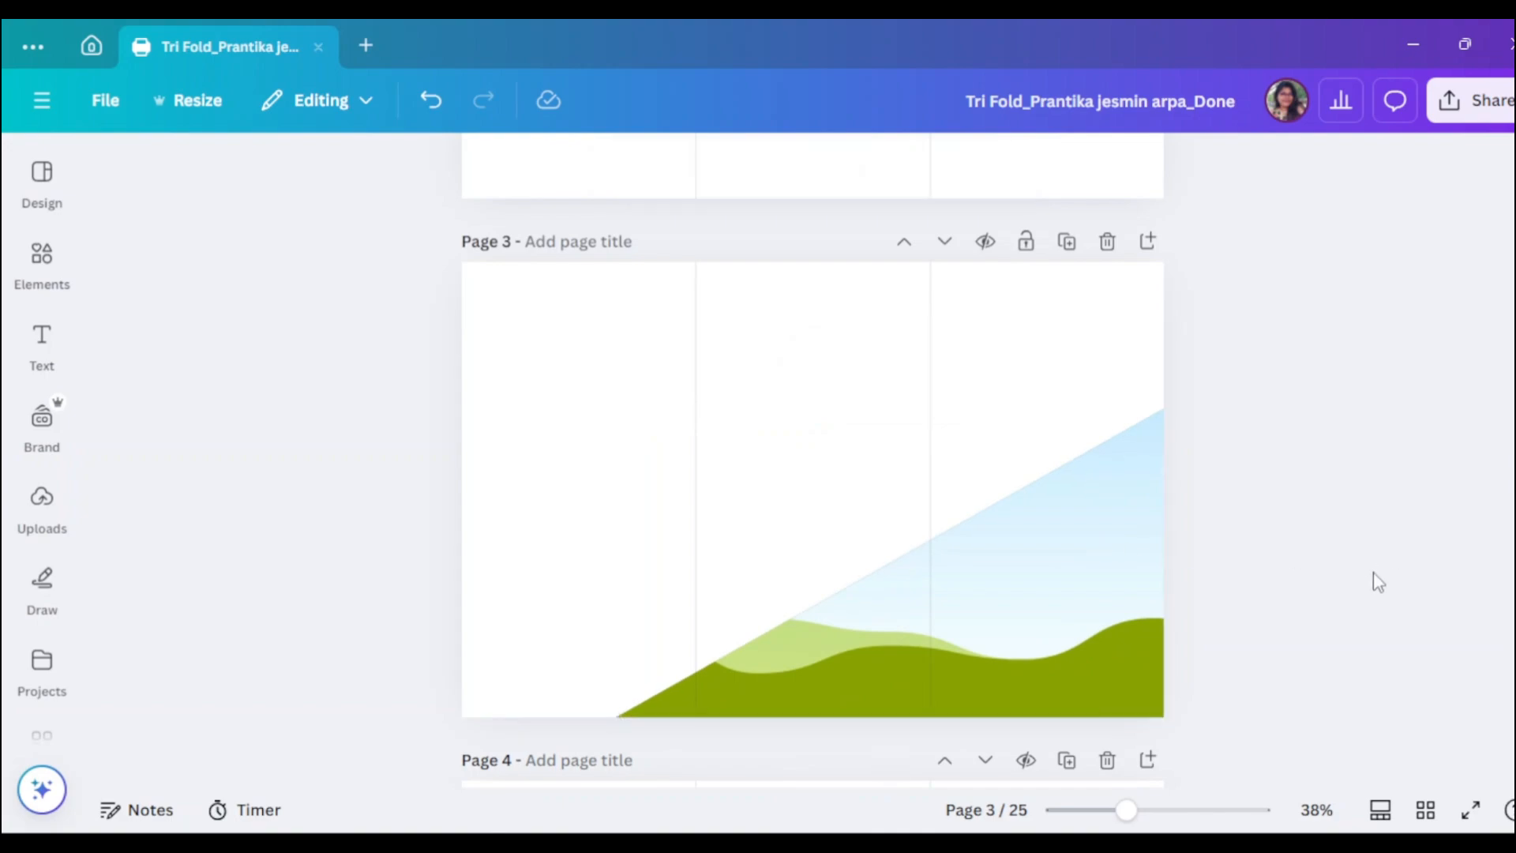
- Replace the 'triangle frame' element search with 'building Picture' and show its Photos results
{"action": "left_click", "coordinate": [43, 260]}
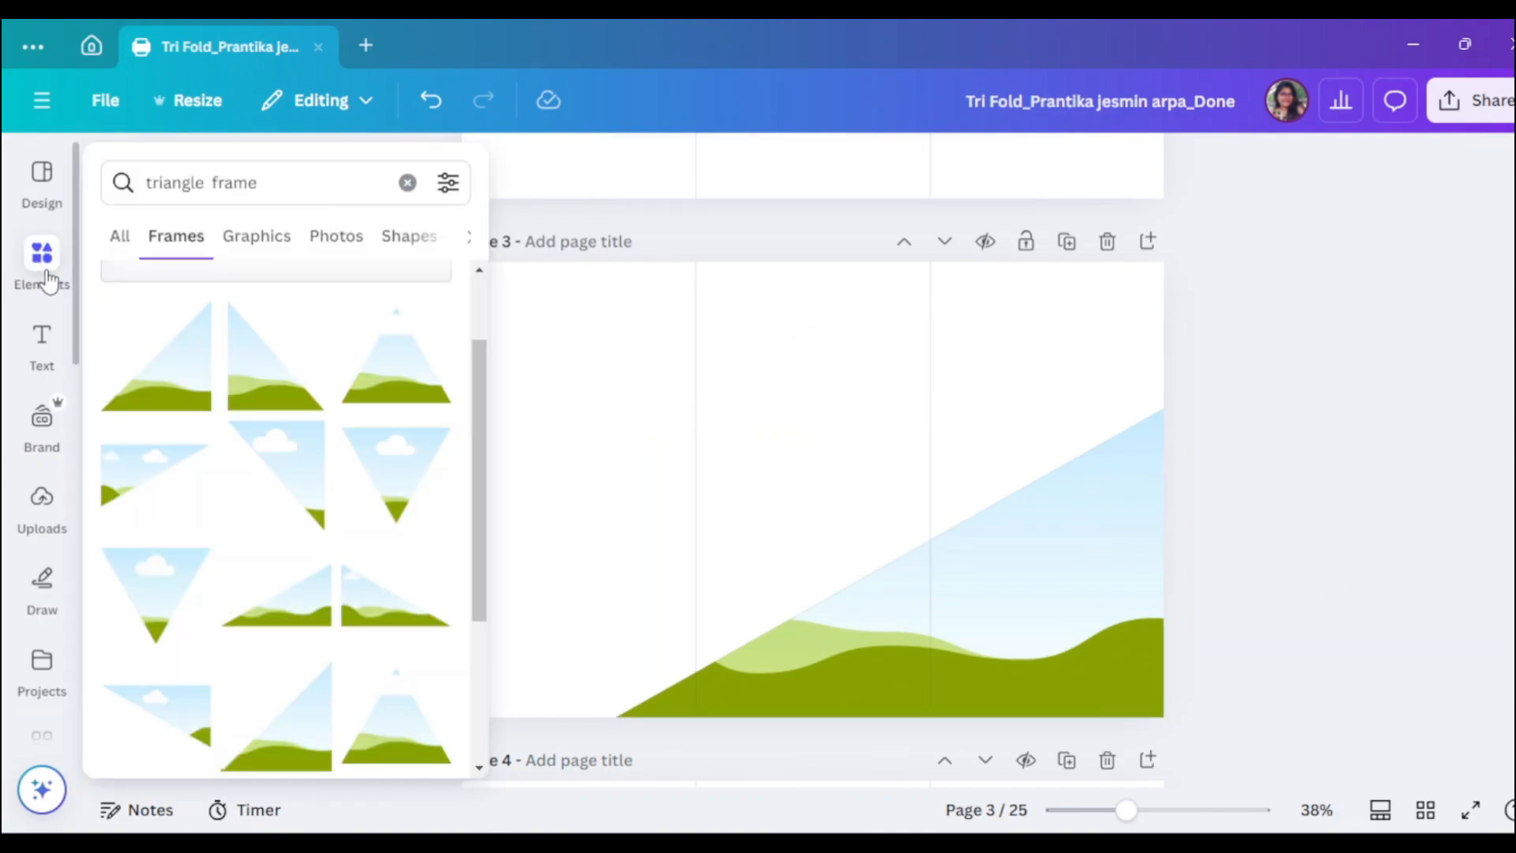
{"action": "left_click_drag", "start_coordinate": [270, 186], "coordinate": [164, 166]}
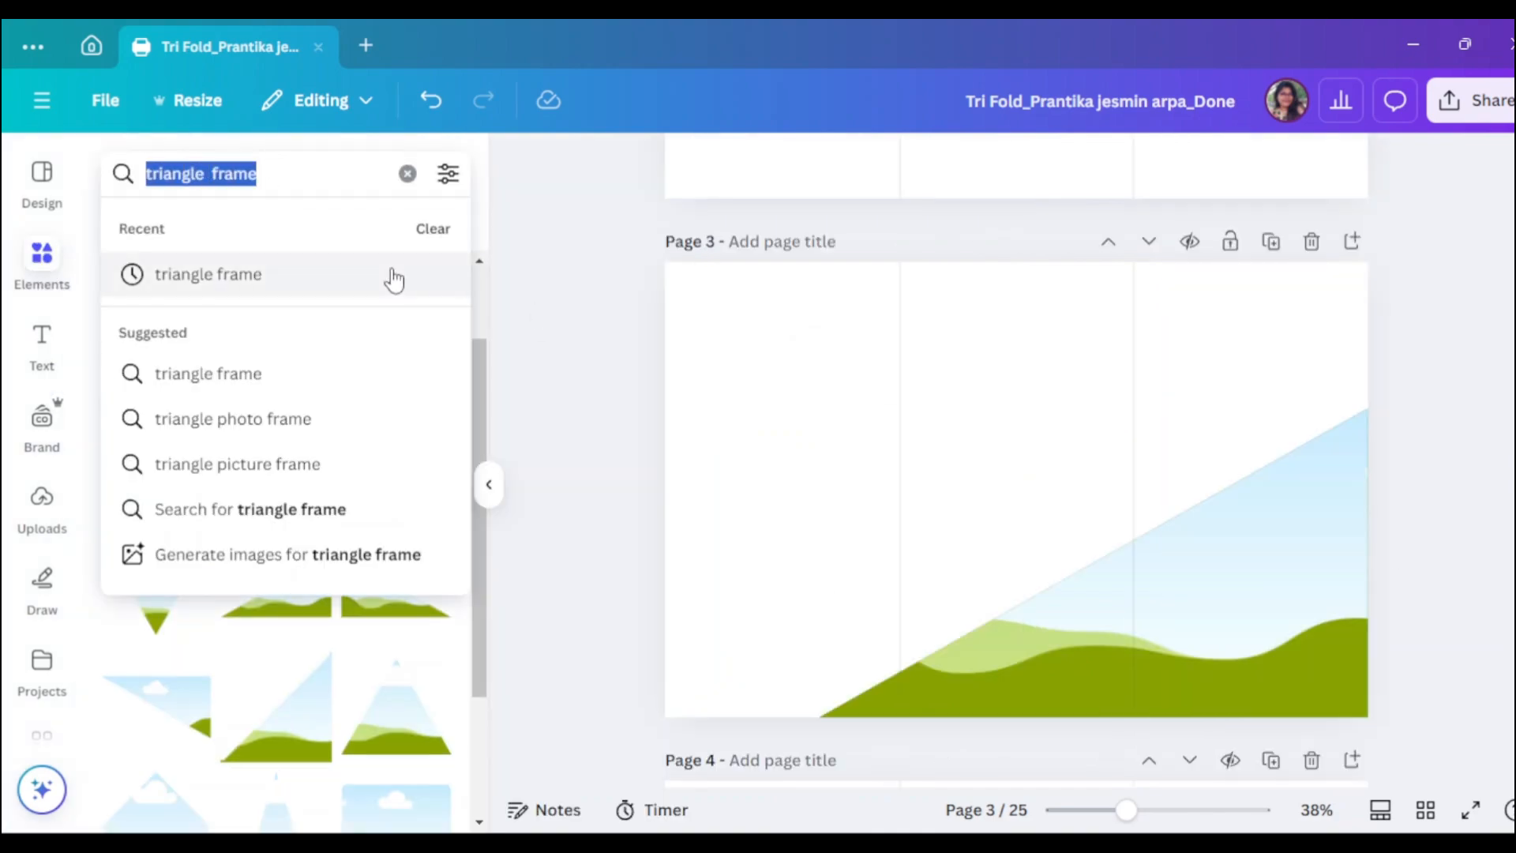
{"action": "type", "text": "bu"}
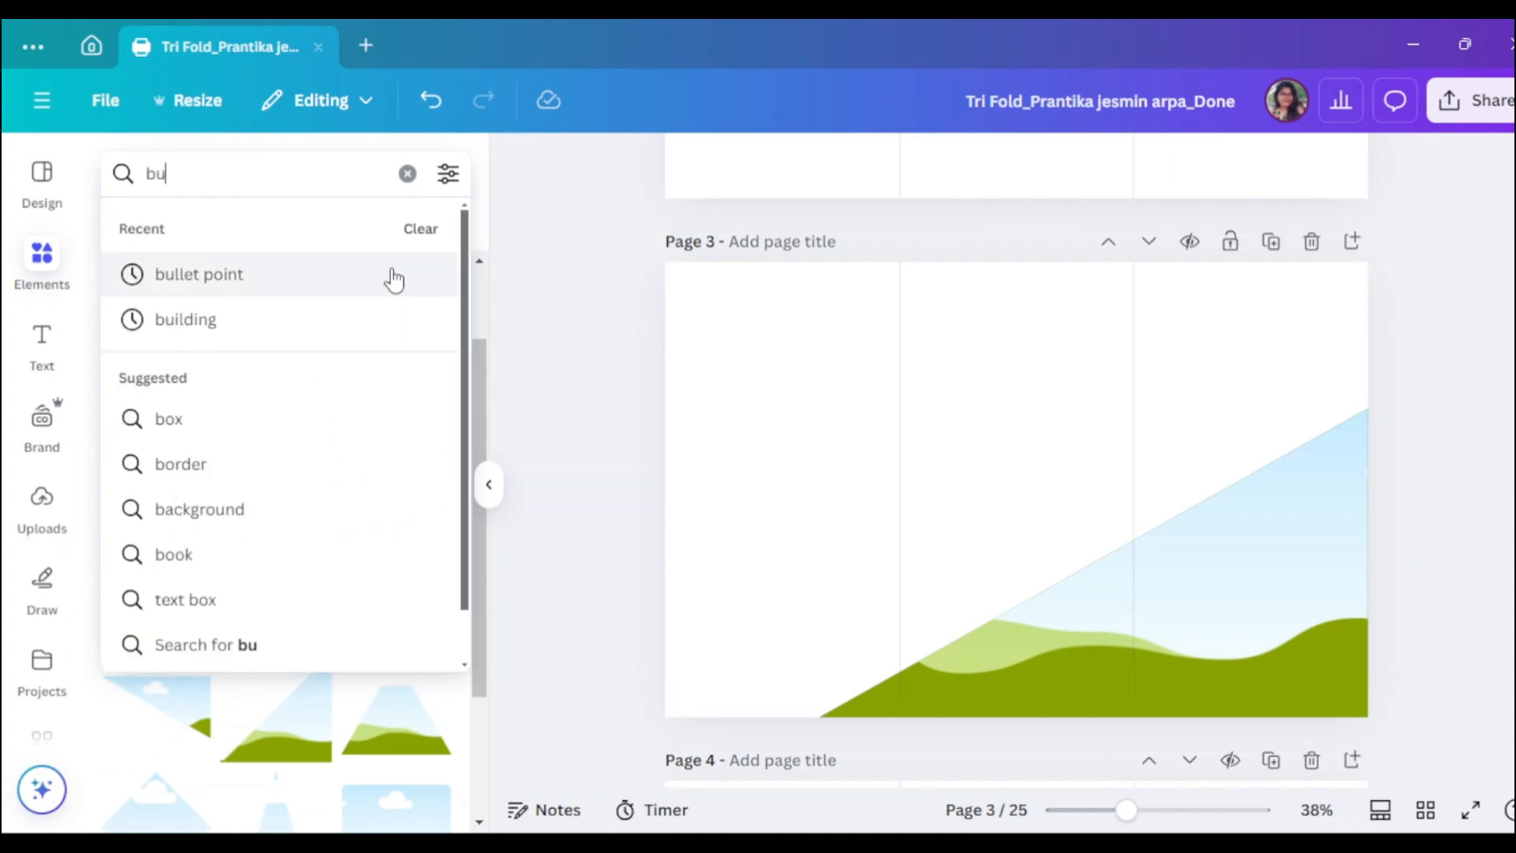
{"action": "type", "text": "ildin"}
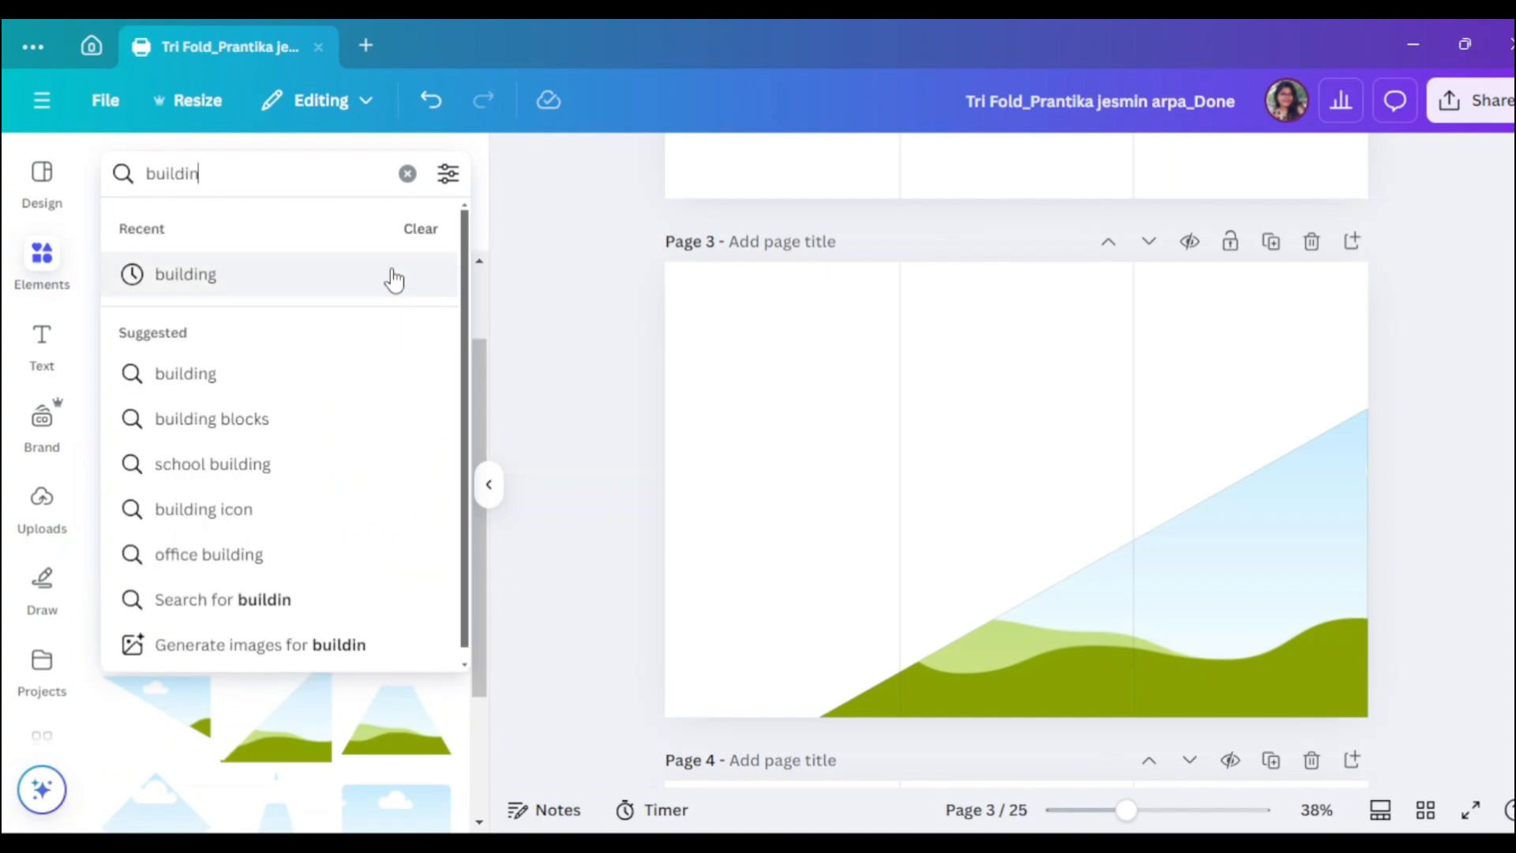
{"action": "type", "text": "g Pict"}
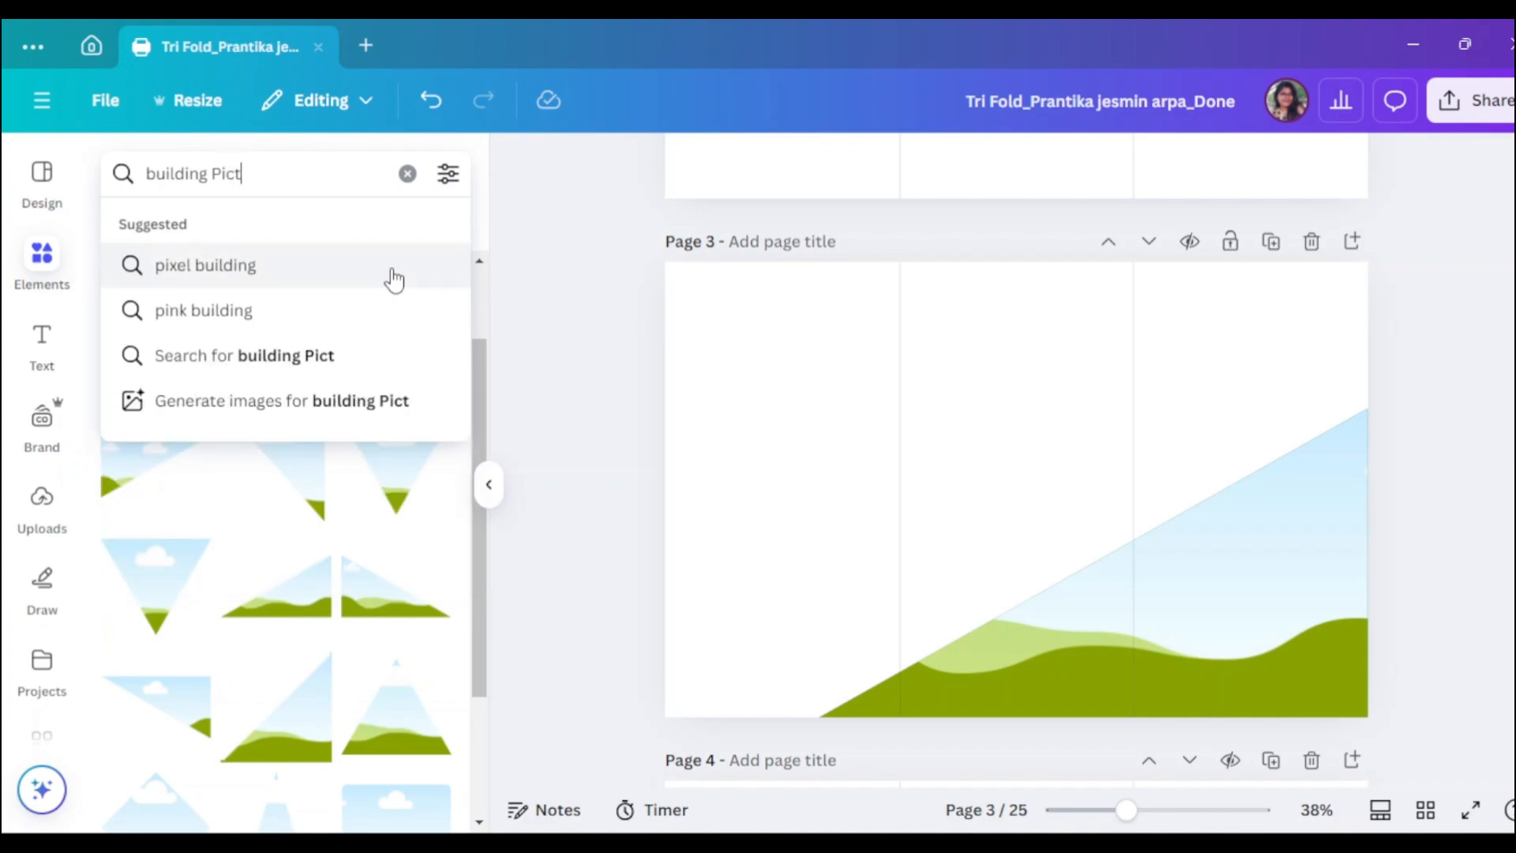
{"action": "type", "text": "ure"}
{"action": "key", "text": "Return"}
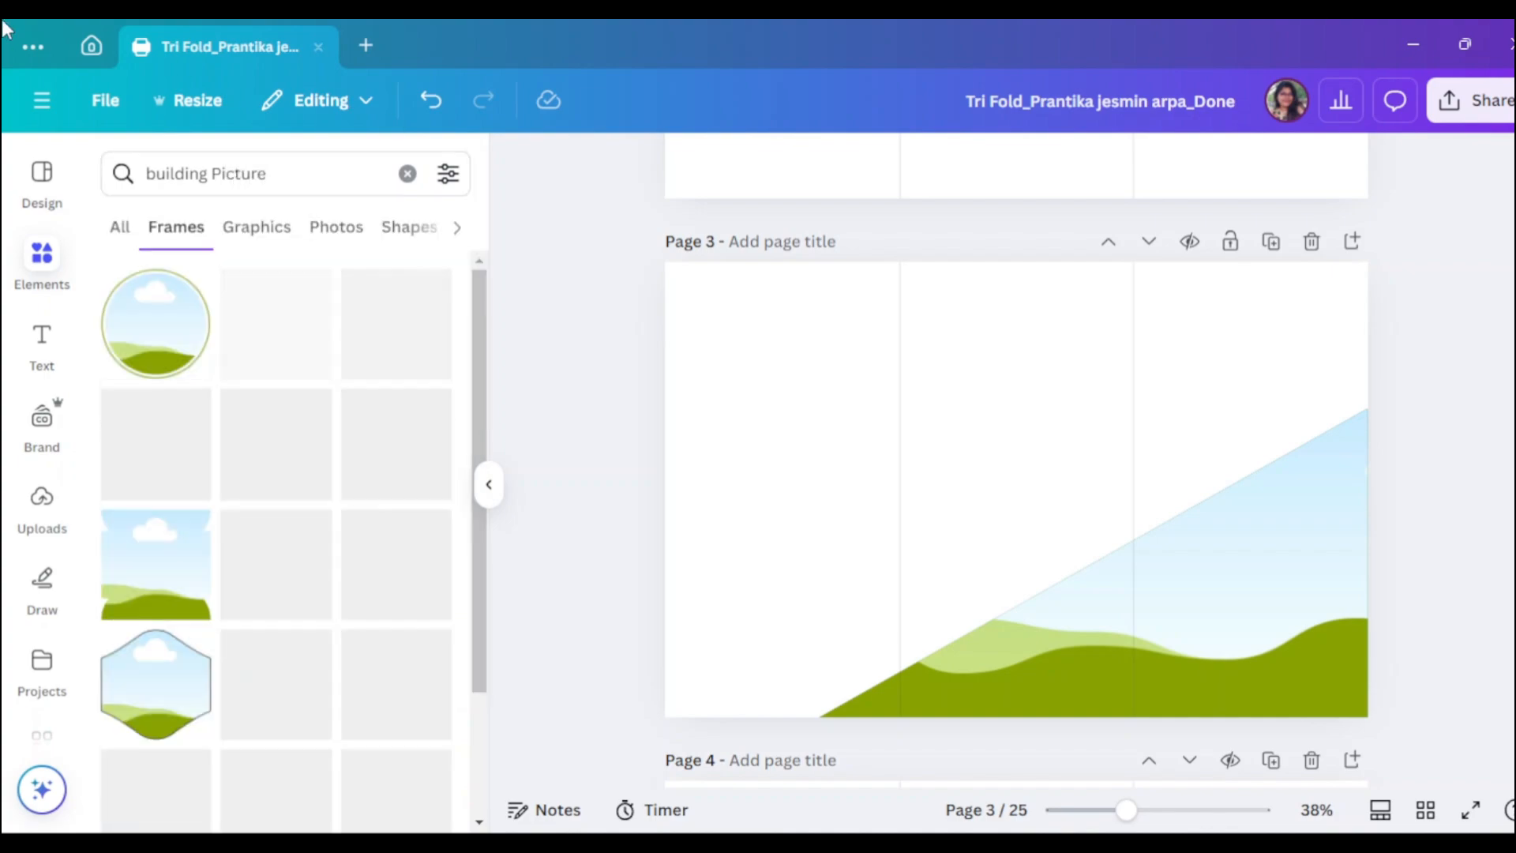
{"action": "left_click", "coordinate": [357, 235]}
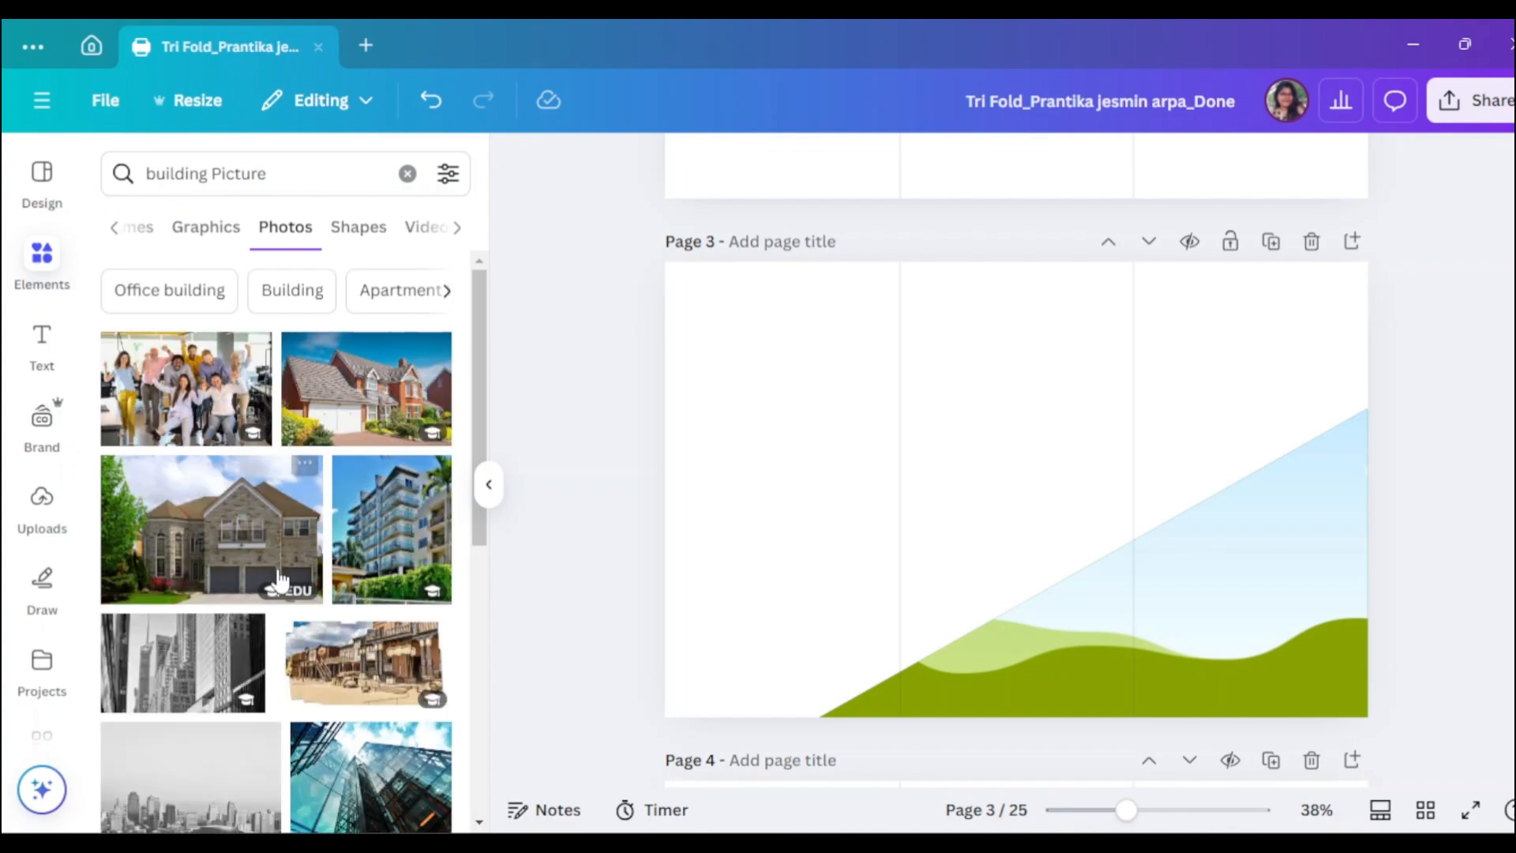
{"action": "scroll", "coordinate": [280, 580], "scroll_direction": "down", "scroll_amount": 5}
{"action": "scroll", "coordinate": [288, 572], "scroll_direction": "down", "scroll_amount": 2}
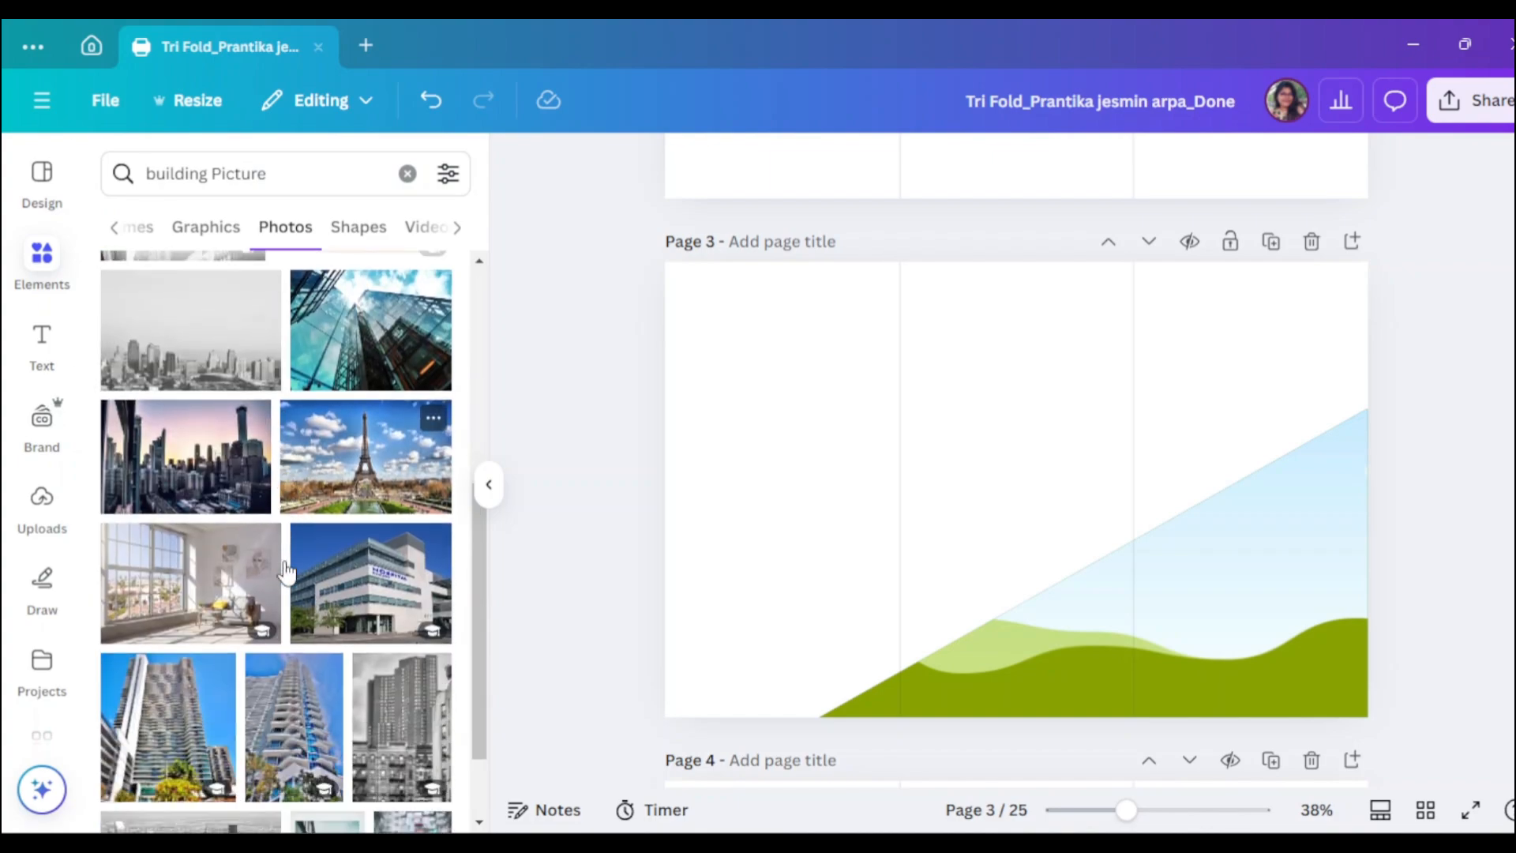
- Drop a city skyline photo into the triangle frame on page 3
{"action": "left_click", "coordinate": [204, 477]}
{"action": "left_click_drag", "start_coordinate": [1042, 577], "coordinate": [1160, 630]}
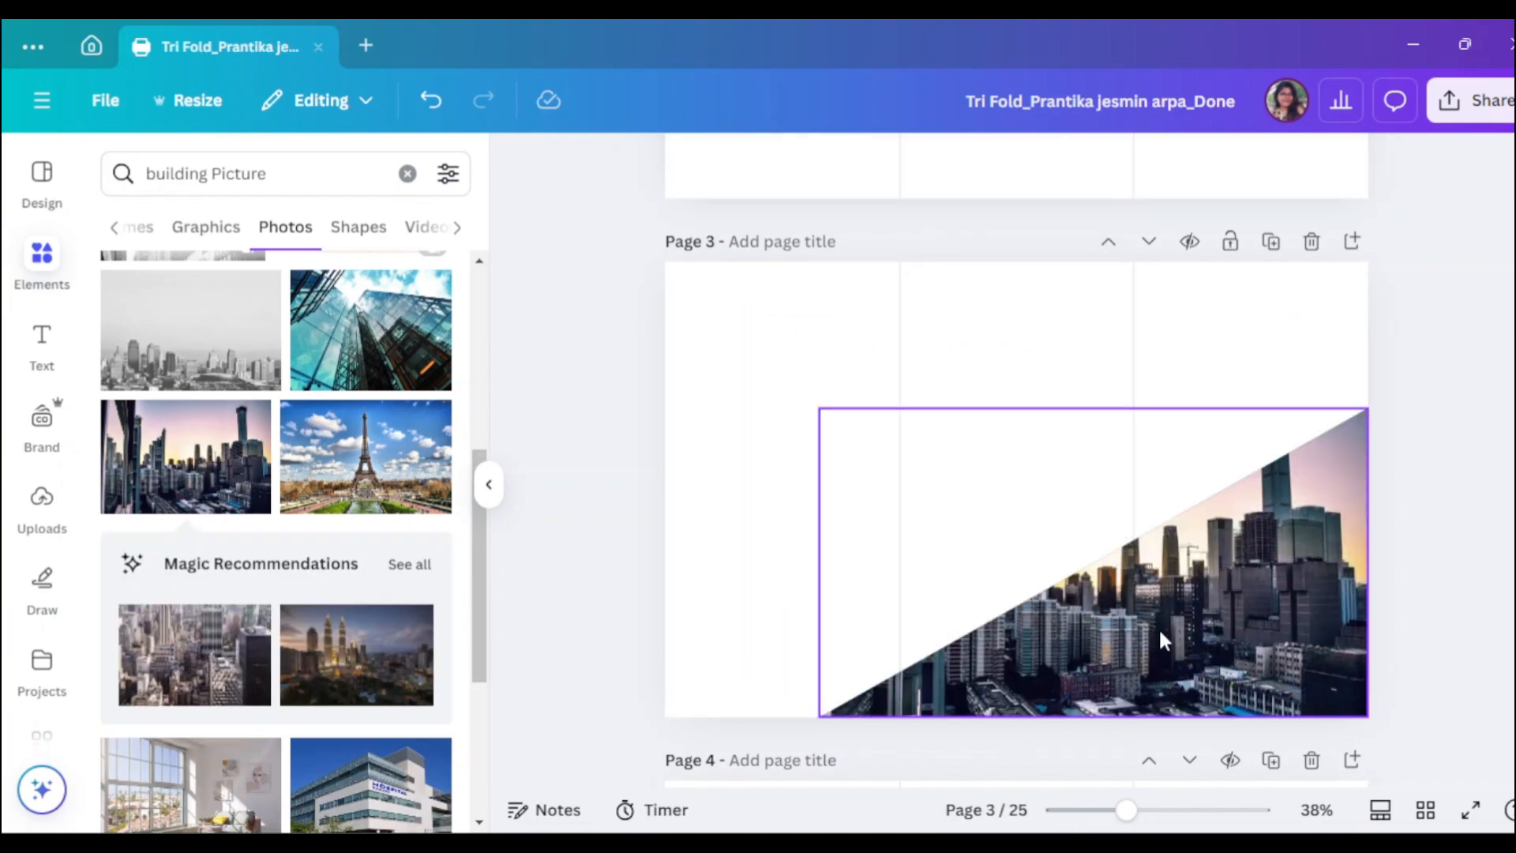
{"action": "scroll", "coordinate": [287, 671], "scroll_direction": "down", "scroll_amount": 3}
{"action": "scroll", "coordinate": [289, 661], "scroll_direction": "up", "scroll_amount": 3}
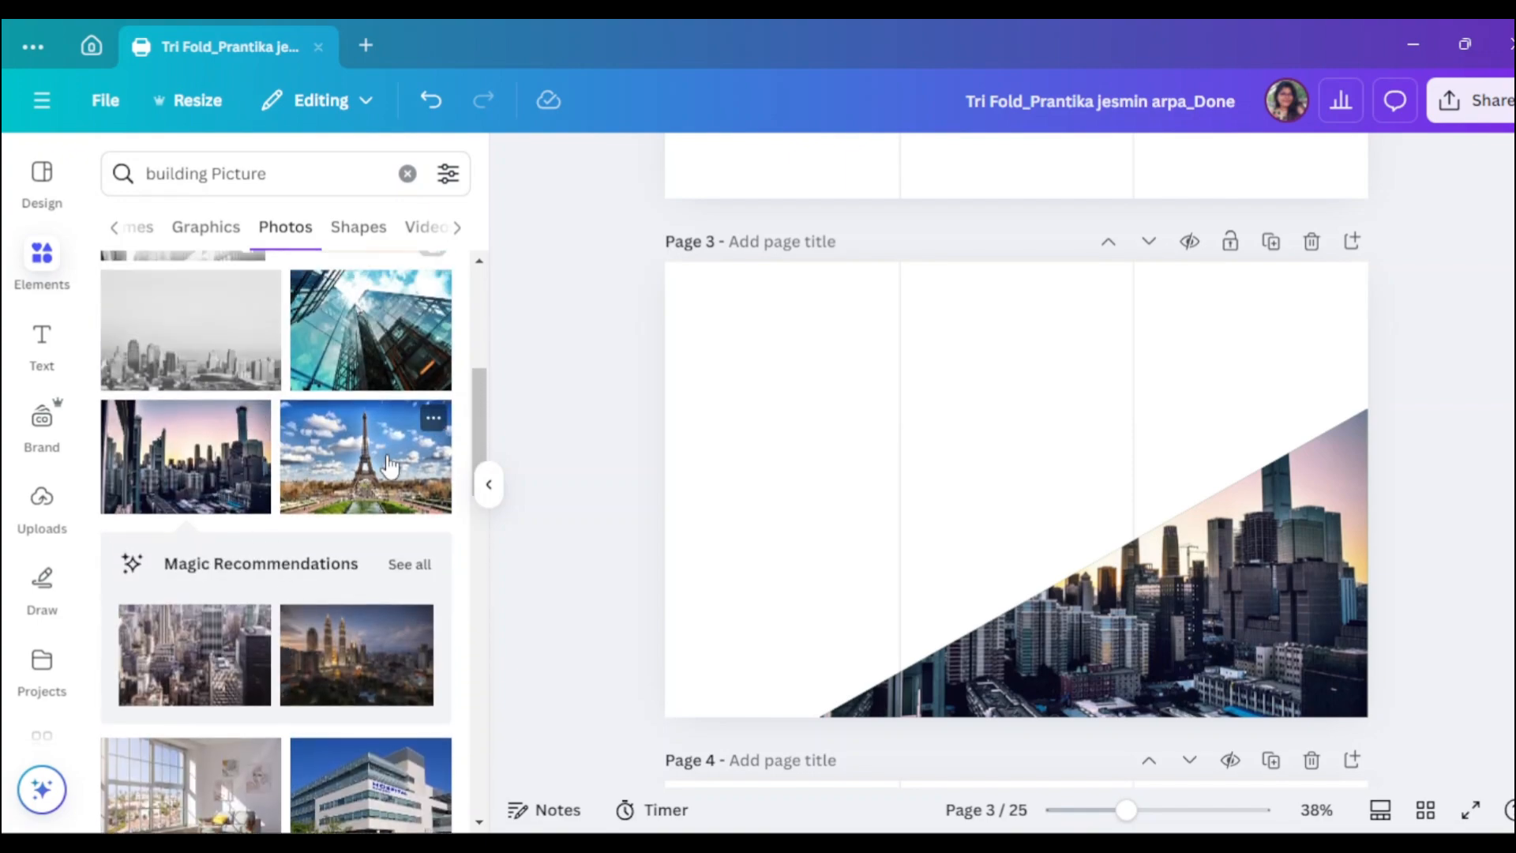
{"action": "scroll", "coordinate": [384, 472], "scroll_direction": "up", "scroll_amount": 1}
{"action": "scroll", "coordinate": [383, 481], "scroll_direction": "down", "scroll_amount": 3}
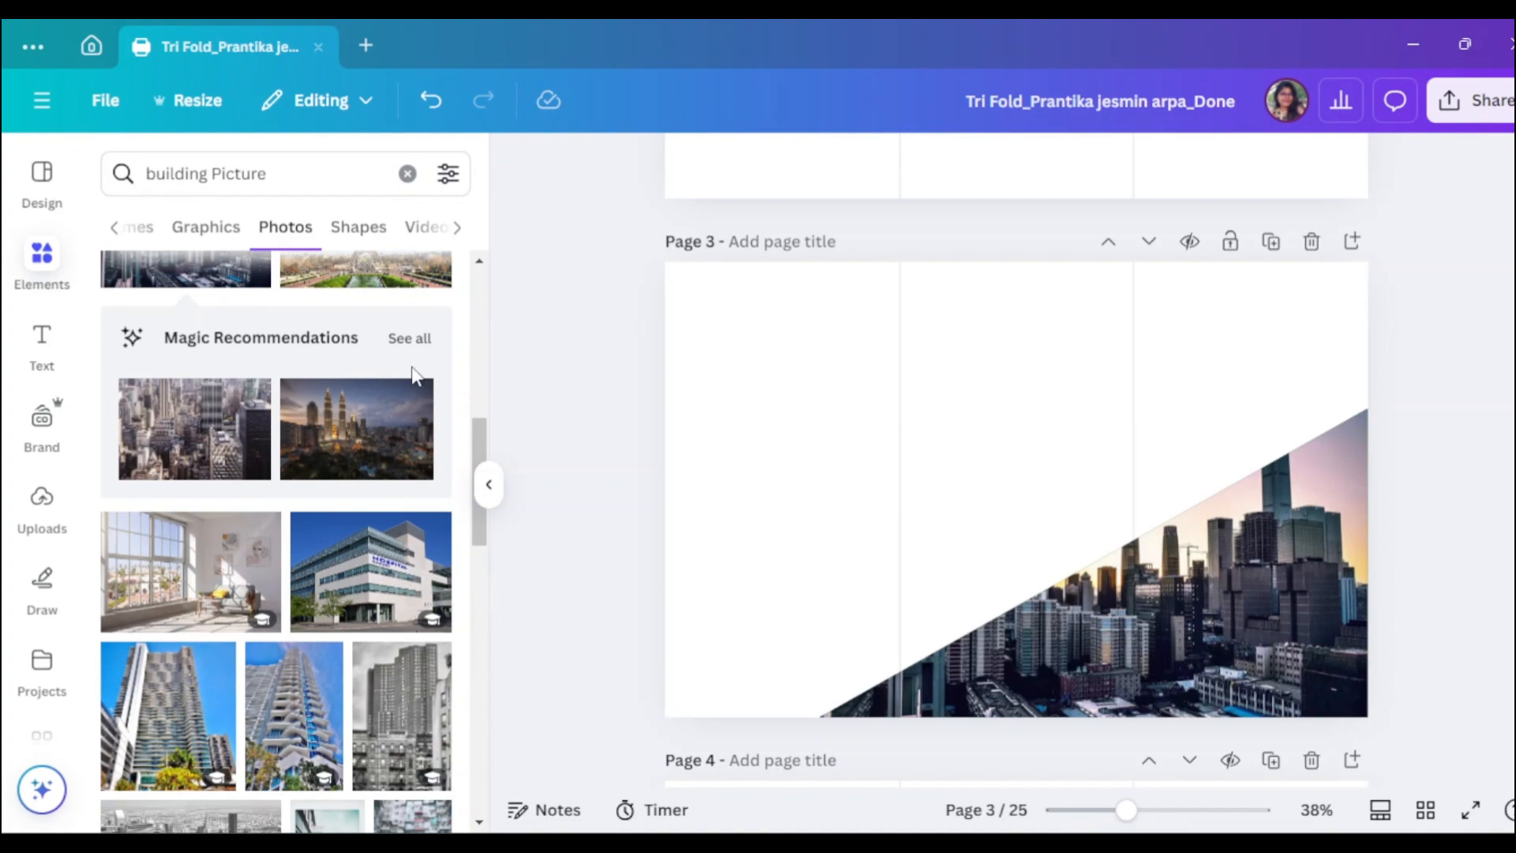
- Swap in a sunset city skyline photo from the similar-photo suggestions
{"action": "left_click", "coordinate": [410, 339]}
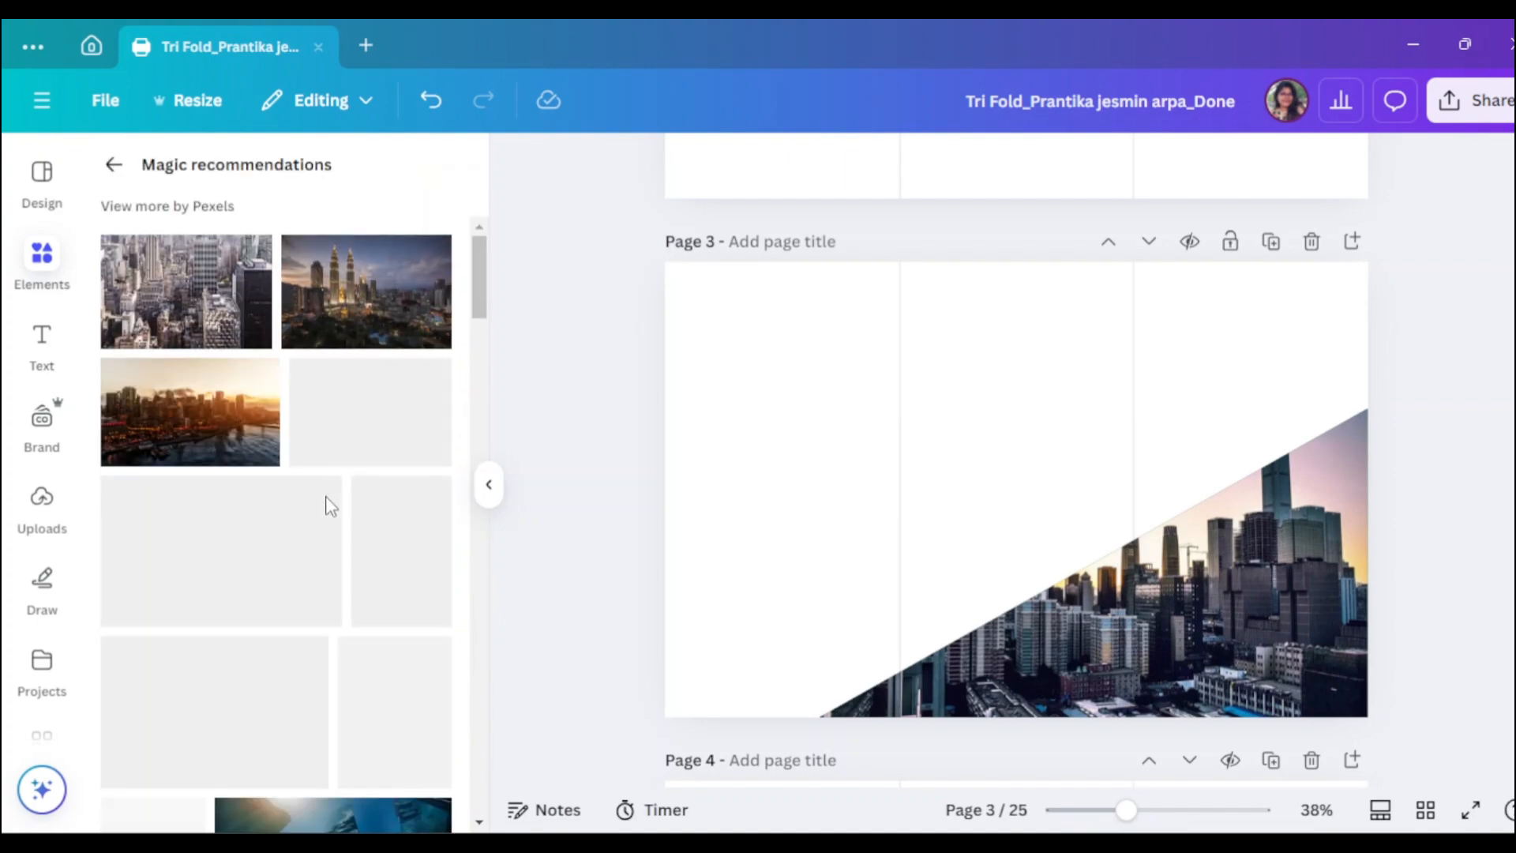
{"action": "left_click", "coordinate": [244, 454]}
{"action": "left_click_drag", "start_coordinate": [1130, 543], "coordinate": [1232, 592]}
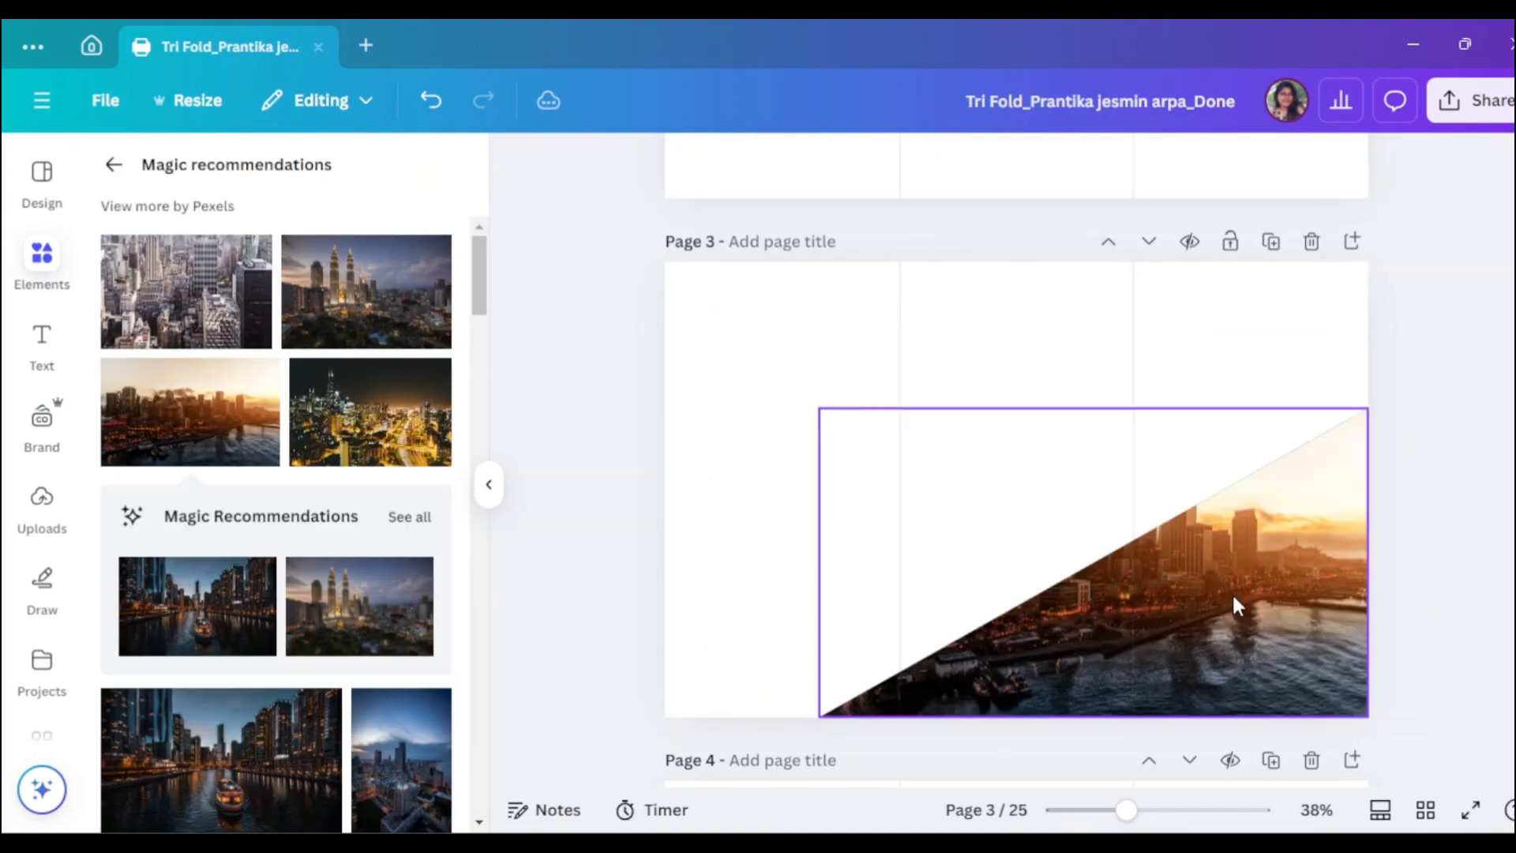
{"action": "scroll", "coordinate": [339, 675], "scroll_direction": "down", "scroll_amount": 7}
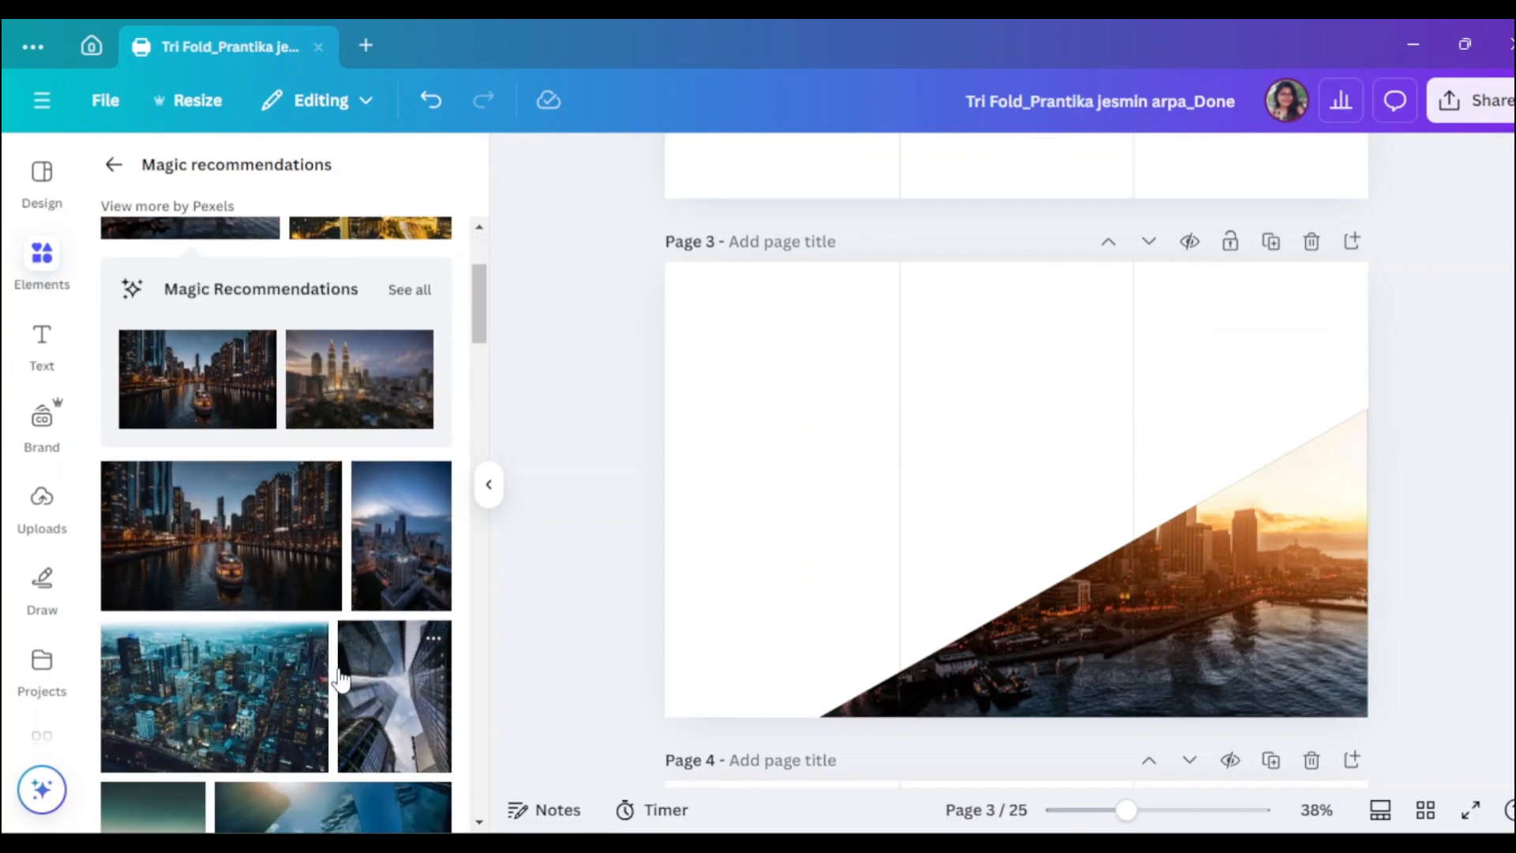
{"action": "scroll", "coordinate": [341, 672], "scroll_direction": "down", "scroll_amount": 6}
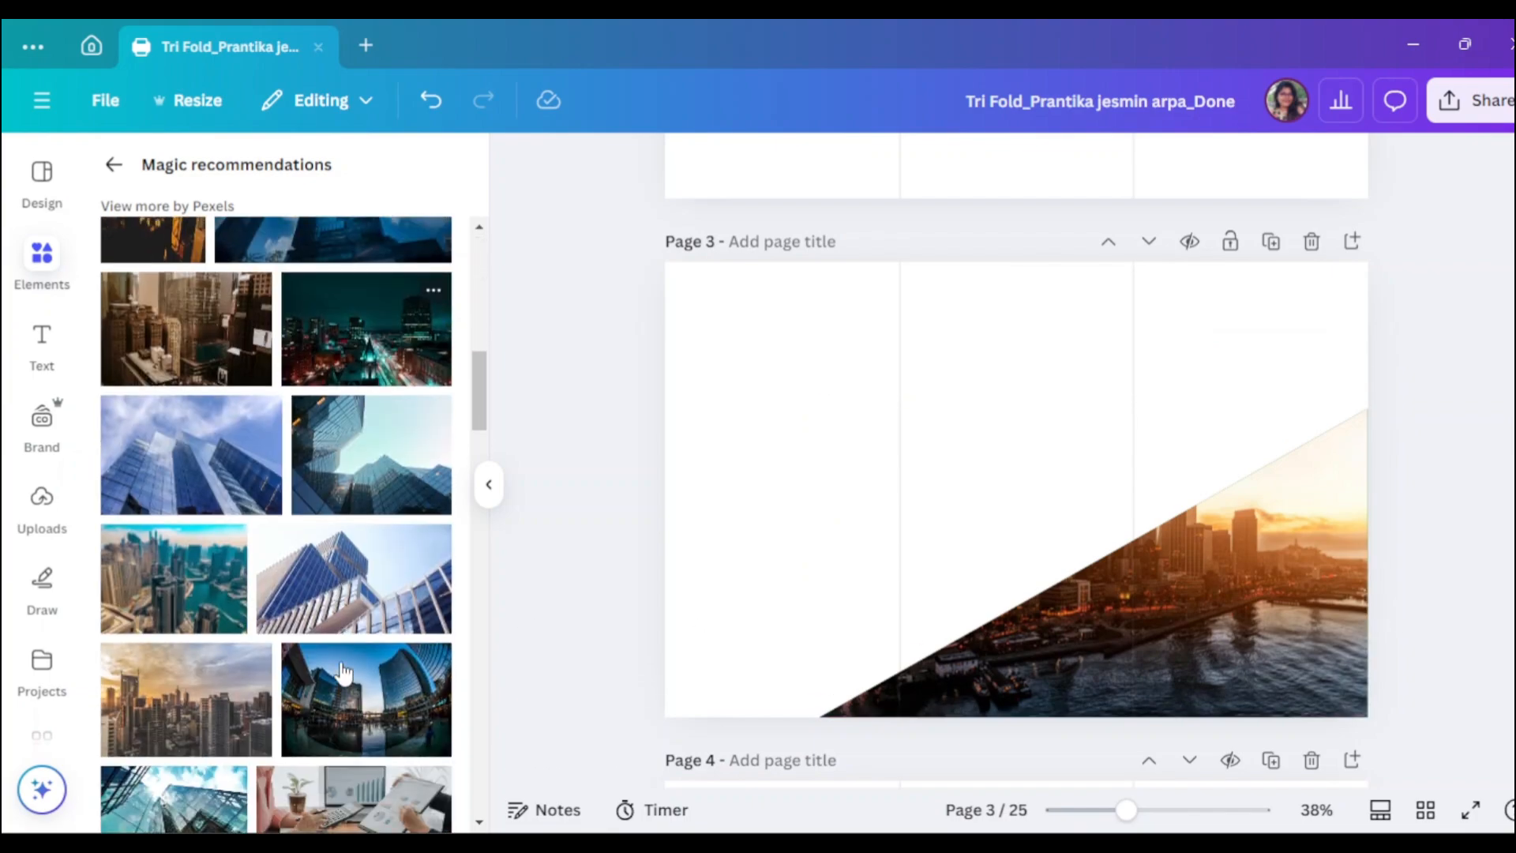
{"action": "left_click", "coordinate": [251, 509]}
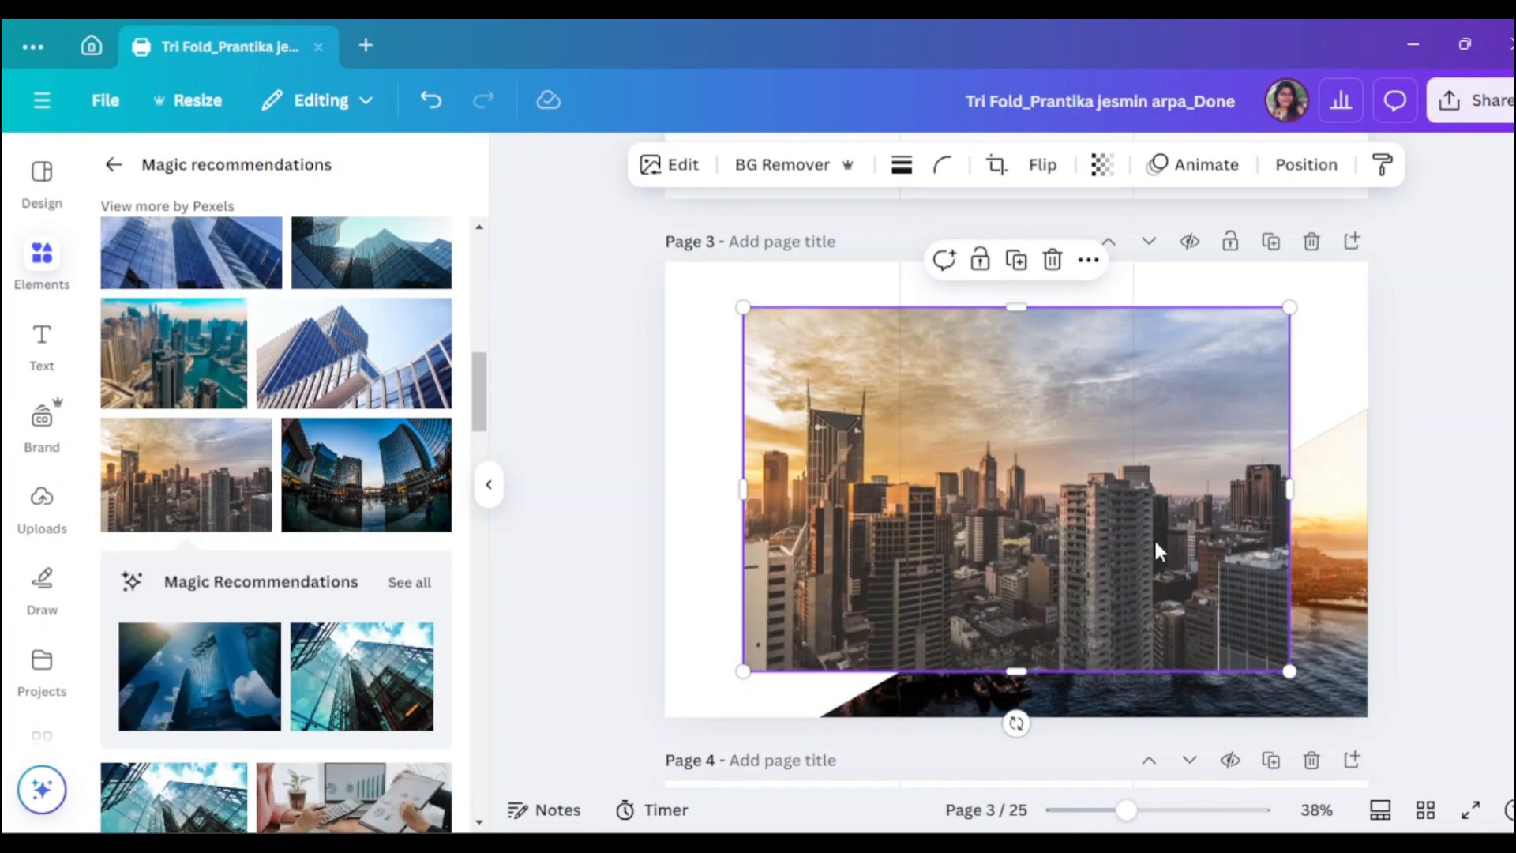
{"action": "left_click_drag", "start_coordinate": [1167, 529], "coordinate": [1232, 553]}
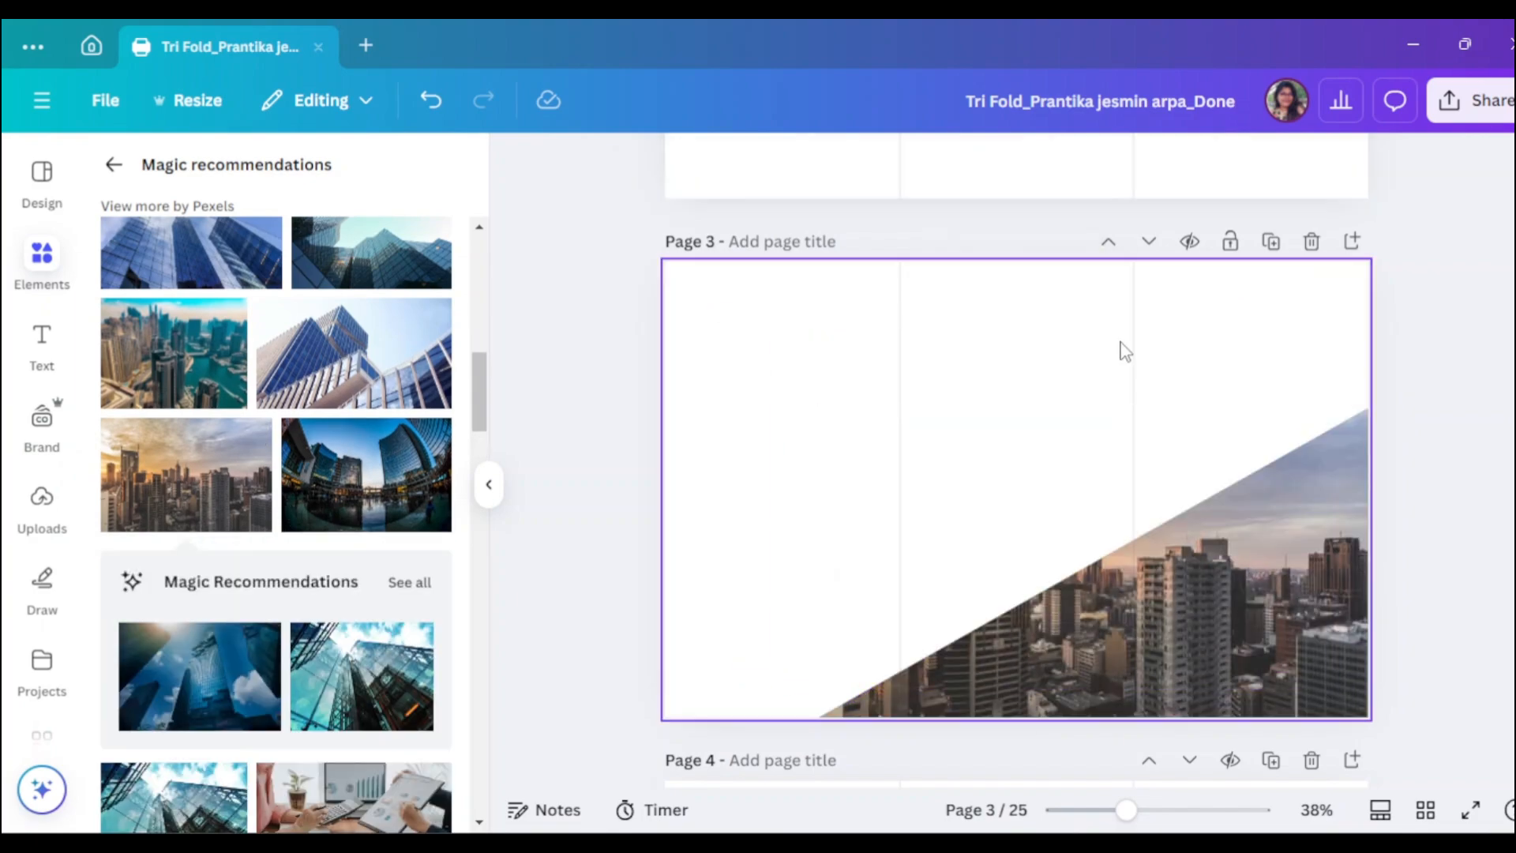
- Detach the sunset photo, flip it horizontally, and place it back into the triangle frame
{"action": "left_click", "coordinate": [1184, 589]}
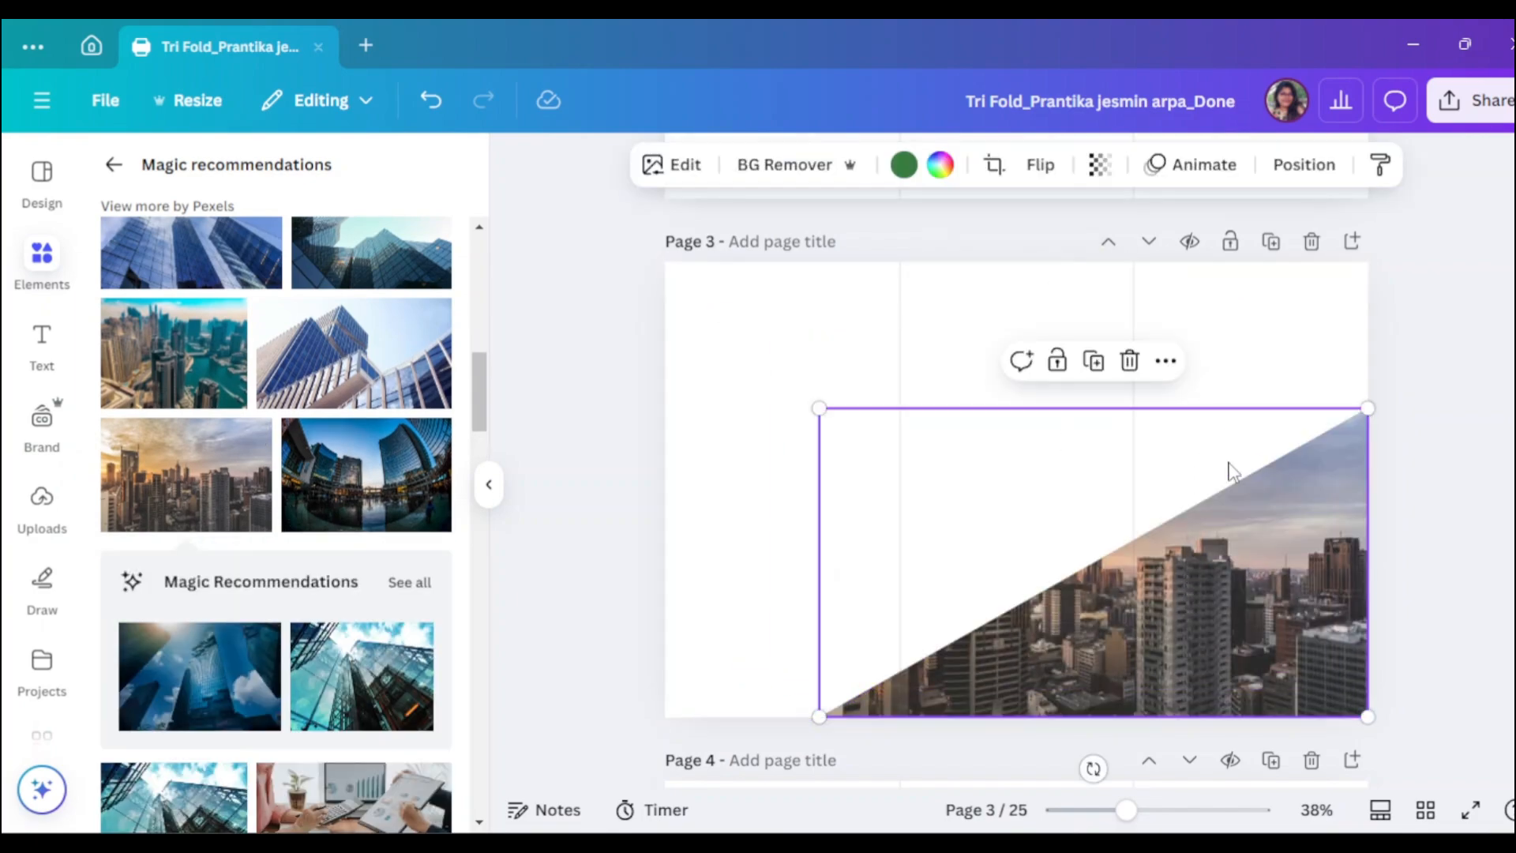
{"action": "right_click", "coordinate": [1222, 552]}
{"action": "left_click", "coordinate": [1327, 700]}
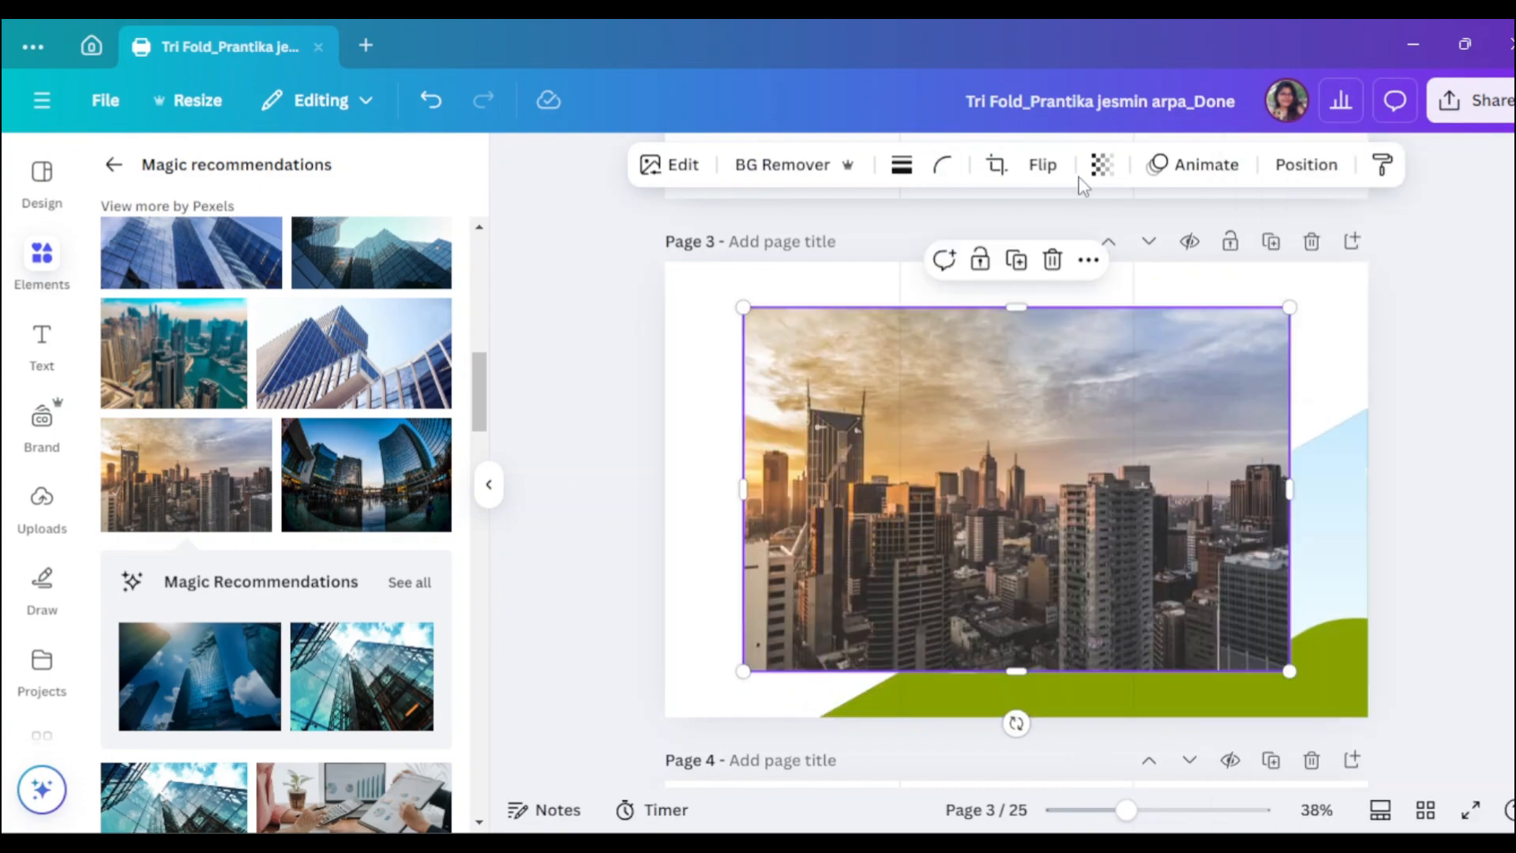
{"action": "left_click", "coordinate": [1040, 165]}
{"action": "left_click", "coordinate": [1040, 224]}
{"action": "left_click_drag", "start_coordinate": [1114, 504], "coordinate": [1203, 551]}
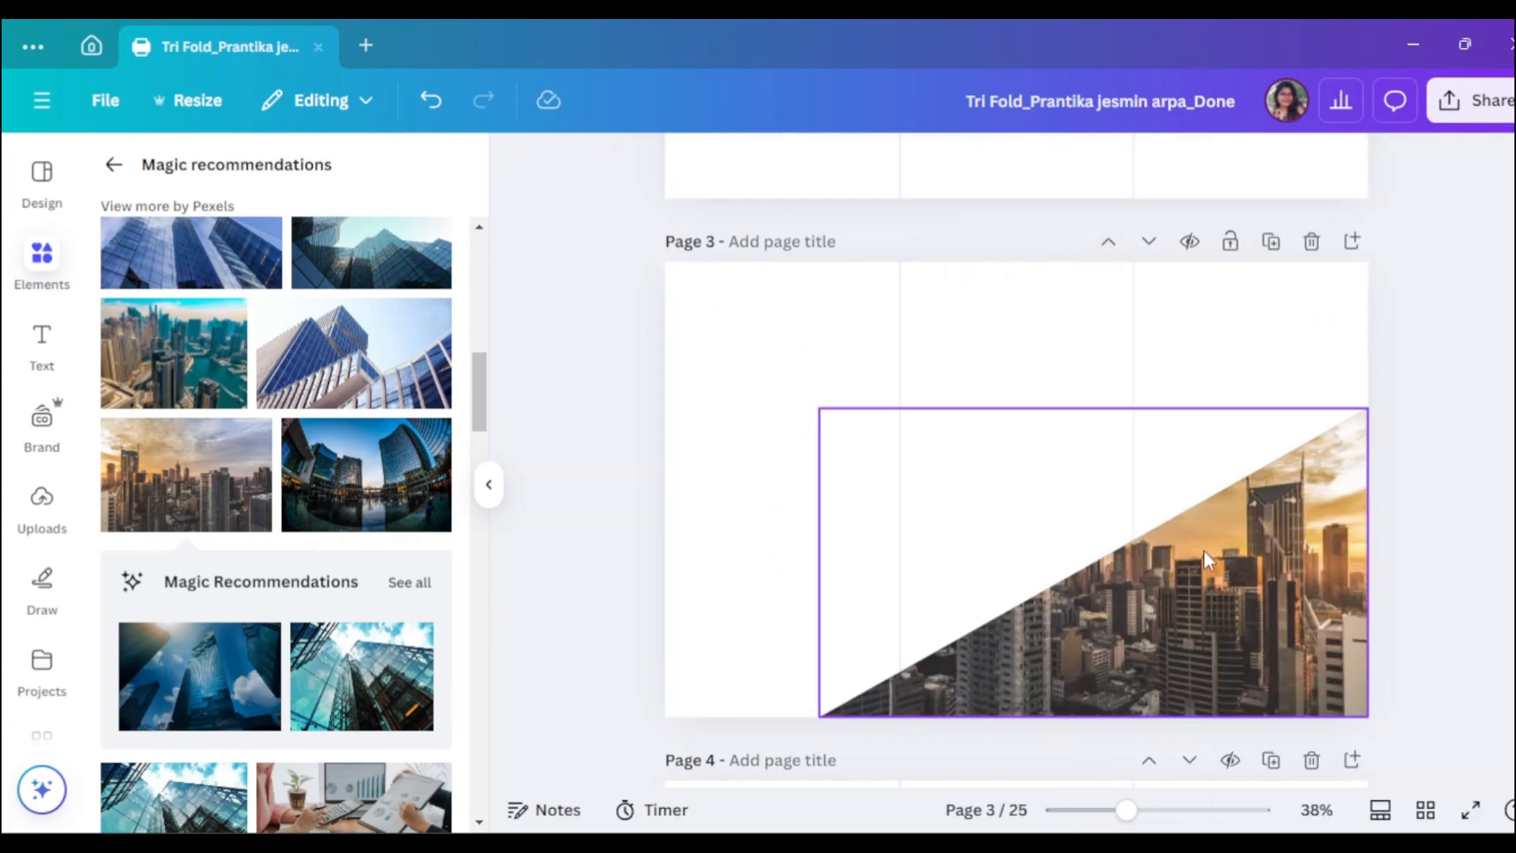
{"action": "left_click", "coordinate": [489, 485]}
{"action": "left_click", "coordinate": [1151, 606]}
{"action": "left_click", "coordinate": [1310, 585]}
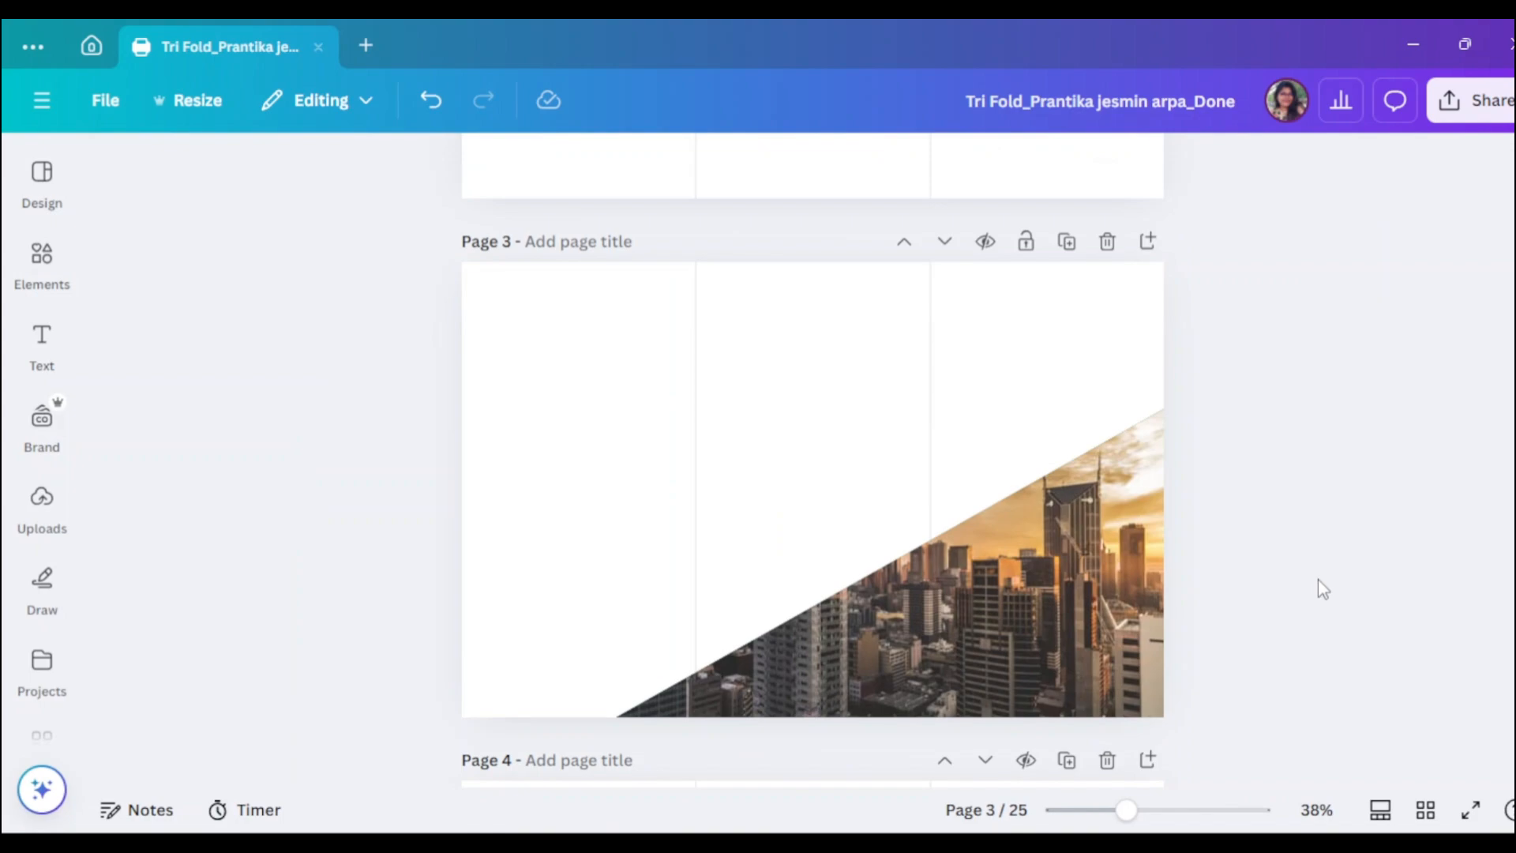
- Search Elements for 'shape' and add the arch shape to page 3
{"action": "left_click", "coordinate": [42, 257]}
{"action": "left_click", "coordinate": [113, 173]}
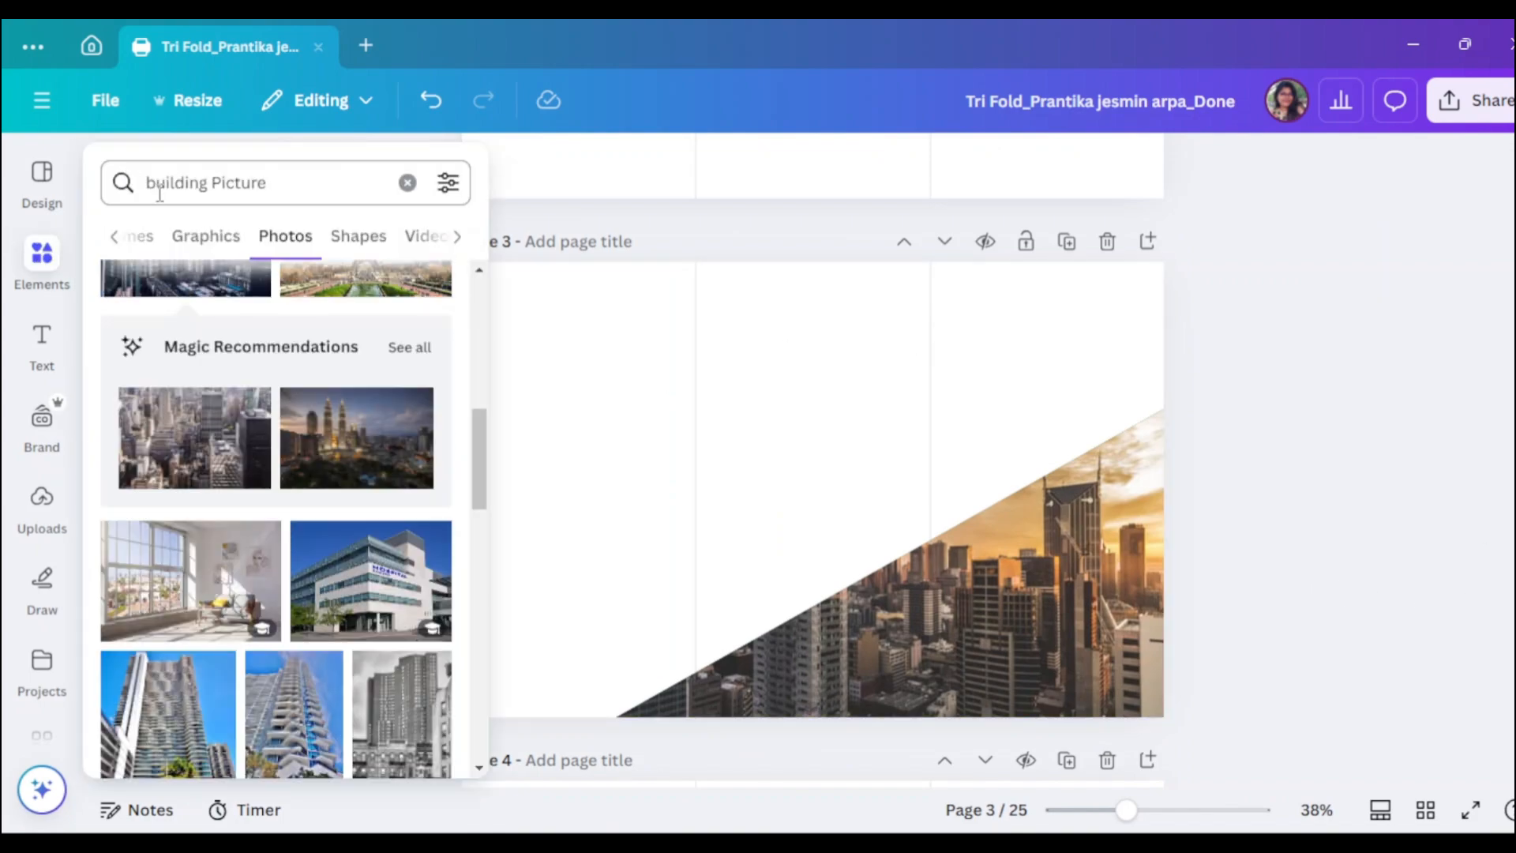
{"action": "left_click_drag", "start_coordinate": [293, 187], "coordinate": [111, 183]}
{"action": "left_click", "coordinate": [406, 184]}
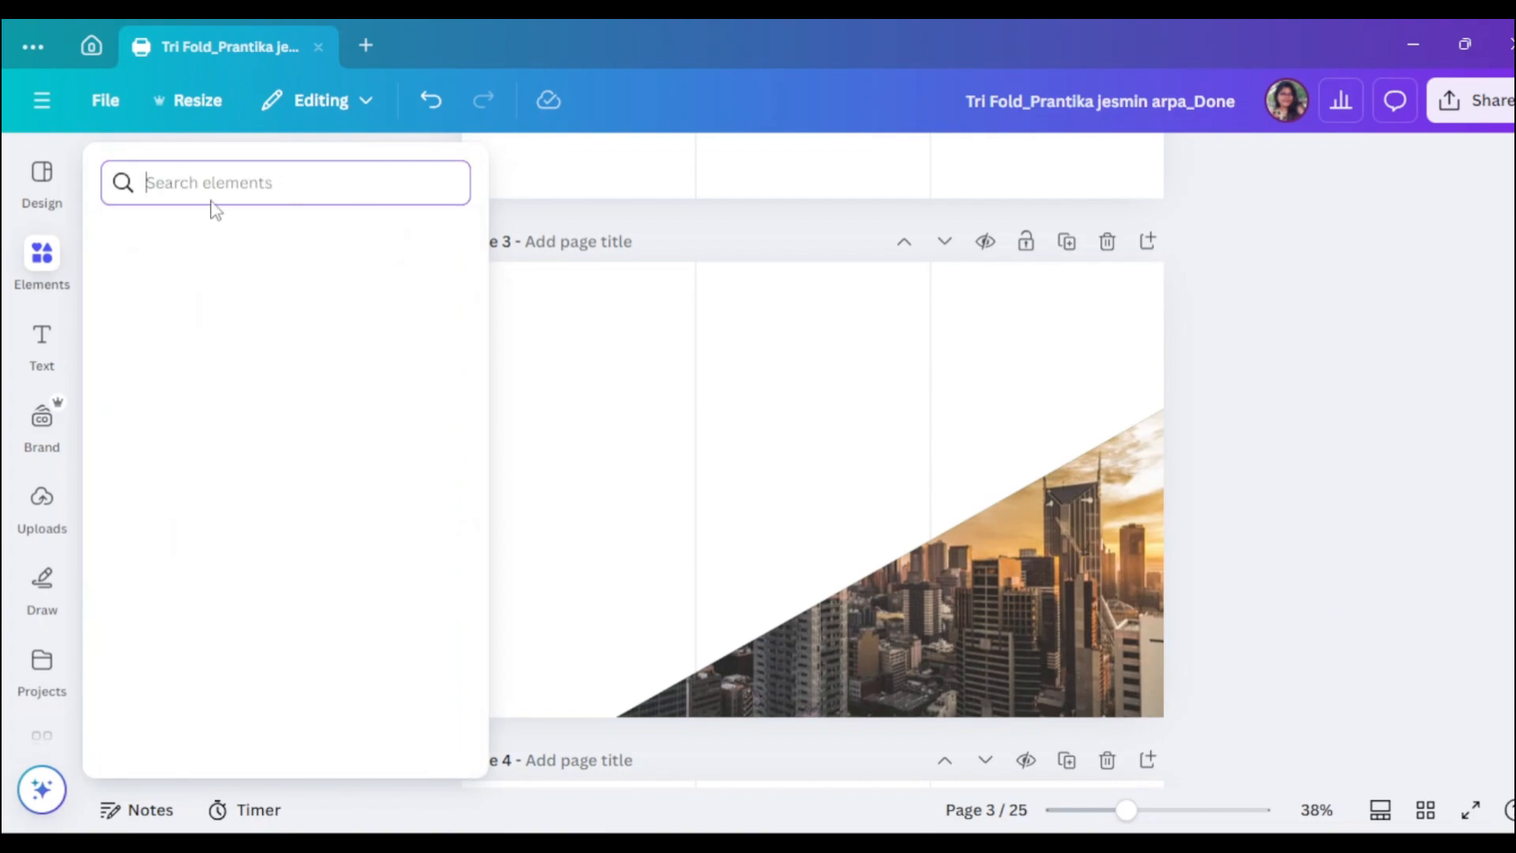
{"action": "type", "text": "shap"}
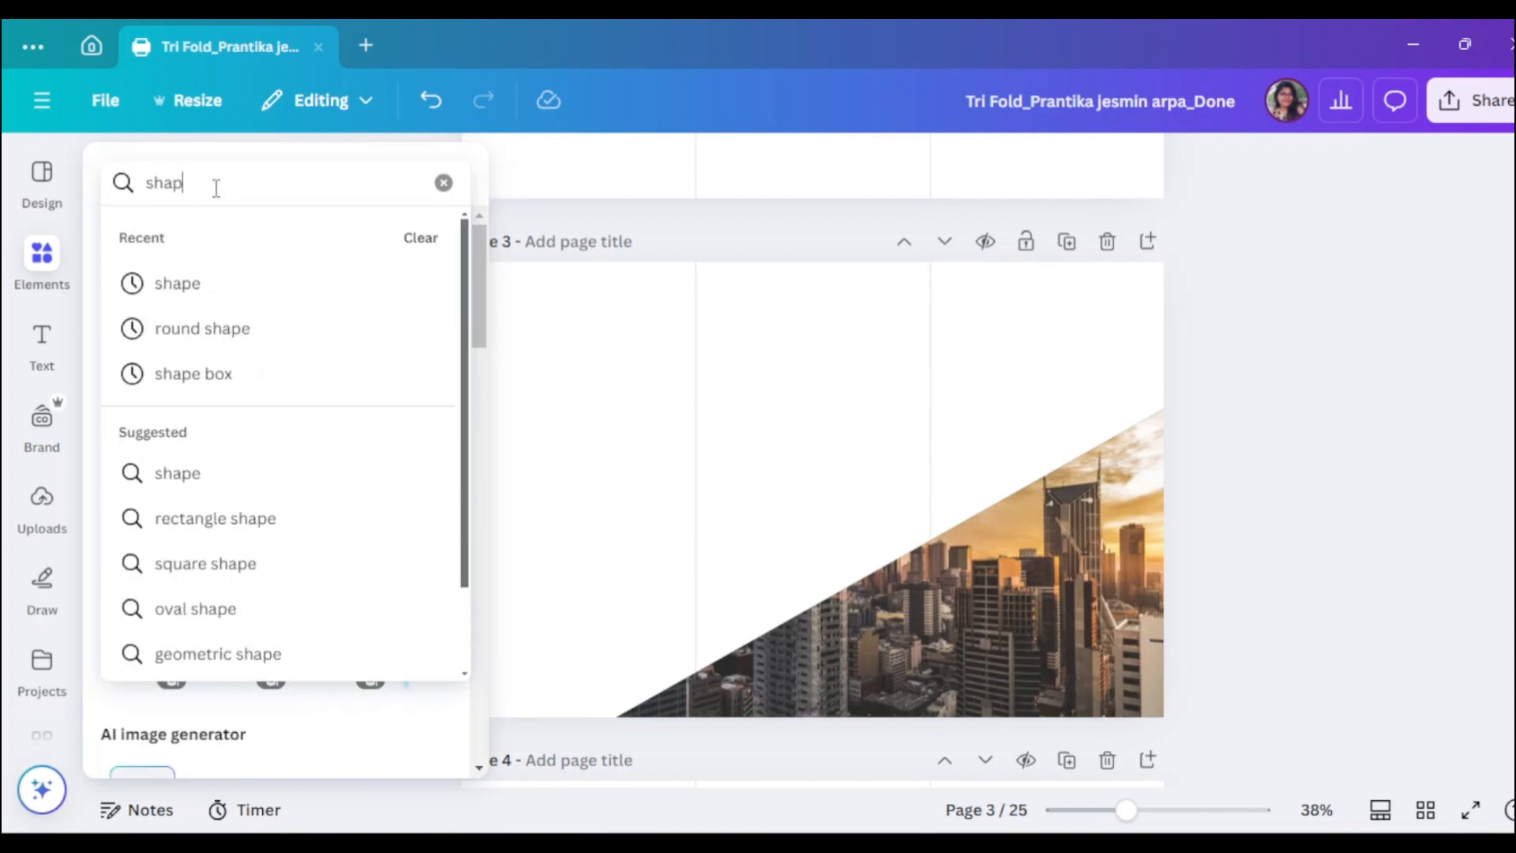
{"action": "type", "text": "e"}
{"action": "key", "text": "Return"}
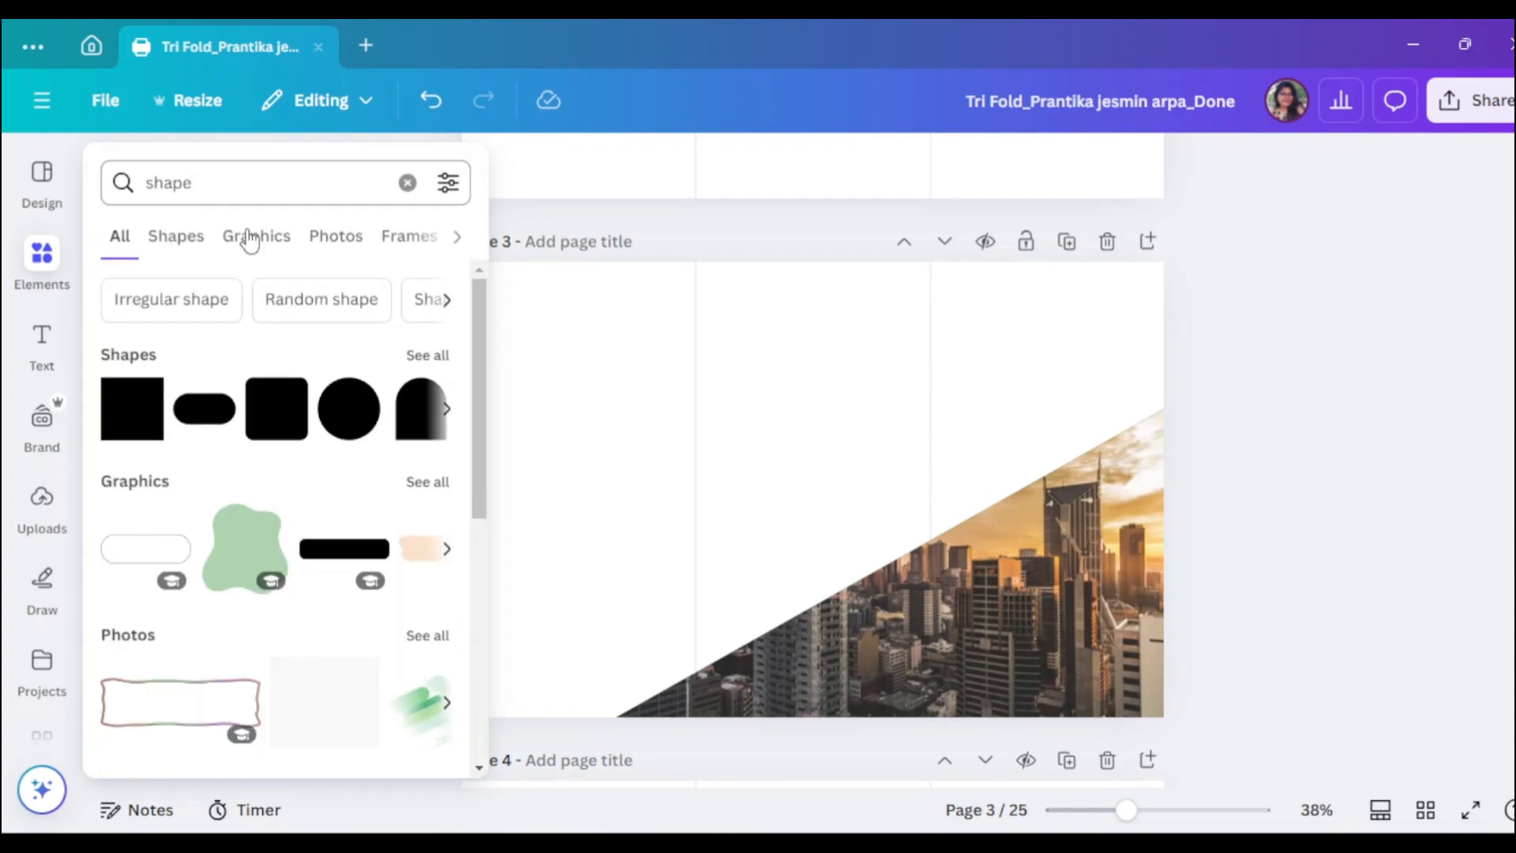
{"action": "left_click", "coordinate": [421, 408]}
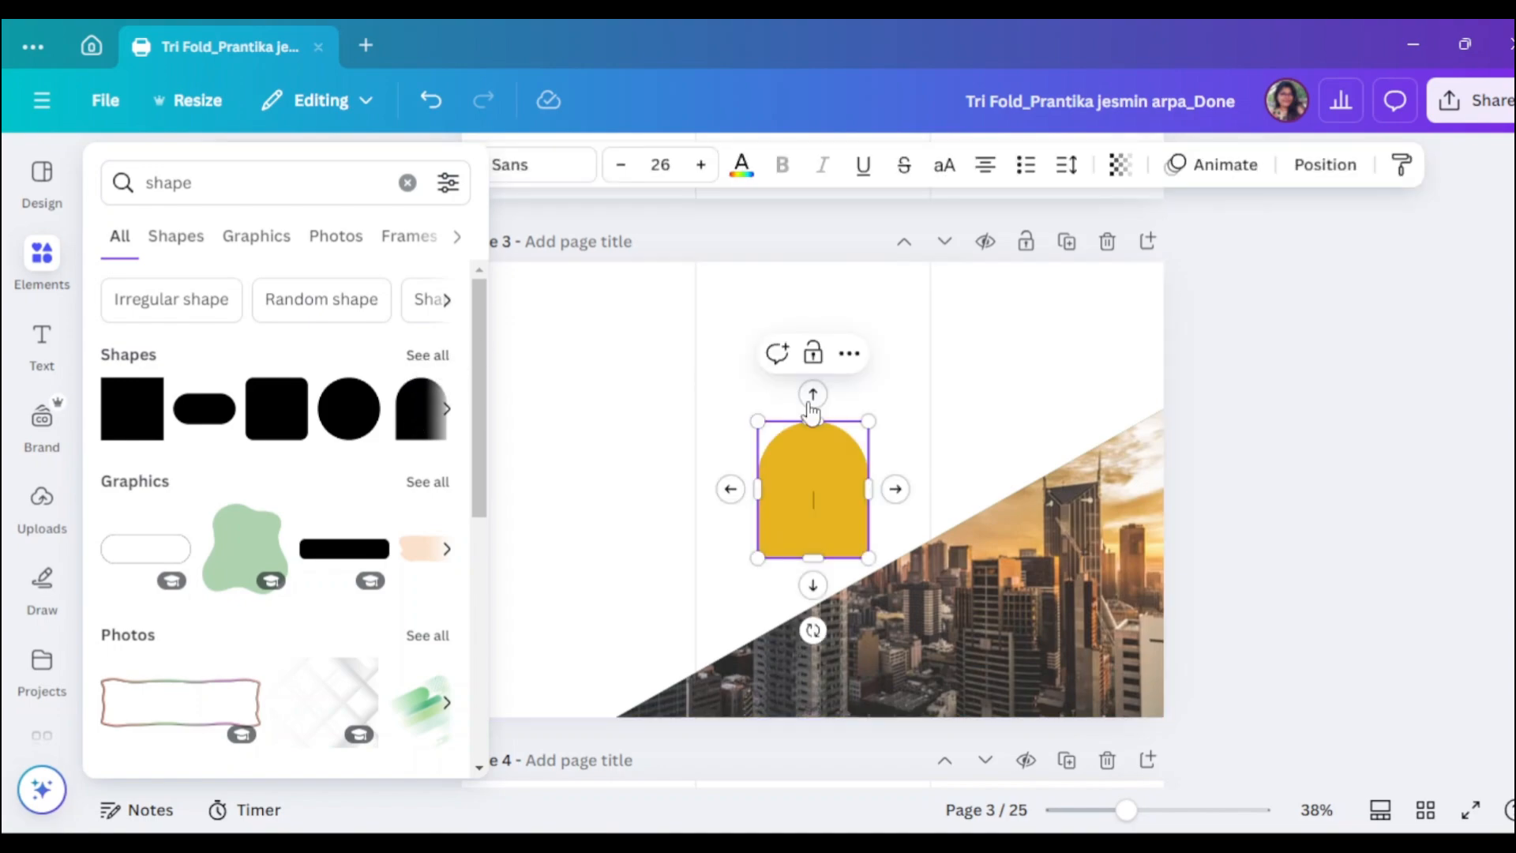
- Turn the arch upside down, move it to the top of the right panel, and widen it
{"action": "left_click_drag", "start_coordinate": [811, 630], "coordinate": [813, 320]}
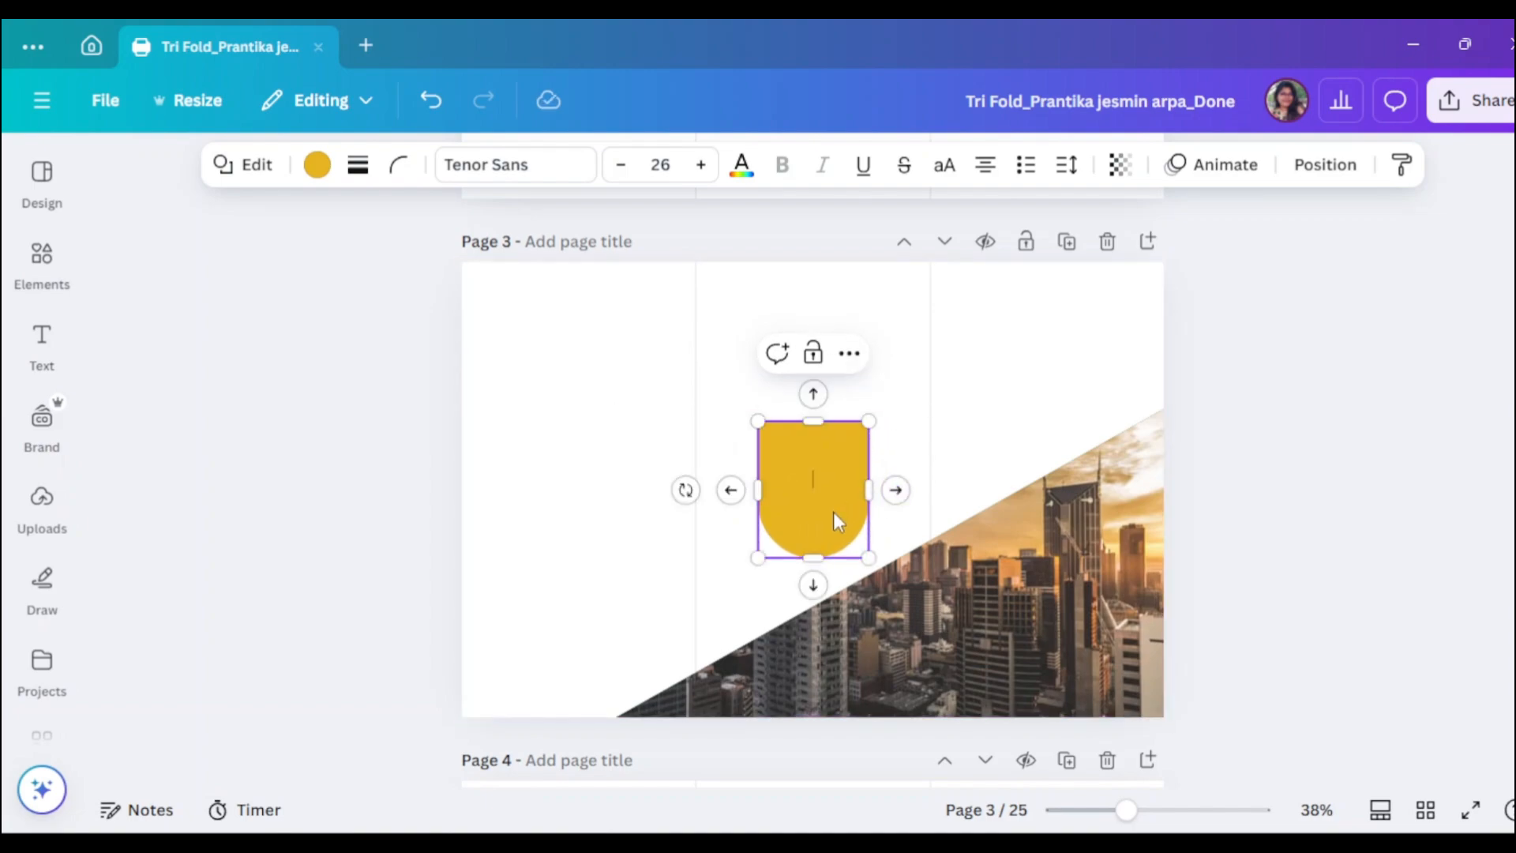
{"action": "left_click_drag", "start_coordinate": [836, 518], "coordinate": [1130, 331]}
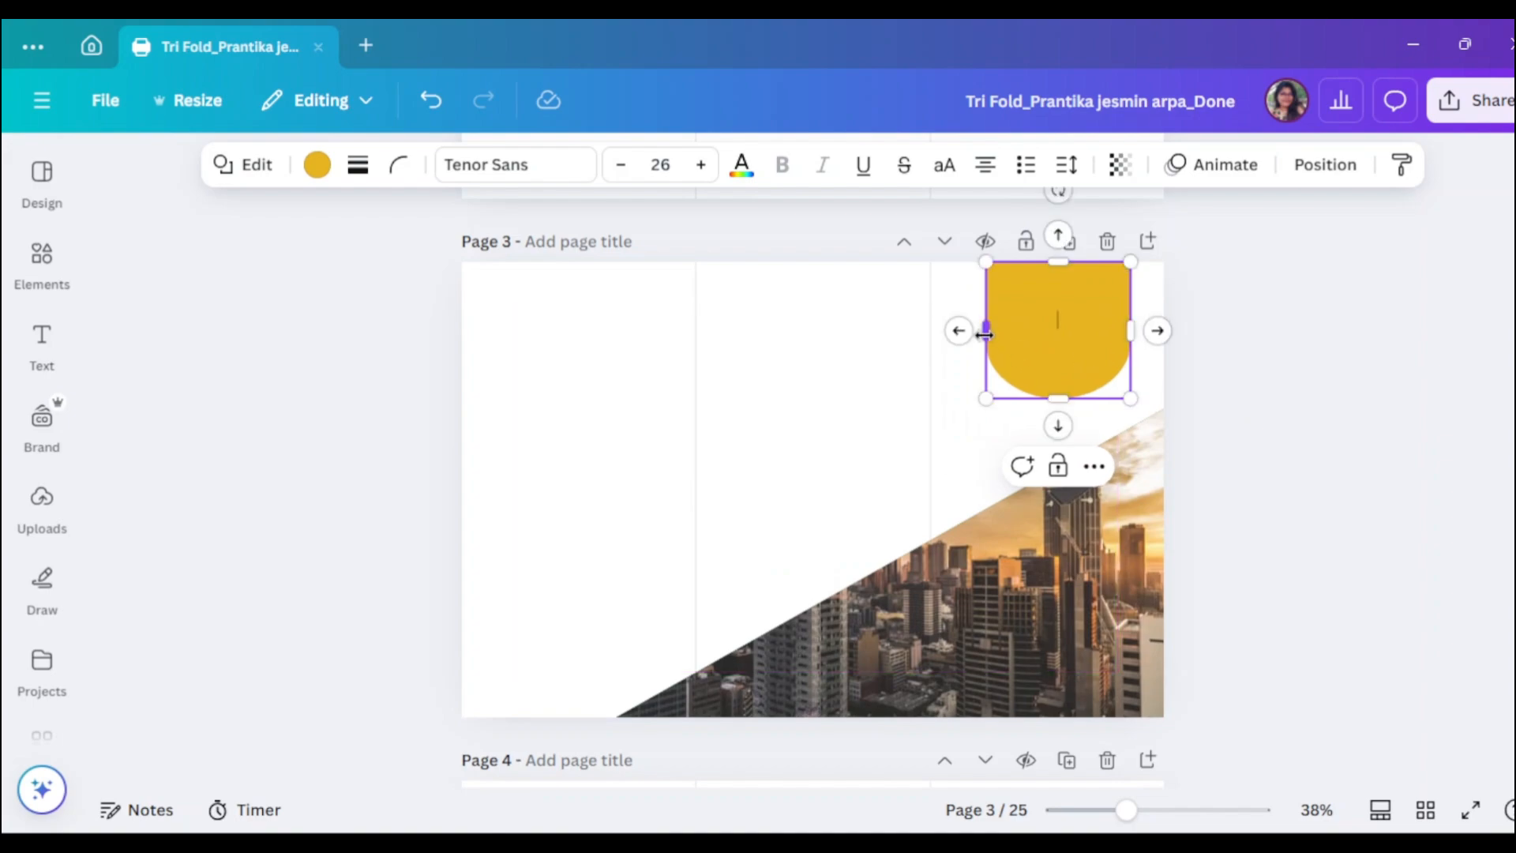
{"action": "left_click_drag", "start_coordinate": [984, 332], "coordinate": [971, 329]}
{"action": "left_click_drag", "start_coordinate": [1053, 399], "coordinate": [1064, 442]}
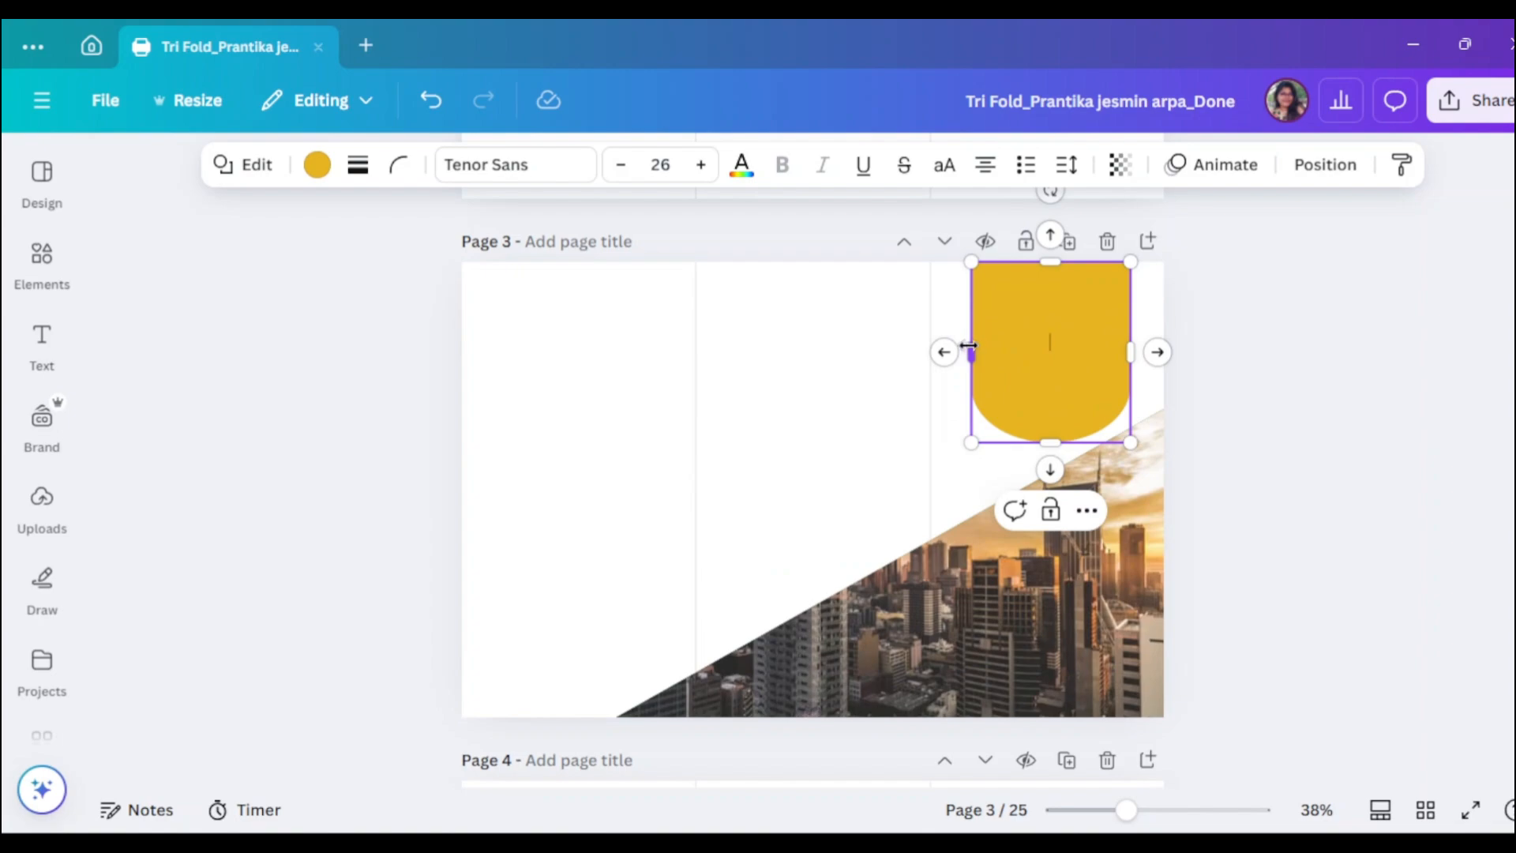
{"action": "left_click_drag", "start_coordinate": [968, 346], "coordinate": [953, 345]}
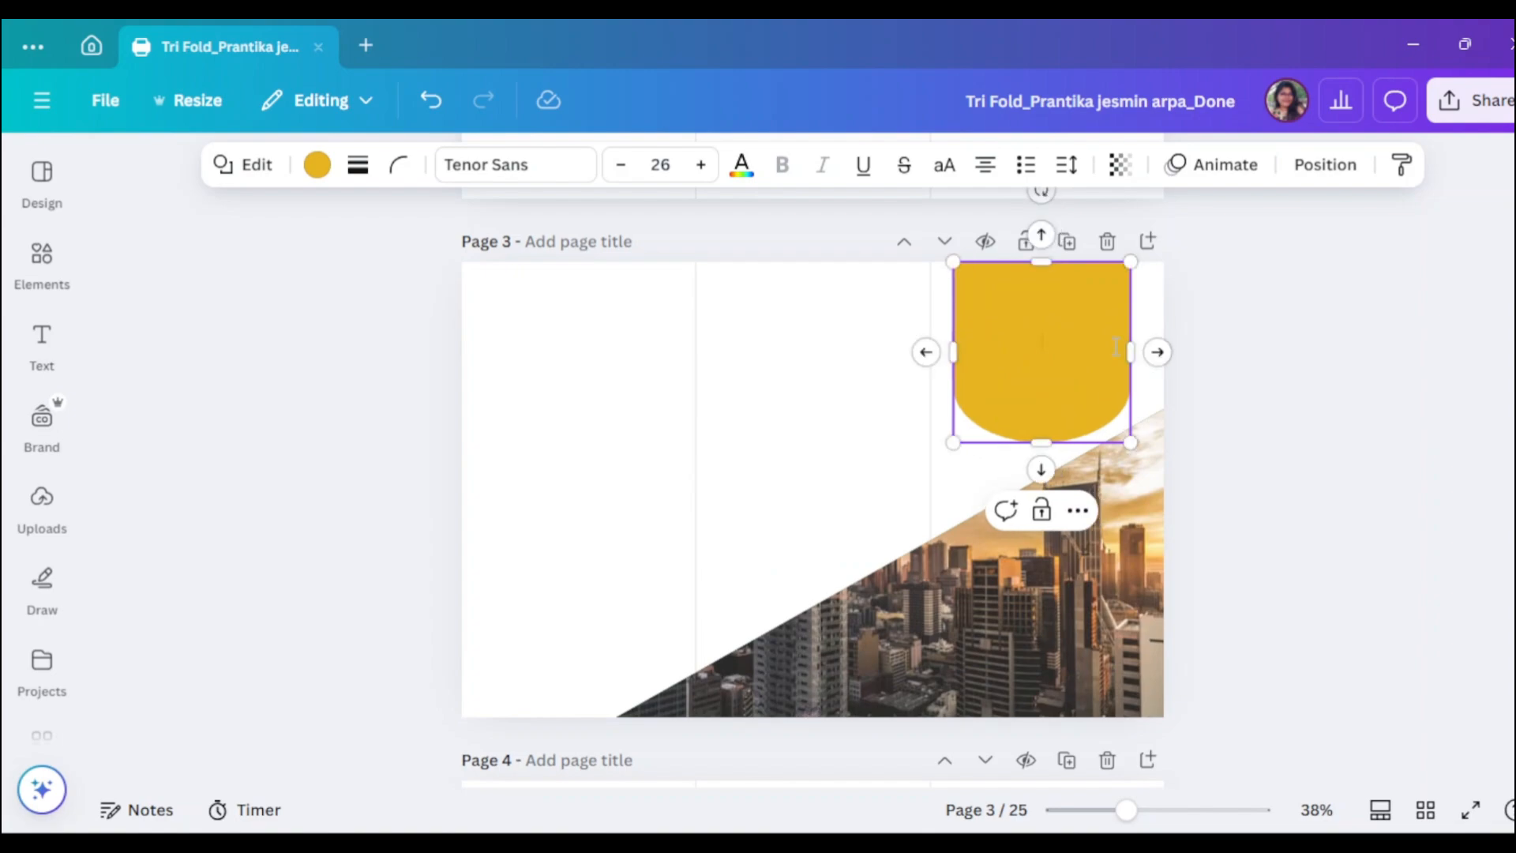
{"action": "left_click_drag", "start_coordinate": [1134, 354], "coordinate": [1144, 354]}
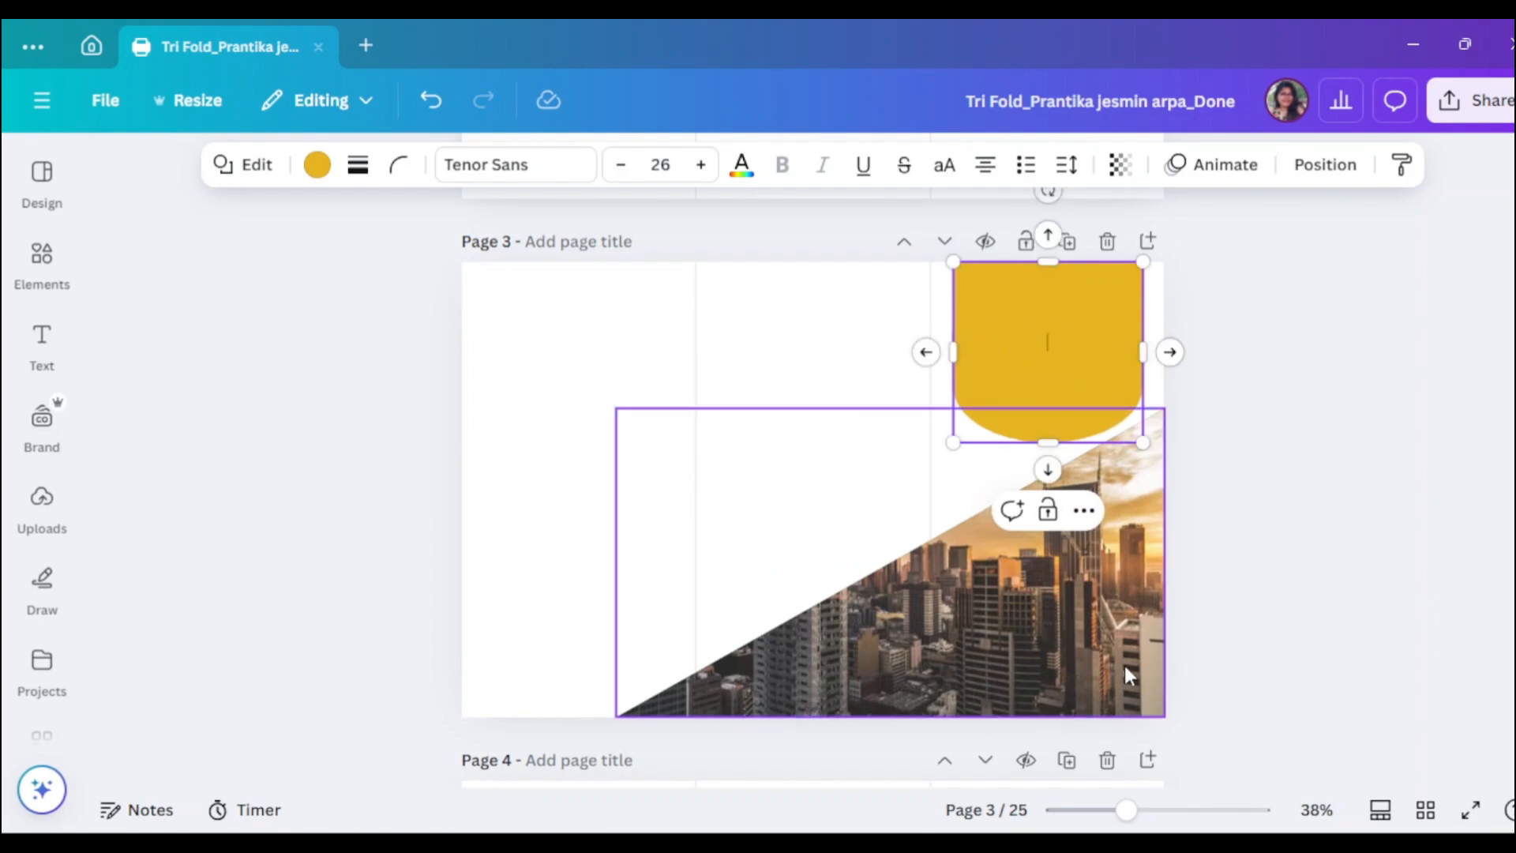
{"action": "left_click_drag", "start_coordinate": [1125, 809], "coordinate": [1152, 810]}
- Narrow the yellow arch from its sides and shrink it slightly
{"action": "scroll", "coordinate": [1421, 529], "scroll_direction": "up", "scroll_amount": 1}
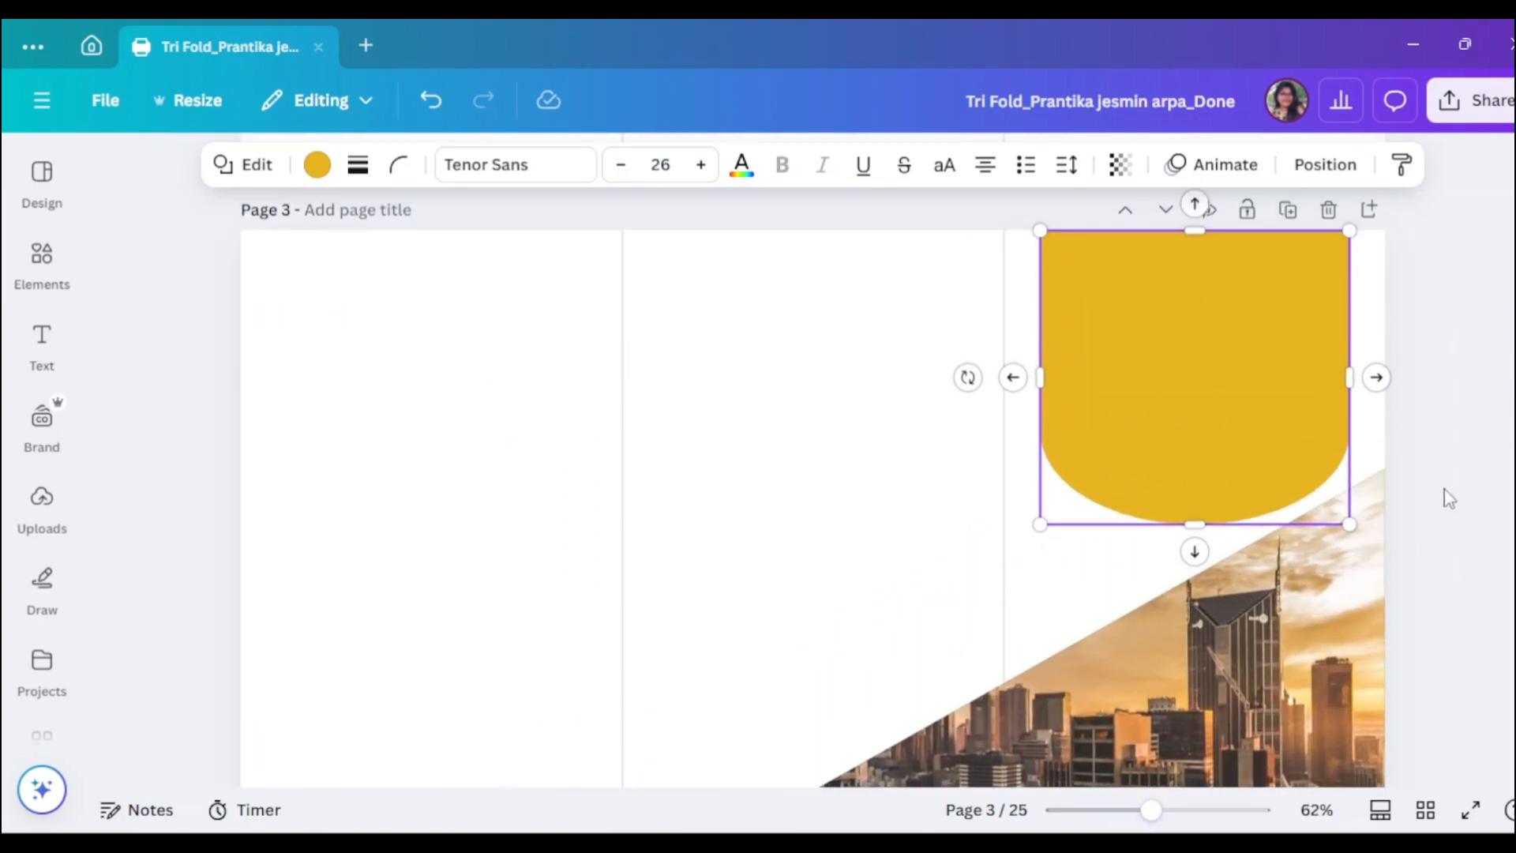
{"action": "left_click", "coordinate": [1425, 472]}
{"action": "left_click", "coordinate": [1105, 375]}
{"action": "left_click_drag", "start_coordinate": [1040, 377], "coordinate": [1057, 377]}
{"action": "left_click_drag", "start_coordinate": [1344, 376], "coordinate": [1350, 376]}
{"action": "left_click", "coordinate": [1460, 466]}
{"action": "left_click", "coordinate": [1281, 437]}
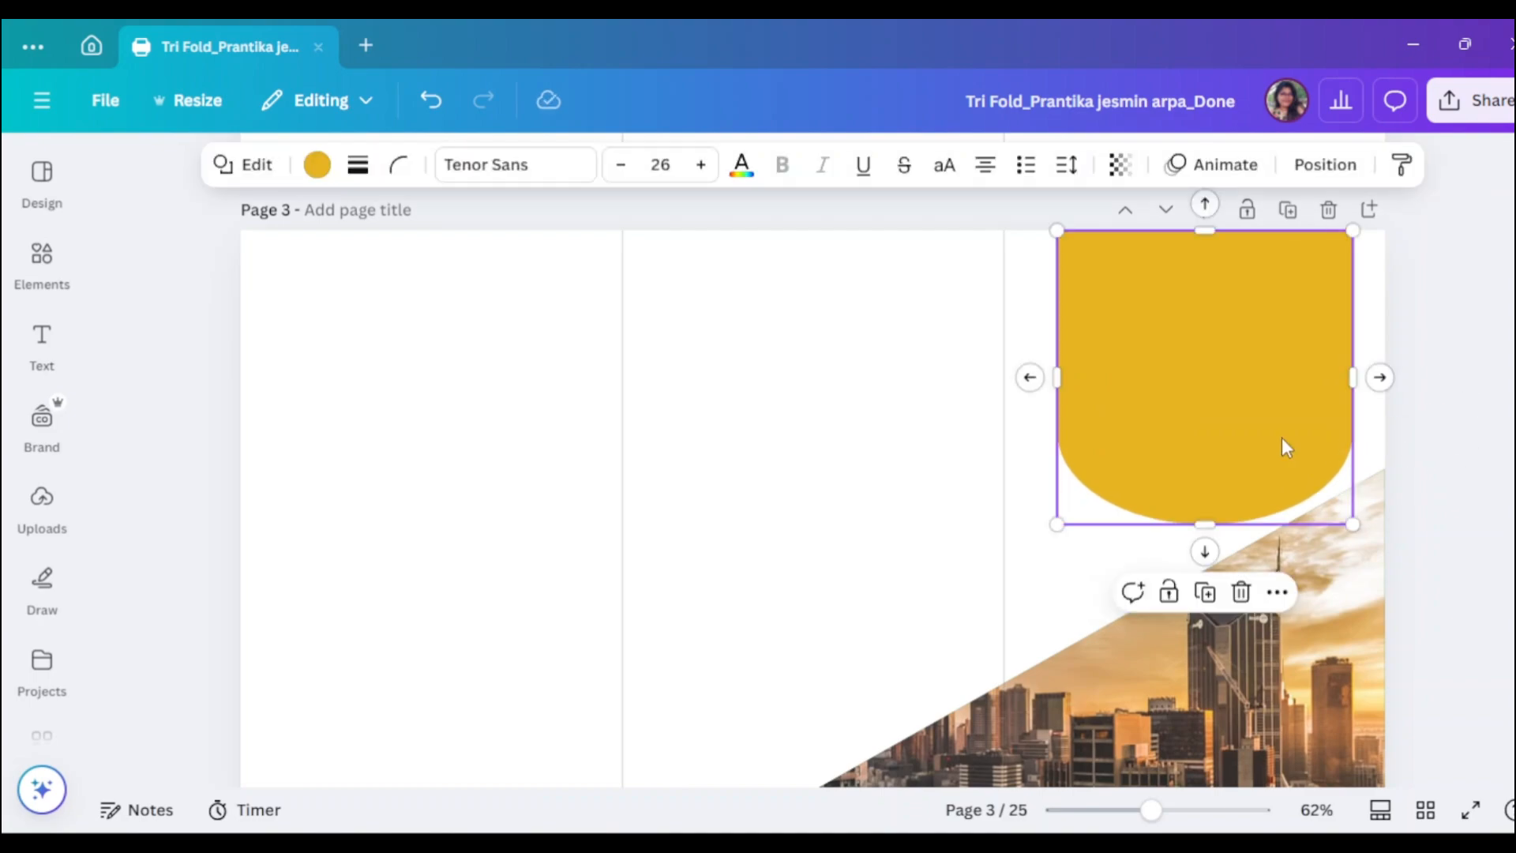
{"action": "left_click_drag", "start_coordinate": [1352, 524], "coordinate": [1333, 504]}
{"action": "left_click", "coordinate": [1476, 444]}
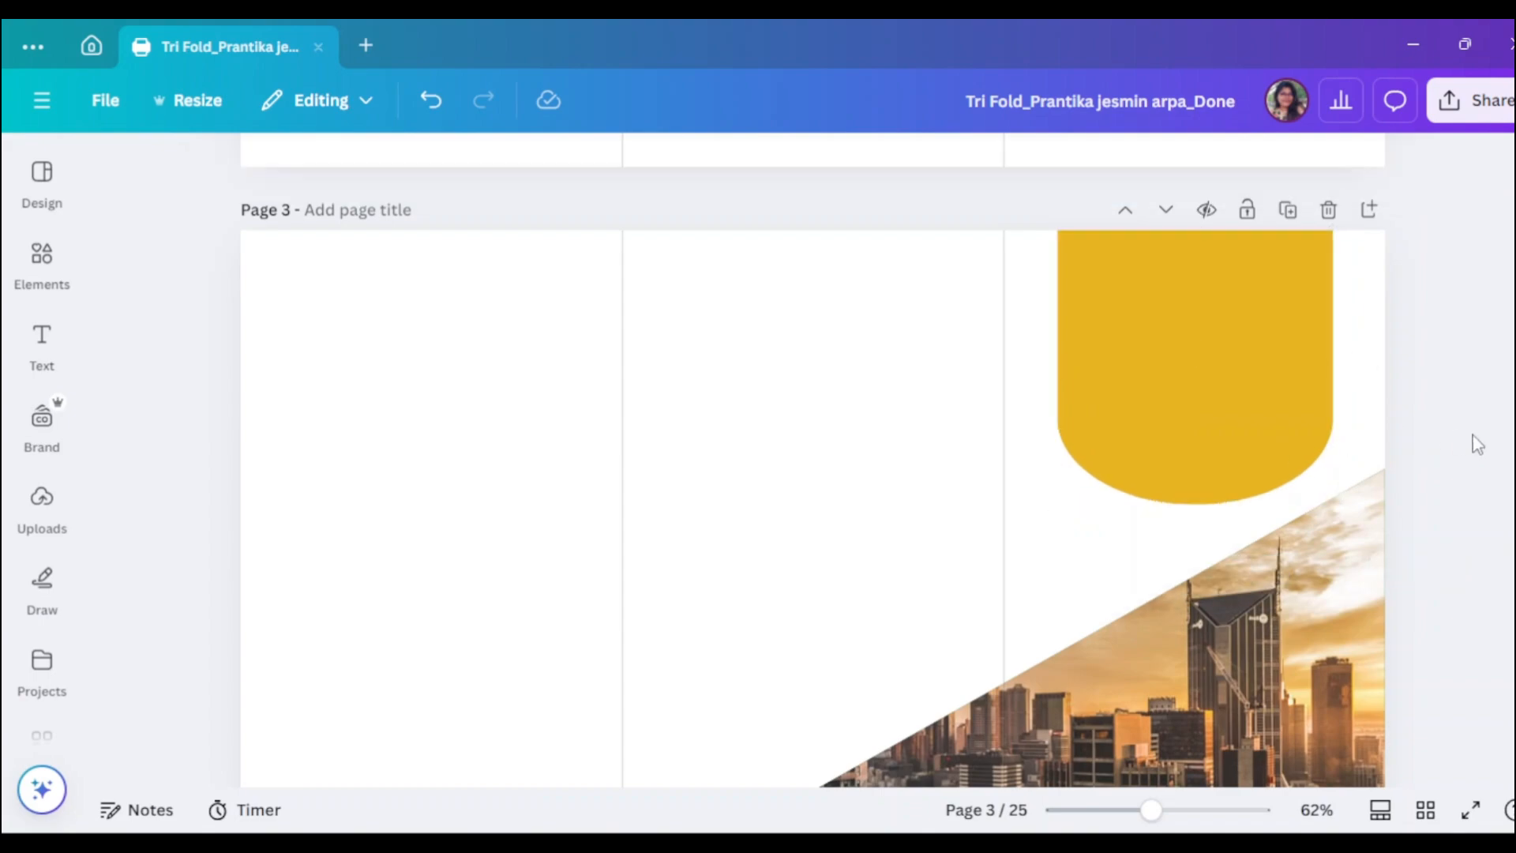
- Search Elements for 'Oval Outline' graphics
{"action": "left_click", "coordinate": [42, 261]}
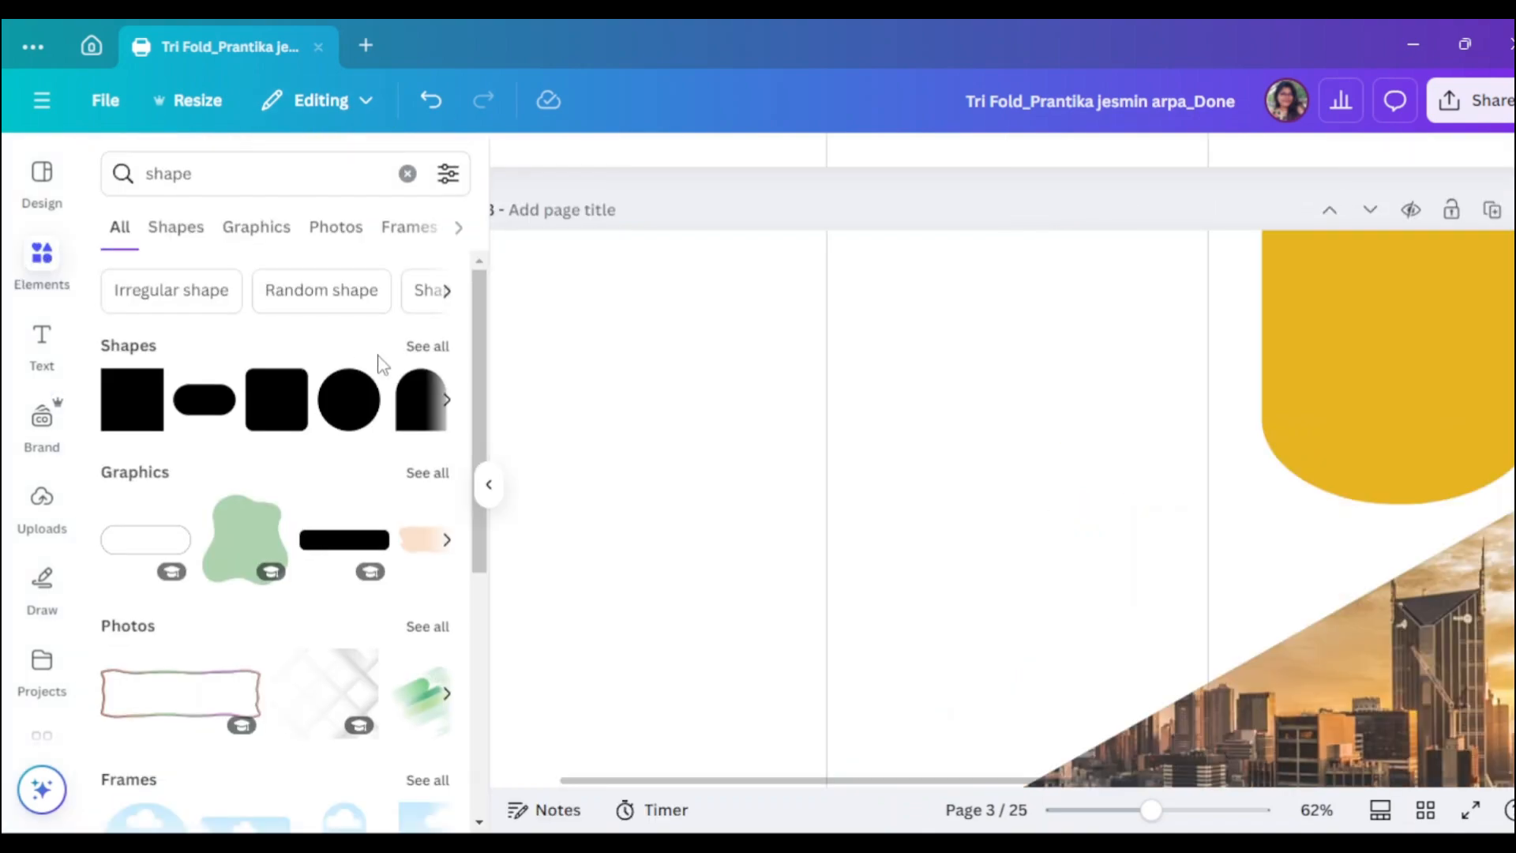
{"action": "left_click", "coordinate": [442, 349]}
{"action": "scroll", "coordinate": [331, 485], "scroll_direction": "down", "scroll_amount": 3}
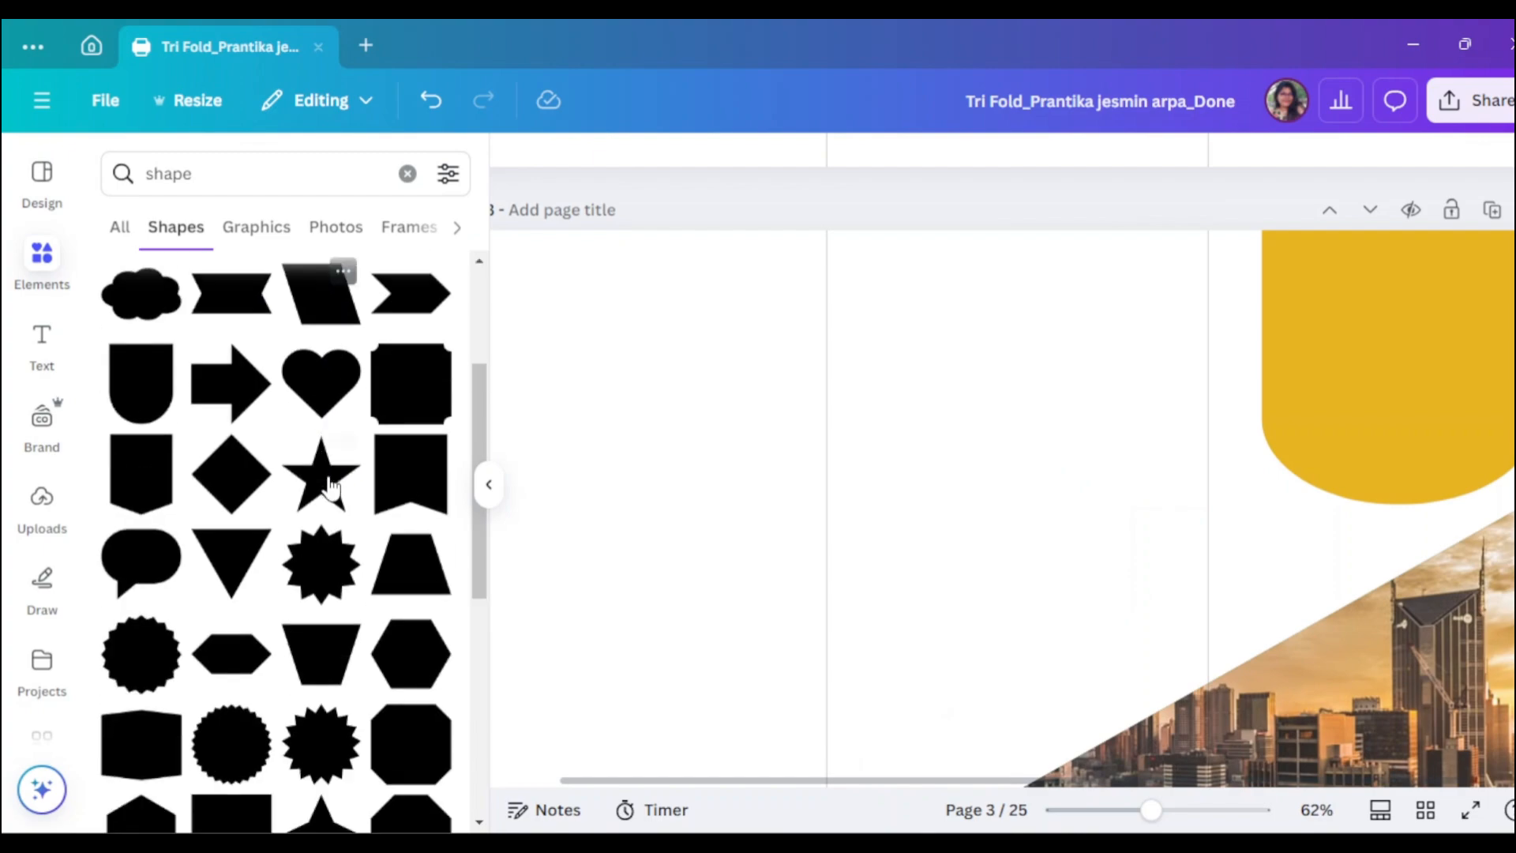
{"action": "scroll", "coordinate": [330, 487], "scroll_direction": "down", "scroll_amount": 5}
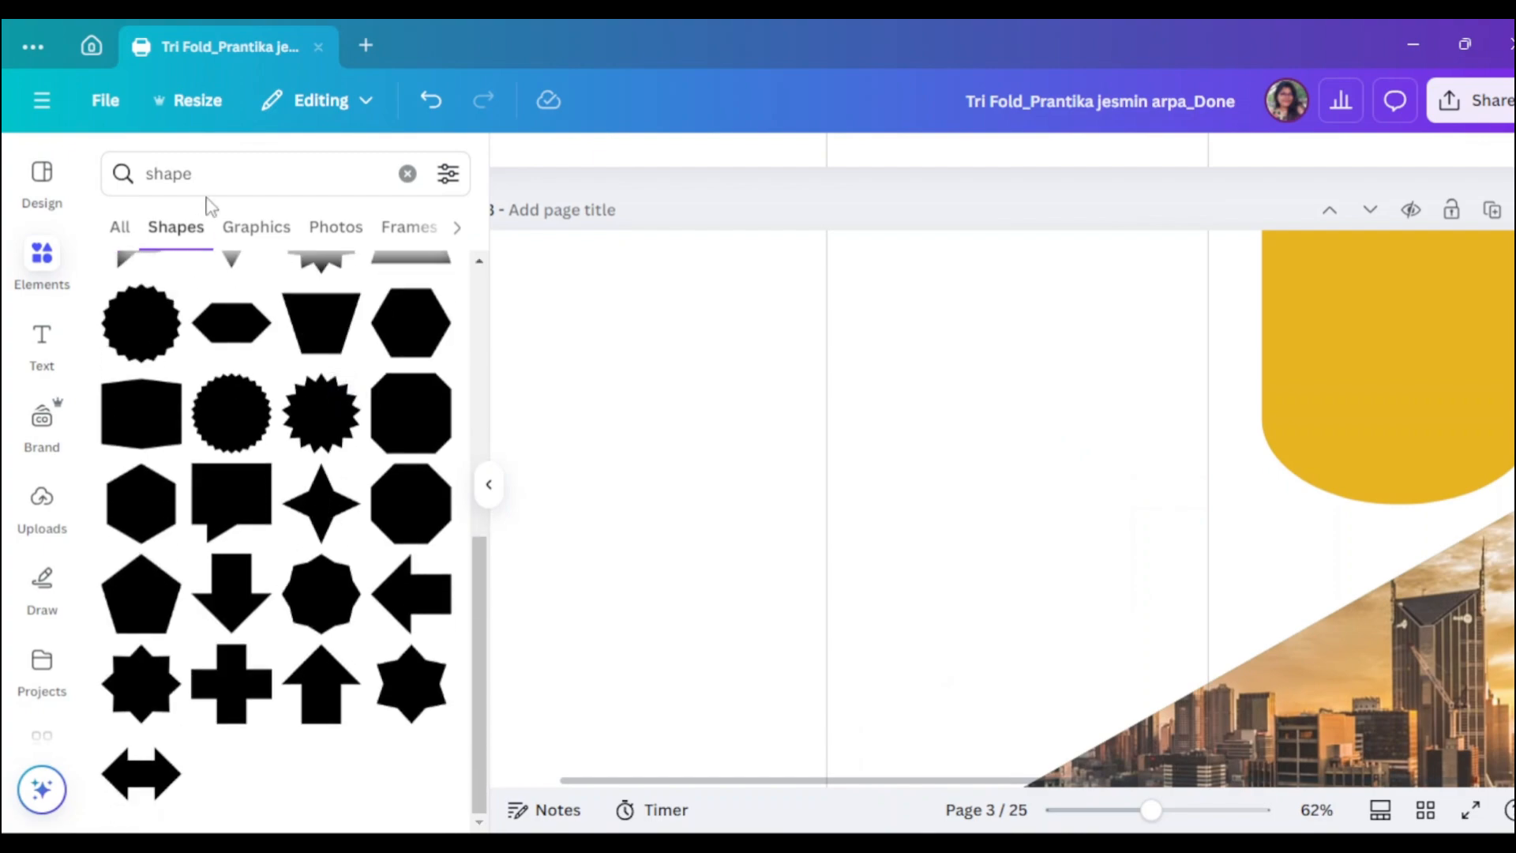
{"action": "left_click", "coordinate": [132, 177]}
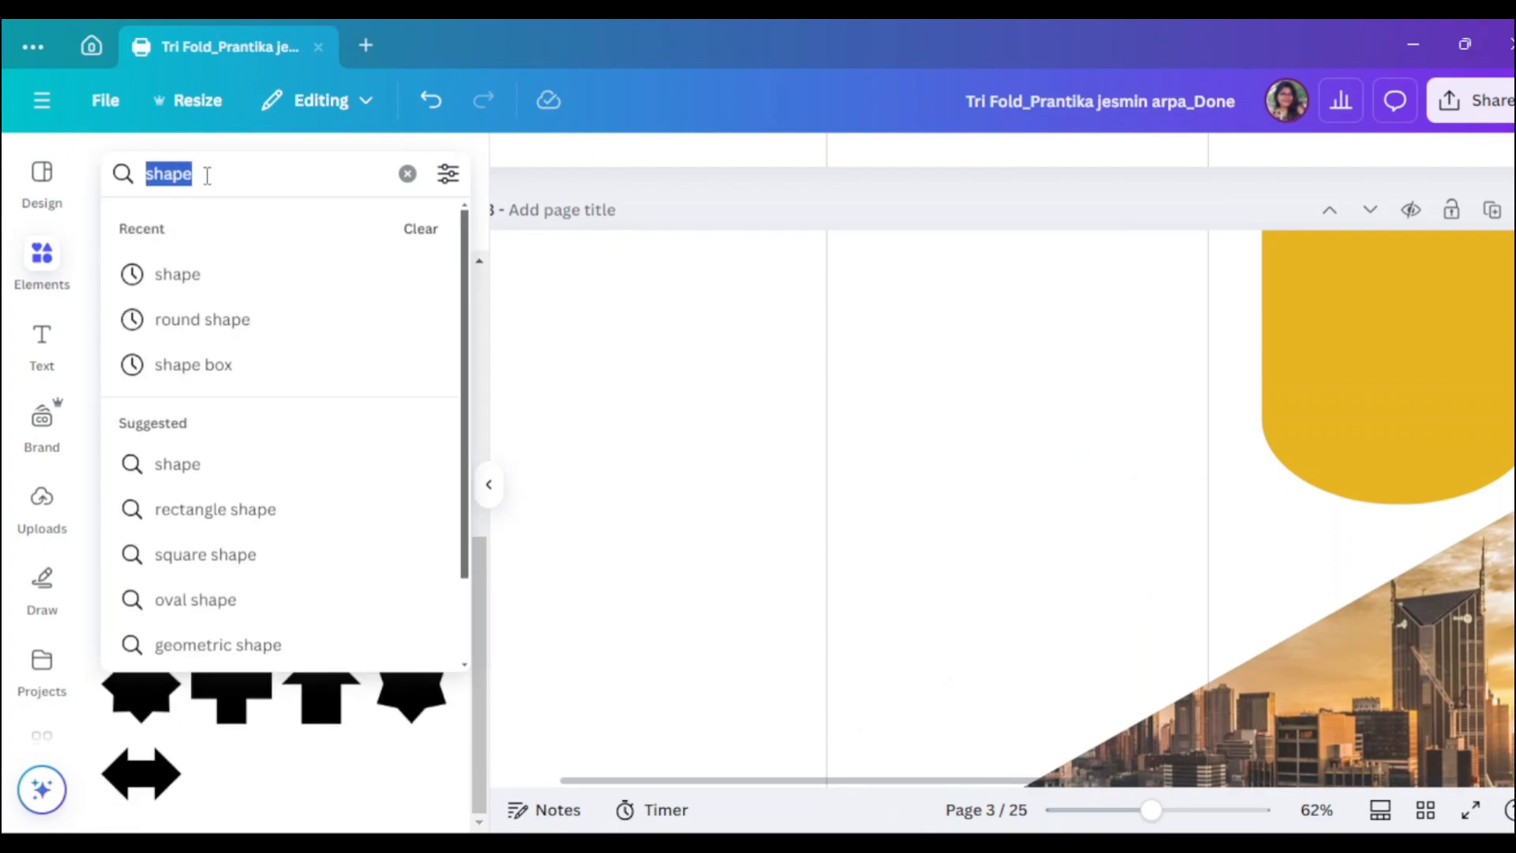
{"action": "type", "text": "Oval"}
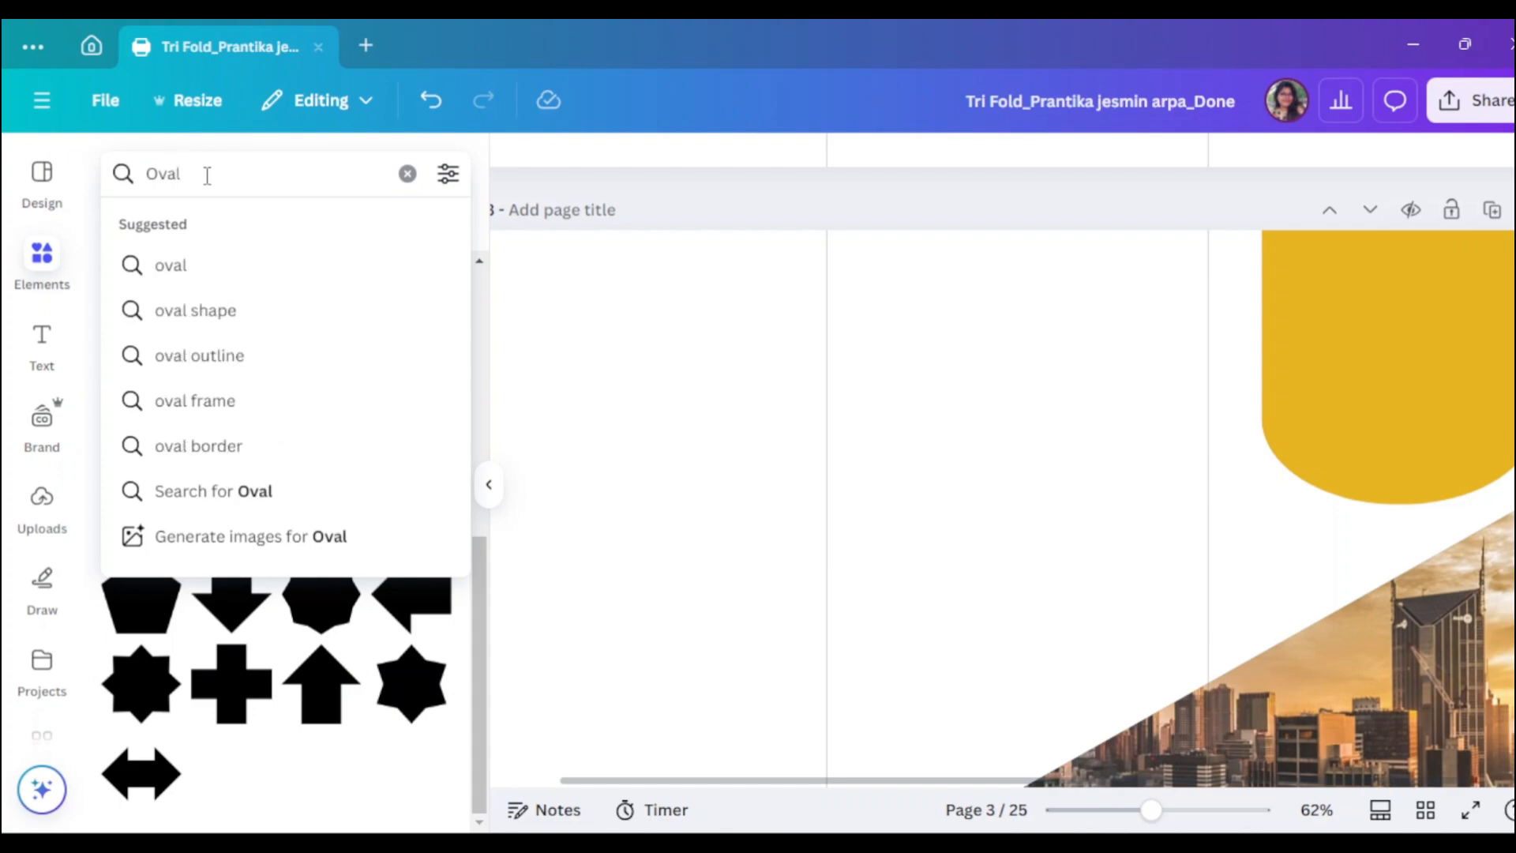
{"action": "type", "text": " Lo"}
{"action": "key", "text": "BackSpace"}
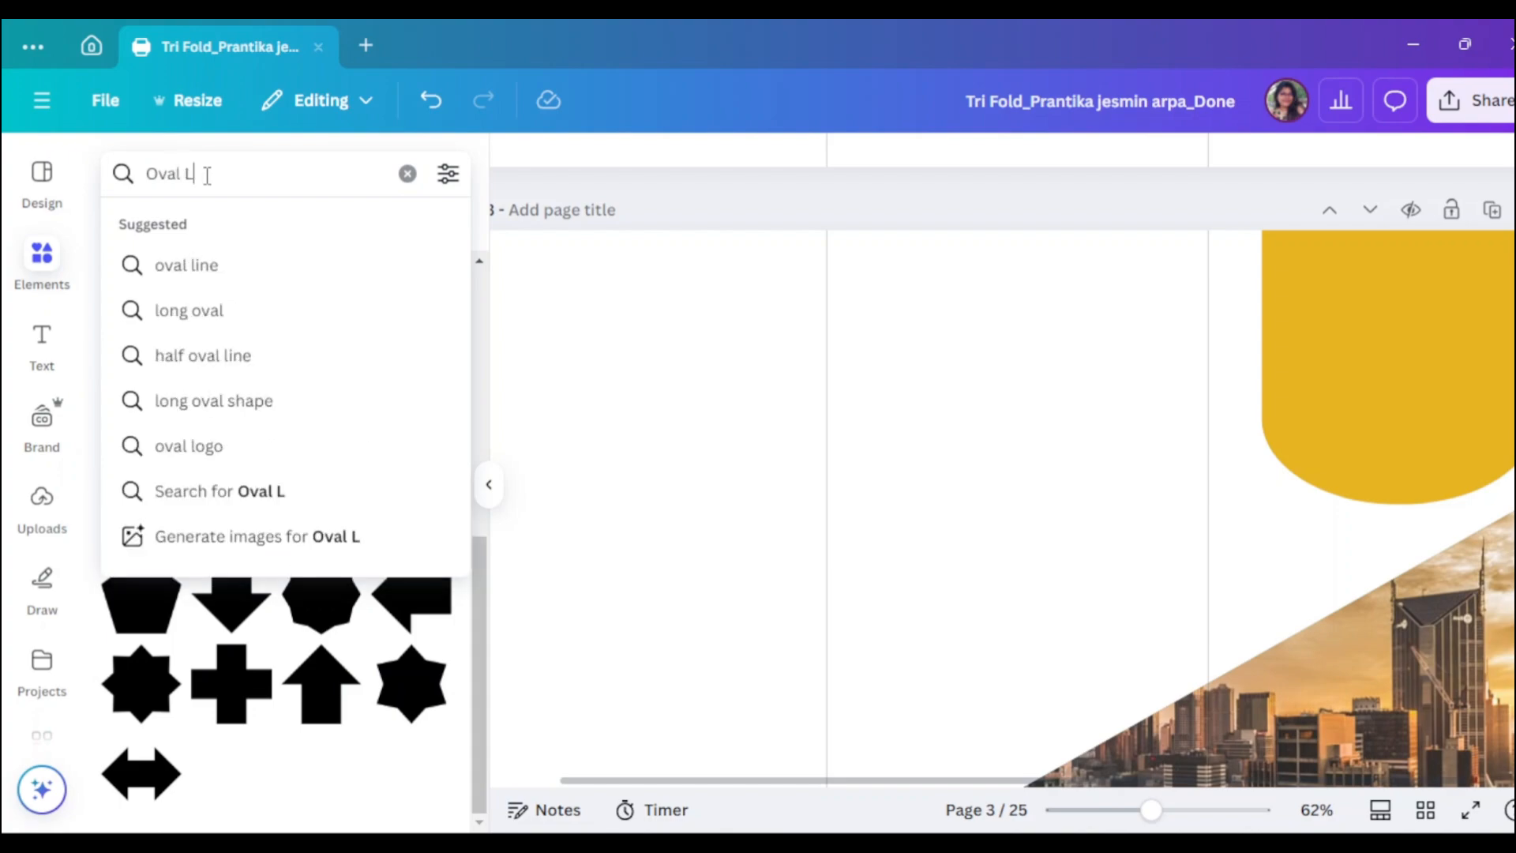
{"action": "type", "text": "In"}
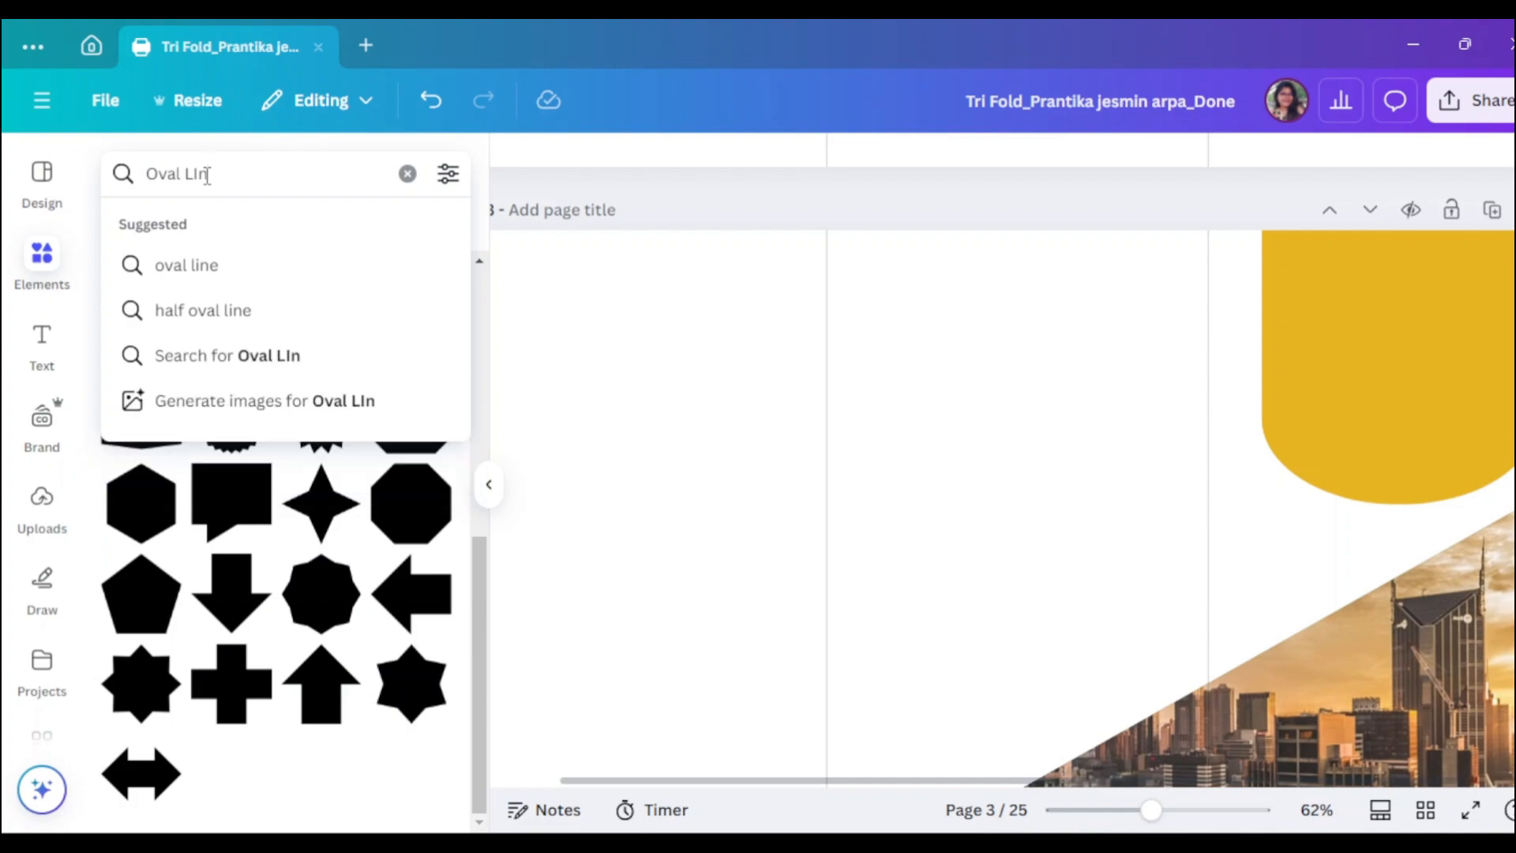
{"action": "type", "text": "we"}
{"action": "key", "text": "Return"}
{"action": "double_click", "coordinate": [193, 173]}
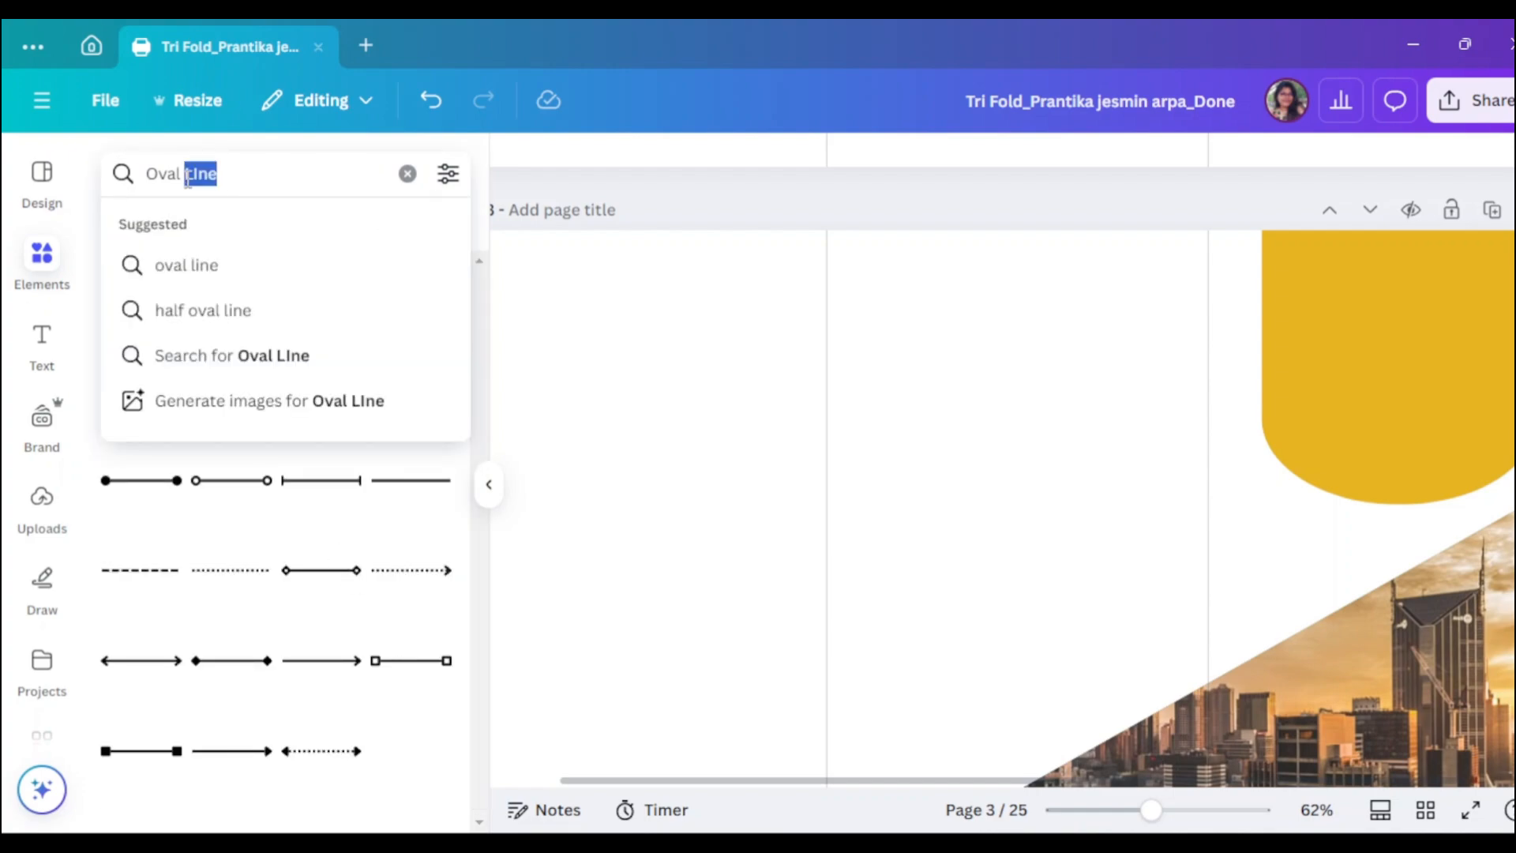
{"action": "type", "text": "Out"}
{"action": "left_click", "coordinate": [193, 265]}
{"action": "left_click", "coordinate": [256, 228]}
- Add the Arch Frame Outline graphic and delete the stray beige oval outline
{"action": "left_click", "coordinate": [398, 509]}
{"action": "scroll", "coordinate": [513, 518], "scroll_direction": "down", "scroll_amount": 2}
{"action": "scroll", "coordinate": [1184, 577], "scroll_direction": "up", "scroll_amount": 2}
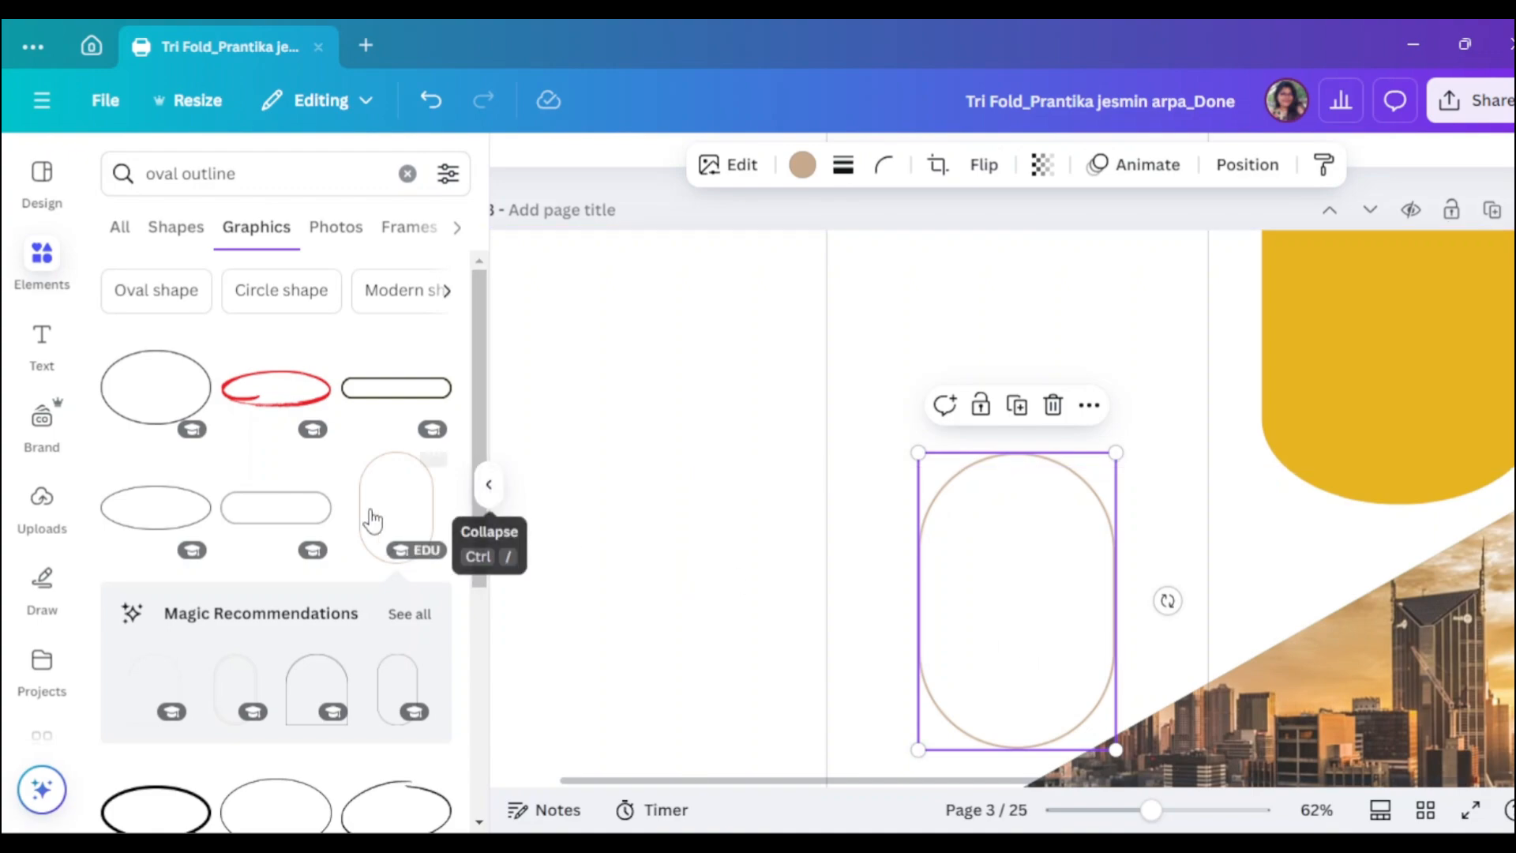
{"action": "scroll", "coordinate": [242, 547], "scroll_direction": "down", "scroll_amount": 2}
{"action": "left_click", "coordinate": [333, 561]}
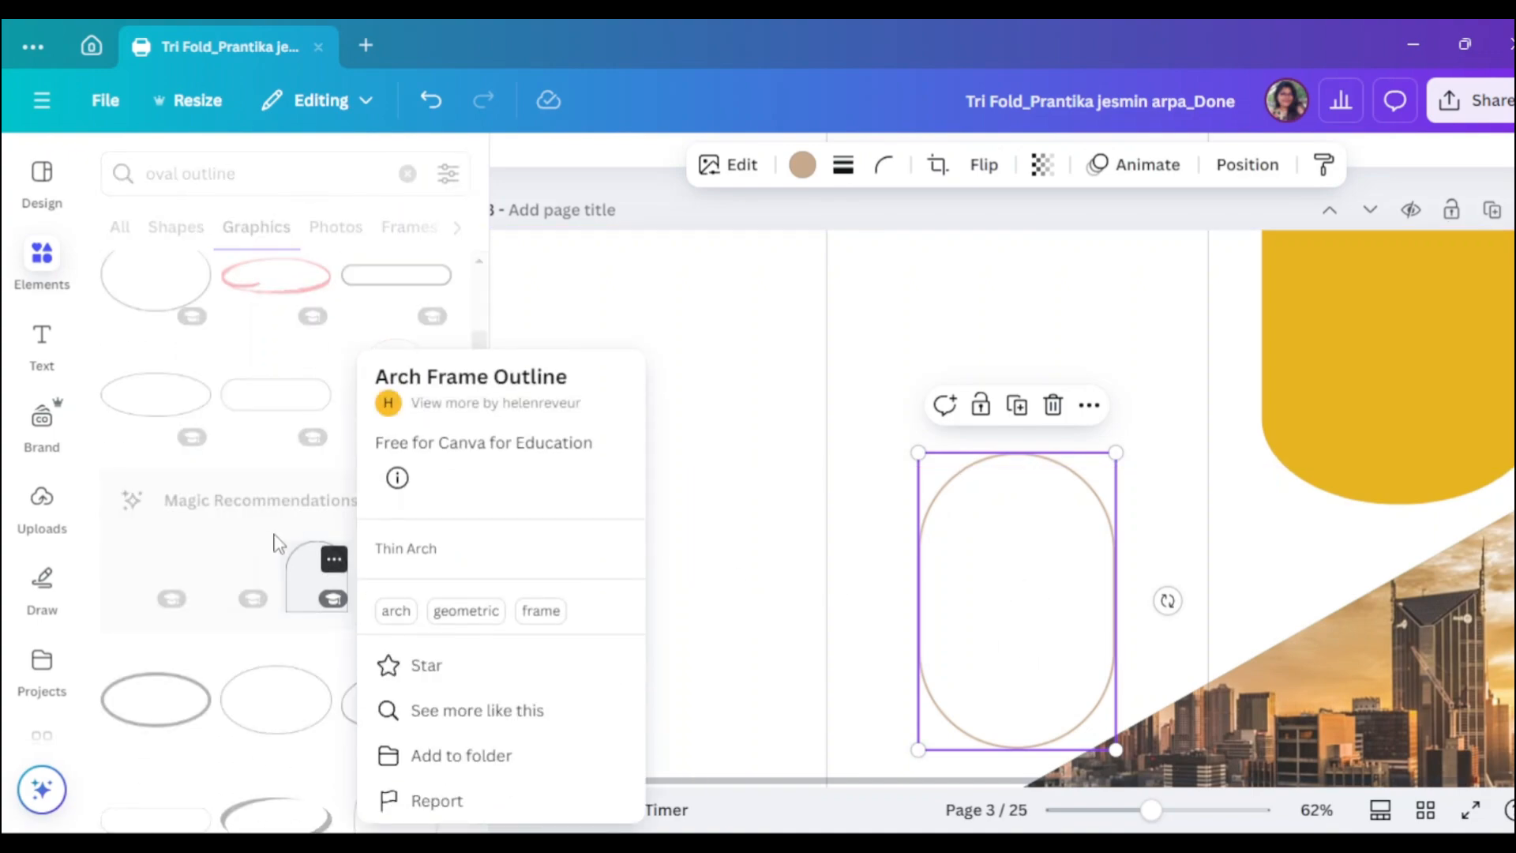
{"action": "left_click", "coordinate": [305, 582]}
{"action": "left_click", "coordinate": [307, 586]}
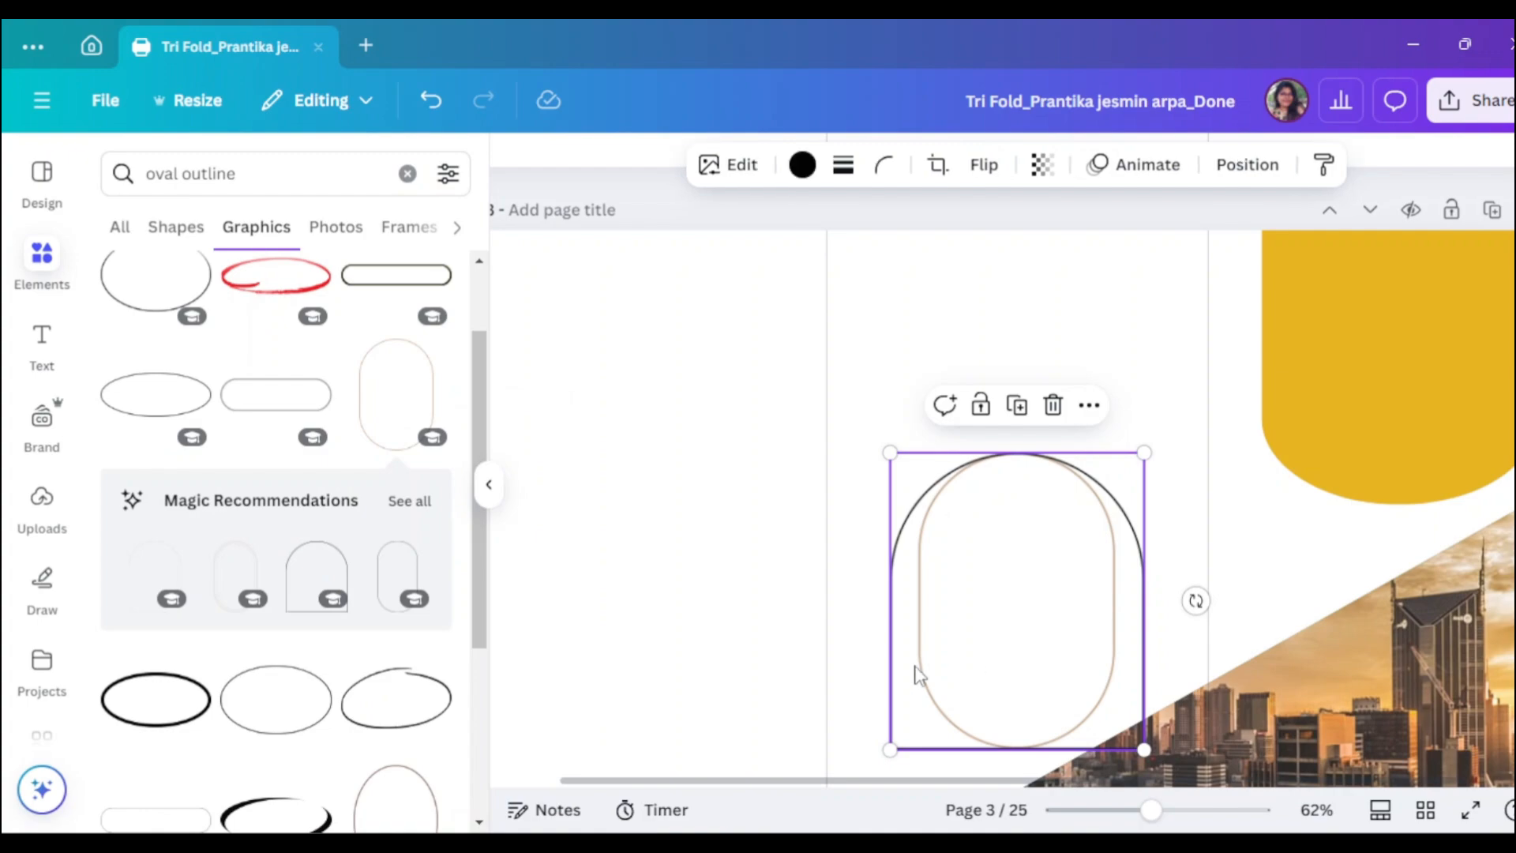
{"action": "left_click_drag", "start_coordinate": [1030, 749], "coordinate": [822, 644]}
{"action": "left_click", "coordinate": [1001, 644]}
{"action": "left_click", "coordinate": [1052, 406]}
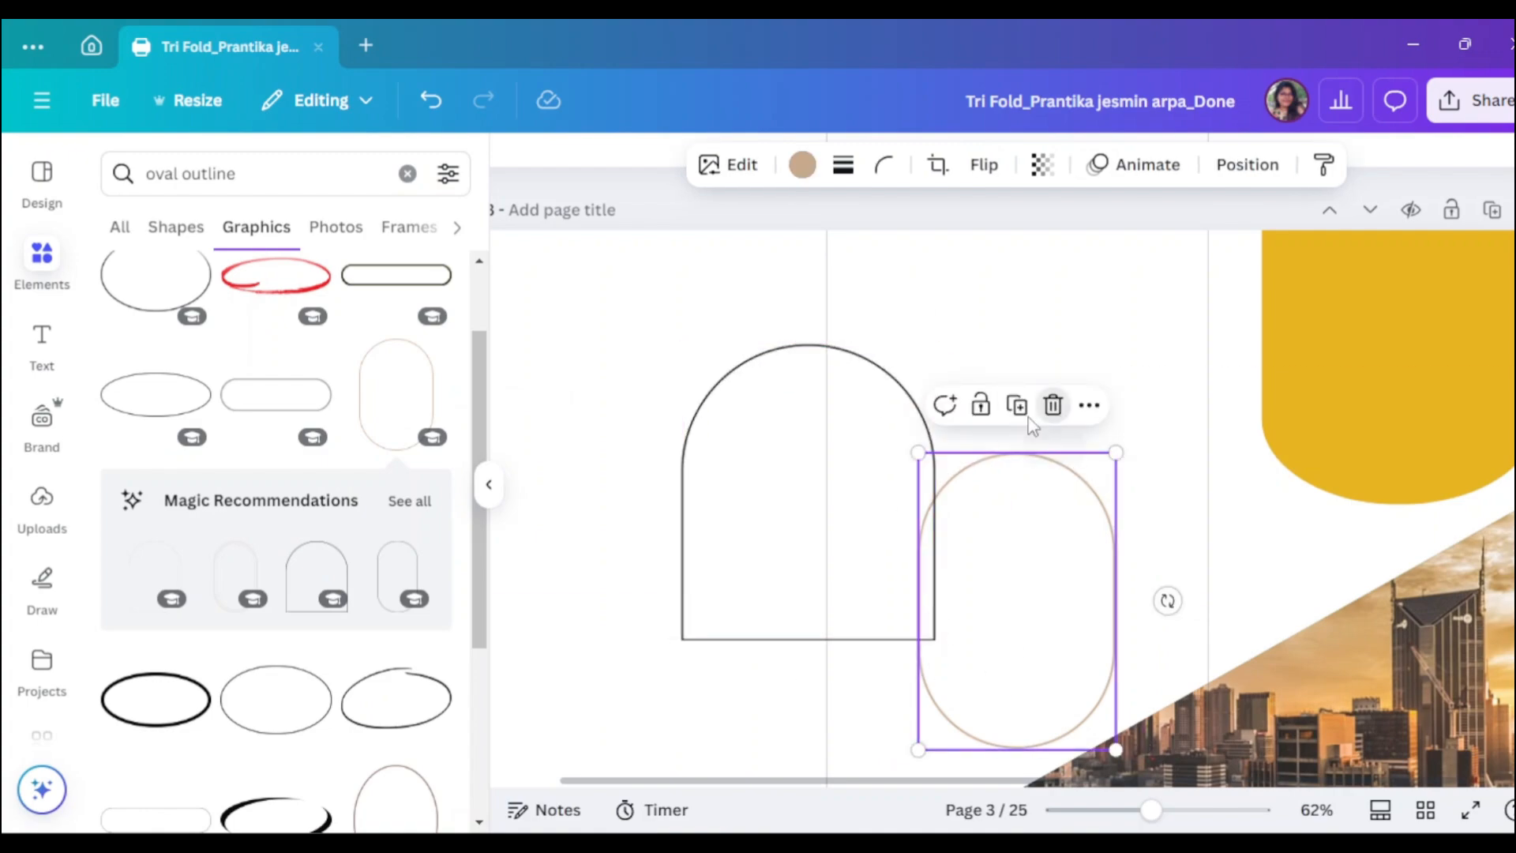
{"action": "left_click", "coordinate": [479, 499]}
- Rotate the arch outline to -180° and enlarge it around the yellow shape
{"action": "left_click_drag", "start_coordinate": [626, 582], "coordinate": [955, 582]}
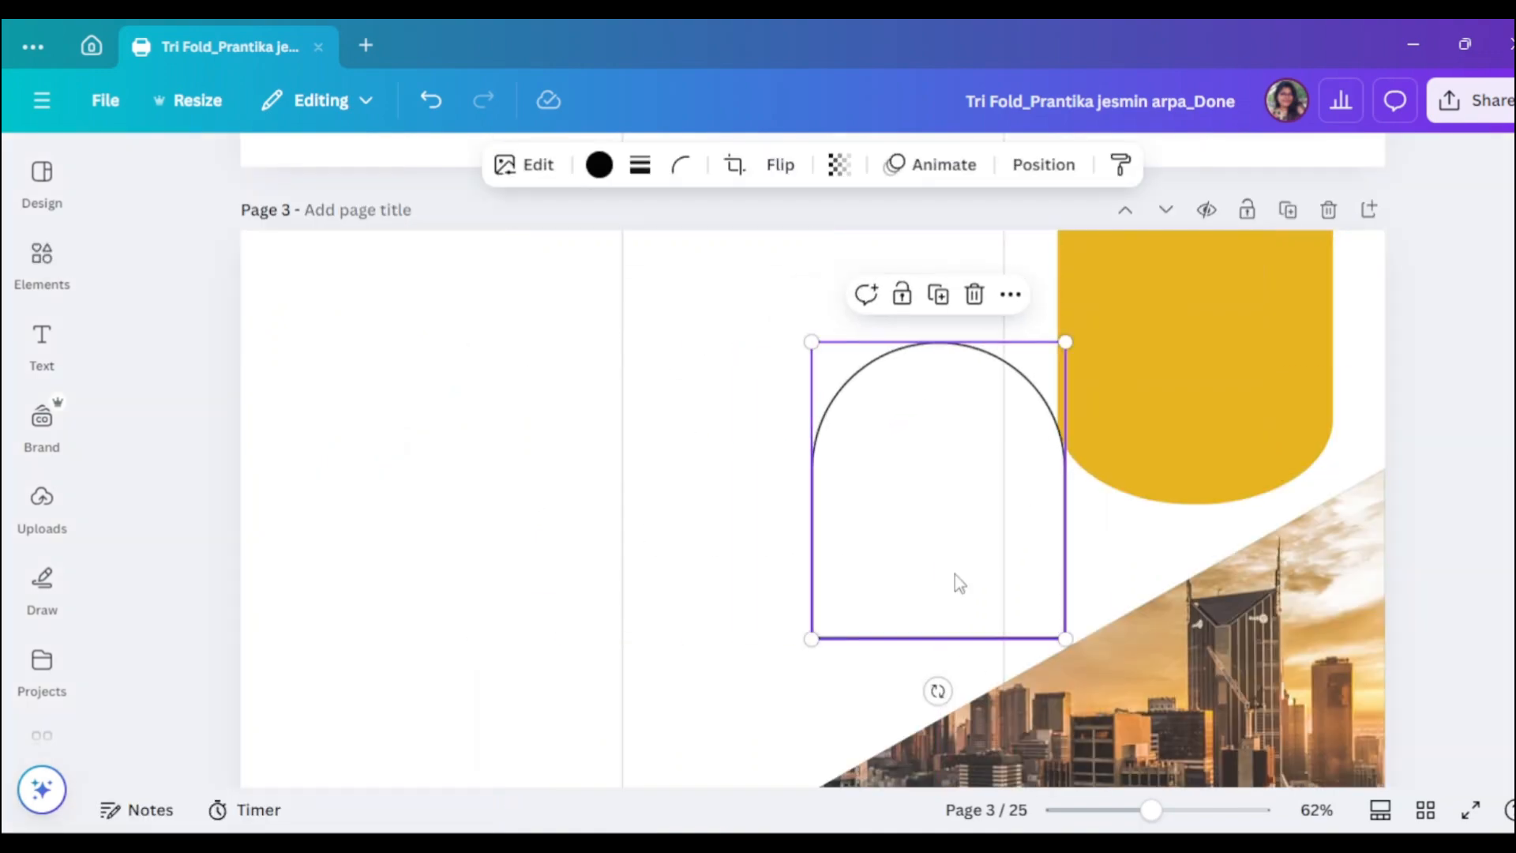
{"action": "left_click_drag", "start_coordinate": [937, 691], "coordinate": [942, 416]}
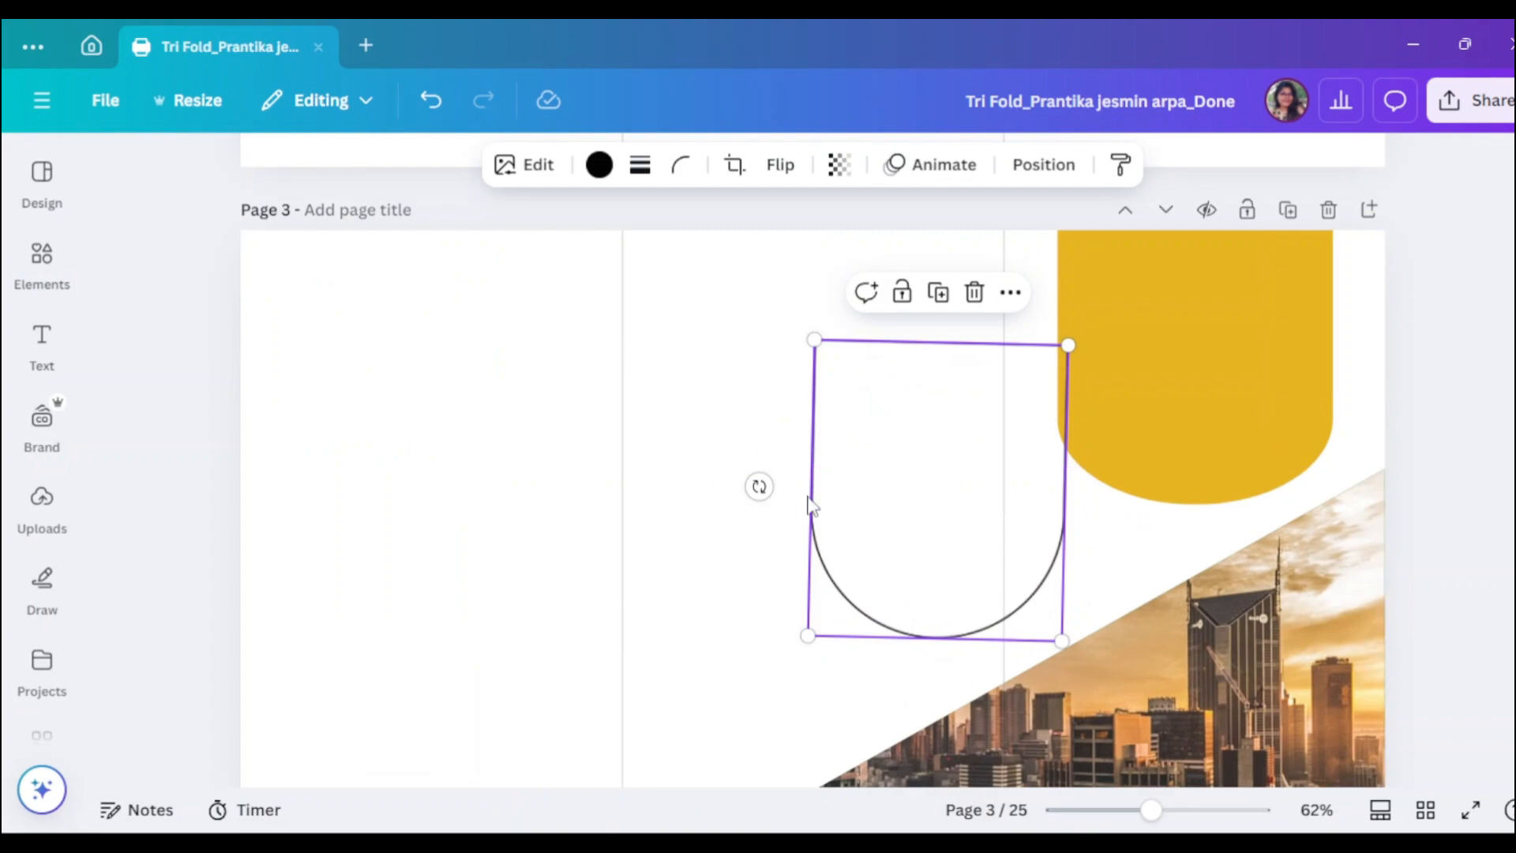
{"action": "left_click_drag", "start_coordinate": [761, 489], "coordinate": [764, 497]}
{"action": "left_click_drag", "start_coordinate": [956, 523], "coordinate": [1206, 409]}
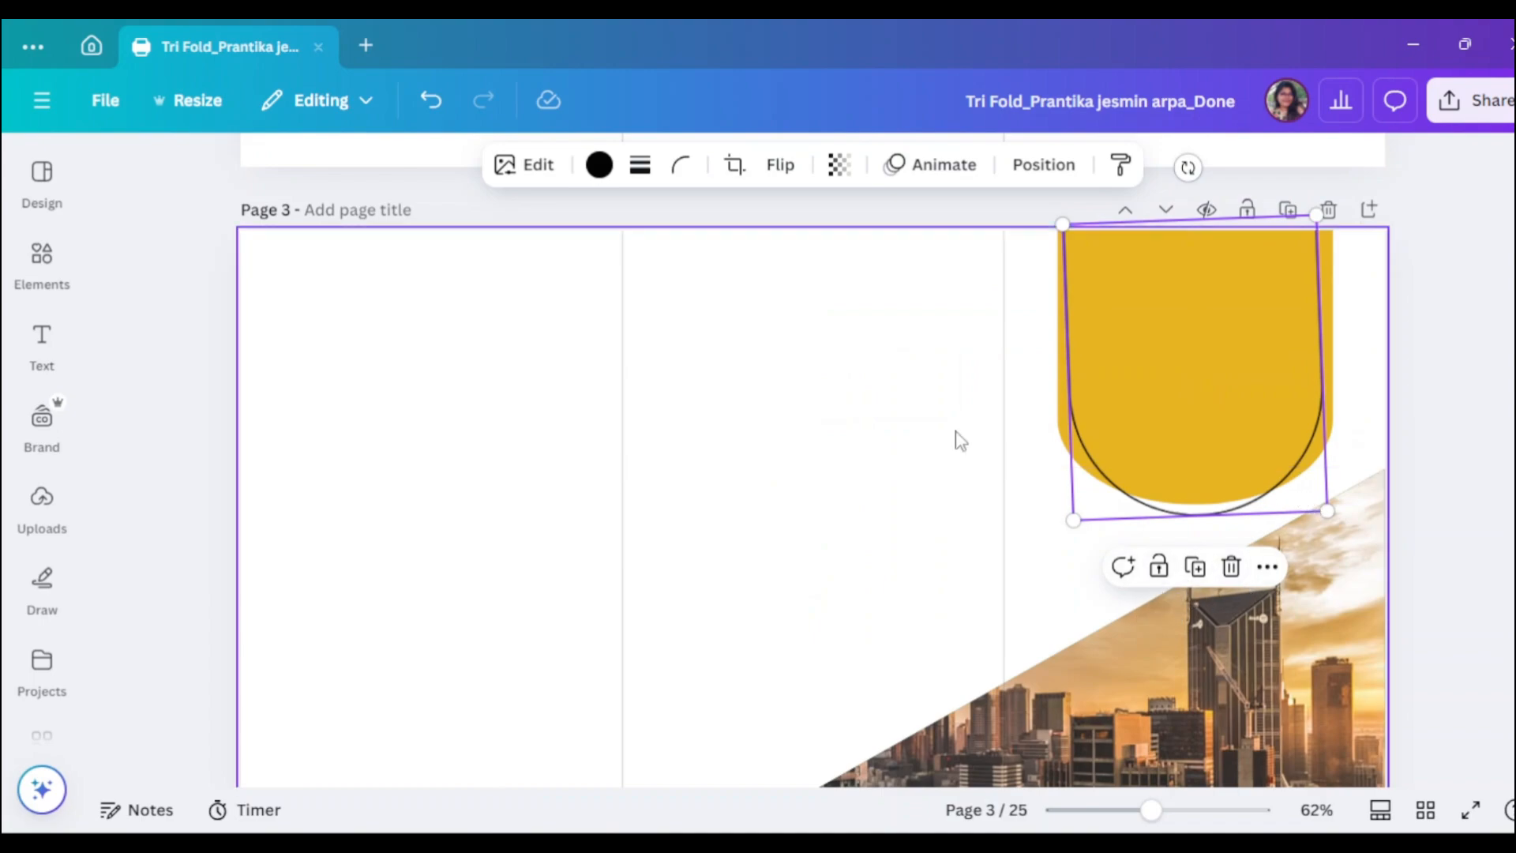
{"action": "left_click_drag", "start_coordinate": [1188, 168], "coordinate": [1192, 165]}
{"action": "left_click_drag", "start_coordinate": [1322, 516], "coordinate": [1366, 543]}
{"action": "left_click_drag", "start_coordinate": [1067, 220], "coordinate": [1043, 215]}
{"action": "left_click_drag", "start_coordinate": [1225, 340], "coordinate": [1218, 365]}
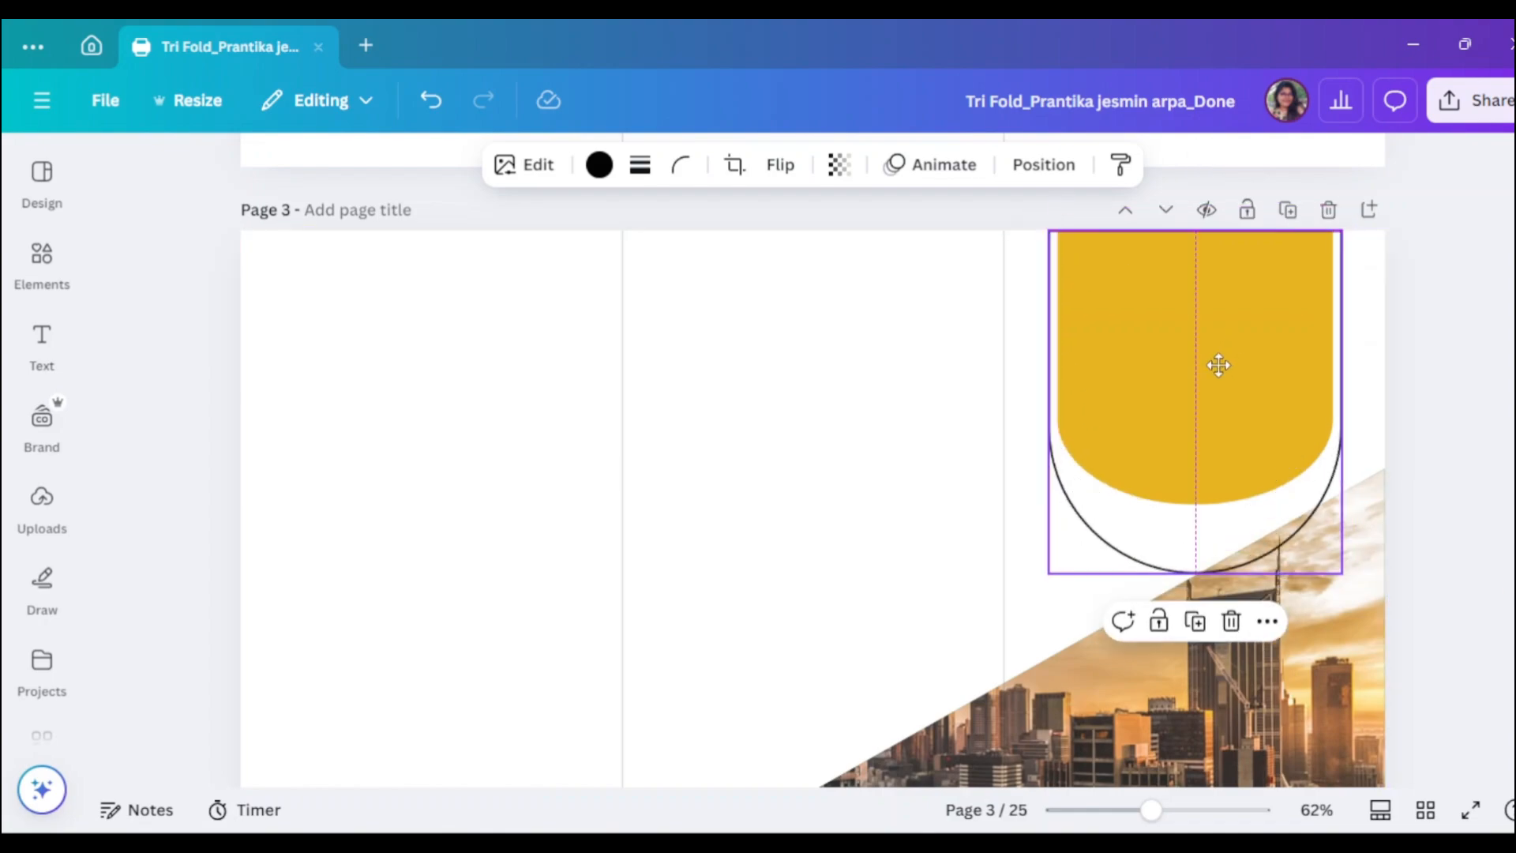
{"action": "left_click", "coordinate": [40, 261]}
{"action": "scroll", "coordinate": [263, 514], "scroll_direction": "down", "scroll_amount": 6}
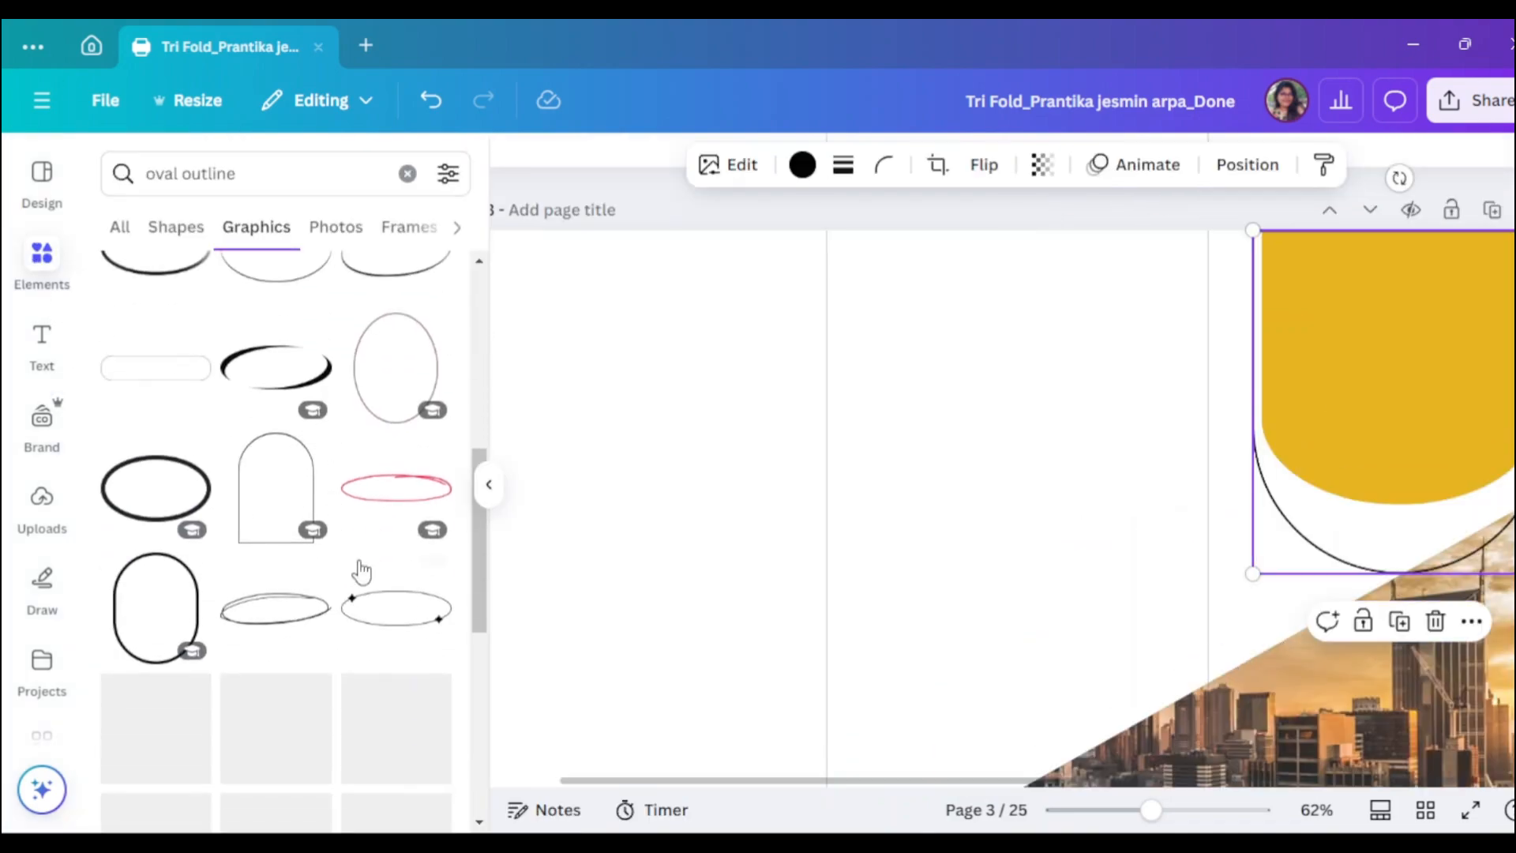
{"action": "scroll", "coordinate": [362, 571], "scroll_direction": "down", "scroll_amount": 2}
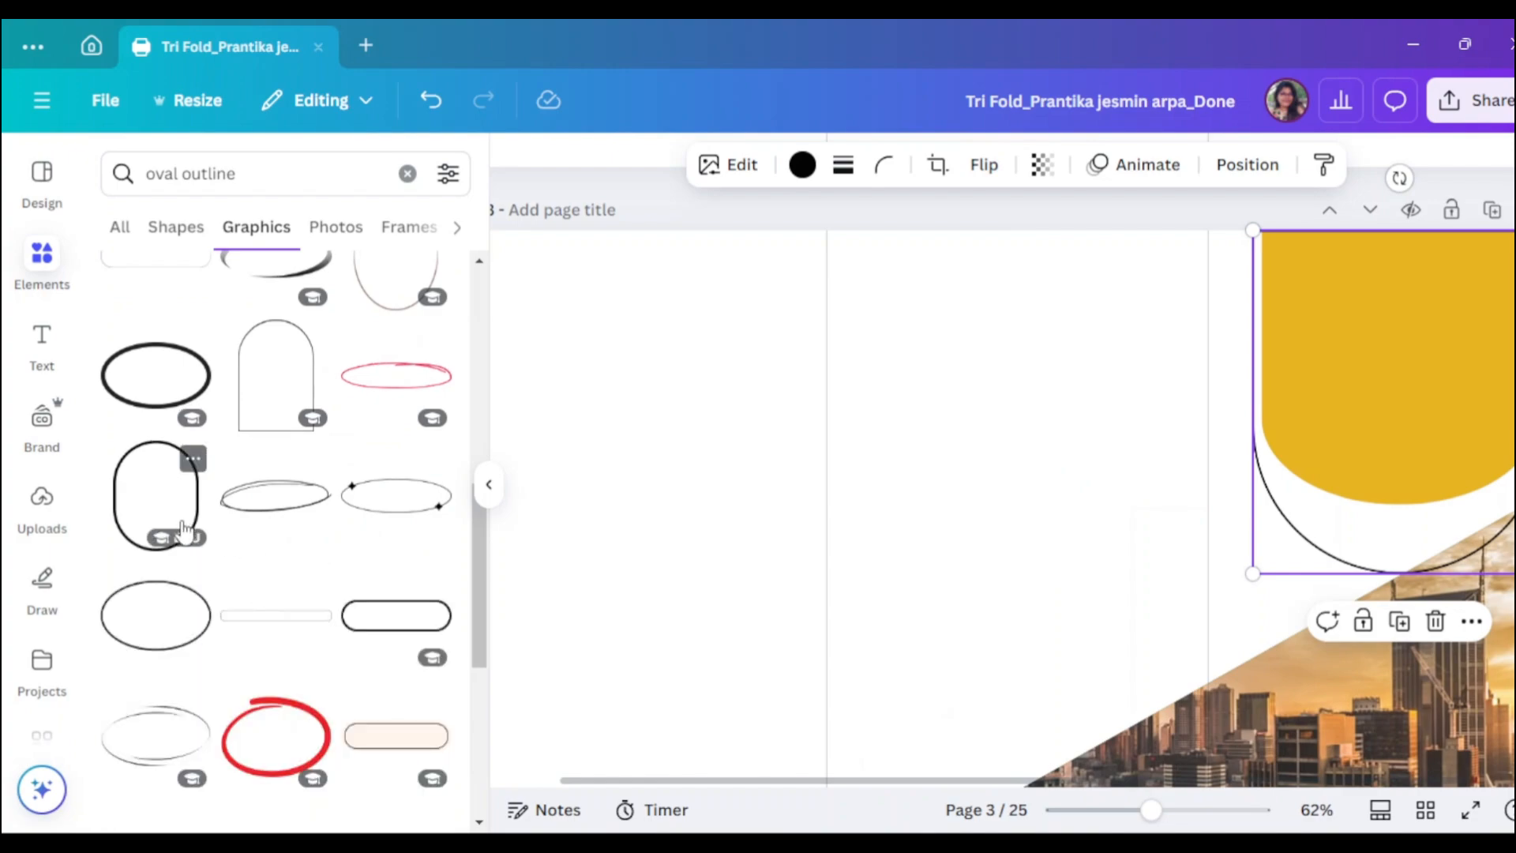
{"action": "scroll", "coordinate": [399, 592], "scroll_direction": "down", "scroll_amount": 10}
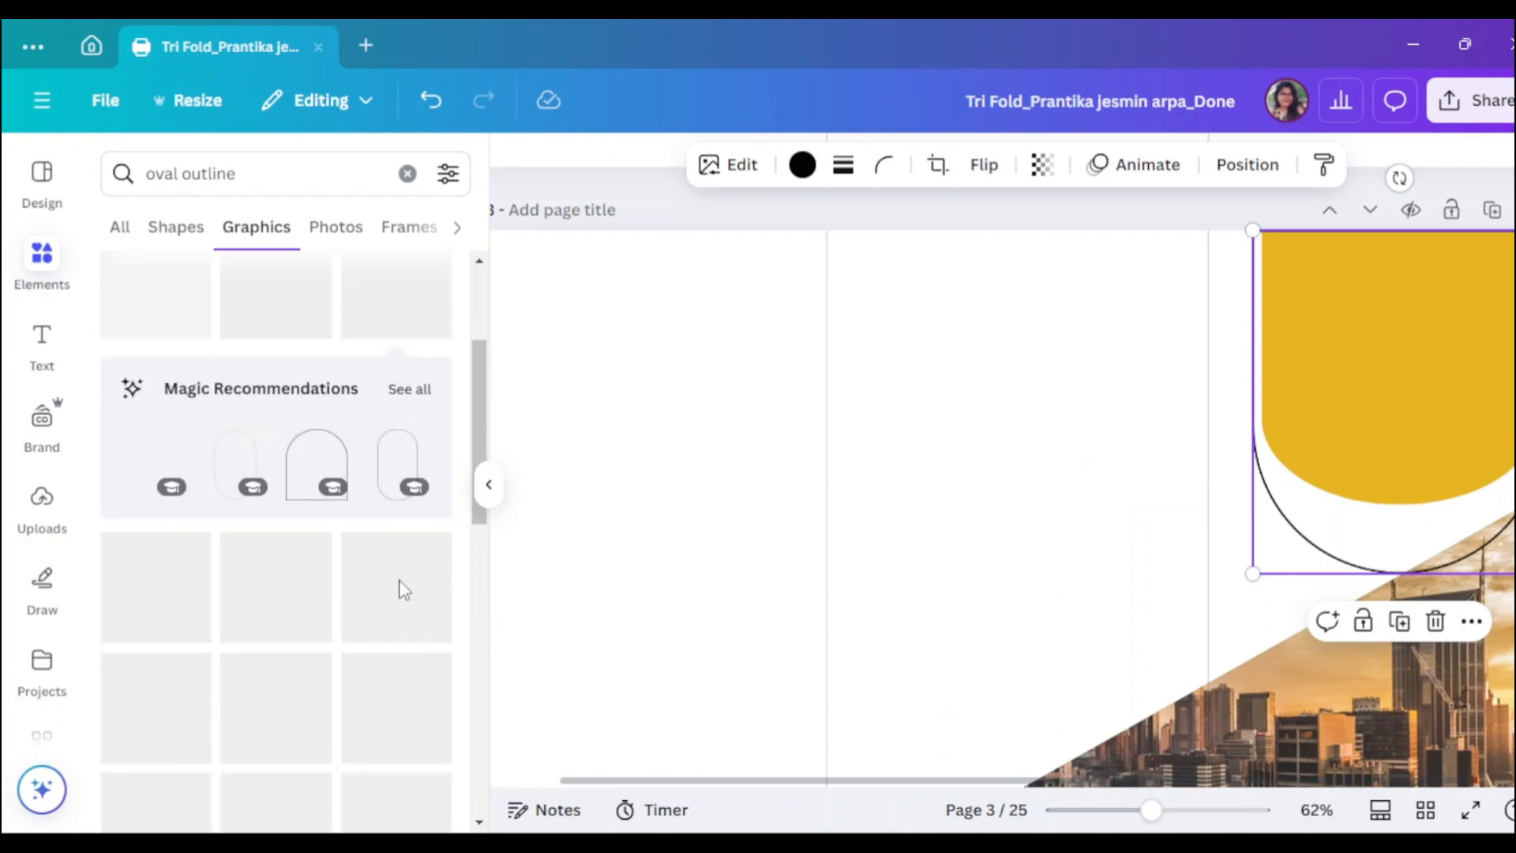
{"action": "scroll", "coordinate": [403, 588], "scroll_direction": "up", "scroll_amount": 4}
{"action": "scroll", "coordinate": [300, 537], "scroll_direction": "down", "scroll_amount": 2}
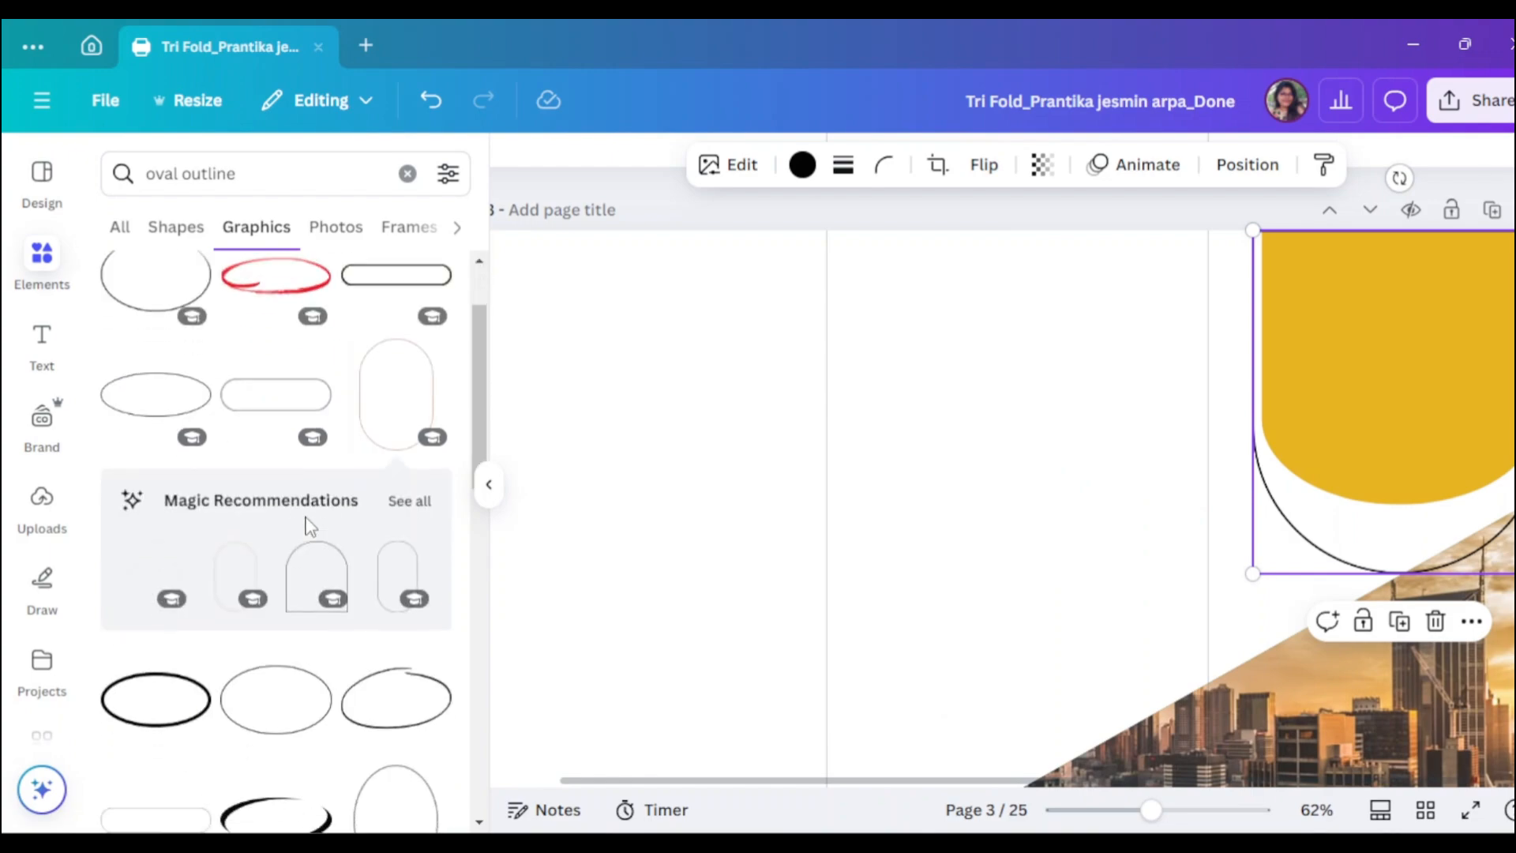
{"action": "left_click", "coordinate": [393, 382]}
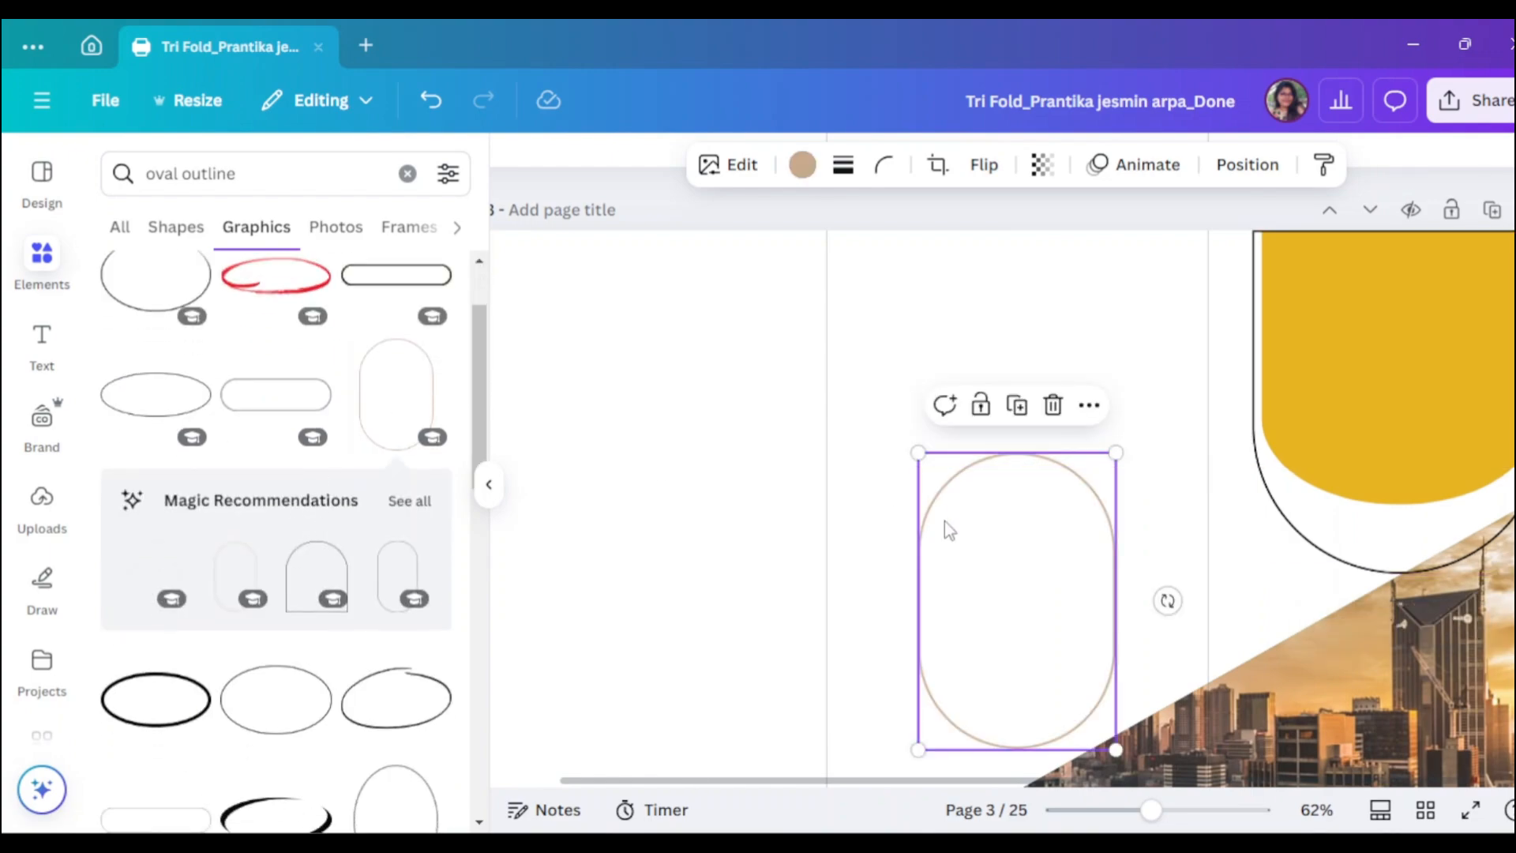
{"action": "left_click", "coordinate": [1053, 403]}
{"action": "left_click", "coordinate": [409, 501]}
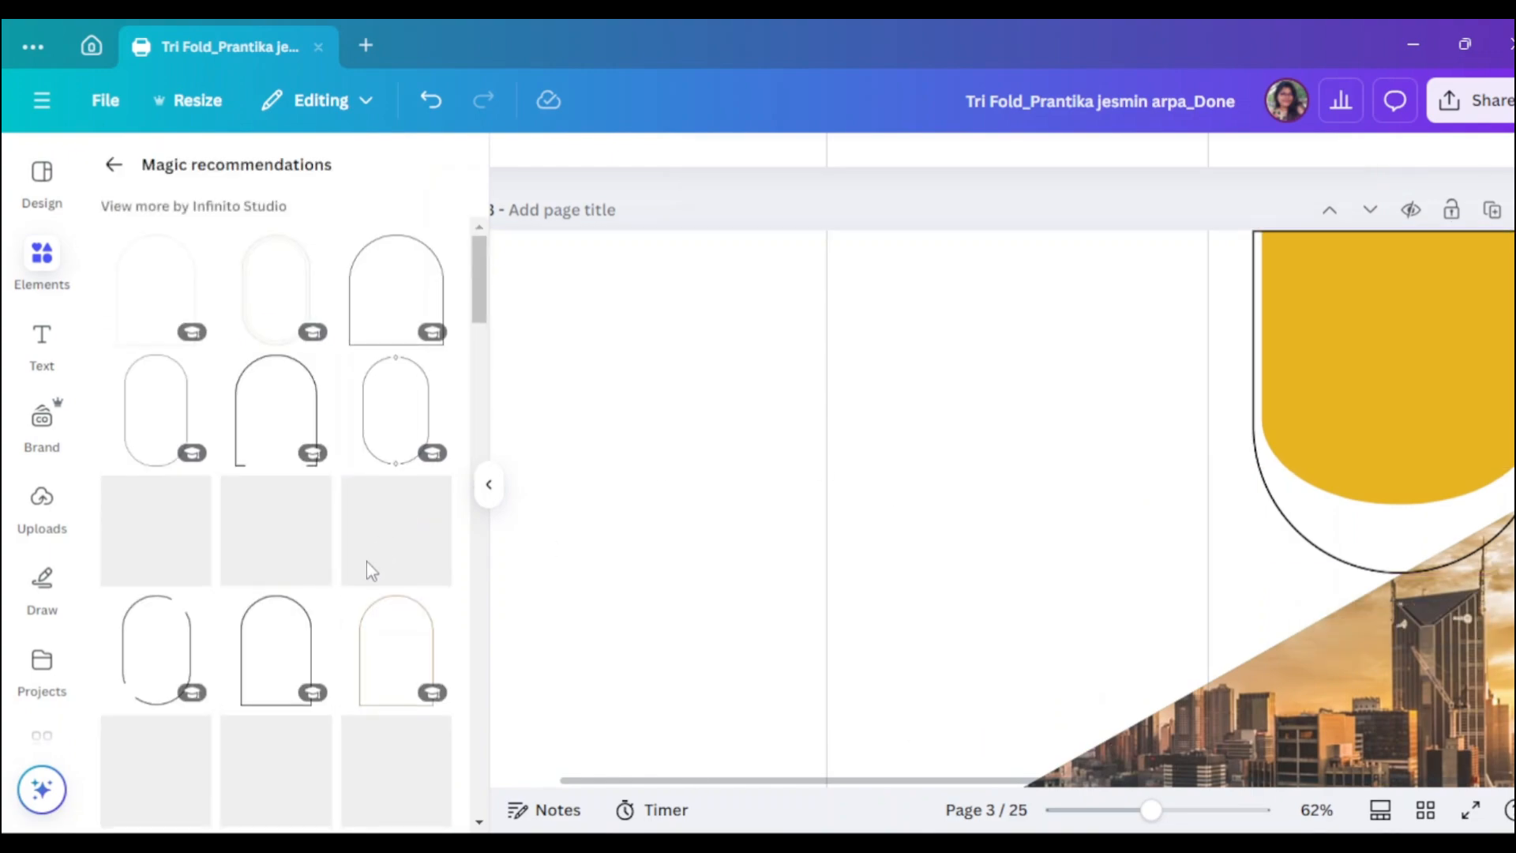
{"action": "scroll", "coordinate": [367, 569], "scroll_direction": "down", "scroll_amount": 2}
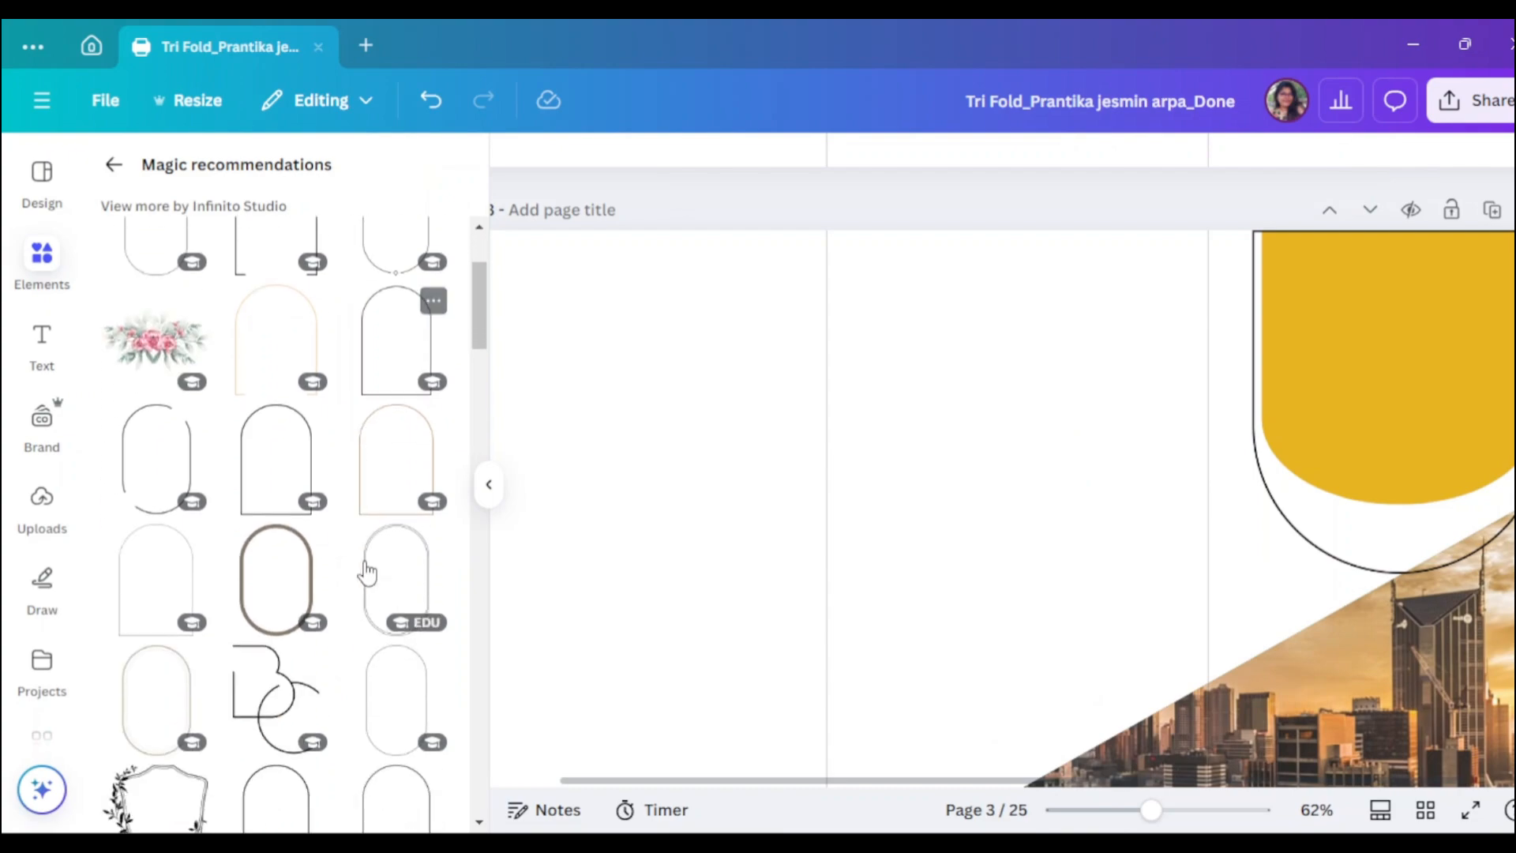
{"action": "left_click", "coordinate": [114, 164]}
{"action": "left_click", "coordinate": [489, 484]}
- Send the arch outline behind the photo and resize the yellow shape to sit centred in it
{"action": "right_click", "coordinate": [1229, 347]}
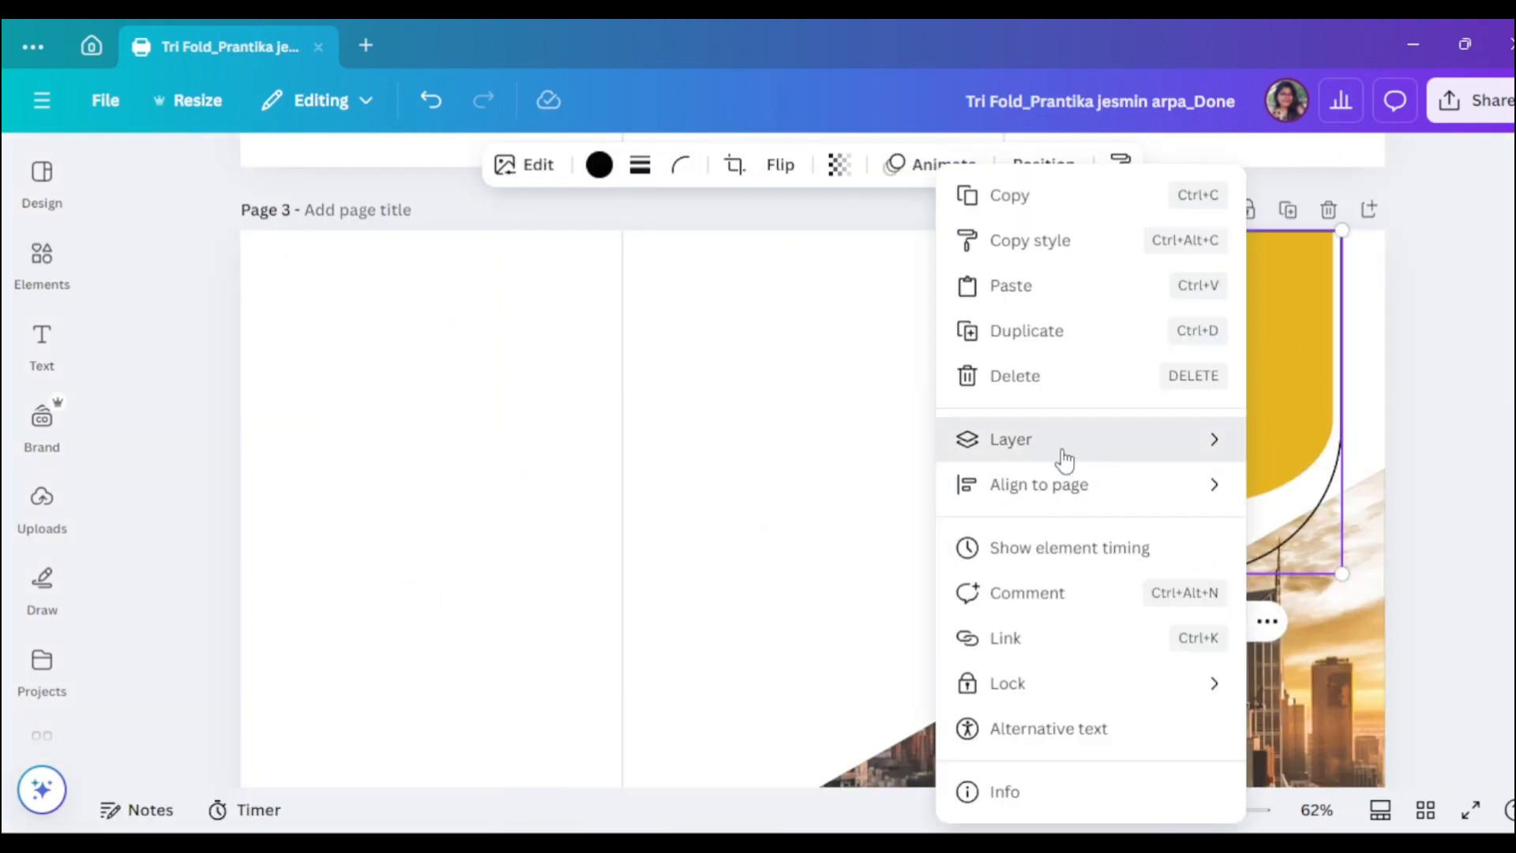
{"action": "mouse_move", "coordinate": [1062, 453]}
{"action": "left_click", "coordinate": [1318, 575]}
{"action": "left_click", "coordinate": [1204, 442]}
{"action": "left_click_drag", "start_coordinate": [1194, 504], "coordinate": [1200, 539]}
{"action": "left_click_drag", "start_coordinate": [1056, 384], "coordinate": [1096, 384]}
{"action": "left_click_drag", "start_coordinate": [1325, 384], "coordinate": [1239, 389]}
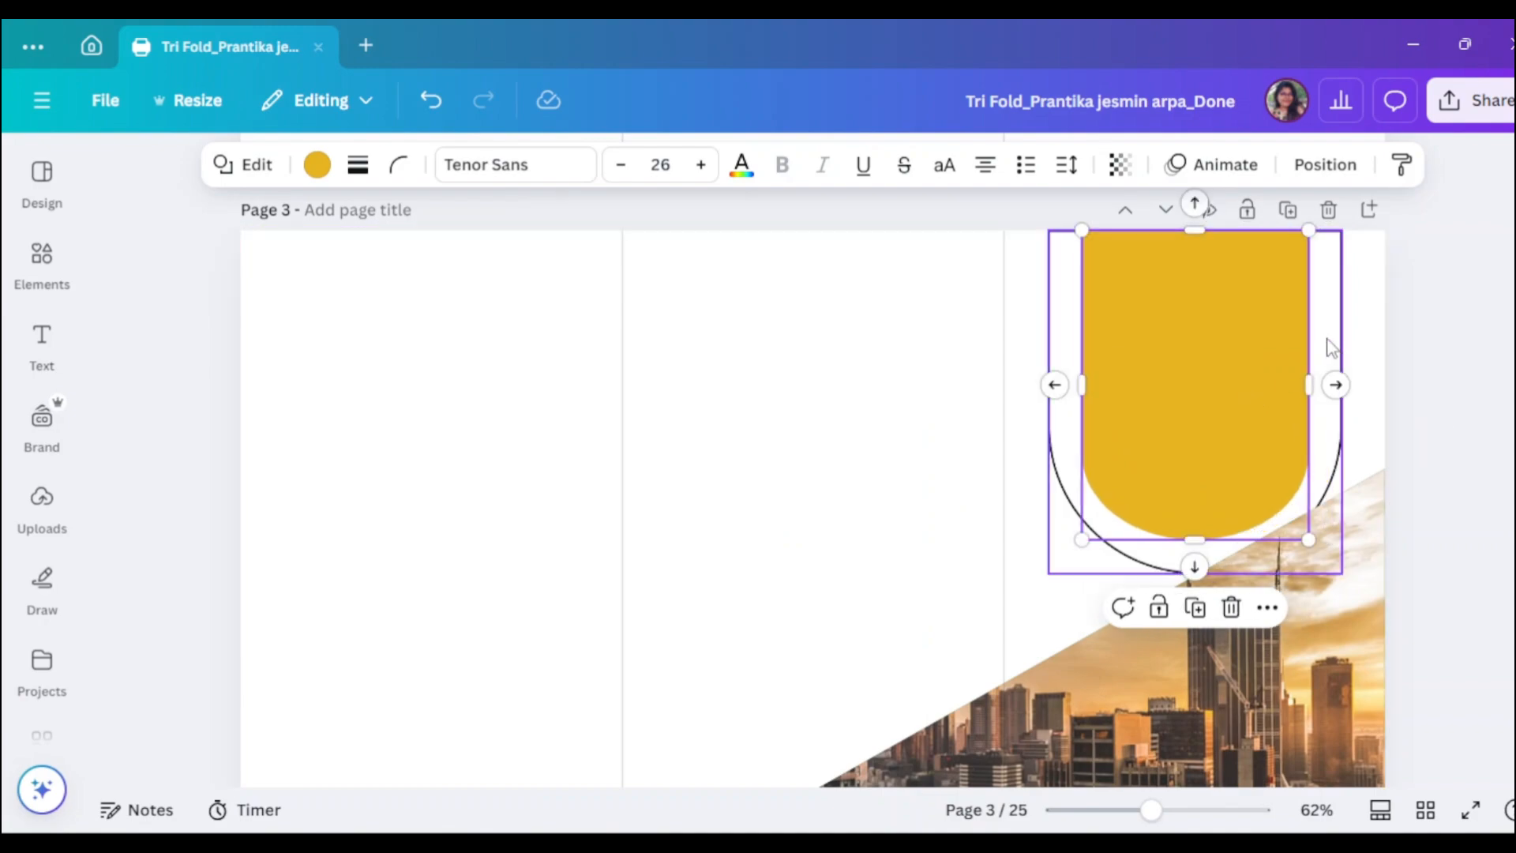
{"action": "left_click_drag", "start_coordinate": [1327, 338], "coordinate": [1332, 337]}
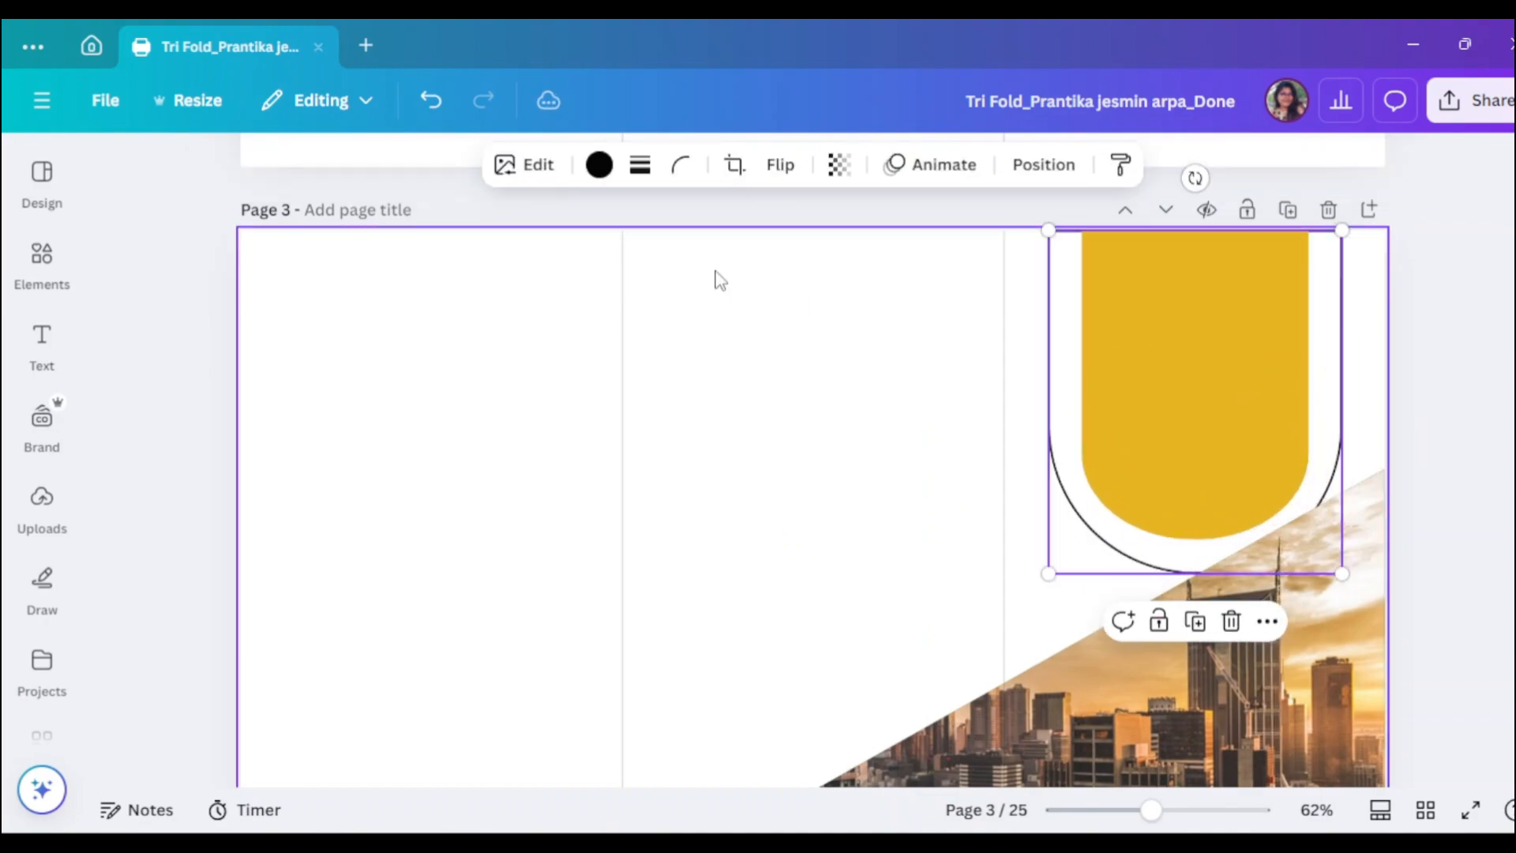
- Recolour the yellow shape maroon and the curved outline dark magenta, undoing a gradient page background
{"action": "left_click", "coordinate": [1245, 382]}
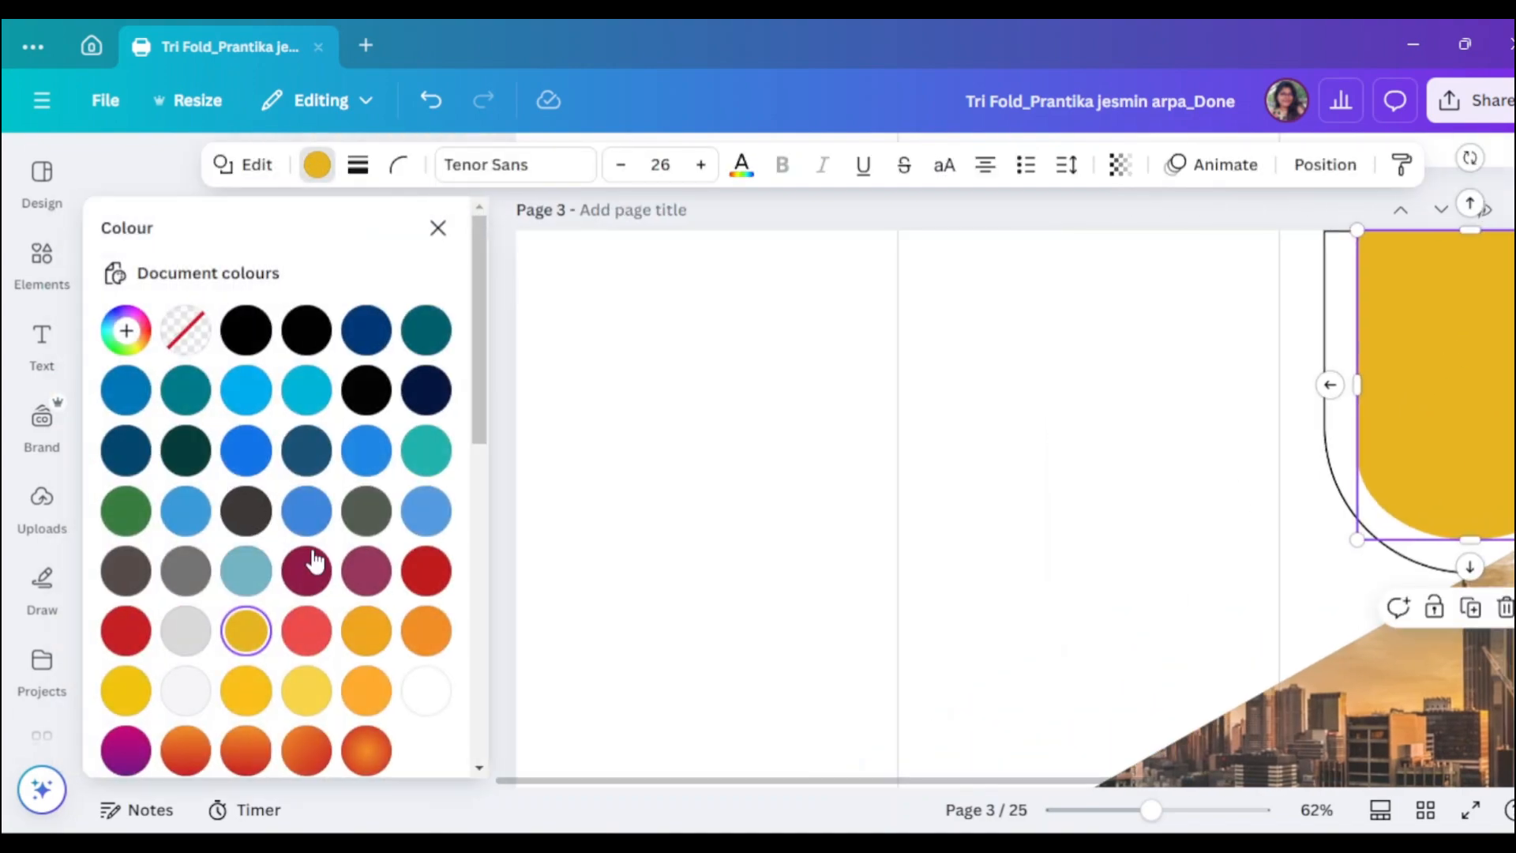
{"action": "left_click", "coordinate": [315, 562]}
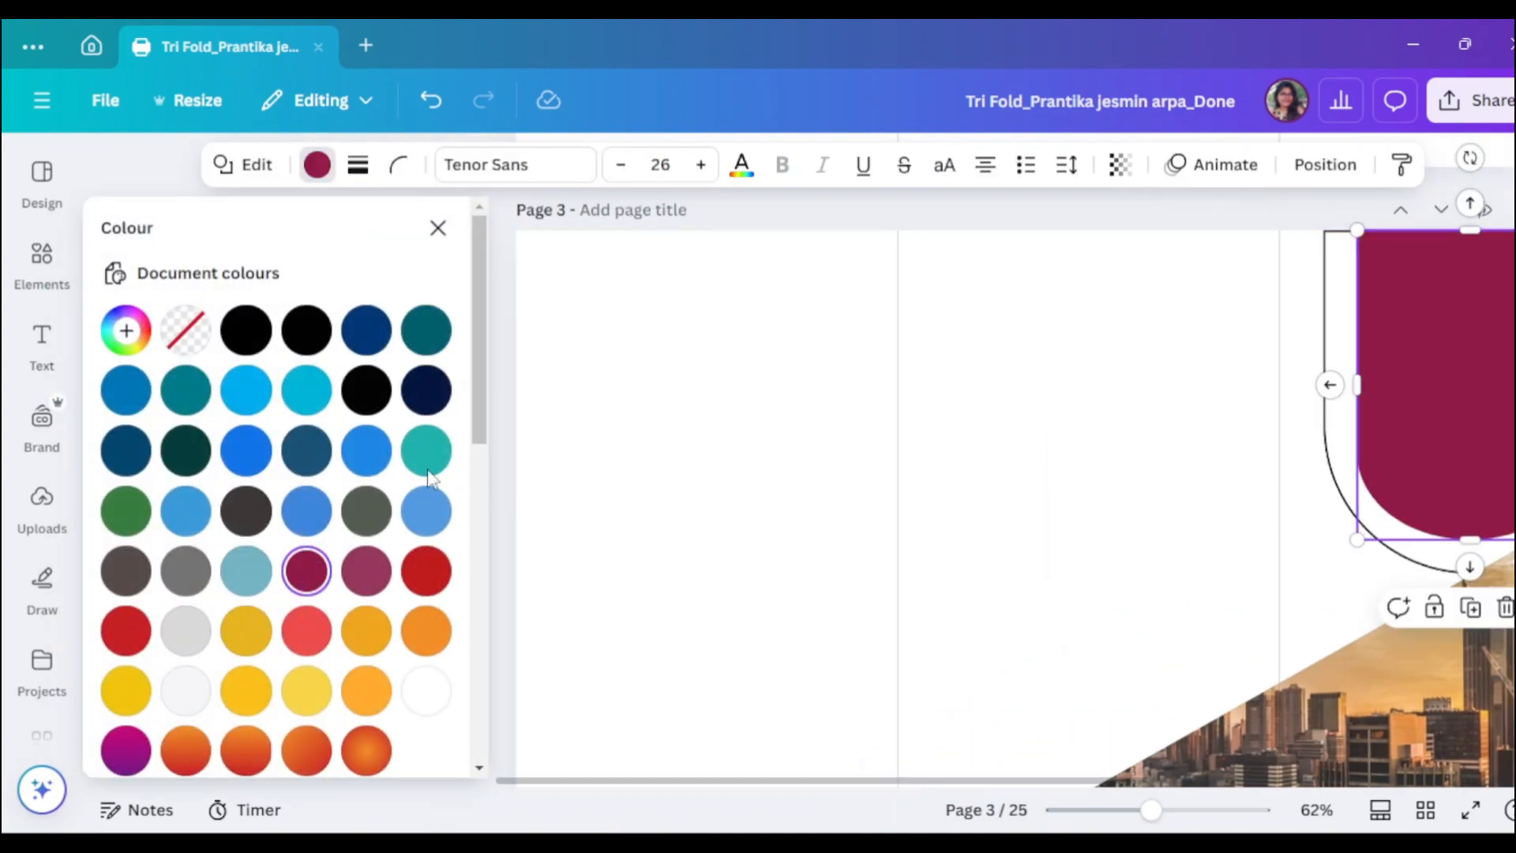
{"action": "left_click", "coordinate": [1290, 310]}
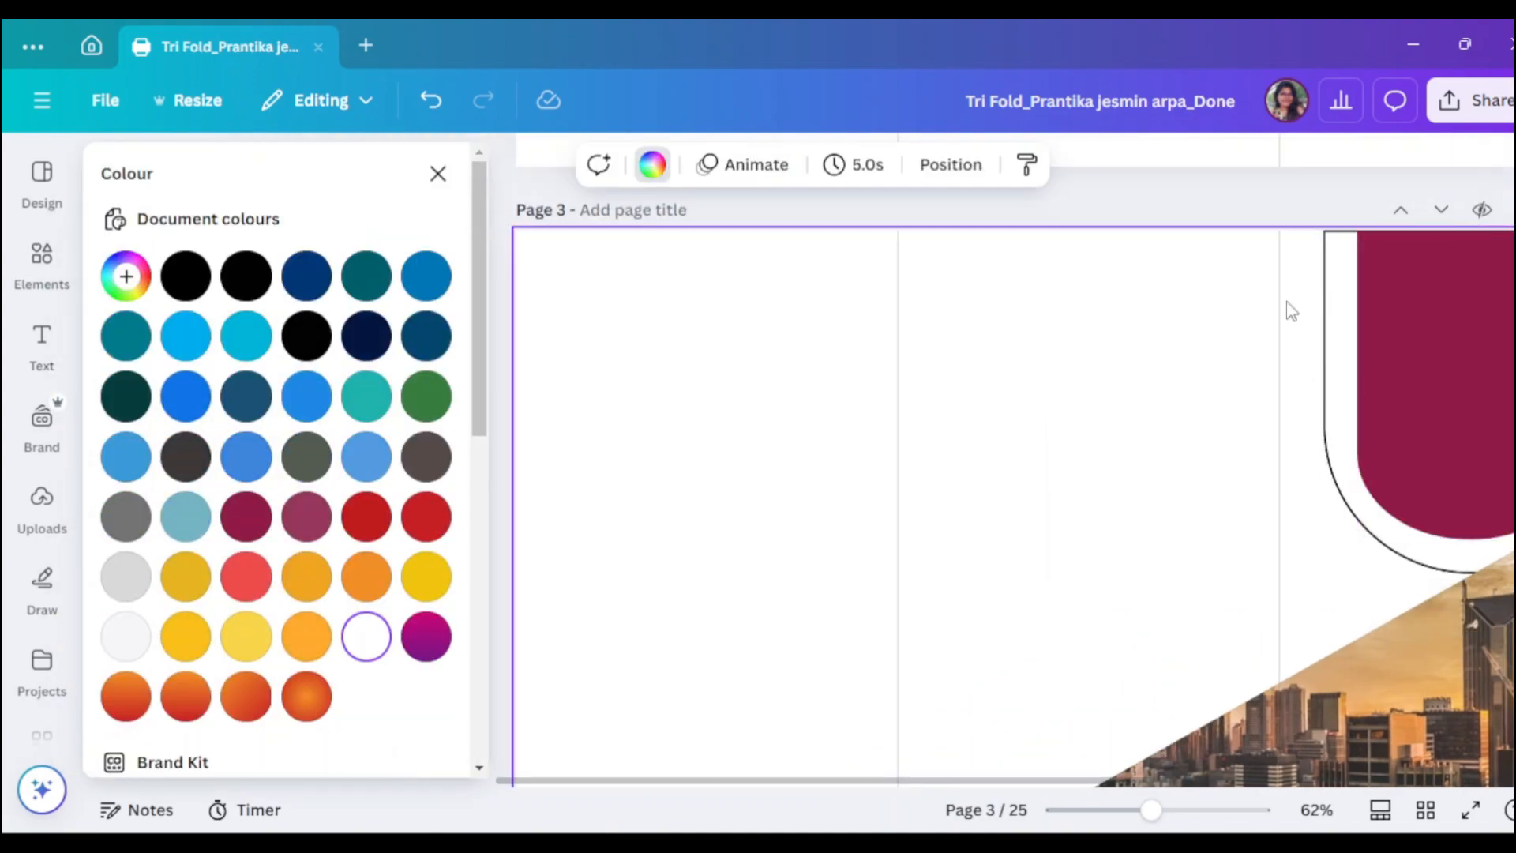
{"action": "left_click", "coordinate": [426, 636]}
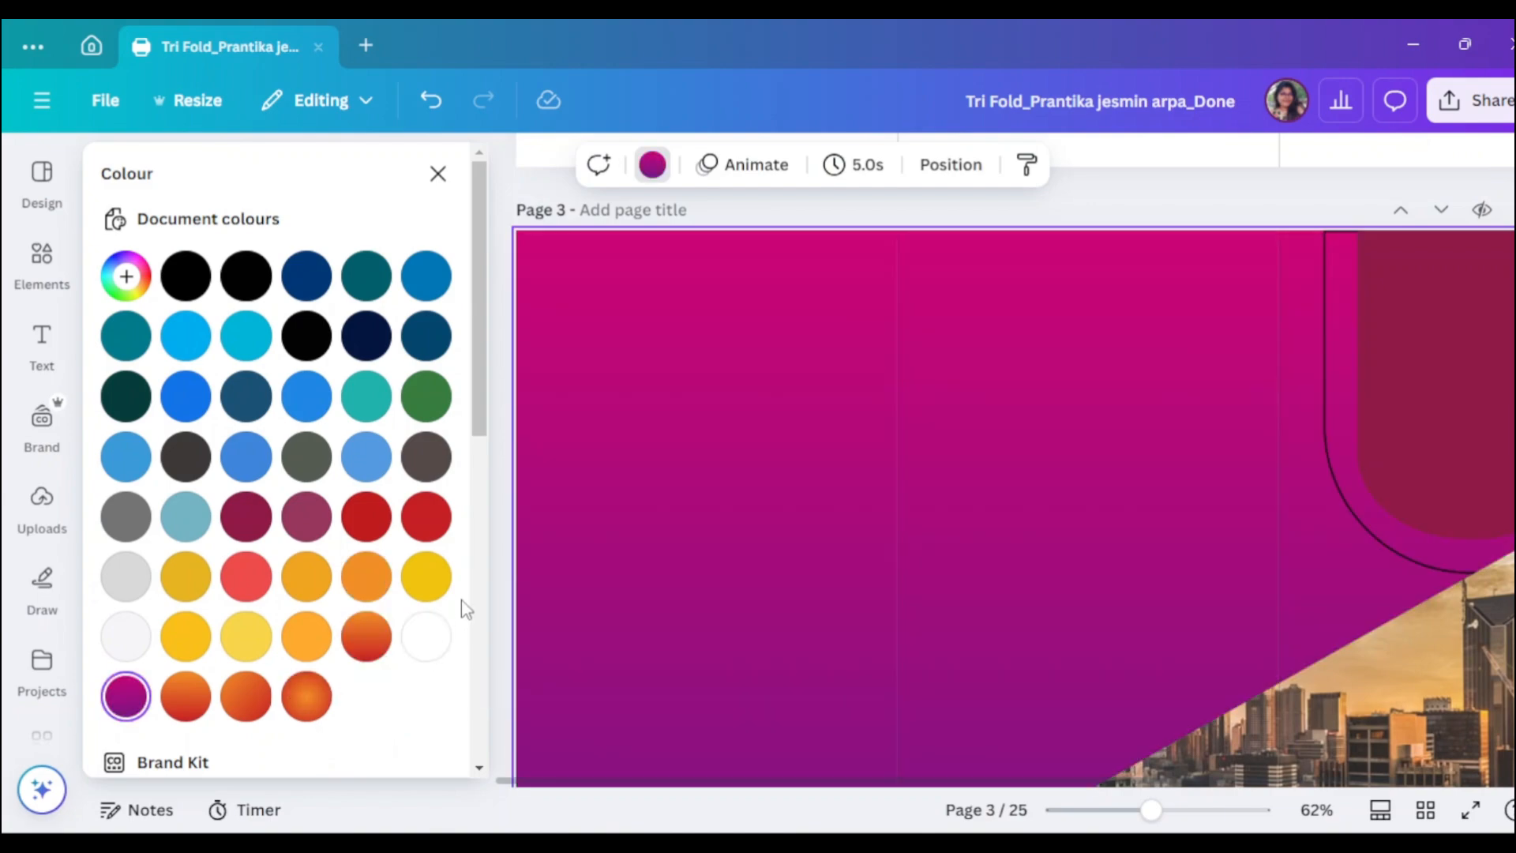
{"action": "key", "text": "ctrl+z"}
{"action": "left_click", "coordinate": [1326, 409]}
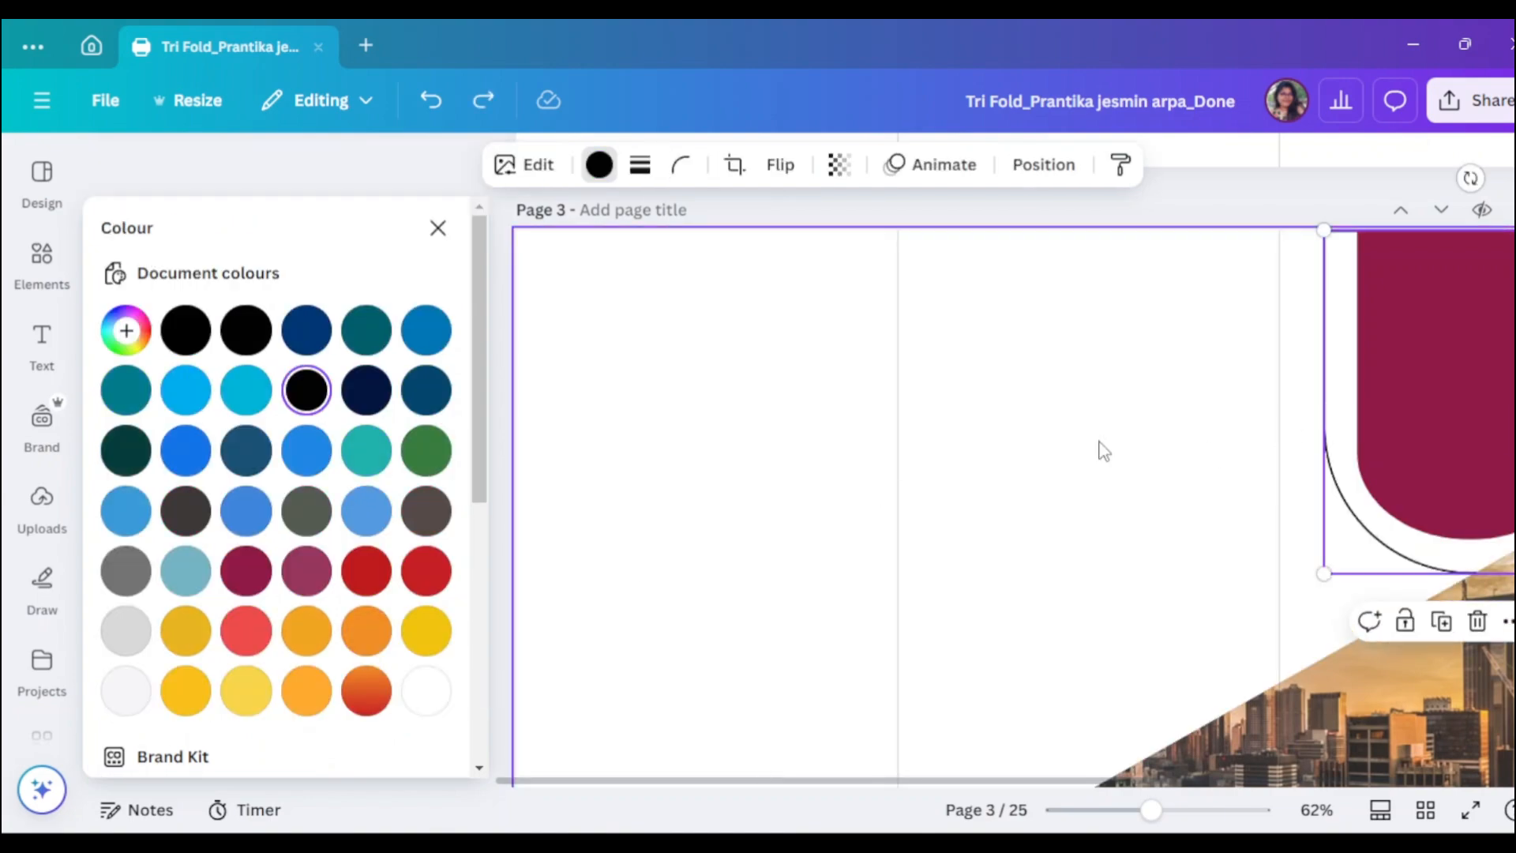
{"action": "left_click", "coordinate": [244, 574]}
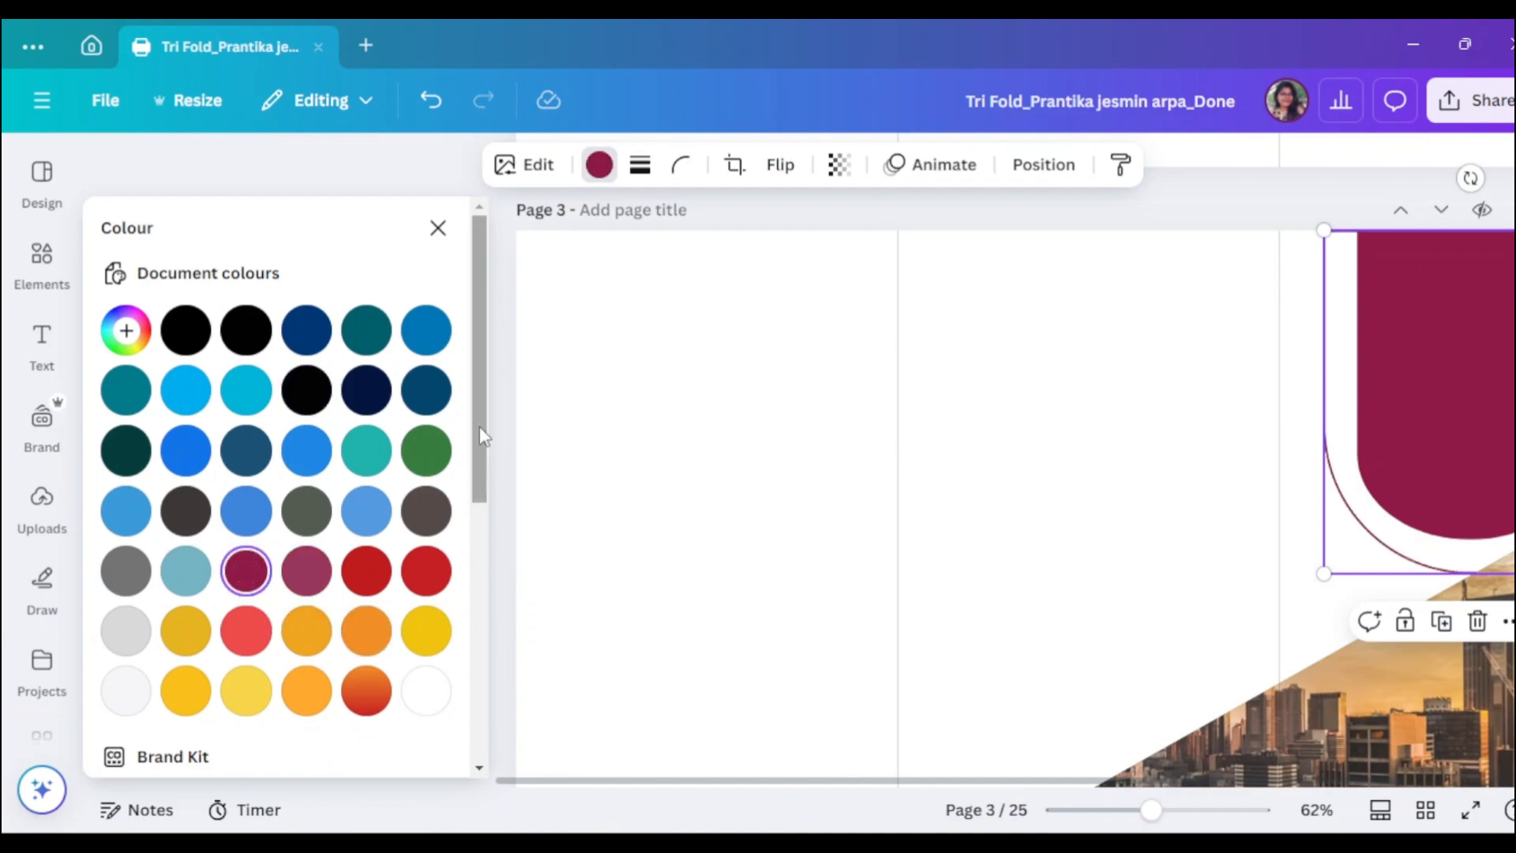
{"action": "left_click", "coordinate": [434, 232]}
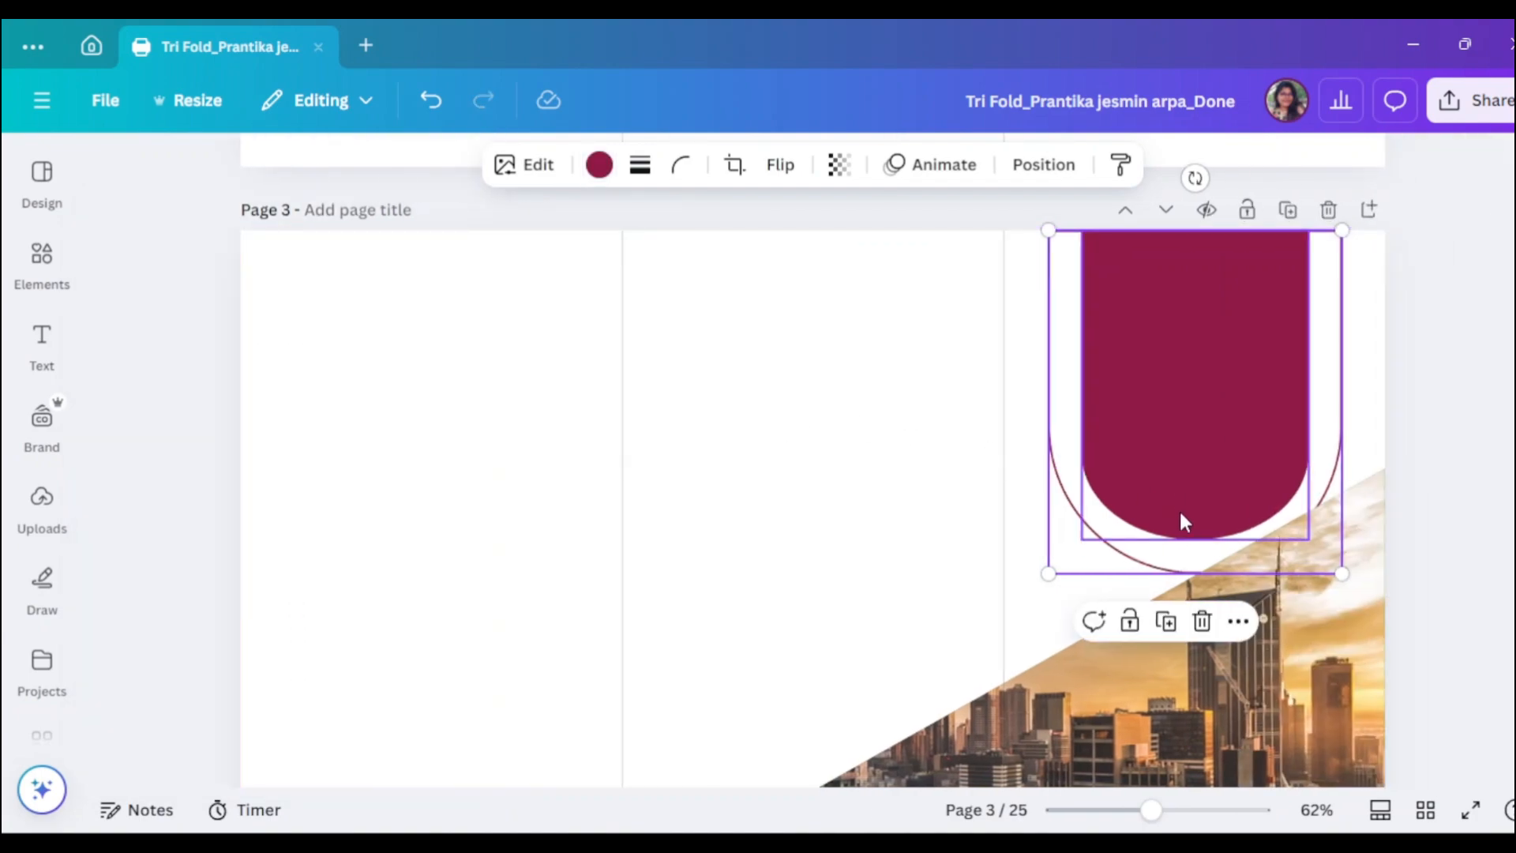
- Move the outline and magenta arch up into alignment and widen the arch slightly
{"action": "left_click_drag", "start_coordinate": [1055, 400], "coordinate": [1057, 365]}
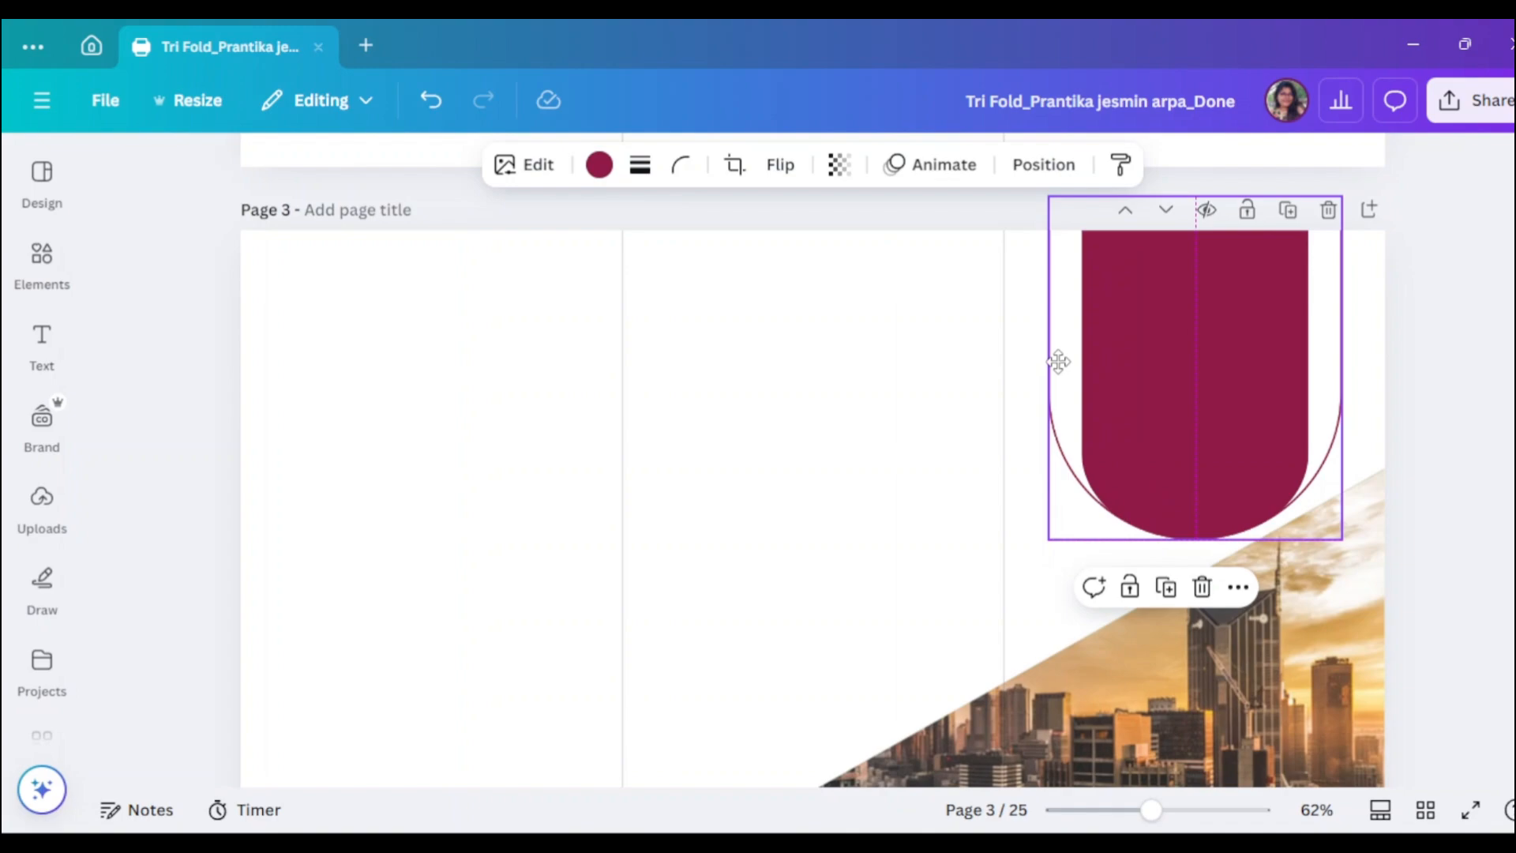
{"action": "left_click_drag", "start_coordinate": [1216, 399], "coordinate": [1219, 387]}
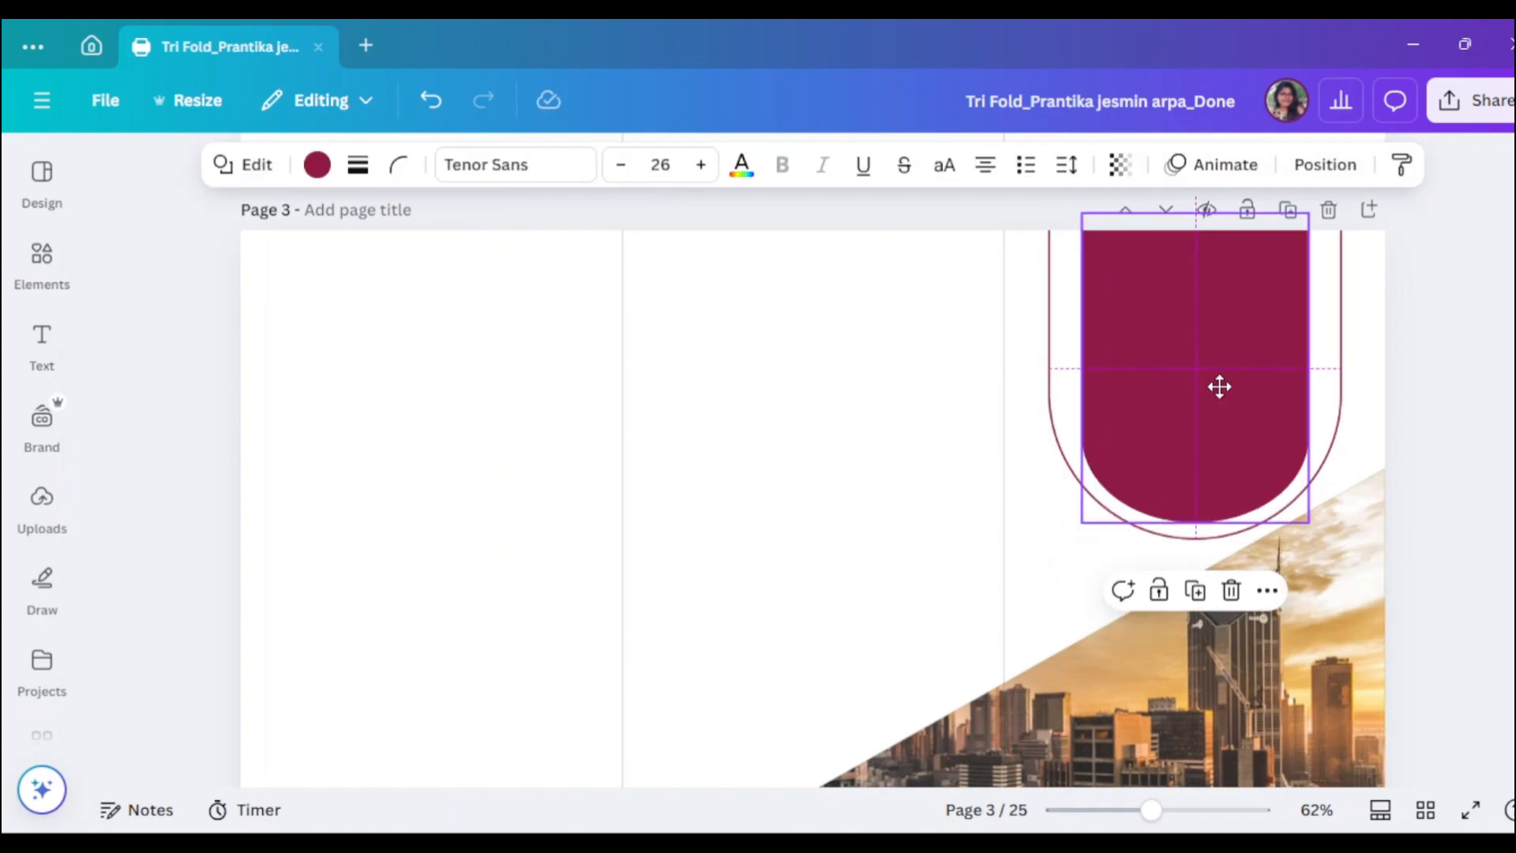
{"action": "left_click_drag", "start_coordinate": [1304, 362], "coordinate": [1318, 367]}
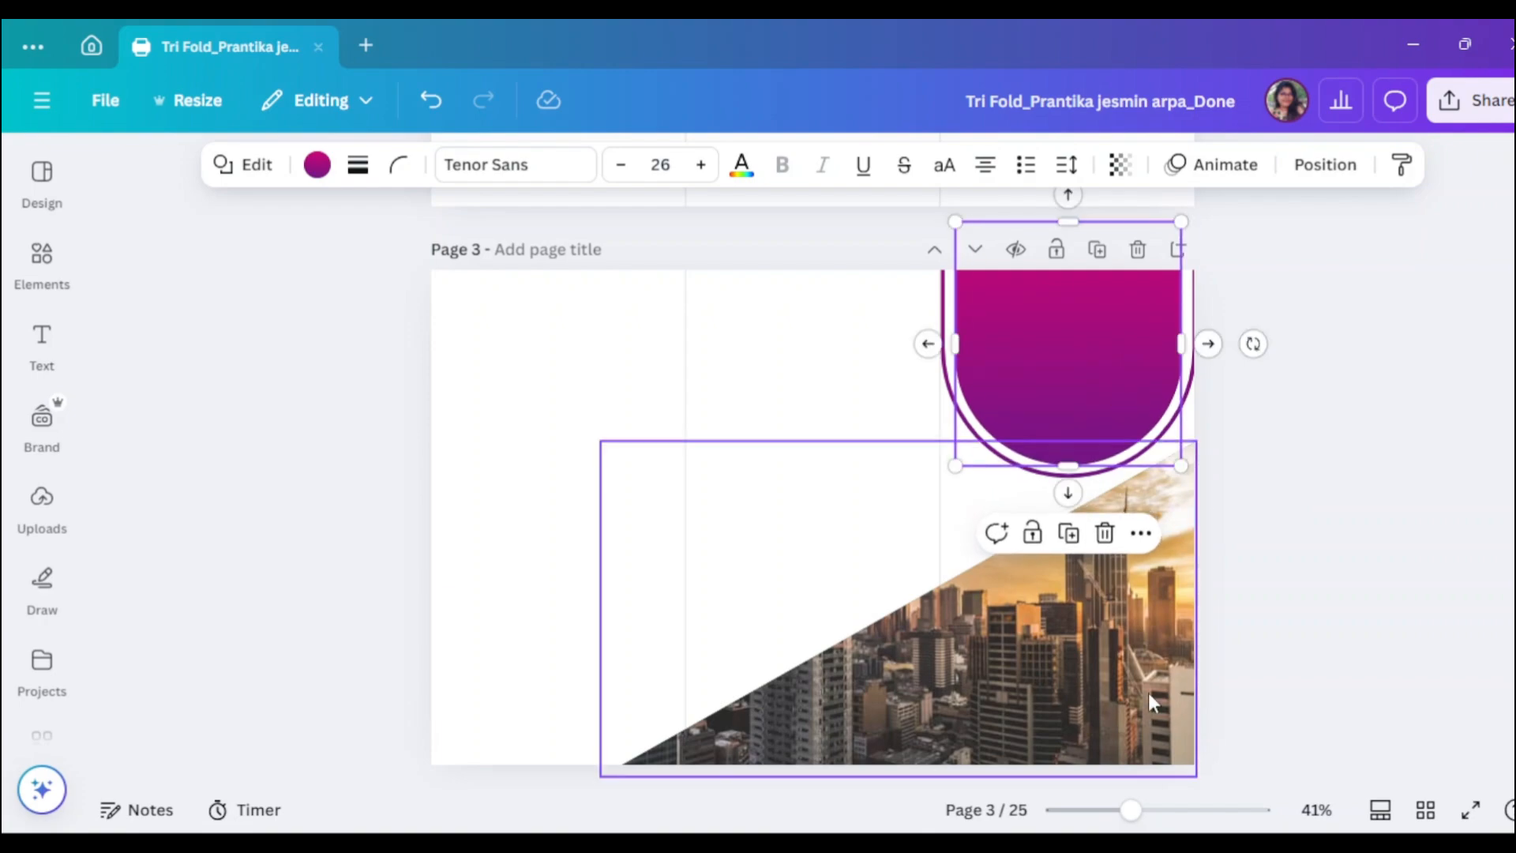
{"action": "scroll", "coordinate": [1150, 300], "scroll_direction": "up", "scroll_amount": 2}
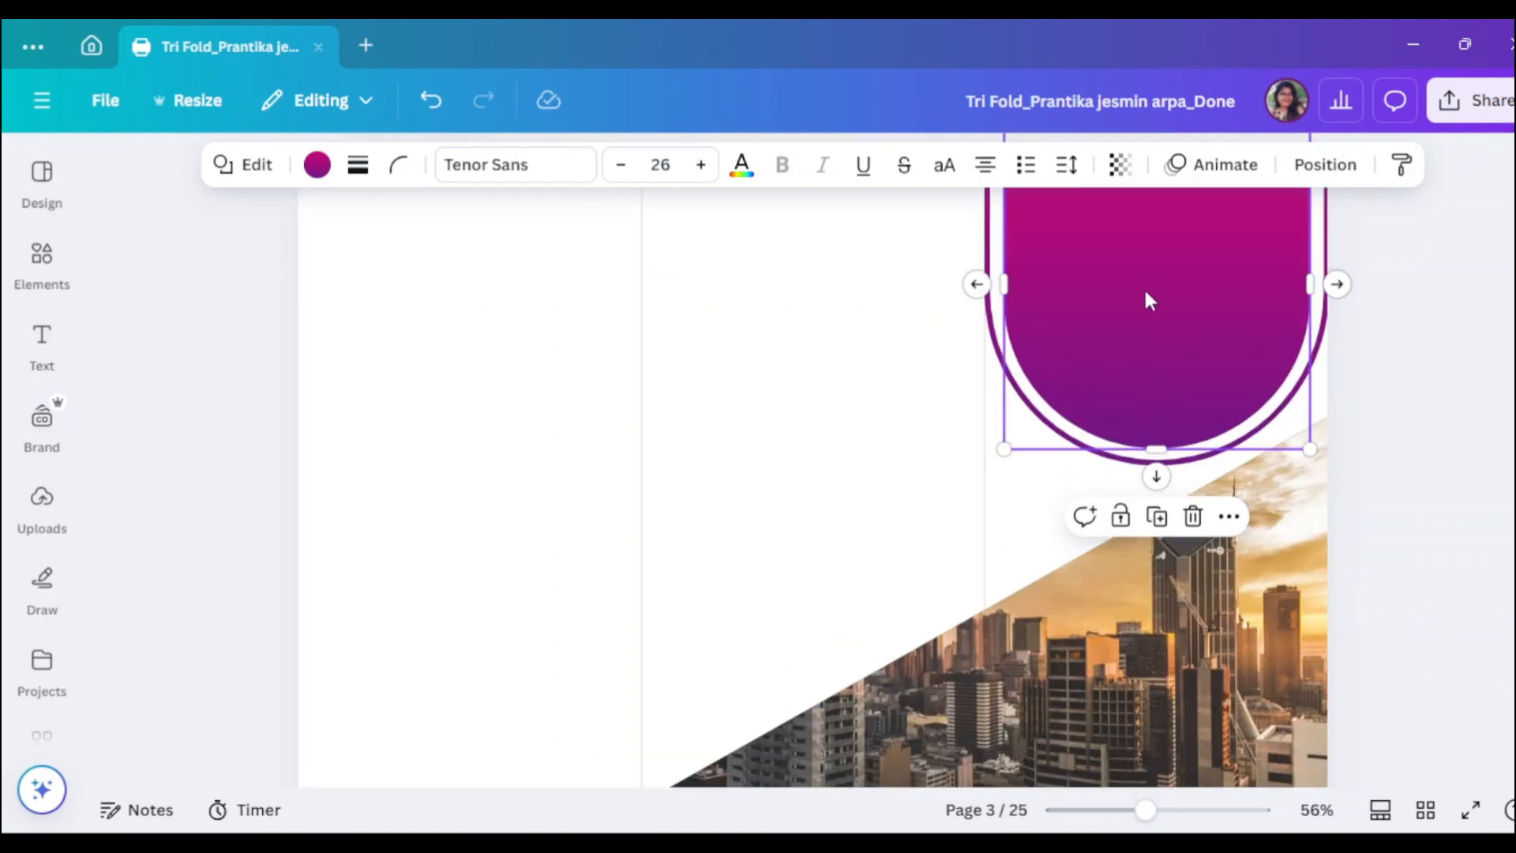
{"action": "scroll", "coordinate": [1149, 300], "scroll_direction": "down", "scroll_amount": 2}
{"action": "scroll", "coordinate": [1314, 497], "scroll_direction": "up", "scroll_amount": 3}
{"action": "scroll", "coordinate": [1286, 604], "scroll_direction": "down", "scroll_amount": 3}
{"action": "scroll", "coordinate": [1407, 368], "scroll_direction": "up", "scroll_amount": 3}
{"action": "left_click", "coordinate": [1326, 356], "text": "shift"}
{"action": "scroll", "coordinate": [1330, 276], "scroll_direction": "up", "scroll_amount": 2}
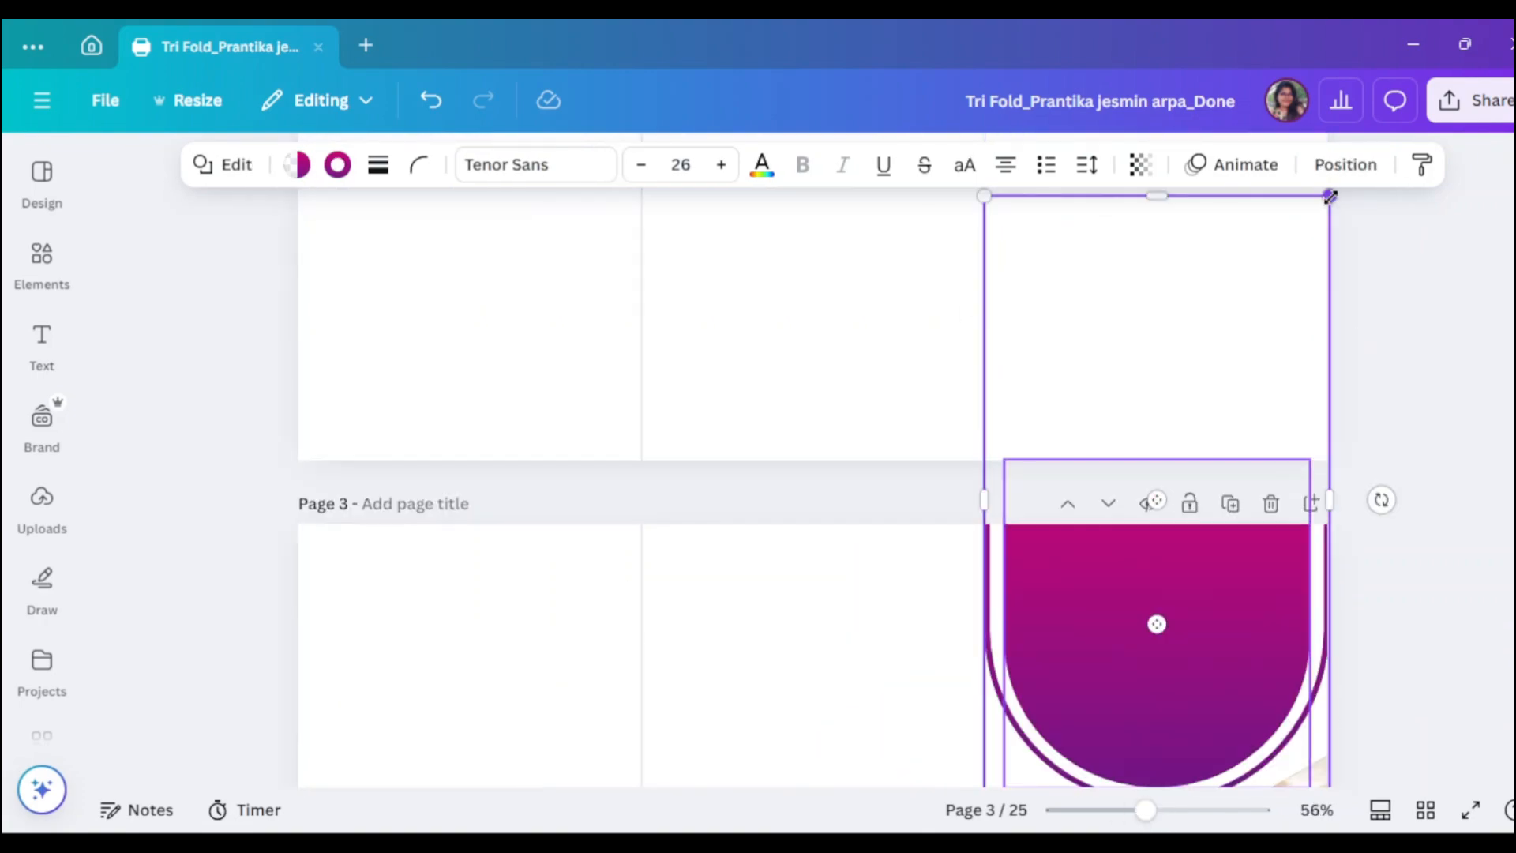
{"action": "scroll", "coordinate": [1184, 677], "scroll_direction": "down", "scroll_amount": 3}
{"action": "left_click", "coordinate": [1395, 406]}
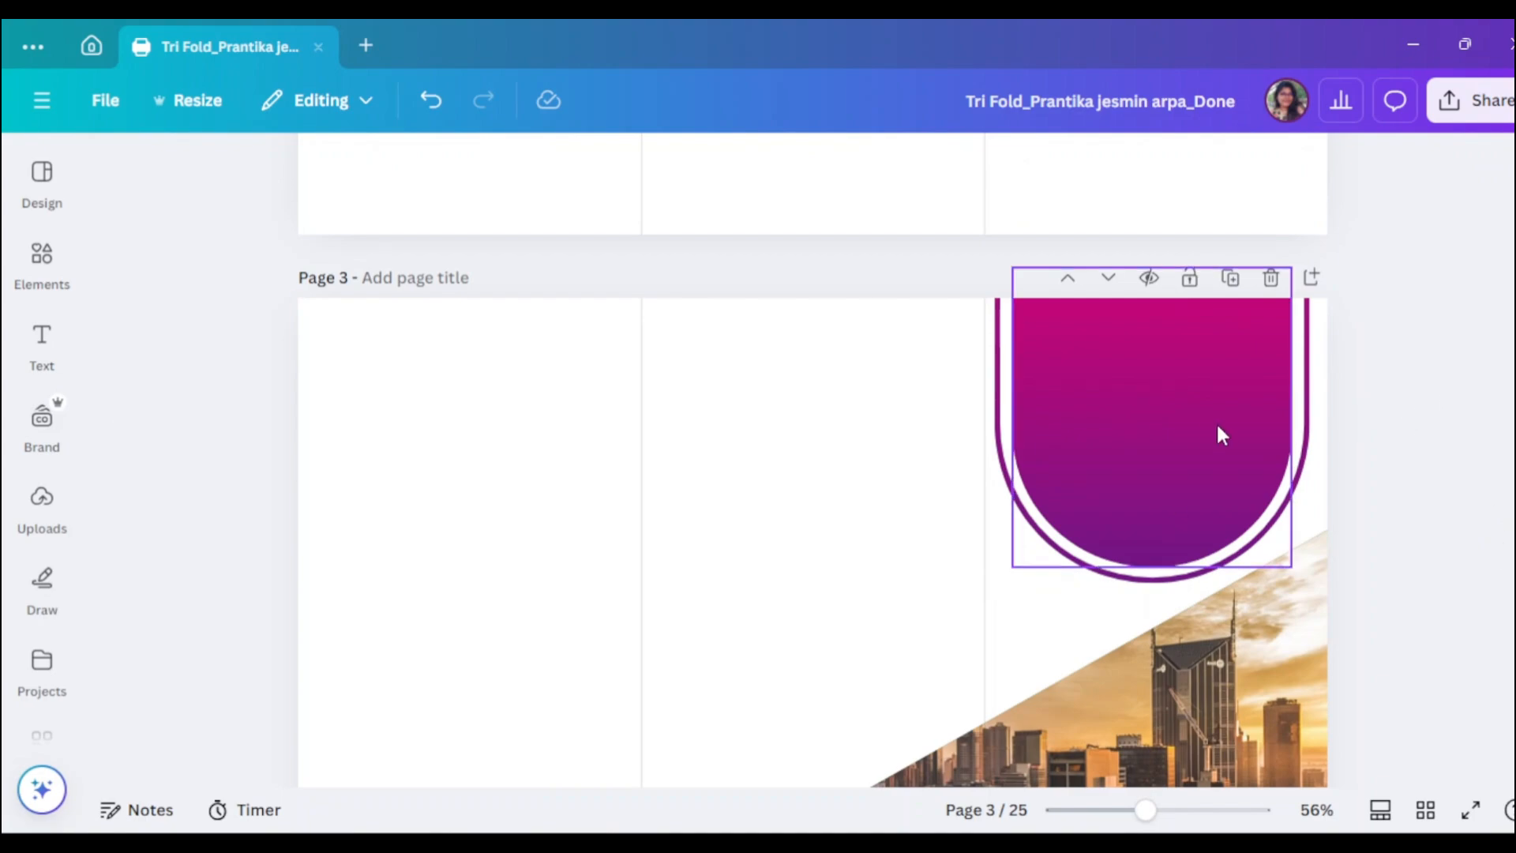
- Search Elements for 'frame' and add a circle frame to page 3
{"action": "left_click", "coordinate": [42, 260]}
{"action": "left_click", "coordinate": [403, 170]}
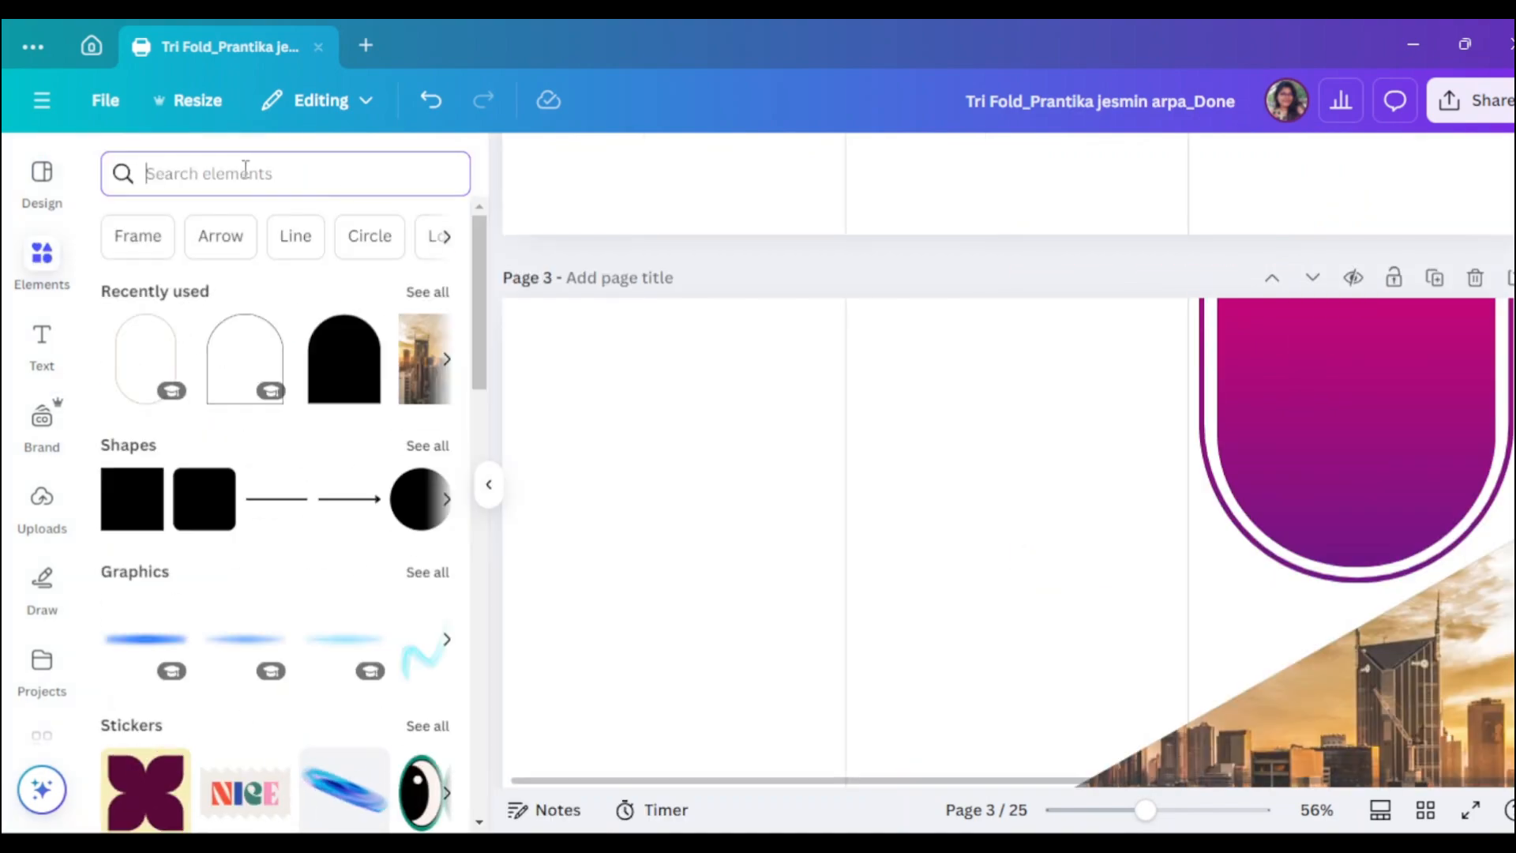
{"action": "type", "text": "frame"}
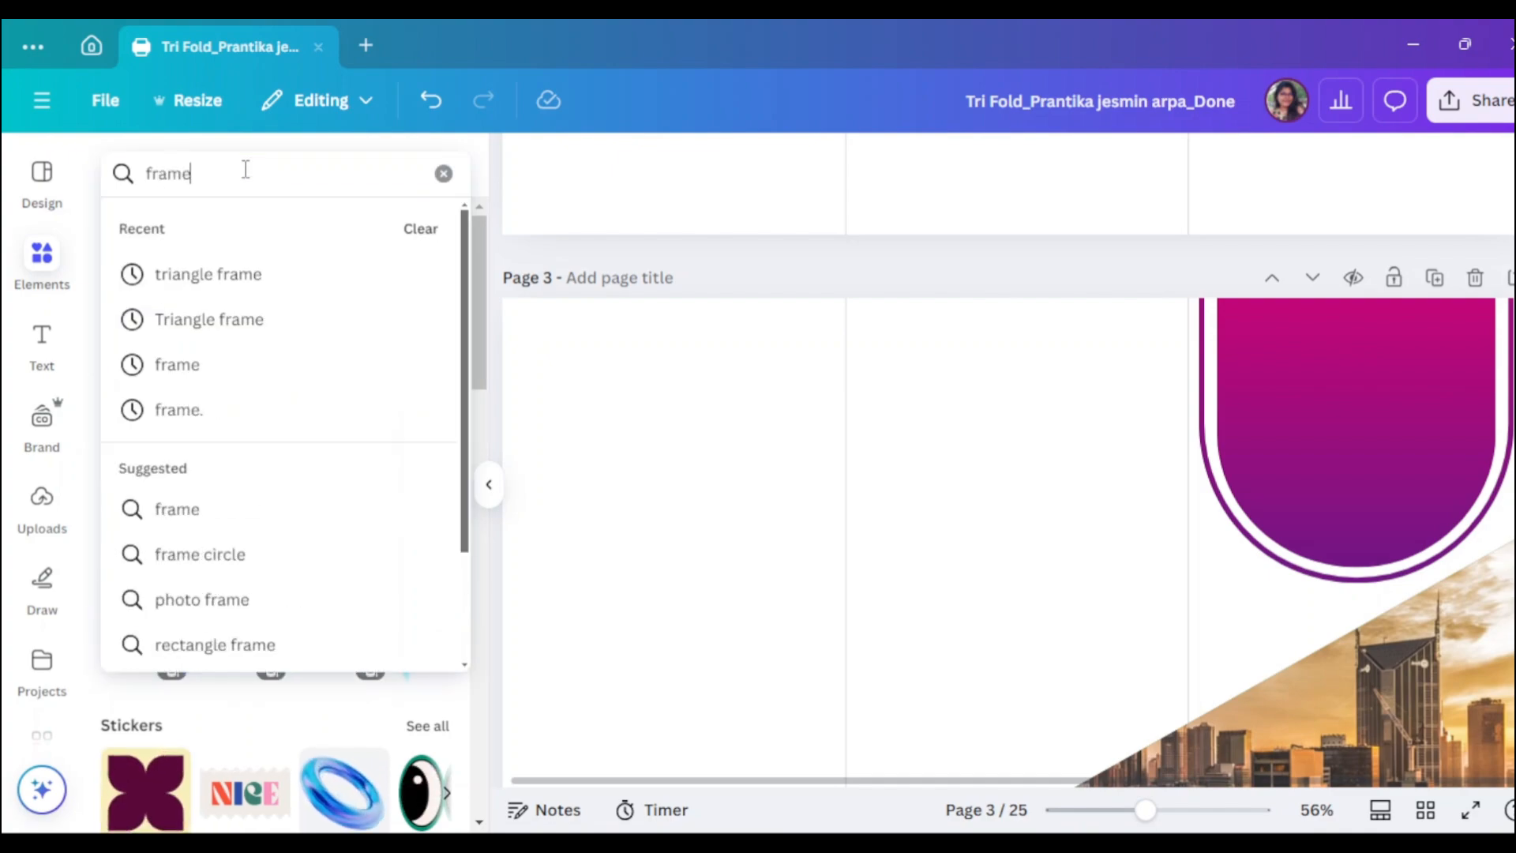
{"action": "key", "text": "Return"}
{"action": "left_click", "coordinate": [368, 545]}
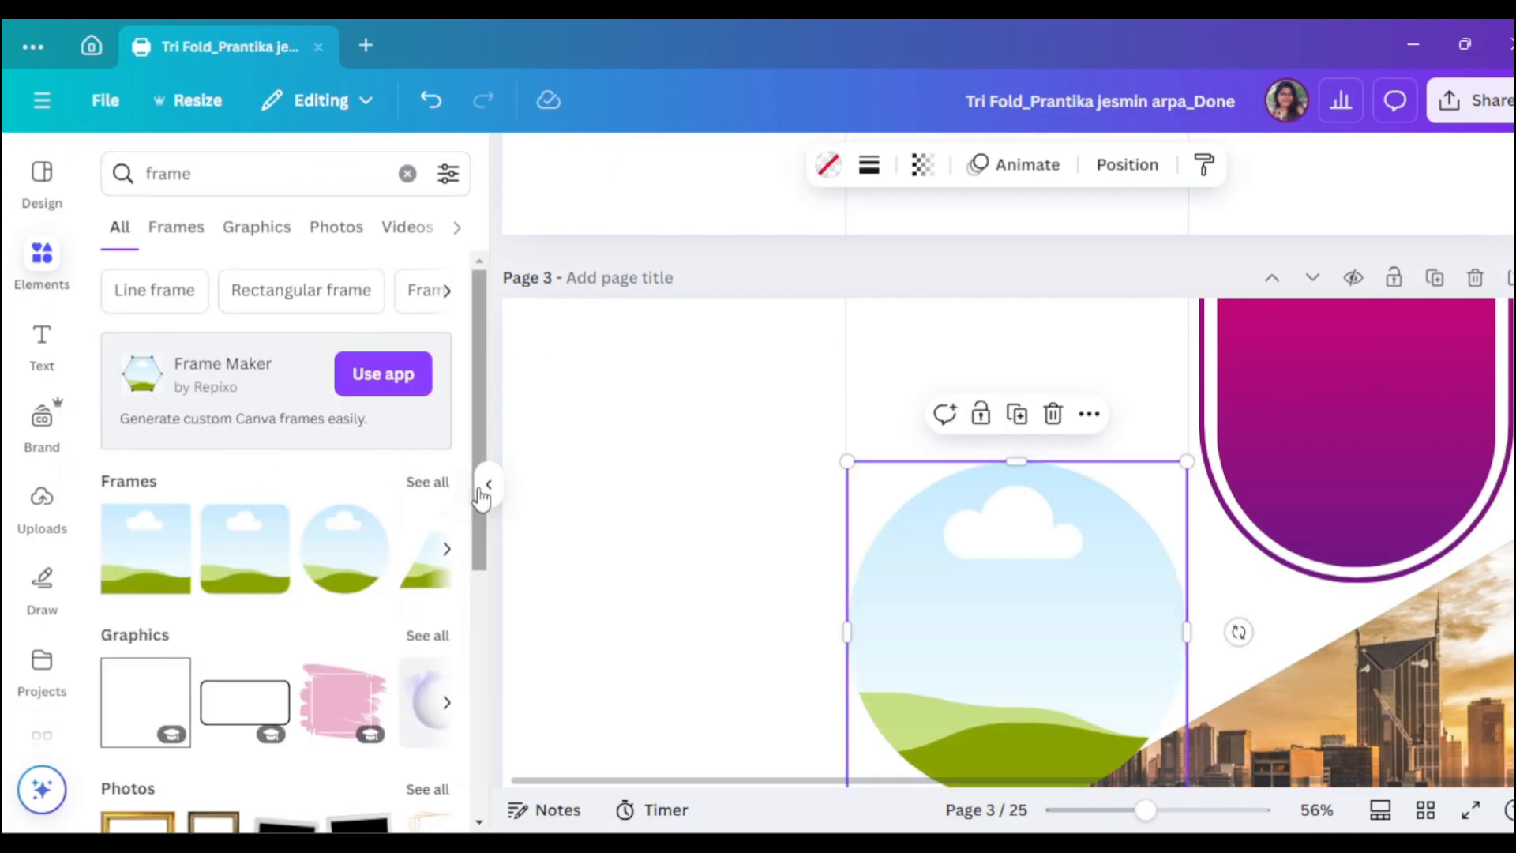
{"action": "left_click", "coordinate": [488, 484]}
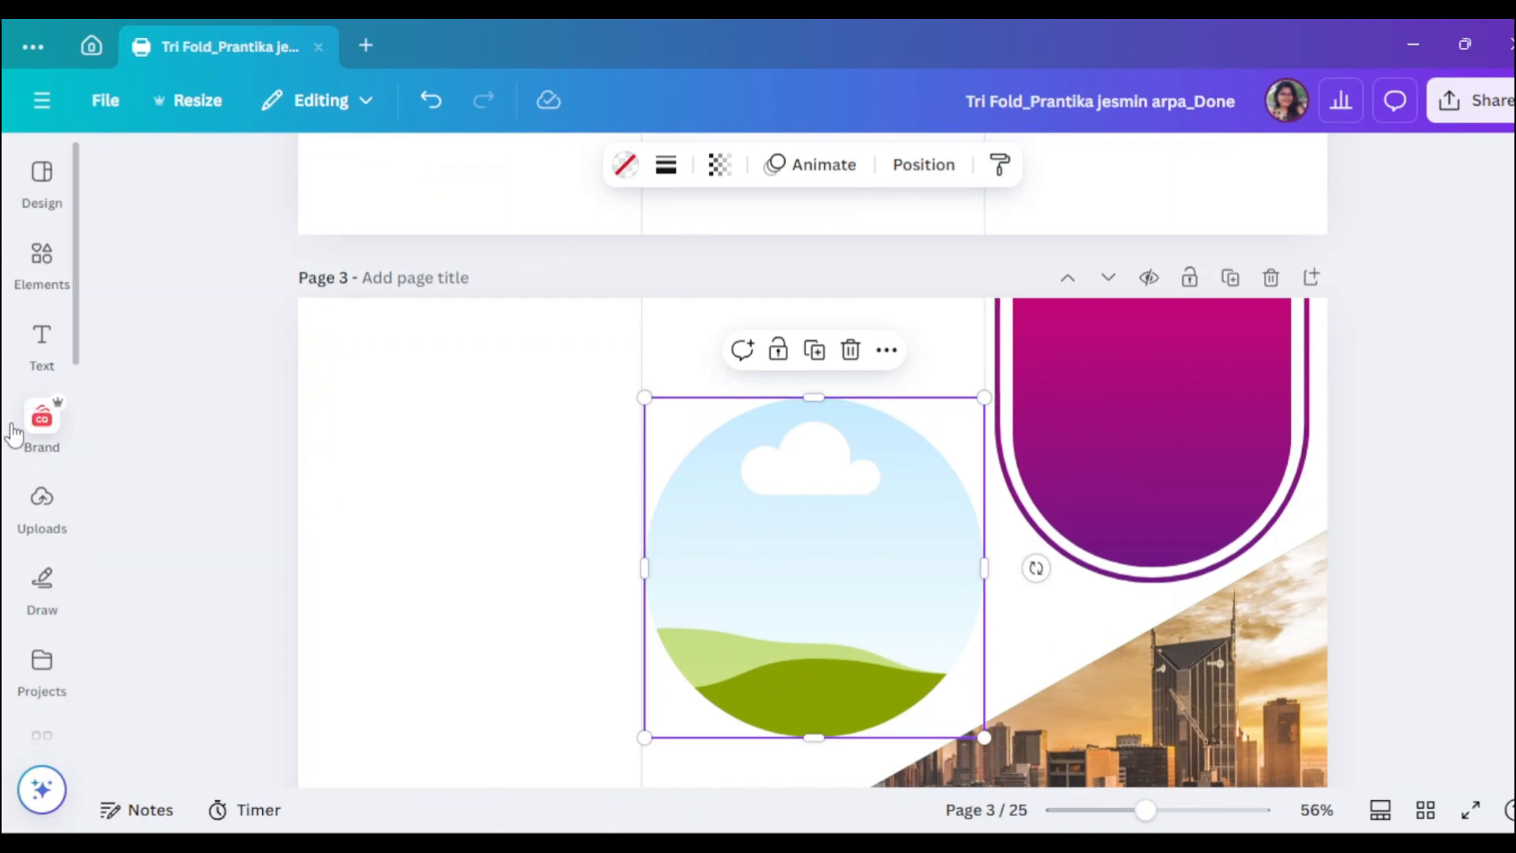
{"action": "left_click", "coordinate": [42, 343]}
{"action": "left_click", "coordinate": [49, 266]}
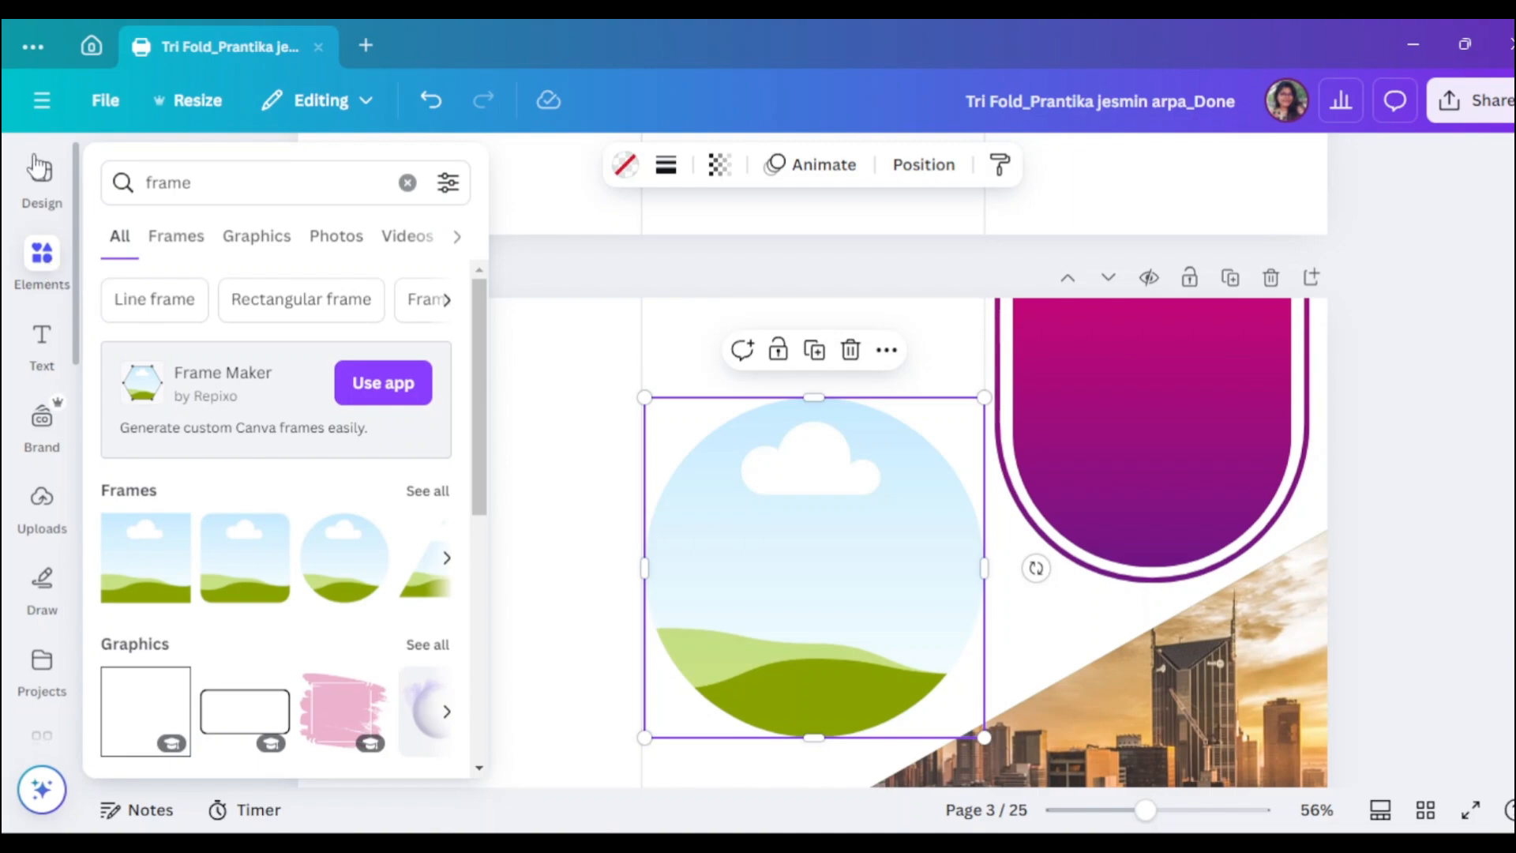
- Add the INS Creations upload into the circle frame and shrink it to a small badge
{"action": "left_click", "coordinate": [42, 506]}
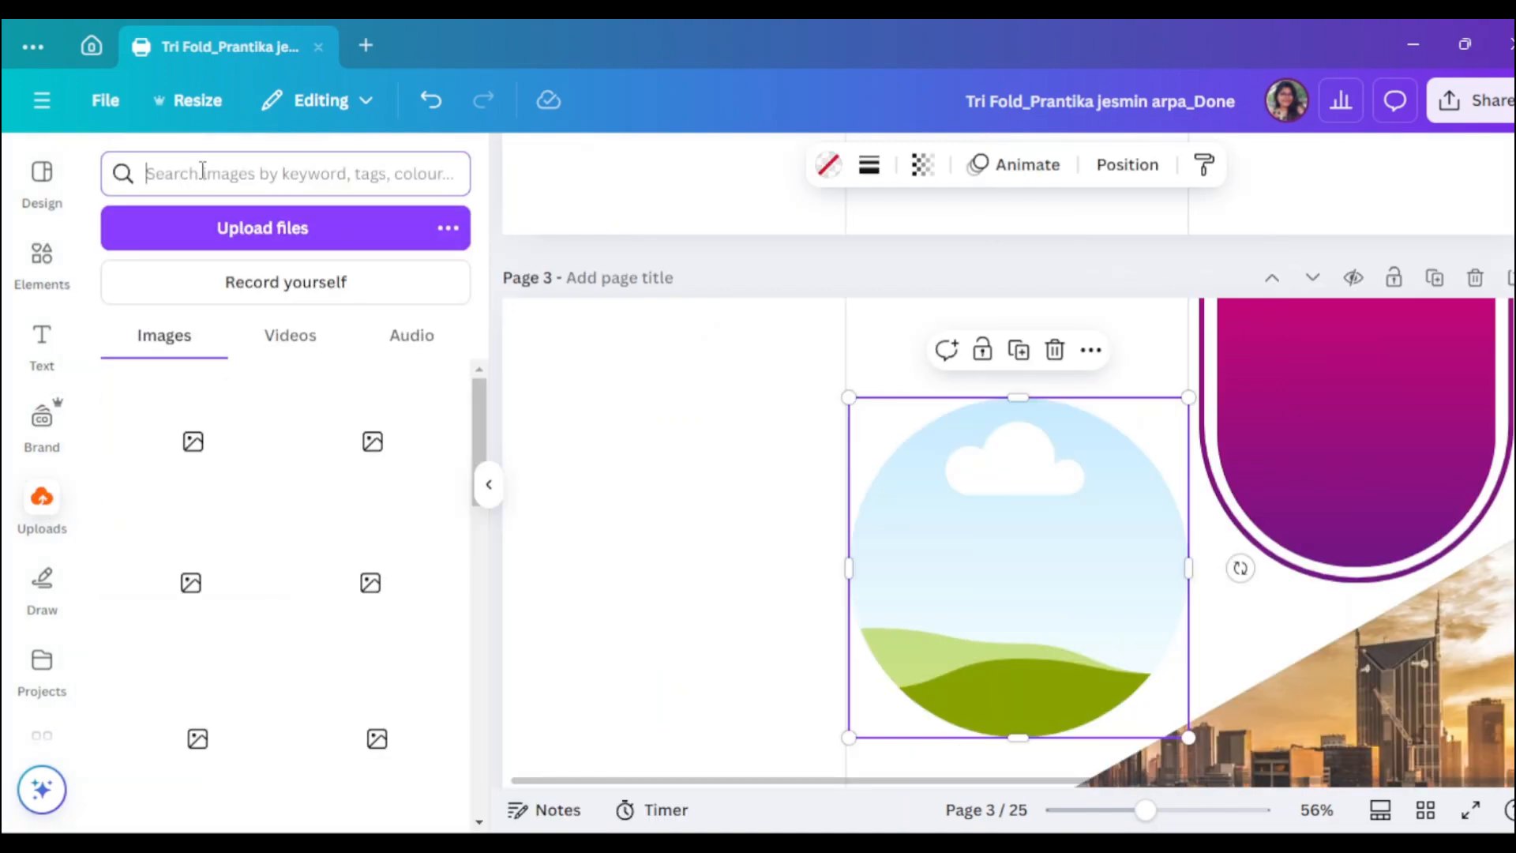
{"action": "type", "text": "INS"}
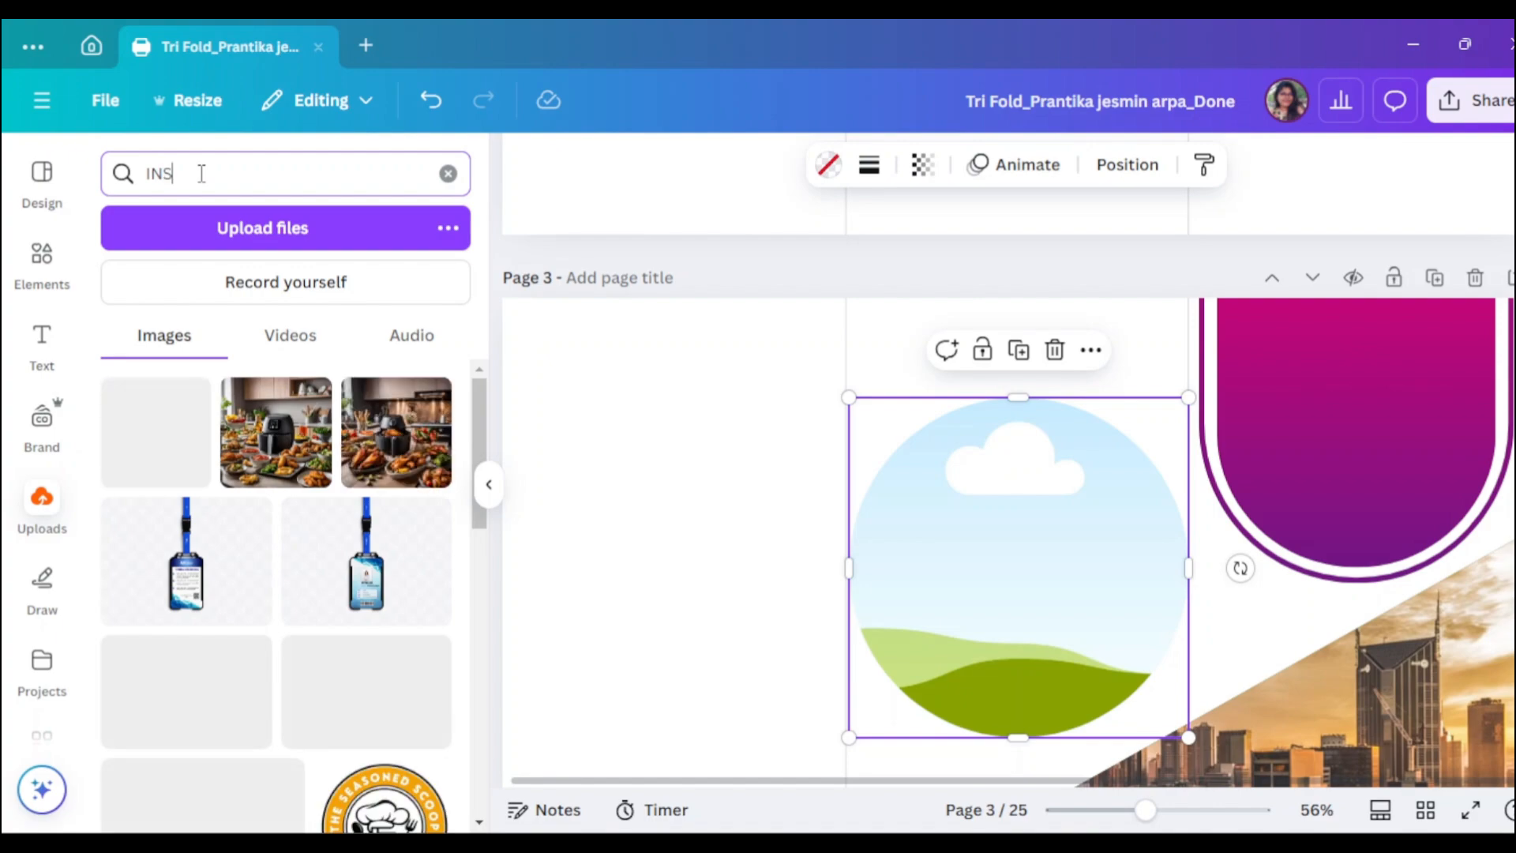
{"action": "key", "text": "Return"}
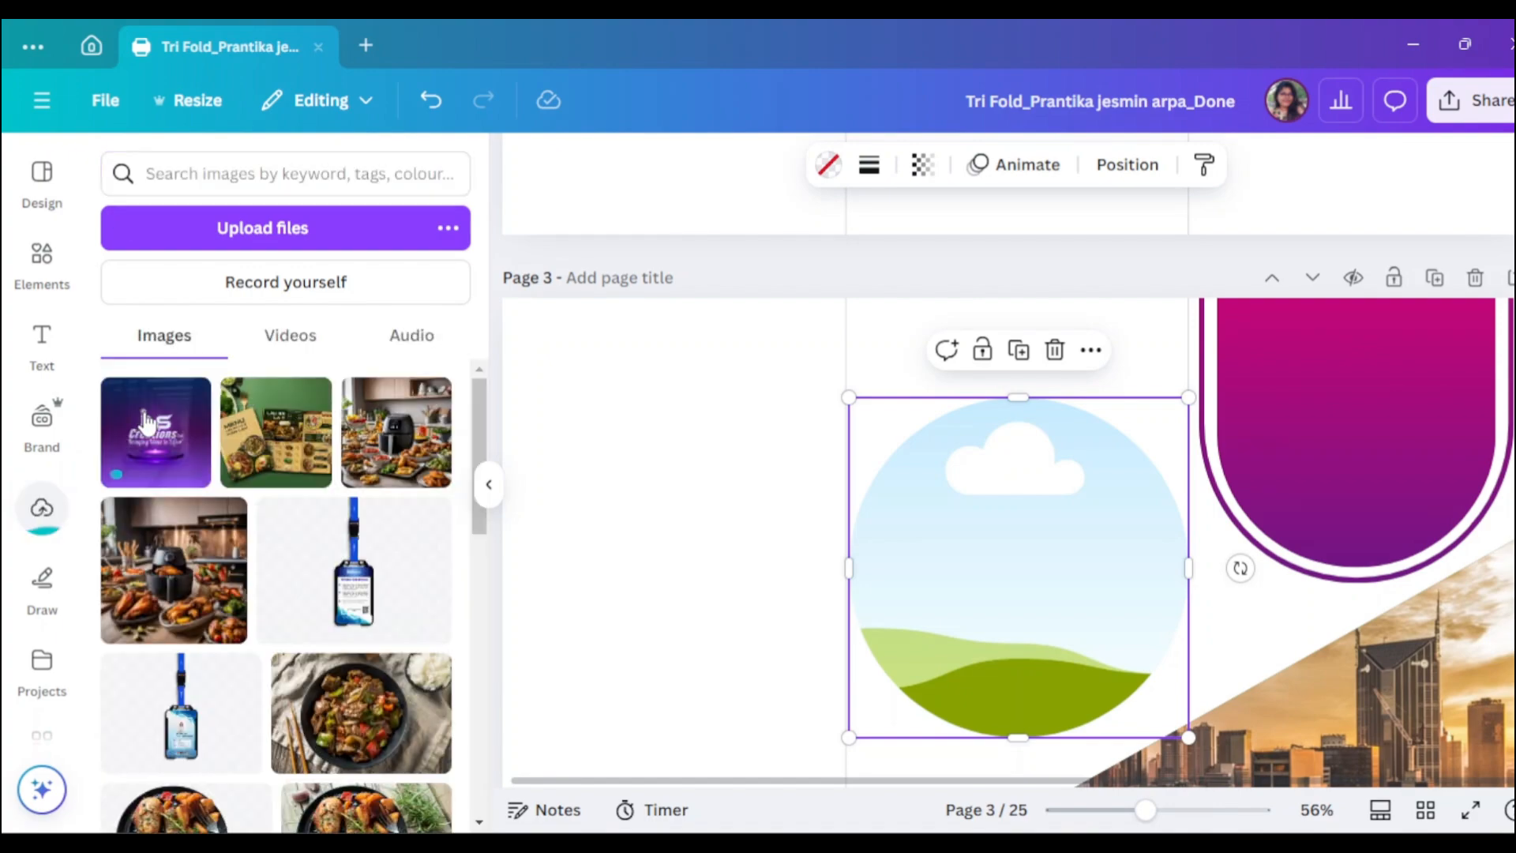
{"action": "left_click", "coordinate": [162, 449]}
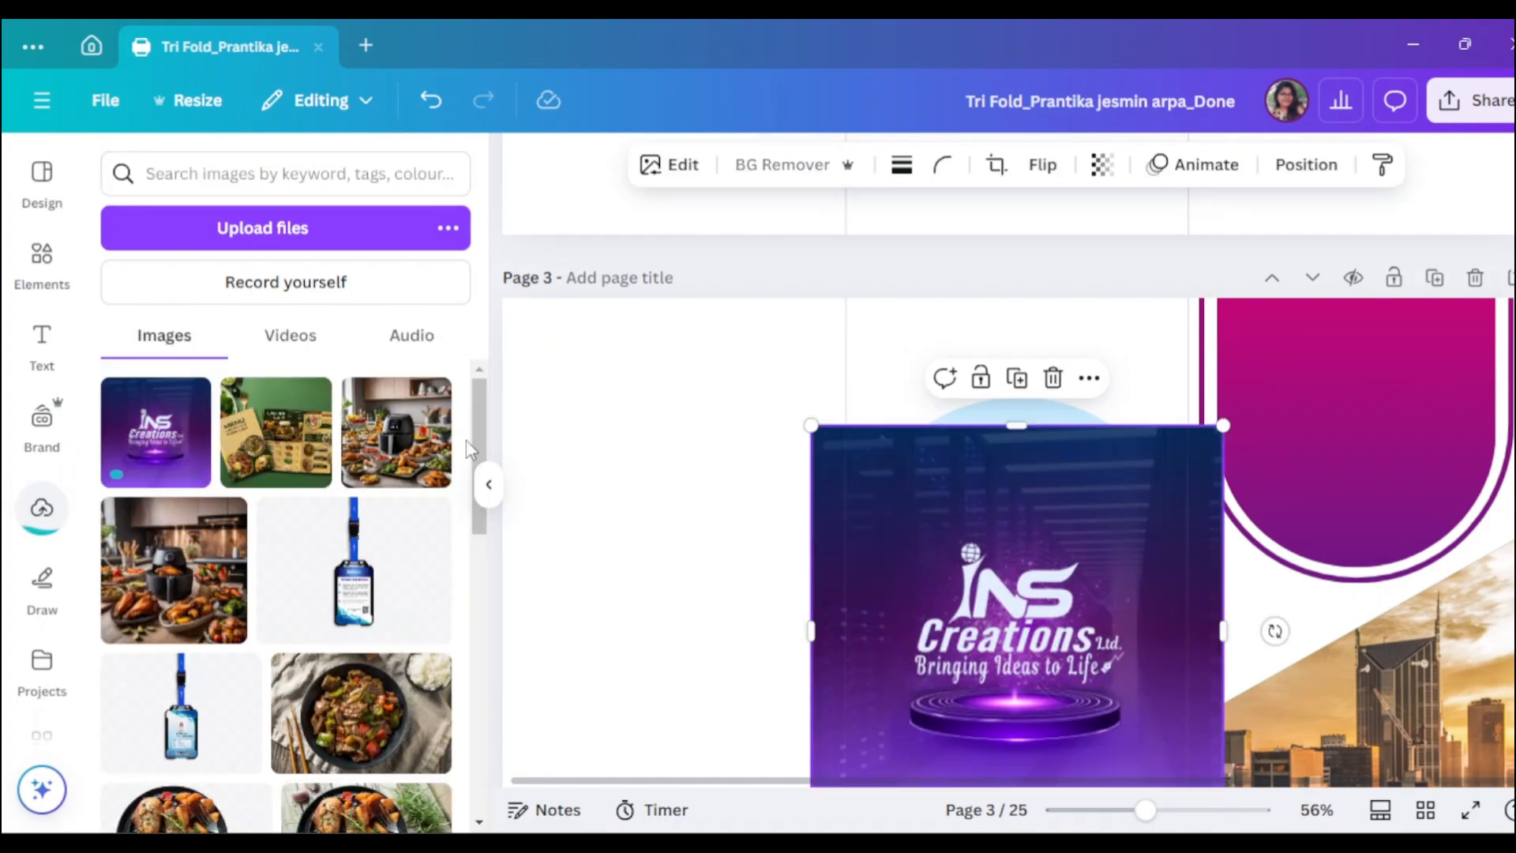
{"action": "left_click", "coordinate": [489, 484]}
{"action": "scroll", "coordinate": [856, 702], "scroll_direction": "down", "scroll_amount": 1}
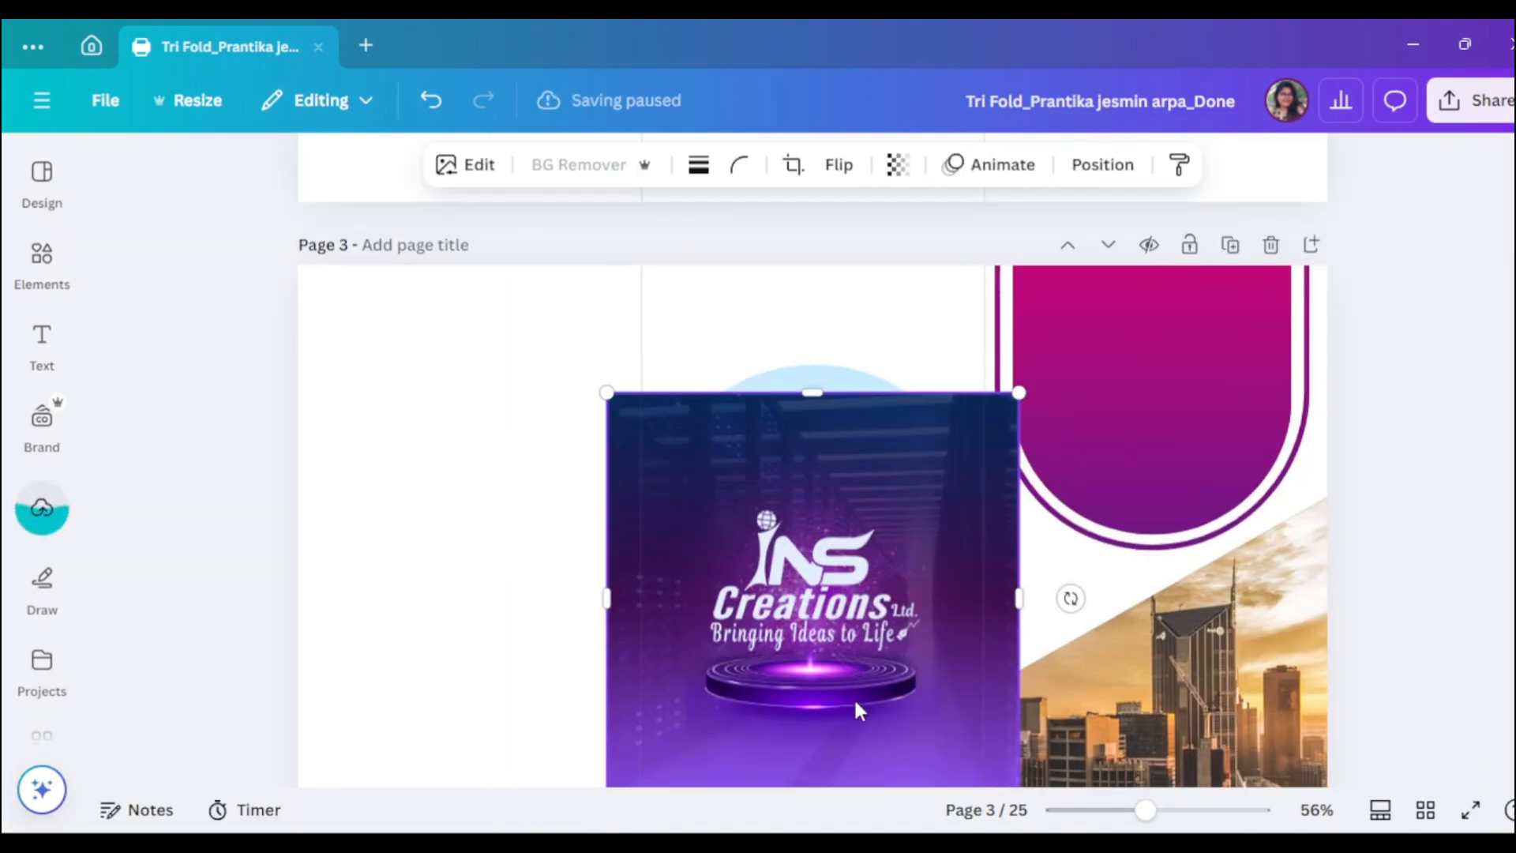
{"action": "scroll", "coordinate": [854, 698], "scroll_direction": "down", "scroll_amount": 2}
{"action": "left_click_drag", "start_coordinate": [853, 575], "coordinate": [1184, 543]}
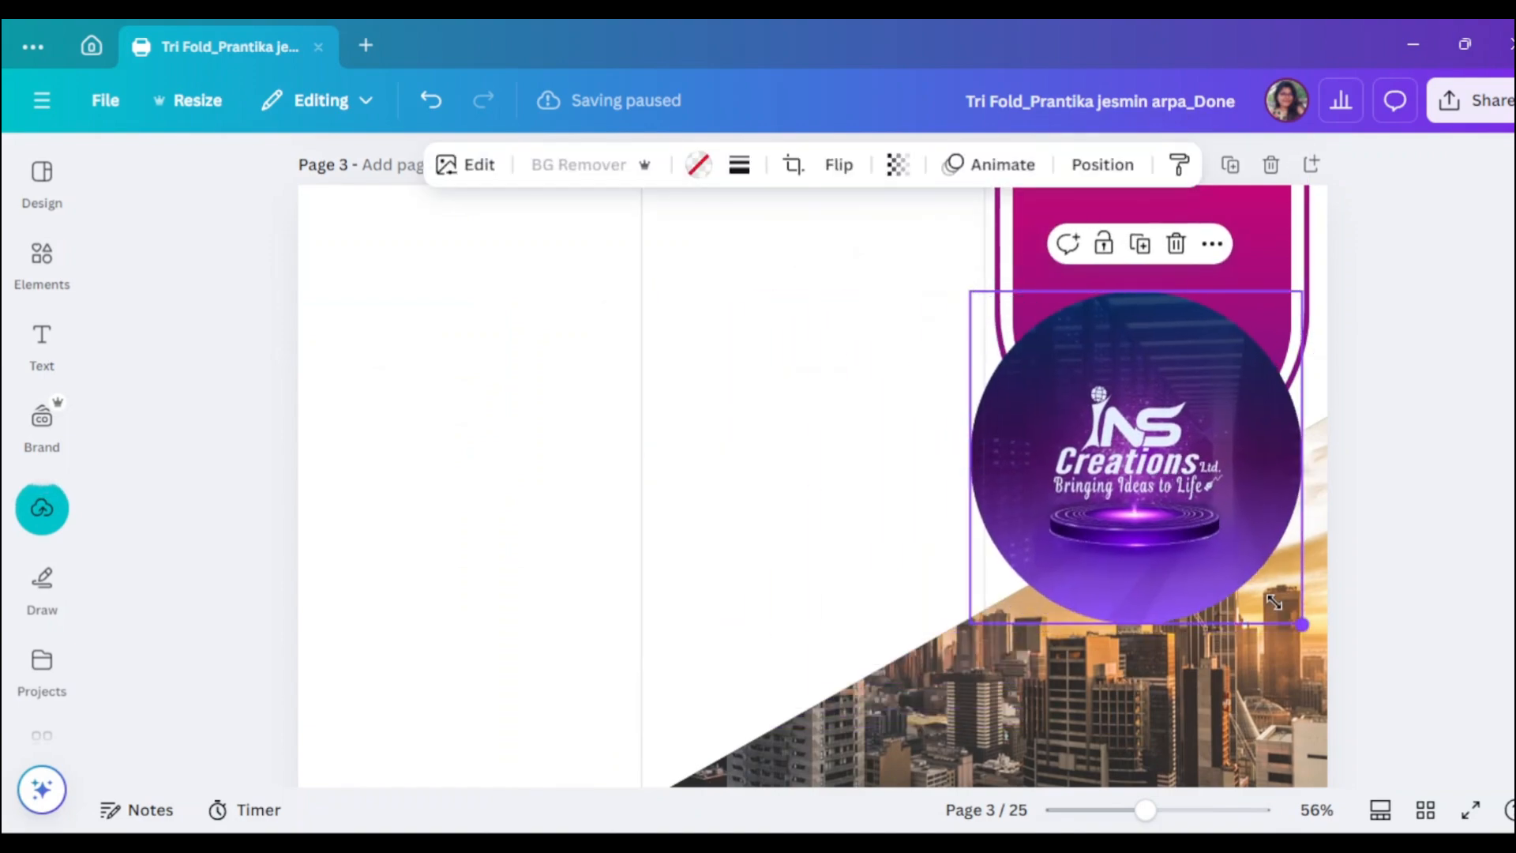
{"action": "left_click_drag", "start_coordinate": [1273, 601], "coordinate": [1192, 491]}
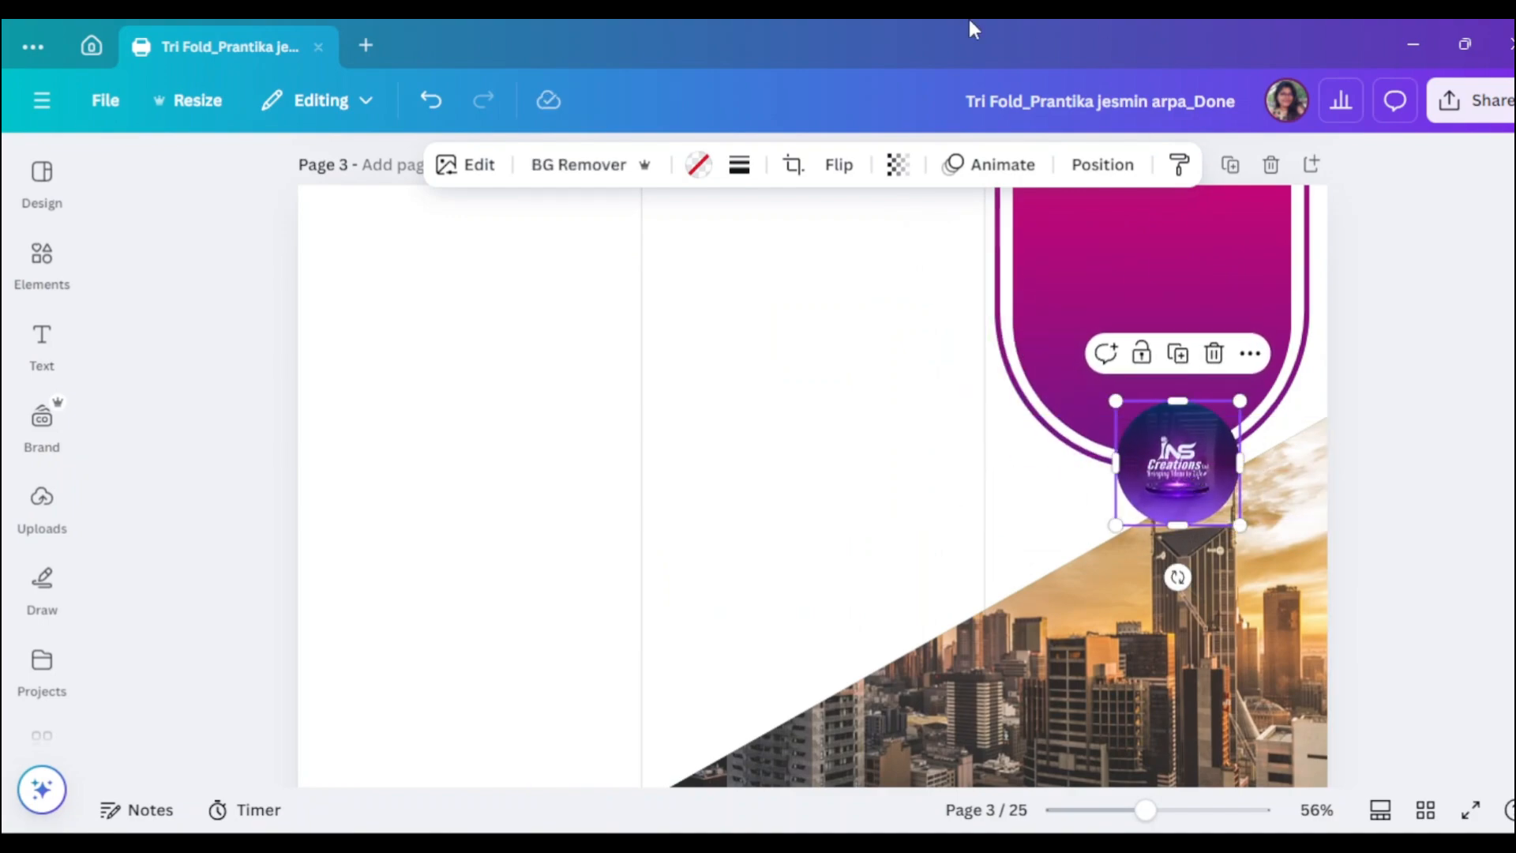
- Give the circular INS Creations logo a thin solid white border
{"action": "left_click", "coordinate": [750, 162]}
{"action": "left_click", "coordinate": [677, 235]}
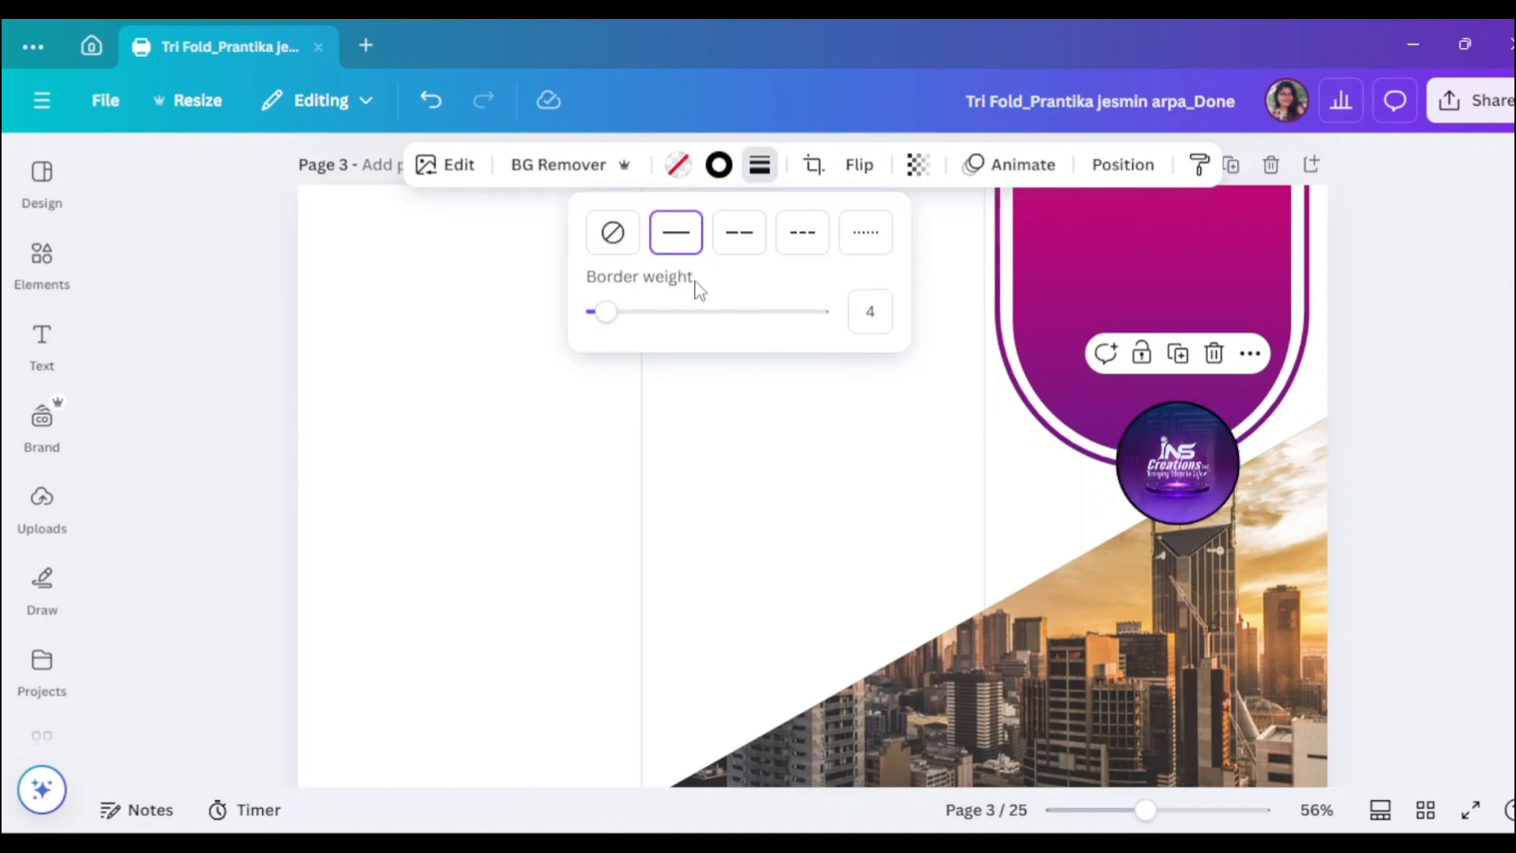
{"action": "left_click_drag", "start_coordinate": [609, 315], "coordinate": [669, 317]}
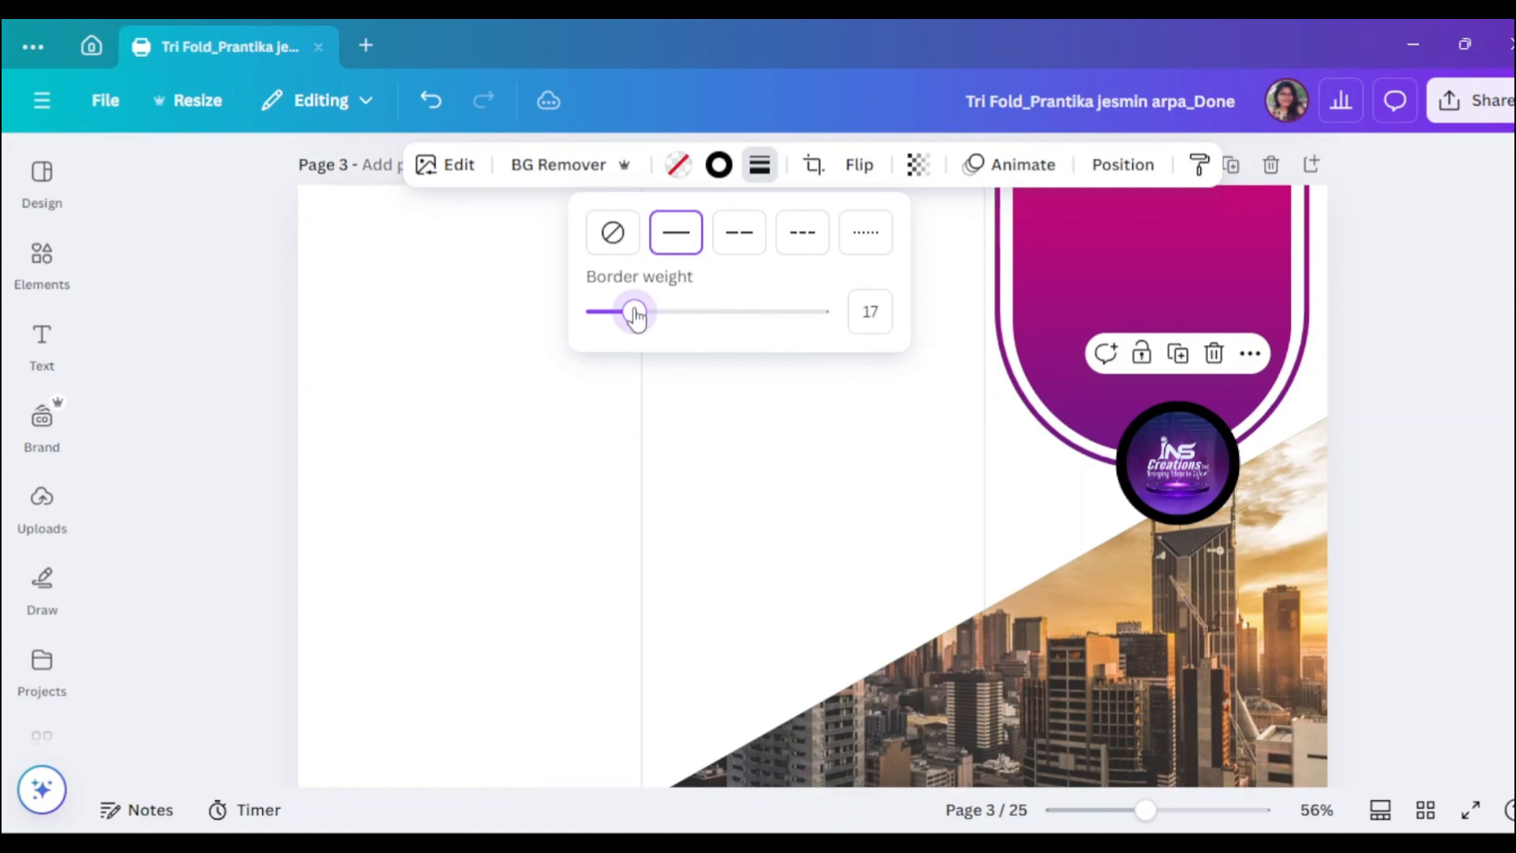
{"action": "left_click", "coordinate": [718, 164]}
{"action": "scroll", "coordinate": [320, 607], "scroll_direction": "down", "scroll_amount": 3}
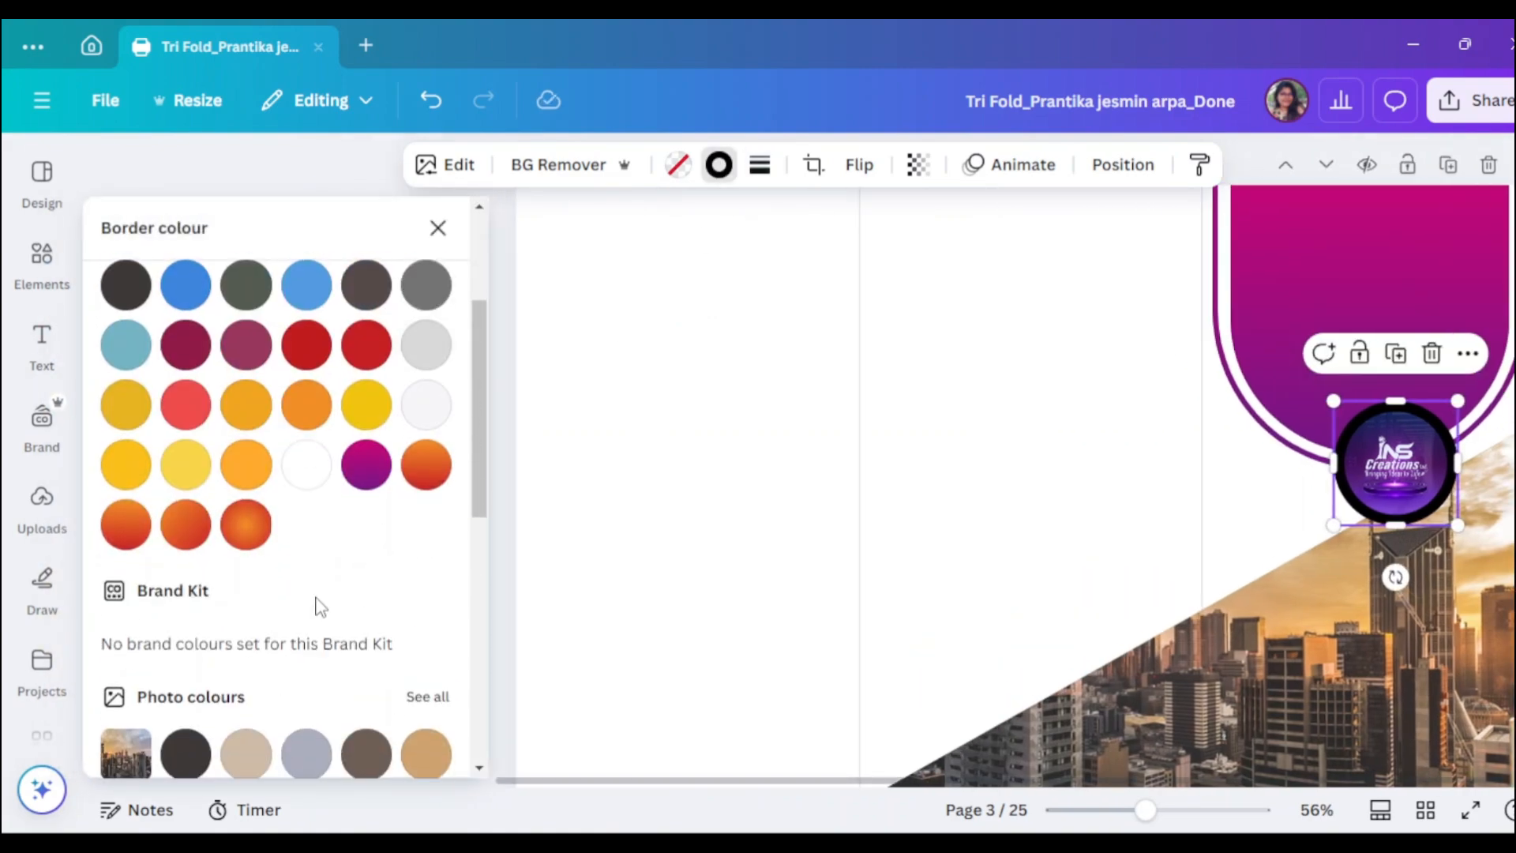
{"action": "left_click", "coordinate": [308, 466]}
{"action": "left_click", "coordinate": [761, 524]}
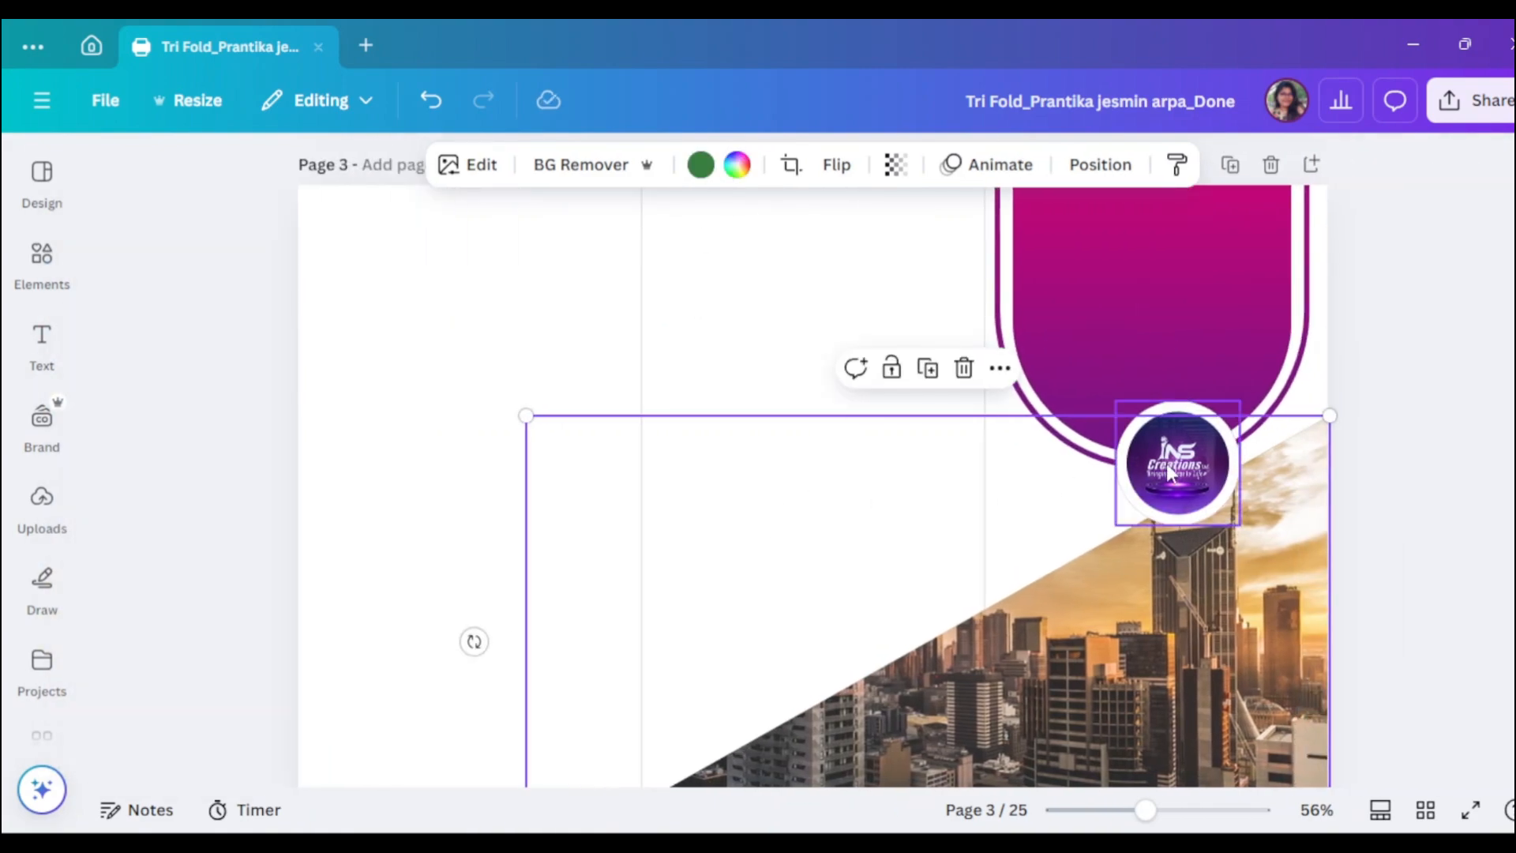
{"action": "left_click", "coordinate": [1172, 471]}
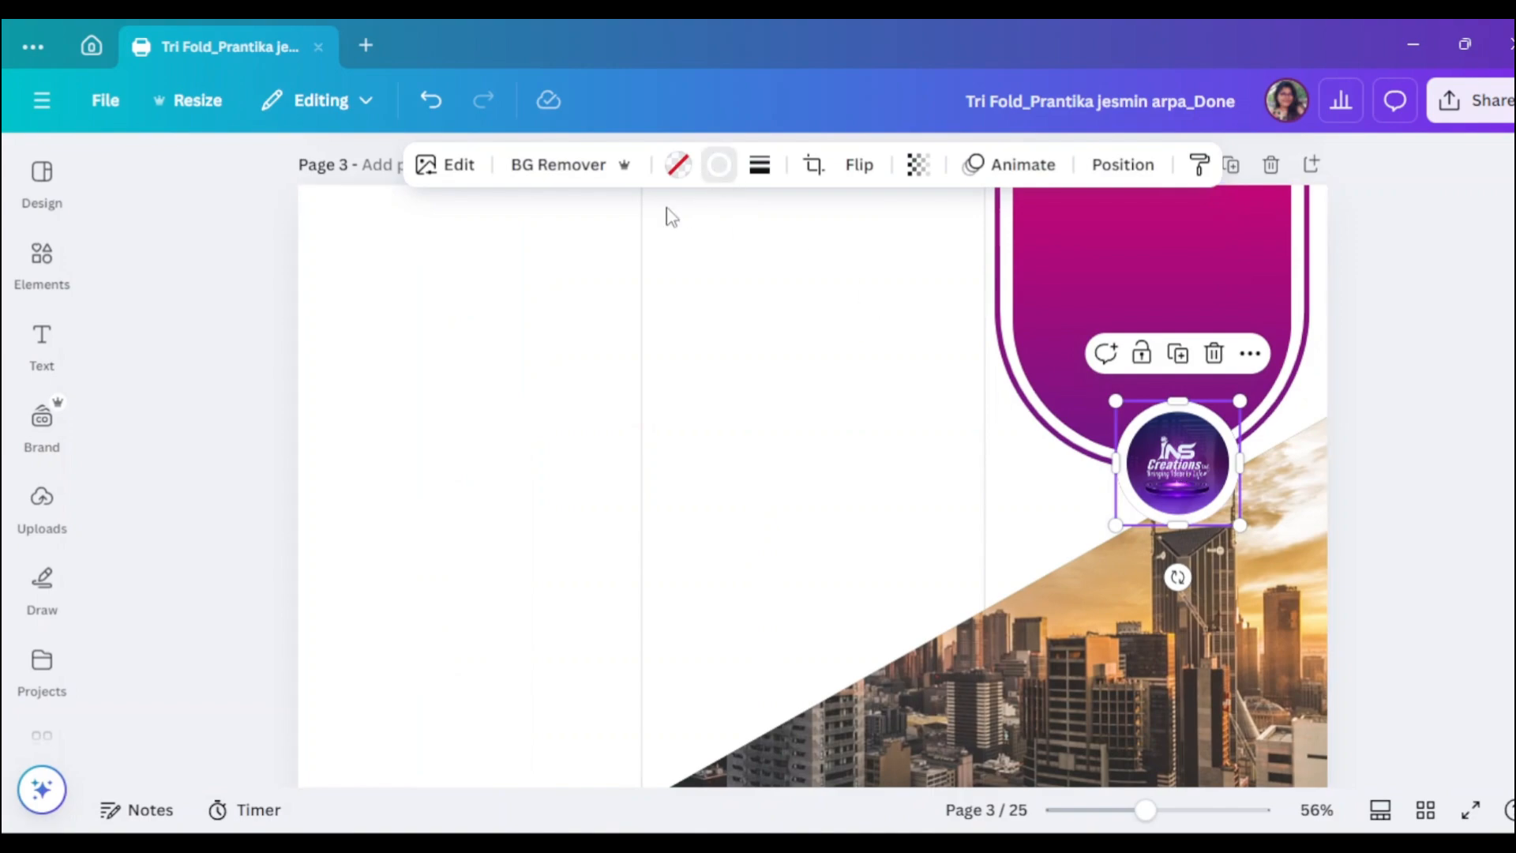
{"action": "left_click", "coordinate": [718, 164]}
{"action": "left_click", "coordinate": [759, 164]}
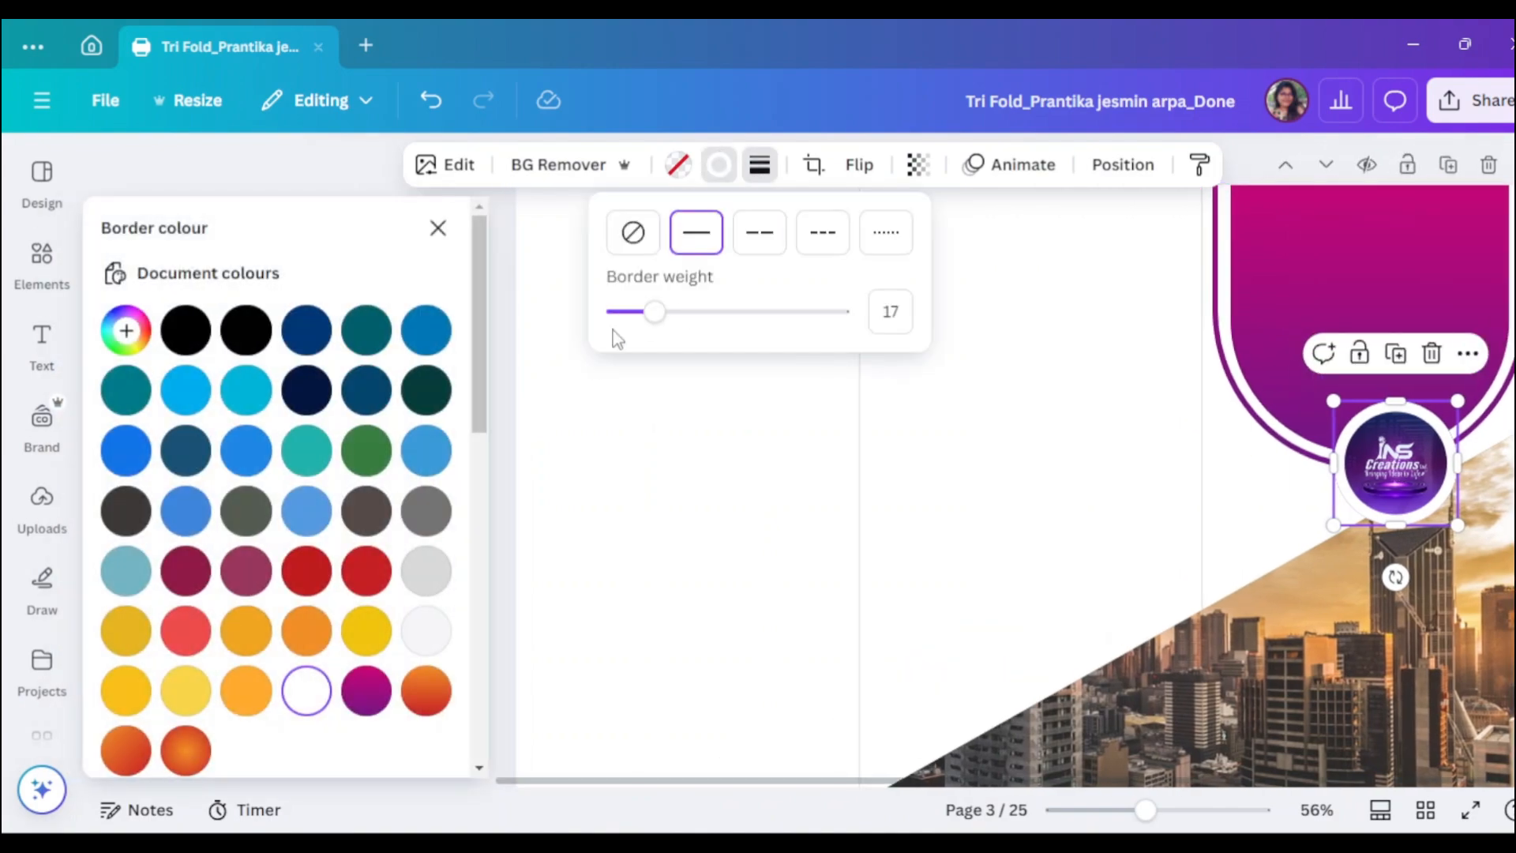
{"action": "left_click_drag", "start_coordinate": [620, 312], "coordinate": [641, 316]}
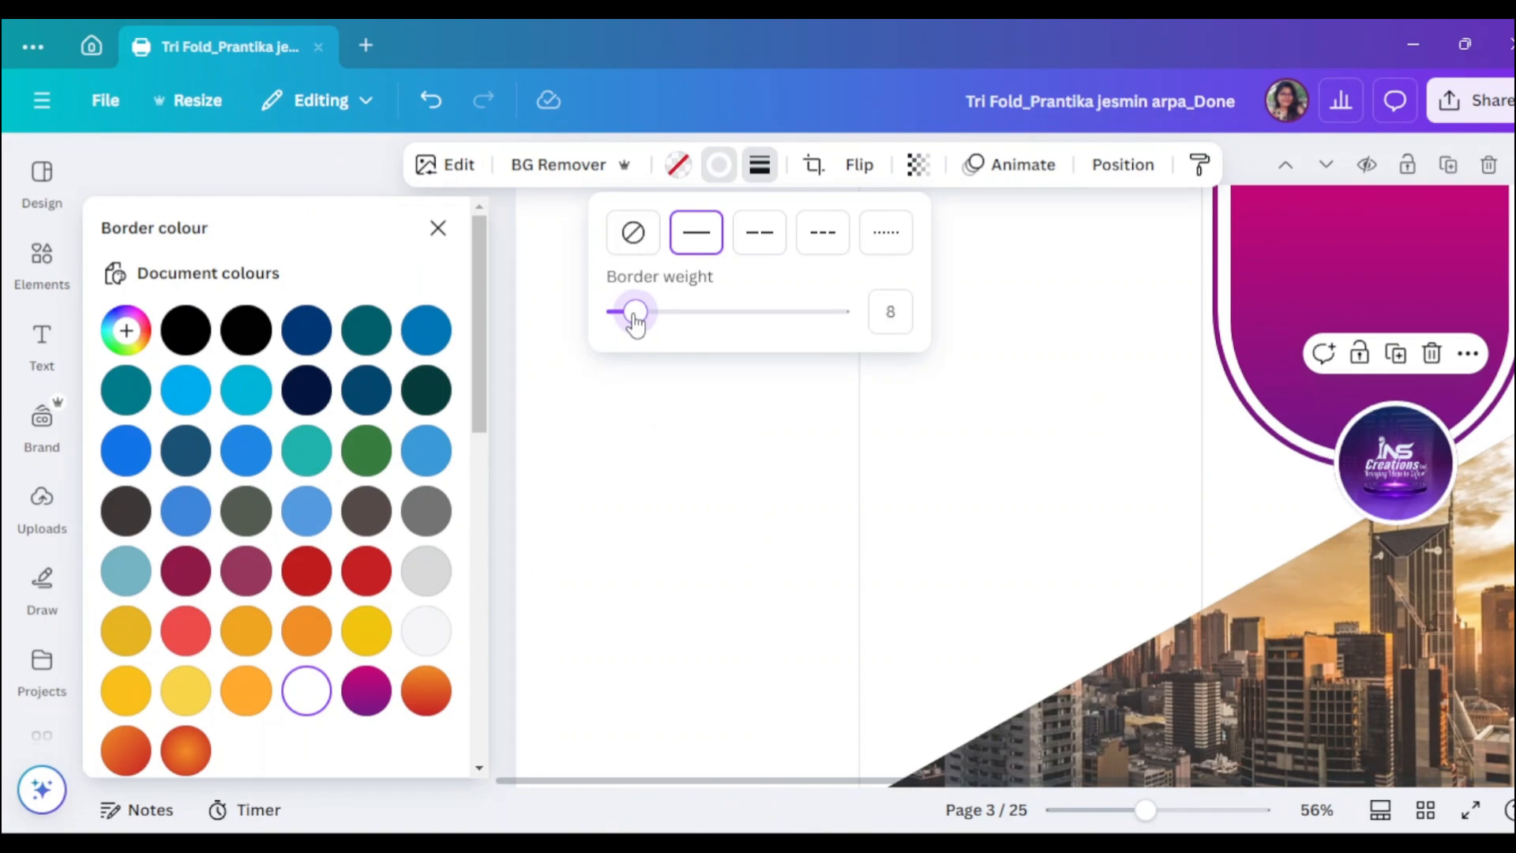
{"action": "left_click", "coordinate": [1069, 372]}
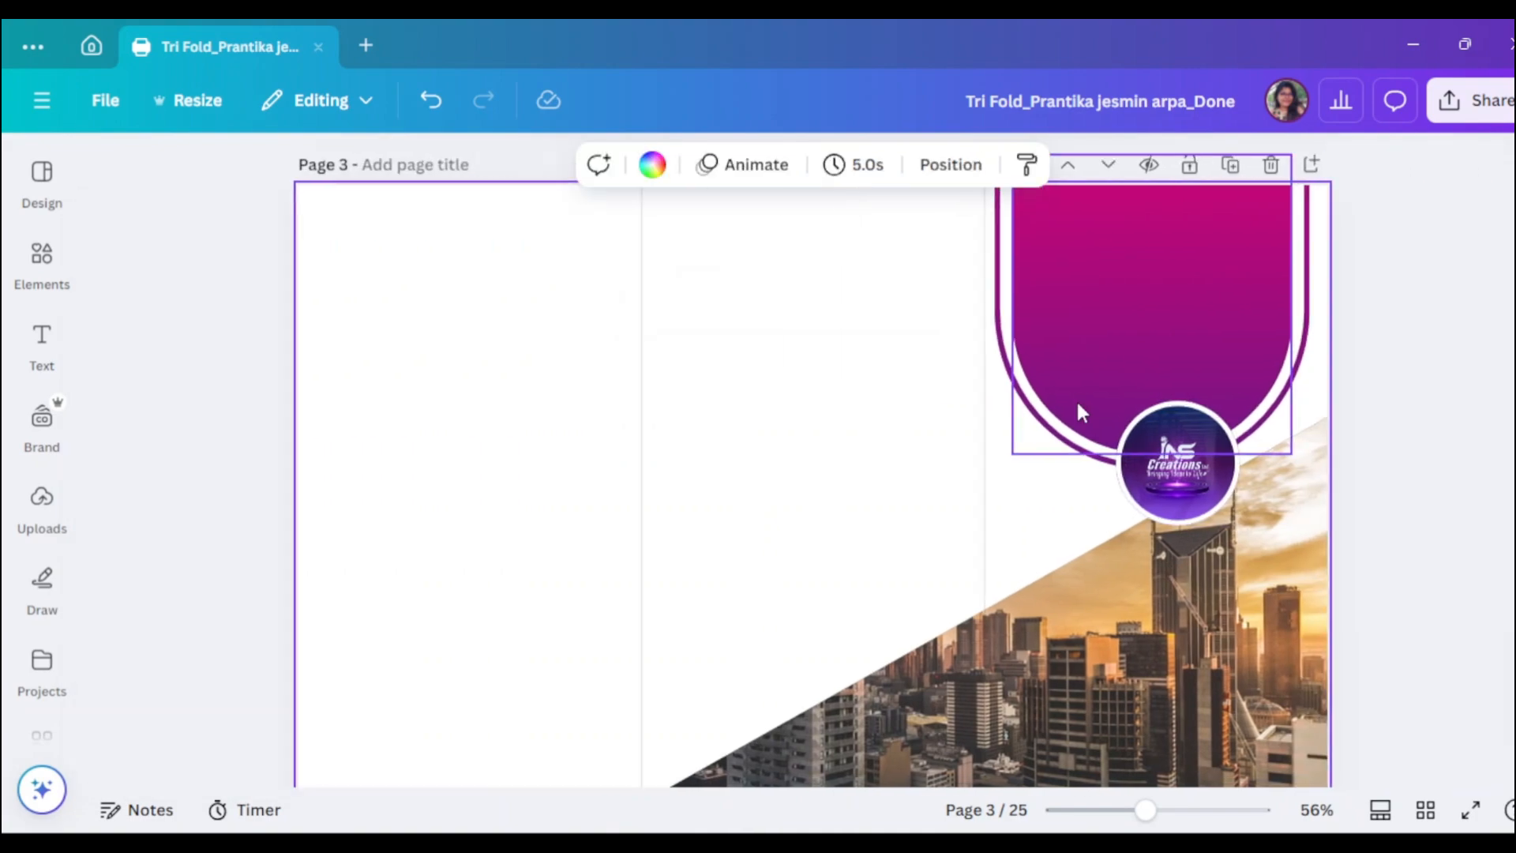
- Enlarge the logo slightly and nudge it up-left onto the arch's base
{"action": "left_click", "coordinate": [1177, 486]}
{"action": "left_click_drag", "start_coordinate": [1114, 405], "coordinate": [1109, 401]}
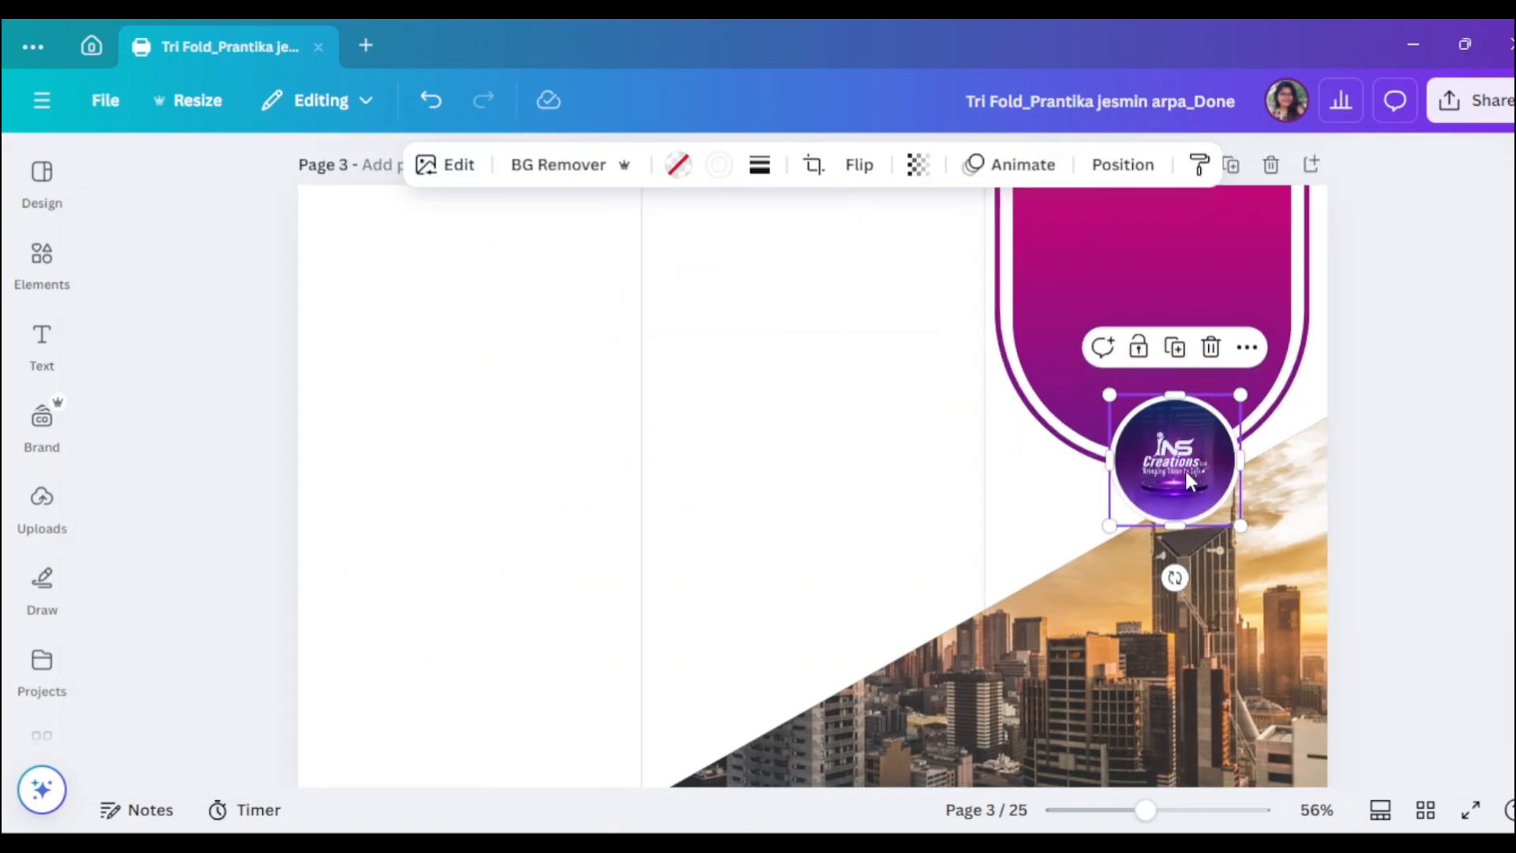
{"action": "left_click_drag", "start_coordinate": [1184, 467], "coordinate": [1178, 467]}
{"action": "left_click", "coordinate": [1401, 476]}
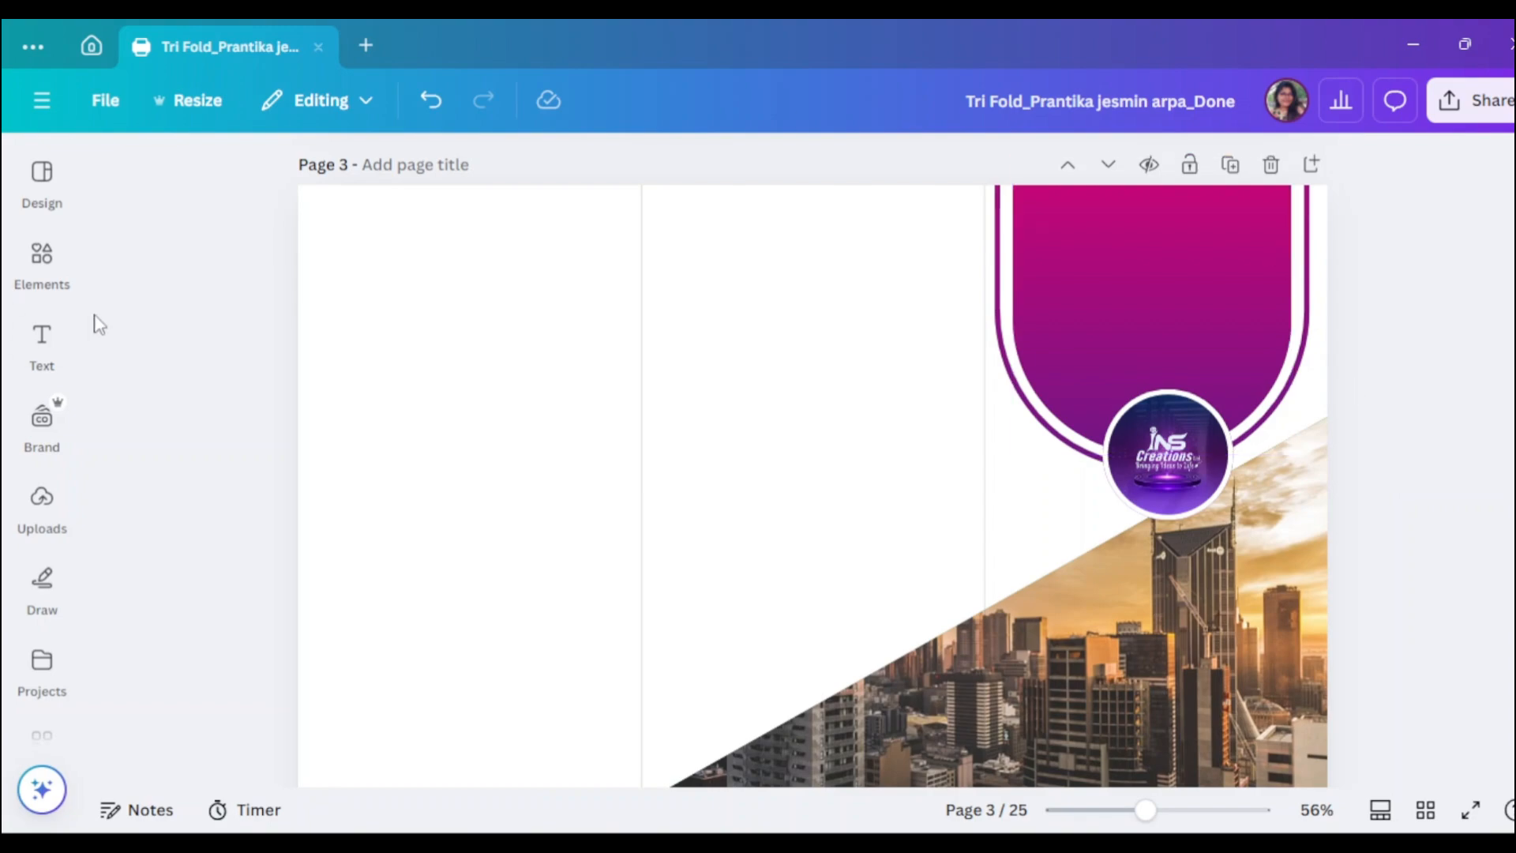
- Add a heading text box reading 'Special Ideas for Your'
{"action": "left_click", "coordinate": [41, 347]}
{"action": "left_click", "coordinate": [356, 447]}
{"action": "left_click", "coordinate": [487, 484]}
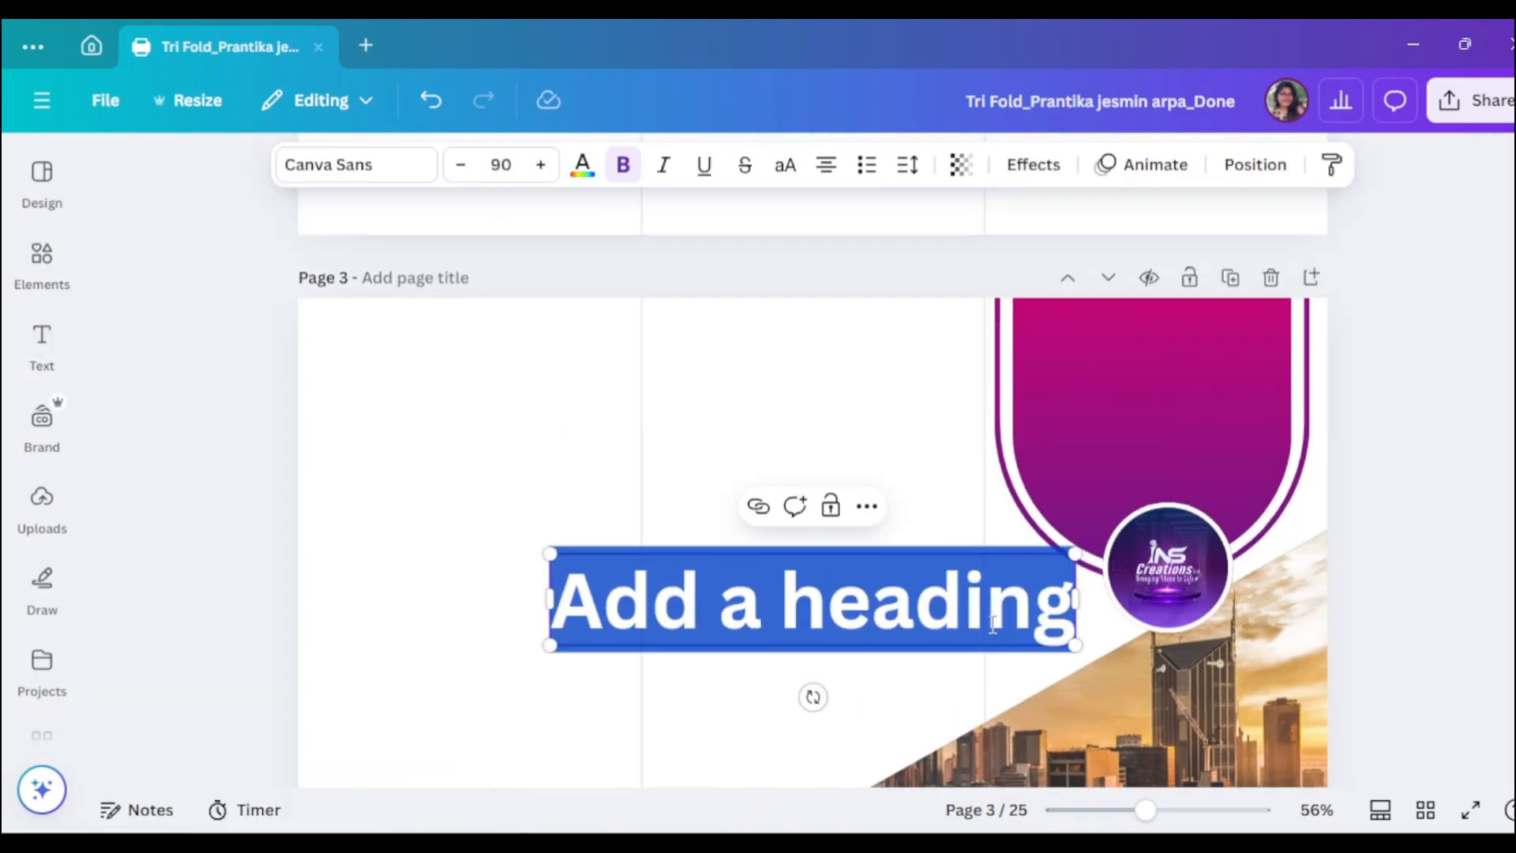
{"action": "type", "text": "Spec"}
{"action": "scroll", "coordinate": [845, 473], "scroll_direction": "down", "scroll_amount": 2}
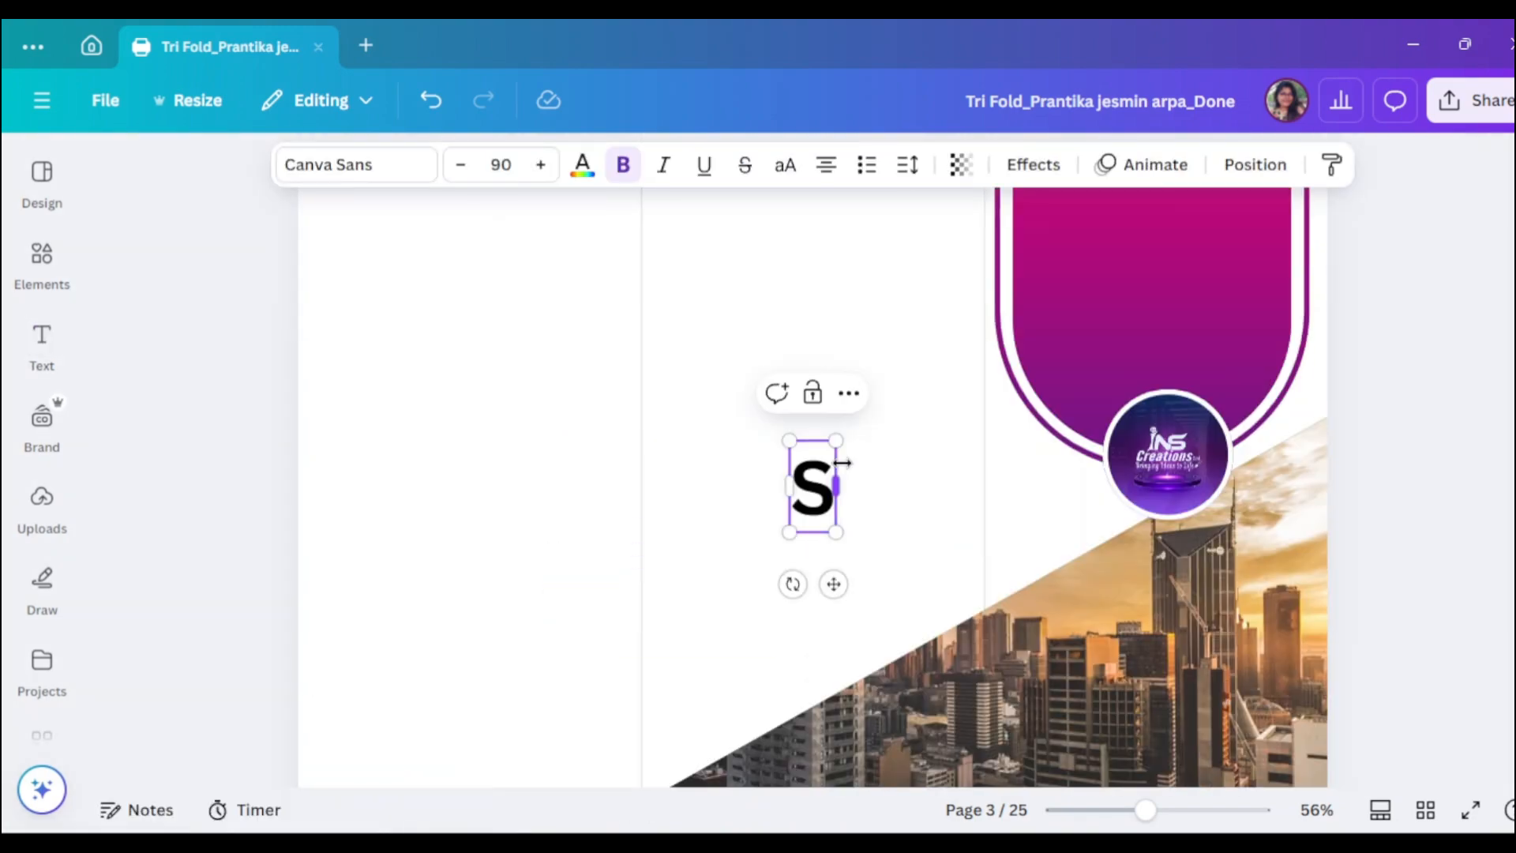
{"action": "type", "text": "ial"}
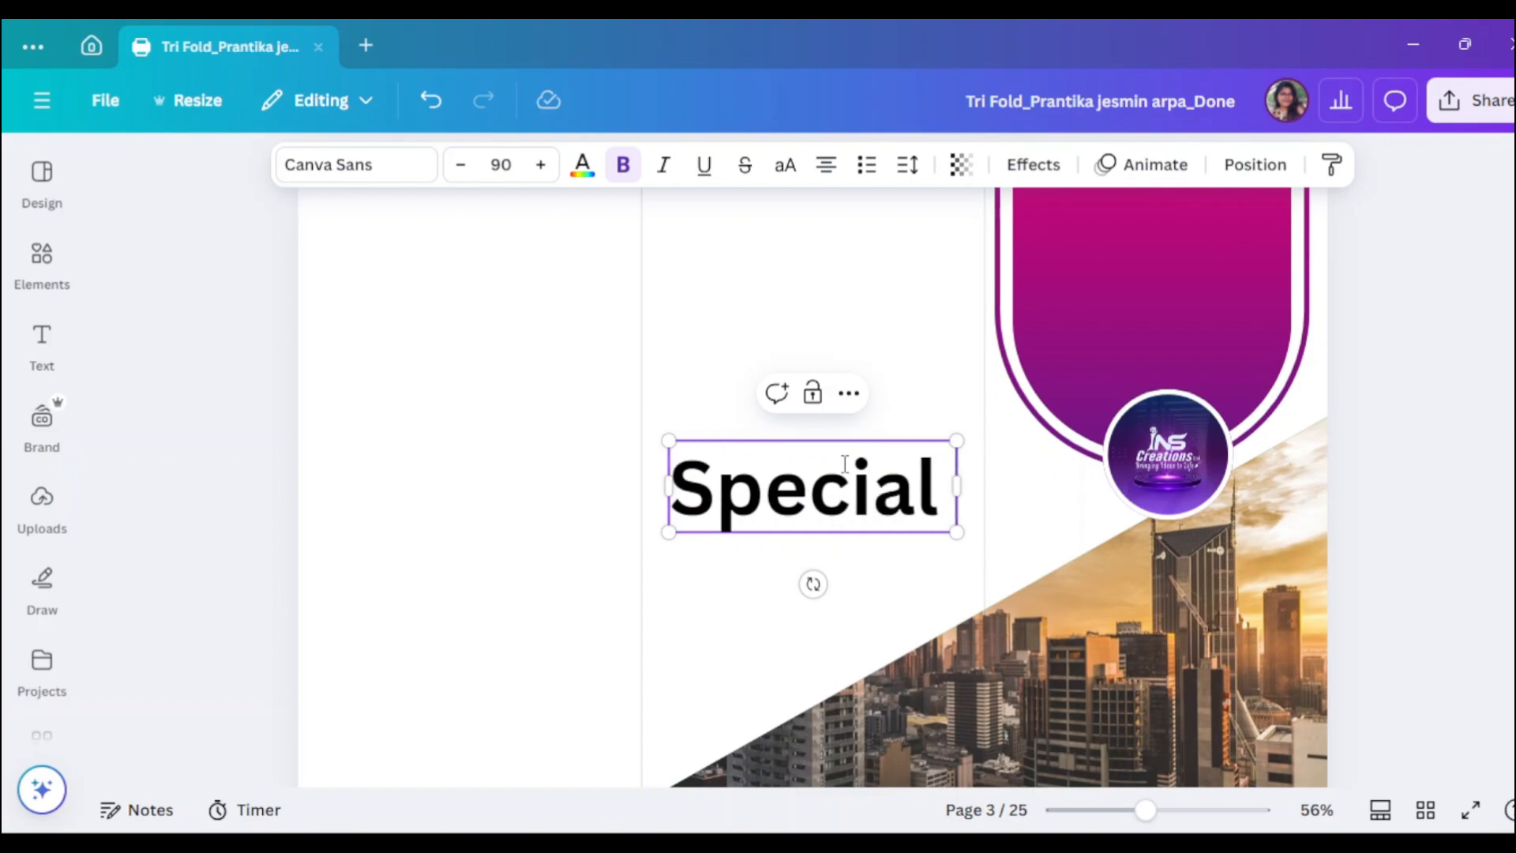
{"action": "type", "text": " Ideas"}
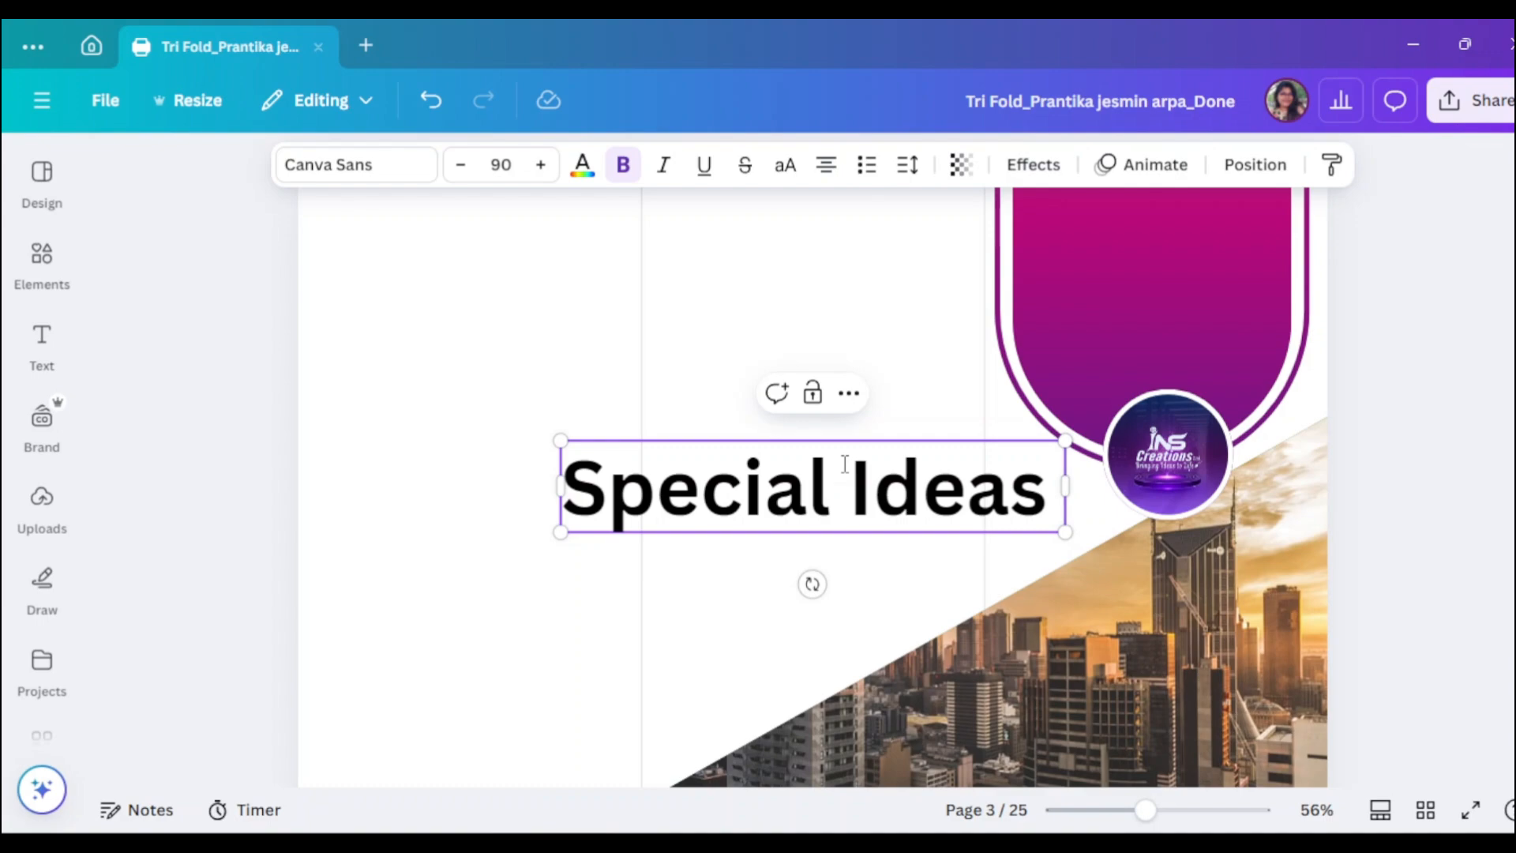
{"action": "type", "text": " for Your"}
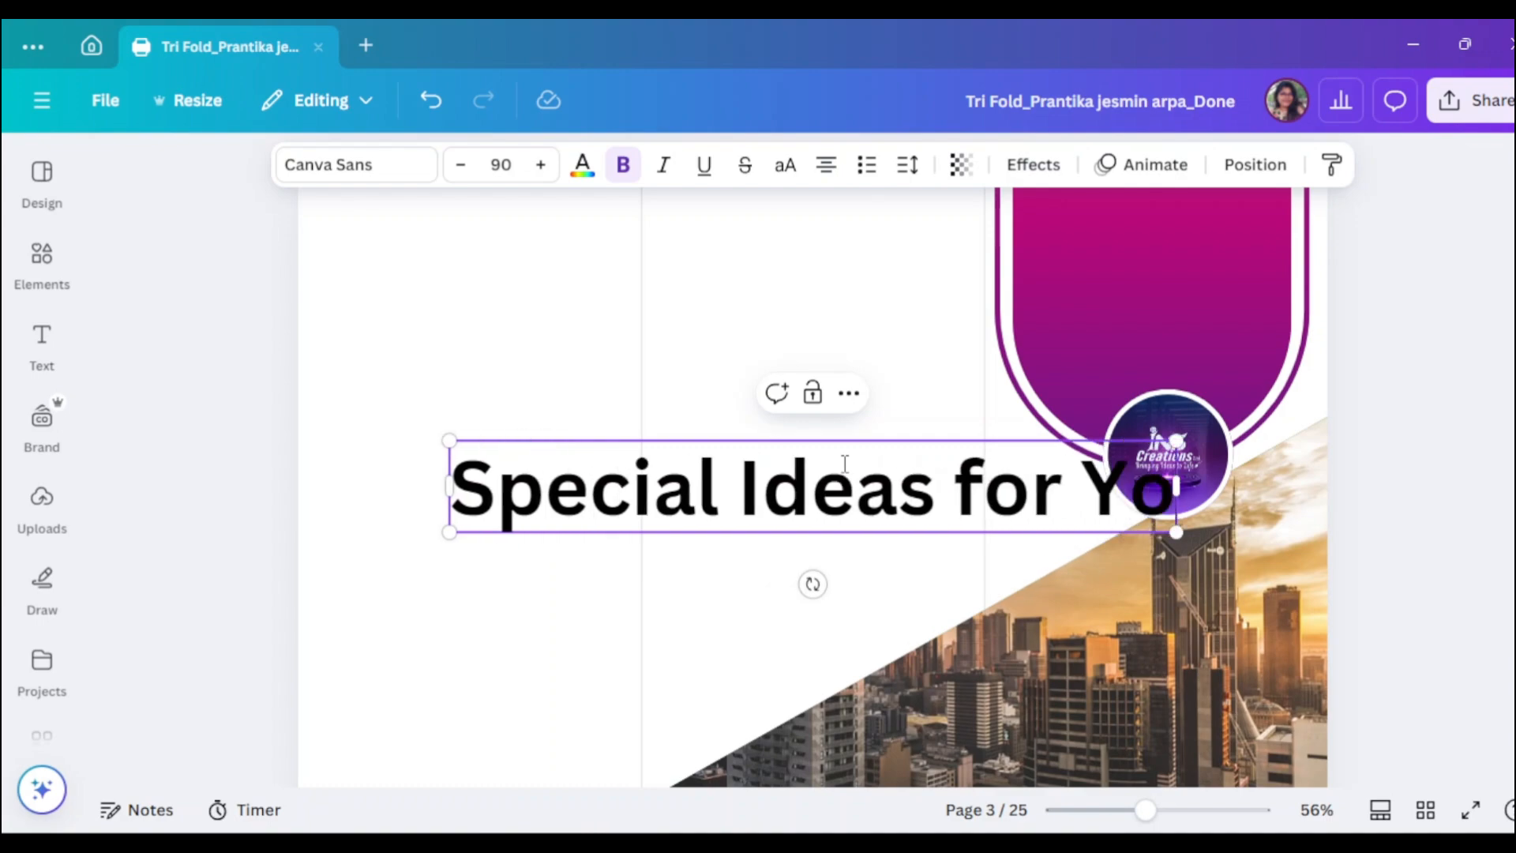
- Make the heading text white
{"action": "double_click", "coordinate": [865, 487]}
{"action": "triple_click", "coordinate": [865, 488]}
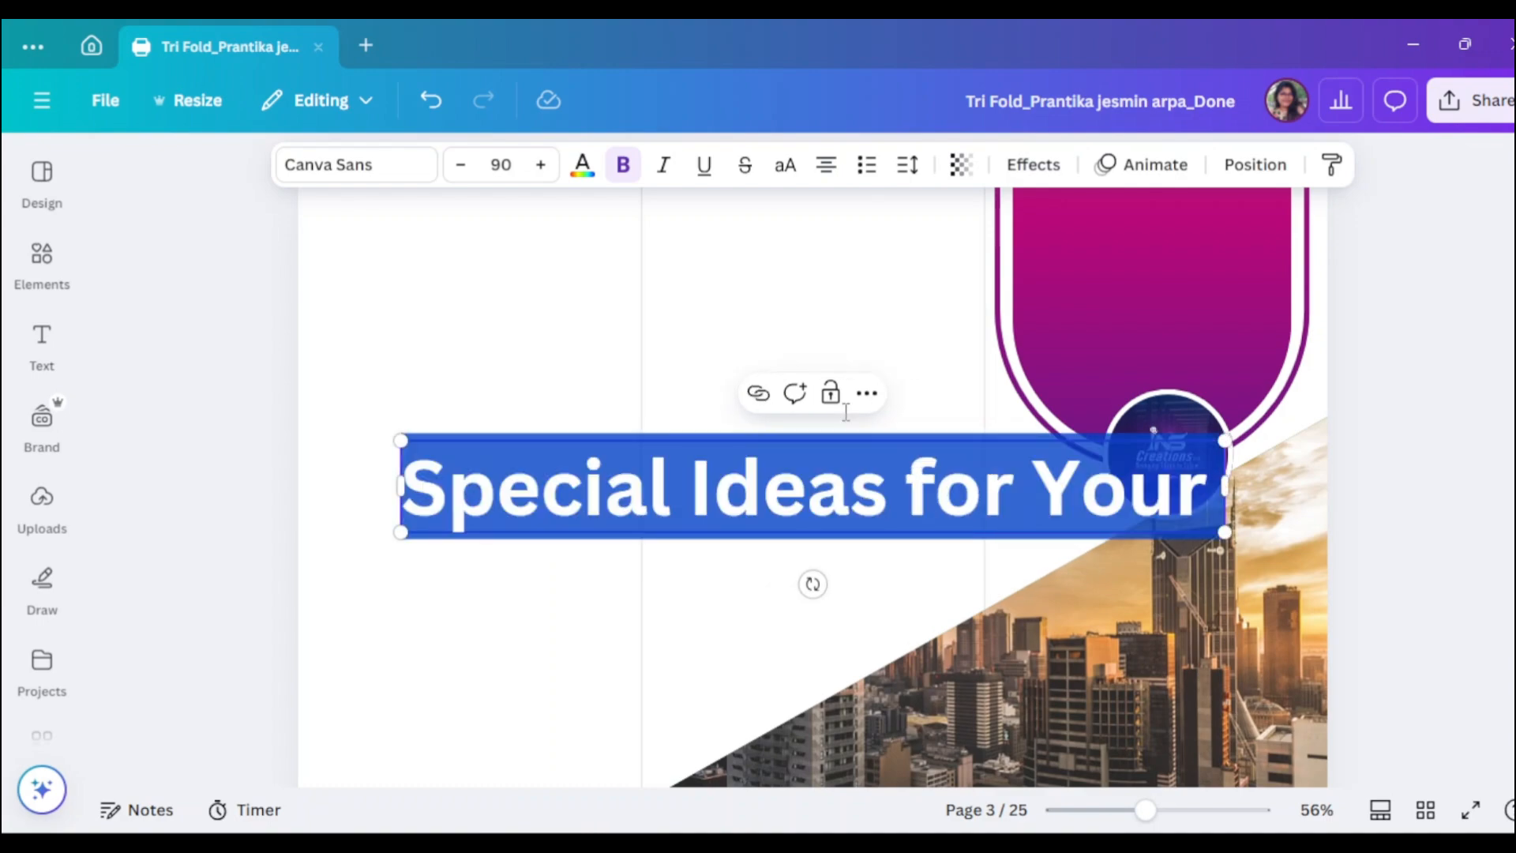
{"action": "left_click", "coordinate": [582, 164]}
{"action": "scroll", "coordinate": [286, 667], "scroll_direction": "down", "scroll_amount": 2}
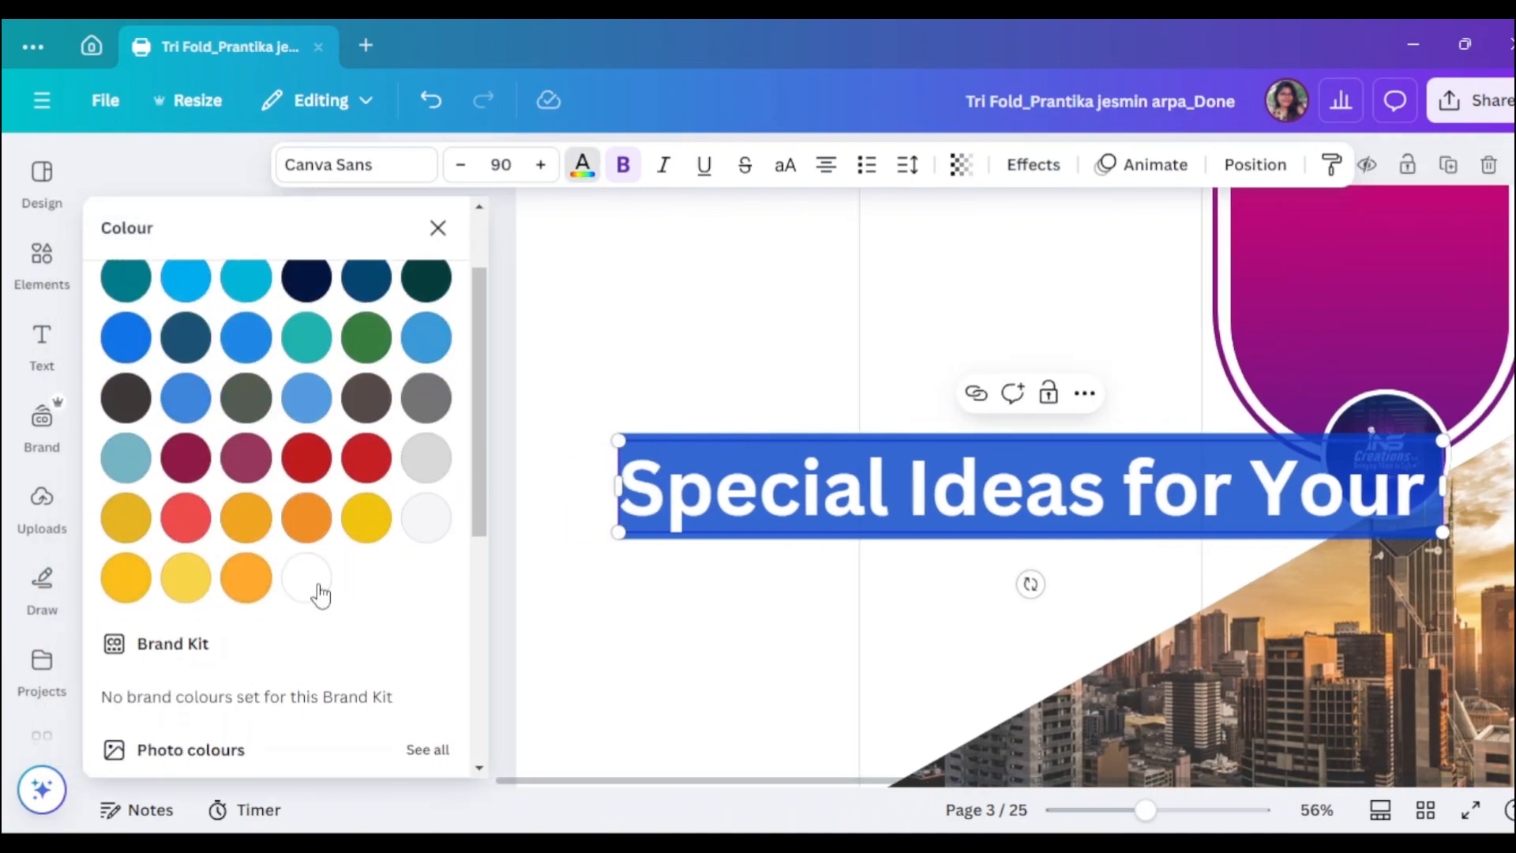
{"action": "left_click", "coordinate": [530, 320]}
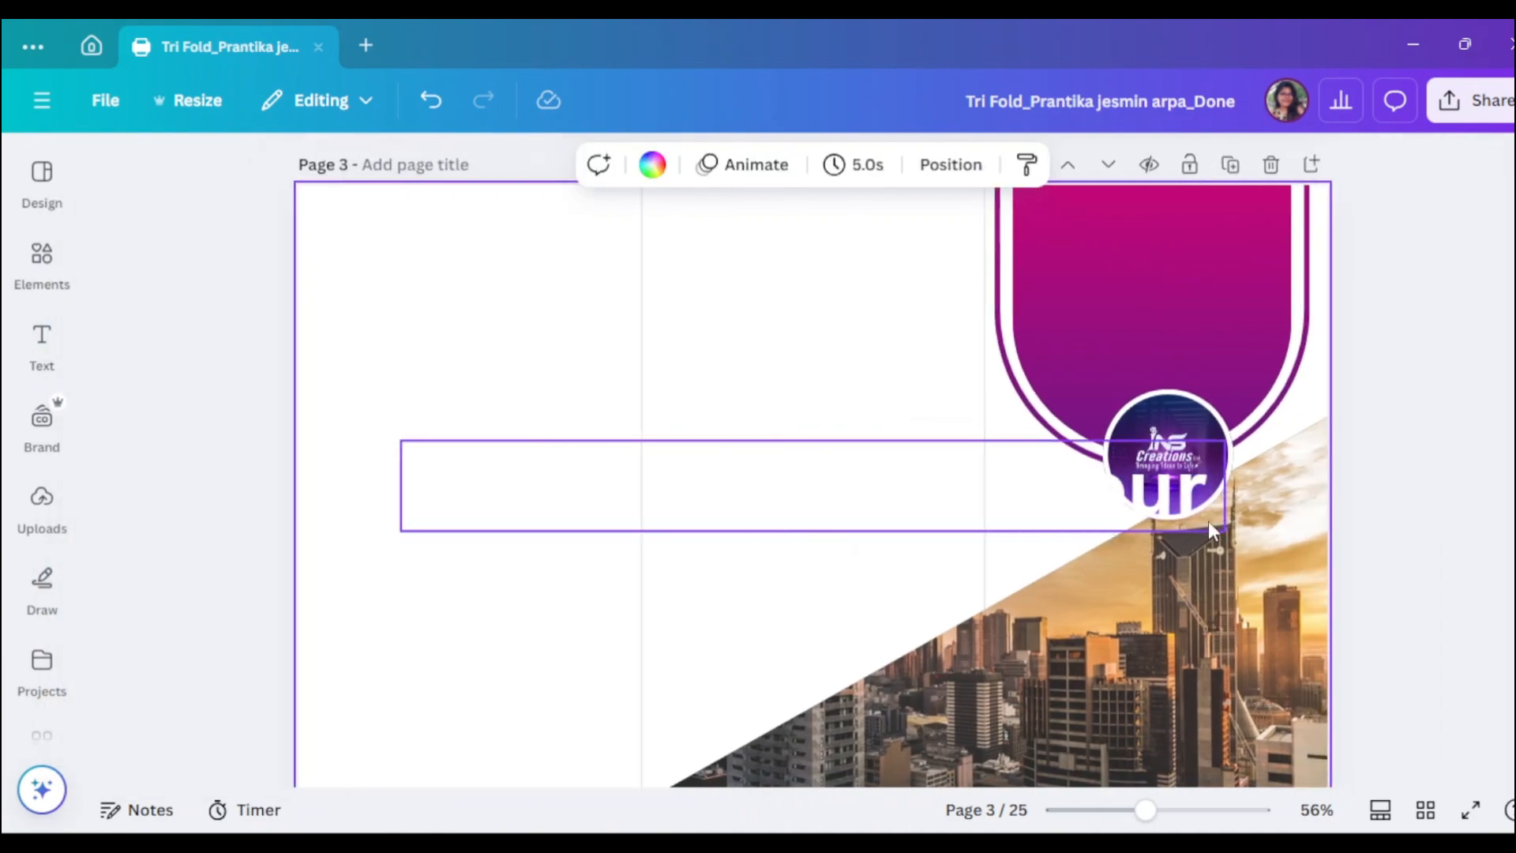
- Shrink the heading to size 27.3 and centre it across the top of the pink arch
{"action": "left_click", "coordinate": [993, 499]}
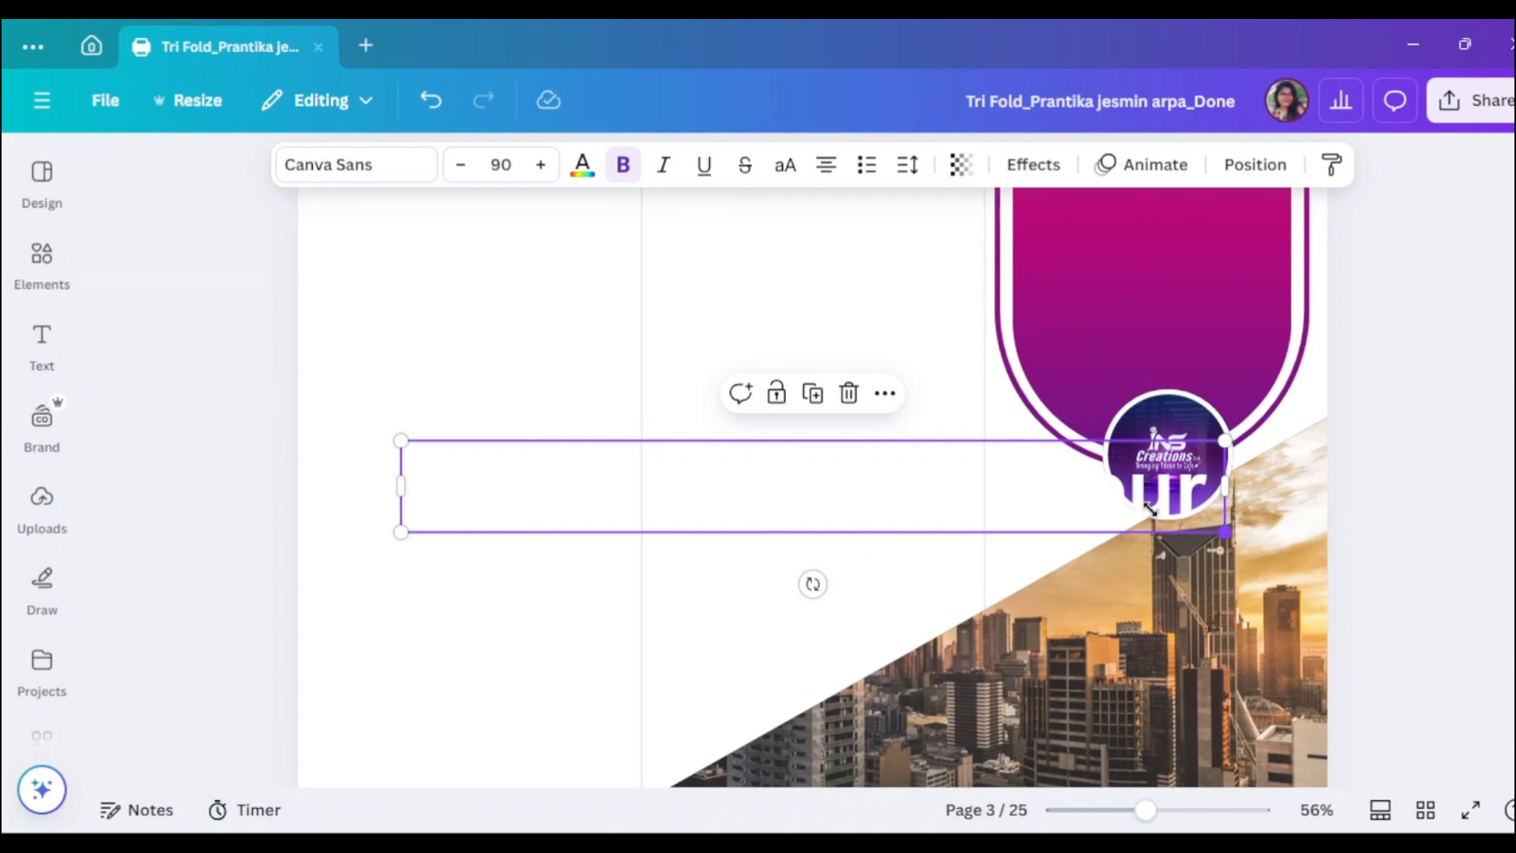
{"action": "left_click_drag", "start_coordinate": [1225, 530], "coordinate": [766, 481]}
{"action": "left_click_drag", "start_coordinate": [610, 476], "coordinate": [1197, 266]}
{"action": "scroll", "coordinate": [1336, 353], "scroll_direction": "up", "scroll_amount": 2}
{"action": "scroll", "coordinate": [1336, 353], "scroll_direction": "up", "scroll_amount": 2}
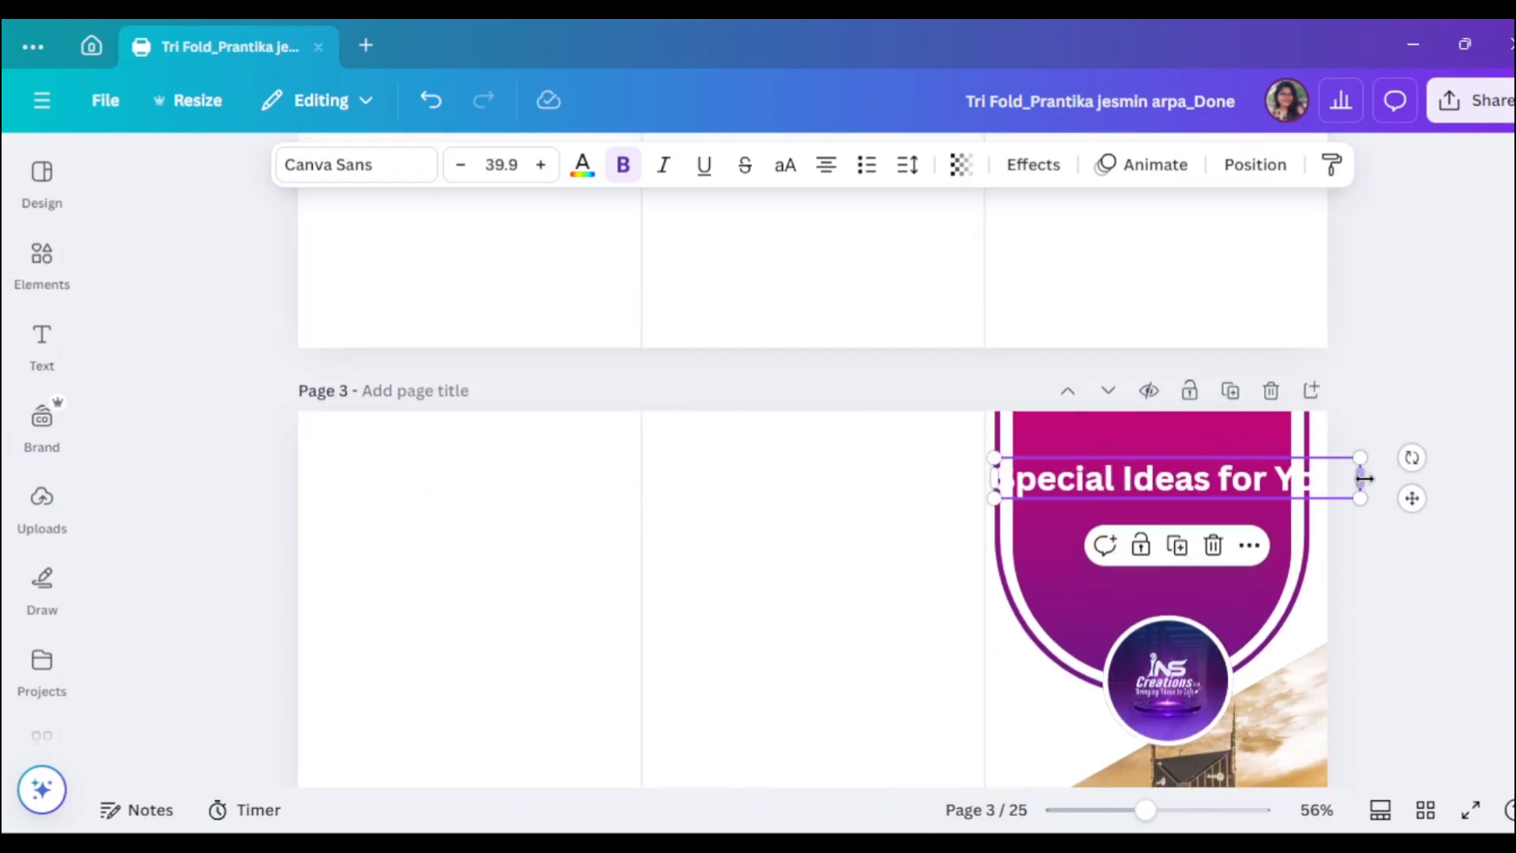
{"action": "left_click_drag", "start_coordinate": [1361, 499], "coordinate": [1248, 486]}
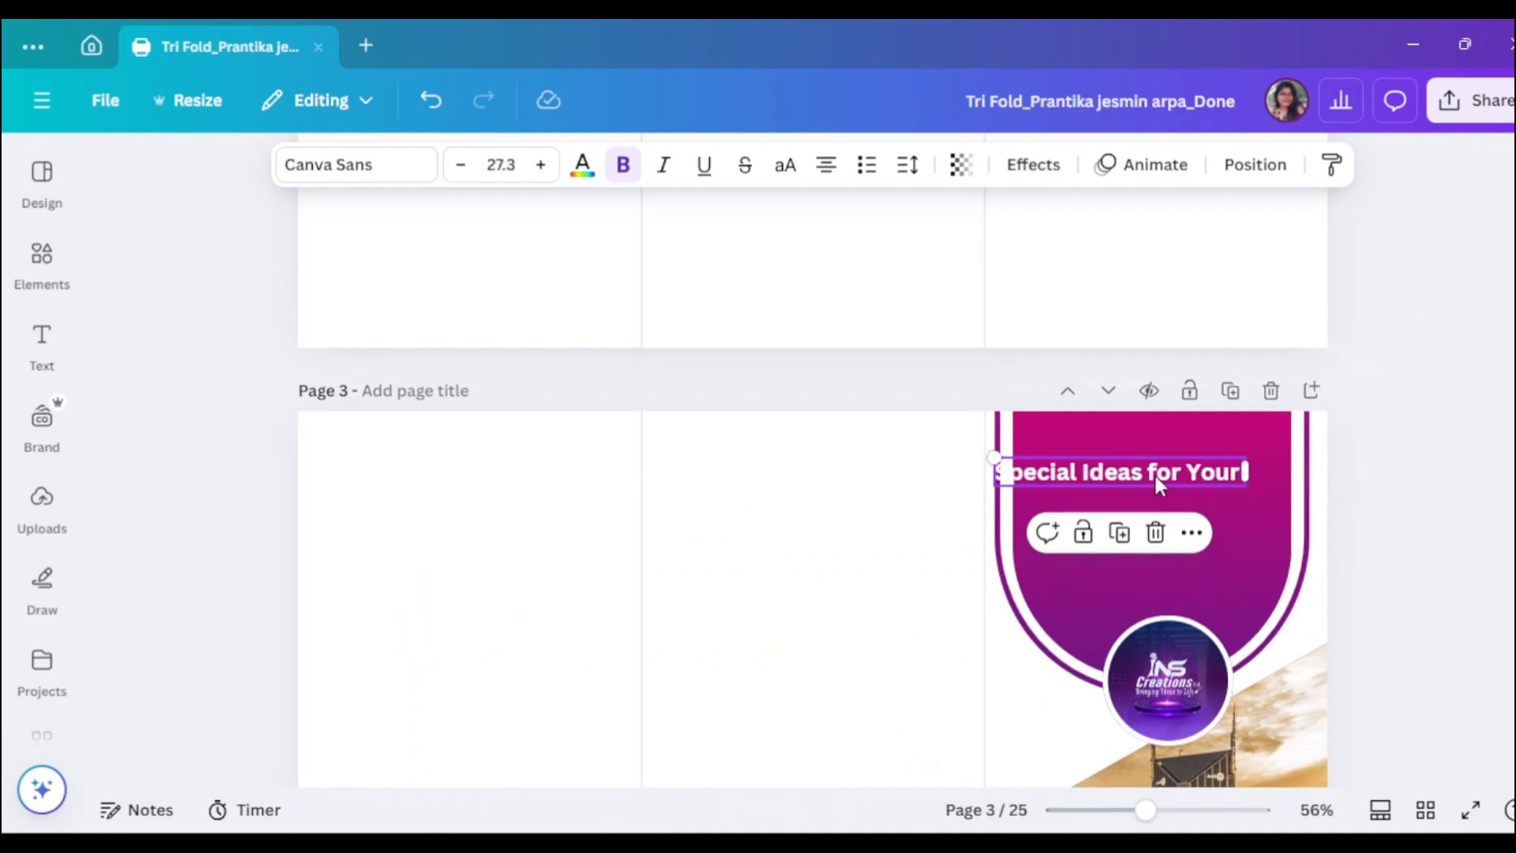
{"action": "left_click_drag", "start_coordinate": [1155, 475], "coordinate": [1186, 469]}
{"action": "left_click_drag", "start_coordinate": [1146, 810], "coordinate": [1176, 810]}
{"action": "left_click_drag", "start_coordinate": [1010, 780], "coordinate": [1286, 779]}
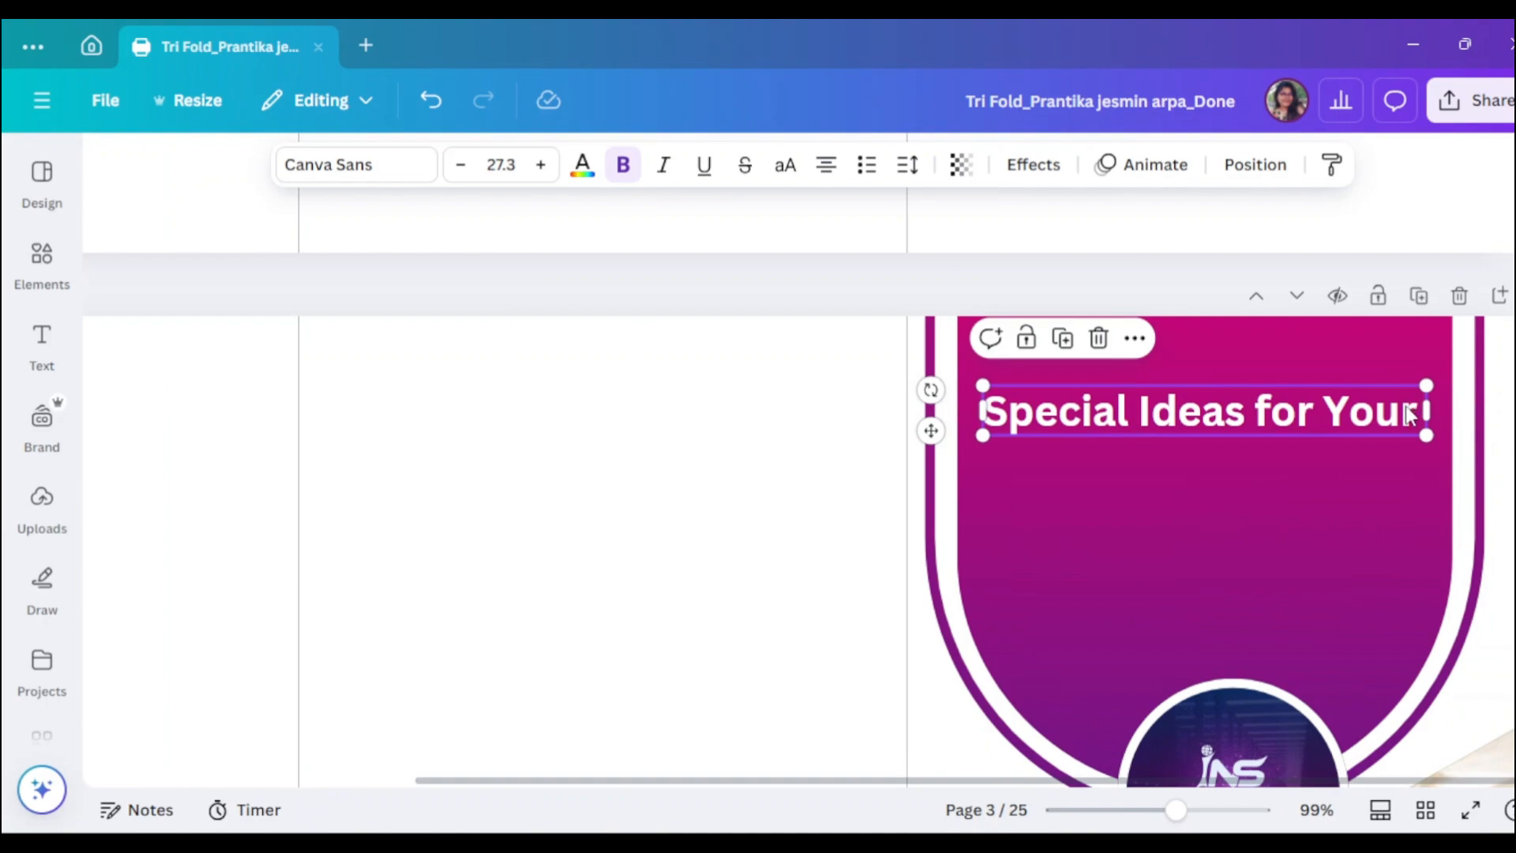
- Change the arch heading's font to Poppins
{"action": "scroll", "coordinate": [1312, 418], "scroll_direction": "down", "scroll_amount": 1}
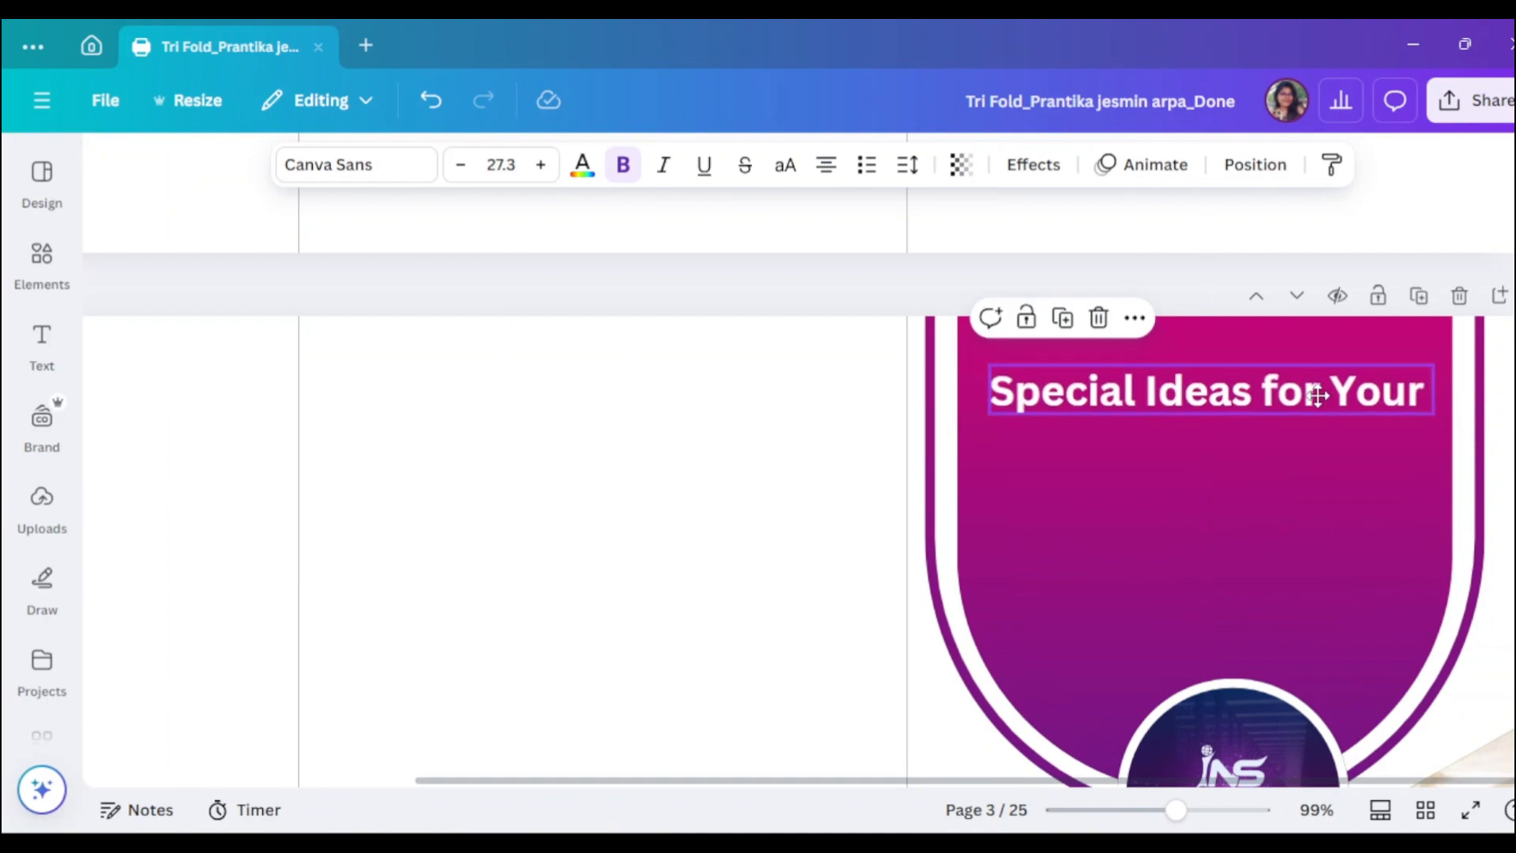
{"action": "left_click", "coordinate": [355, 164]}
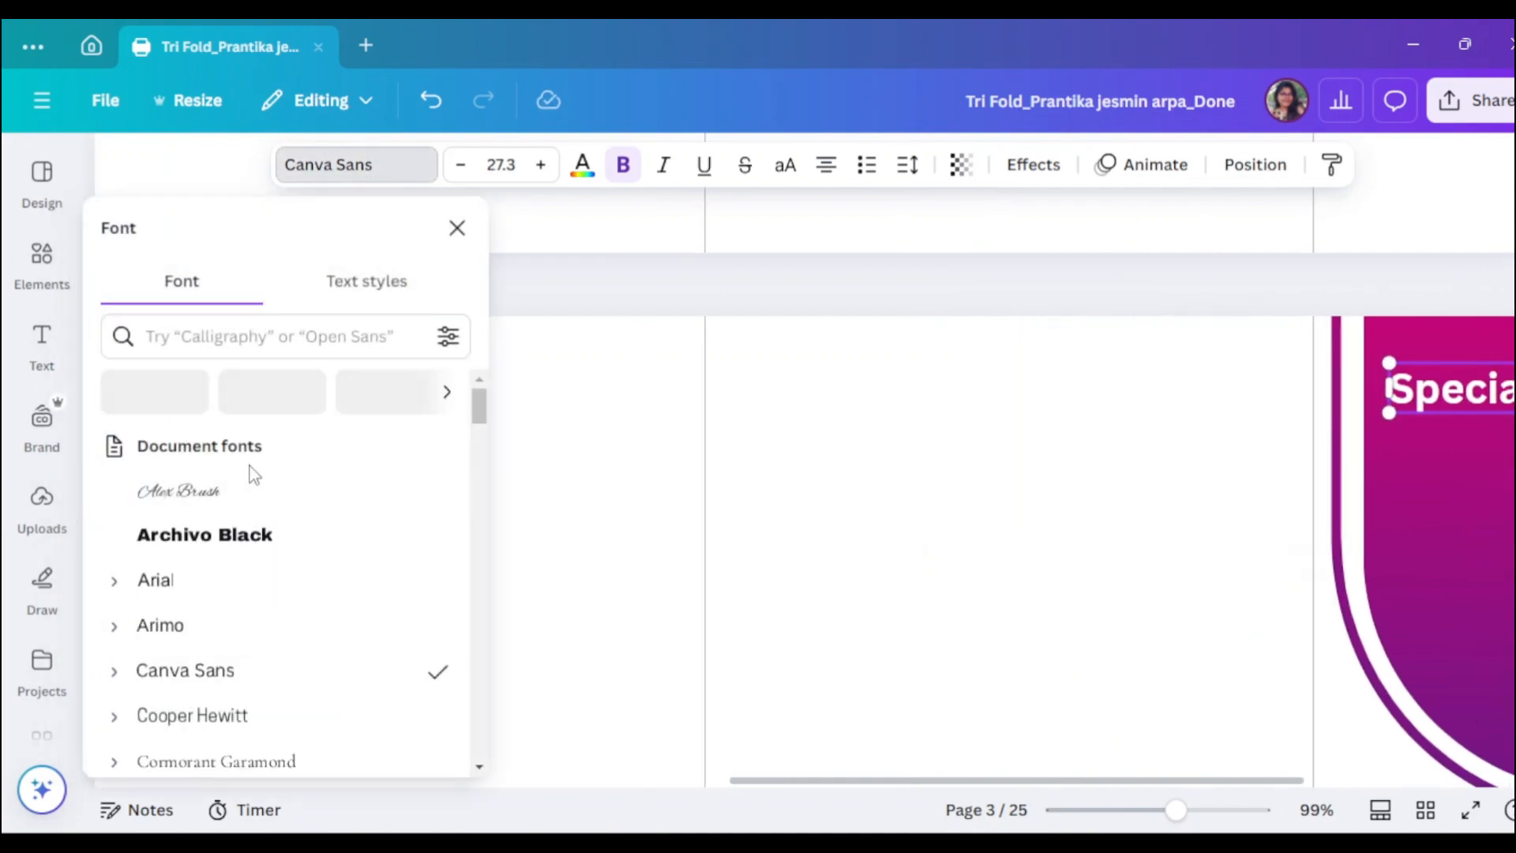
{"action": "scroll", "coordinate": [187, 590], "scroll_direction": "down", "scroll_amount": 2}
{"action": "scroll", "coordinate": [186, 590], "scroll_direction": "down", "scroll_amount": 7}
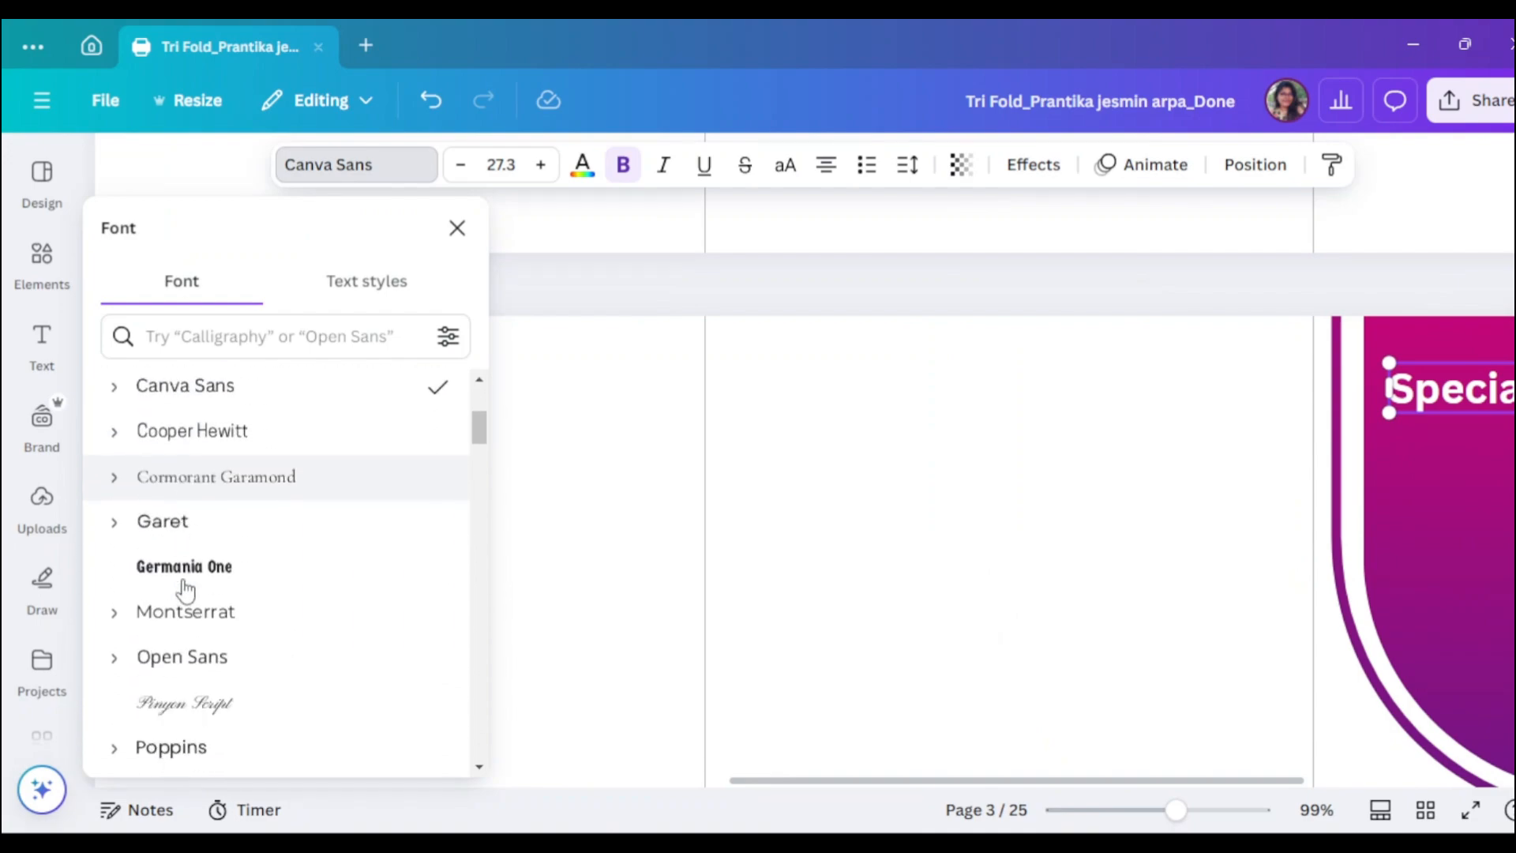
{"action": "scroll", "coordinate": [203, 553], "scroll_direction": "up", "scroll_amount": 4}
{"action": "left_click", "coordinate": [235, 338]}
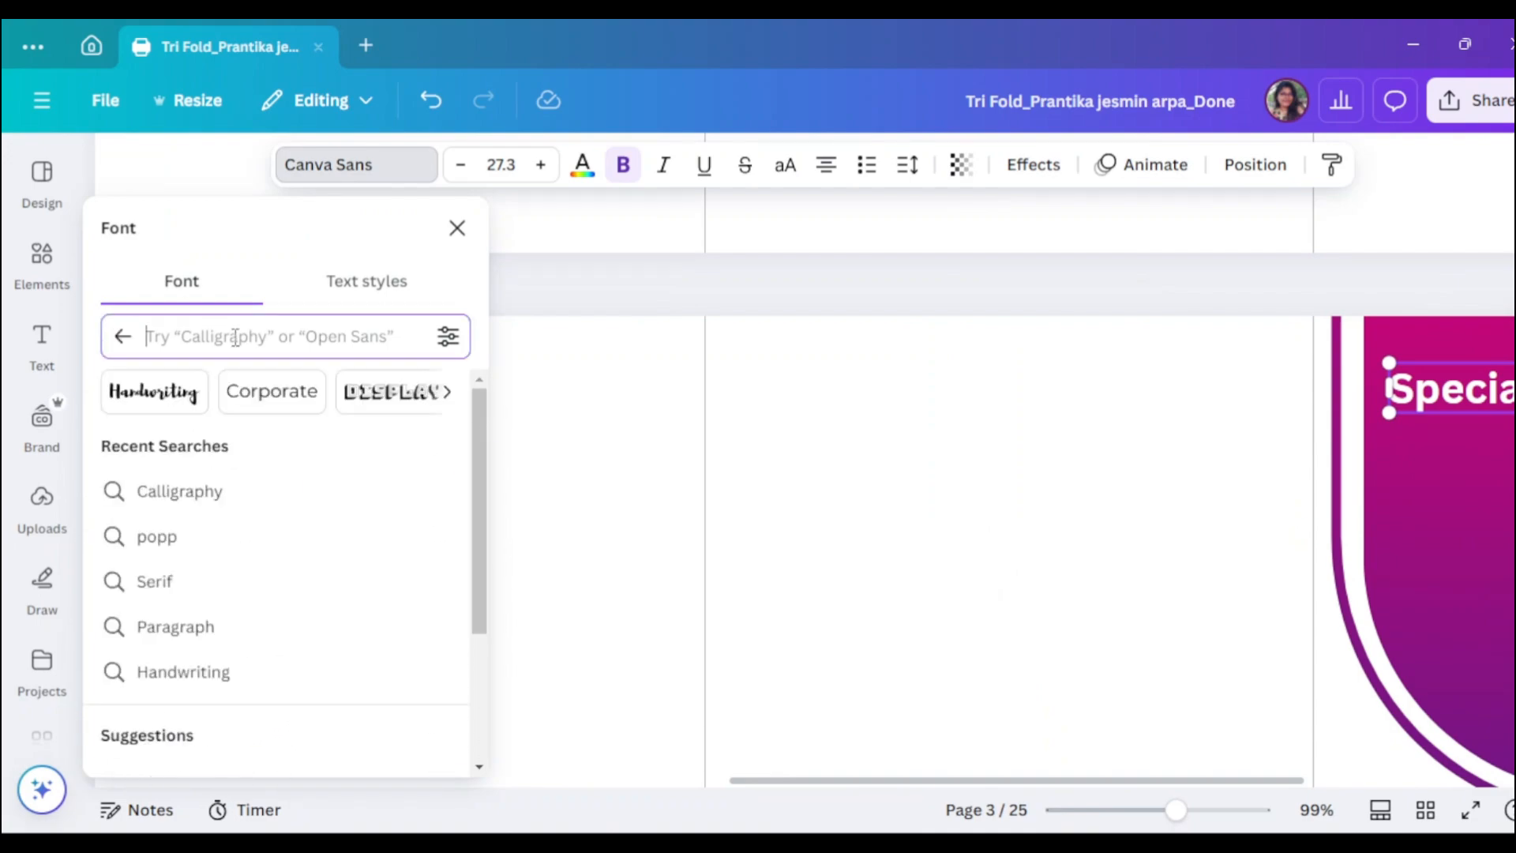
{"action": "type", "text": "popp"}
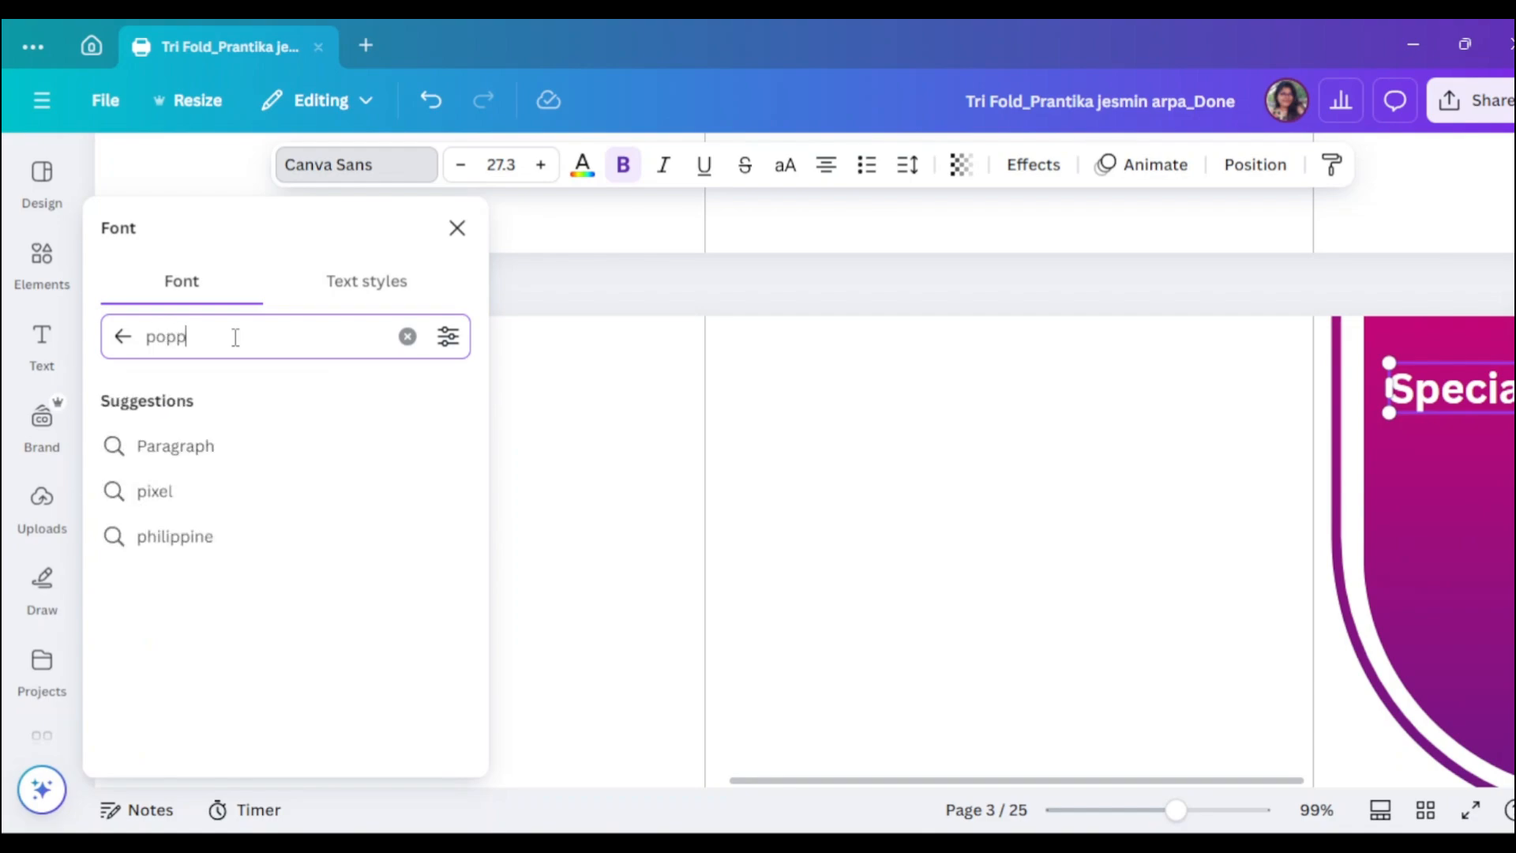
{"action": "key", "text": "BackSpace"}
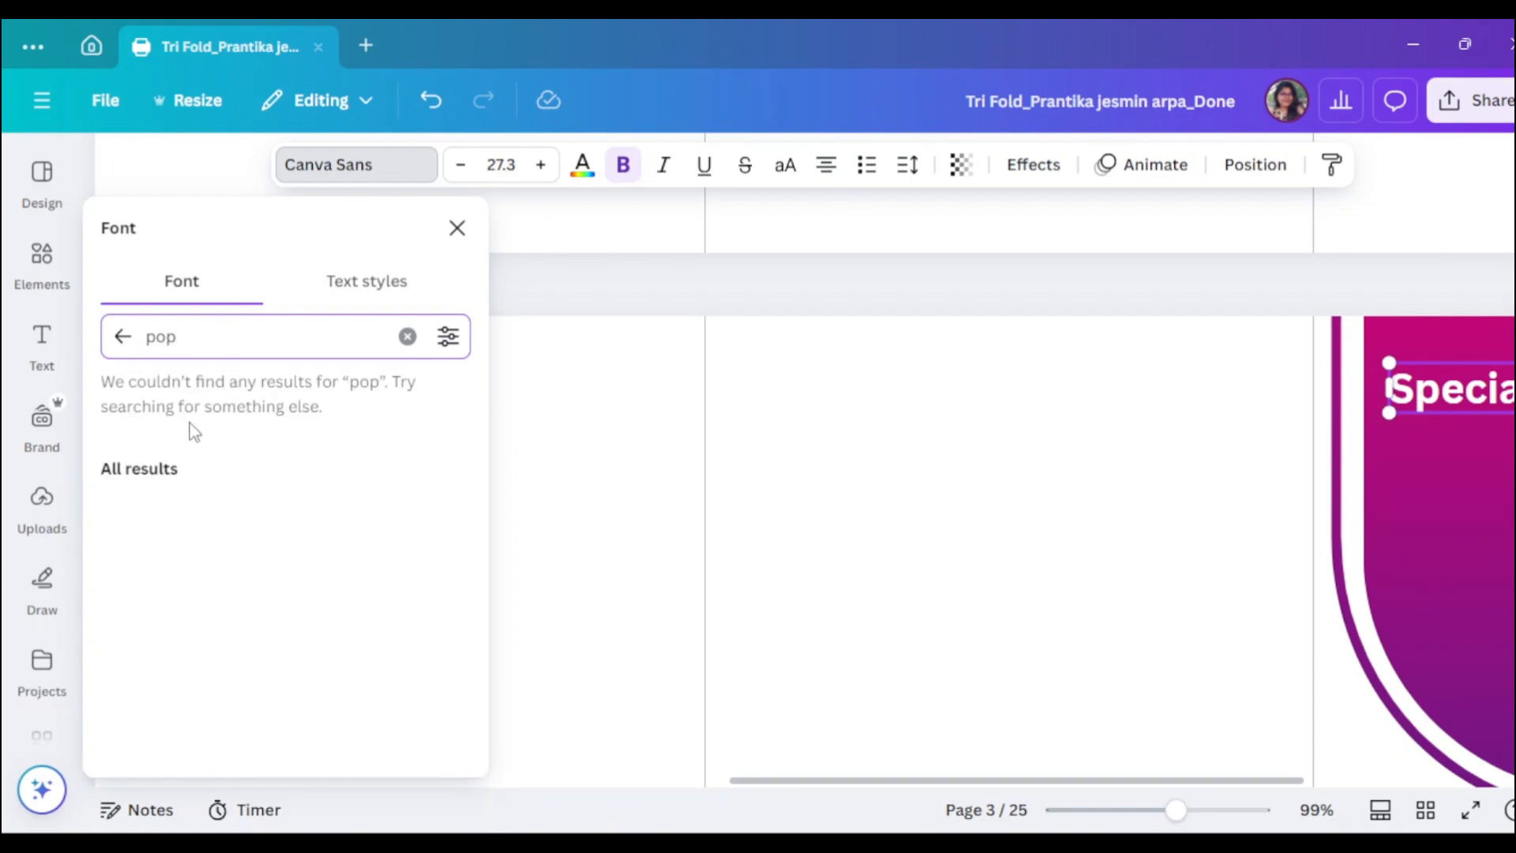
{"action": "left_click", "coordinate": [447, 455]}
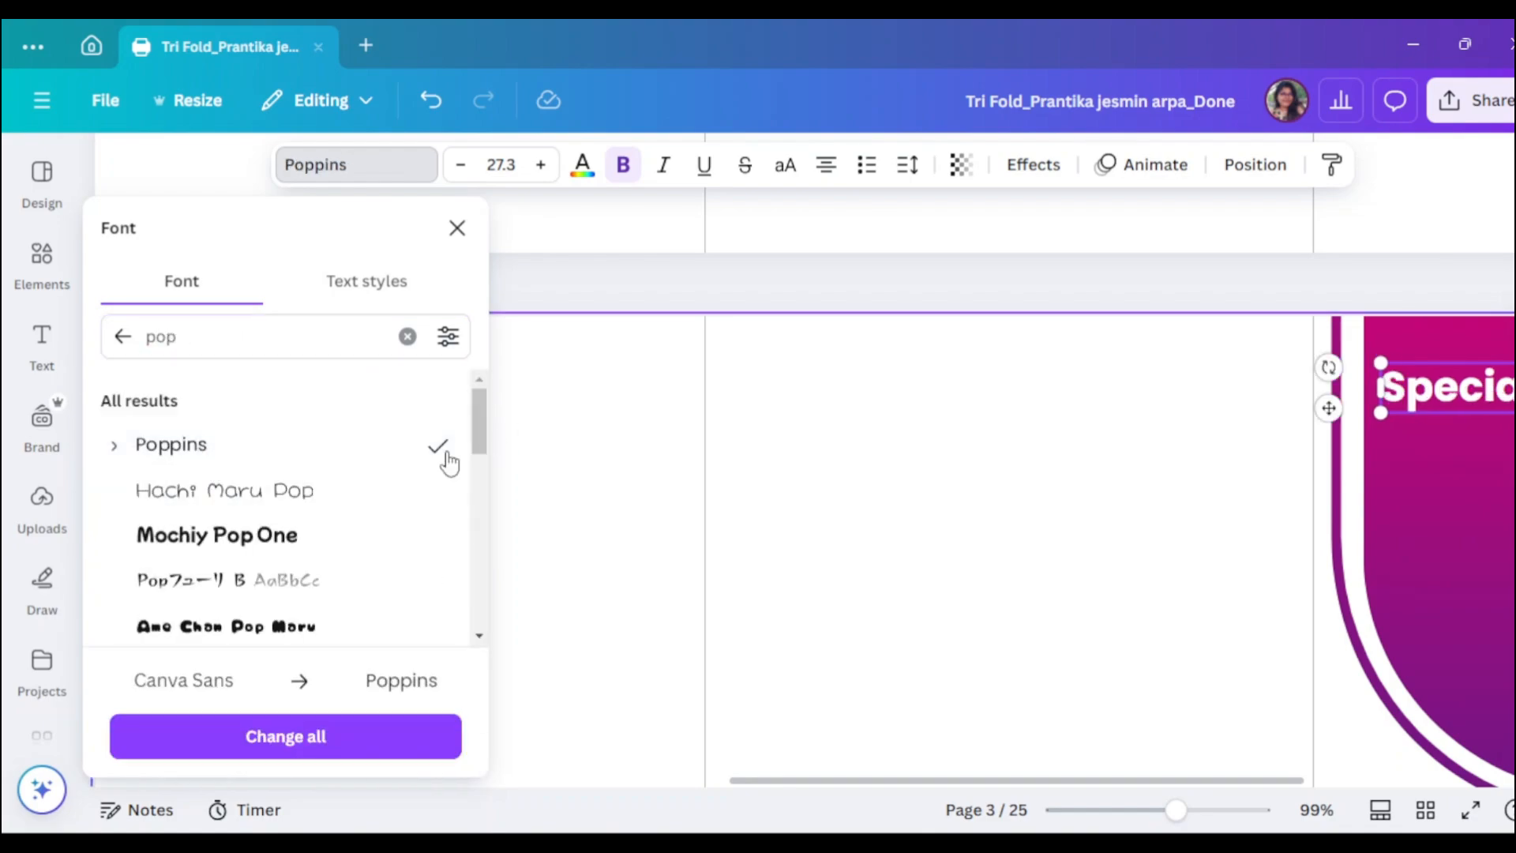
{"action": "left_click", "coordinate": [554, 565]}
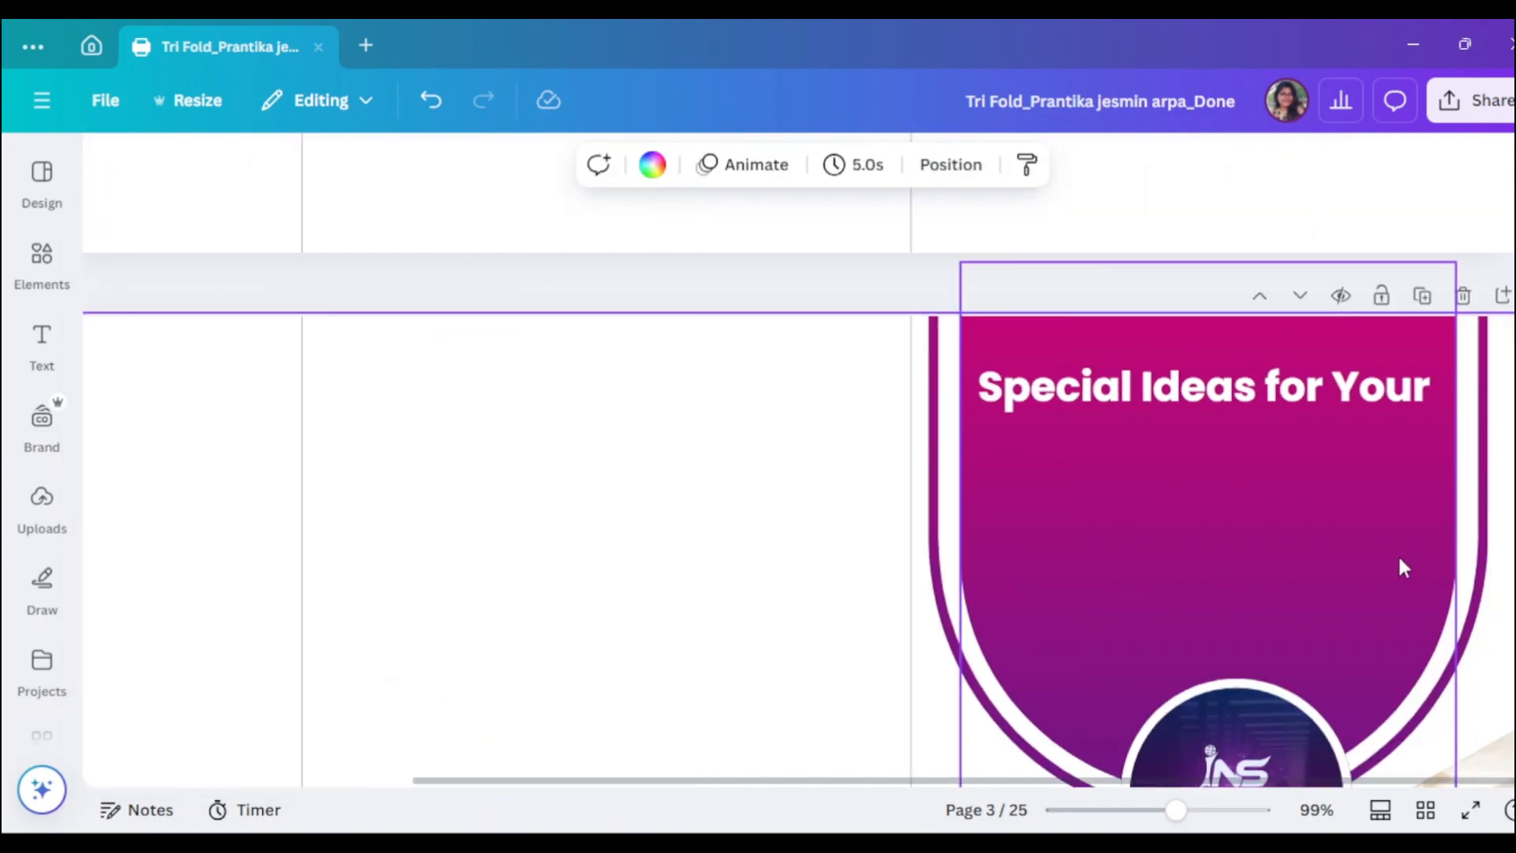
- Capitalise 'for' so the heading reads 'Special Ideas For Your'
{"action": "left_click", "coordinate": [1295, 394]}
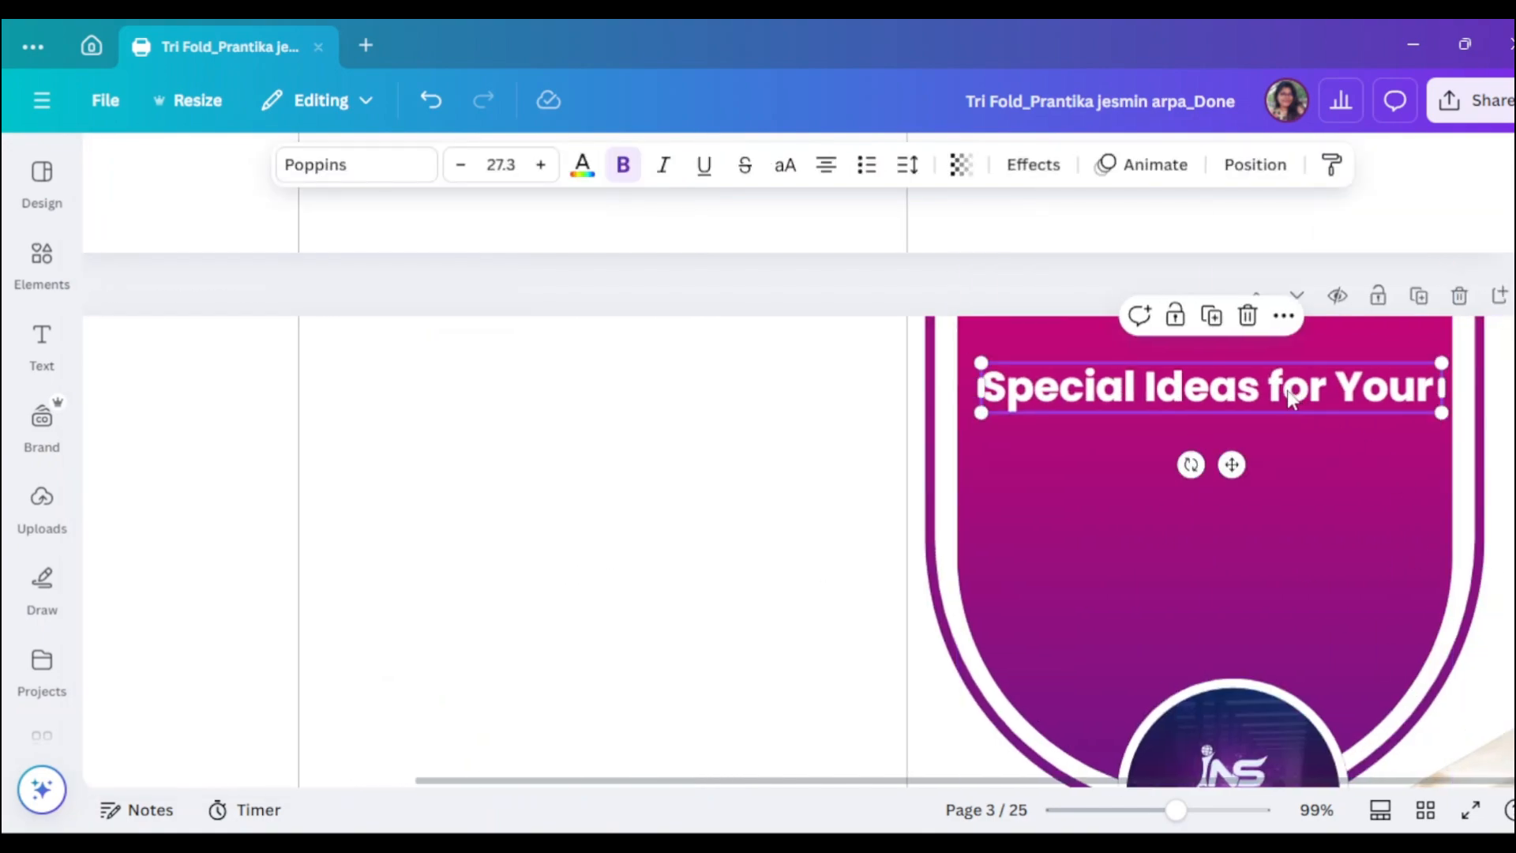
{"action": "left_click", "coordinate": [1284, 391]}
{"action": "left_click", "coordinate": [1287, 388]}
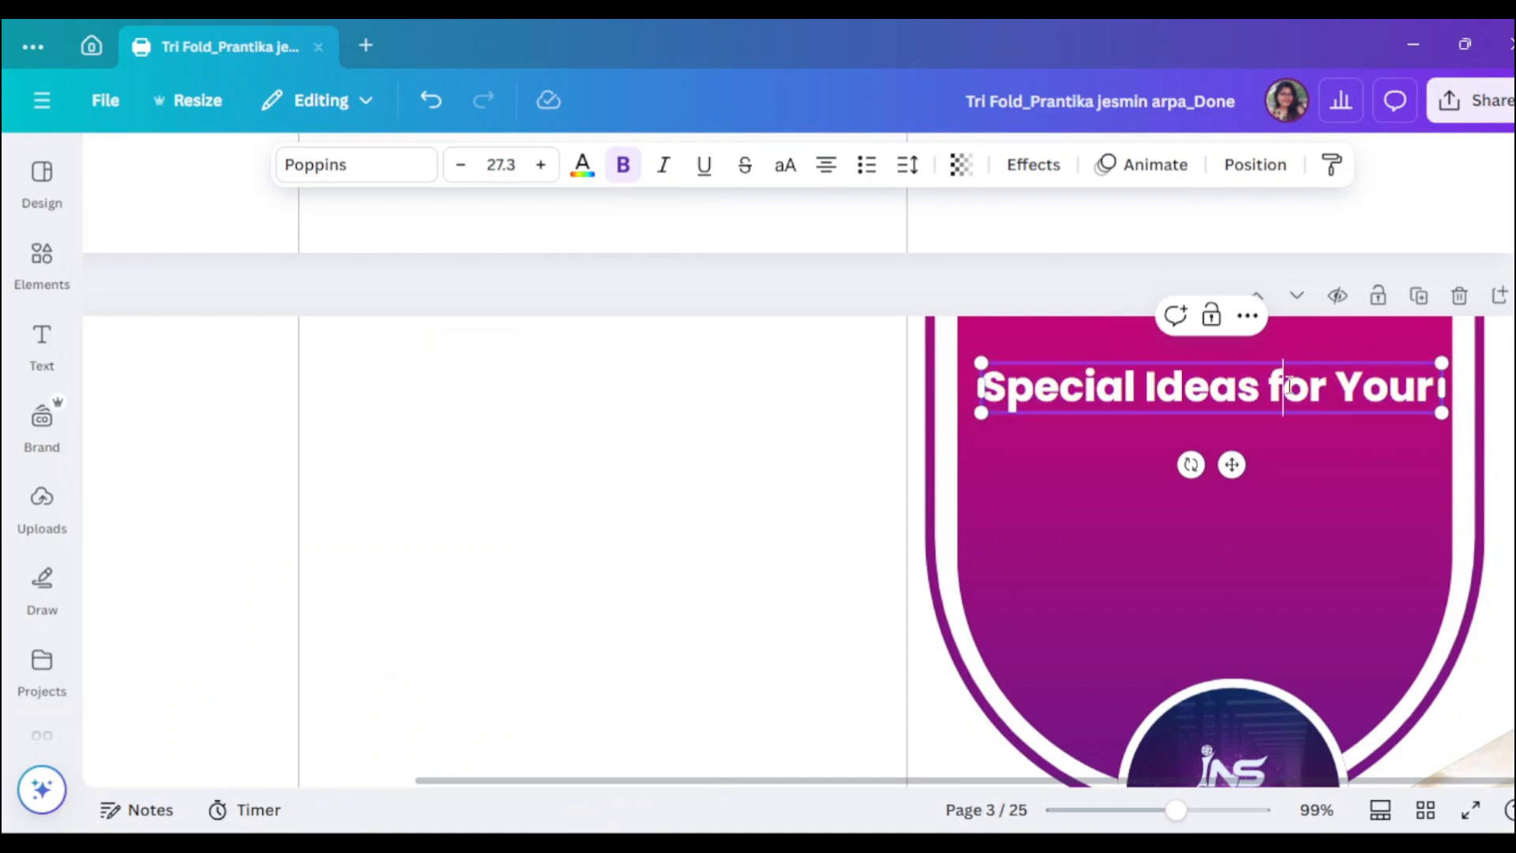
{"action": "key", "text": "BackSpace"}
{"action": "type", "text": "F"}
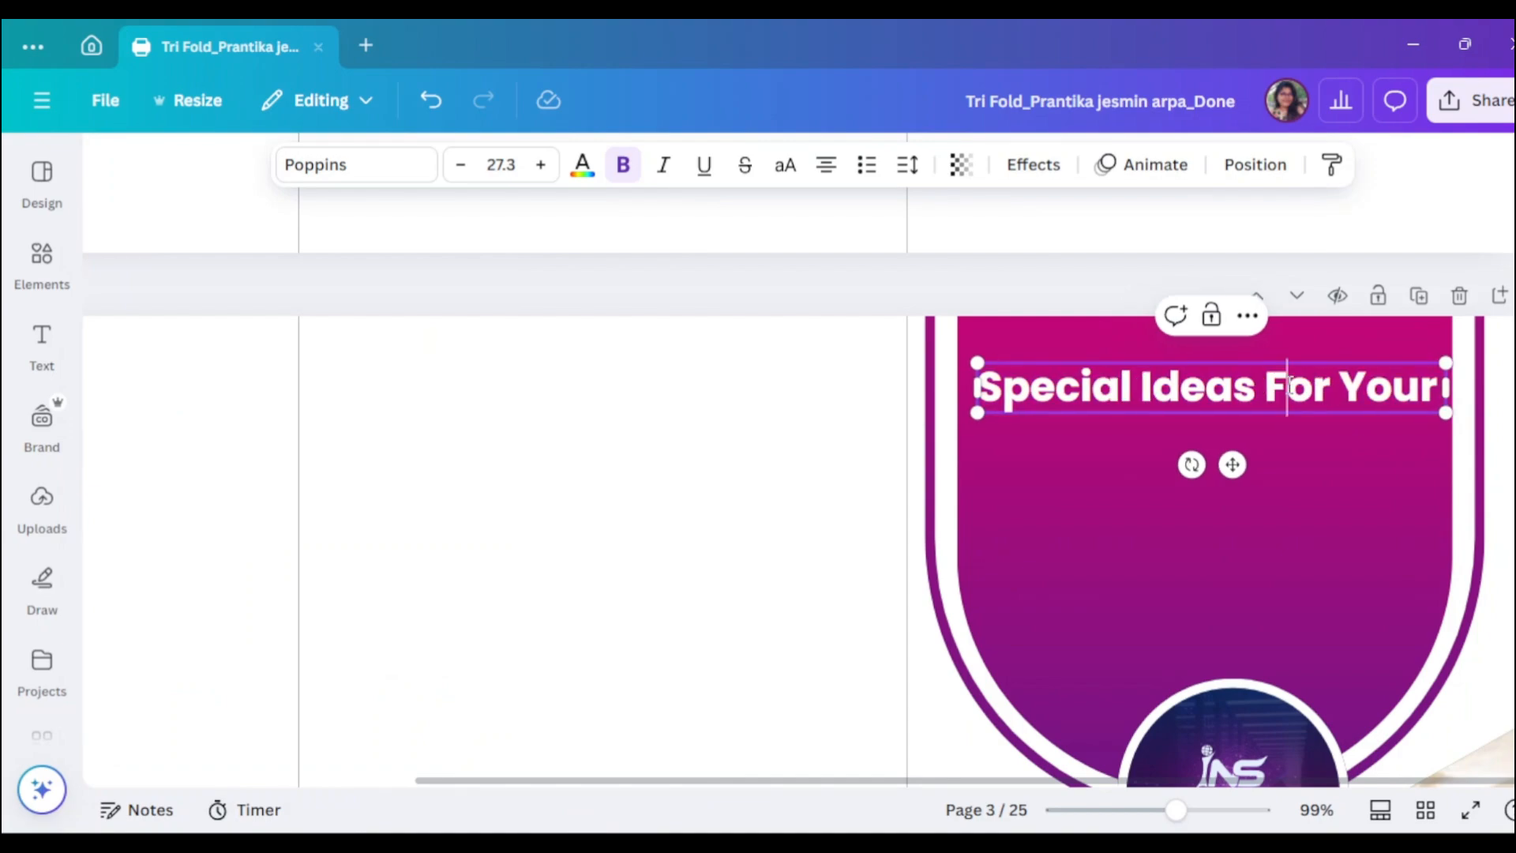
{"action": "left_click", "coordinate": [1507, 511]}
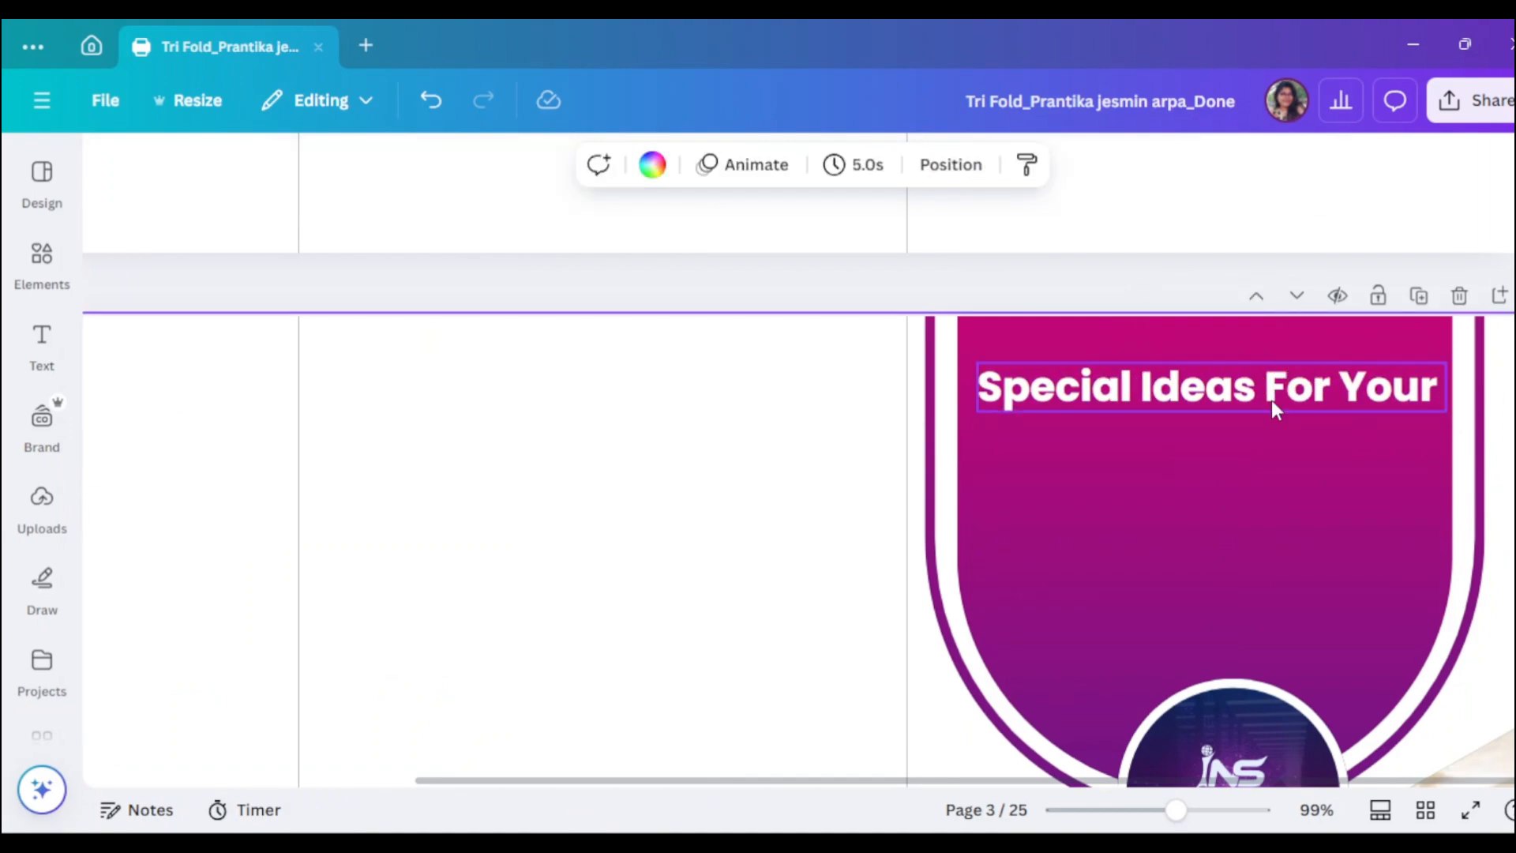
- Duplicate the heading below it as 'BUSINESS' in all caps at size 37.3
{"action": "left_click_drag", "start_coordinate": [1249, 395], "coordinate": [1249, 456]}
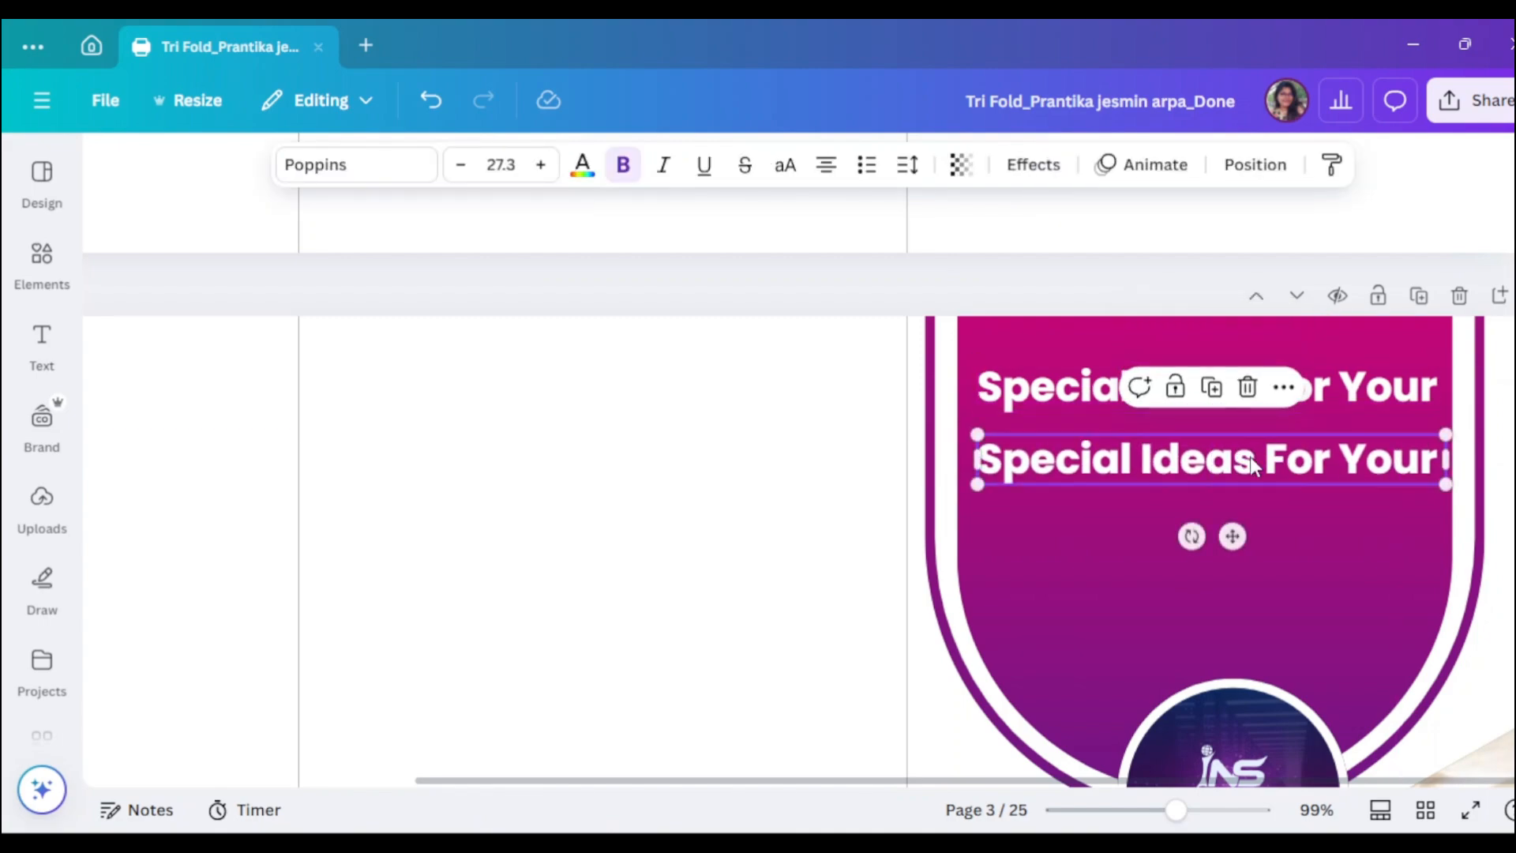
{"action": "double_click", "coordinate": [1251, 458]}
{"action": "type", "text": "Busi"}
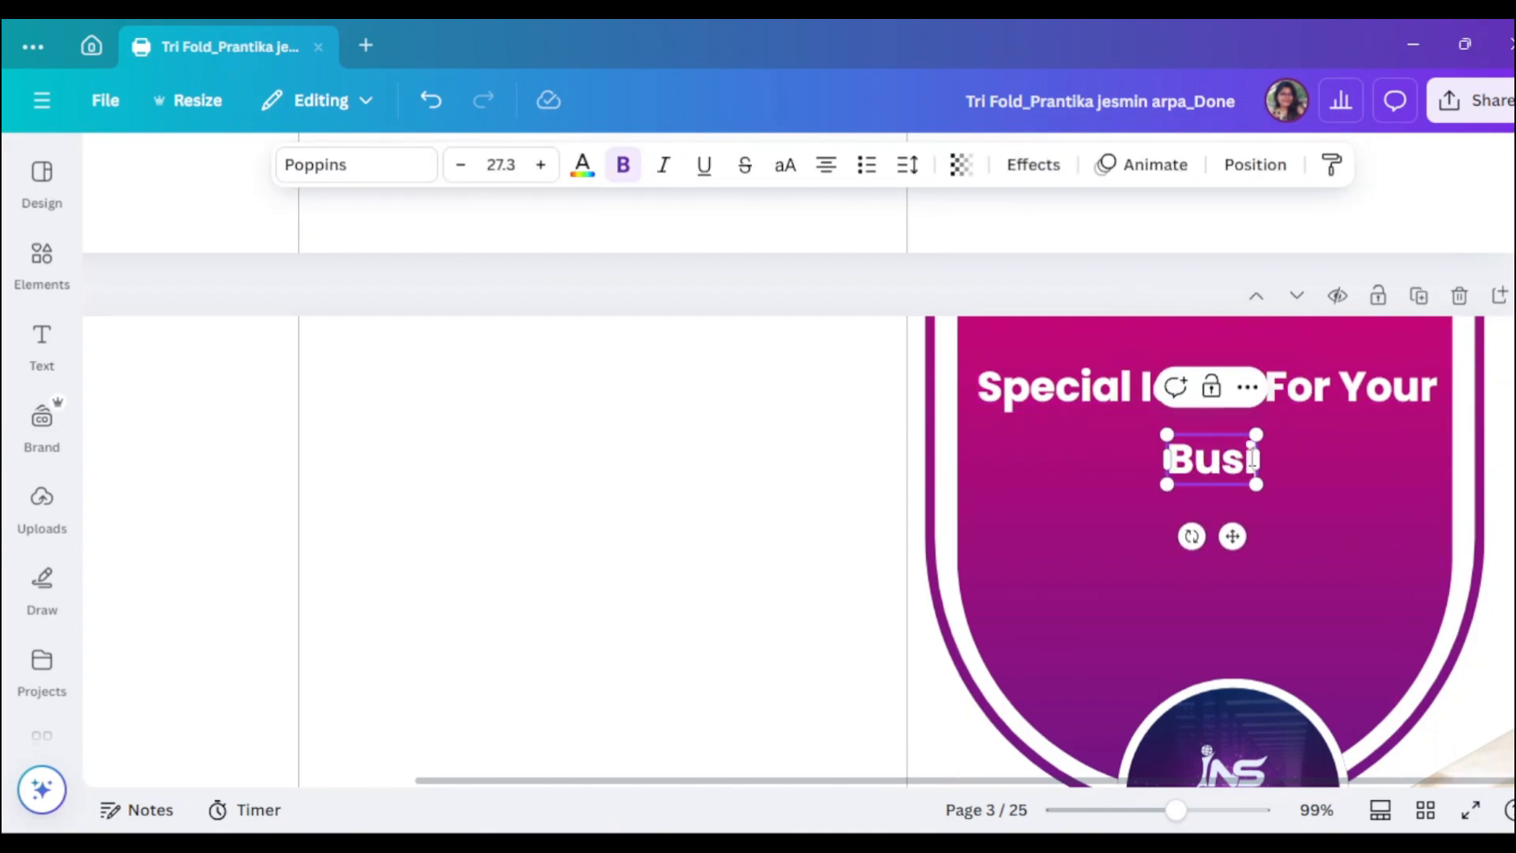
{"action": "type", "text": "ness"}
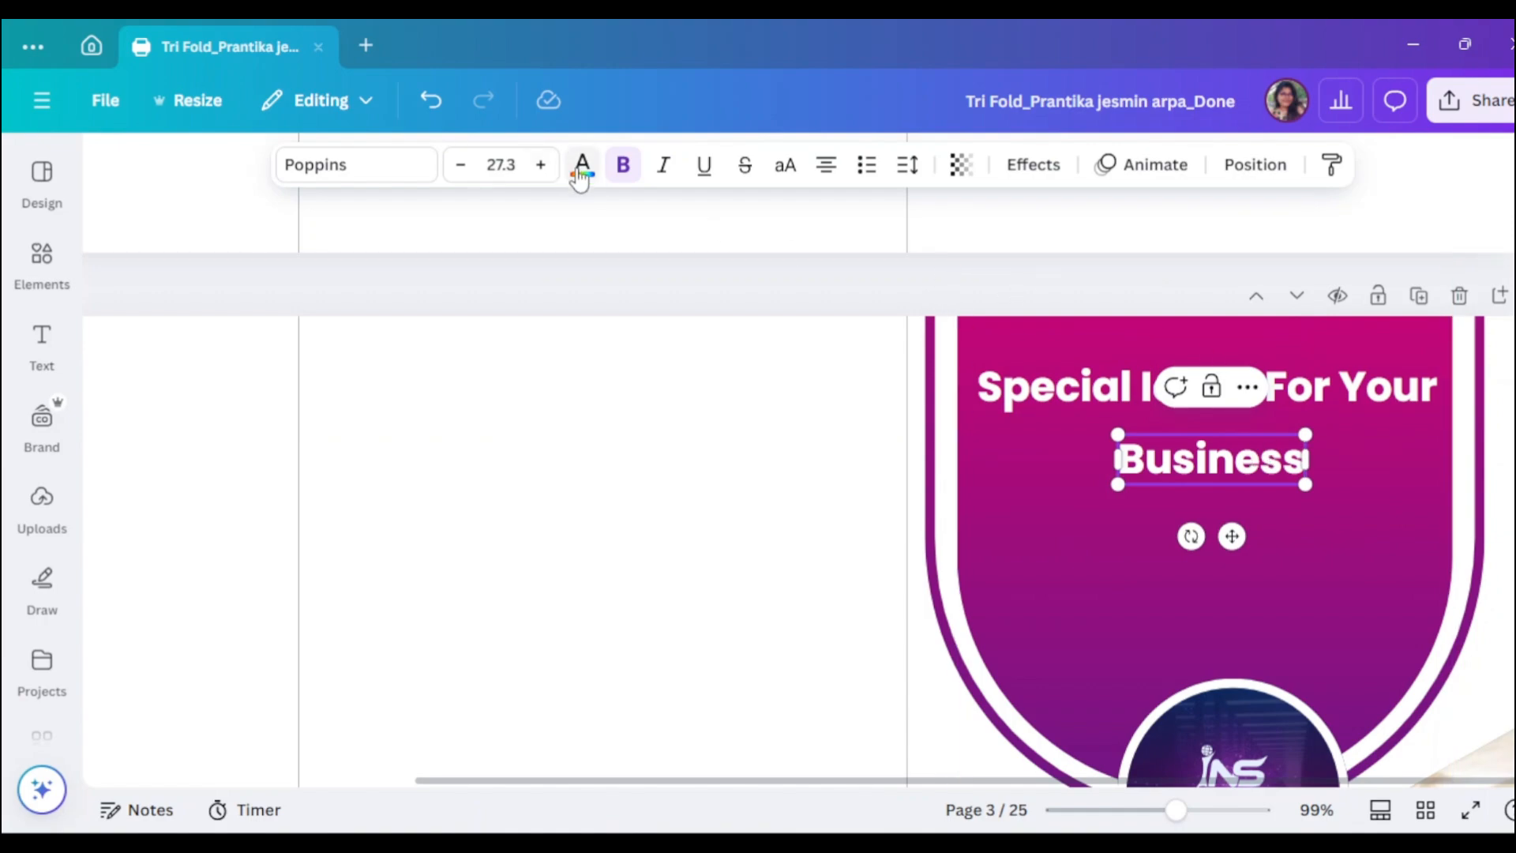
{"action": "left_click", "coordinate": [541, 165]}
{"action": "left_click", "coordinate": [540, 165]}
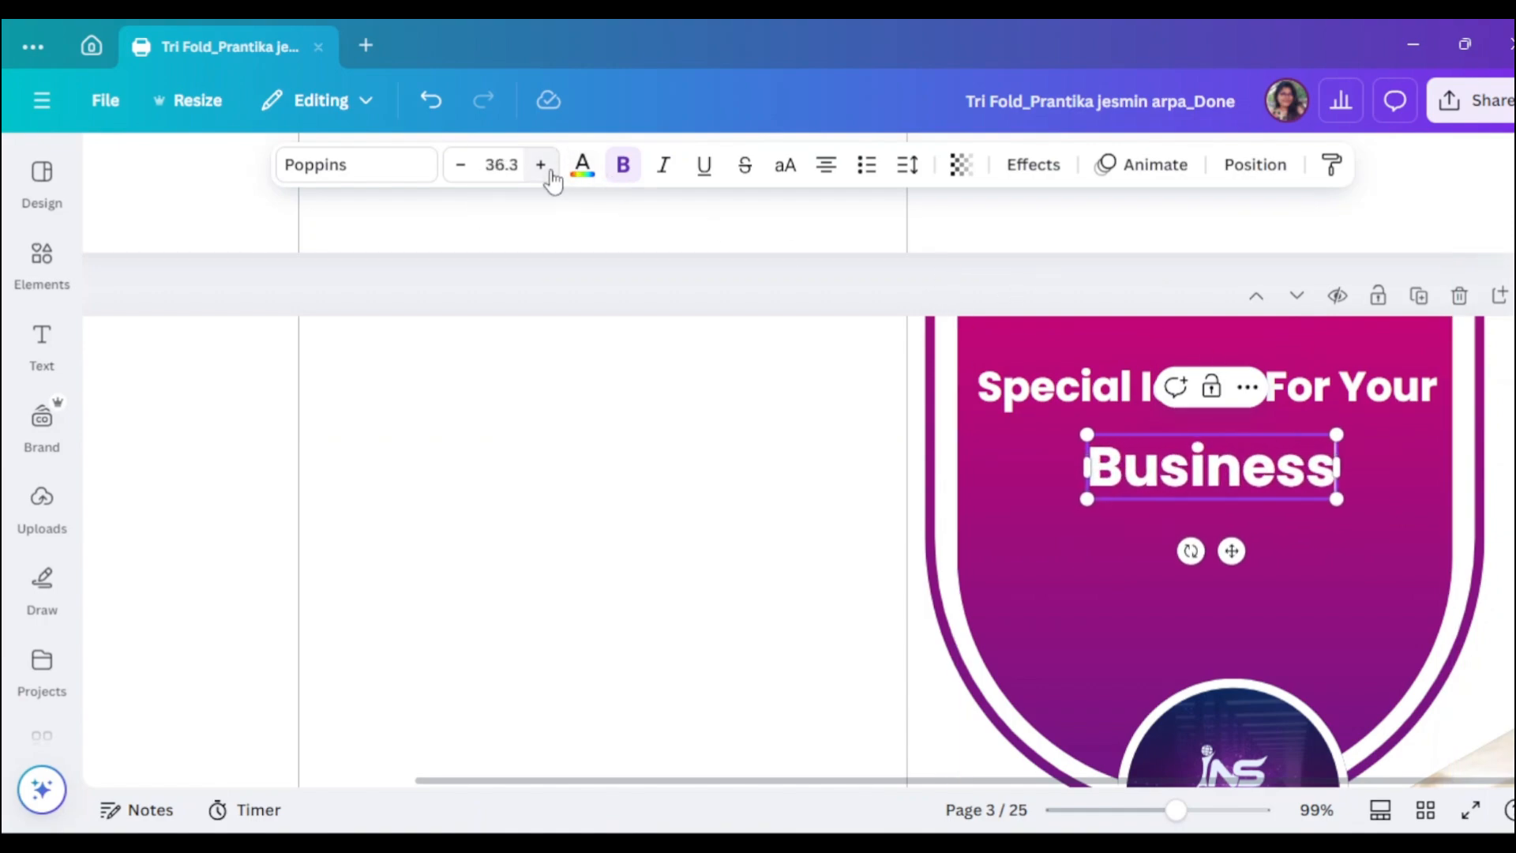
{"action": "left_click", "coordinate": [541, 165]}
{"action": "left_click", "coordinate": [787, 183]}
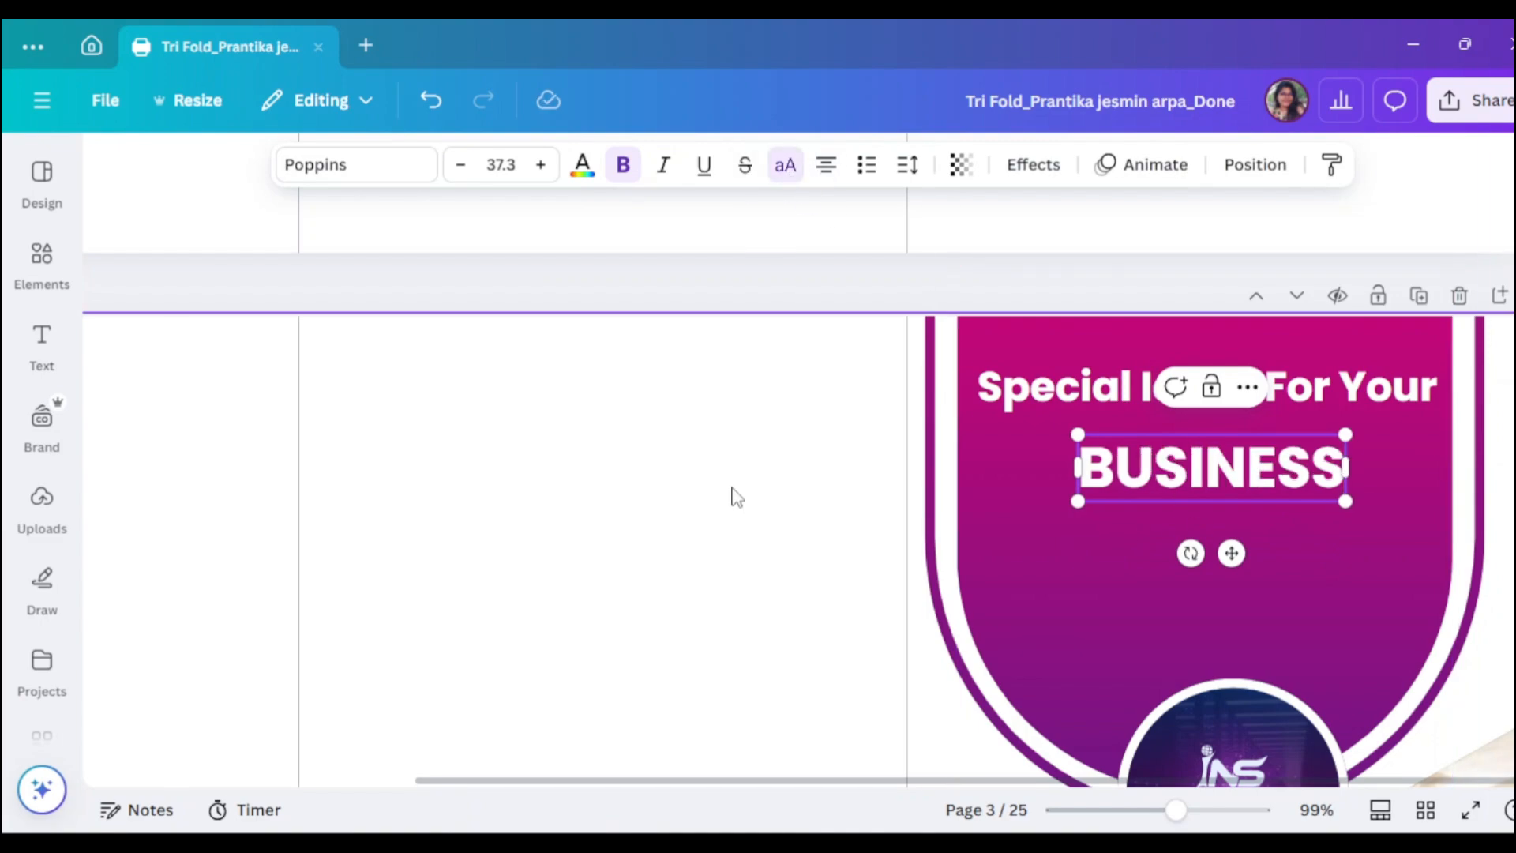
{"action": "left_click_drag", "start_coordinate": [1207, 478], "coordinate": [1207, 468]}
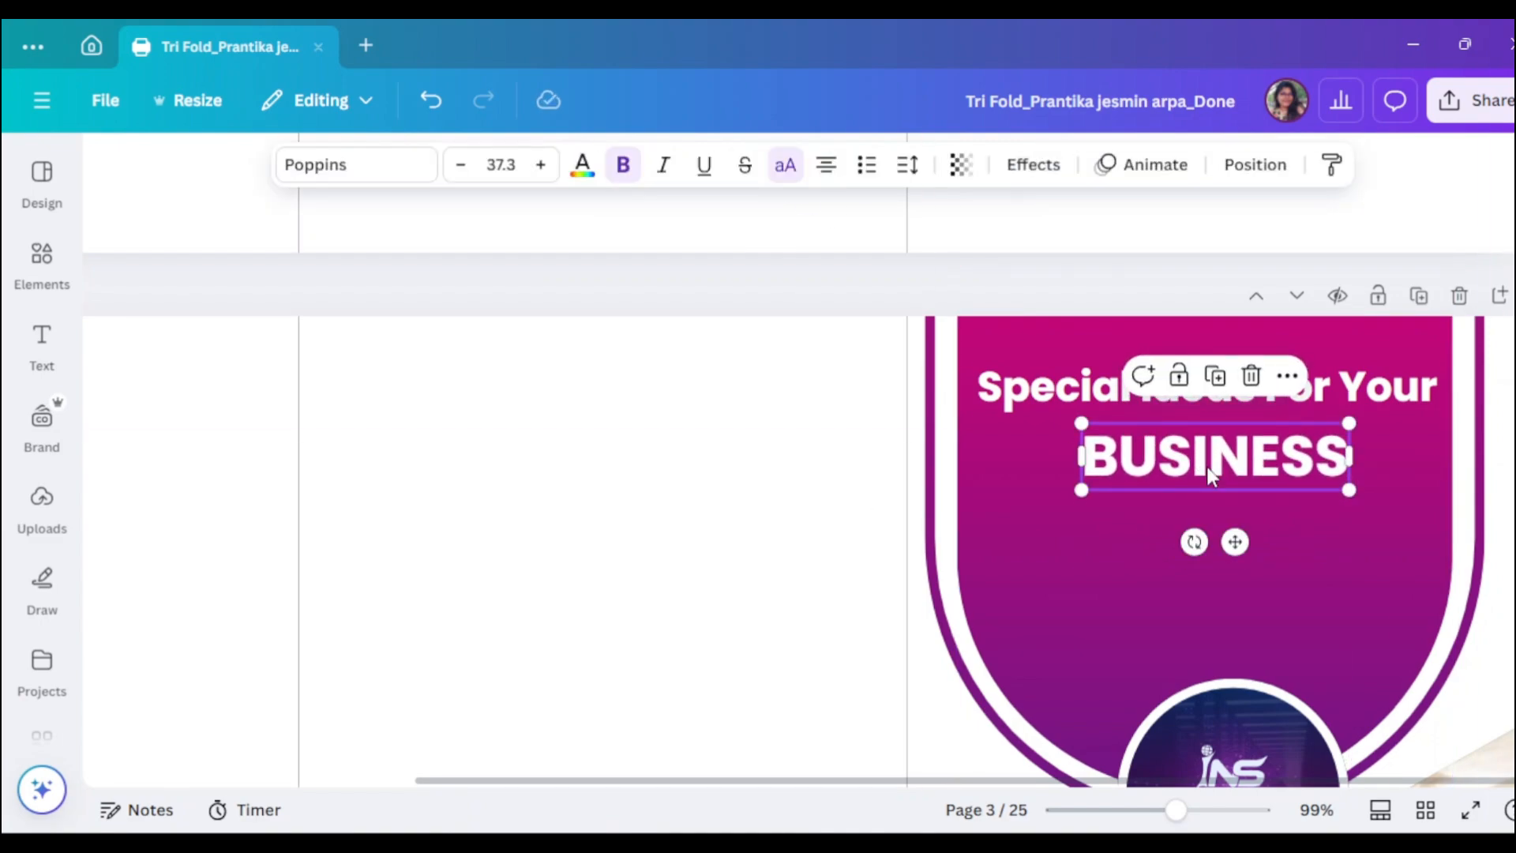
{"action": "scroll", "coordinate": [1247, 466], "scroll_direction": "down", "scroll_amount": 2}
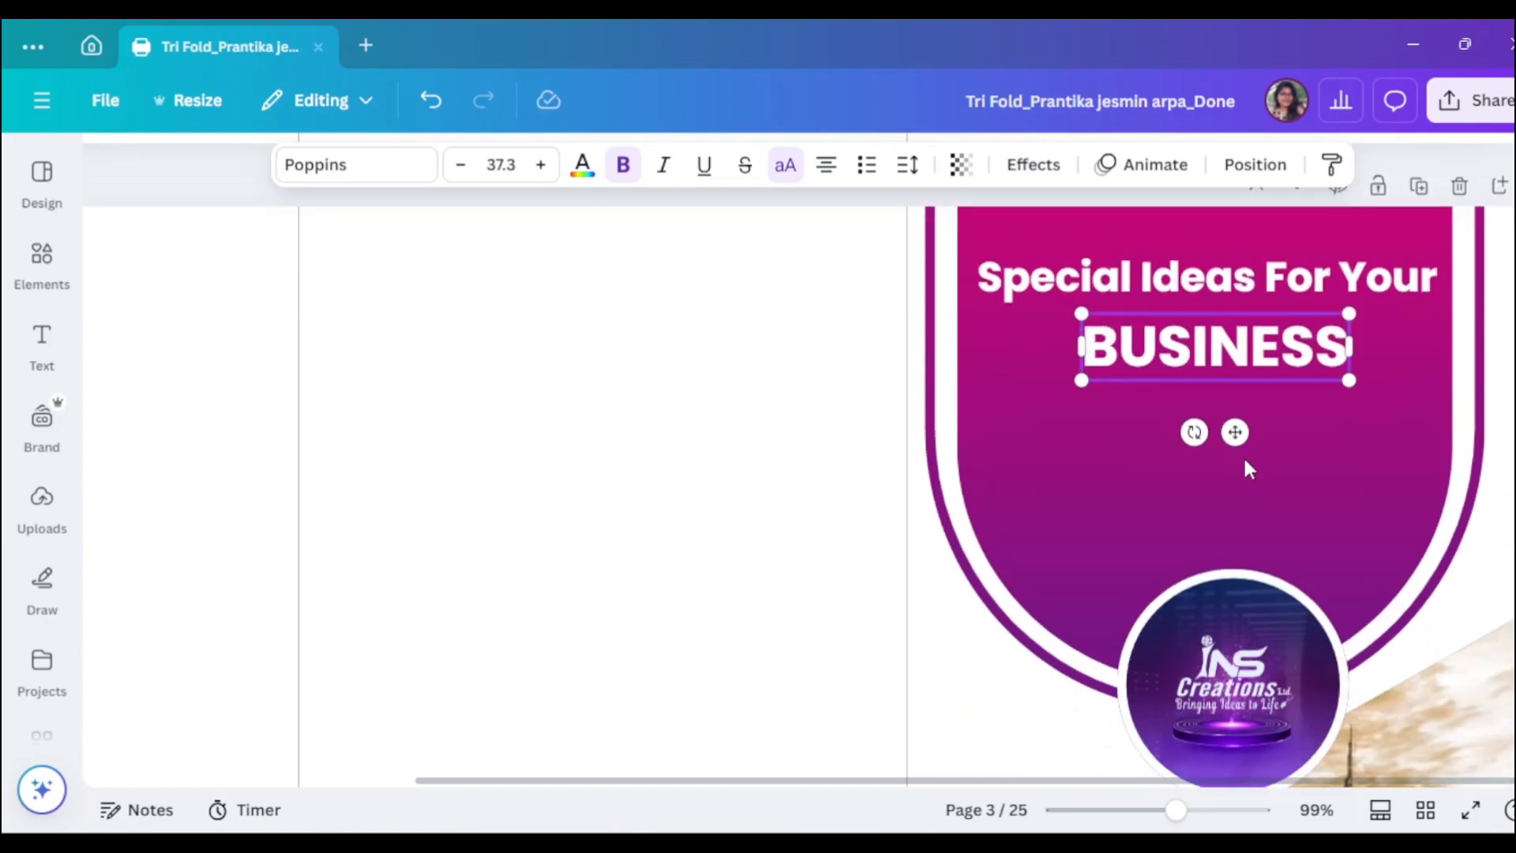
{"action": "left_click", "coordinate": [1072, 274]}
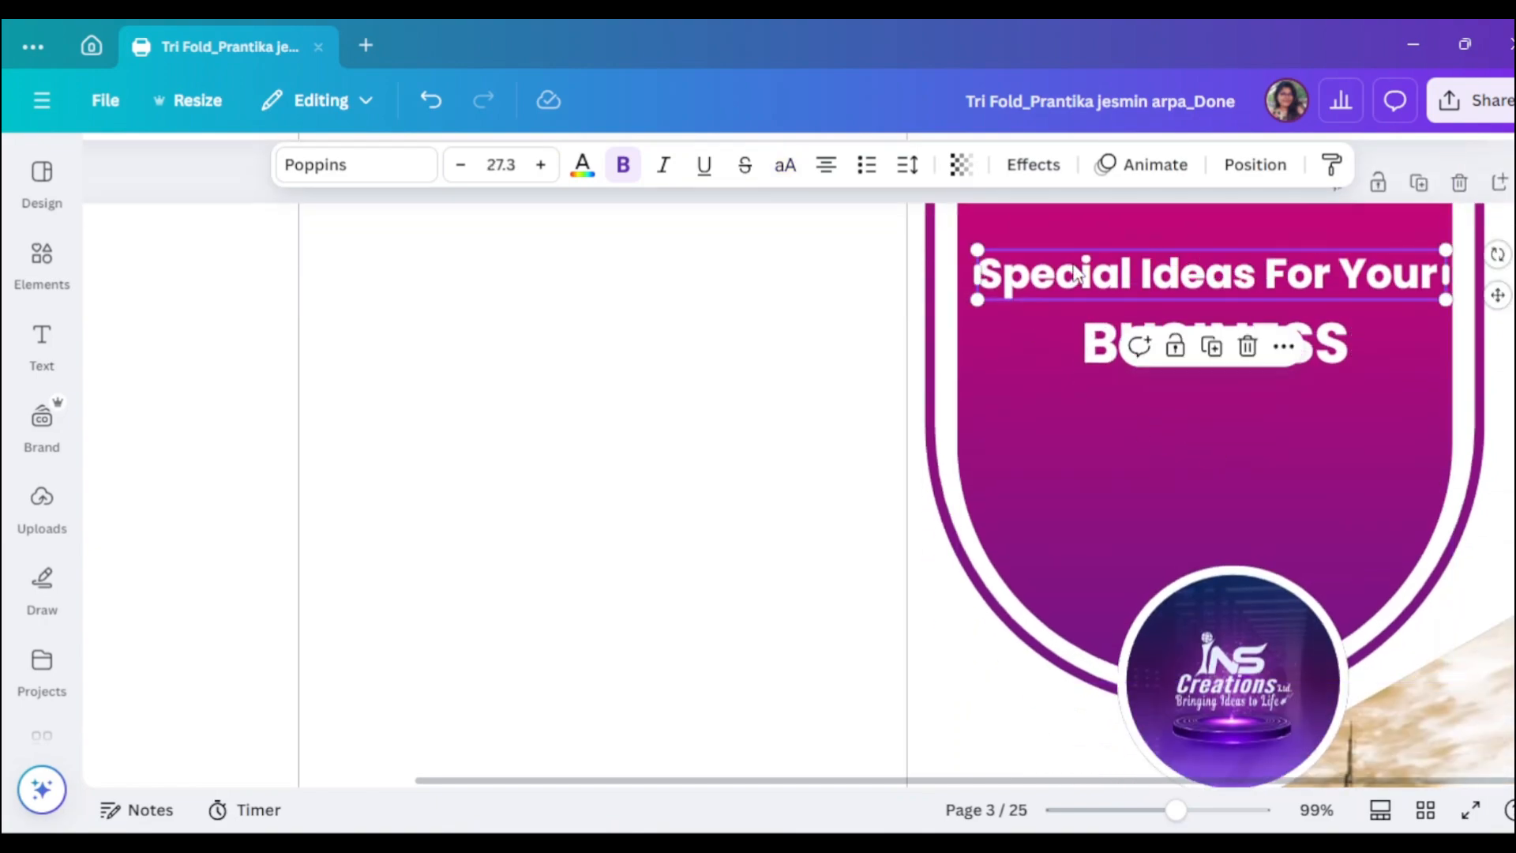
- Copy the heading below BUSINESS, unbold it, and paste in the long body paragraph
{"action": "left_click_drag", "start_coordinate": [1074, 274], "coordinate": [1074, 433]}
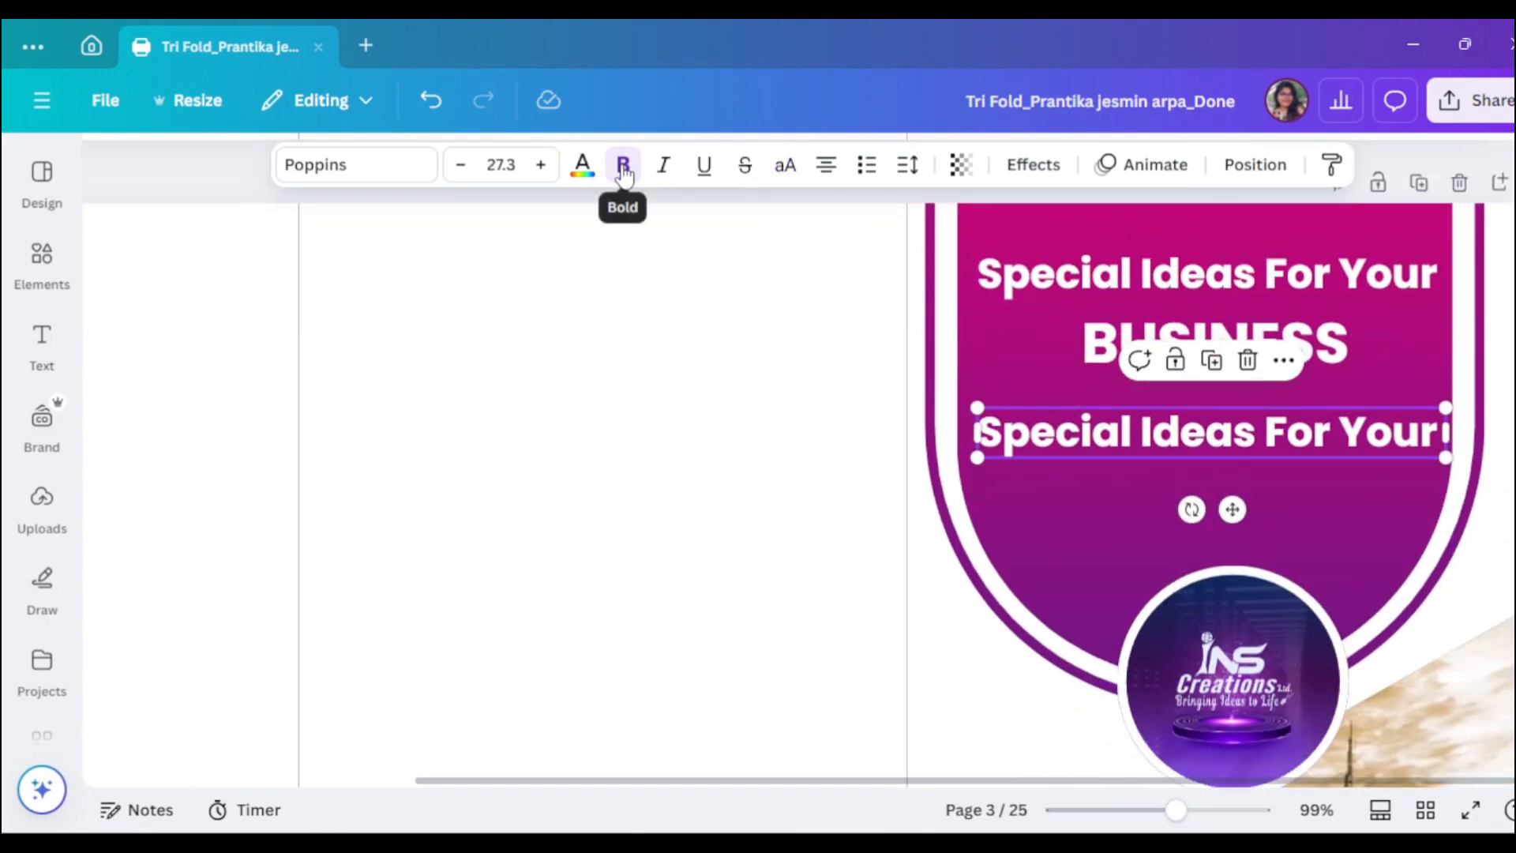
{"action": "left_click", "coordinate": [623, 169]}
{"action": "double_click", "coordinate": [1201, 432]}
{"action": "key", "text": "ctrl+v"}
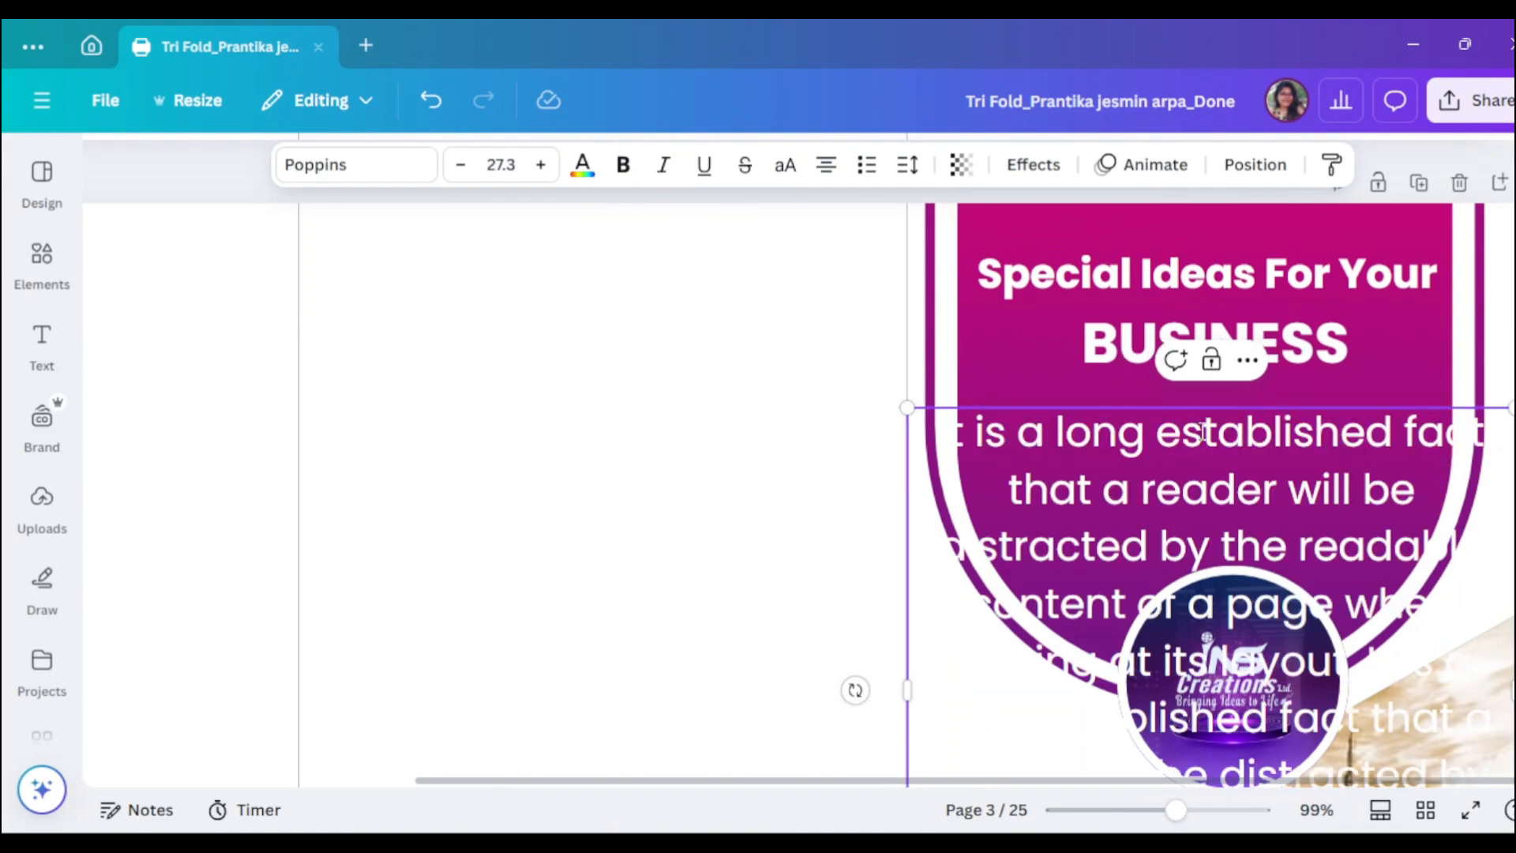
- Set the paragraph to size 10, narrow and centre it, and justify it
{"action": "left_click", "coordinate": [497, 164]}
{"action": "triple_click", "coordinate": [1098, 446]}
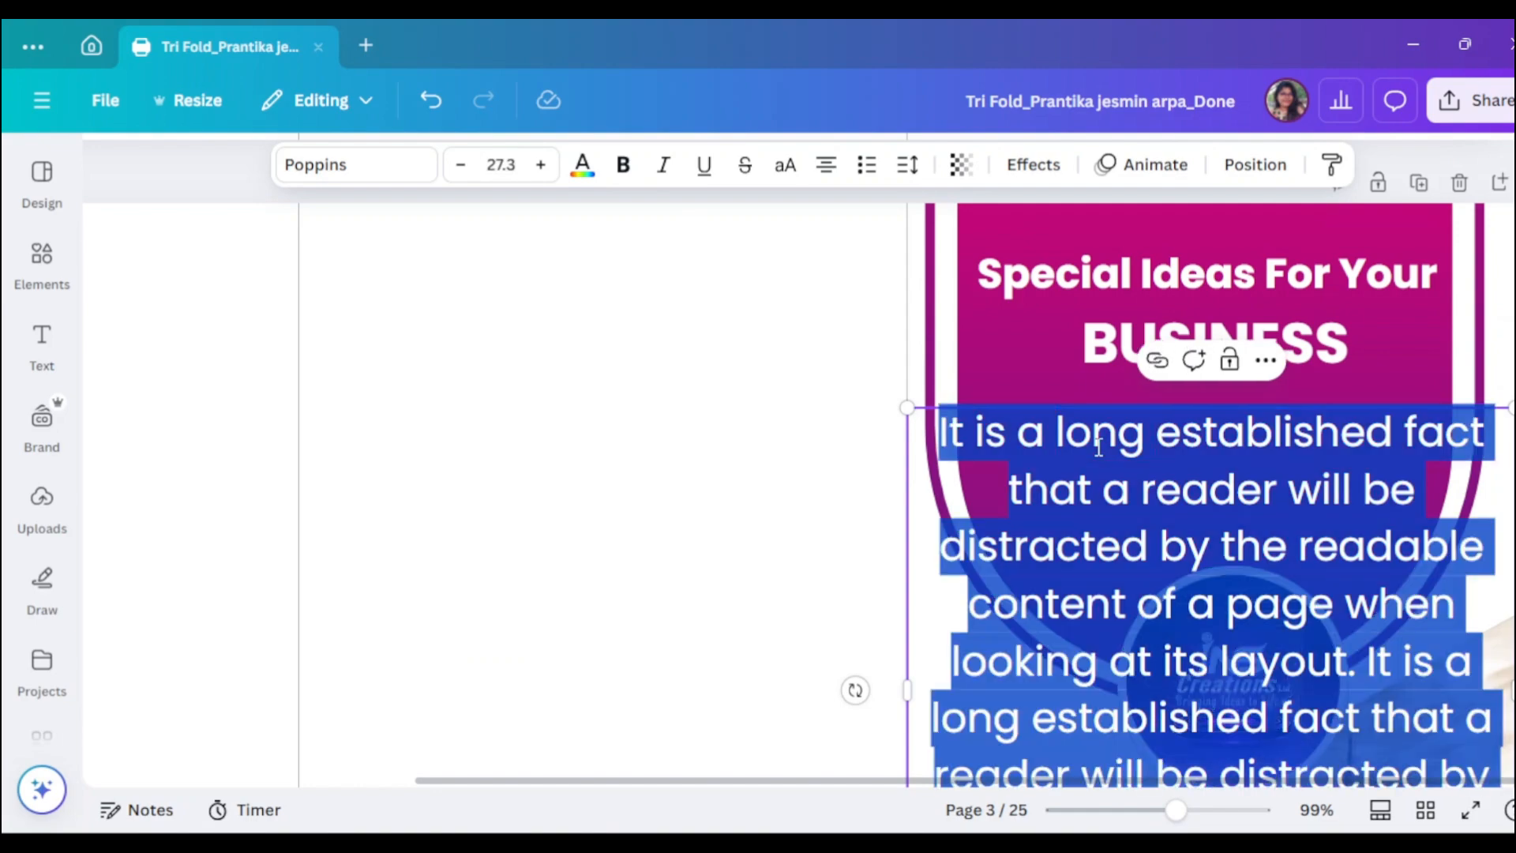
{"action": "left_click", "coordinate": [514, 166]}
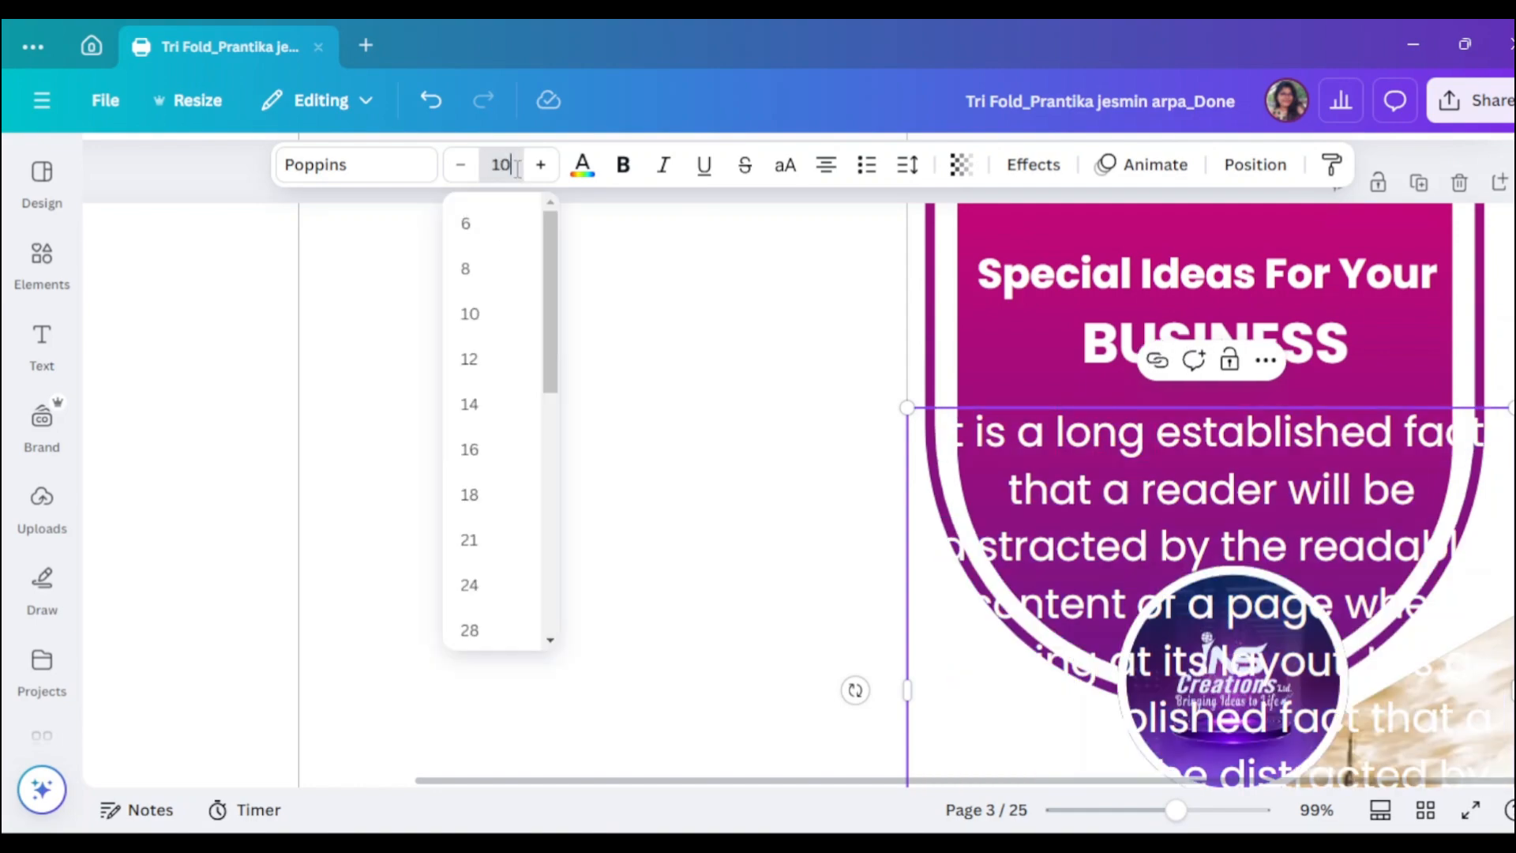
{"action": "type", "text": "10"}
{"action": "key", "text": "Return"}
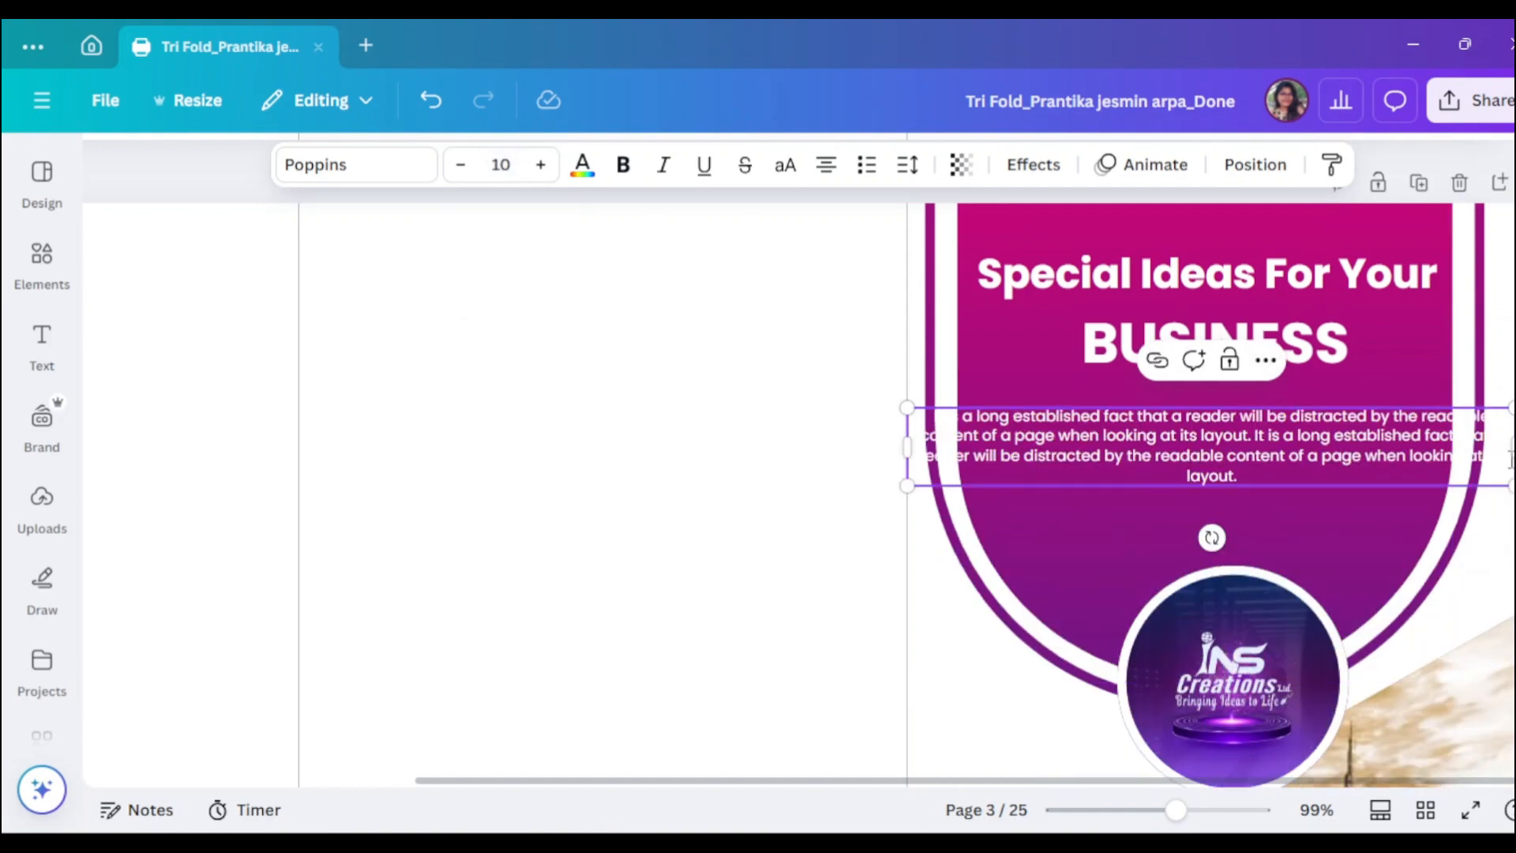
{"action": "left_click_drag", "start_coordinate": [1511, 447], "coordinate": [1270, 477]}
{"action": "left_click_drag", "start_coordinate": [1121, 486], "coordinate": [1248, 484]}
{"action": "left_click", "coordinate": [826, 164]}
{"action": "left_click", "coordinate": [826, 164]}
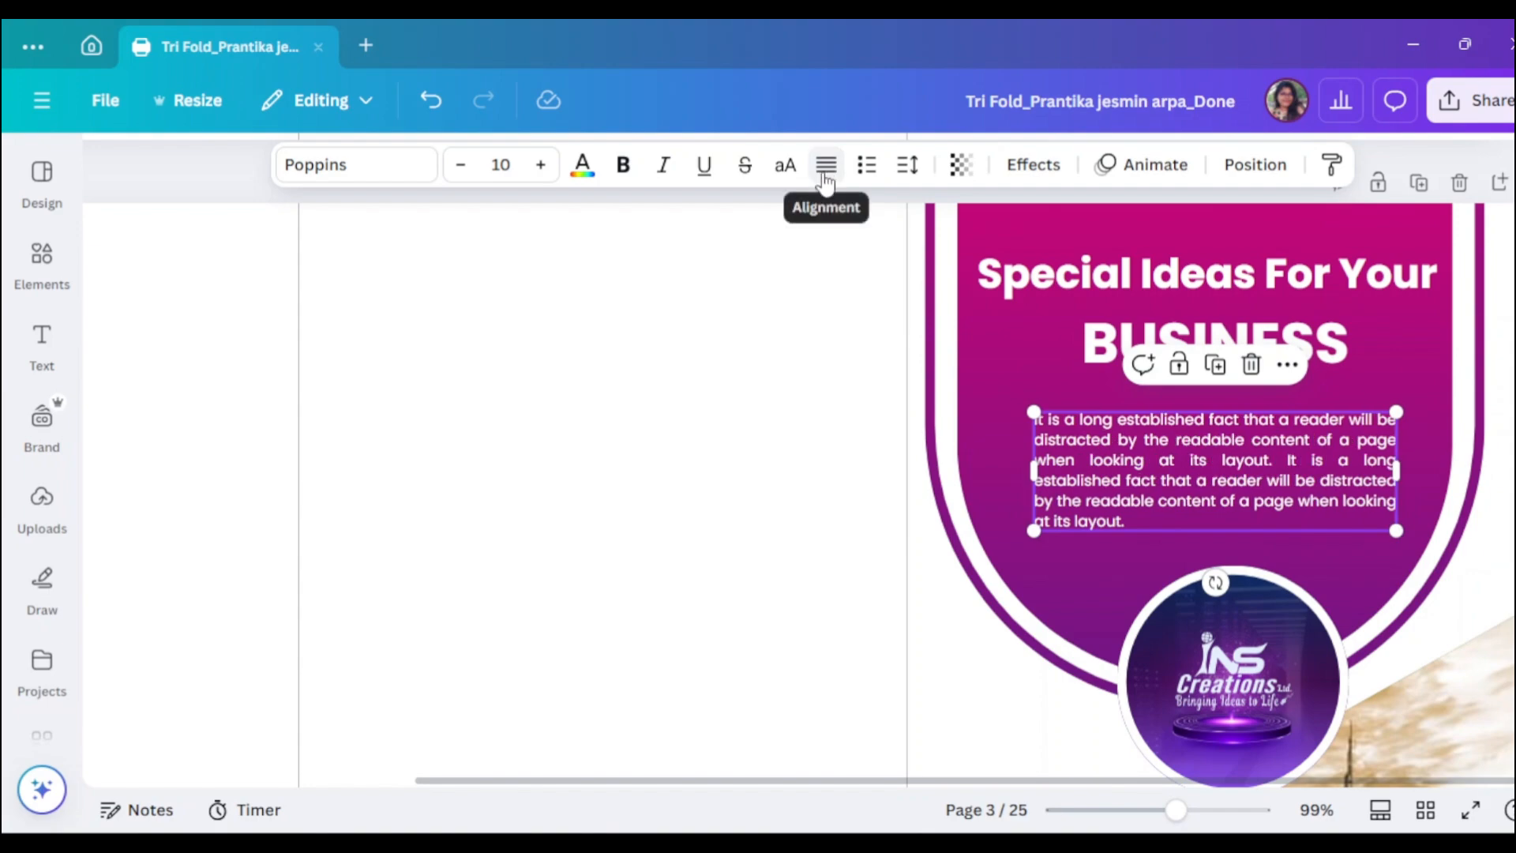
- Fine-tune the paragraph's width and position to fit inside the magenta shield
{"action": "left_click", "coordinate": [515, 433]}
{"action": "left_click", "coordinate": [1227, 499]}
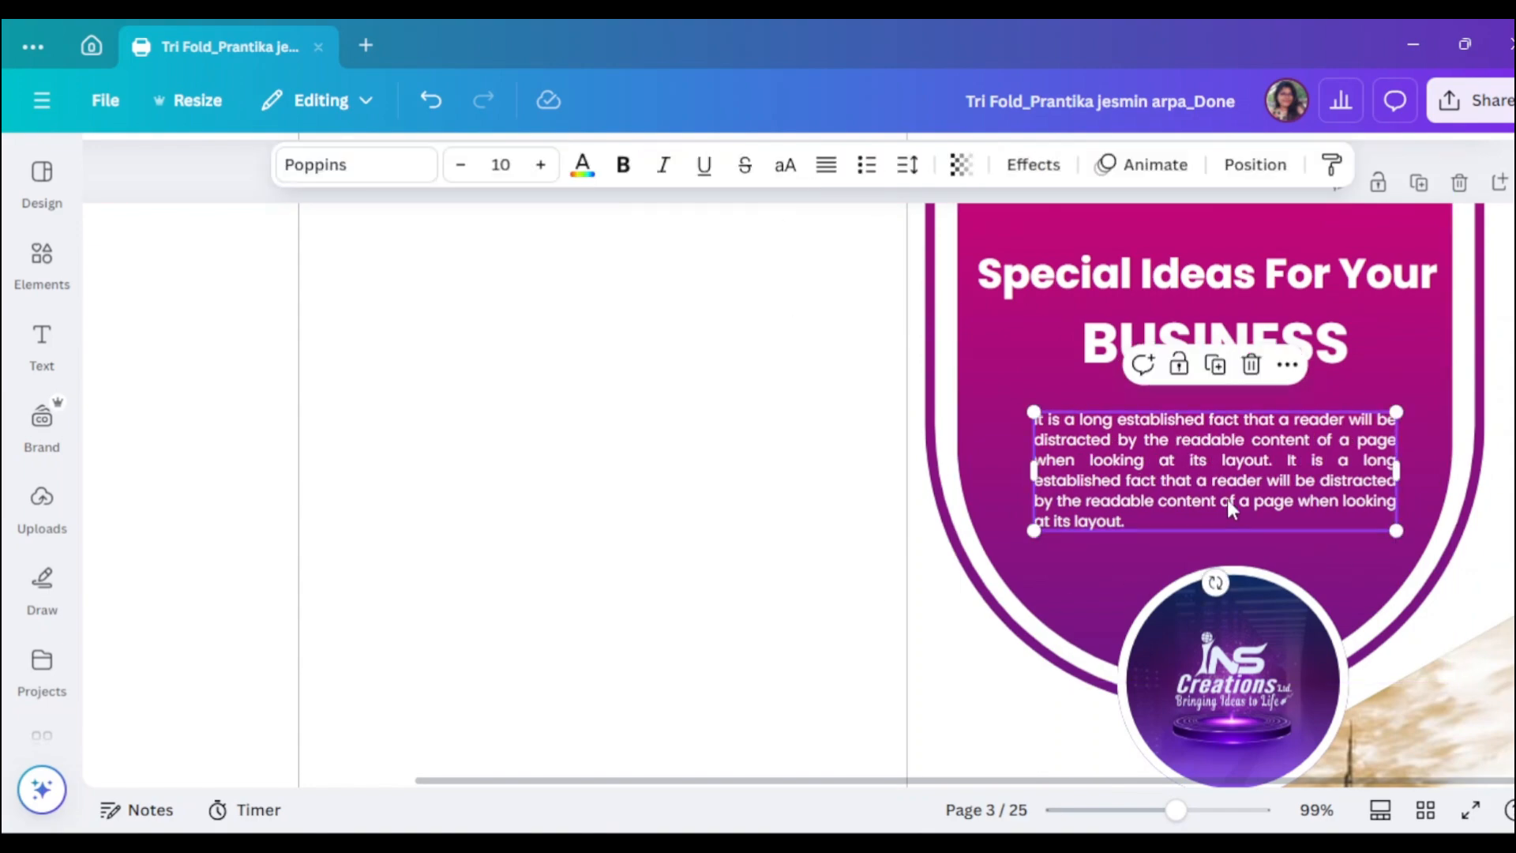
{"action": "left_click_drag", "start_coordinate": [1214, 499], "coordinate": [1210, 502]}
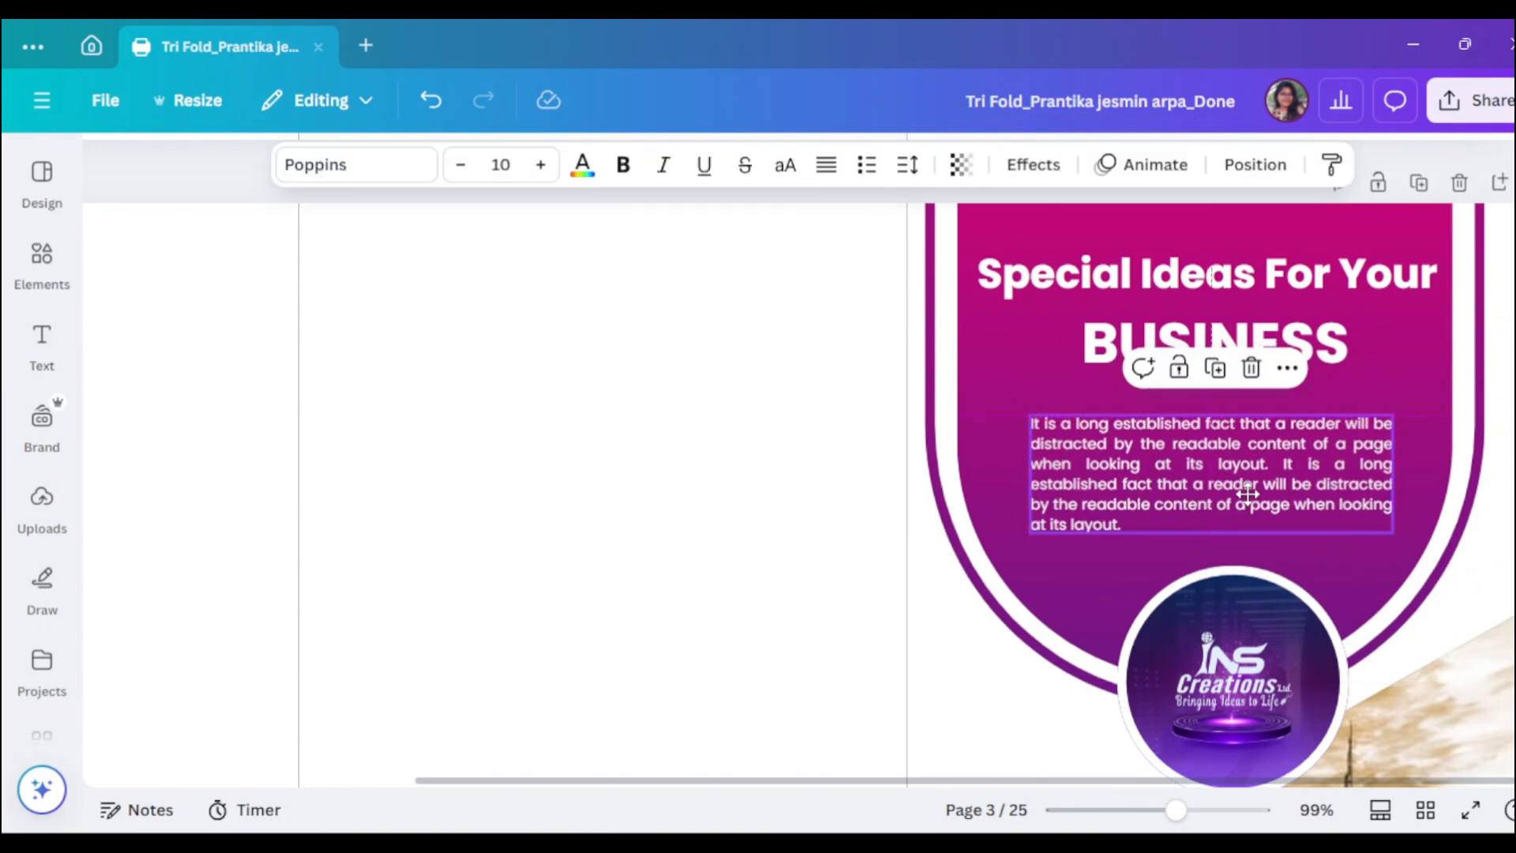
{"action": "left_click", "coordinate": [1386, 475]}
{"action": "mouse_move", "coordinate": [1395, 475]}
{"action": "left_mouse_down"}
{"action": "mouse_move", "coordinate": [1452, 487]}
{"action": "mouse_move", "coordinate": [1397, 481]}
{"action": "left_mouse_up"}
{"action": "left_click", "coordinate": [758, 521]}
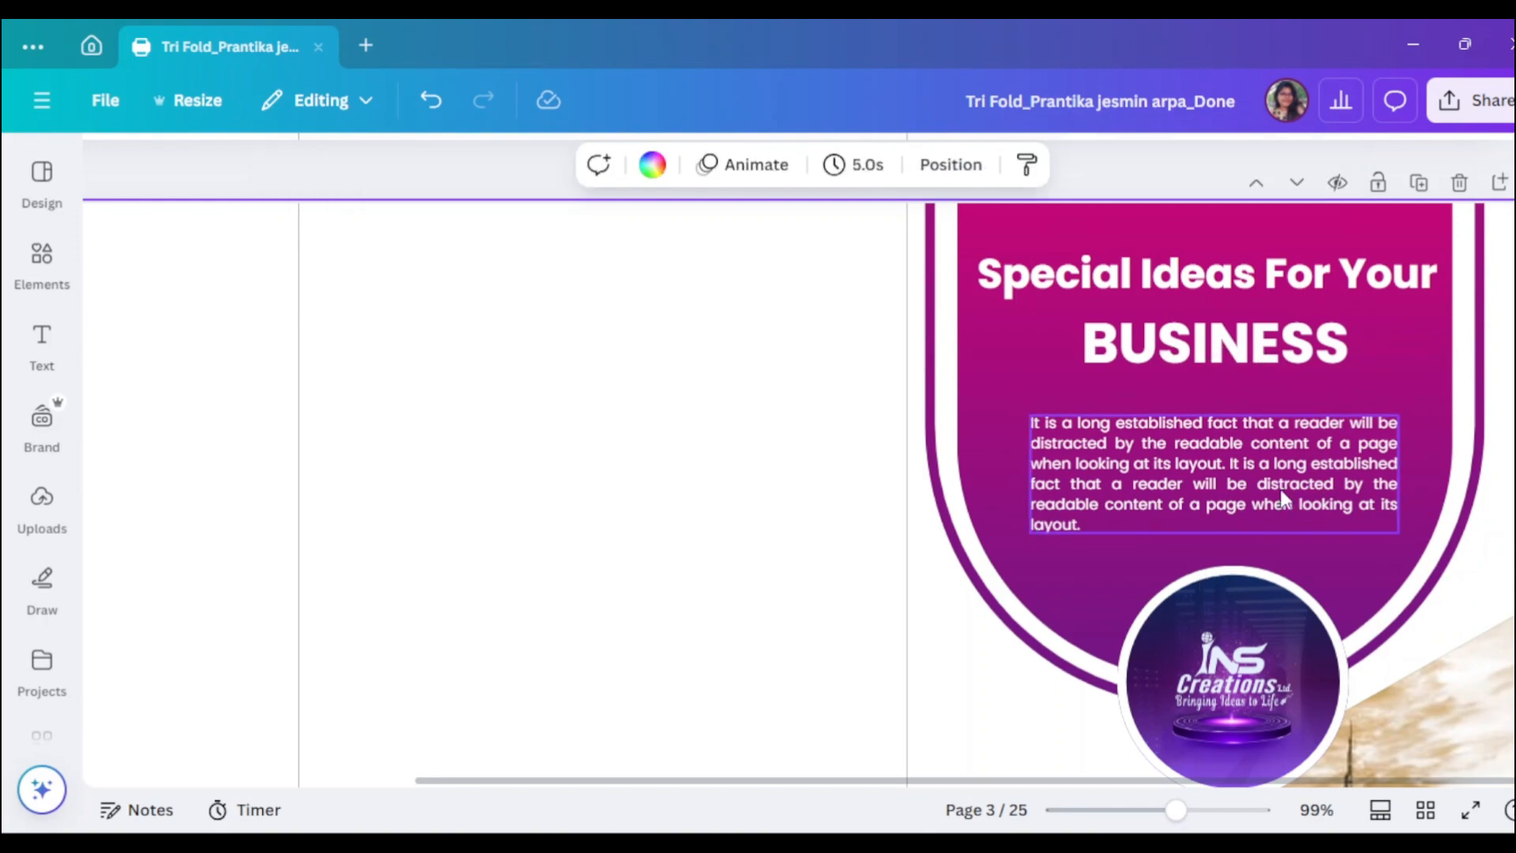
{"action": "left_click_drag", "start_coordinate": [1283, 499], "coordinate": [1275, 480]}
{"action": "left_click", "coordinate": [968, 537]}
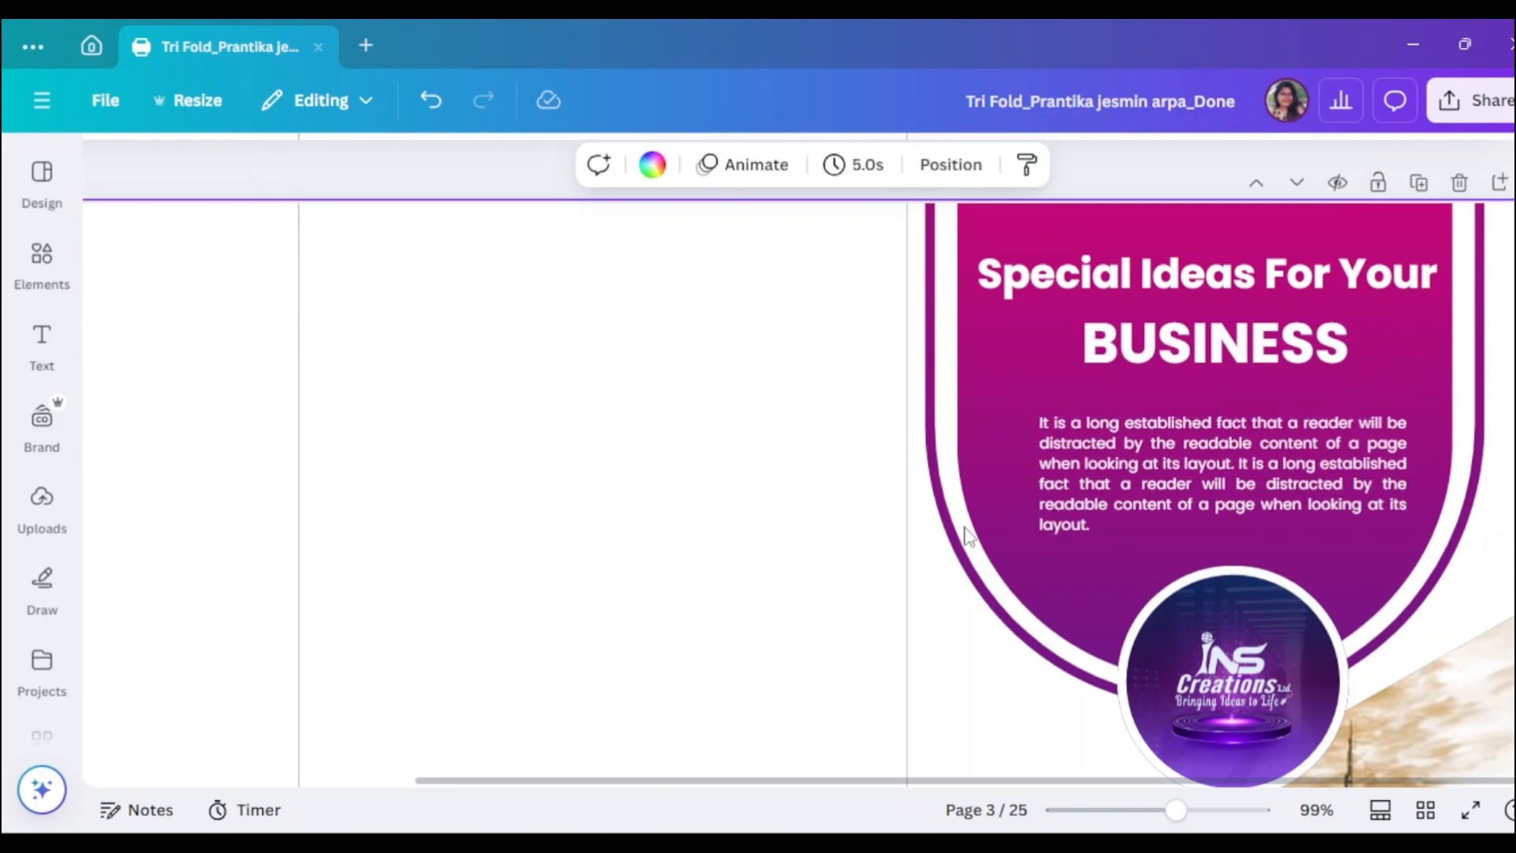
{"action": "left_click_drag", "start_coordinate": [1093, 780], "coordinate": [721, 782]}
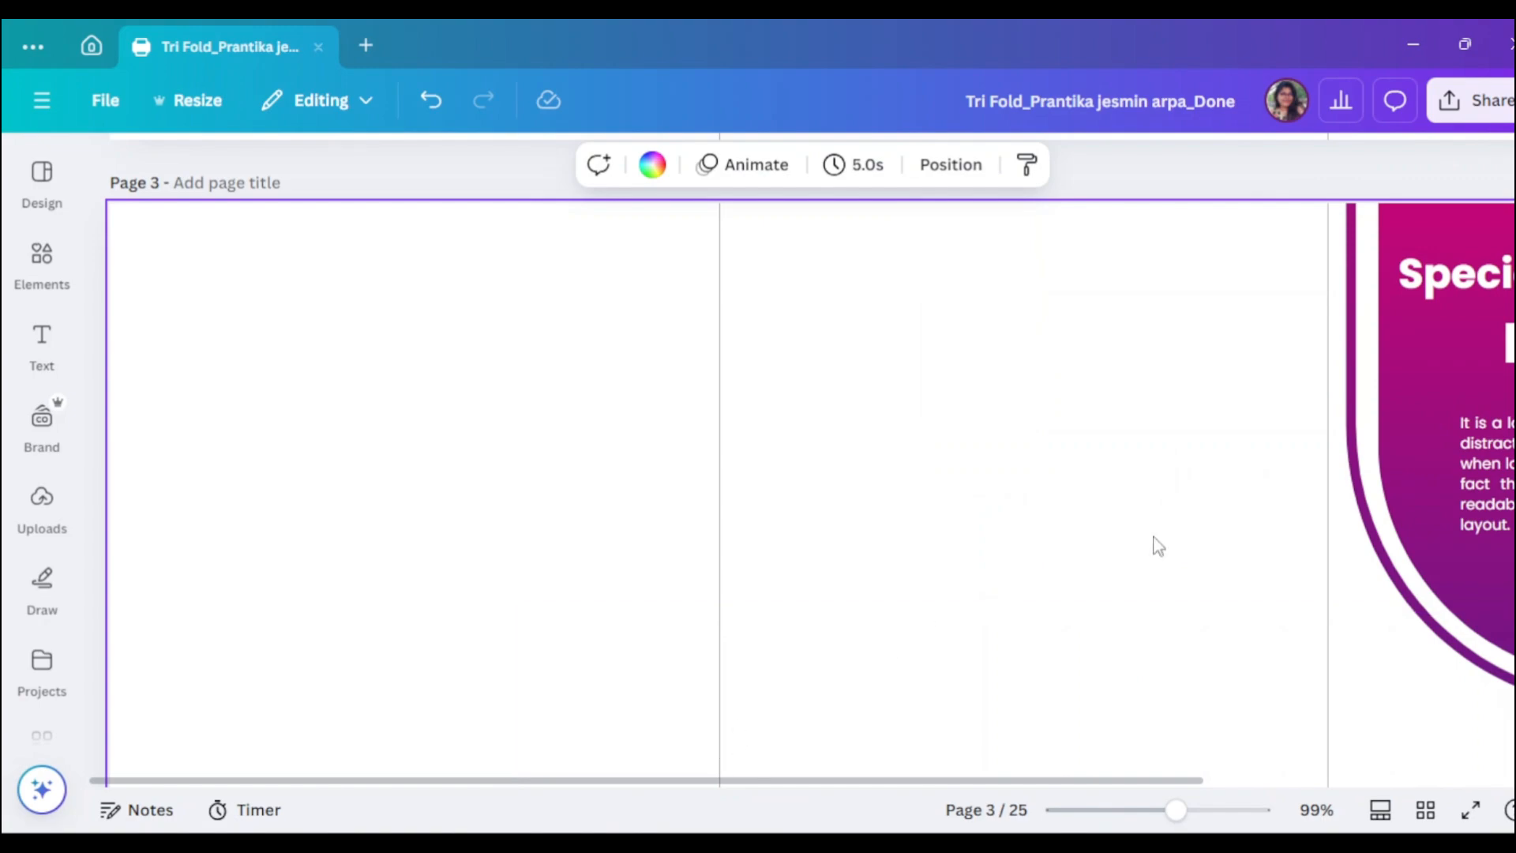
- Add the striped vertical-bars cloud frame from the Elements frame results
{"action": "left_click", "coordinate": [42, 254]}
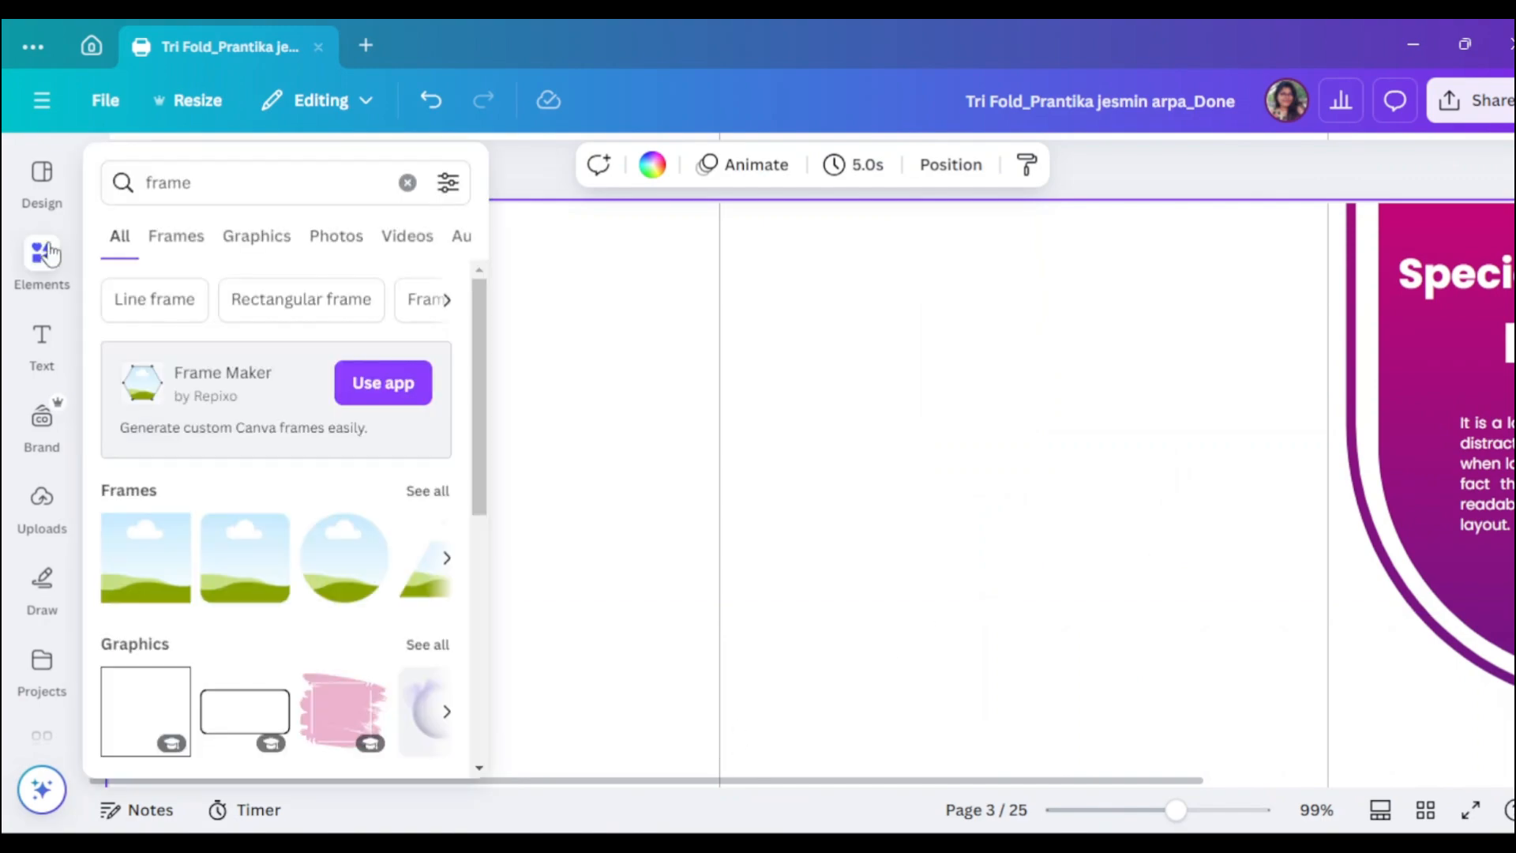
{"action": "left_click", "coordinate": [427, 480]}
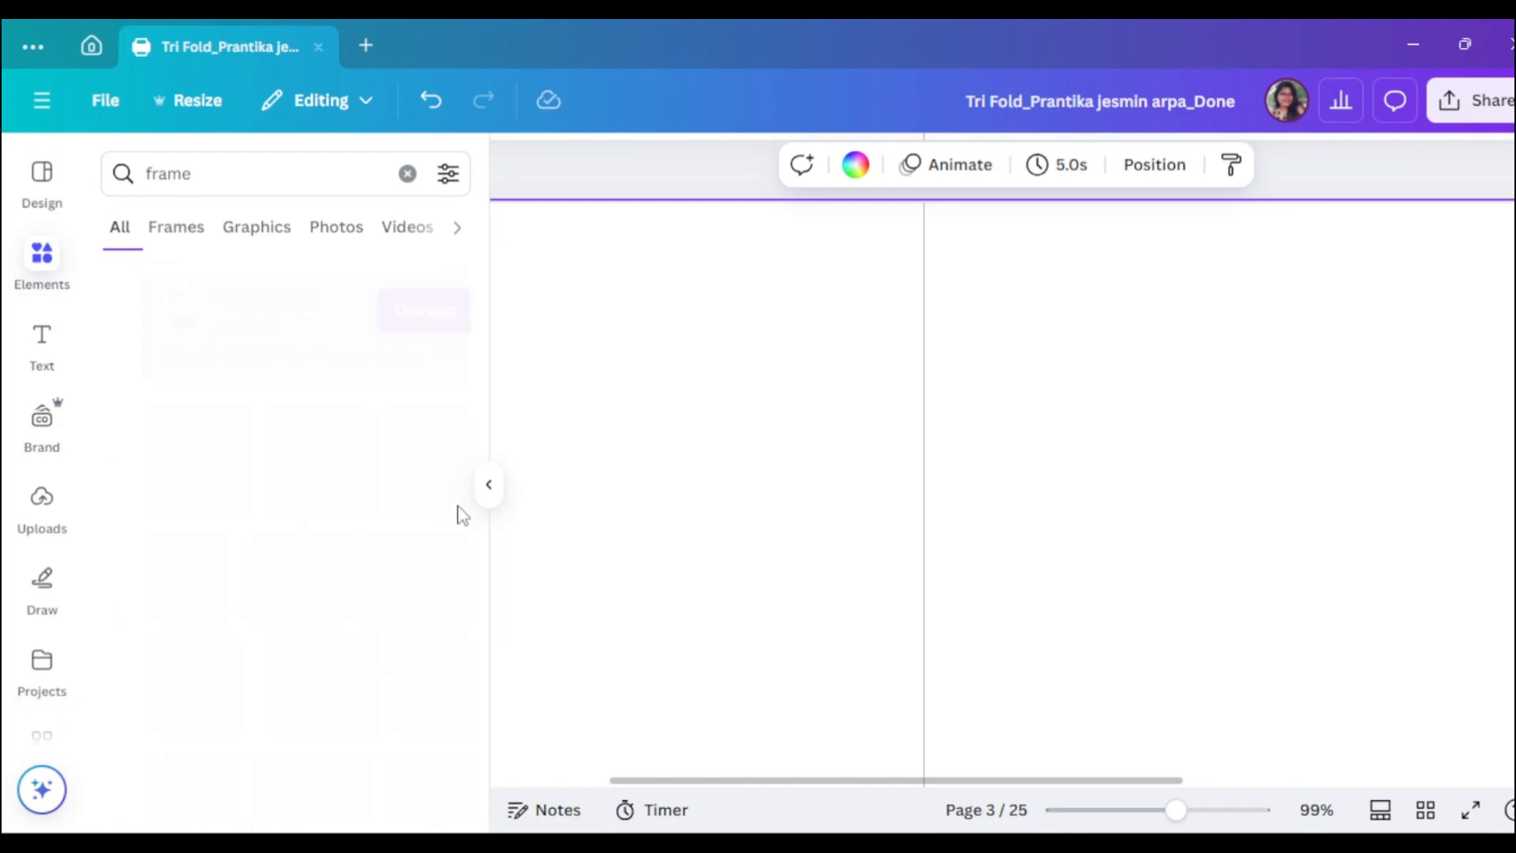
{"action": "scroll", "coordinate": [339, 623], "scroll_direction": "down", "scroll_amount": 10}
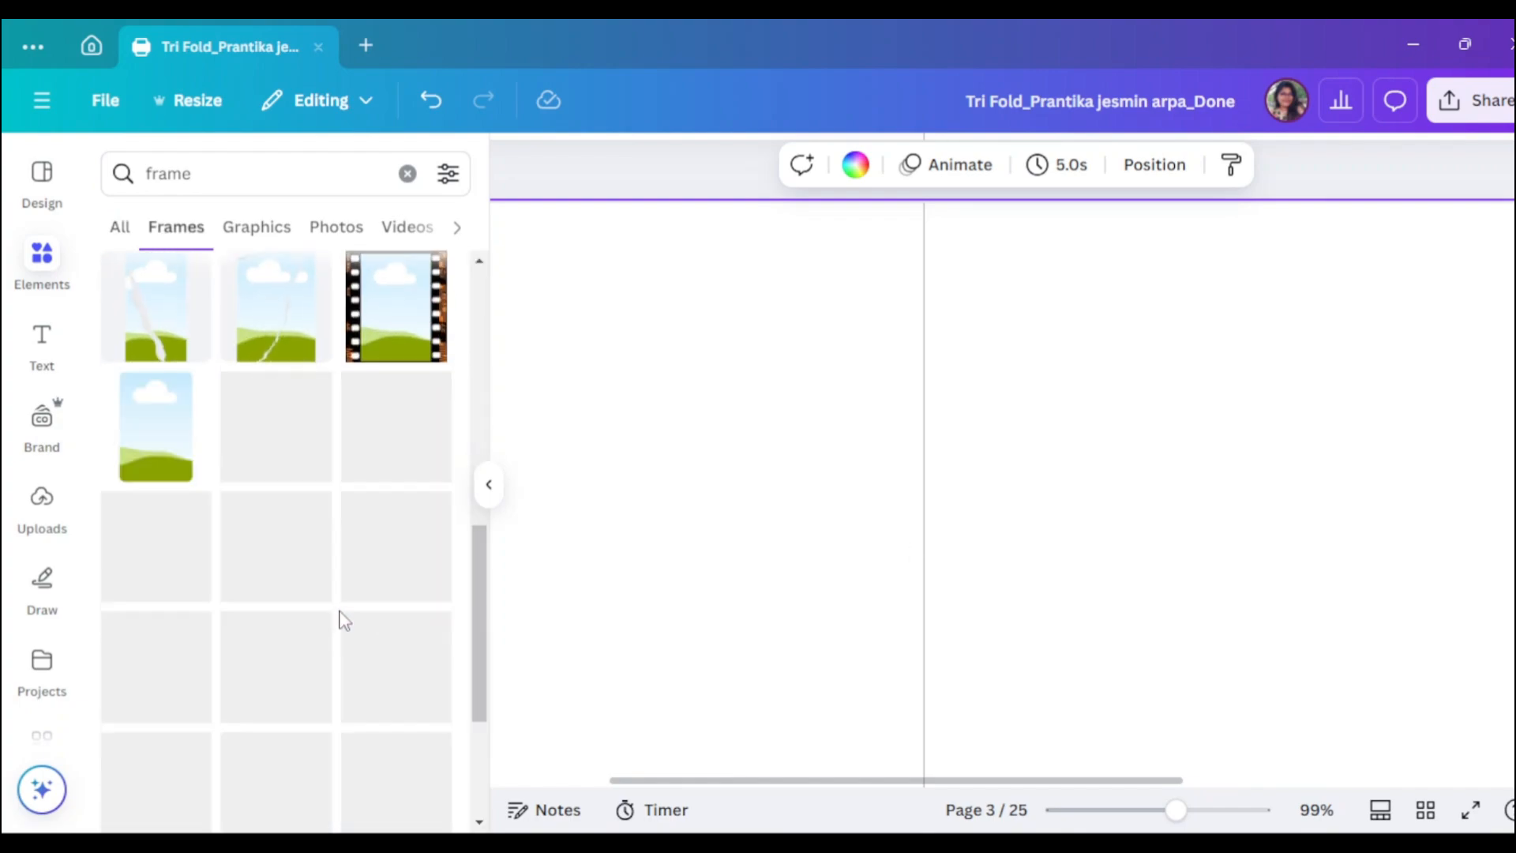
{"action": "scroll", "coordinate": [342, 620], "scroll_direction": "down", "scroll_amount": 5}
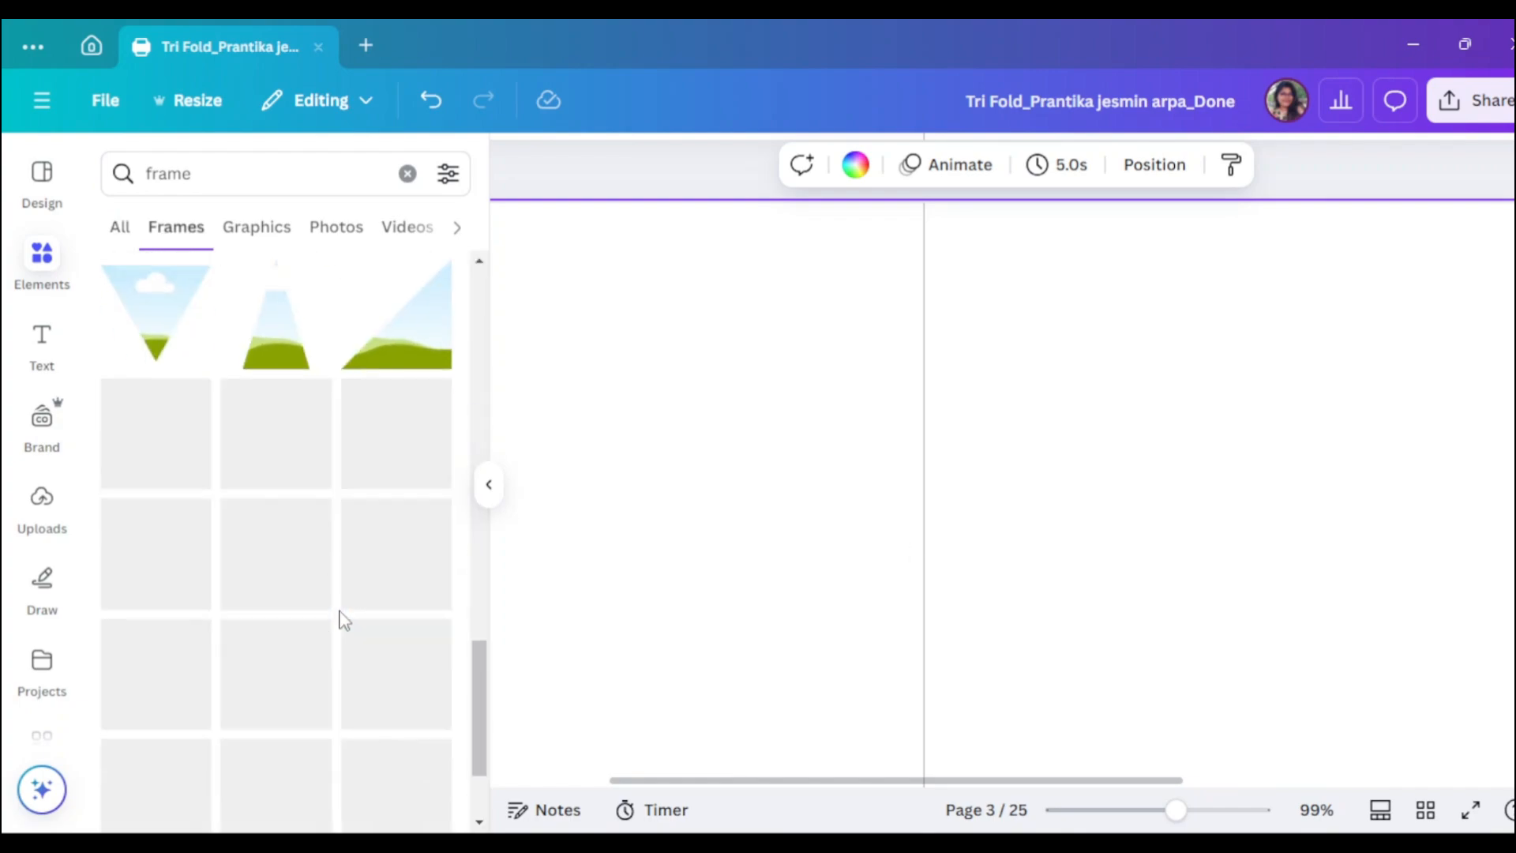
{"action": "scroll", "coordinate": [342, 619], "scroll_direction": "down", "scroll_amount": 5}
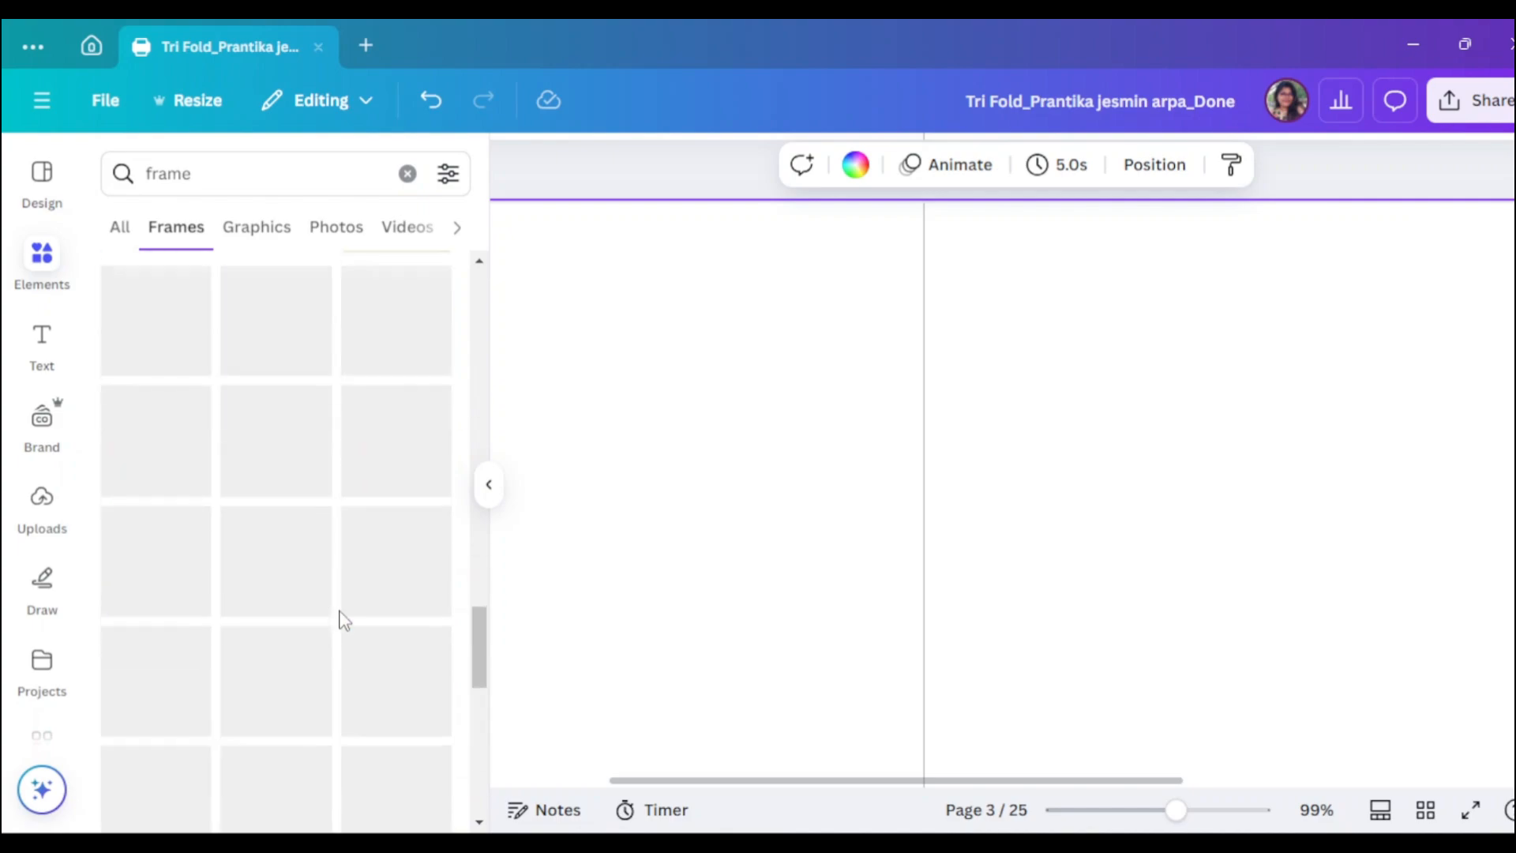
{"action": "left_click", "coordinate": [312, 611]}
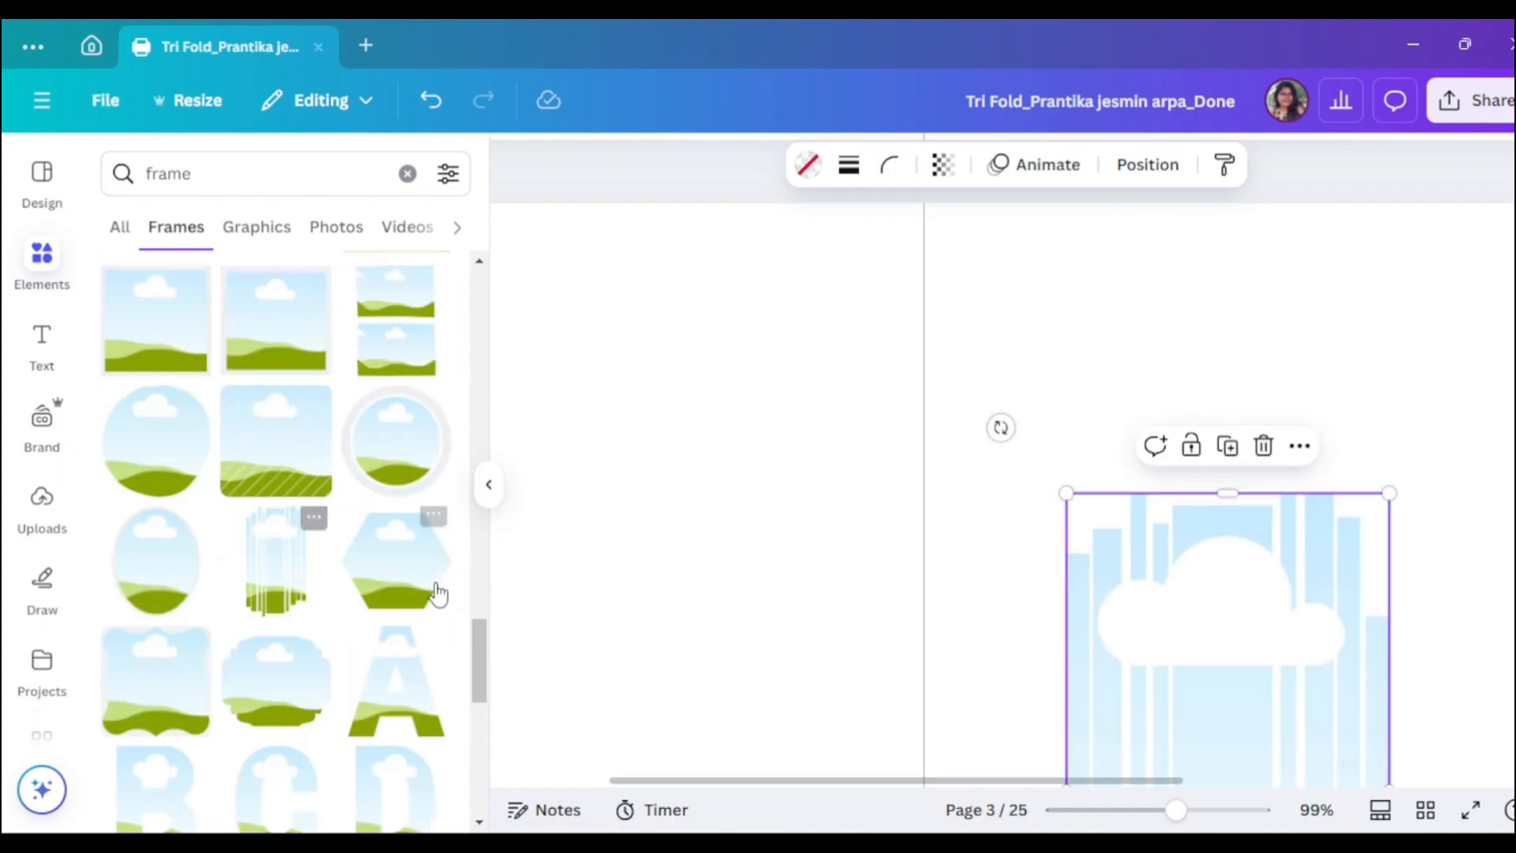
{"action": "left_click", "coordinate": [486, 489]}
- Move the frame to the top of the left panel and widen it to fill the width
{"action": "left_click_drag", "start_coordinate": [1082, 708], "coordinate": [461, 360]}
{"action": "left_click_drag", "start_coordinate": [563, 457], "coordinate": [676, 457]}
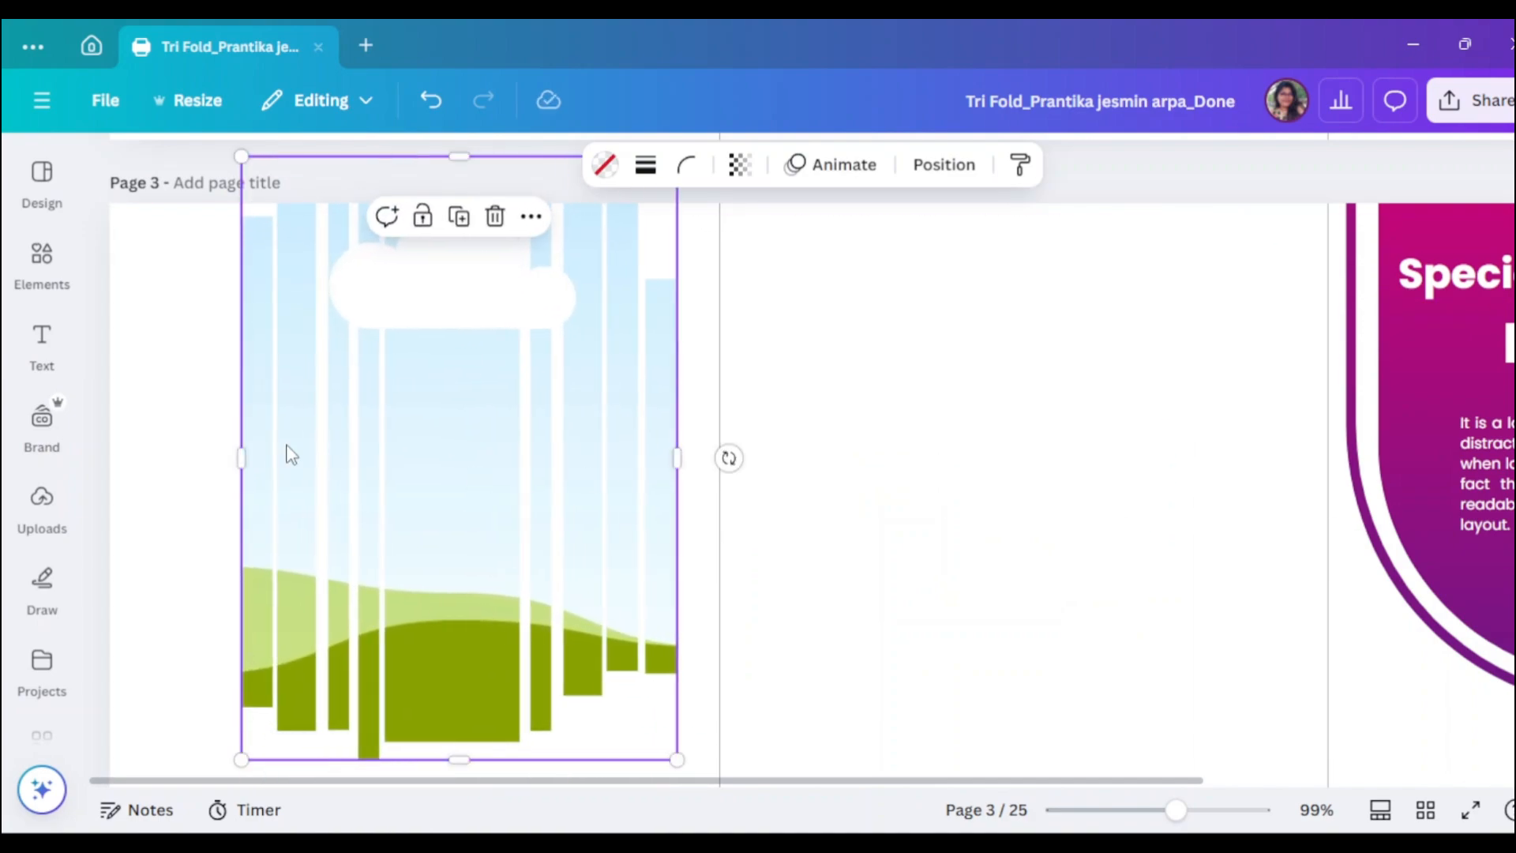
{"action": "left_click_drag", "start_coordinate": [239, 468], "coordinate": [155, 465]}
{"action": "left_click_drag", "start_coordinate": [409, 624], "coordinate": [395, 511]}
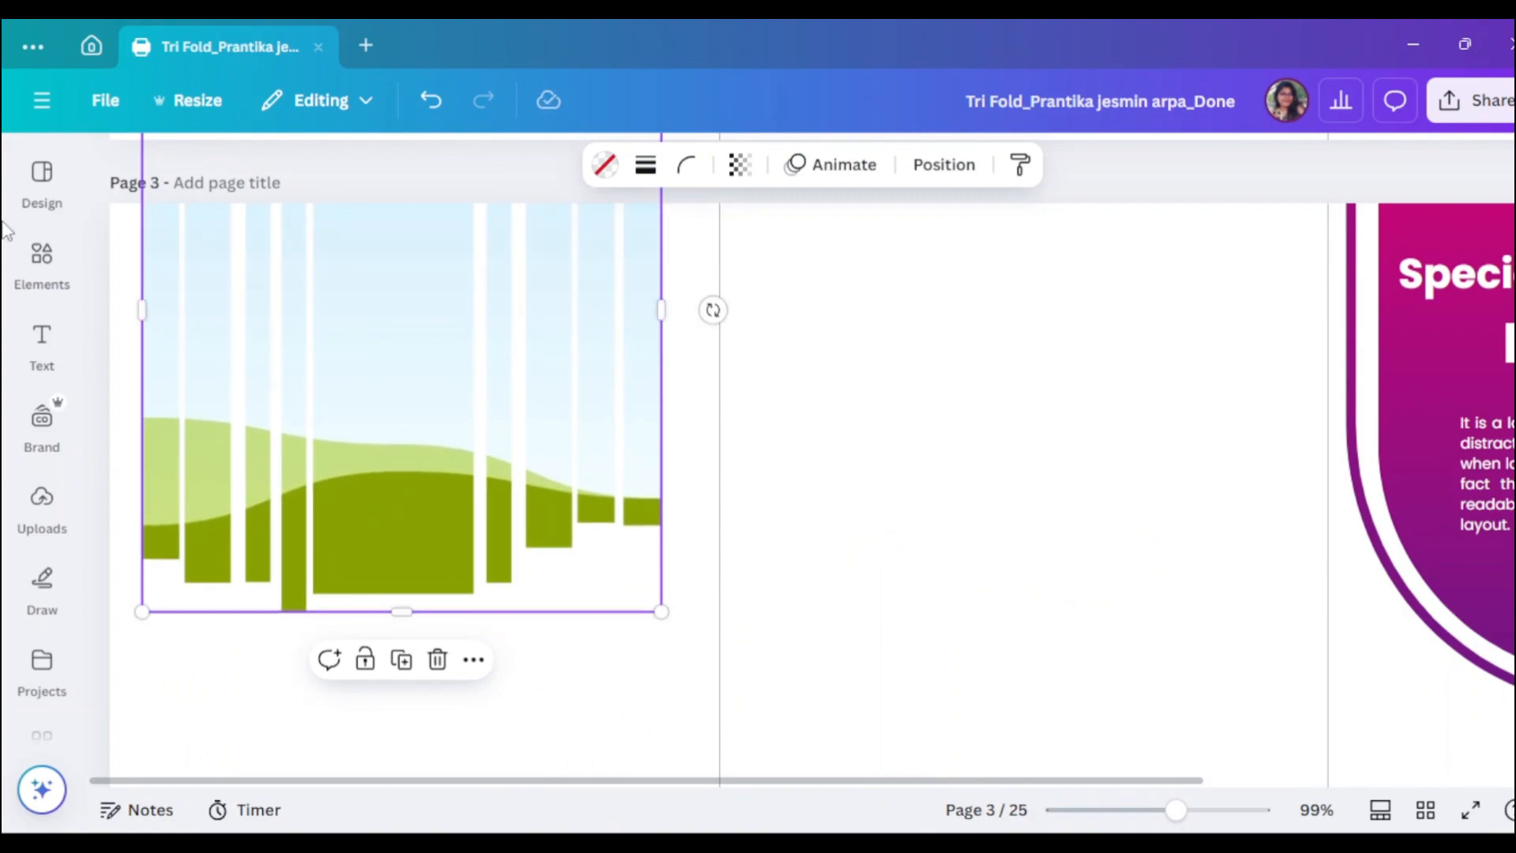
{"action": "left_click", "coordinate": [42, 263]}
- Search Elements photos for 'Tech' and drop a circuit photo into the striped frame
{"action": "left_click", "coordinate": [130, 182]}
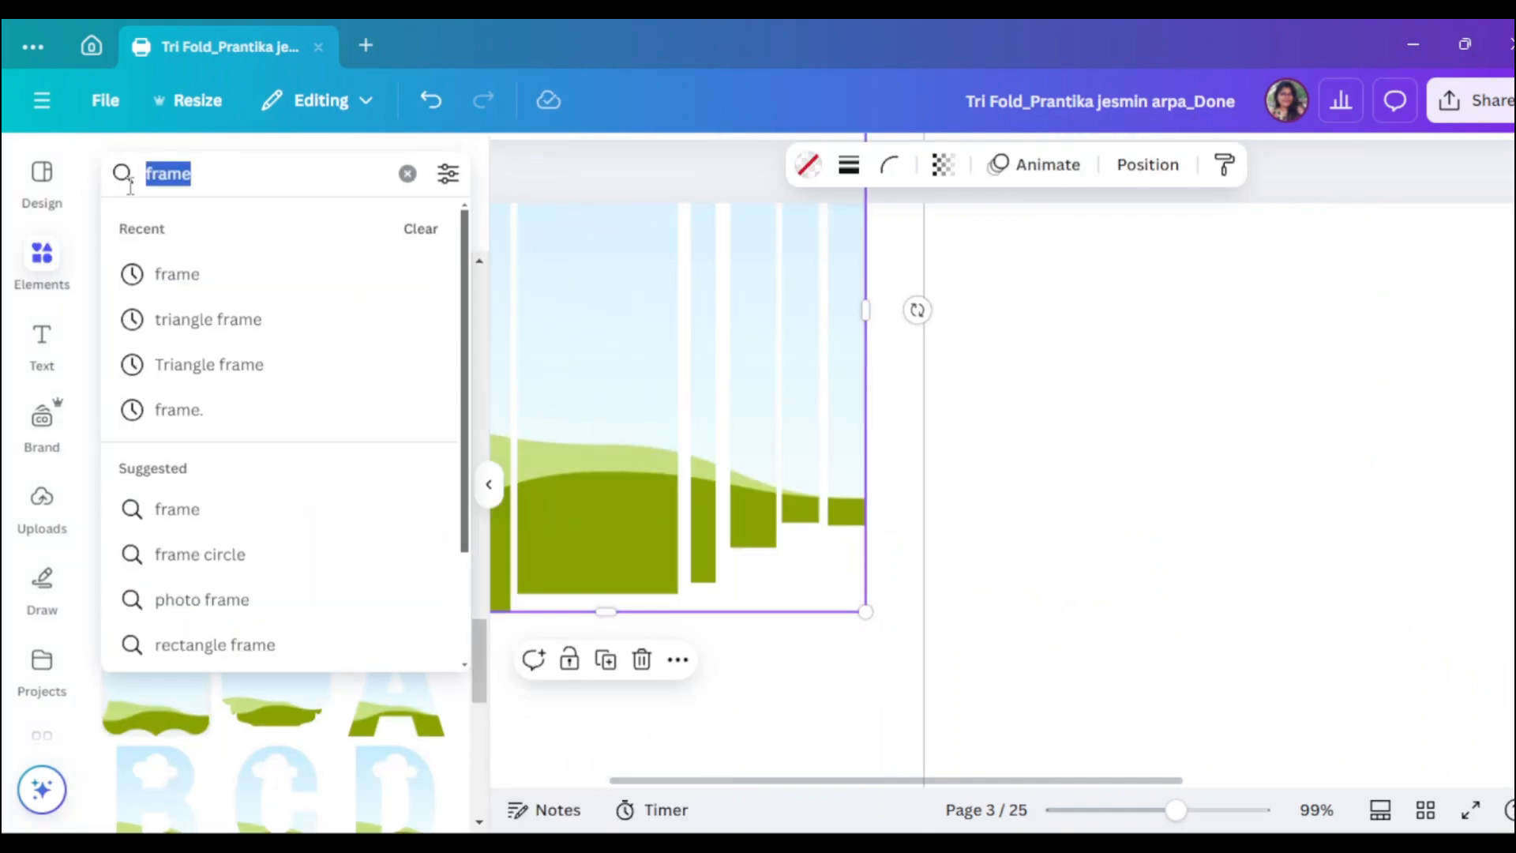
{"action": "key", "text": "BackSpace"}
{"action": "type", "text": "Tech"}
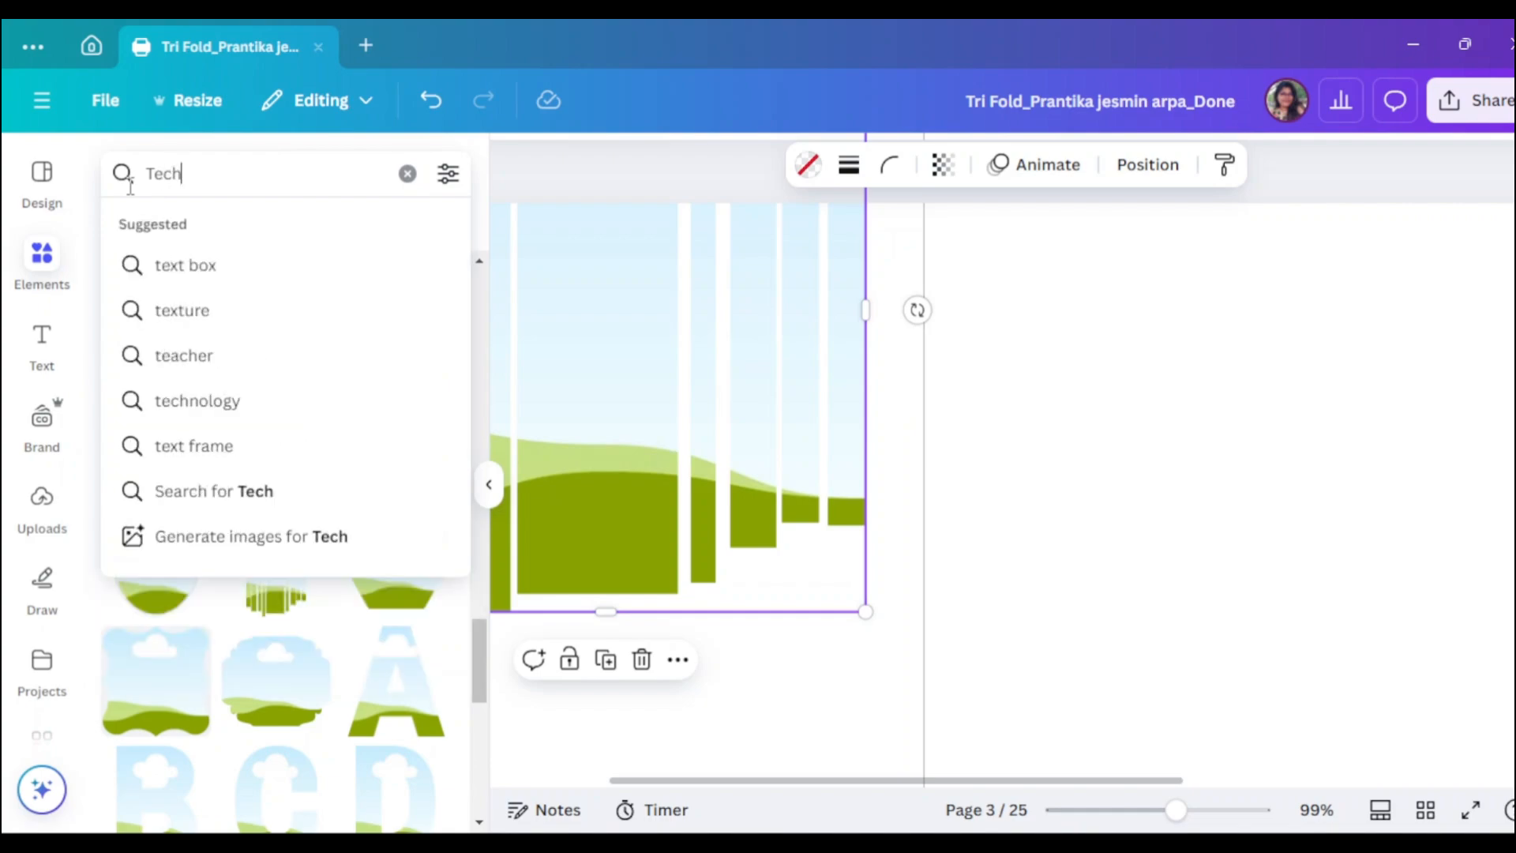
{"action": "key", "text": "Return"}
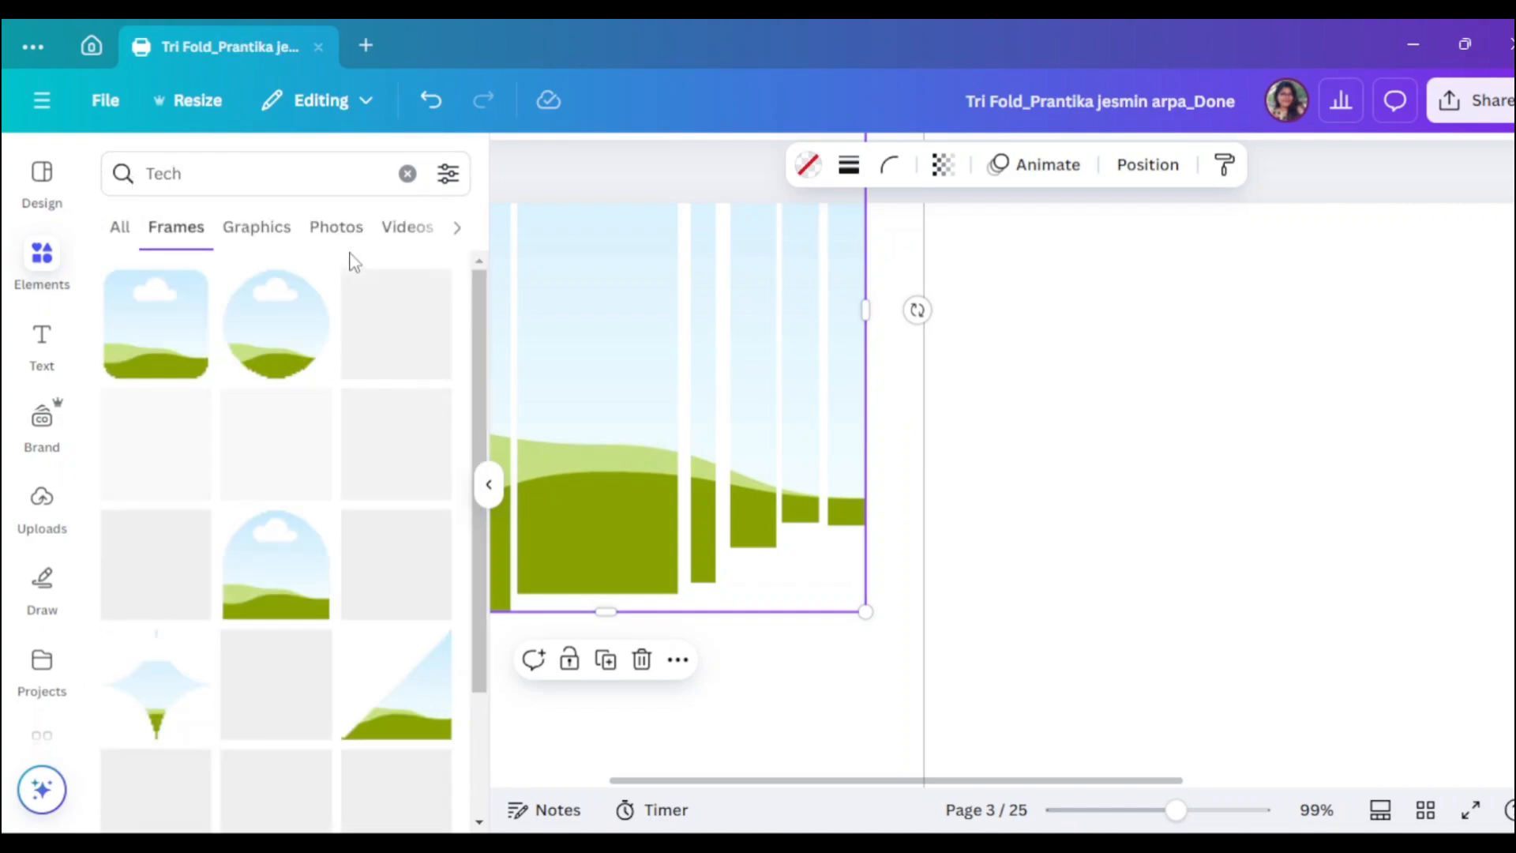
{"action": "left_click", "coordinate": [352, 240]}
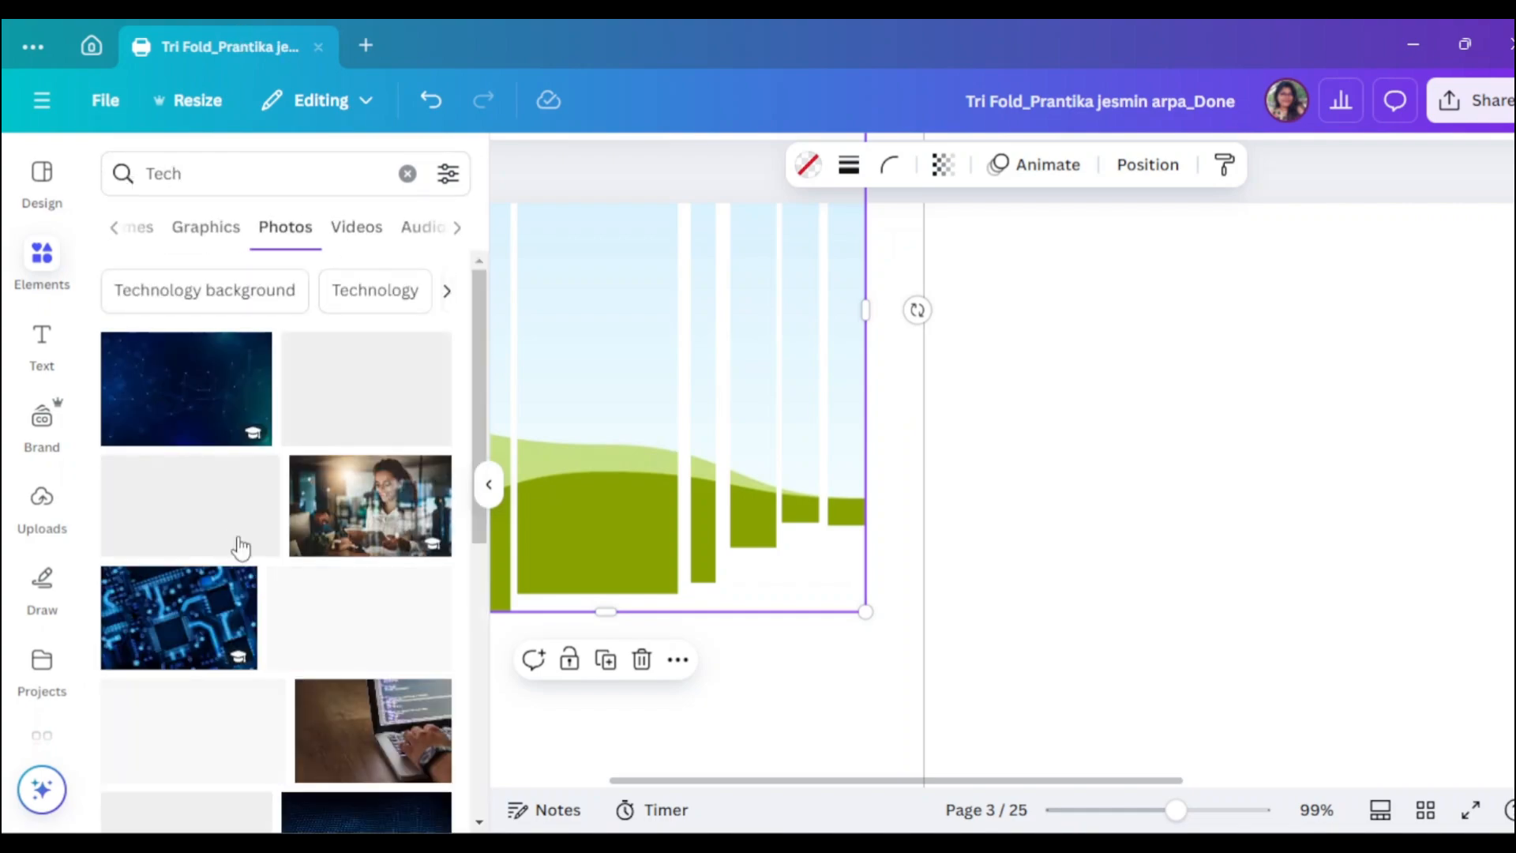
{"action": "scroll", "coordinate": [351, 654], "scroll_direction": "down", "scroll_amount": 2}
{"action": "scroll", "coordinate": [379, 553], "scroll_direction": "down", "scroll_amount": 2}
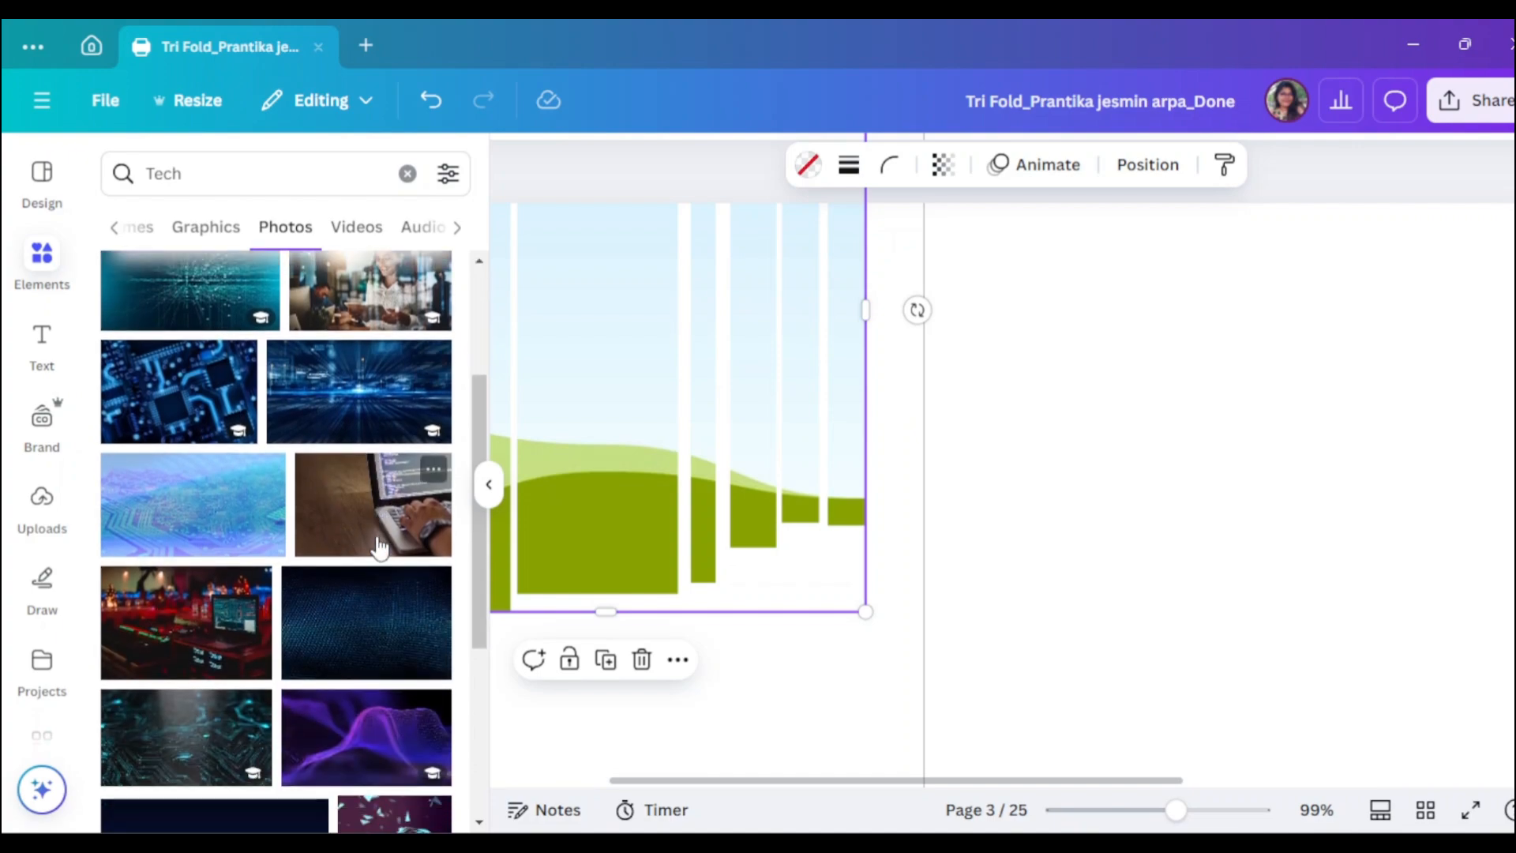
{"action": "scroll", "coordinate": [369, 618], "scroll_direction": "down", "scroll_amount": 3}
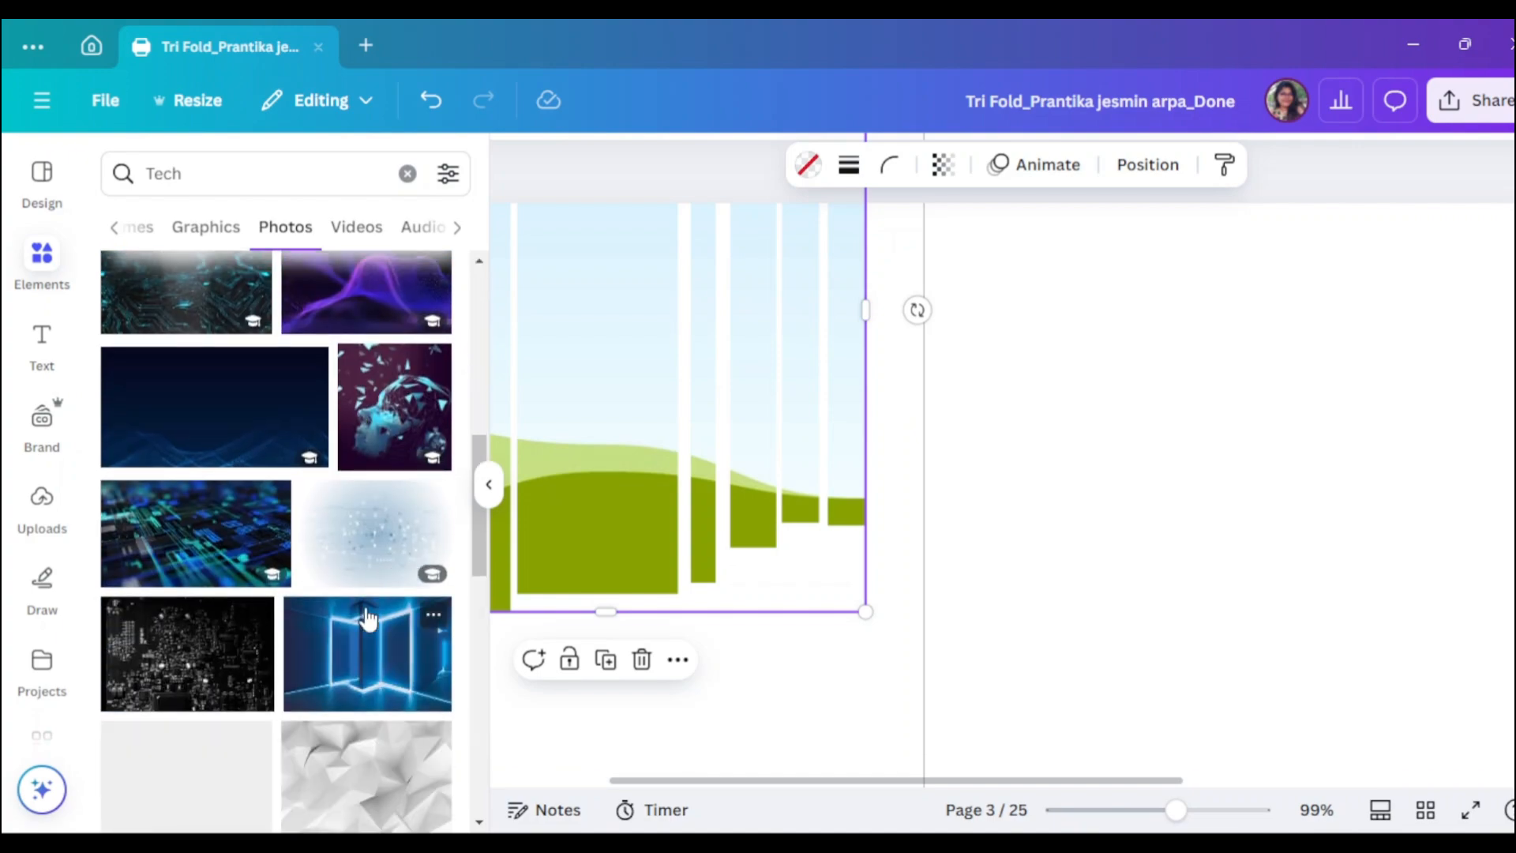
{"action": "scroll", "coordinate": [217, 581], "scroll_direction": "up", "scroll_amount": 3}
{"action": "left_click", "coordinate": [209, 600]}
{"action": "left_click_drag", "start_coordinate": [826, 507], "coordinate": [606, 480]}
- Replace it with the purple network photo filling the striped frame
{"action": "scroll", "coordinate": [194, 550], "scroll_direction": "down", "scroll_amount": 10}
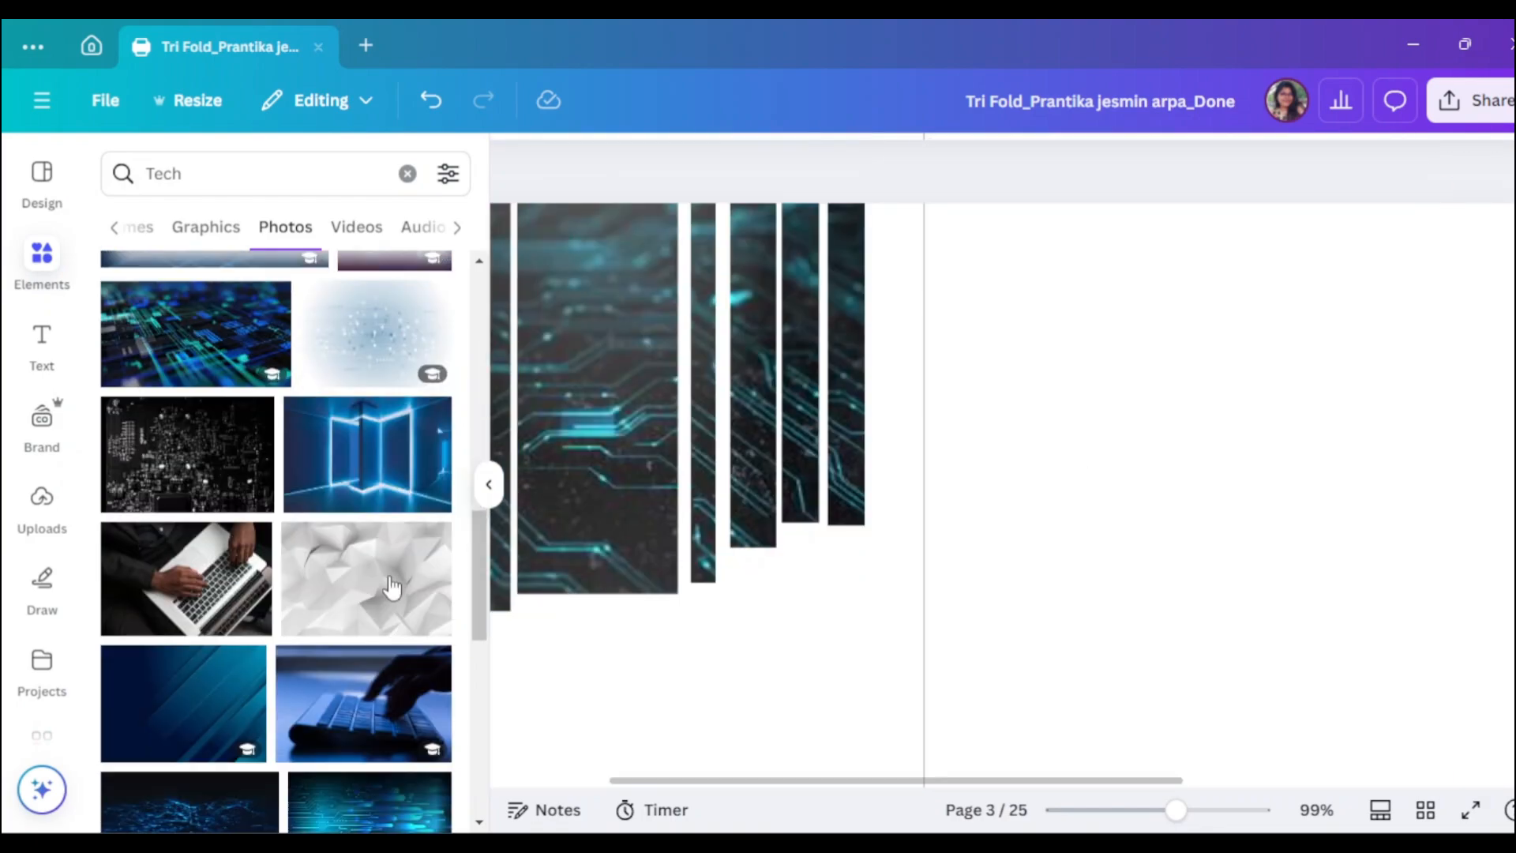
{"action": "scroll", "coordinate": [394, 588], "scroll_direction": "up", "scroll_amount": 10}
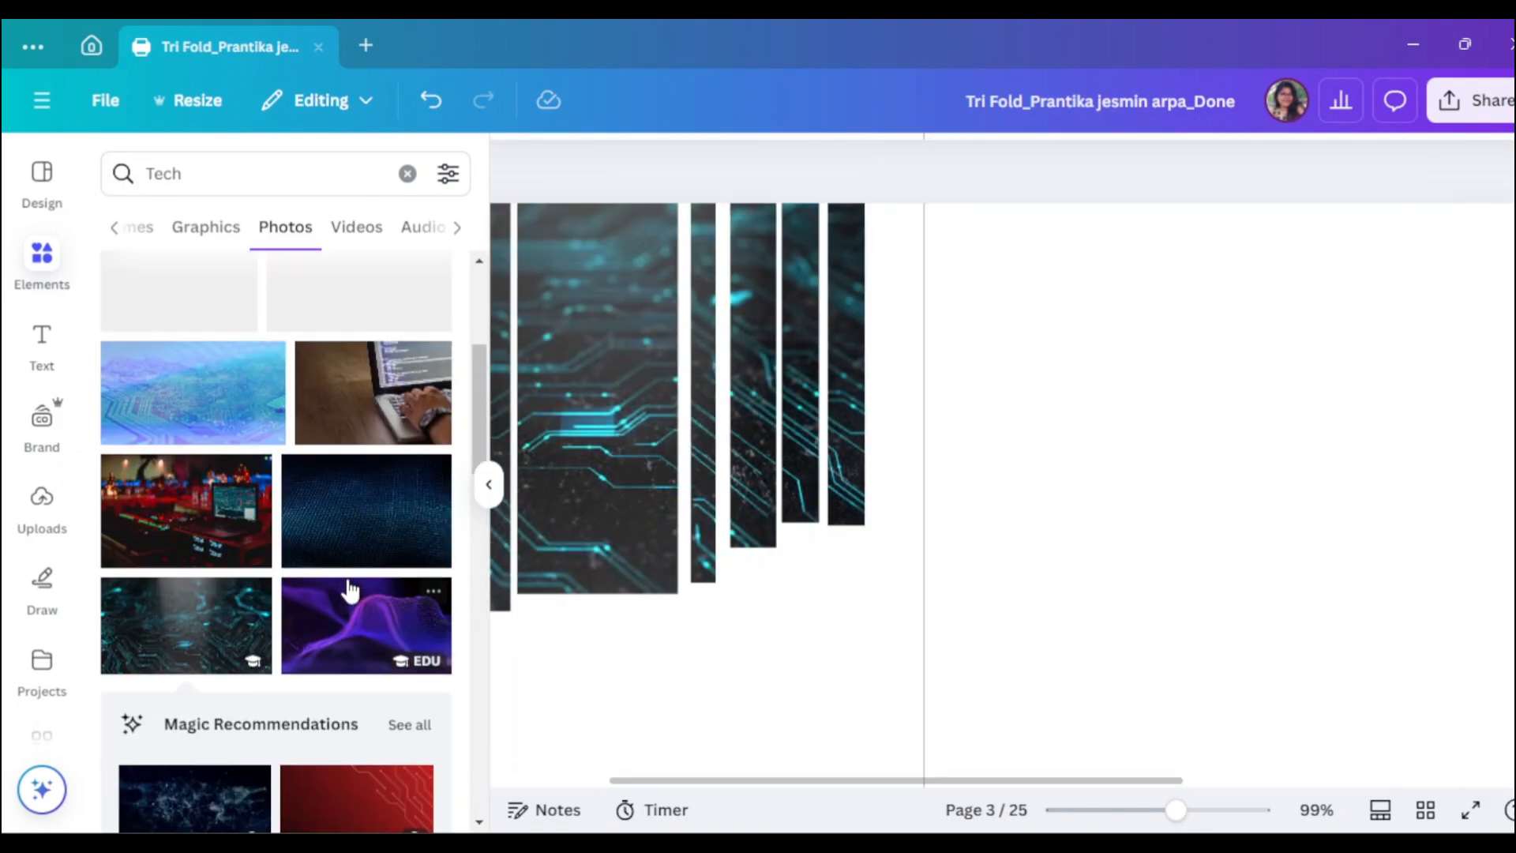
{"action": "scroll", "coordinate": [263, 513], "scroll_direction": "up", "scroll_amount": 2}
{"action": "left_click", "coordinate": [338, 434]}
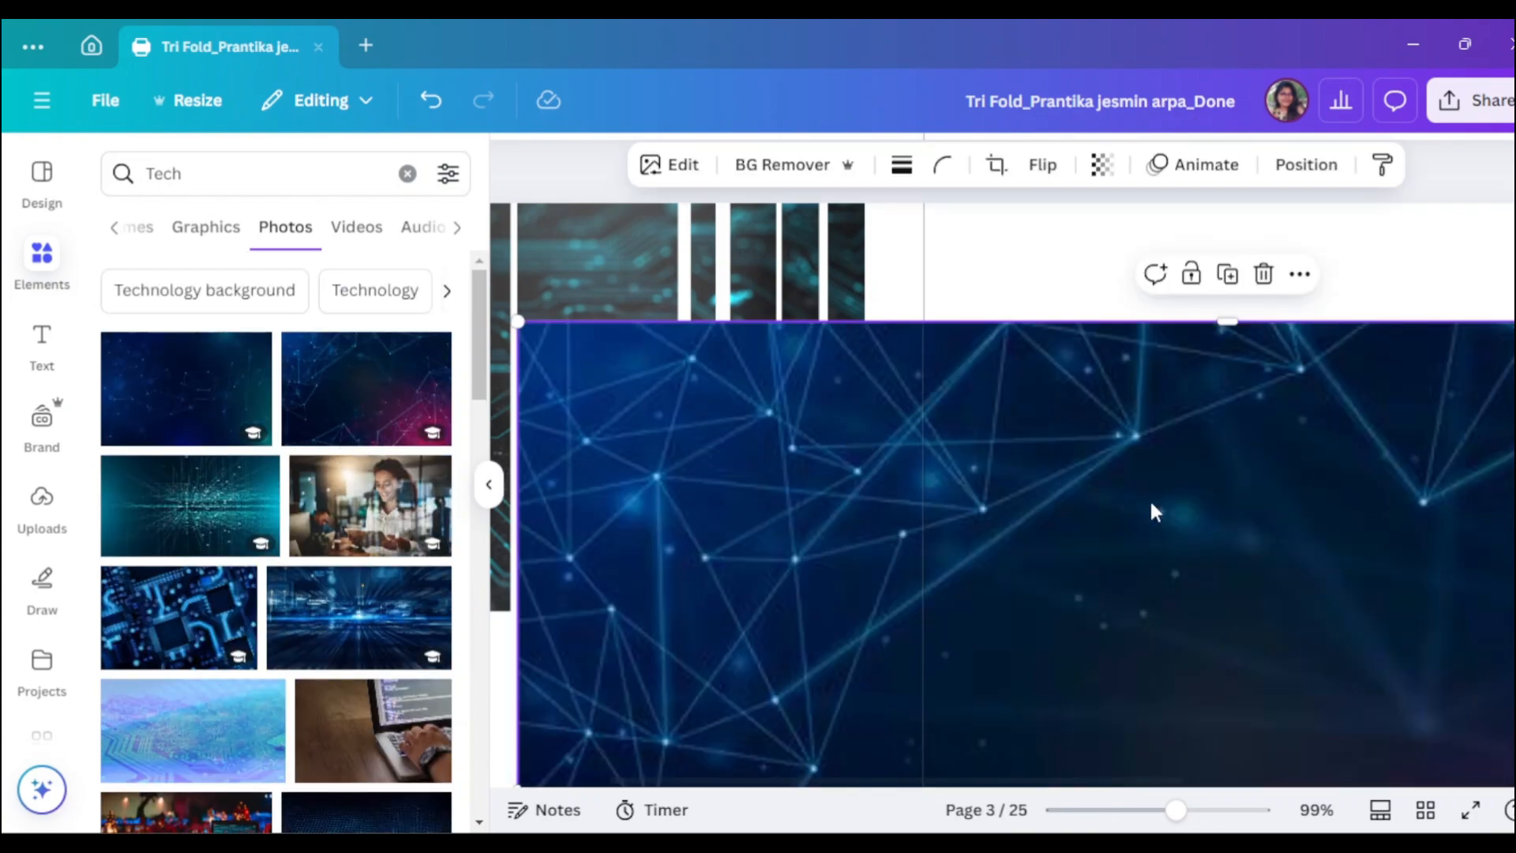
{"action": "left_click_drag", "start_coordinate": [1150, 507], "coordinate": [536, 506]}
{"action": "left_click", "coordinate": [489, 485]}
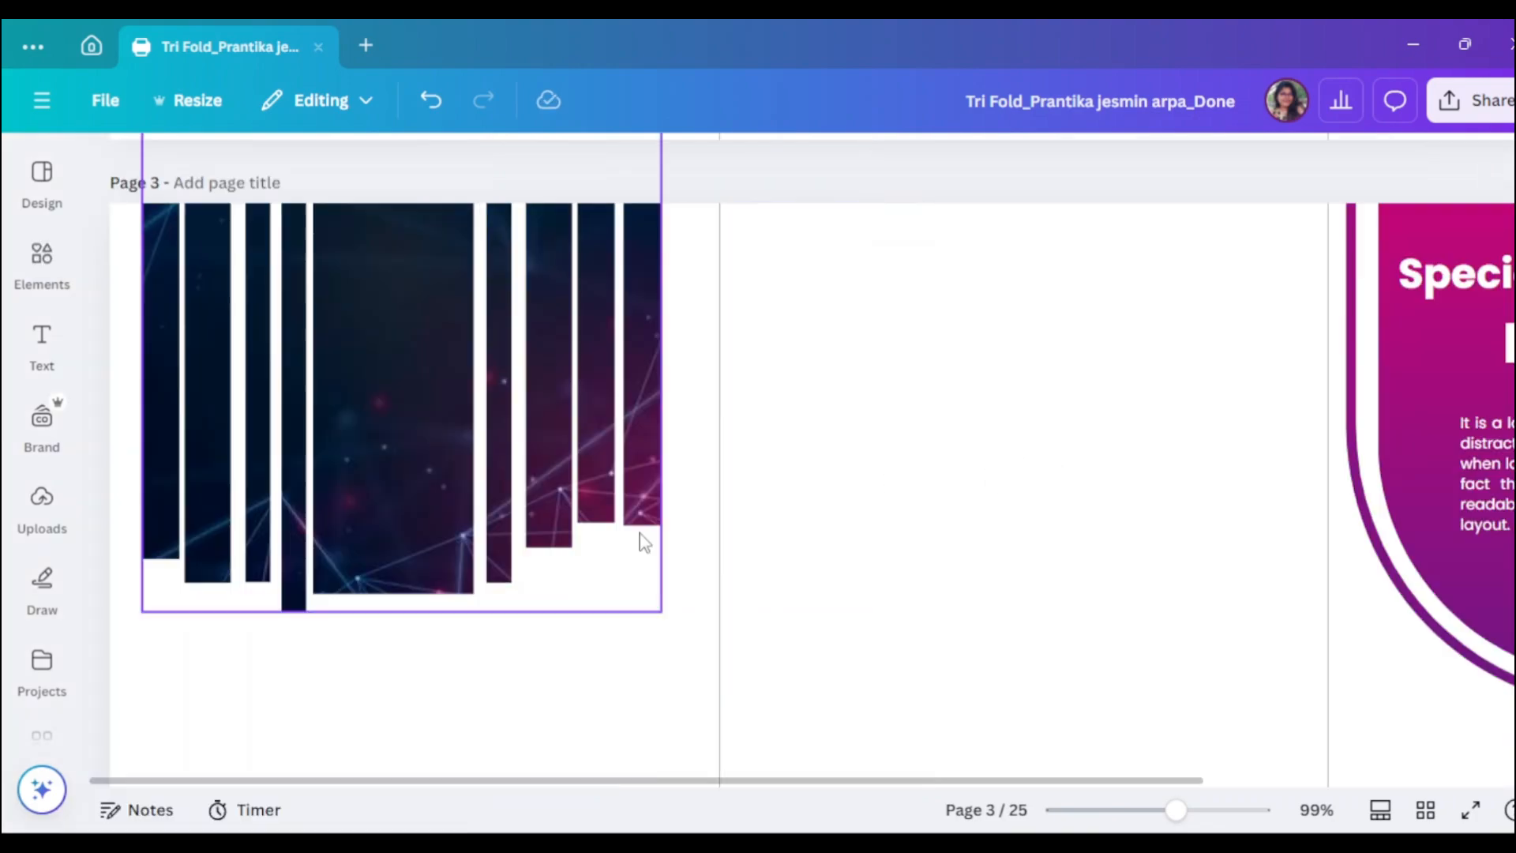
{"action": "left_click", "coordinate": [778, 586]}
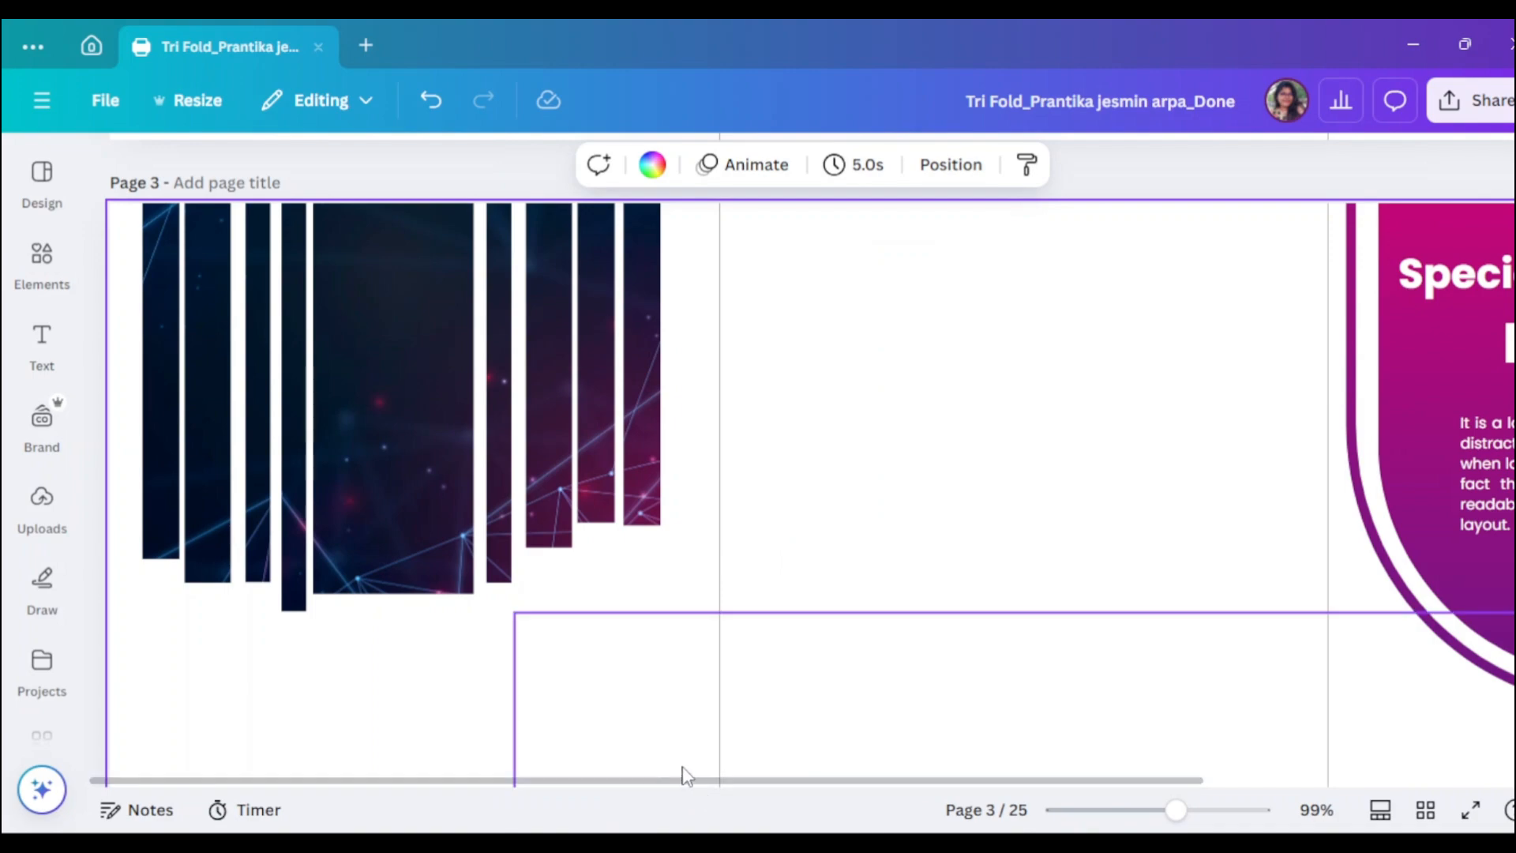
{"action": "left_click_drag", "start_coordinate": [1160, 819], "coordinate": [1115, 820]}
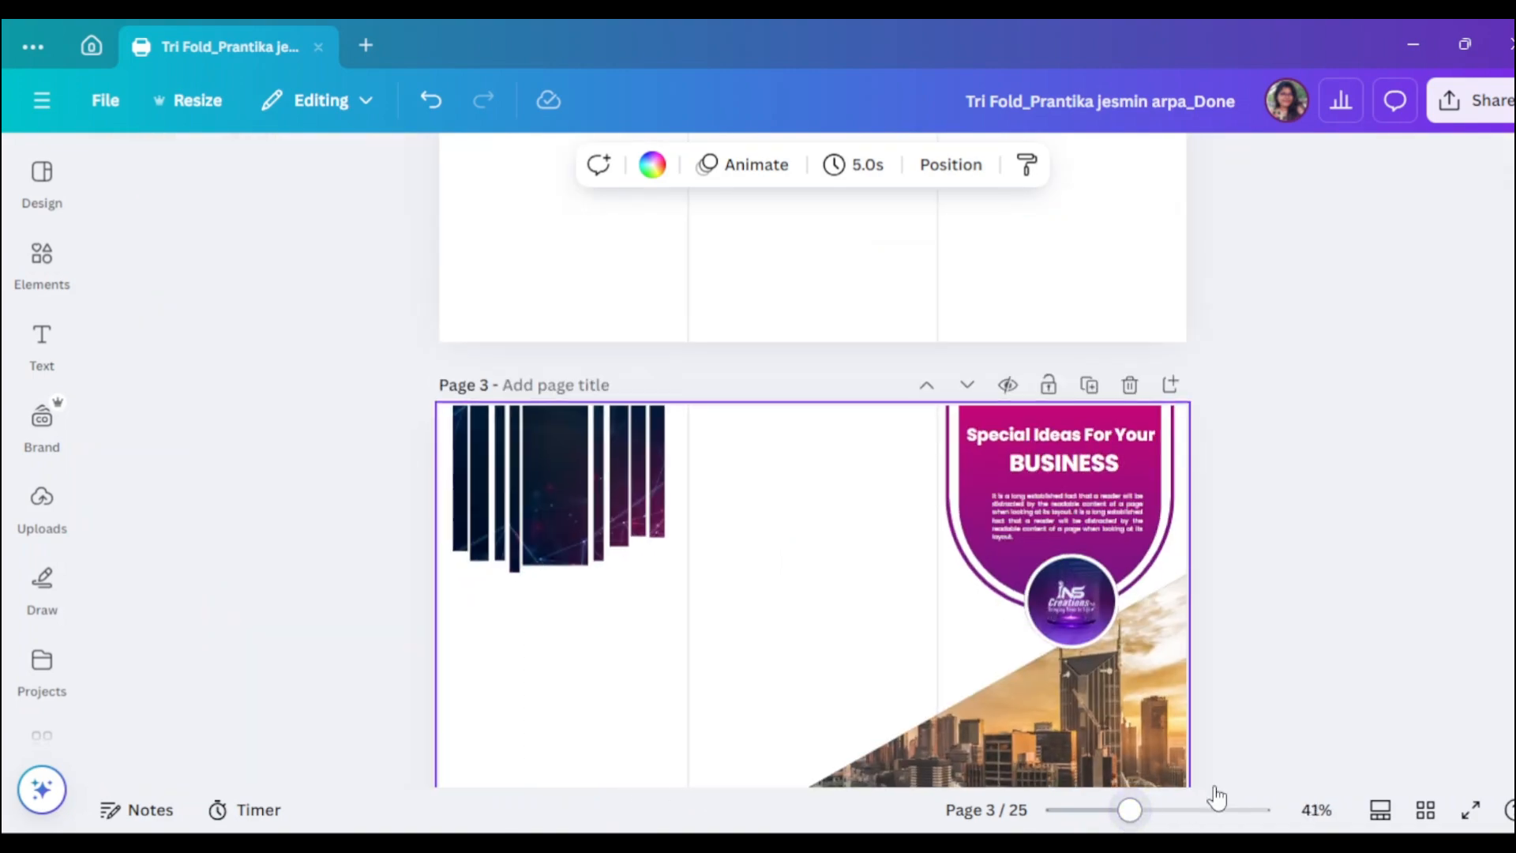
- Enlarge and widen the framed network image across the left panel
{"action": "left_click", "coordinate": [617, 488]}
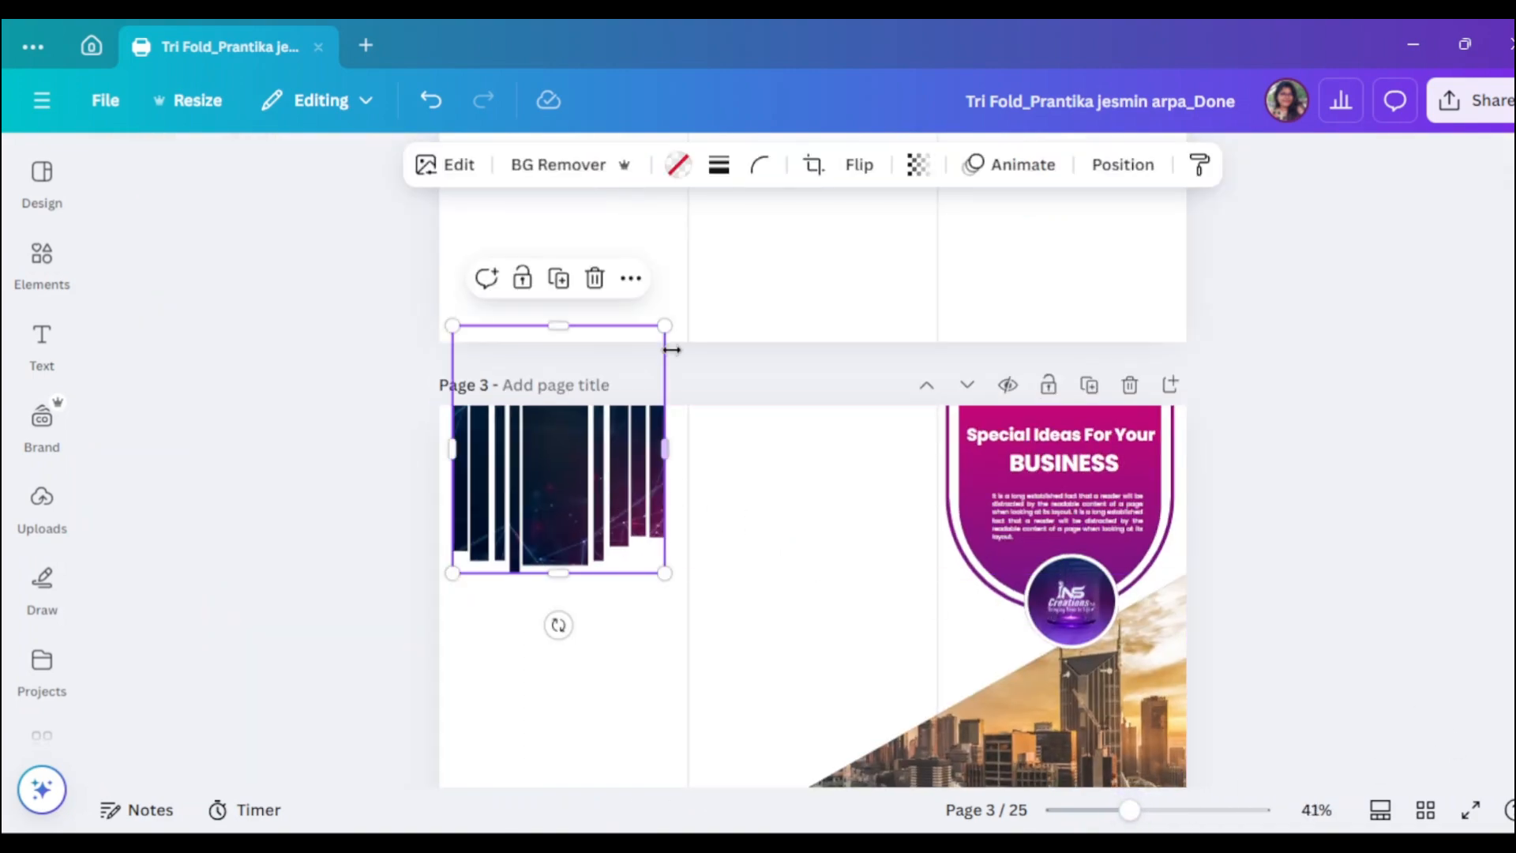
{"action": "left_click_drag", "start_coordinate": [665, 324], "coordinate": [672, 316]}
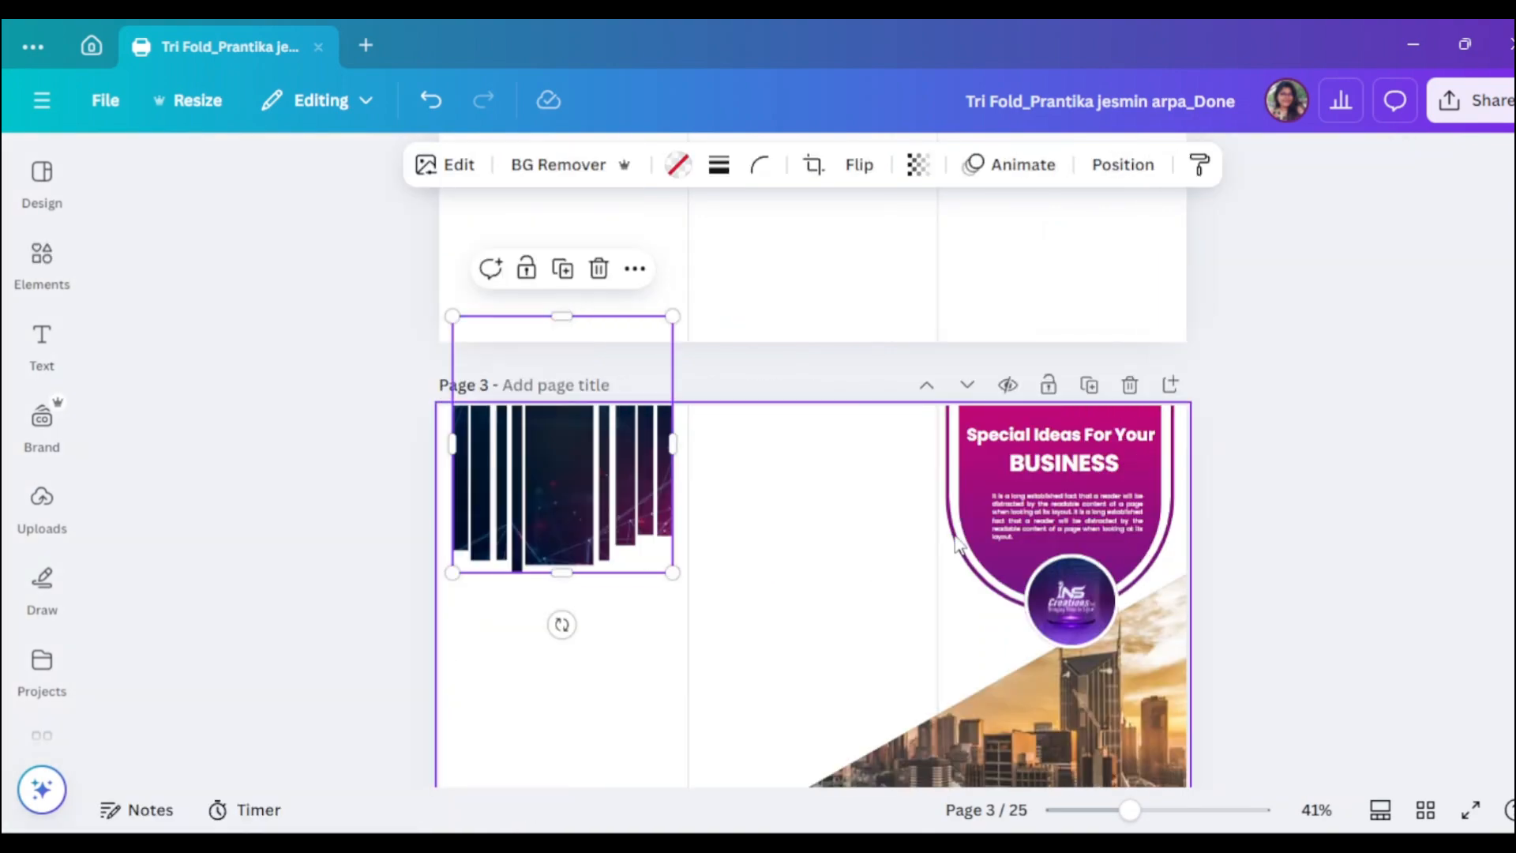
{"action": "left_click", "coordinate": [1295, 568]}
{"action": "left_click", "coordinate": [552, 489]}
{"action": "left_click_drag", "start_coordinate": [453, 447], "coordinate": [447, 447]}
{"action": "left_click_drag", "start_coordinate": [673, 447], "coordinate": [681, 450]}
{"action": "left_click", "coordinate": [1314, 570]}
{"action": "scroll", "coordinate": [1106, 520], "scroll_direction": "down", "scroll_amount": 2}
{"action": "left_click", "coordinate": [554, 353]}
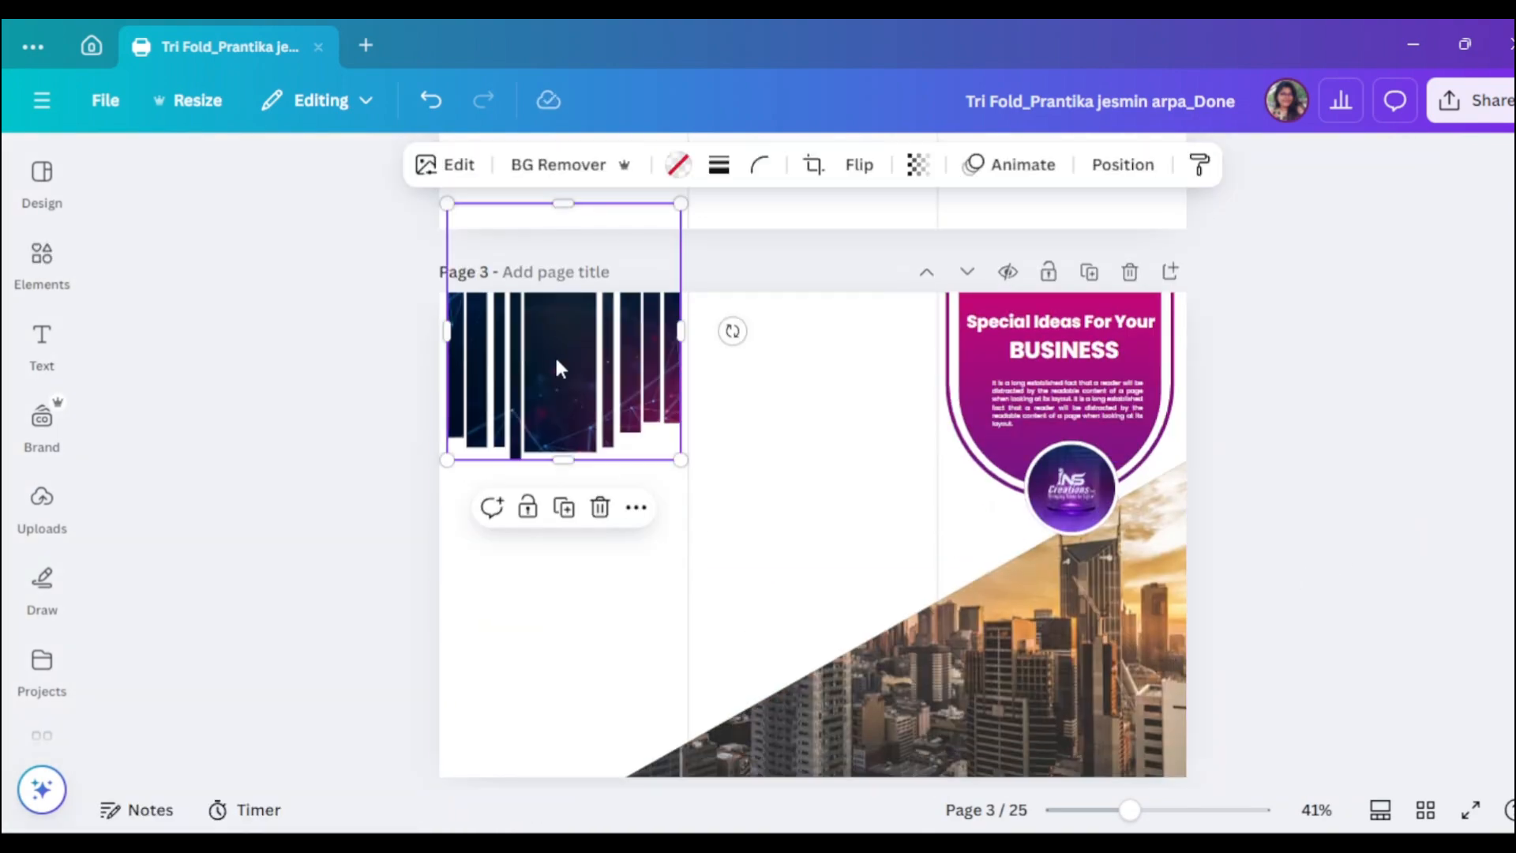
{"action": "scroll", "coordinate": [842, 392], "scroll_direction": "down", "scroll_amount": 2}
- Copy the BUSINESS heading into the left panel and add a pill shape from a 'Shape' search
{"action": "double_click", "coordinate": [1094, 239]}
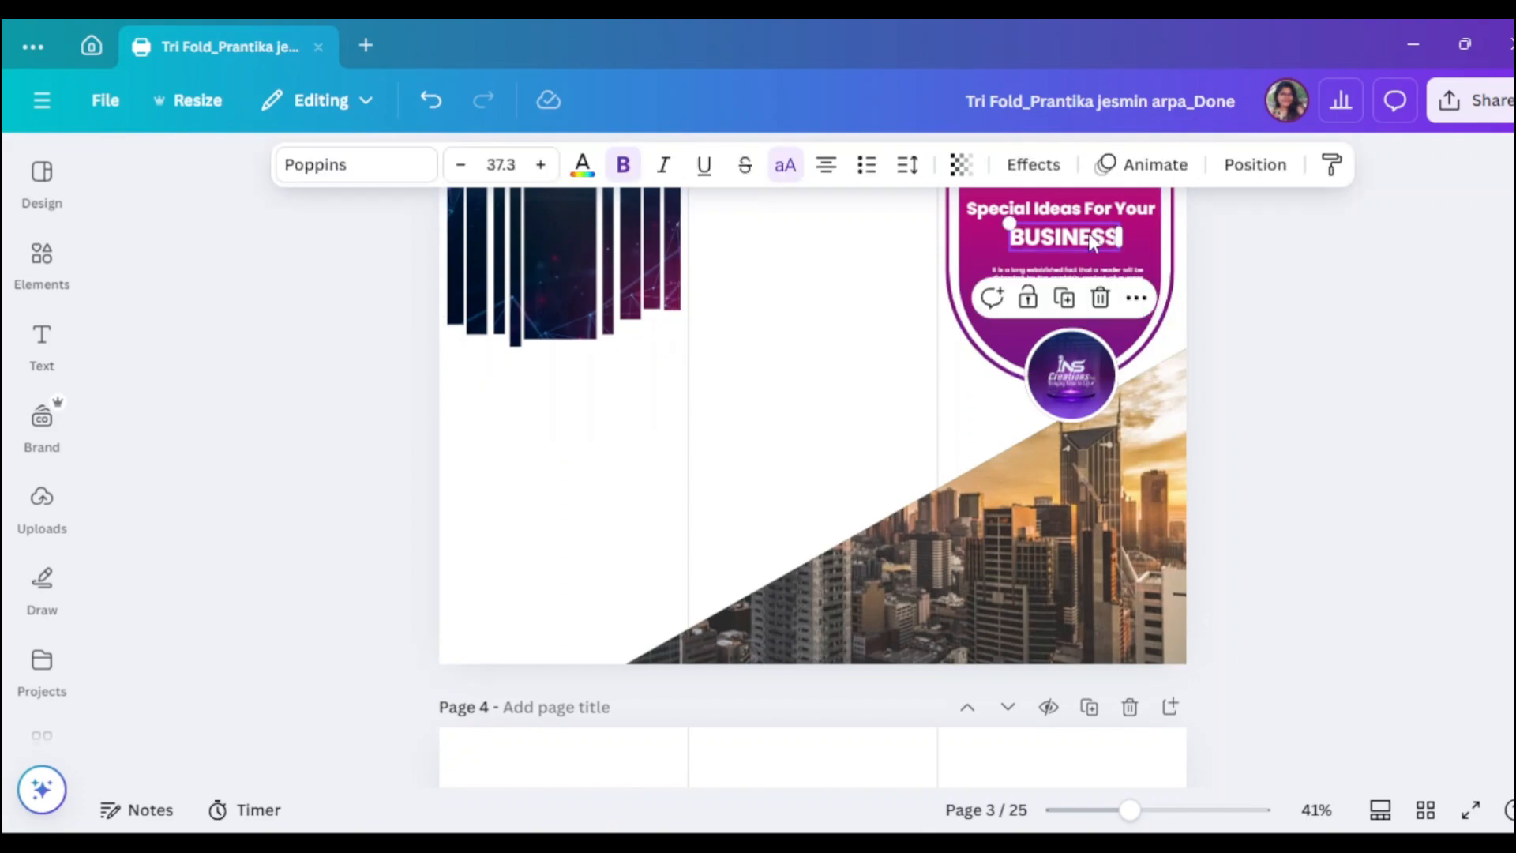
{"action": "left_click_drag", "start_coordinate": [1092, 241], "coordinate": [594, 430]}
{"action": "left_click", "coordinate": [32, 269]}
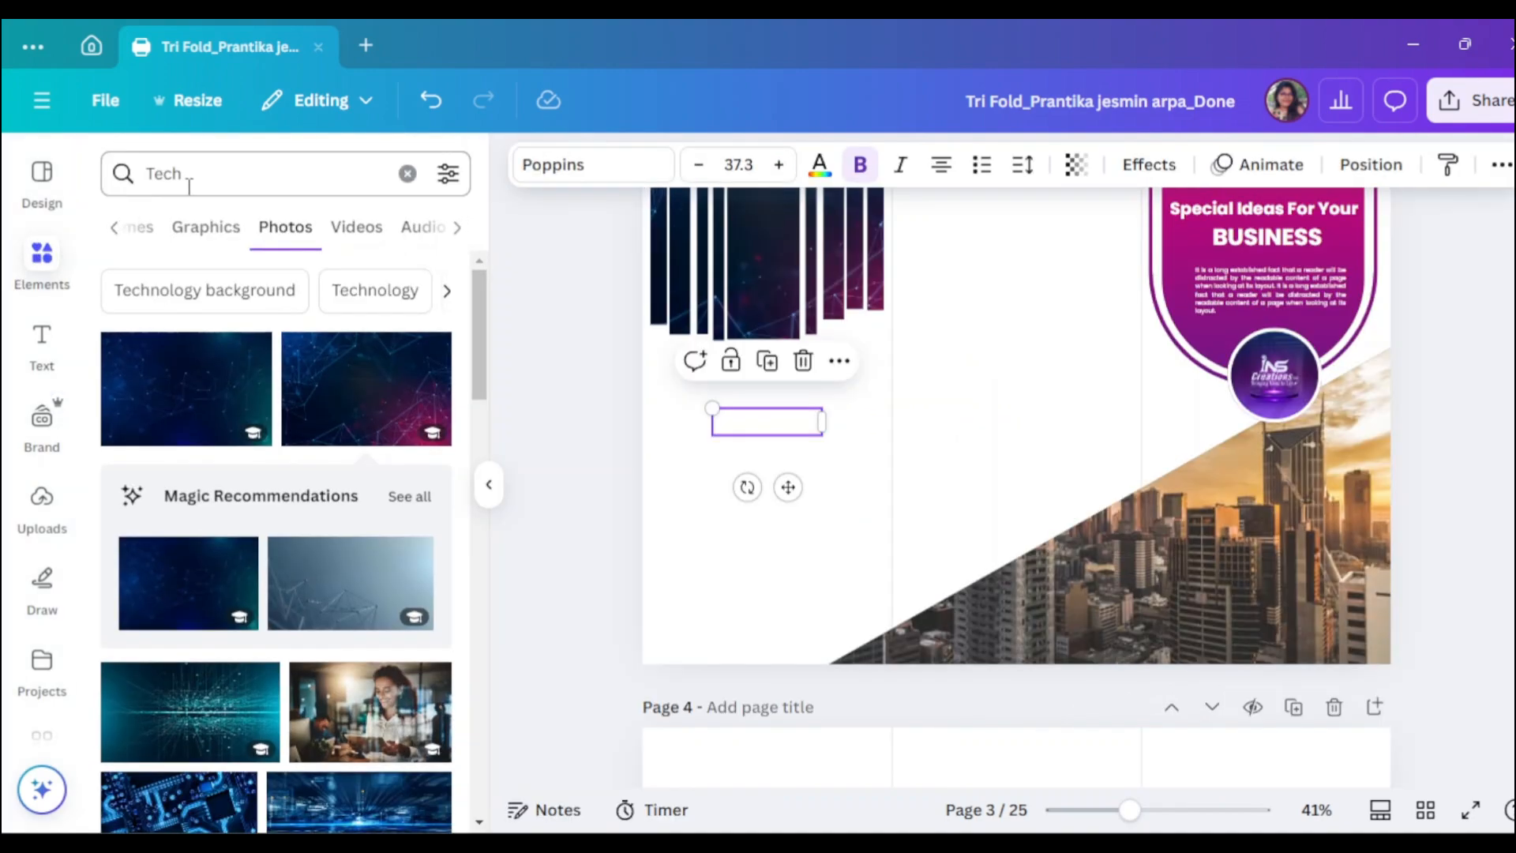
{"action": "left_click", "coordinate": [138, 175]}
{"action": "key", "text": "BackSpace"}
{"action": "type", "text": "Shape"}
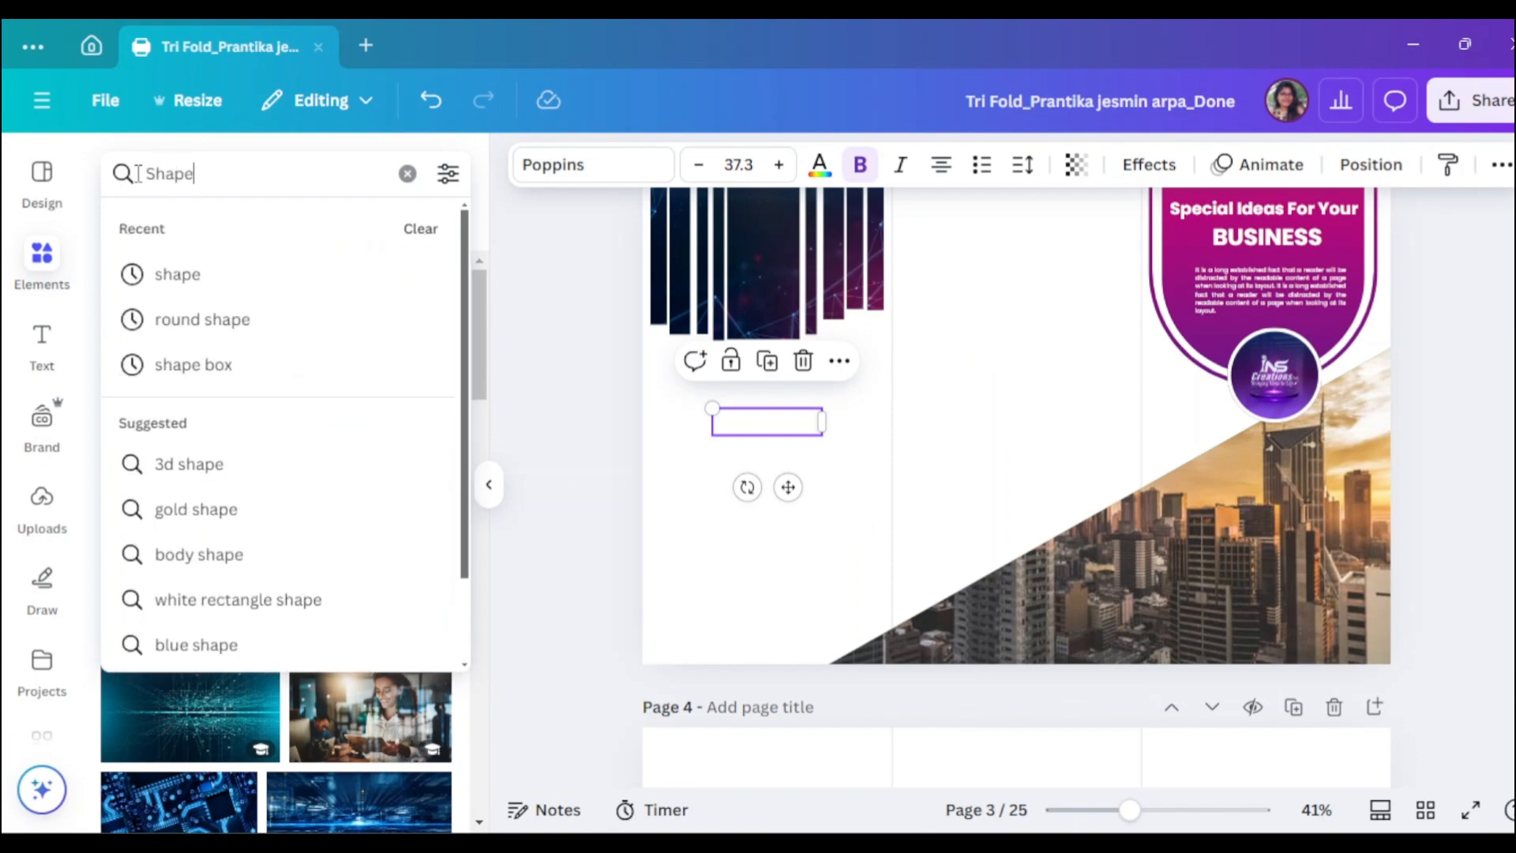
{"action": "key", "text": "Return"}
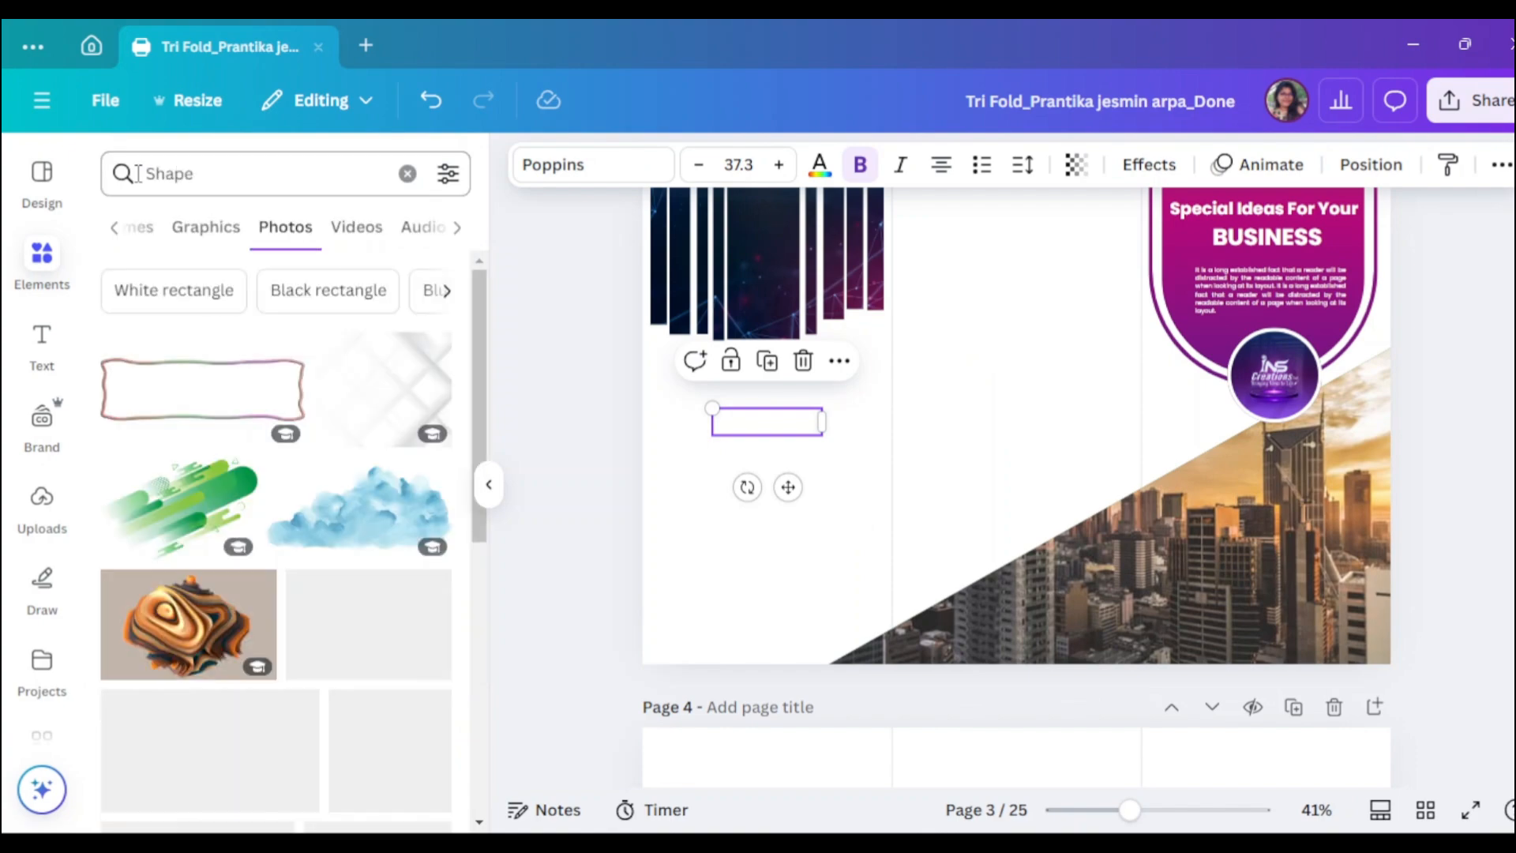
{"action": "left_click", "coordinate": [204, 228]}
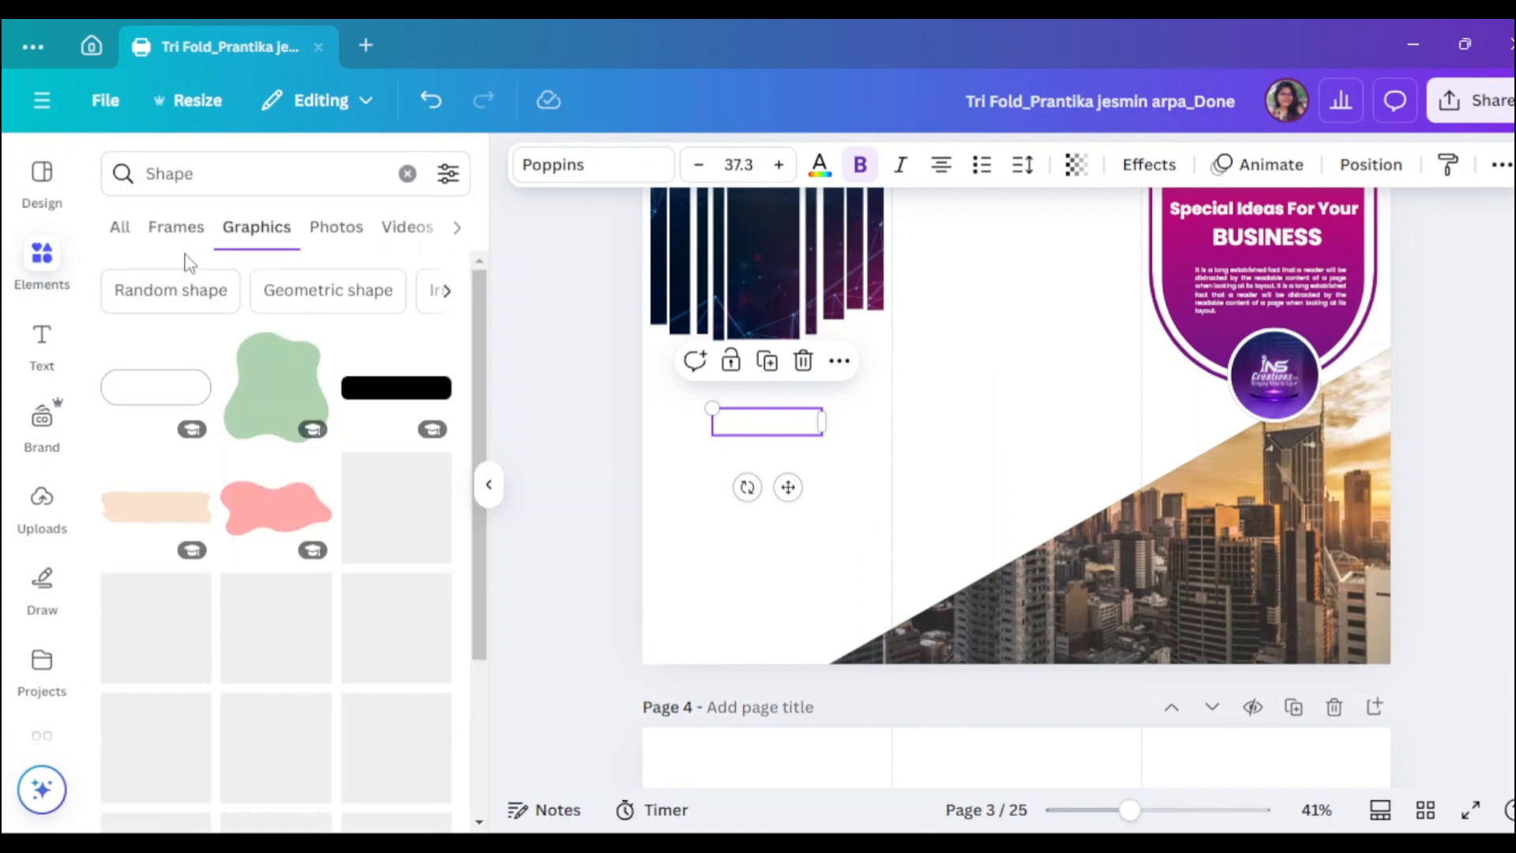
{"action": "left_click", "coordinate": [120, 227]}
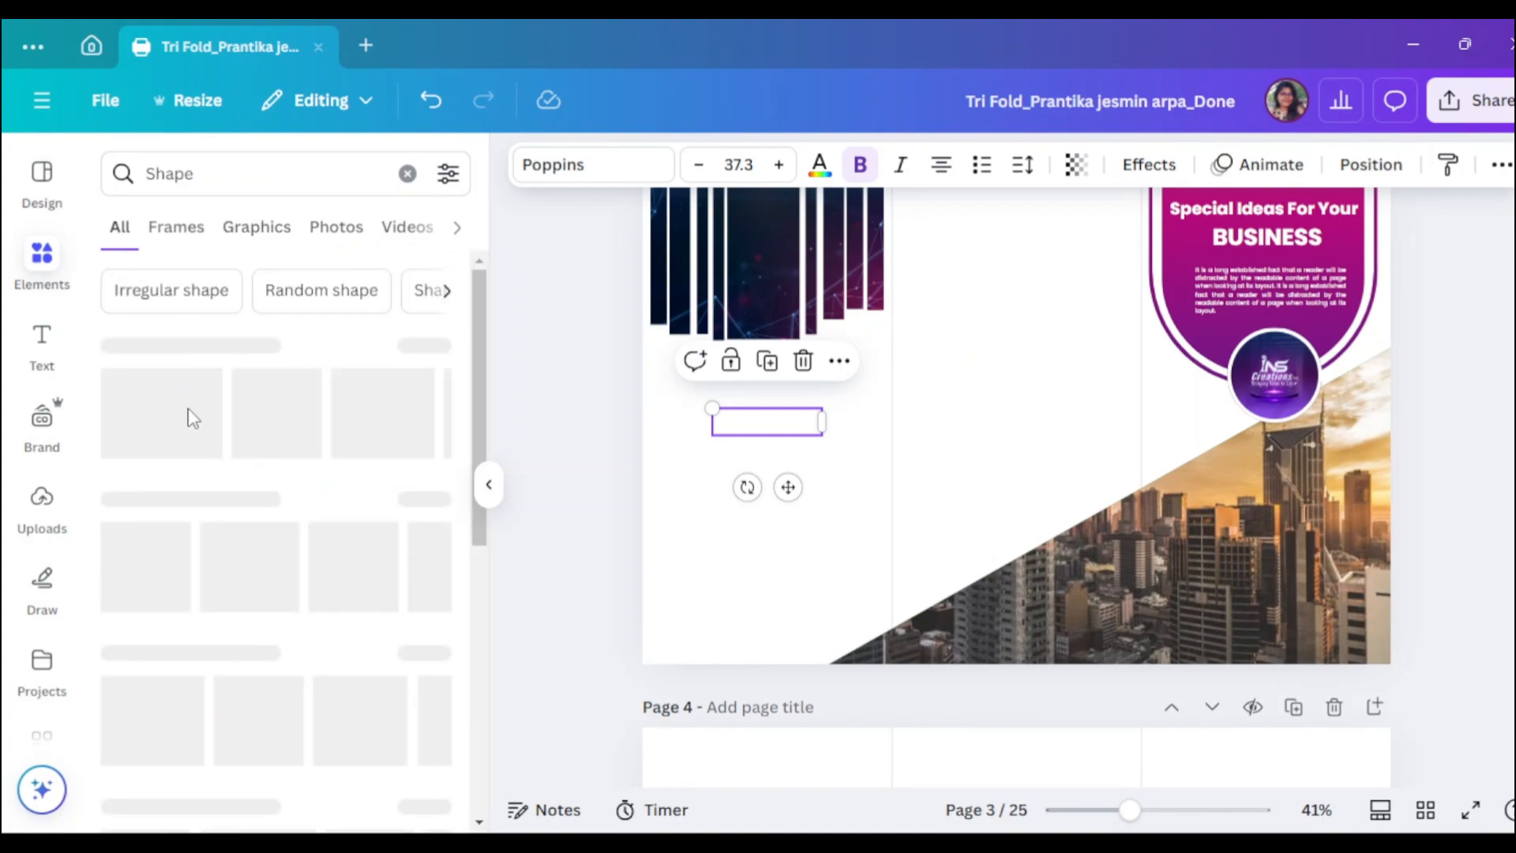
{"action": "left_click", "coordinate": [217, 424]}
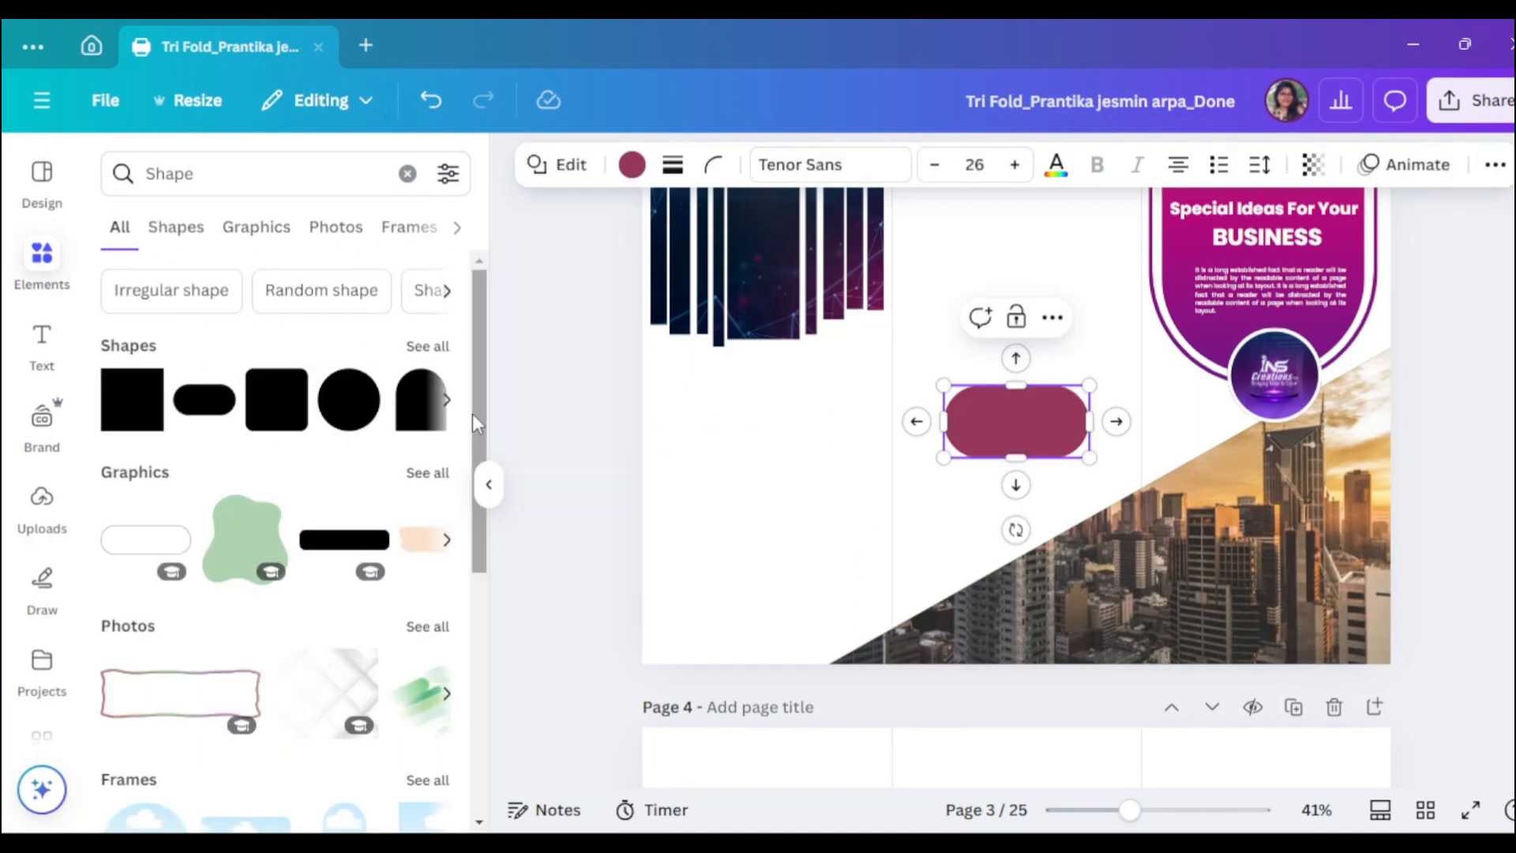
- Move and resize the pill over the BUSINESS text, then delete it
{"action": "left_click", "coordinate": [488, 484]}
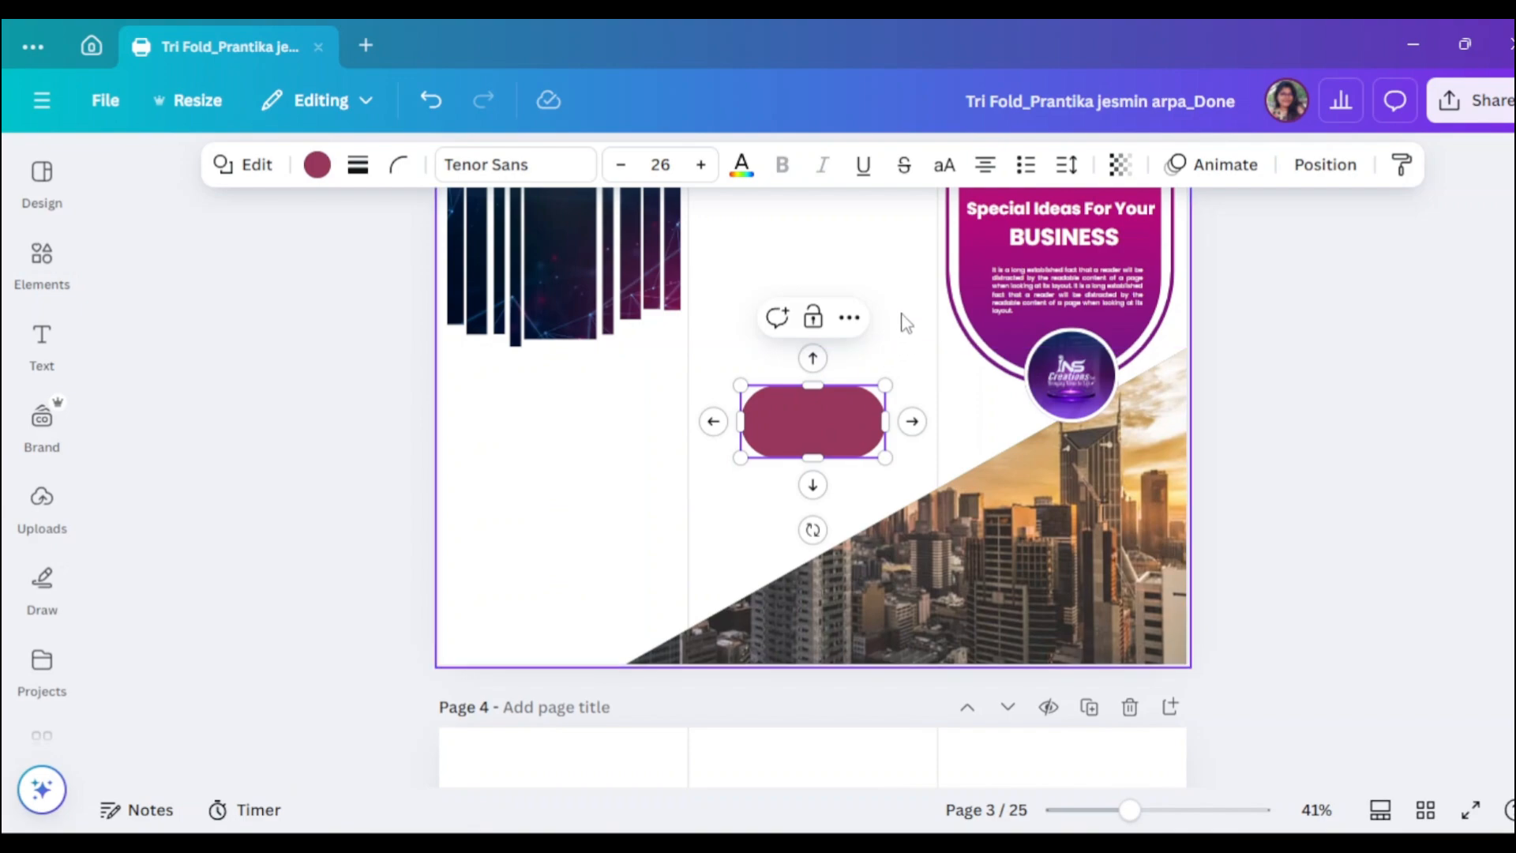
{"action": "left_click", "coordinate": [905, 363]}
{"action": "left_click_drag", "start_coordinate": [851, 424], "coordinate": [566, 402]}
{"action": "left_click_drag", "start_coordinate": [619, 399], "coordinate": [668, 399]}
{"action": "left_click_drag", "start_coordinate": [566, 435], "coordinate": [565, 407]}
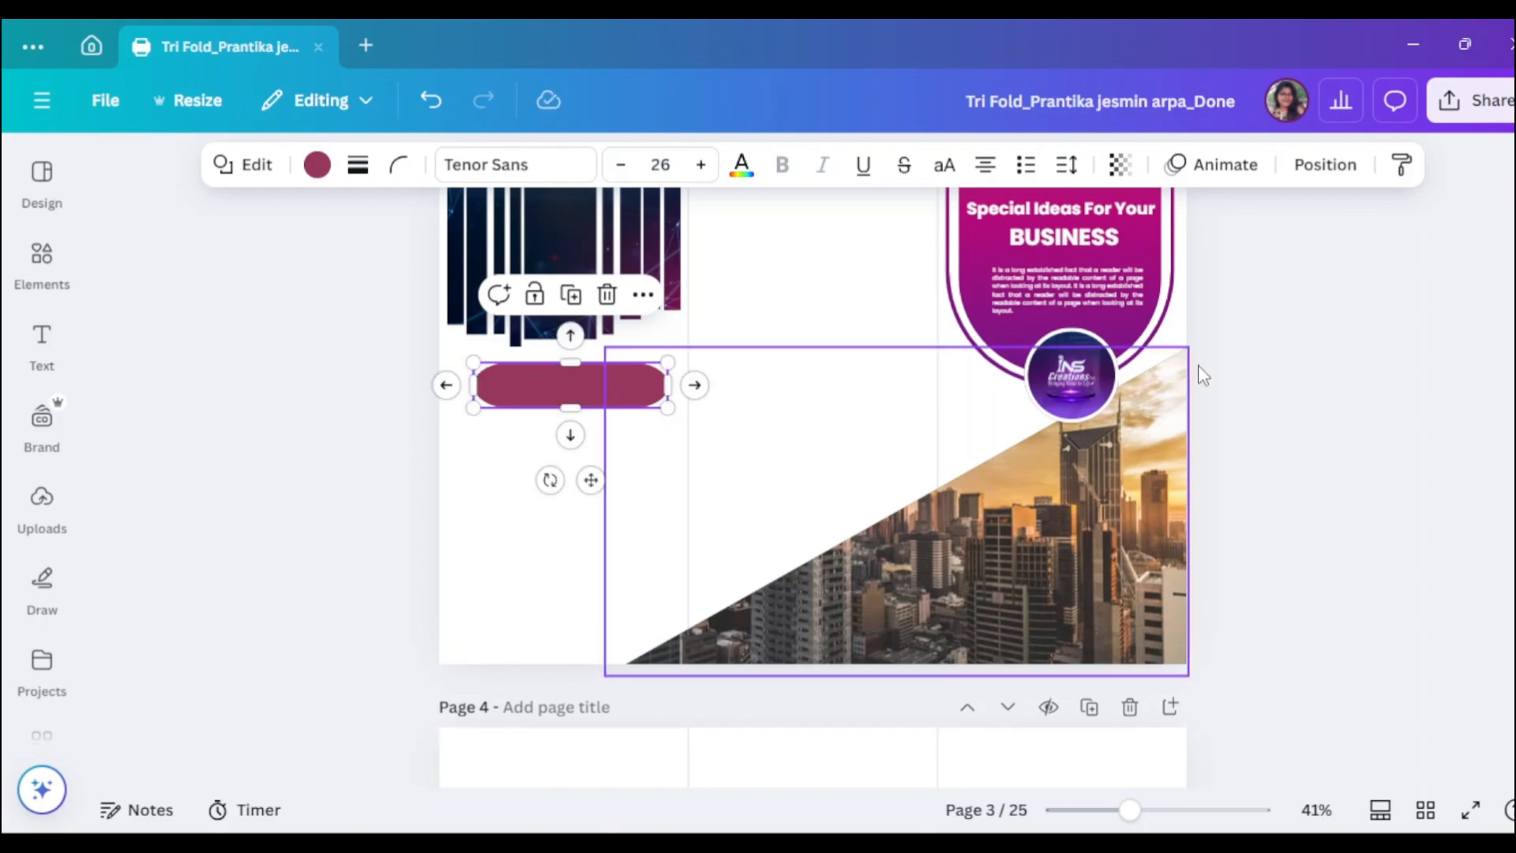
{"action": "left_click", "coordinate": [607, 300]}
- Add a rounded square and flatten it into a thin pill sized for the left panel
{"action": "left_click", "coordinate": [42, 260]}
{"action": "left_click", "coordinate": [254, 419]}
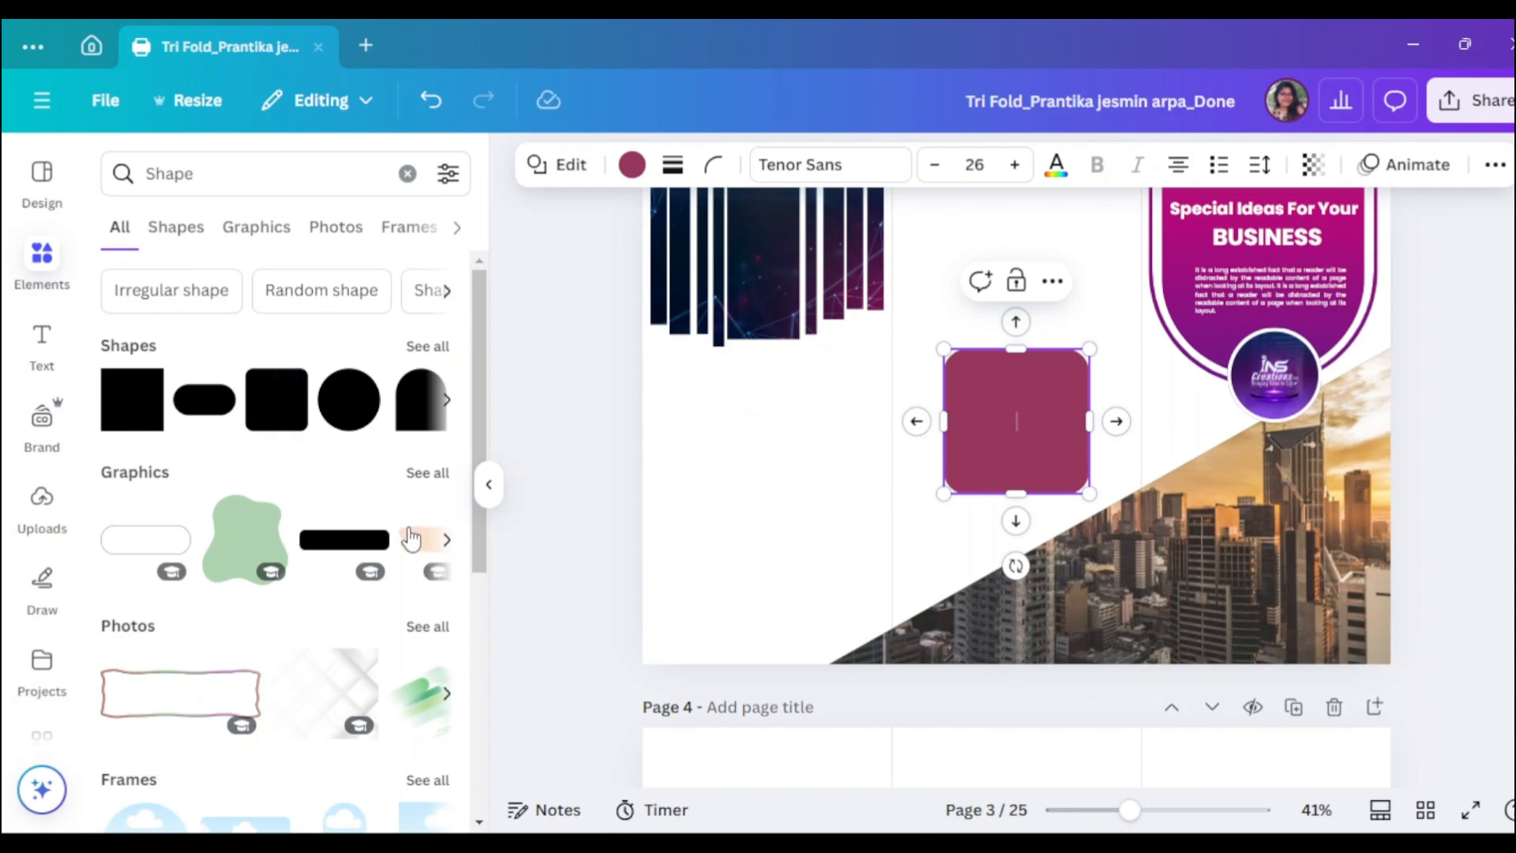
{"action": "double_click", "coordinate": [1036, 446]}
{"action": "left_click_drag", "start_coordinate": [942, 427], "coordinate": [822, 421]}
{"action": "left_click_drag", "start_coordinate": [956, 488], "coordinate": [815, 400]}
{"action": "left_click", "coordinate": [903, 481]}
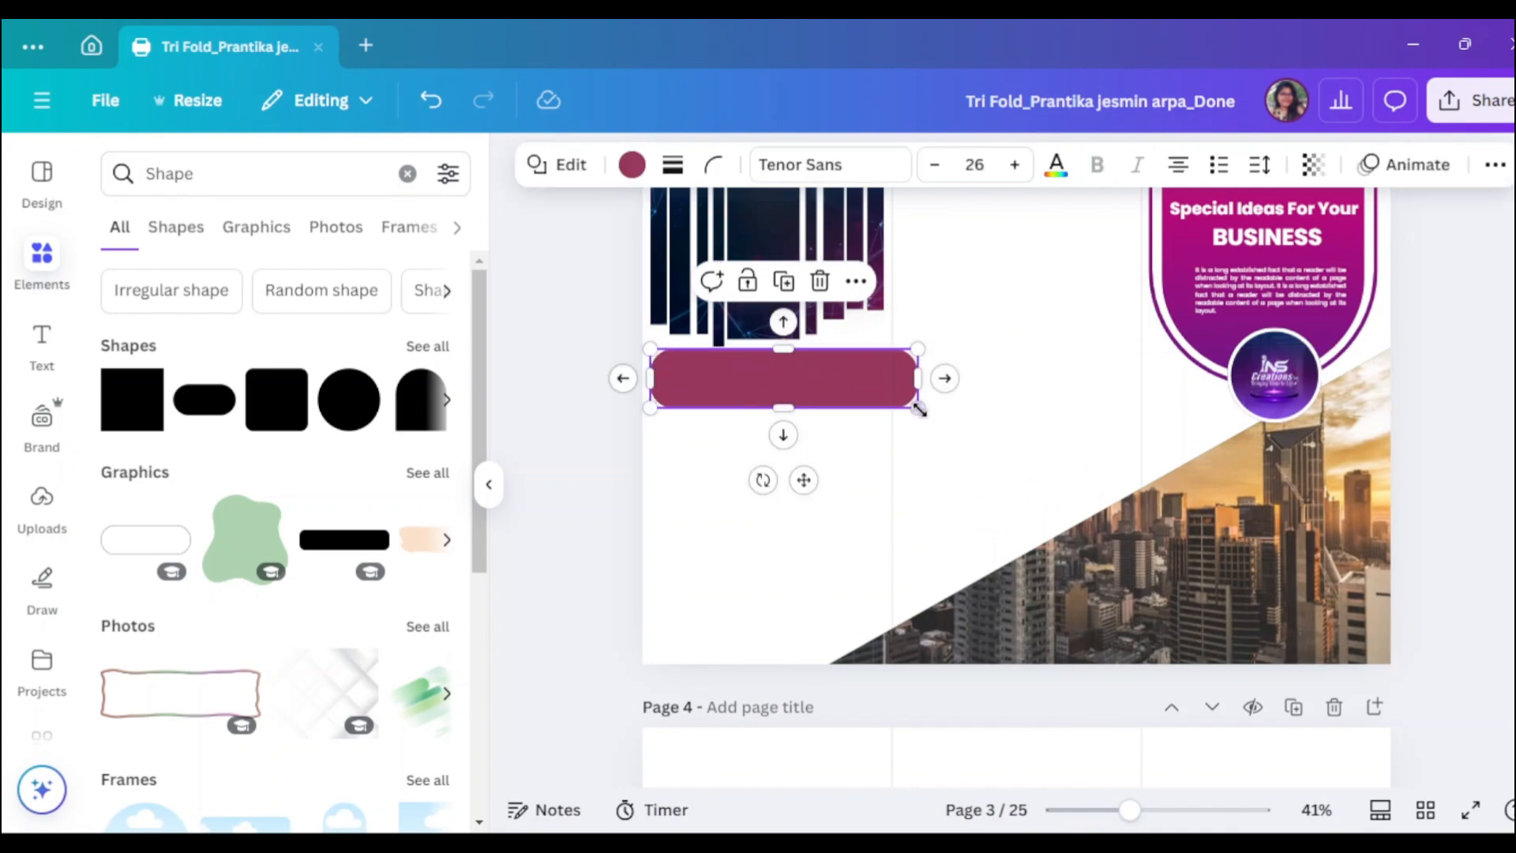
{"action": "left_click_drag", "start_coordinate": [918, 405], "coordinate": [762, 367]}
- Change the pill's heading text from BUSINESS to OUR SERVICES
{"action": "left_click", "coordinate": [486, 486]}
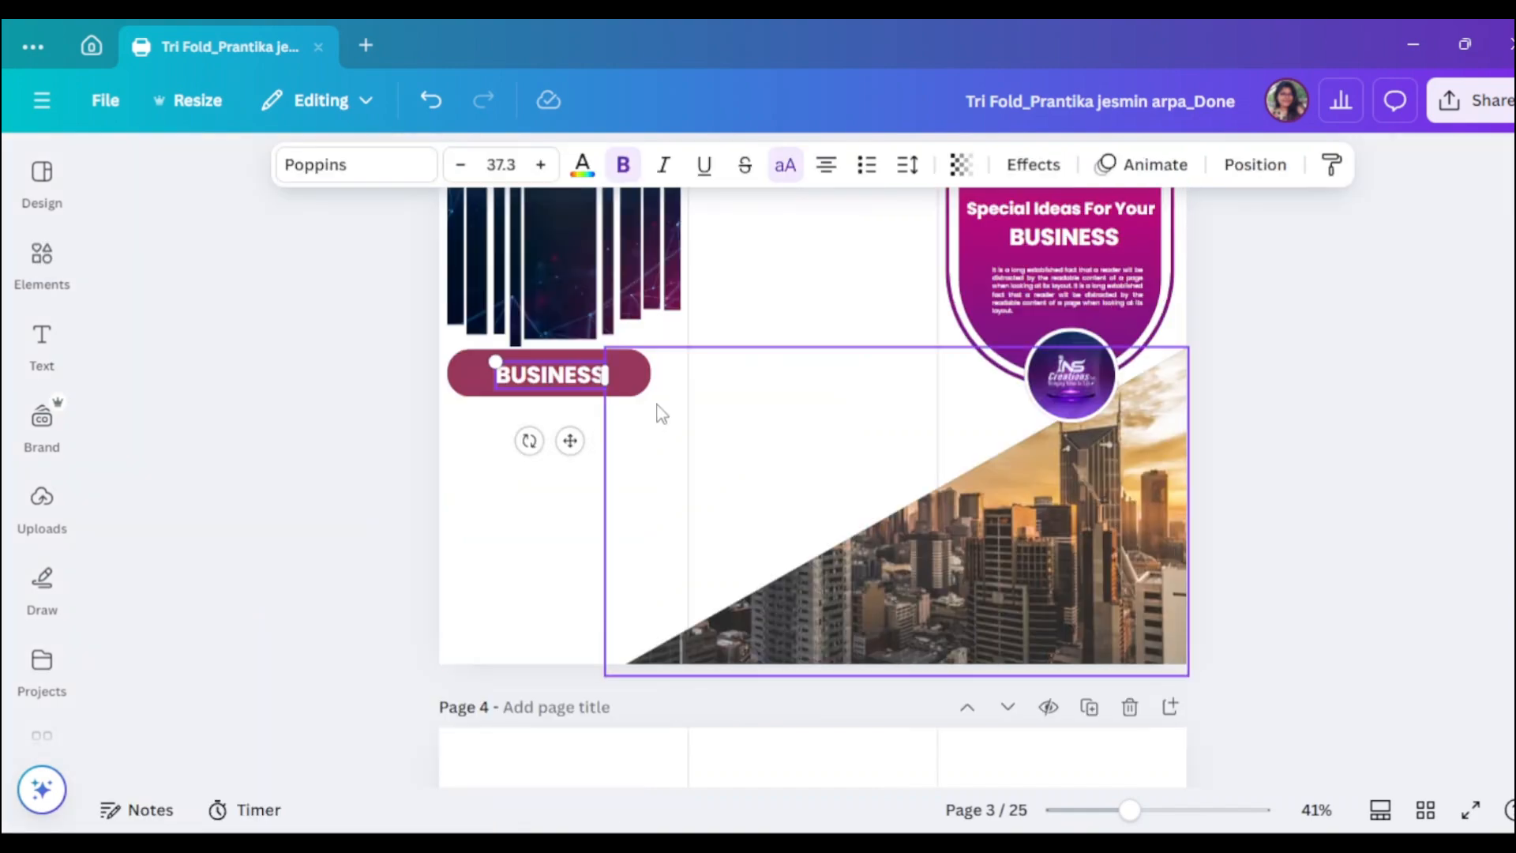
{"action": "double_click", "coordinate": [570, 378]}
{"action": "type", "text": "C"}
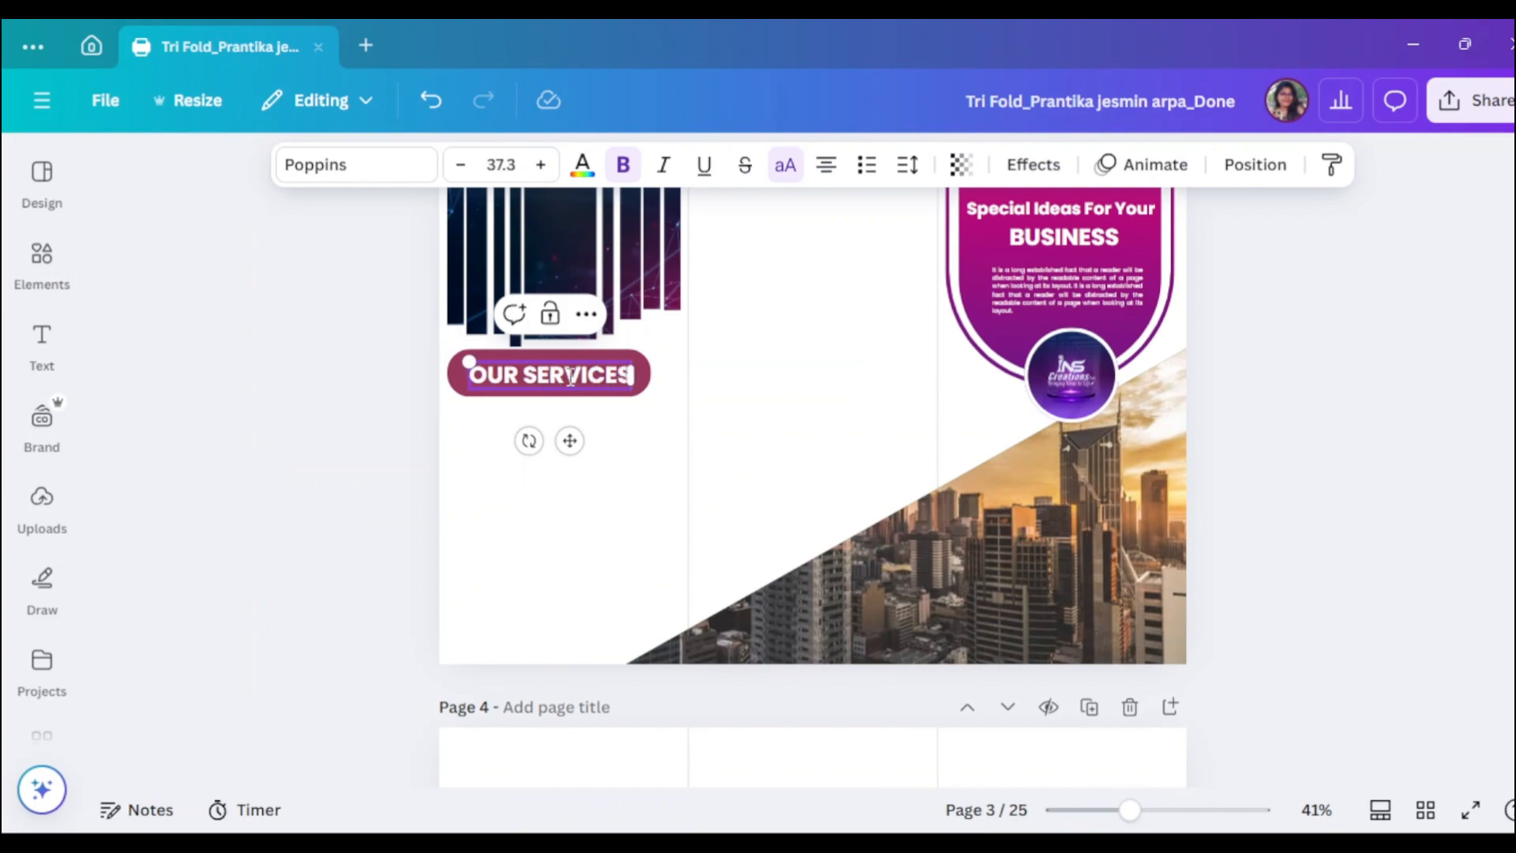
{"action": "key", "text": "Escape"}
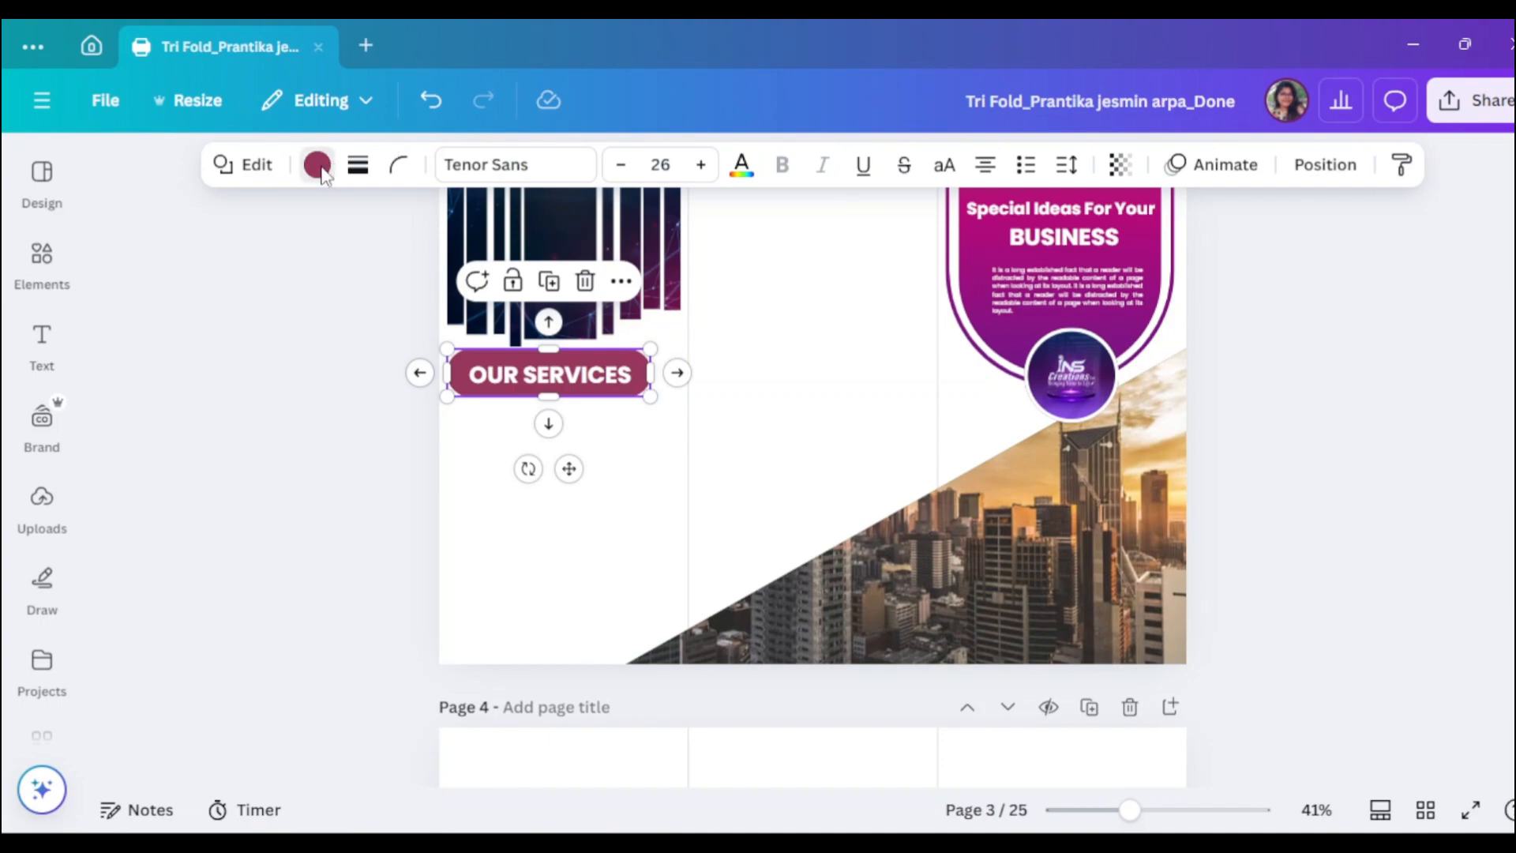
- Fill the pill with a magenta-to-purple gradient using the third gradient style
{"action": "left_click", "coordinate": [317, 165]}
{"action": "left_click", "coordinate": [425, 689]}
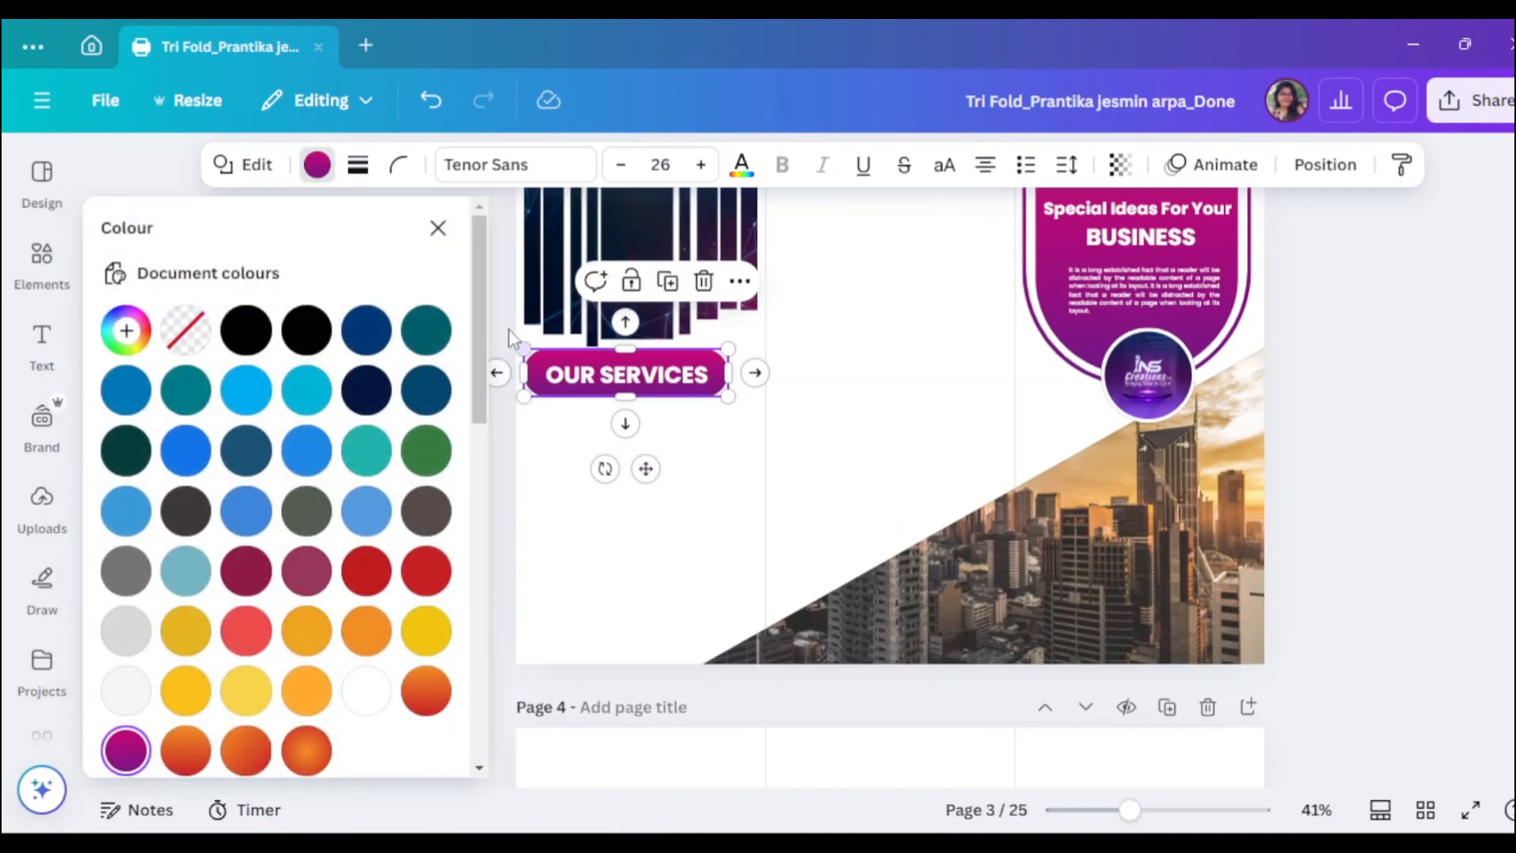
{"action": "left_click", "coordinate": [126, 341]}
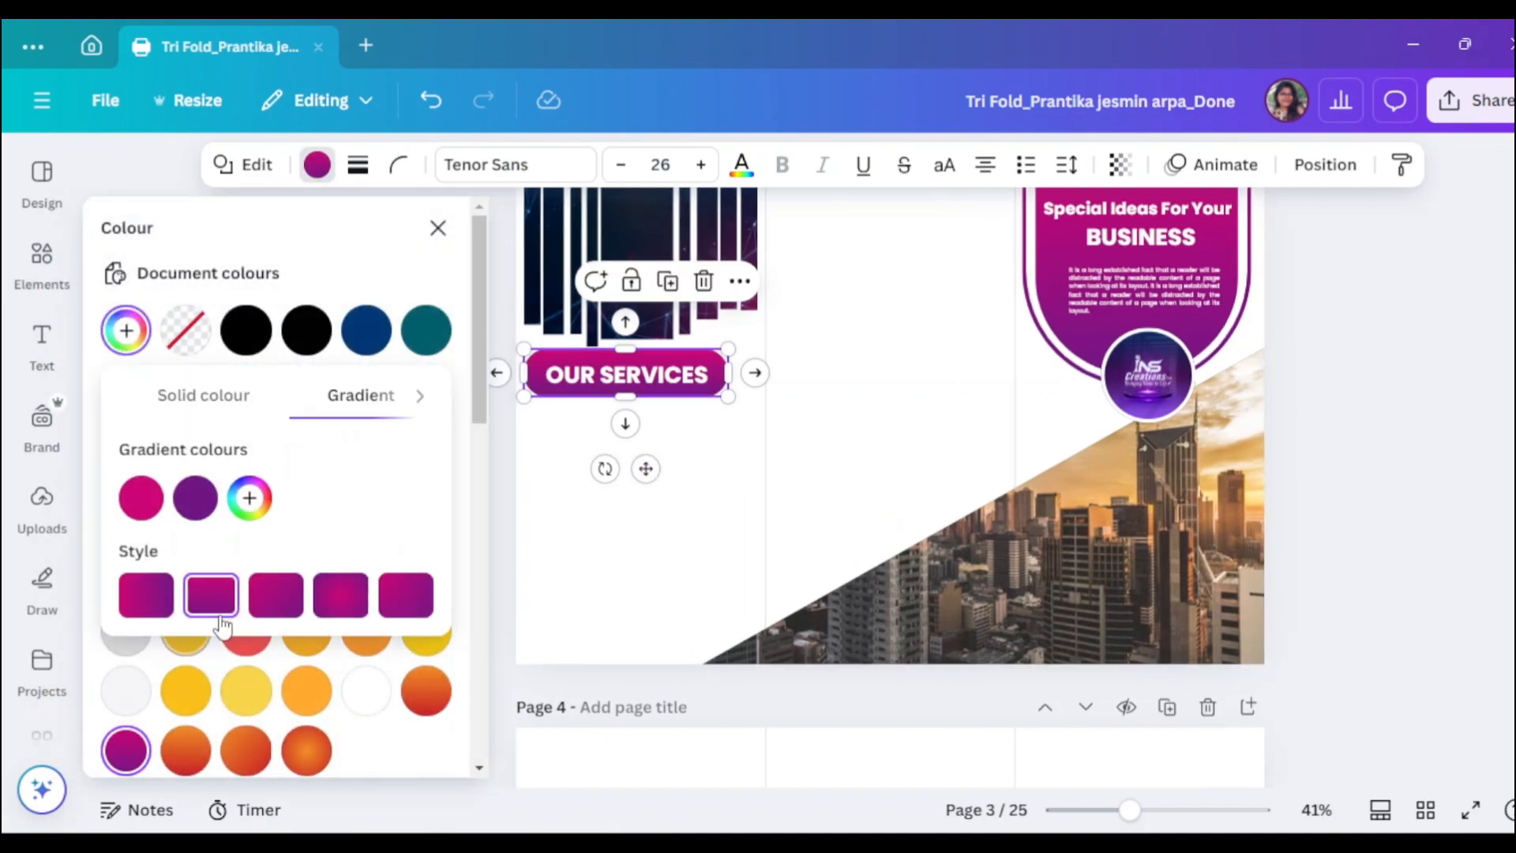
{"action": "left_click", "coordinate": [341, 598]}
{"action": "left_click", "coordinate": [403, 602]}
{"action": "left_click", "coordinate": [145, 596]}
{"action": "left_click", "coordinate": [276, 596]}
{"action": "left_click", "coordinate": [438, 228]}
{"action": "left_click", "coordinate": [331, 442]}
- Move the OUR SERVICES pill and its text together, then copy the body paragraph beneath it
{"action": "left_click_drag", "start_coordinate": [1103, 806], "coordinate": [1178, 809]}
{"action": "left_click", "coordinate": [442, 418]}
{"action": "left_click", "coordinate": [465, 403]}
{"action": "left_click", "coordinate": [354, 446], "text": "shift"}
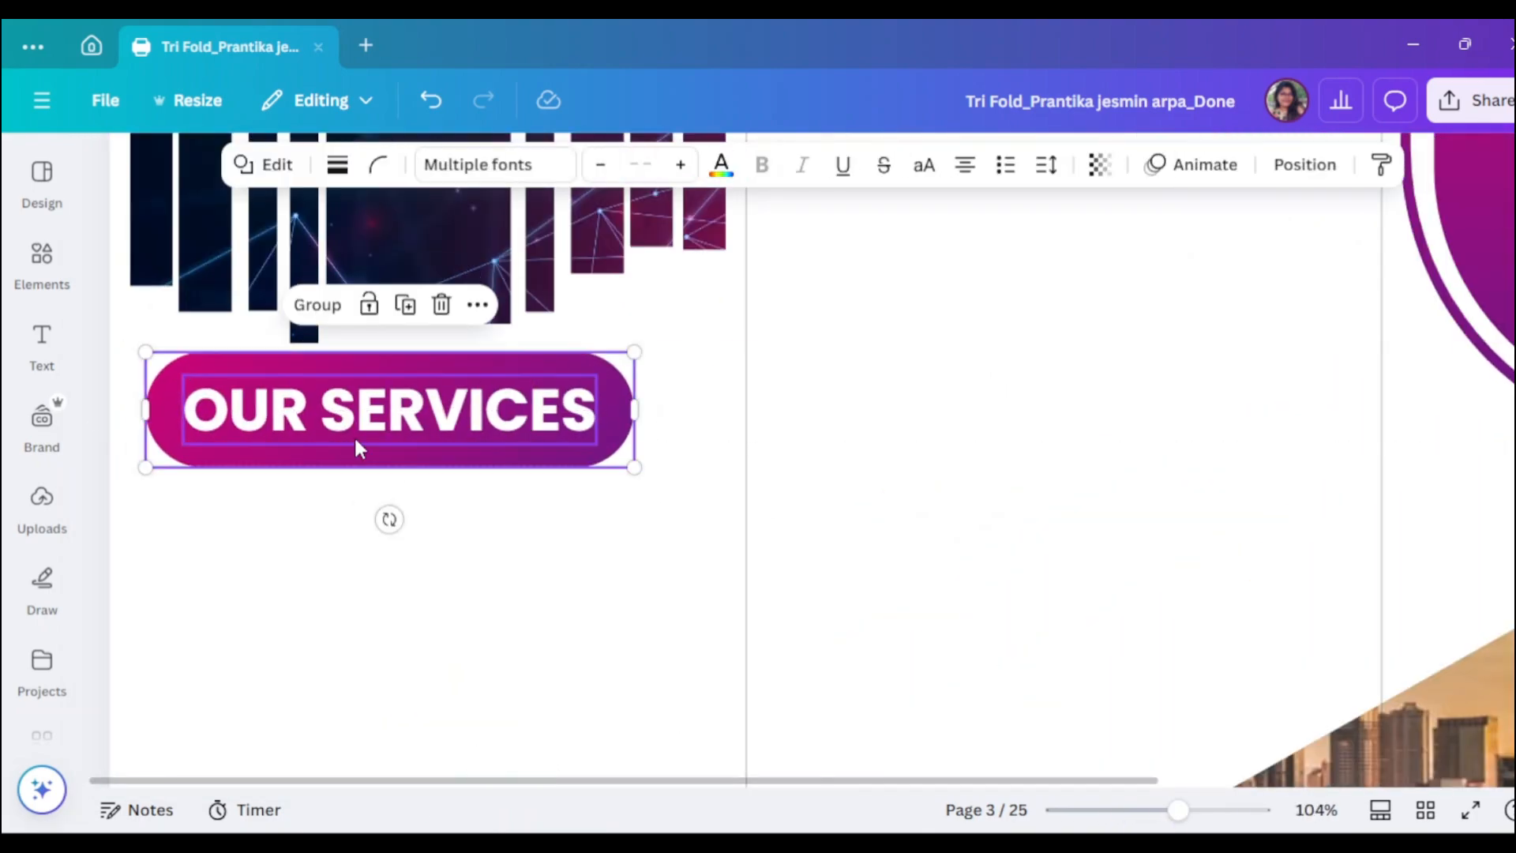
{"action": "left_click_drag", "start_coordinate": [354, 446], "coordinate": [385, 446]}
{"action": "scroll", "coordinate": [845, 548], "scroll_direction": "down", "scroll_amount": 1}
{"action": "left_click_drag", "start_coordinate": [1178, 809], "coordinate": [1139, 813]}
{"action": "left_click_drag", "start_coordinate": [1130, 303], "coordinate": [480, 498]}
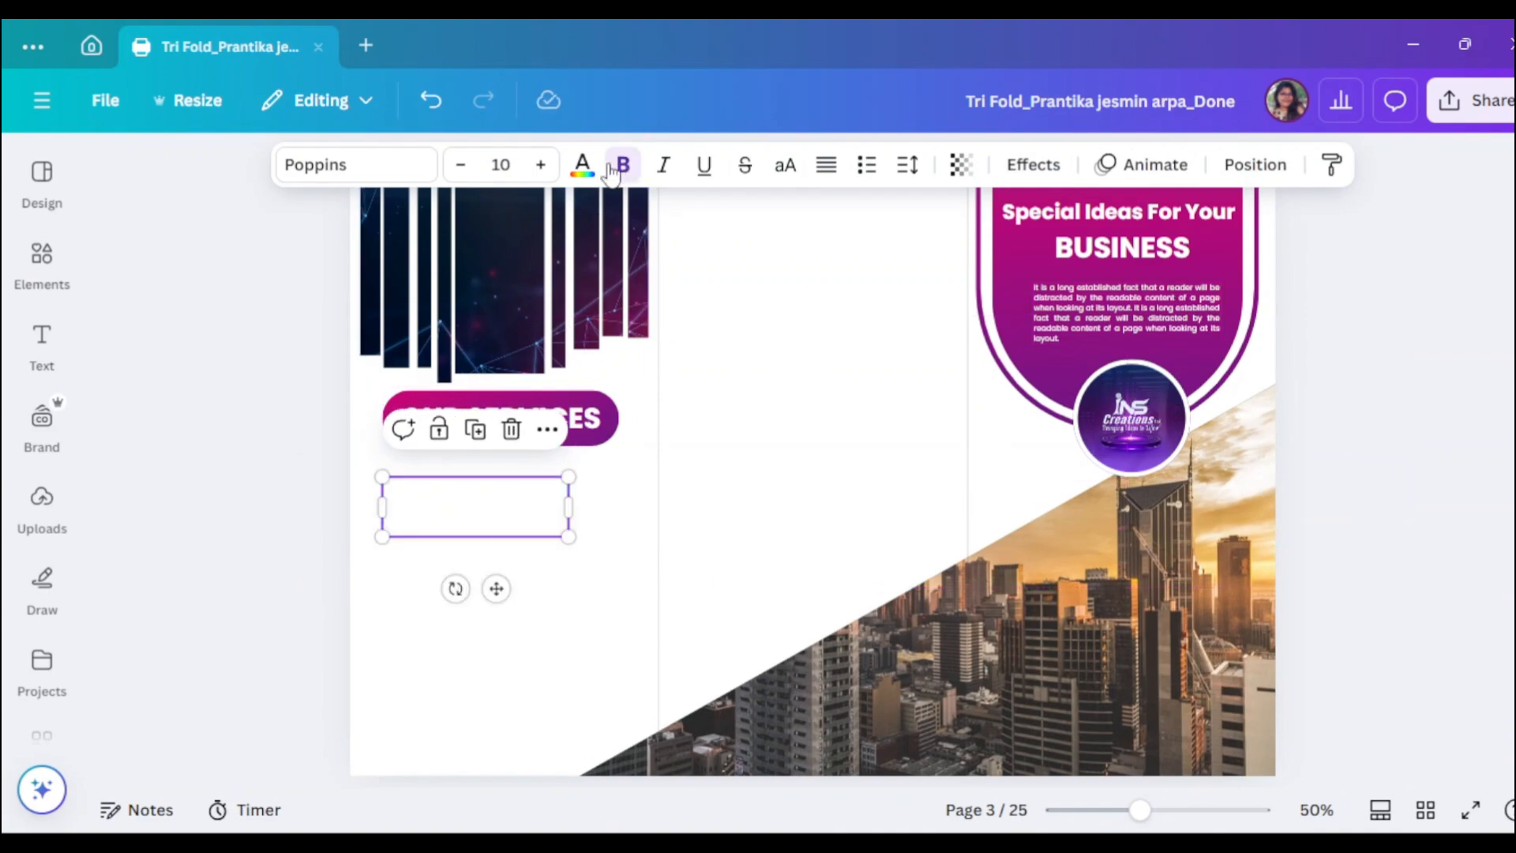
- Make the paragraph text black and widen its text box
{"action": "left_click", "coordinate": [584, 166]}
{"action": "scroll", "coordinate": [261, 474], "scroll_direction": "down", "scroll_amount": 2}
{"action": "scroll", "coordinate": [260, 473], "scroll_direction": "up", "scroll_amount": 2}
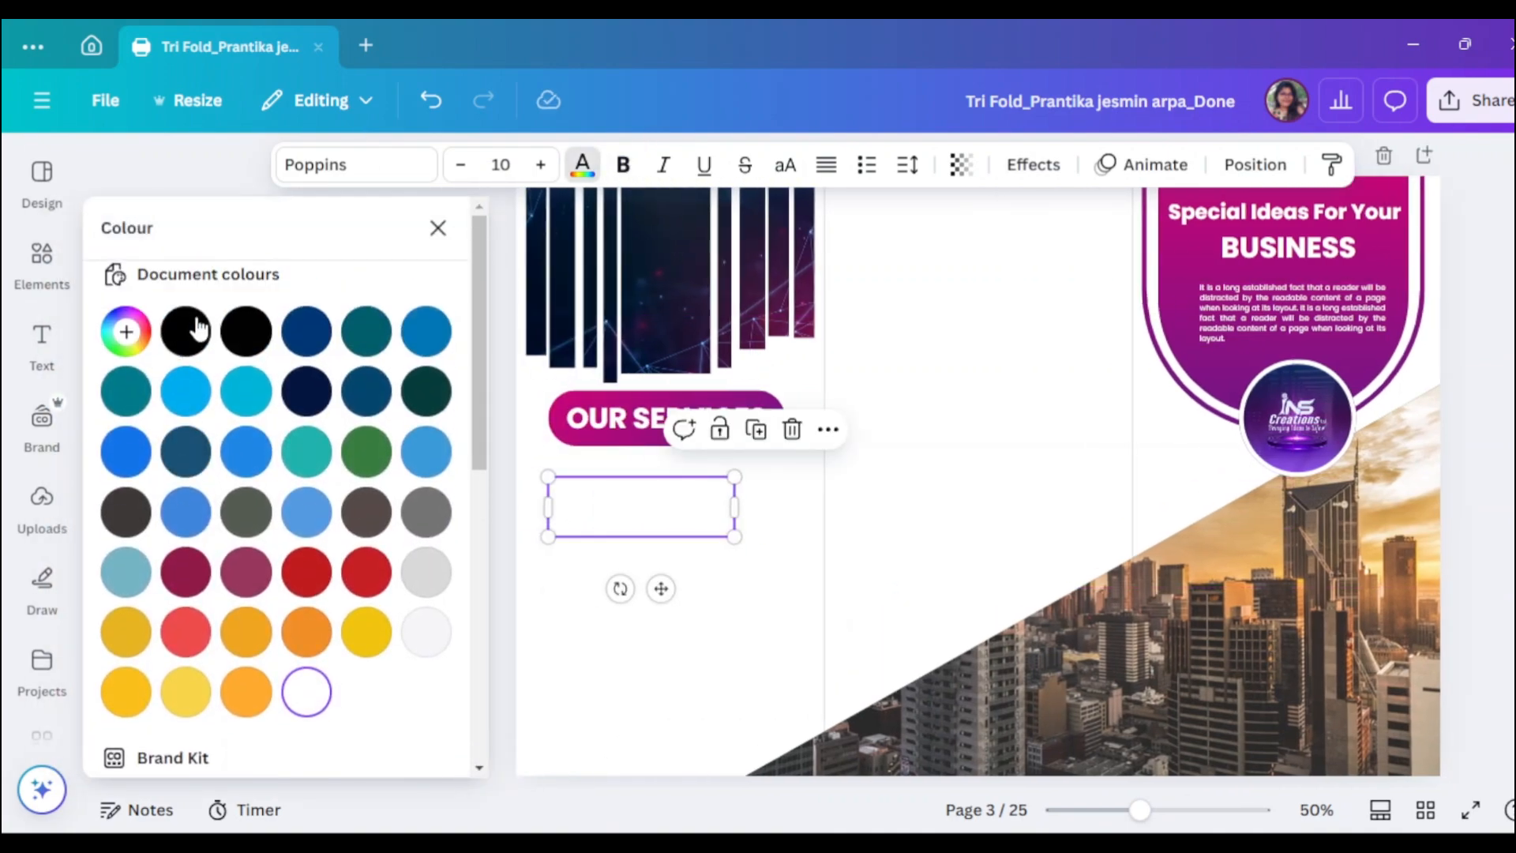
{"action": "left_click", "coordinate": [196, 327]}
{"action": "left_click_drag", "start_coordinate": [731, 509], "coordinate": [797, 510]}
{"action": "scroll", "coordinate": [700, 592], "scroll_direction": "up", "scroll_amount": 2}
{"action": "left_click_drag", "start_coordinate": [334, 511], "coordinate": [341, 503]}
- Set the paragraph font size to 15, then reduce it slightly
{"action": "left_click", "coordinate": [513, 166]}
{"action": "type", "text": "15"}
{"action": "left_click", "coordinate": [584, 501]}
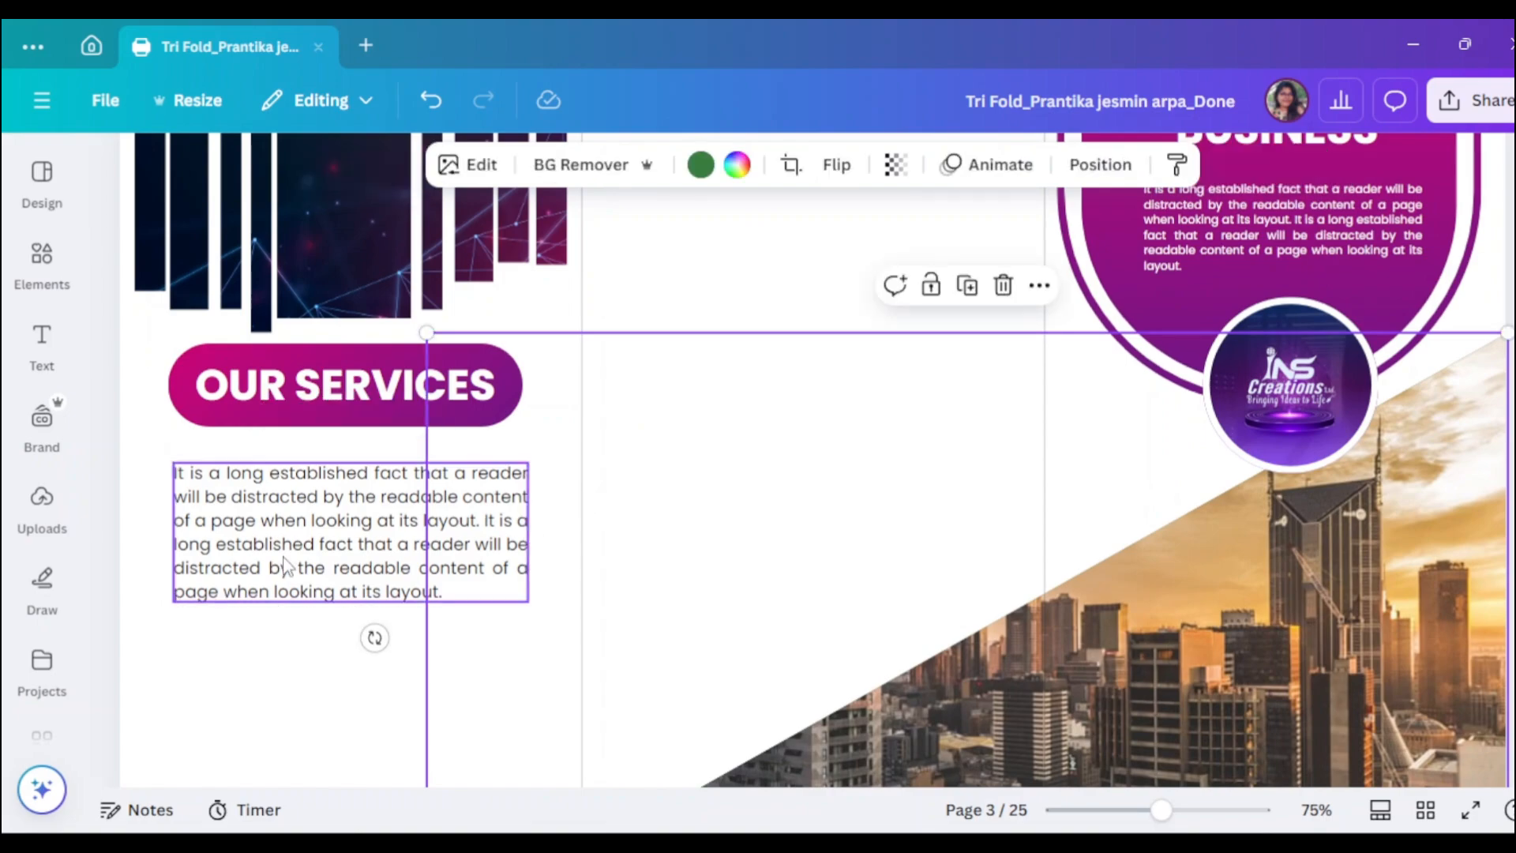
{"action": "left_click", "coordinate": [331, 584]}
{"action": "left_click_drag", "start_coordinate": [331, 578], "coordinate": [332, 570]}
{"action": "scroll", "coordinate": [430, 558], "scroll_direction": "down", "scroll_amount": 1}
{"action": "mouse_move", "coordinate": [1160, 810]}
{"action": "left_mouse_down"}
{"action": "mouse_move", "coordinate": [1132, 810]}
{"action": "mouse_move", "coordinate": [1160, 811]}
{"action": "left_mouse_up"}
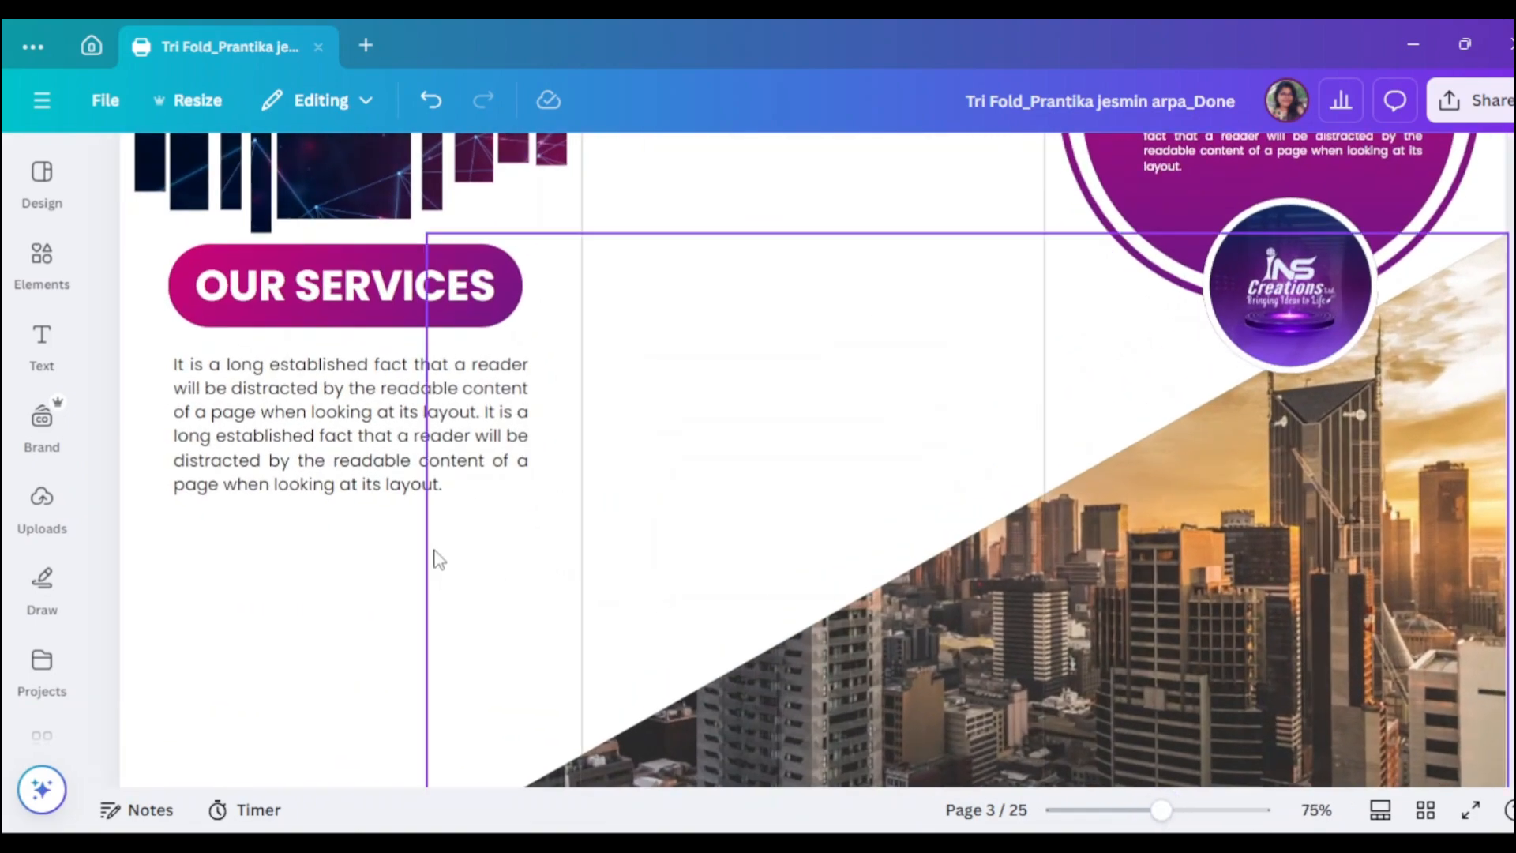
{"action": "scroll", "coordinate": [906, 405], "scroll_direction": "down", "scroll_amount": 3}
{"action": "scroll", "coordinate": [351, 243], "scroll_direction": "up", "scroll_amount": 2}
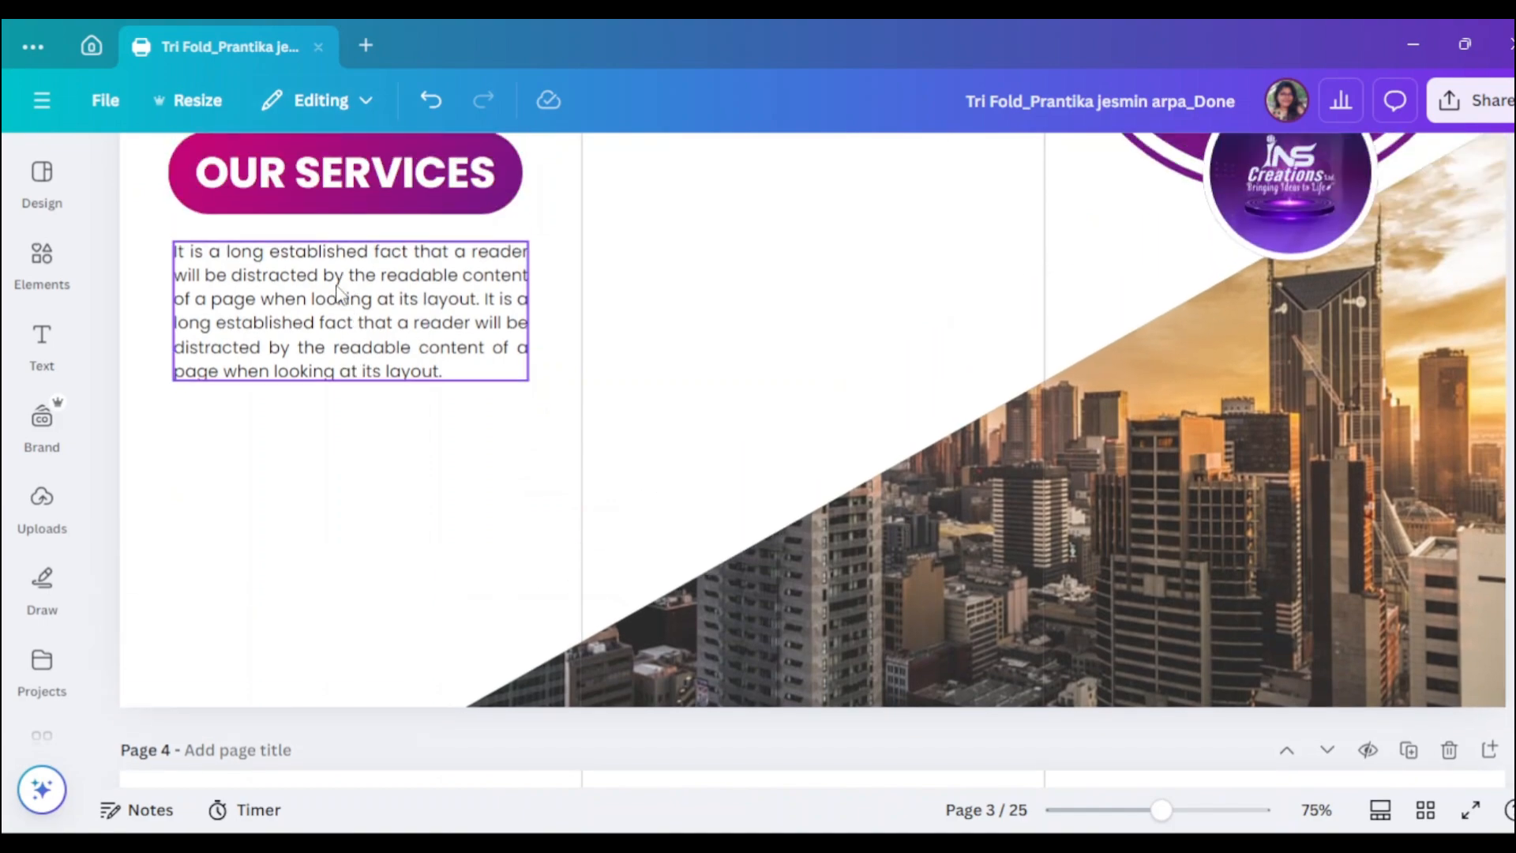
{"action": "left_click", "coordinate": [359, 340]}
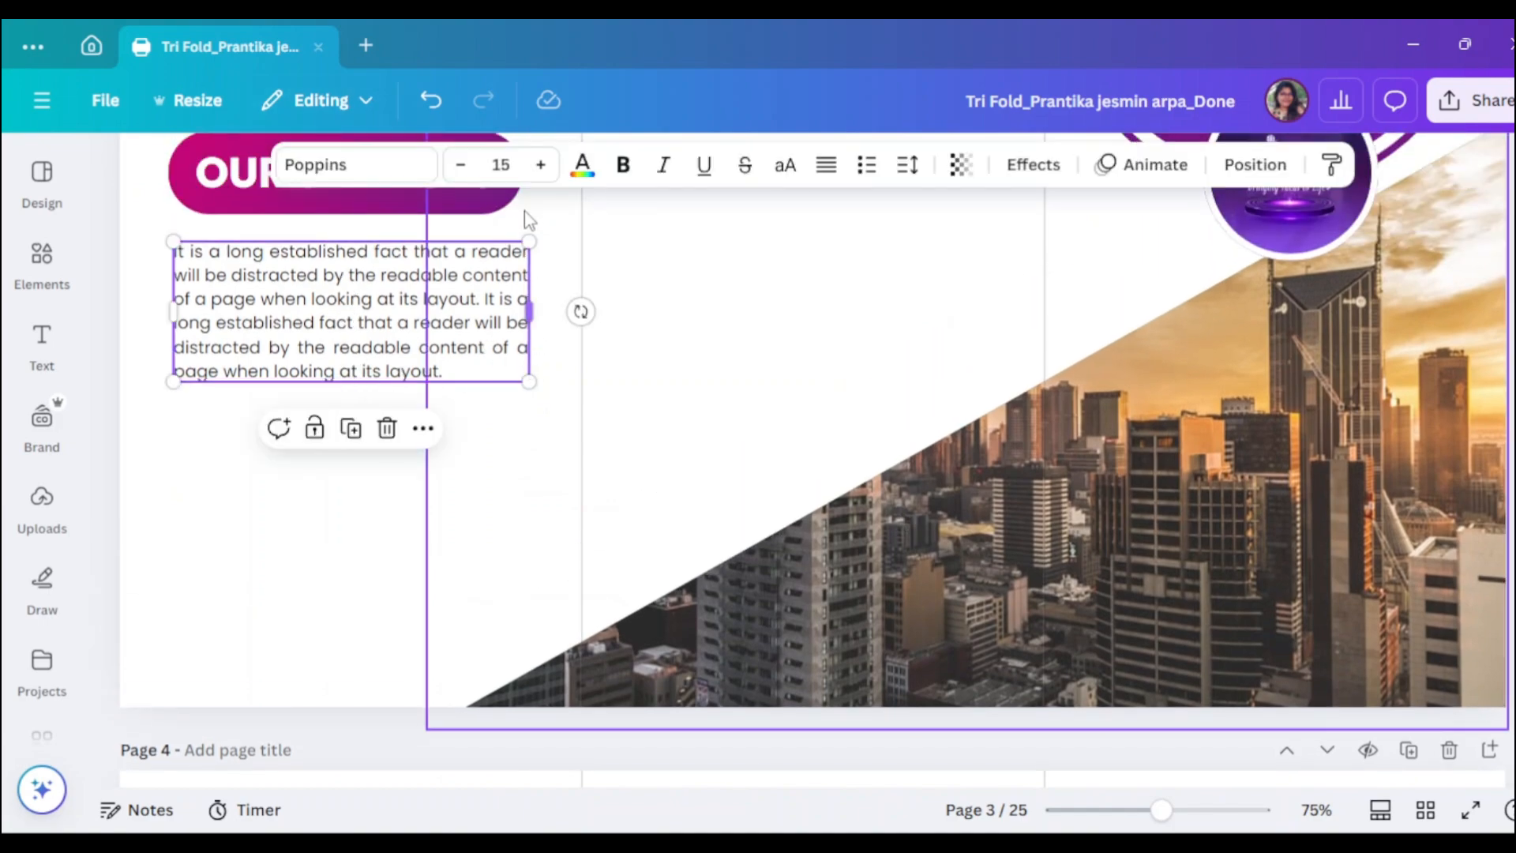
{"action": "left_click", "coordinate": [460, 165]}
{"action": "left_click", "coordinate": [461, 165]}
{"action": "left_click", "coordinate": [460, 227]}
- Copy the heading below the paragraph with font size 25 in black
{"action": "left_click_drag", "start_coordinate": [373, 180], "coordinate": [348, 422]}
{"action": "left_click", "coordinate": [488, 165]}
{"action": "type", "text": "25"}
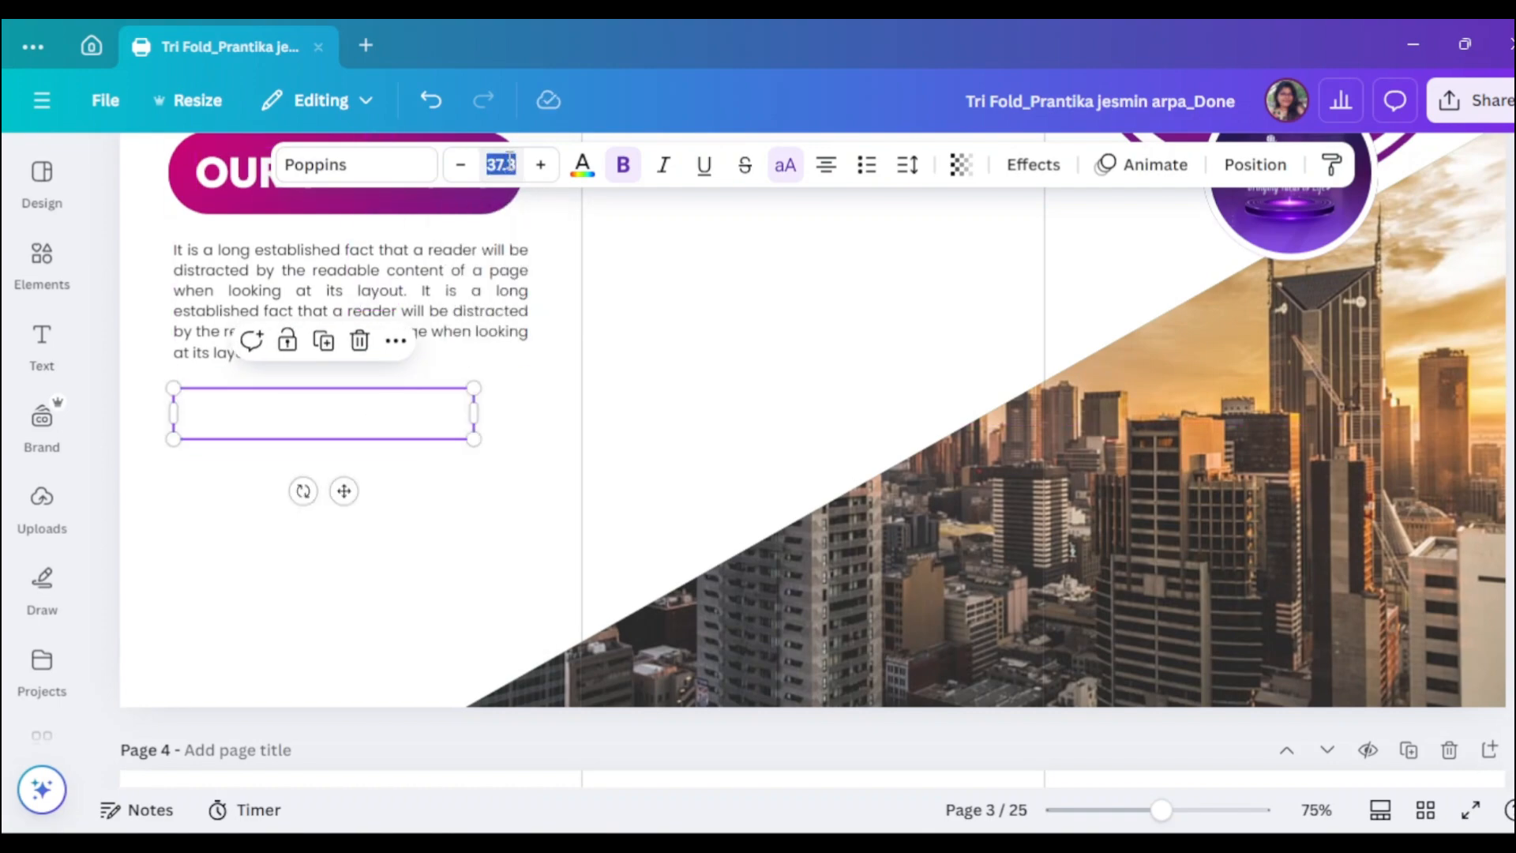
{"action": "key", "text": "Return"}
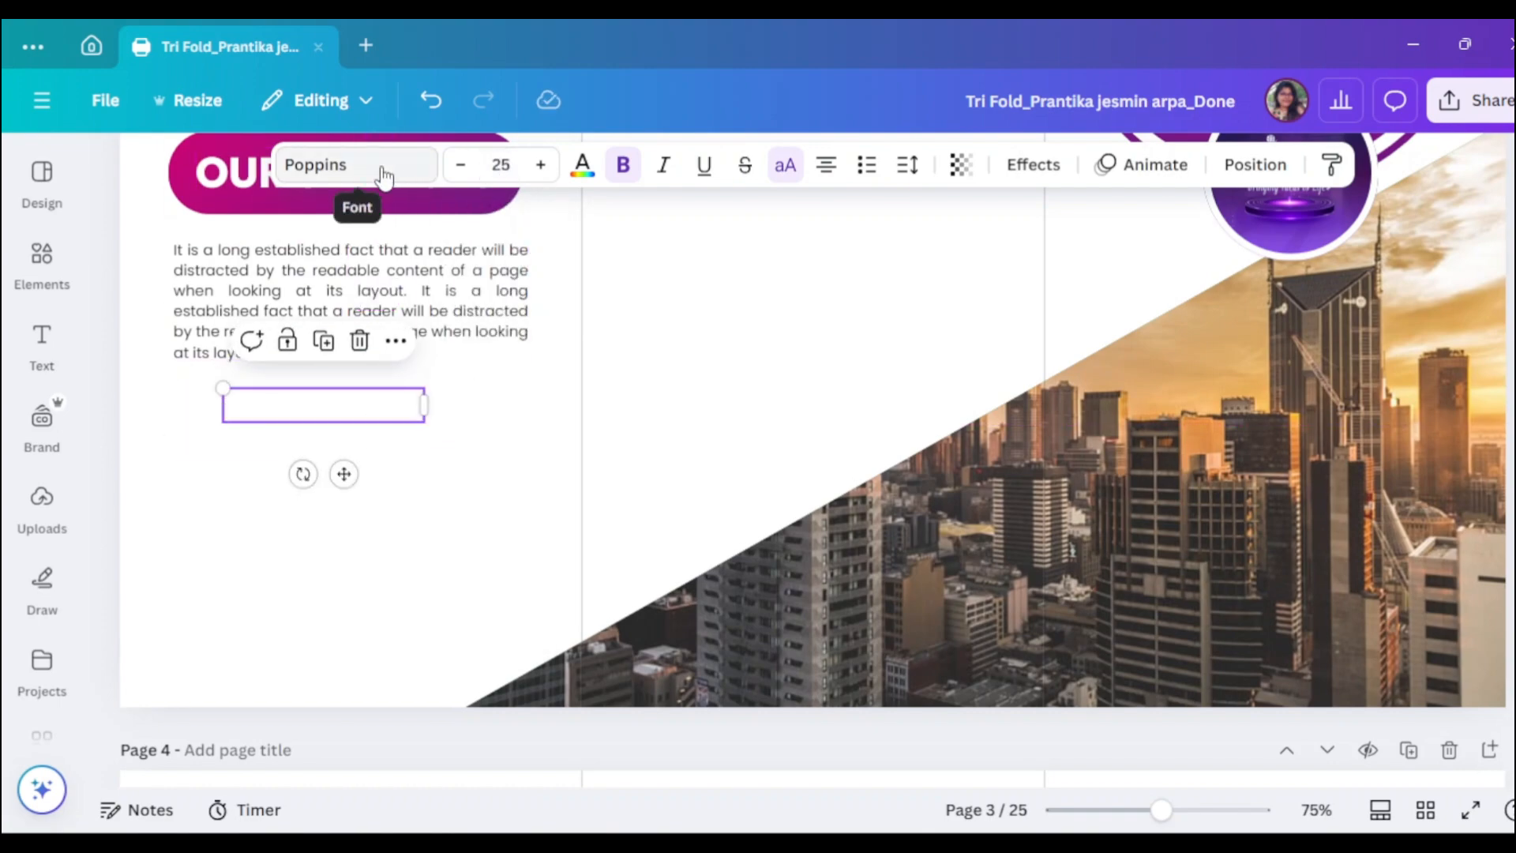
{"action": "left_click", "coordinate": [582, 168]}
{"action": "left_click", "coordinate": [185, 330]}
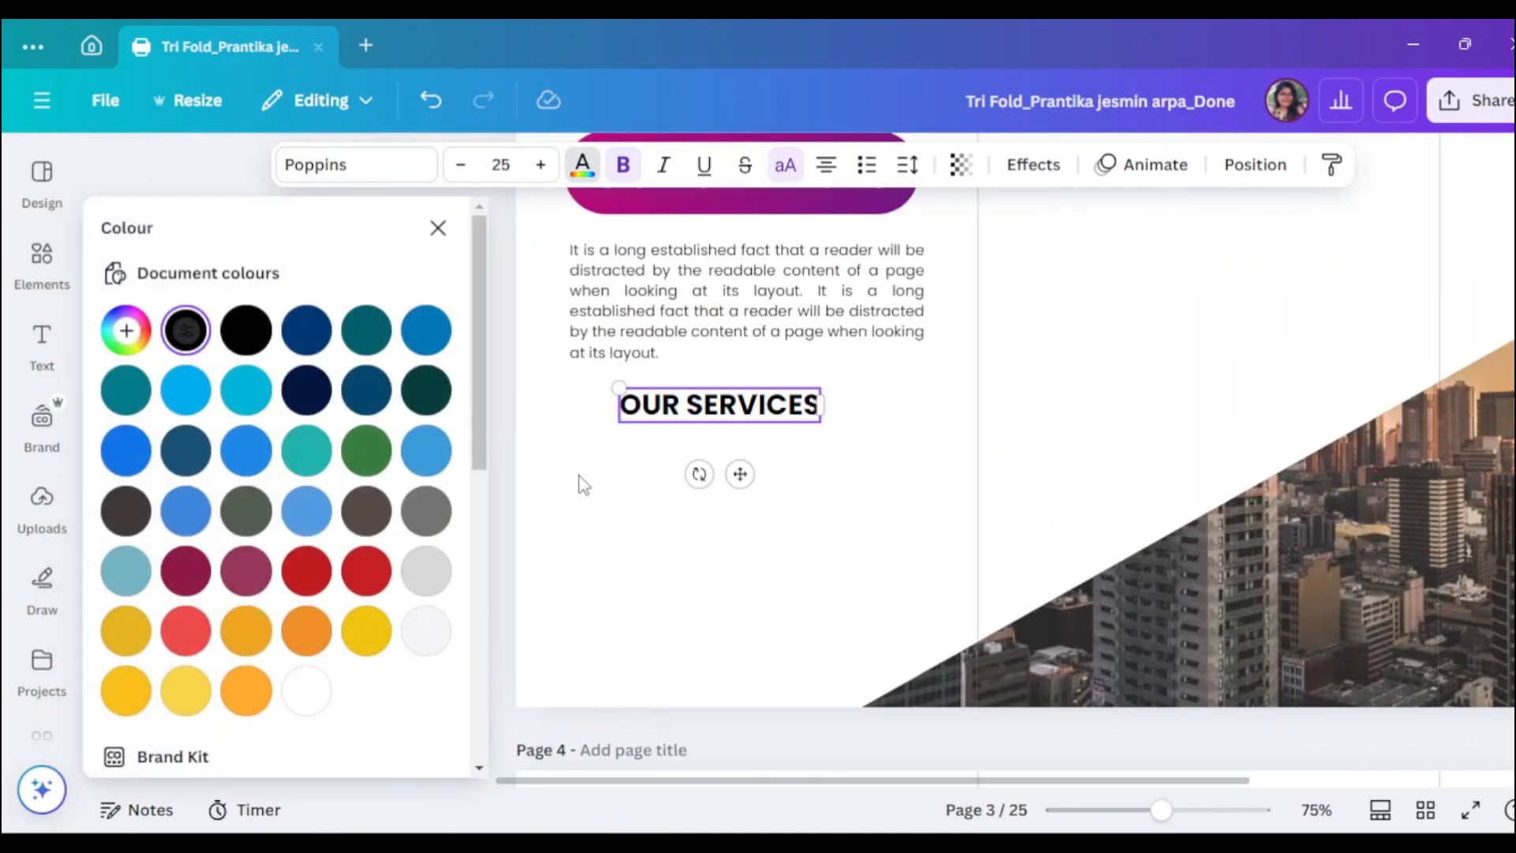
{"action": "left_click", "coordinate": [579, 475]}
- Retype the copied heading as CREATIVE IDEAS
{"action": "left_click", "coordinate": [338, 414]}
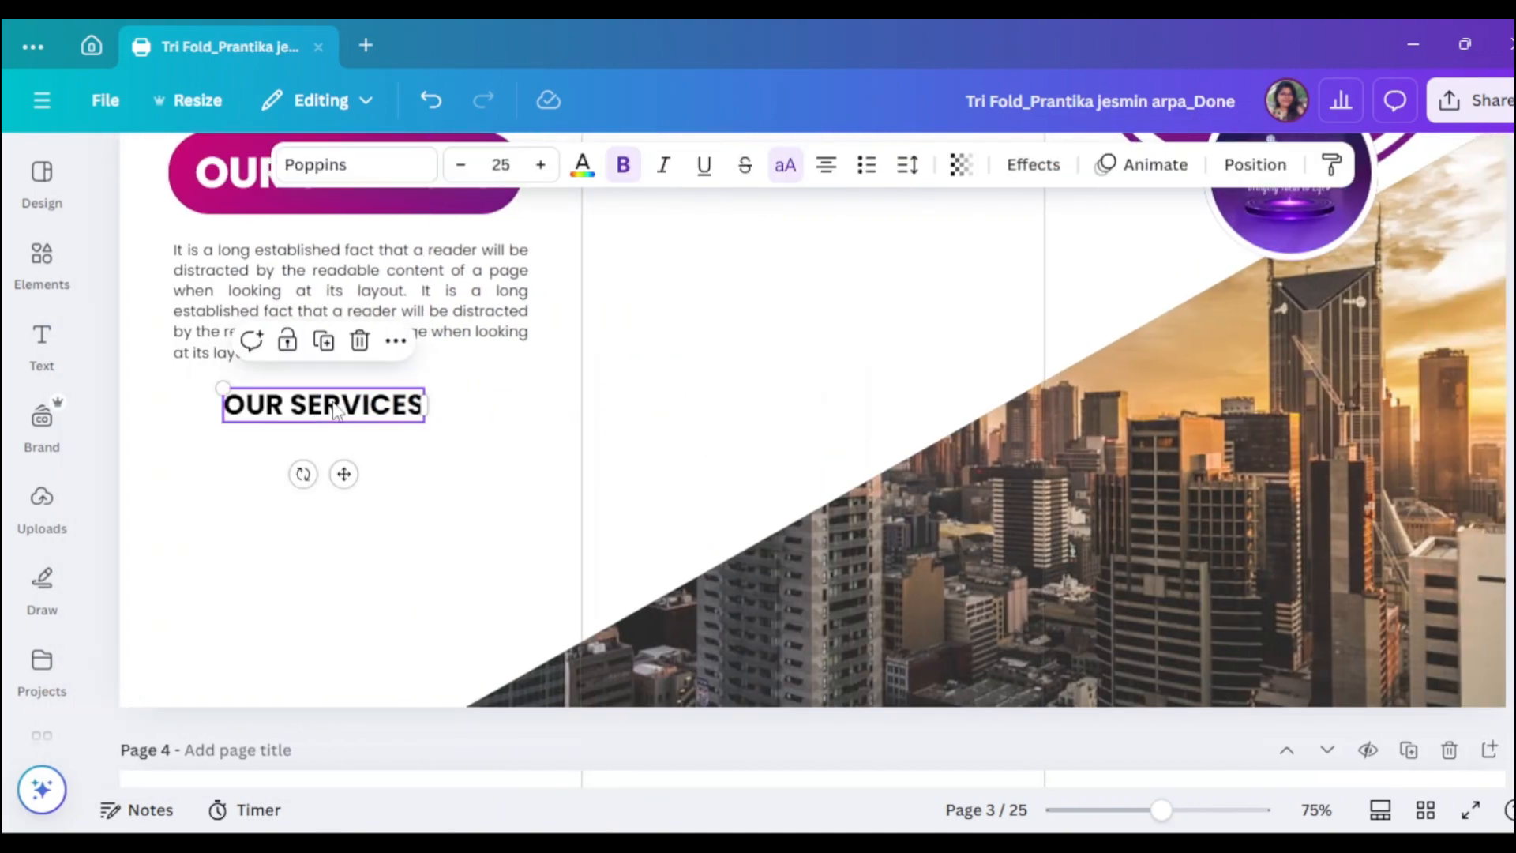
{"action": "left_click", "coordinate": [337, 404]}
{"action": "type", "text": "CREATIVE"}
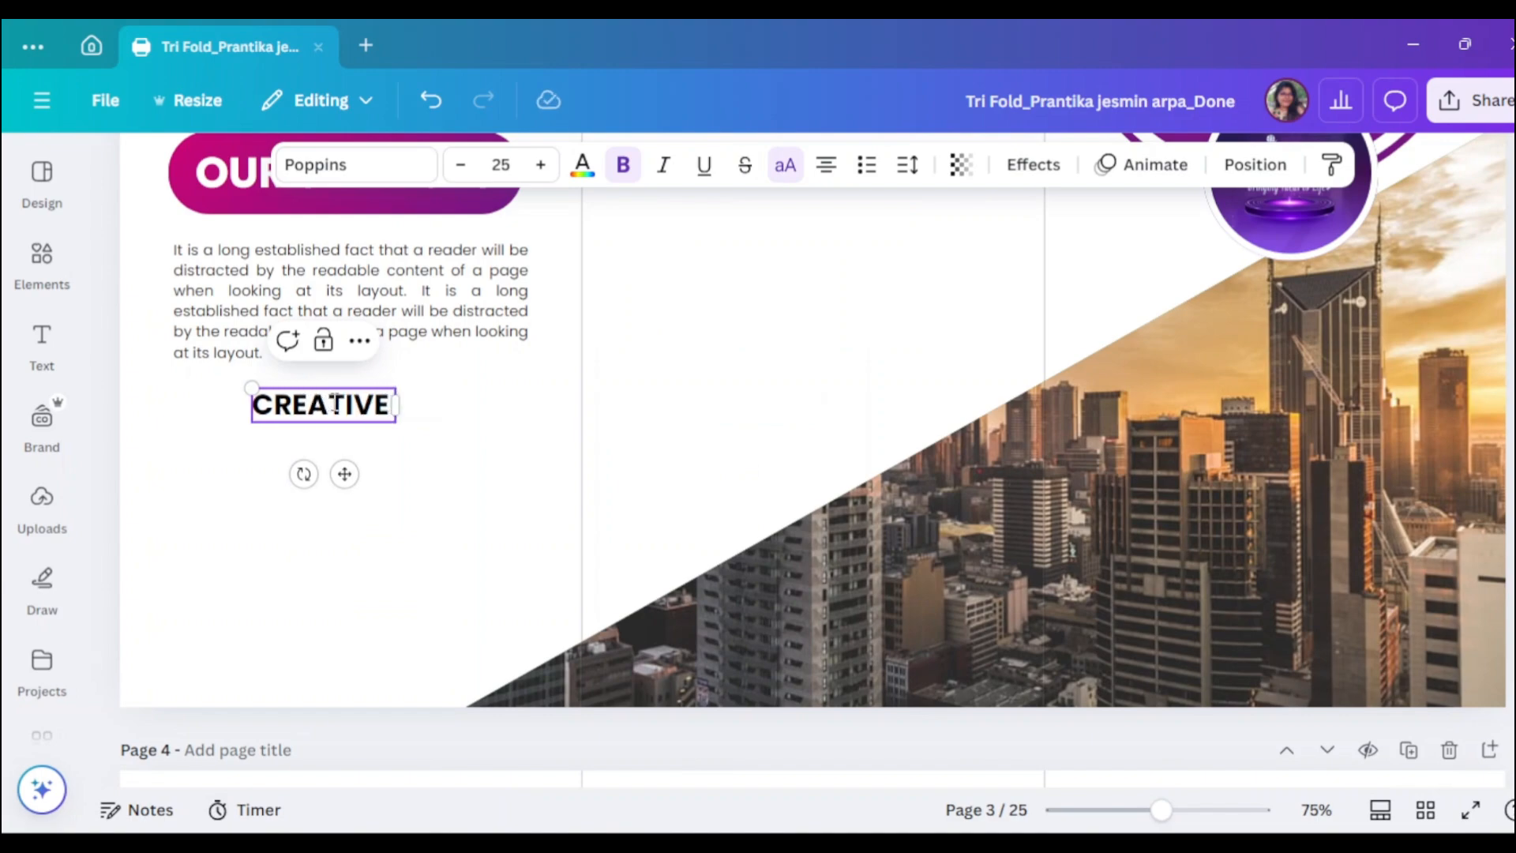
{"action": "type", "text": " IDEAS"}
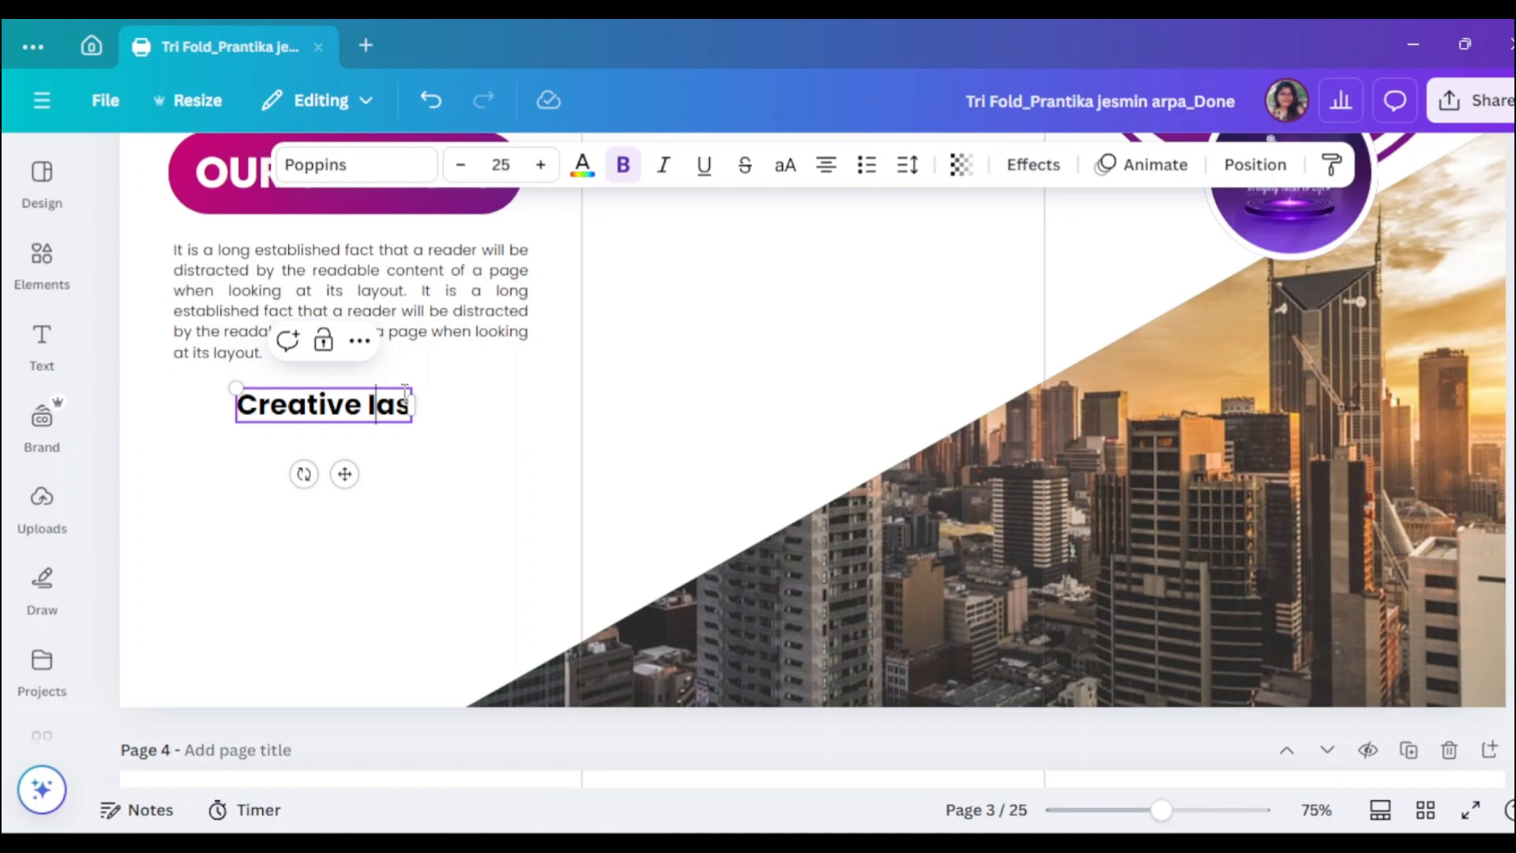
- Search Graphics for 'Creative Ideas' and add the half-brain lightbulb graphic
{"action": "type", "text": "de"}
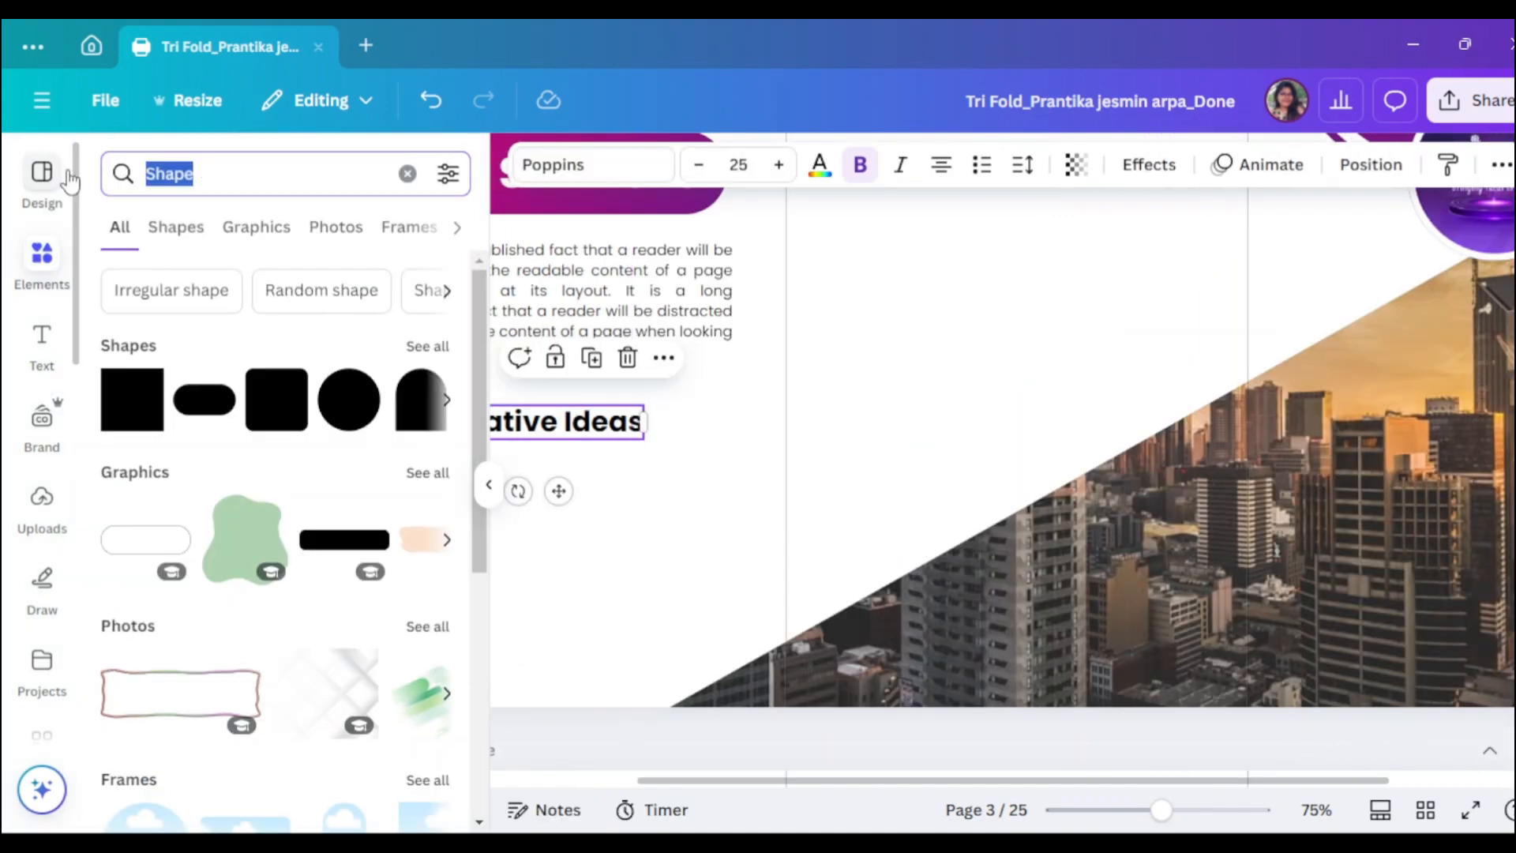
{"action": "type", "text": "Creative Ideas"}
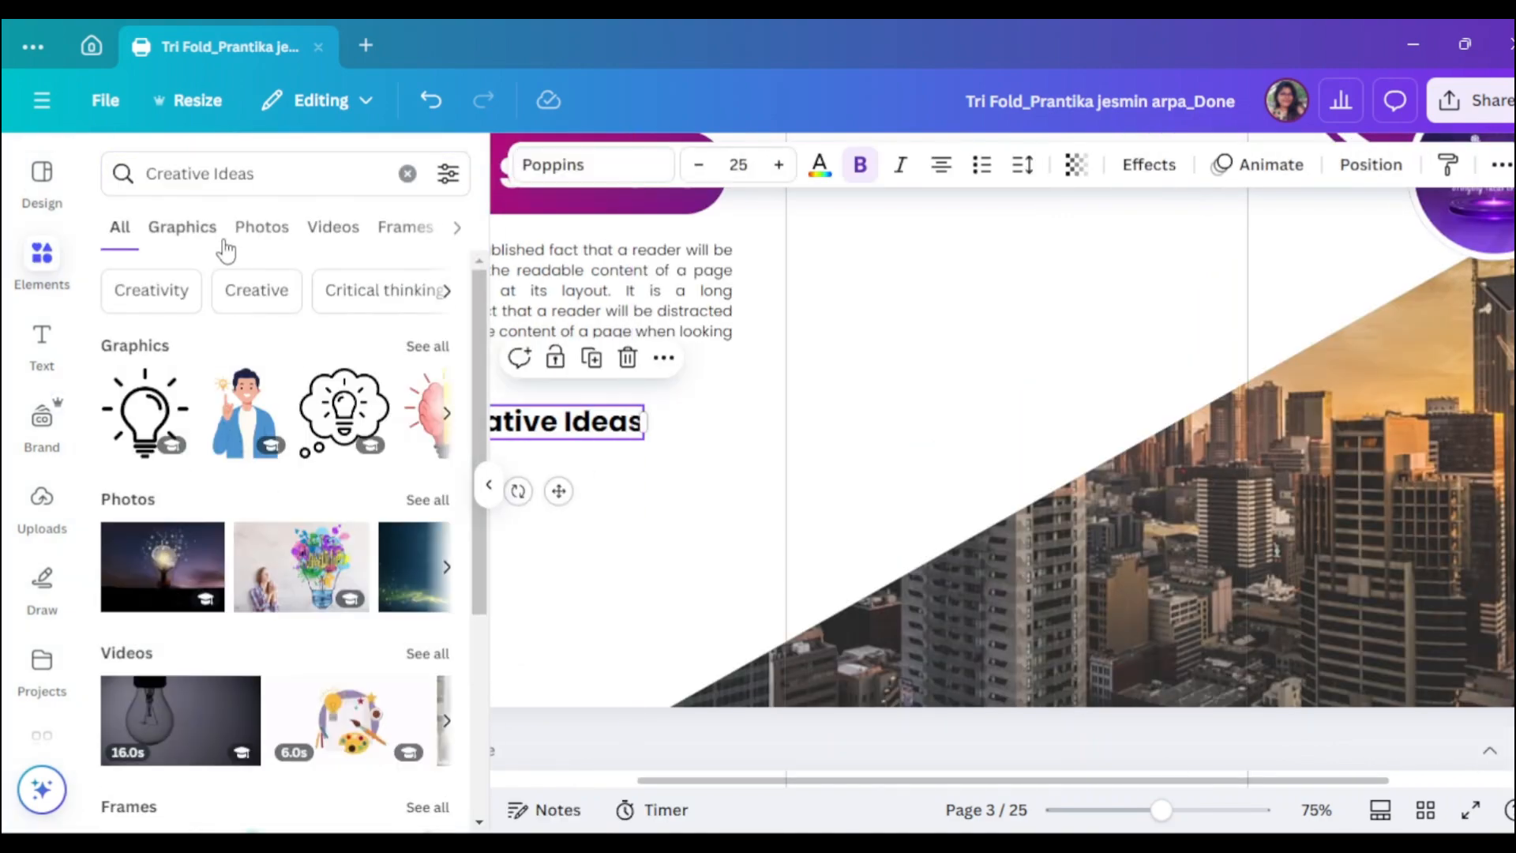
{"action": "left_click", "coordinate": [183, 227]}
{"action": "scroll", "coordinate": [247, 490], "scroll_direction": "down", "scroll_amount": 3}
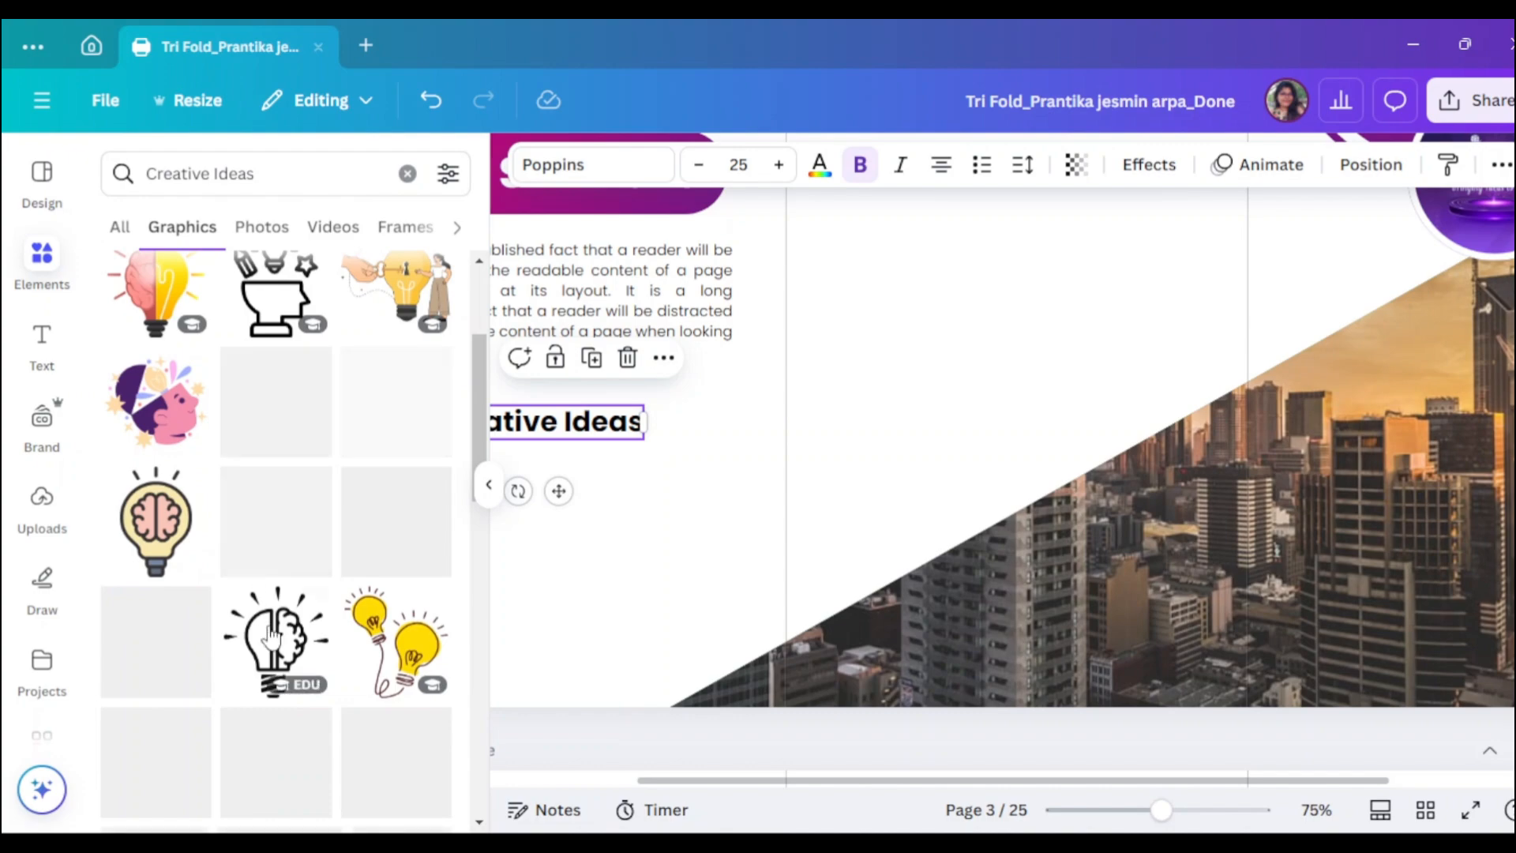
{"action": "left_click", "coordinate": [285, 636]}
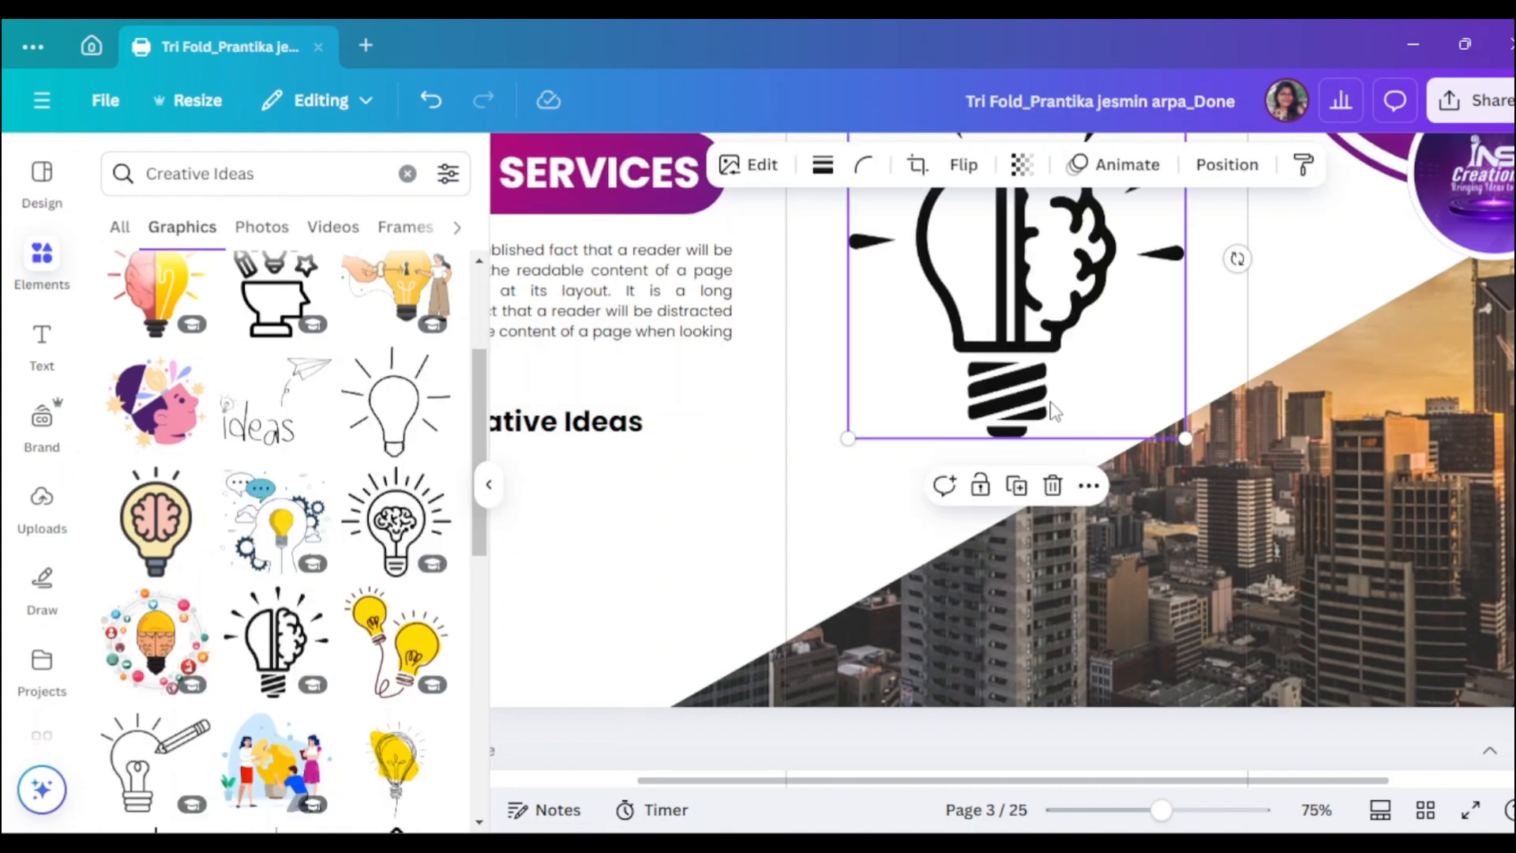
{"action": "left_click", "coordinate": [488, 484]}
- Shrink the lightbulb beside the Creative Ideas heading and make the heading slightly smaller
{"action": "left_click_drag", "start_coordinate": [881, 434], "coordinate": [712, 551]}
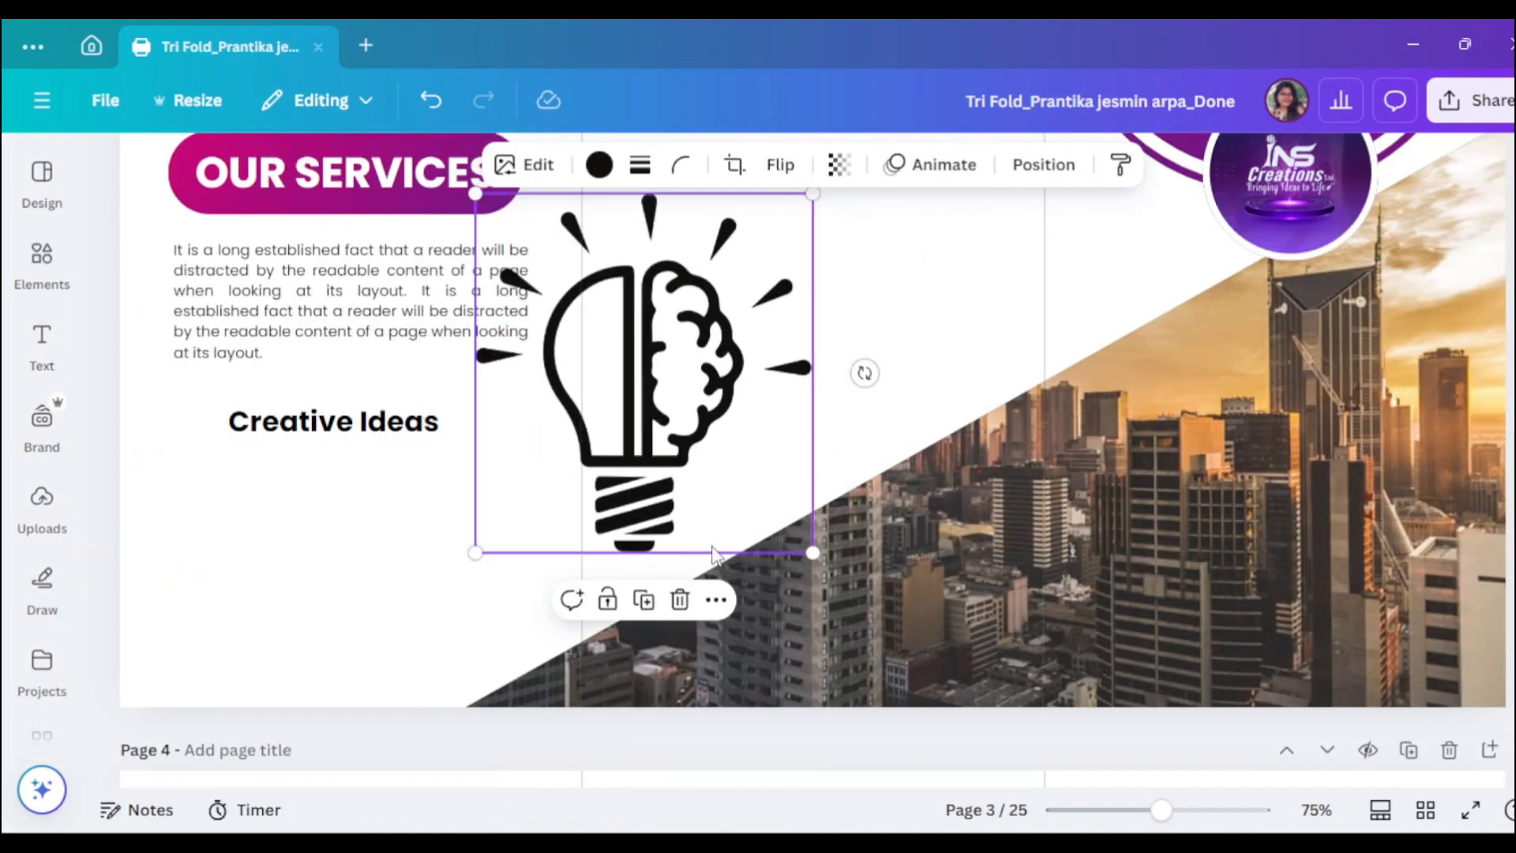
{"action": "left_click_drag", "start_coordinate": [807, 553], "coordinate": [225, 505]}
{"action": "mouse_move", "coordinate": [1160, 809]}
{"action": "left_mouse_down"}
{"action": "mouse_move", "coordinate": [1121, 810]}
{"action": "mouse_move", "coordinate": [1181, 811]}
{"action": "left_mouse_up"}
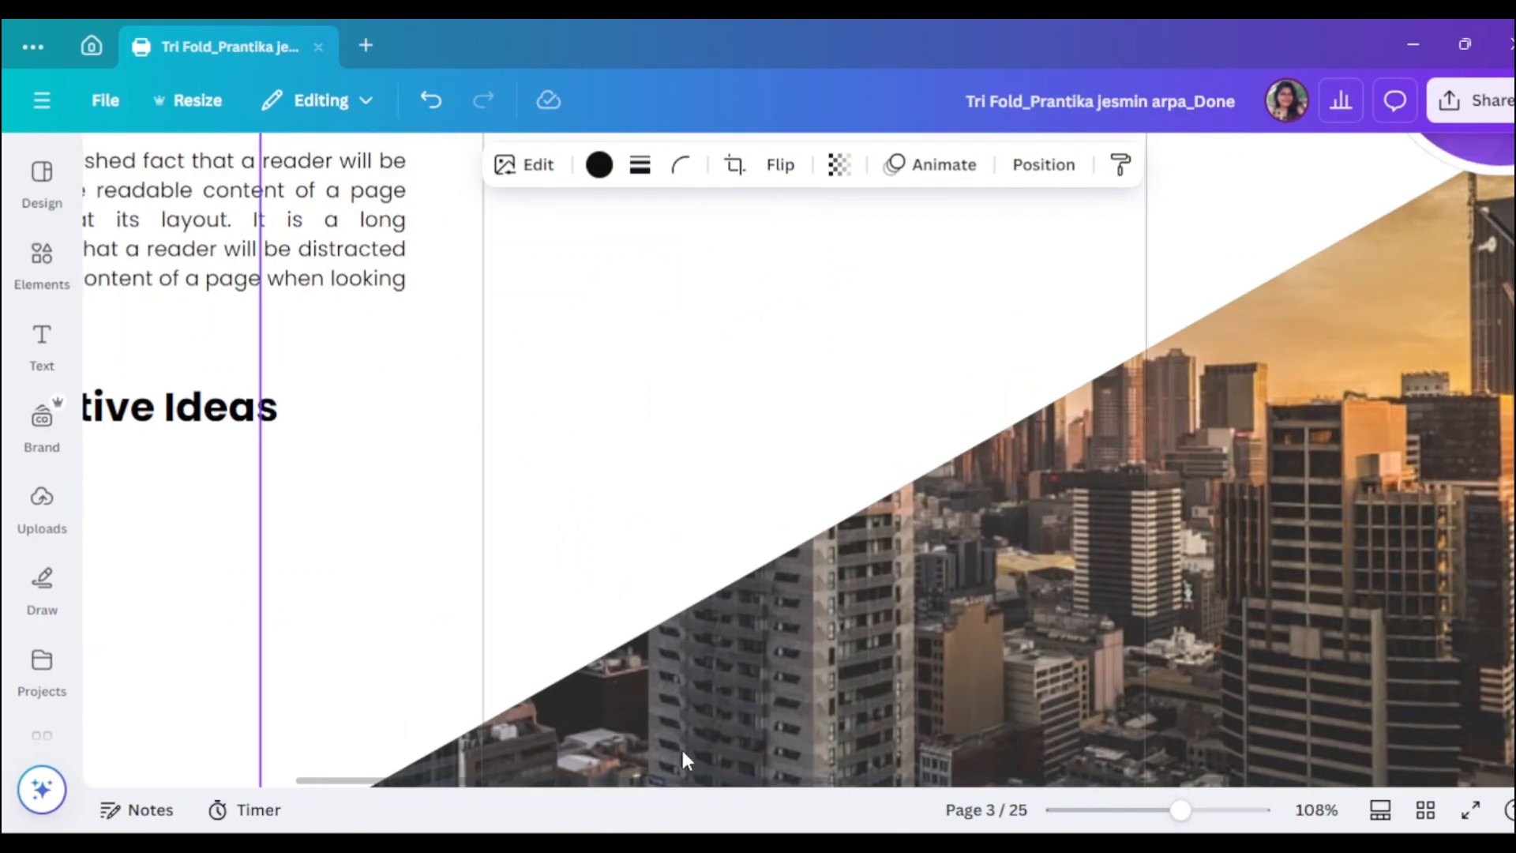
{"action": "left_click_drag", "start_coordinate": [365, 782], "coordinate": [46, 787]}
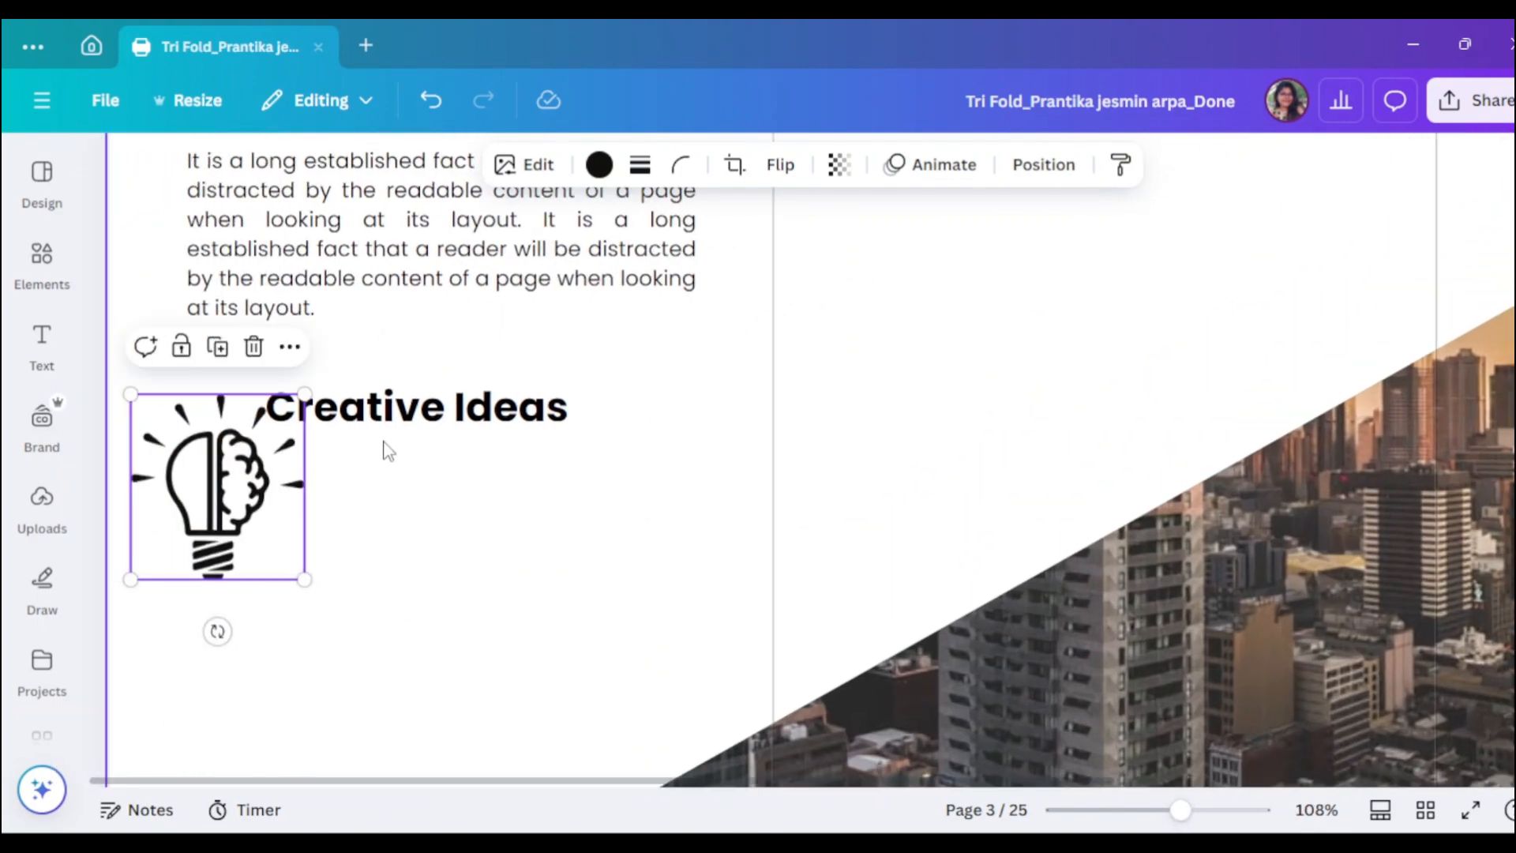
{"action": "left_click_drag", "start_coordinate": [301, 580], "coordinate": [183, 387]}
{"action": "left_click_drag", "start_coordinate": [473, 431], "coordinate": [455, 415]}
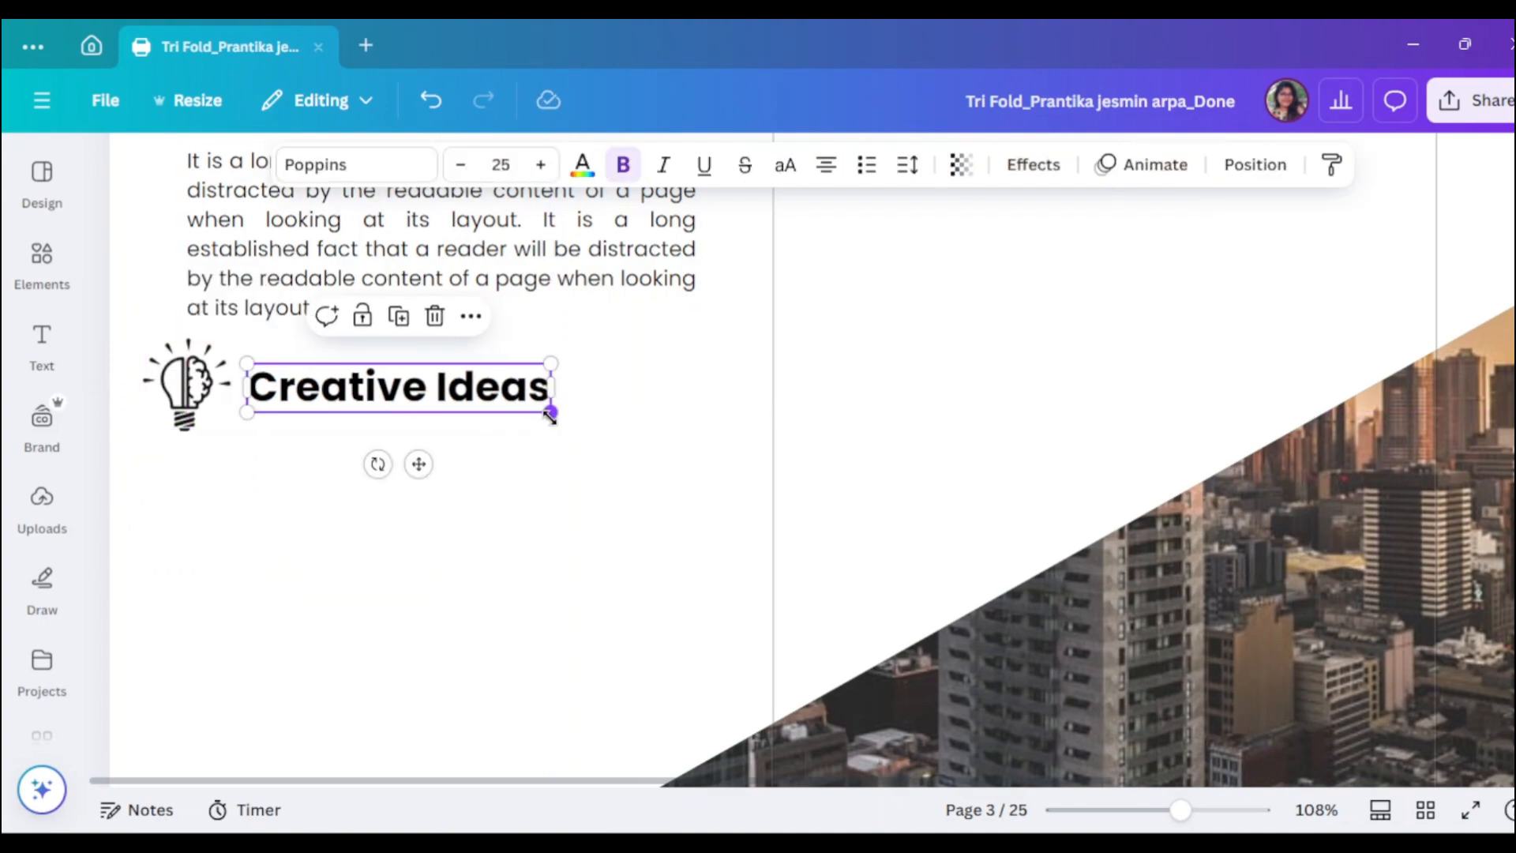
{"action": "left_click_drag", "start_coordinate": [550, 416], "coordinate": [509, 401]}
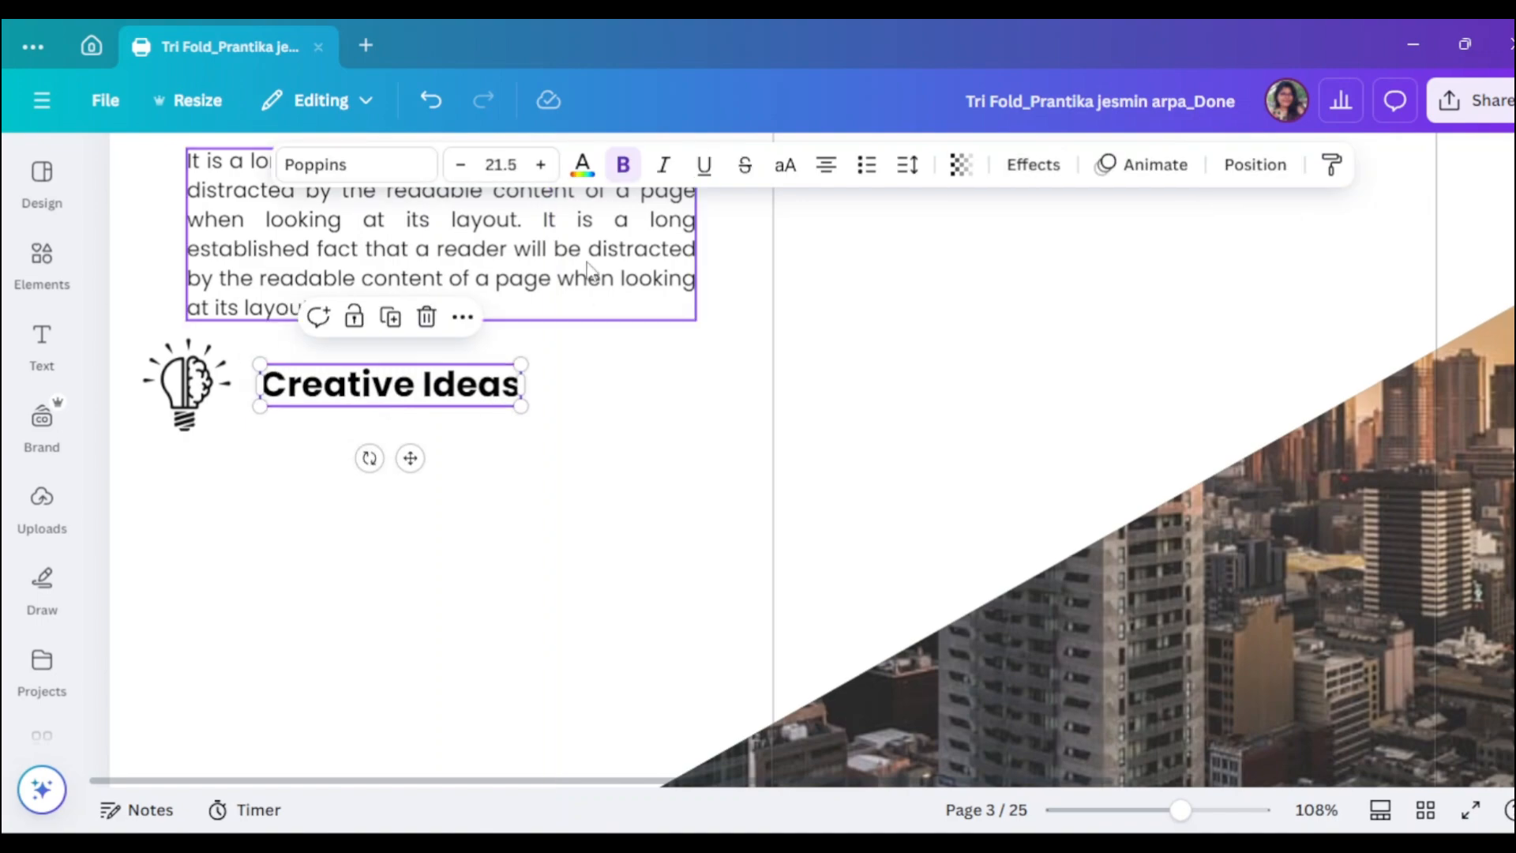
- Copy the introduction paragraph below the heading and trim it to end at 'It is a long'
{"action": "left_click", "coordinate": [467, 298]}
{"action": "left_click_drag", "start_coordinate": [464, 289], "coordinate": [509, 568]}
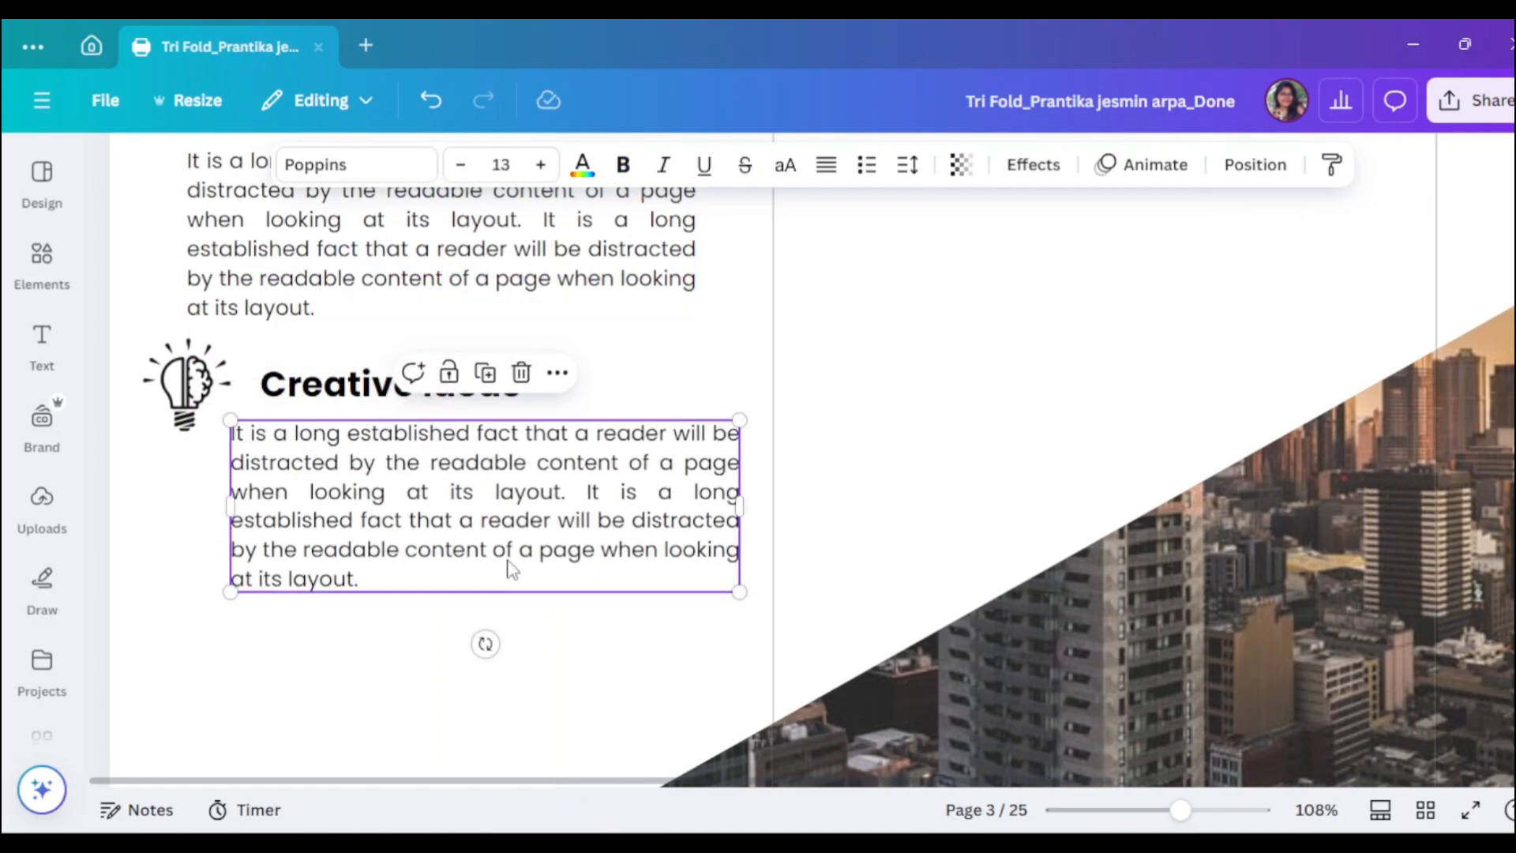
{"action": "double_click", "coordinate": [248, 524]}
{"action": "left_click", "coordinate": [235, 524]}
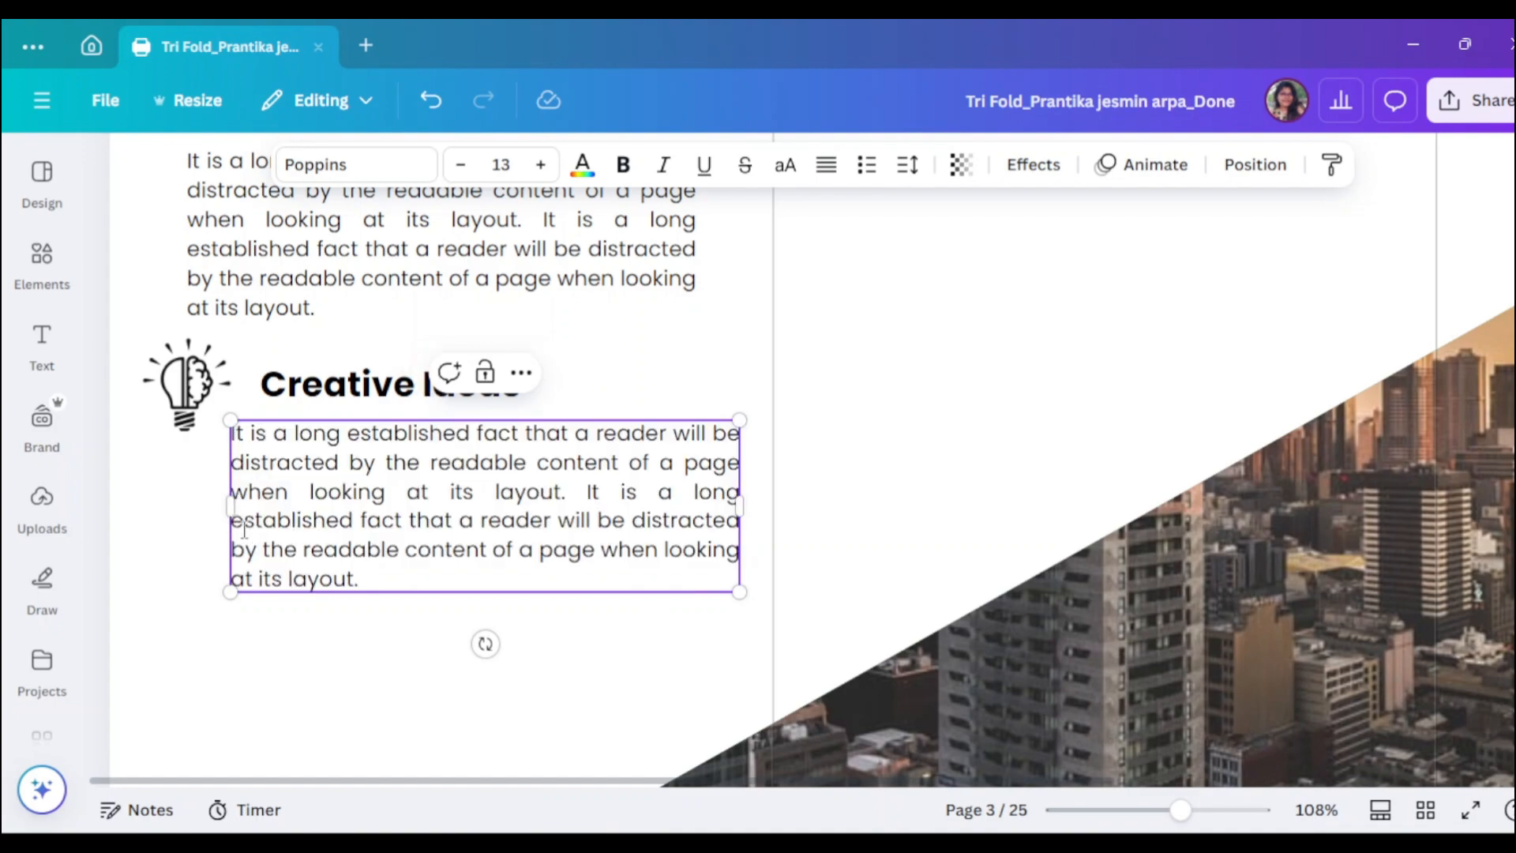
{"action": "left_click_drag", "start_coordinate": [237, 524], "coordinate": [389, 576]}
{"action": "key", "text": "BackSpace"}
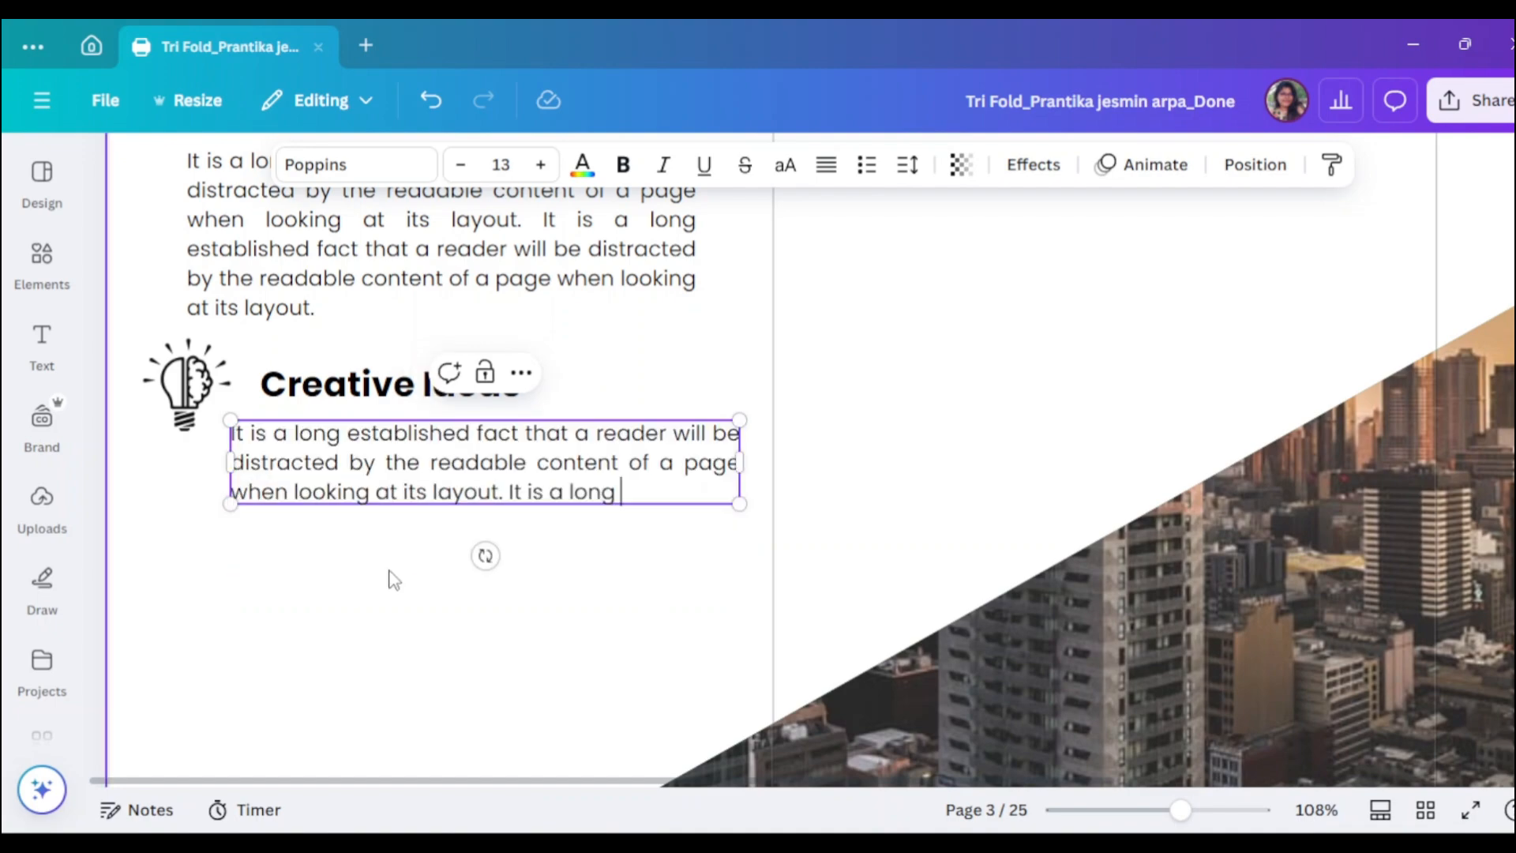
{"action": "left_click", "coordinate": [616, 535]}
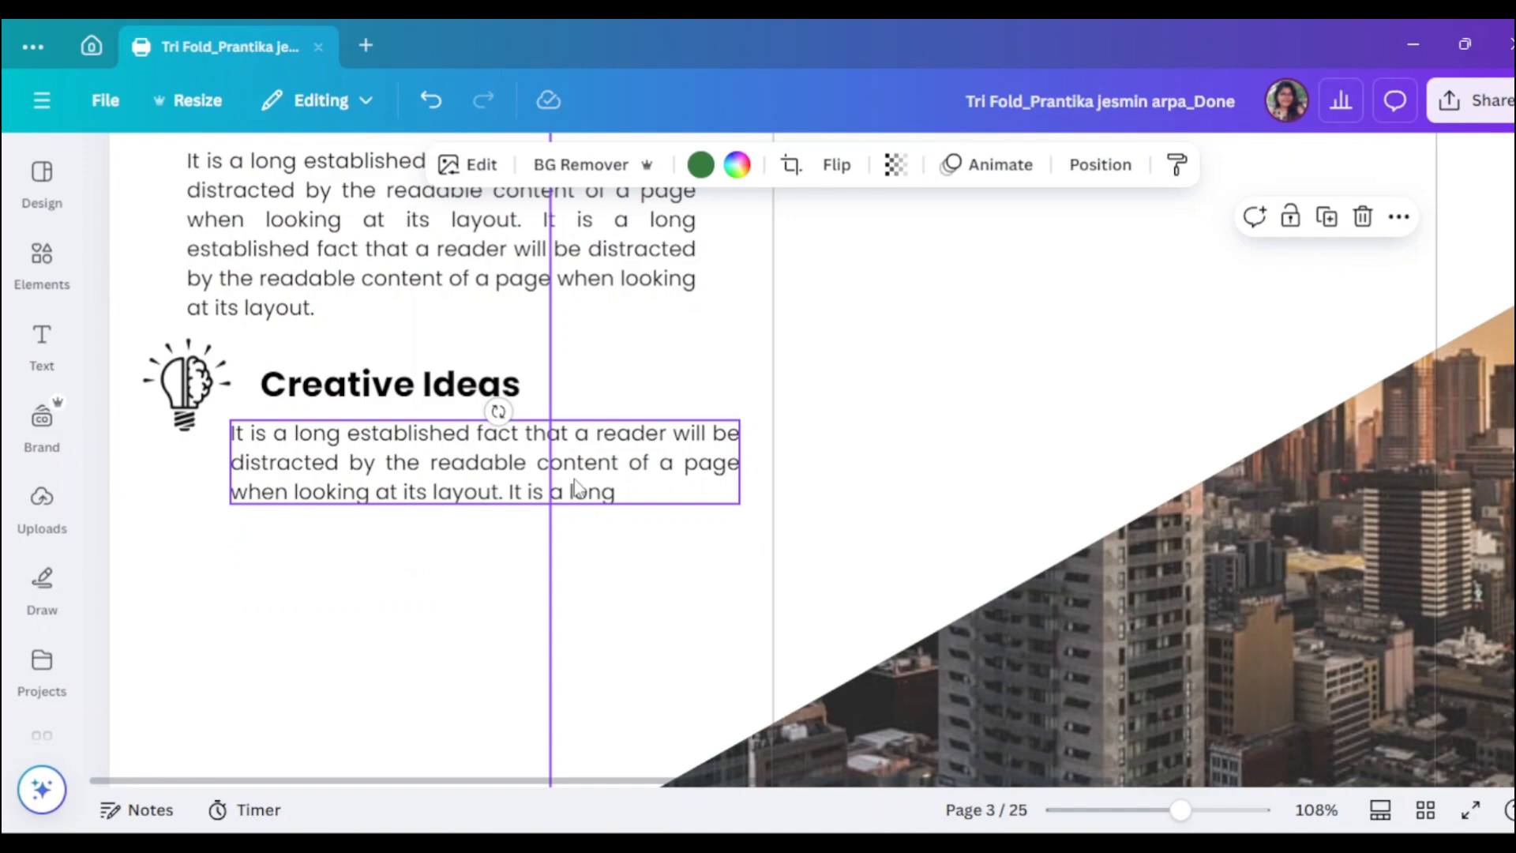
- Align the Creative Ideas heading, lightbulb icon and short paragraph with each other
{"action": "left_click", "coordinate": [400, 385]}
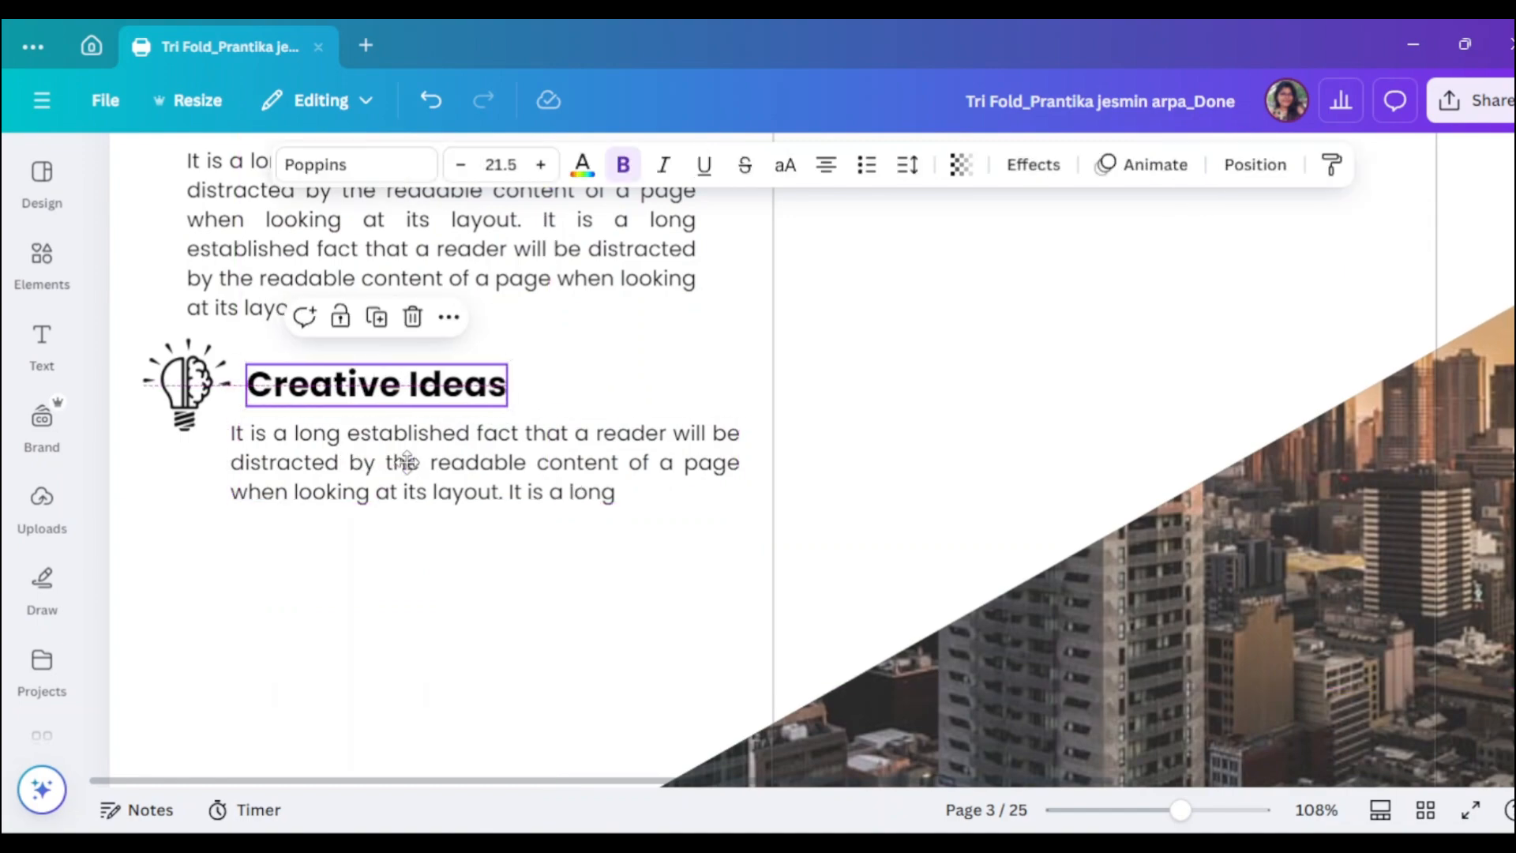
{"action": "left_click_drag", "start_coordinate": [406, 462], "coordinate": [411, 463]}
{"action": "left_click_drag", "start_coordinate": [430, 392], "coordinate": [417, 388]}
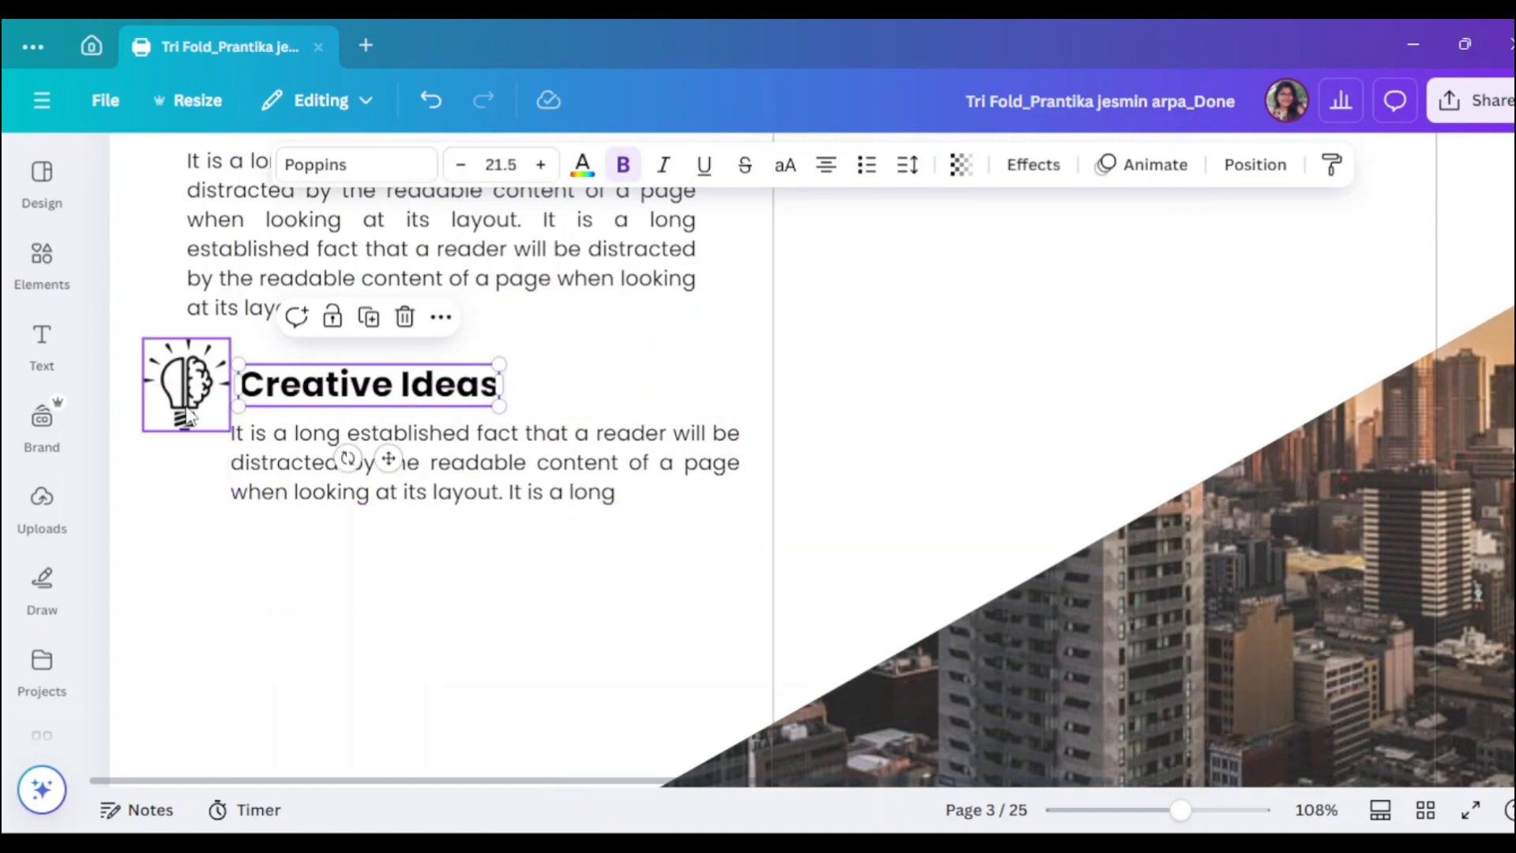
{"action": "left_click_drag", "start_coordinate": [190, 416], "coordinate": [152, 416]}
{"action": "mouse_move", "coordinate": [380, 390]}
{"action": "left_mouse_down"}
{"action": "mouse_move", "coordinate": [366, 388]}
{"action": "mouse_move", "coordinate": [371, 399]}
{"action": "mouse_move", "coordinate": [373, 380]}
{"action": "left_mouse_up"}
{"action": "scroll", "coordinate": [446, 410], "scroll_direction": "down", "scroll_amount": 1}
{"action": "scroll", "coordinate": [446, 409], "scroll_direction": "up", "scroll_amount": 1}
{"action": "left_click_drag", "start_coordinate": [180, 394], "coordinate": [179, 380]}
{"action": "left_click_drag", "start_coordinate": [224, 428], "coordinate": [178, 380]}
{"action": "left_click_drag", "start_coordinate": [284, 470], "coordinate": [284, 461]}
- Duplicate the Creative Ideas heading below, retype it as 'Business Concept' and set size 20
{"action": "left_click_drag", "start_coordinate": [313, 387], "coordinate": [313, 552]}
{"action": "double_click", "coordinate": [313, 553]}
{"action": "type", "text": "Buis"}
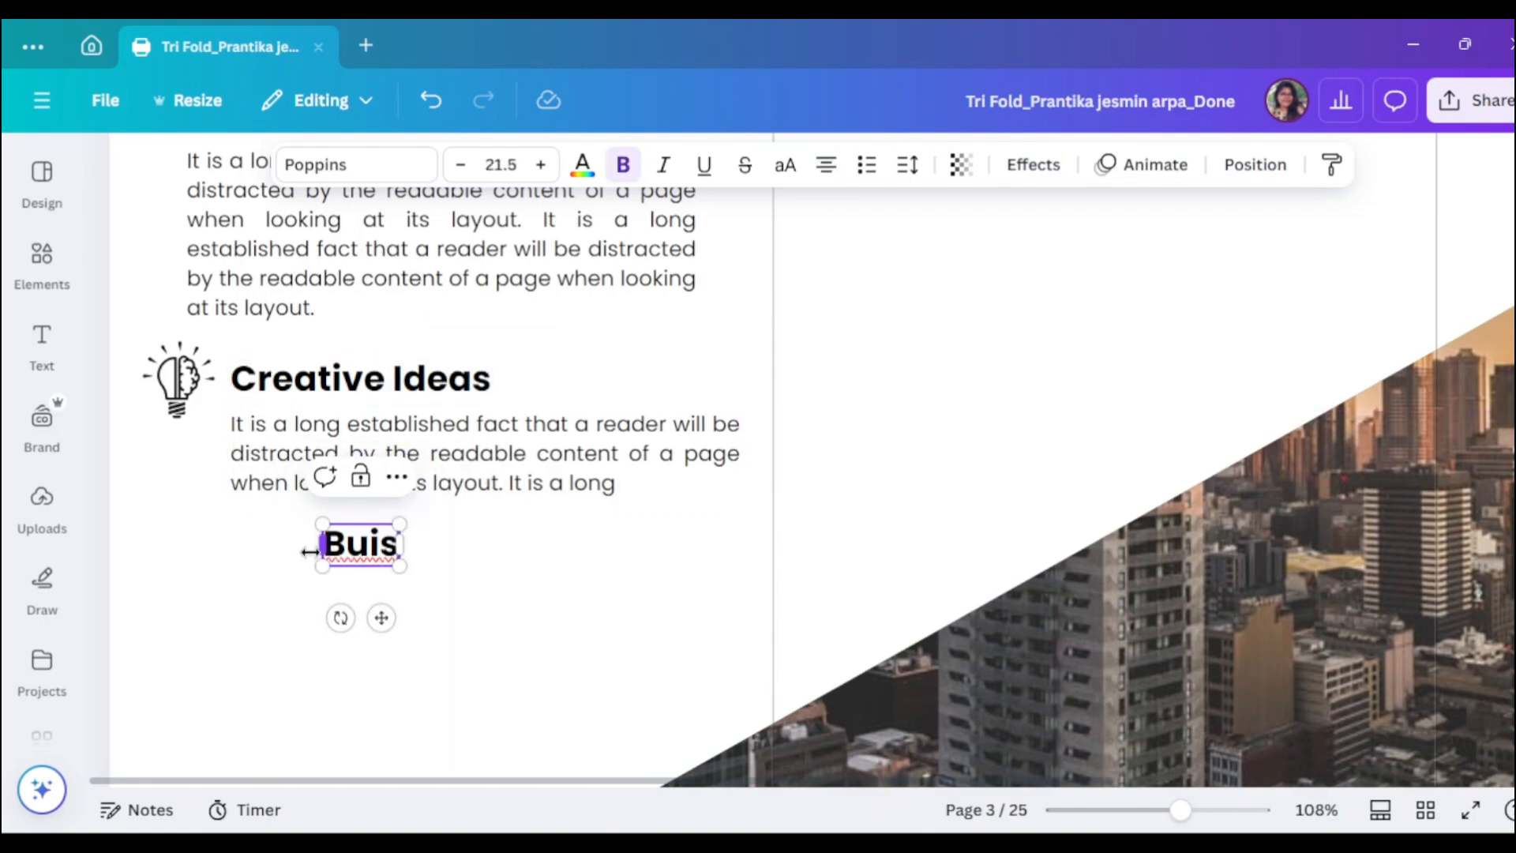
{"action": "key", "text": "BackSpace"}
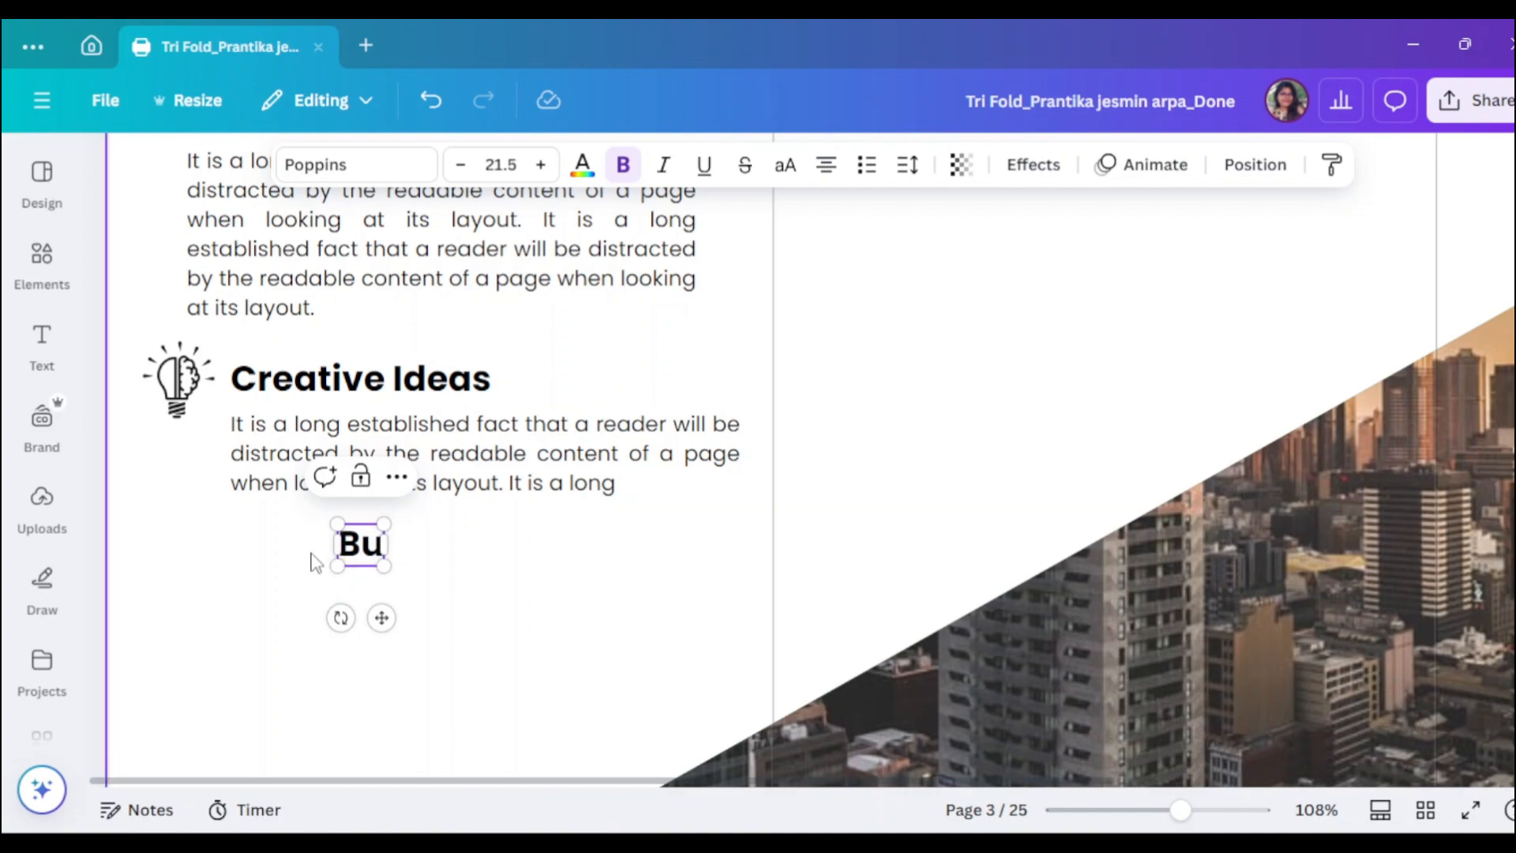
{"action": "type", "text": "si"}
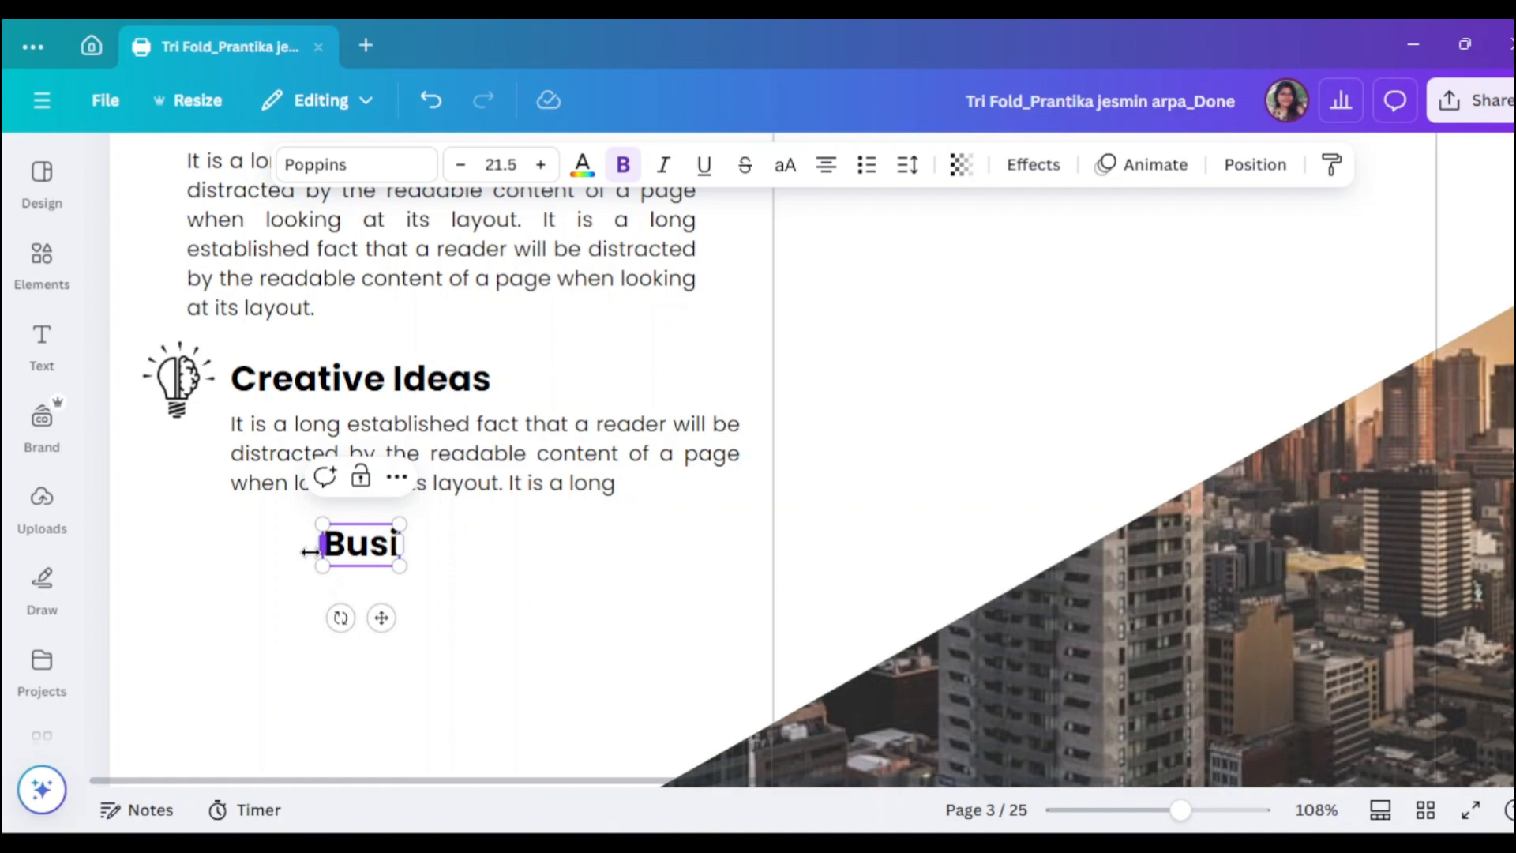
{"action": "type", "text": "ness C"}
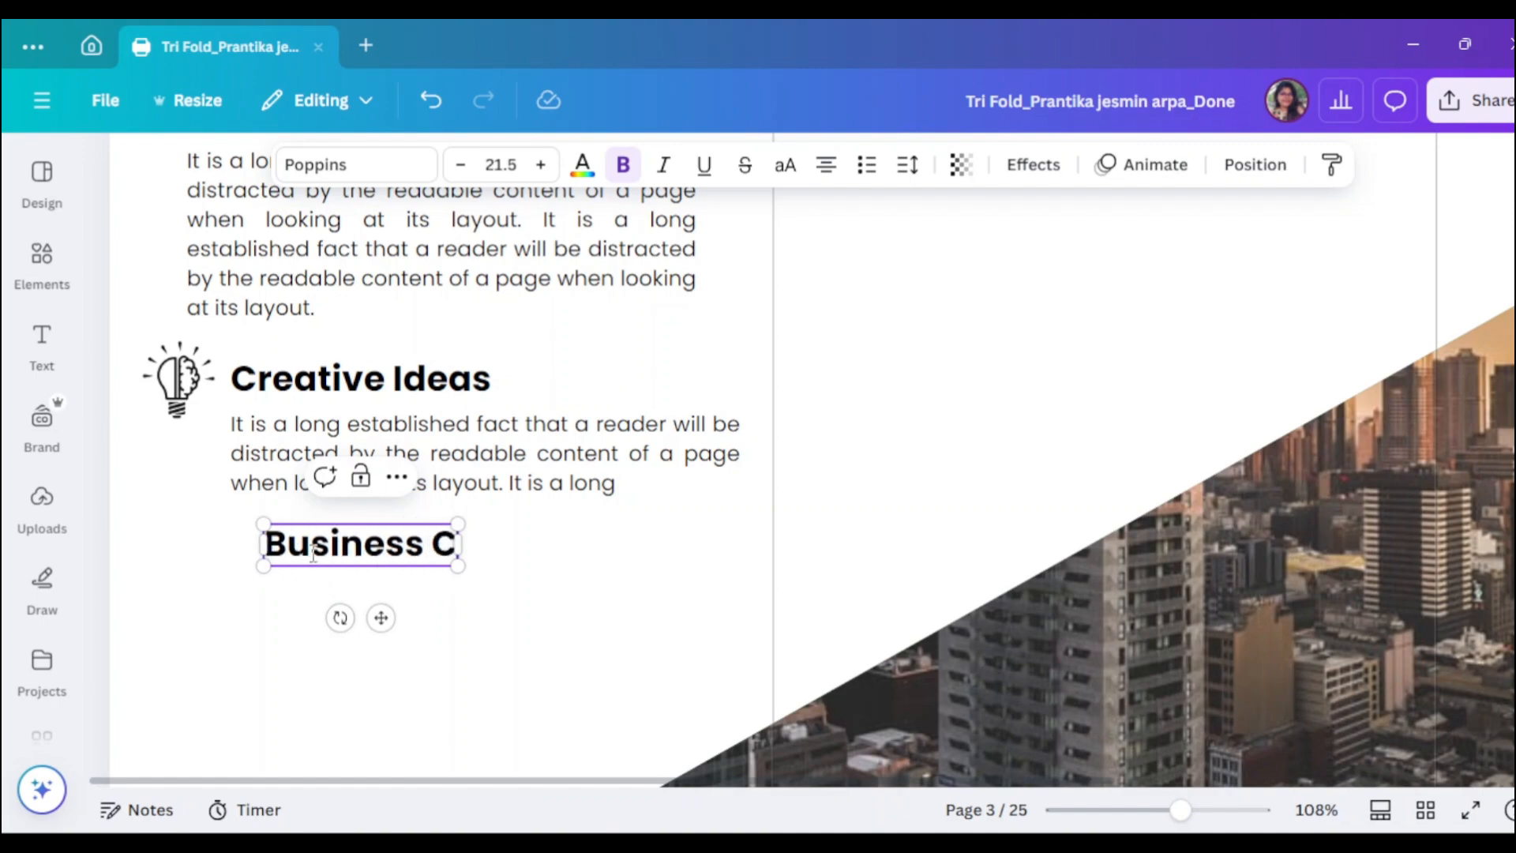
{"action": "type", "text": "oncept"}
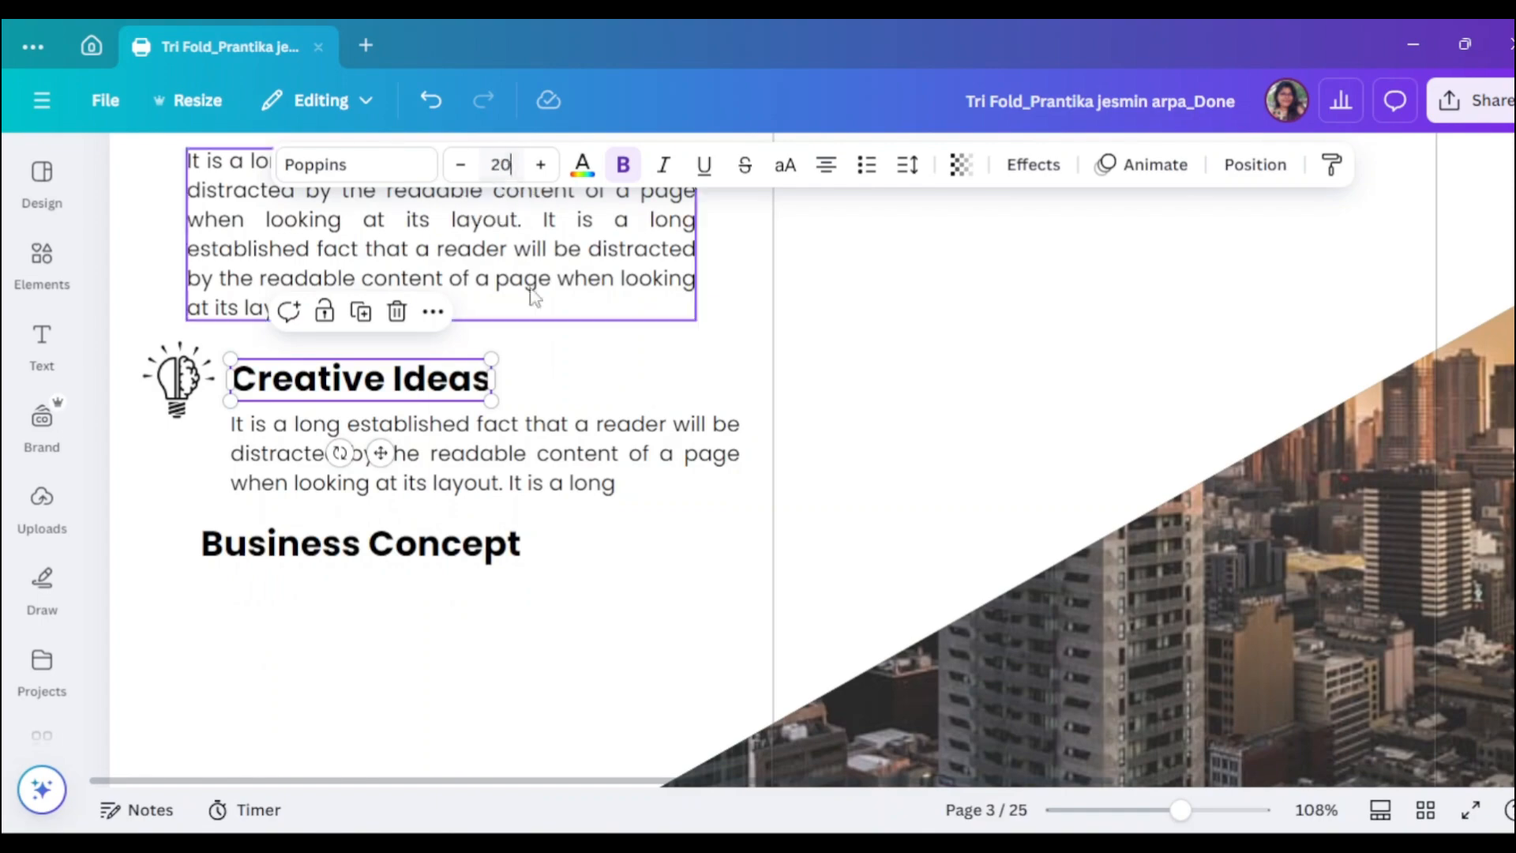
{"action": "left_click", "coordinate": [499, 162]}
{"action": "type", "text": "20"}
{"action": "key", "text": "Return"}
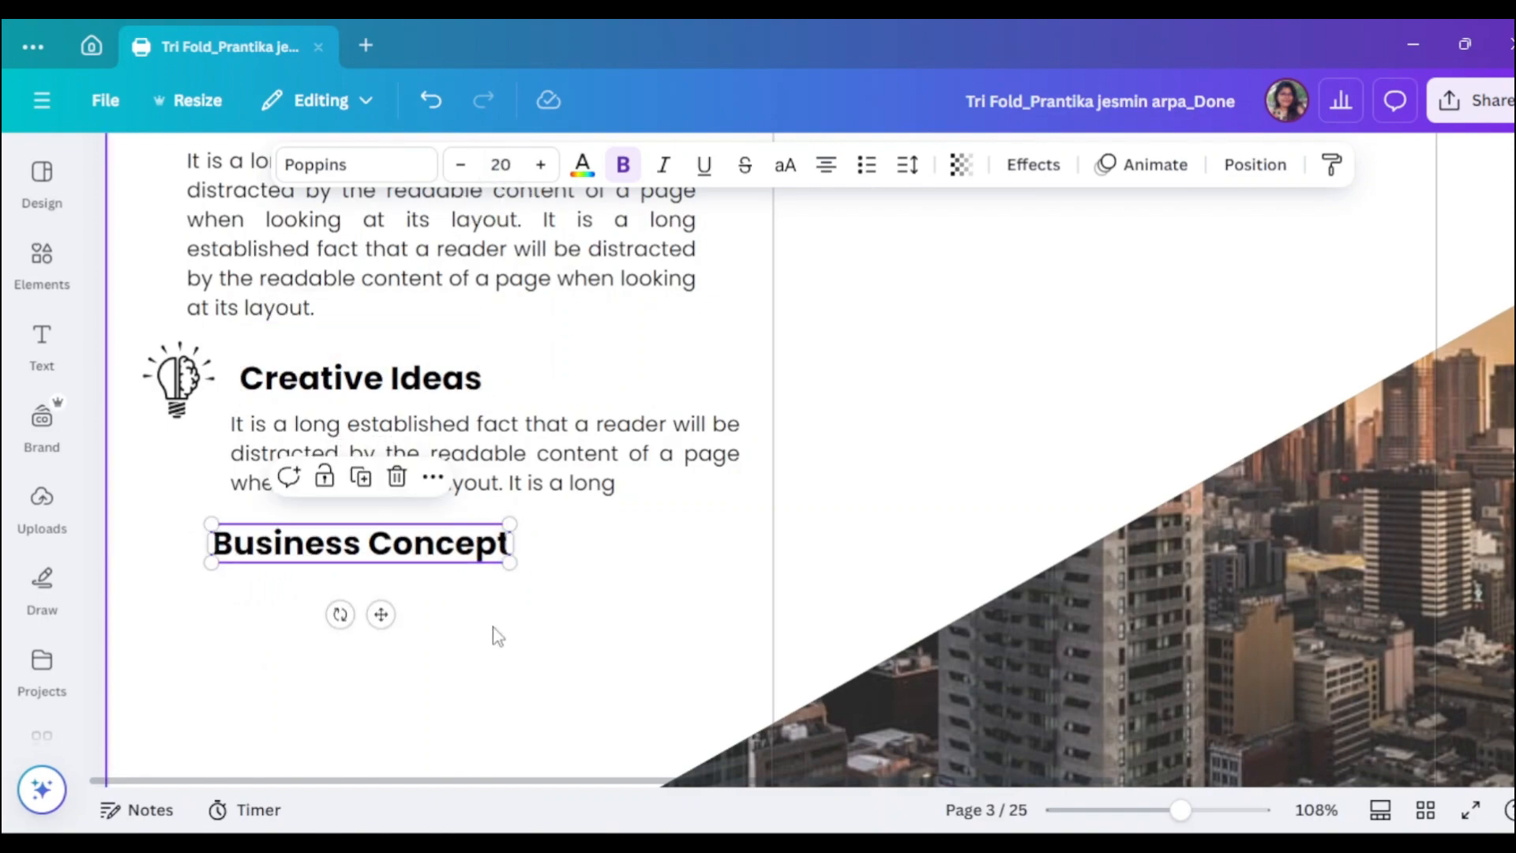
- Copy the short body paragraph beneath the Business Concept heading
{"action": "left_click", "coordinate": [355, 377]}
{"action": "left_click", "coordinate": [457, 553]}
{"action": "left_click", "coordinate": [499, 478]}
{"action": "left_click_drag", "start_coordinate": [499, 477], "coordinate": [504, 641]}
{"action": "scroll", "coordinate": [503, 629], "scroll_direction": "down", "scroll_amount": 1}
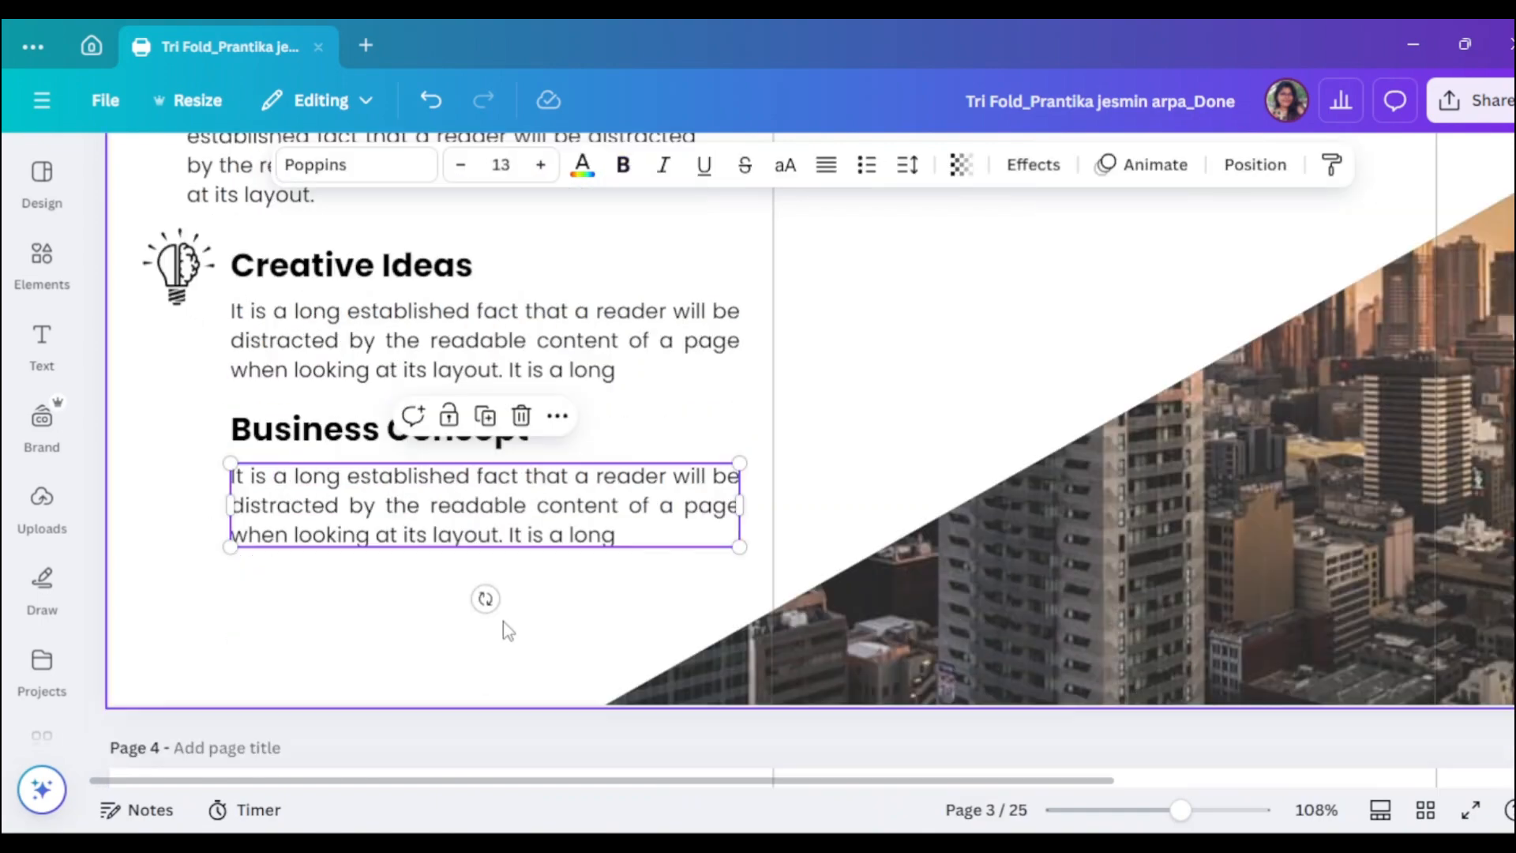
- Set both the Creative Ideas and Business Concept paragraphs to font size 9
{"action": "left_click", "coordinate": [490, 347]}
{"action": "left_click", "coordinate": [499, 166]}
{"action": "type", "text": "9"}
{"action": "left_click", "coordinate": [616, 509]}
{"action": "left_click", "coordinate": [487, 164]}
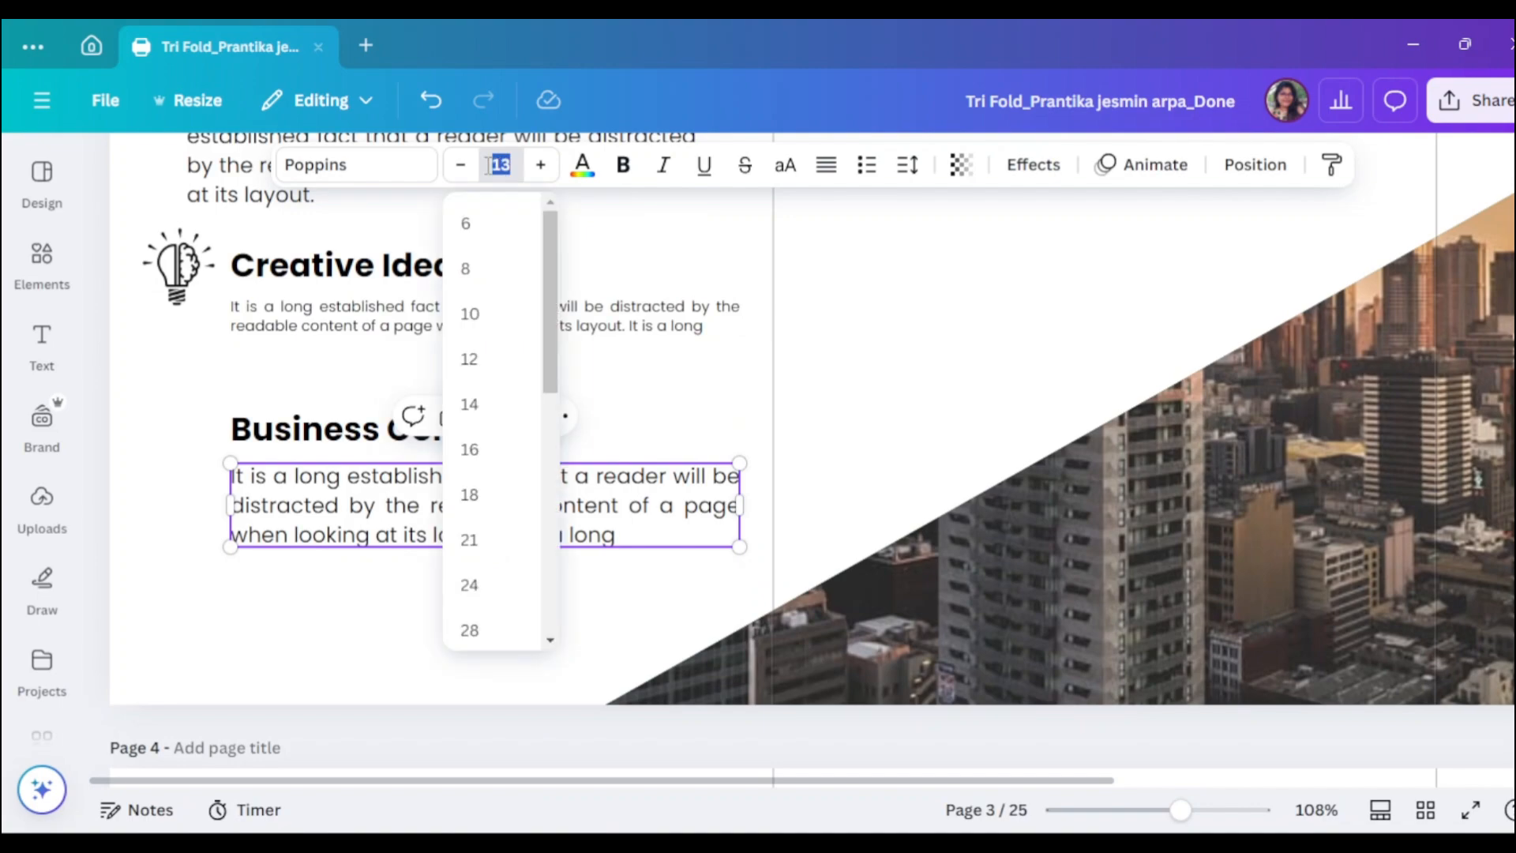
{"action": "type", "text": "9"}
{"action": "key", "text": "Return"}
- Reduce the top introduction paragraph to font size 10
{"action": "left_click", "coordinate": [472, 315]}
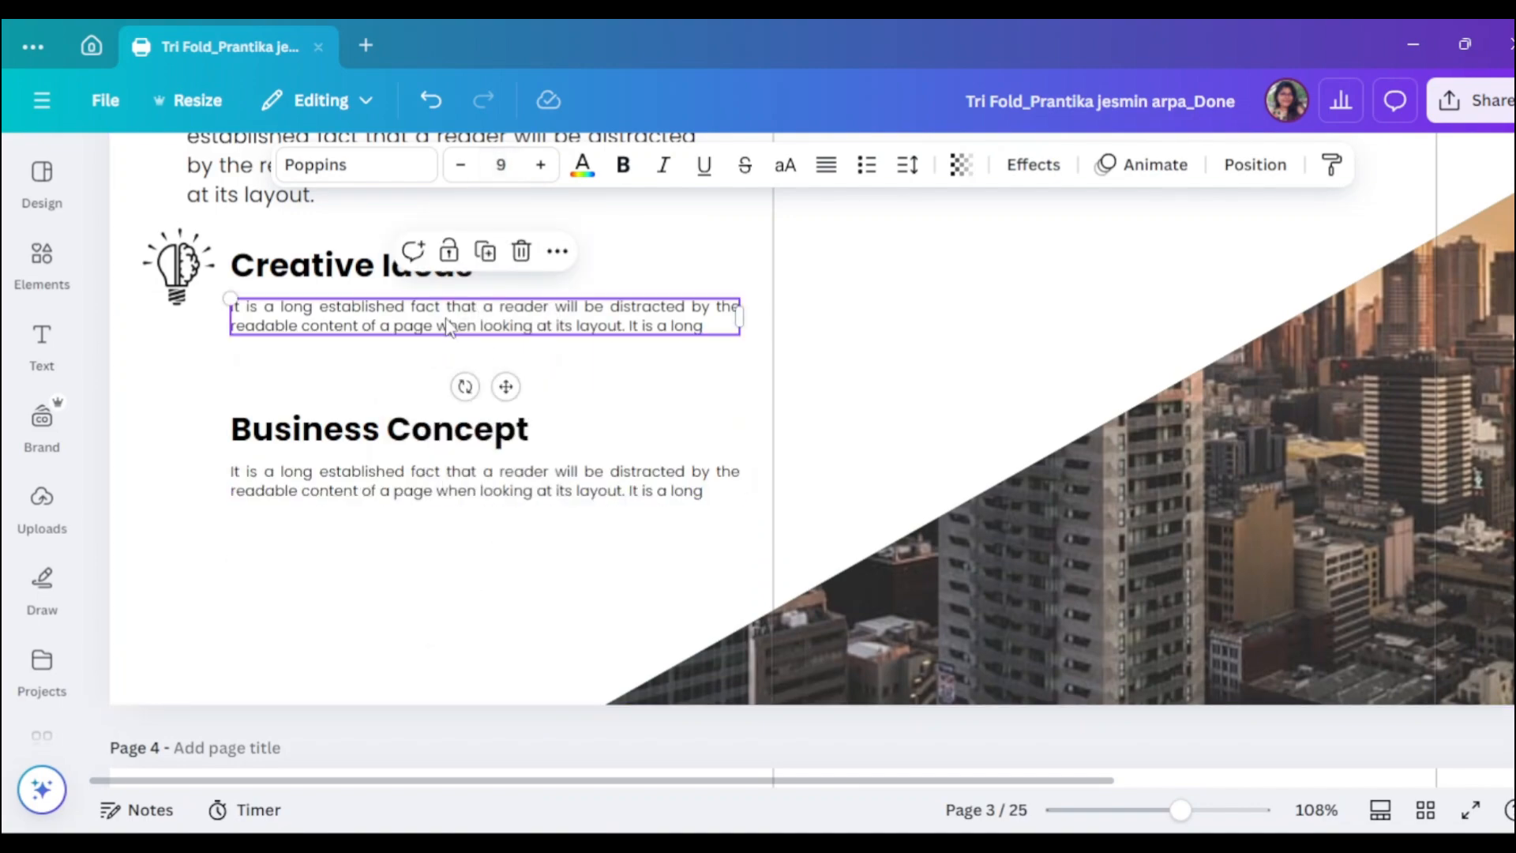
{"action": "scroll", "coordinate": [469, 359], "scroll_direction": "up", "scroll_amount": 3}
{"action": "left_click", "coordinate": [470, 359]}
{"action": "scroll", "coordinate": [490, 292], "scroll_direction": "up", "scroll_amount": 1}
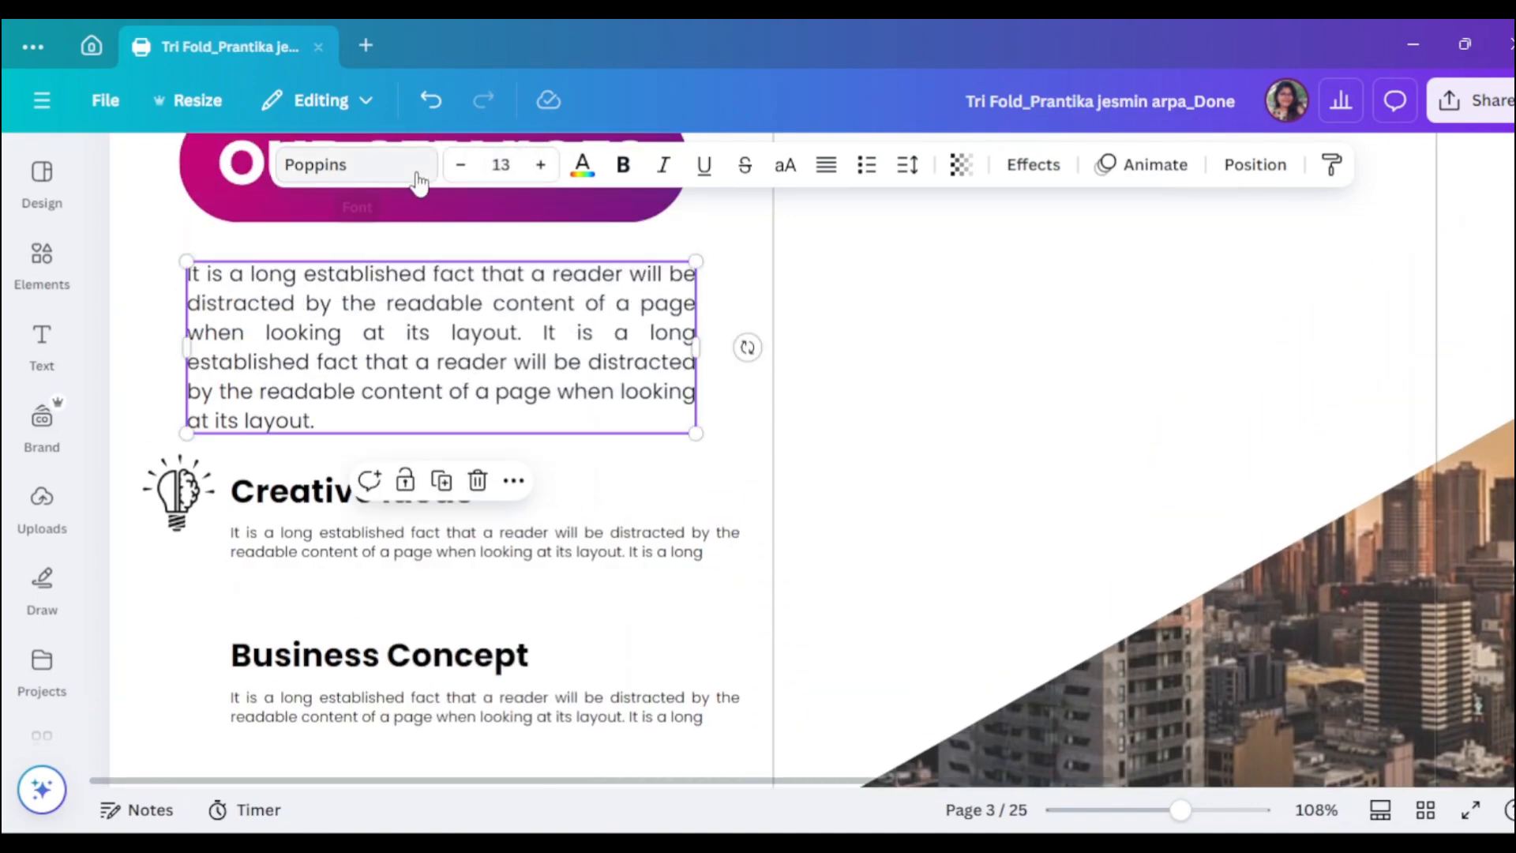
{"action": "left_click", "coordinate": [460, 164]}
{"action": "left_click", "coordinate": [460, 164]}
{"action": "left_click", "coordinate": [460, 164]}
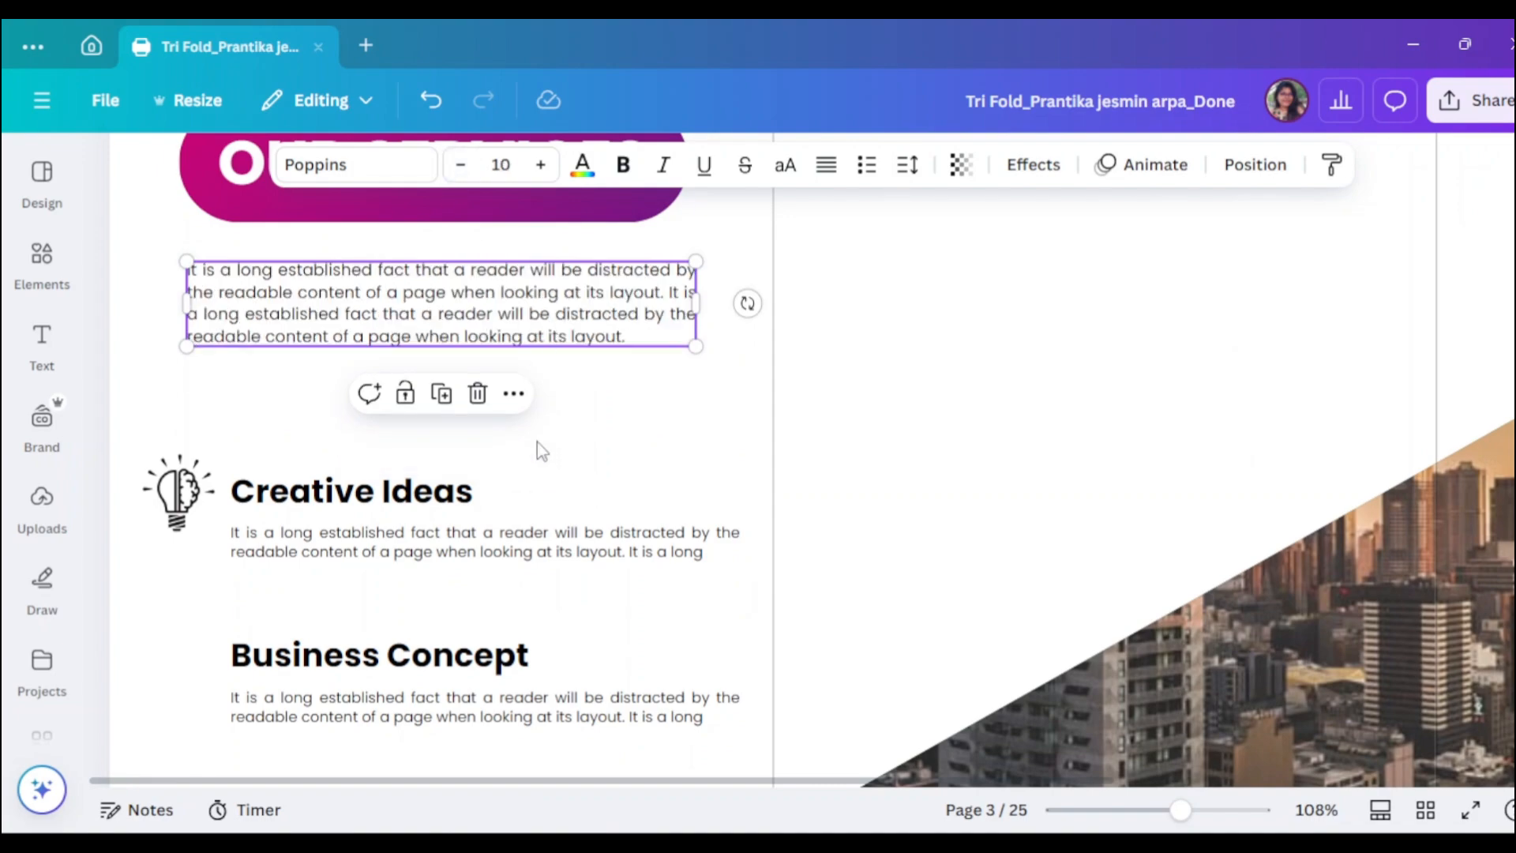
- Move the Creative Ideas heading, lightbulb icon and paragraph up, narrowing the paragraph to rewrap
{"action": "left_click", "coordinate": [395, 493]}
{"action": "left_click_drag", "start_coordinate": [395, 492], "coordinate": [387, 422]}
{"action": "left_click_drag", "start_coordinate": [168, 527], "coordinate": [166, 446]}
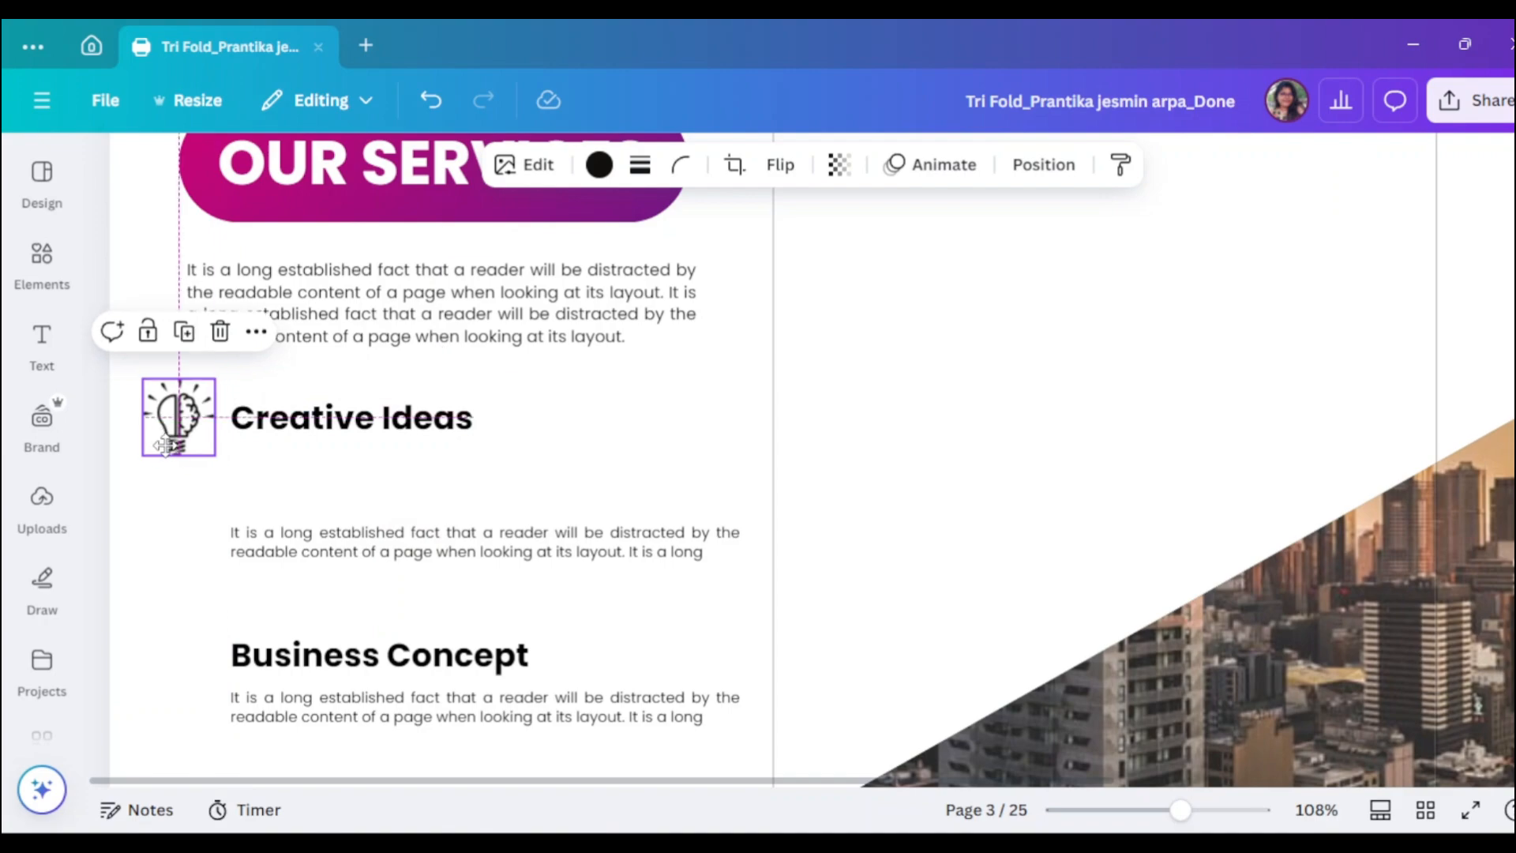
{"action": "left_click", "coordinate": [401, 434]}
{"action": "left_click_drag", "start_coordinate": [375, 537], "coordinate": [375, 448]}
{"action": "left_click_drag", "start_coordinate": [744, 456], "coordinate": [698, 456]}
- Move the Business Concept heading up under the first paragraph
{"action": "left_click", "coordinate": [365, 654]}
{"action": "left_click_drag", "start_coordinate": [365, 654], "coordinate": [362, 543]}
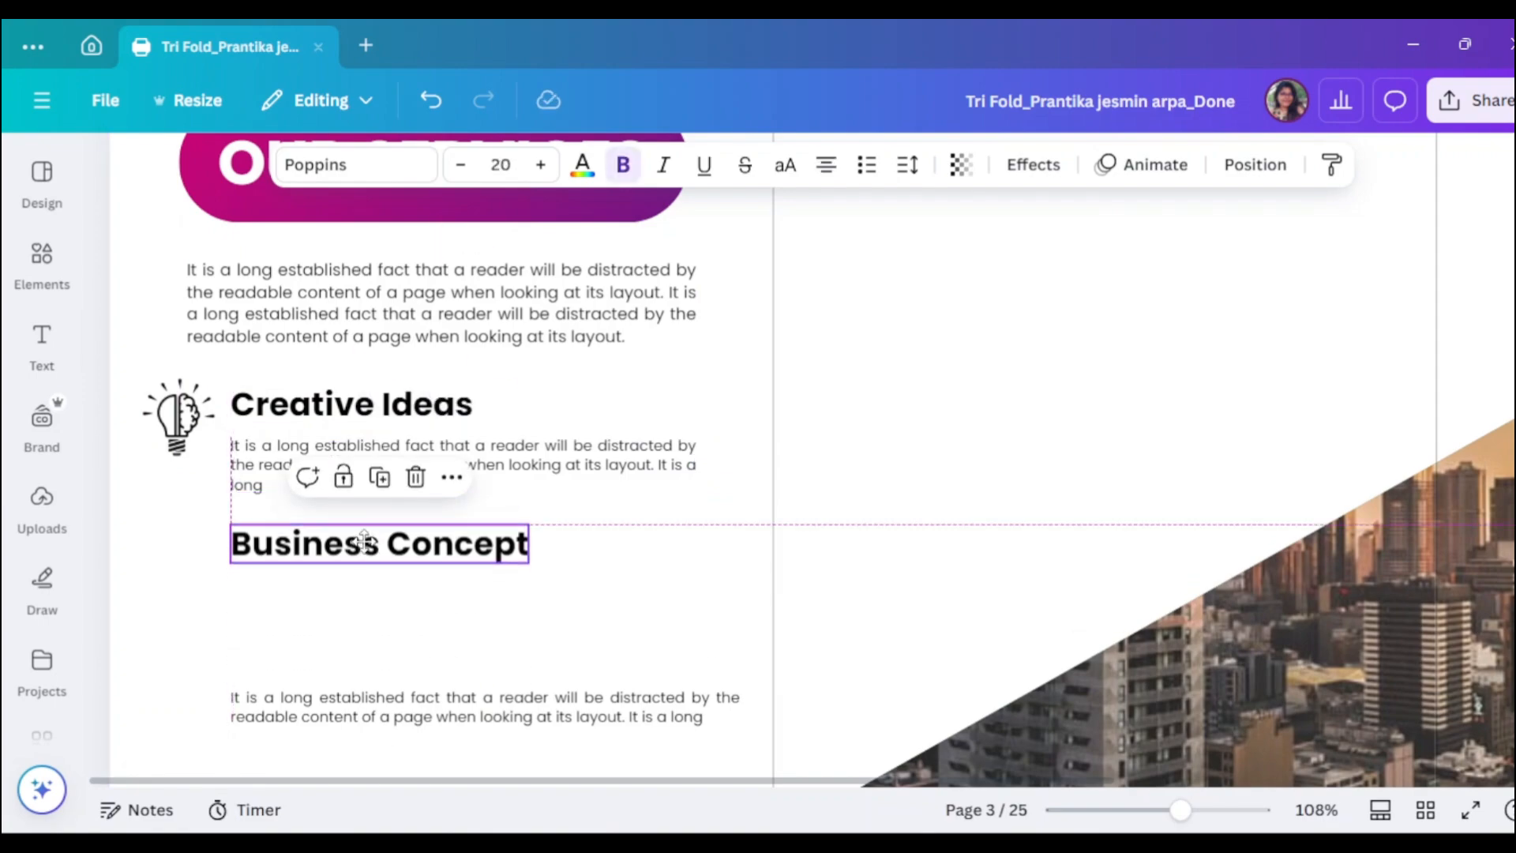
{"action": "left_click_drag", "start_coordinate": [362, 715], "coordinate": [363, 613]}
{"action": "left_click", "coordinate": [308, 552]}
- Set the Creative Ideas and Business Concept headings to font size 15
{"action": "left_click", "coordinate": [347, 404]}
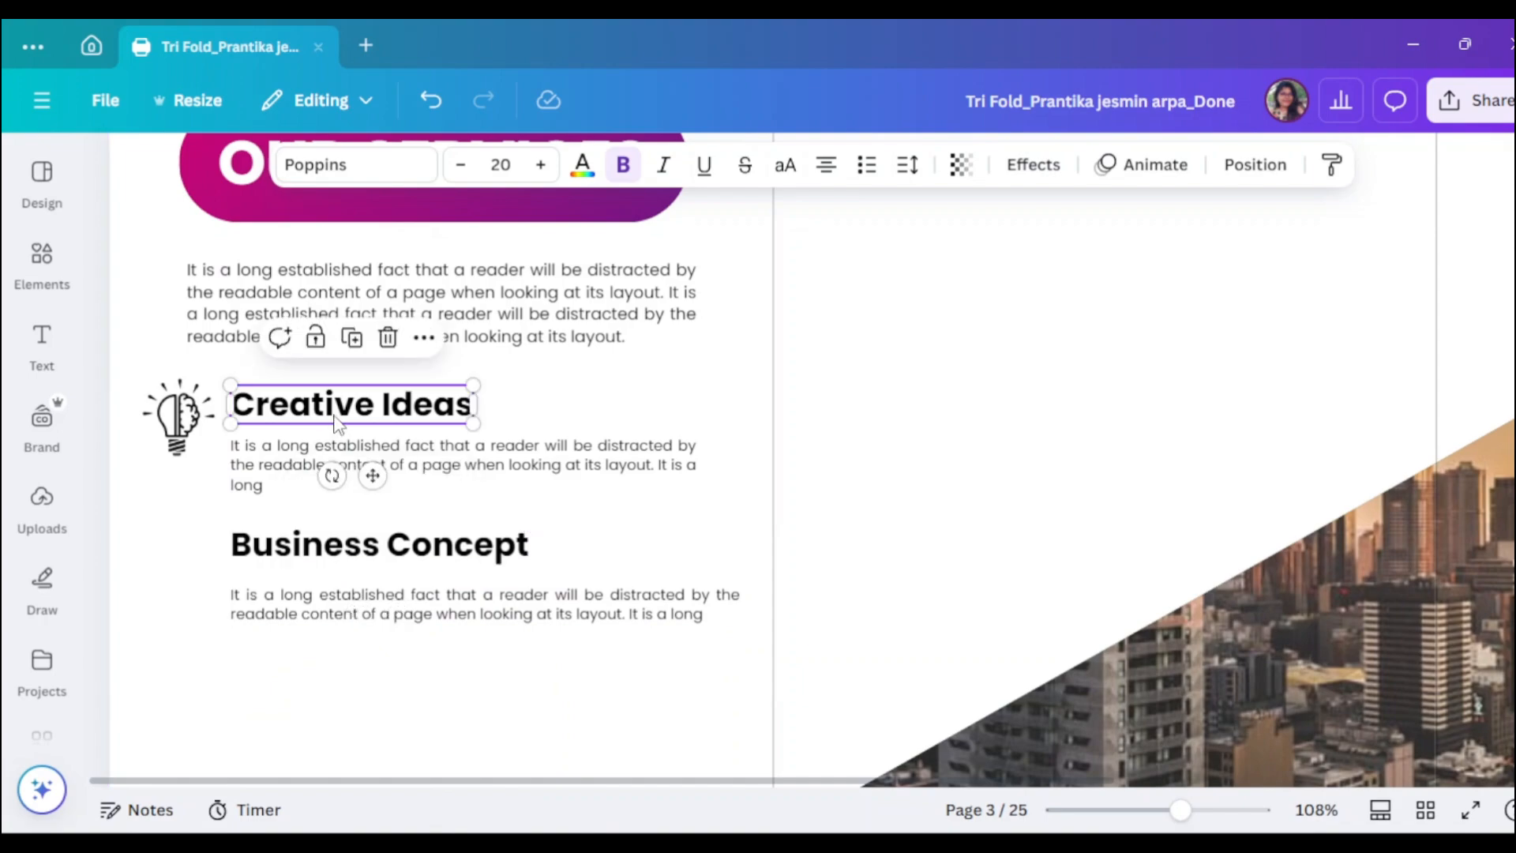
{"action": "type", "text": "15"}
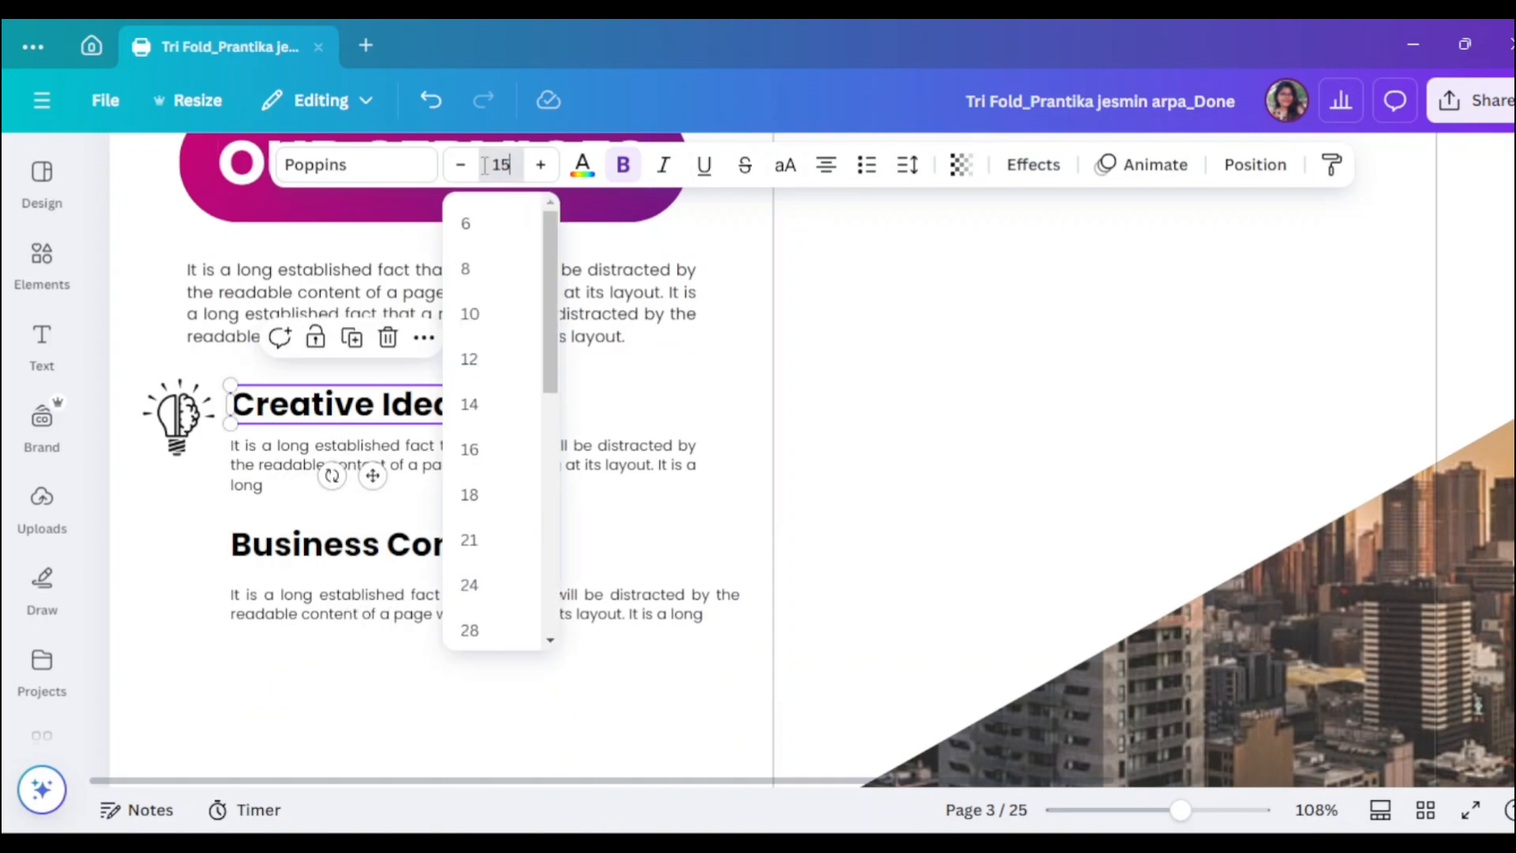
{"action": "left_click", "coordinate": [427, 537]}
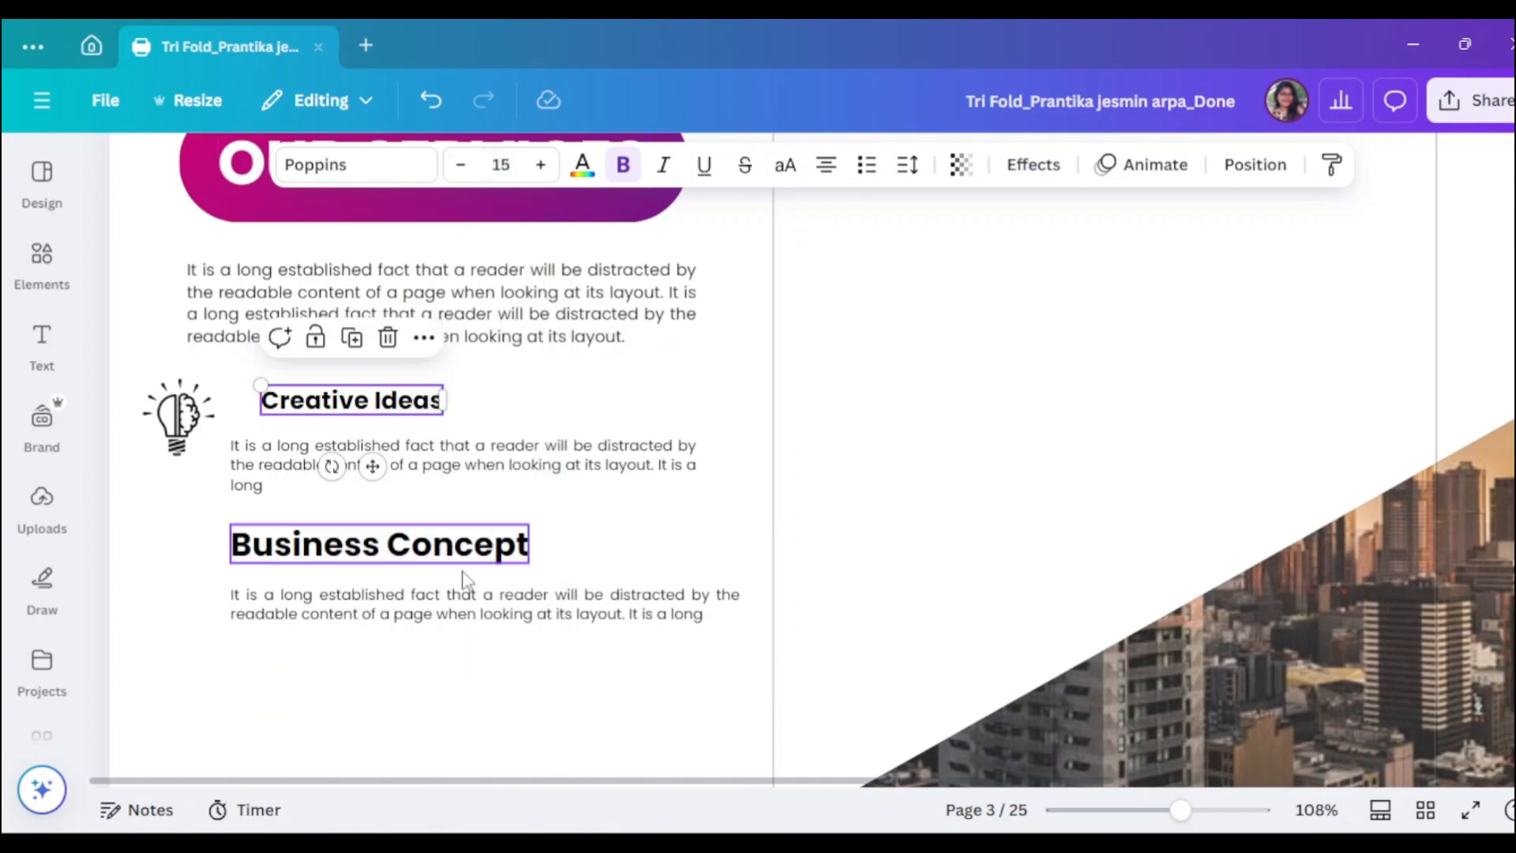
{"action": "left_click", "coordinate": [497, 169]}
{"action": "type", "text": "15"}
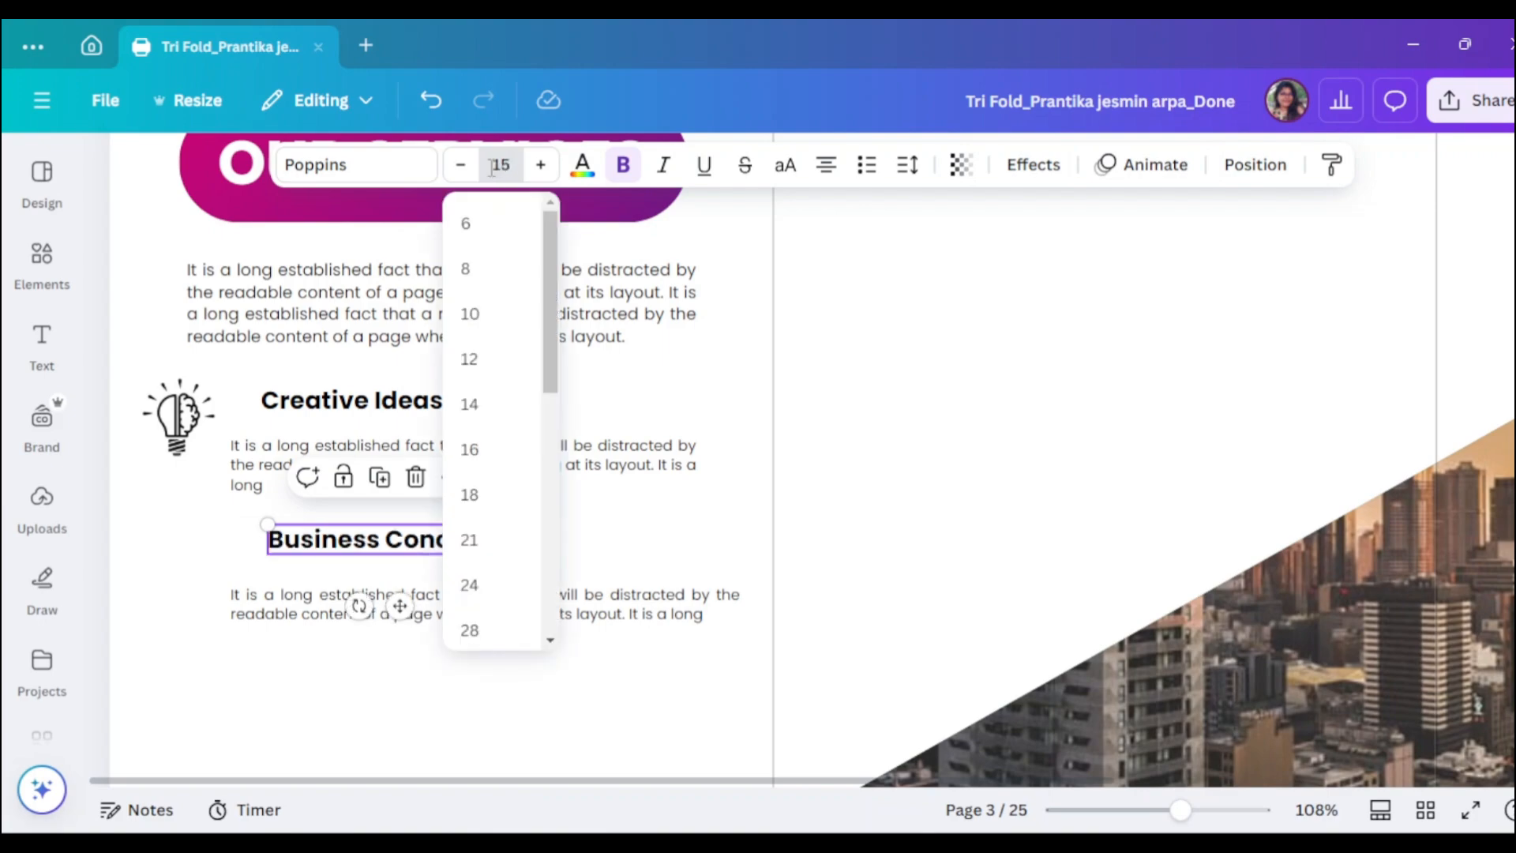
{"action": "key", "text": "Return"}
- Align both headings and tuck the Business Concept paragraph beneath its heading at the column edge
{"action": "left_click_drag", "start_coordinate": [350, 401], "coordinate": [328, 403]}
{"action": "left_click_drag", "start_coordinate": [326, 540], "coordinate": [326, 533]}
{"action": "left_click_drag", "start_coordinate": [371, 604], "coordinate": [371, 579]}
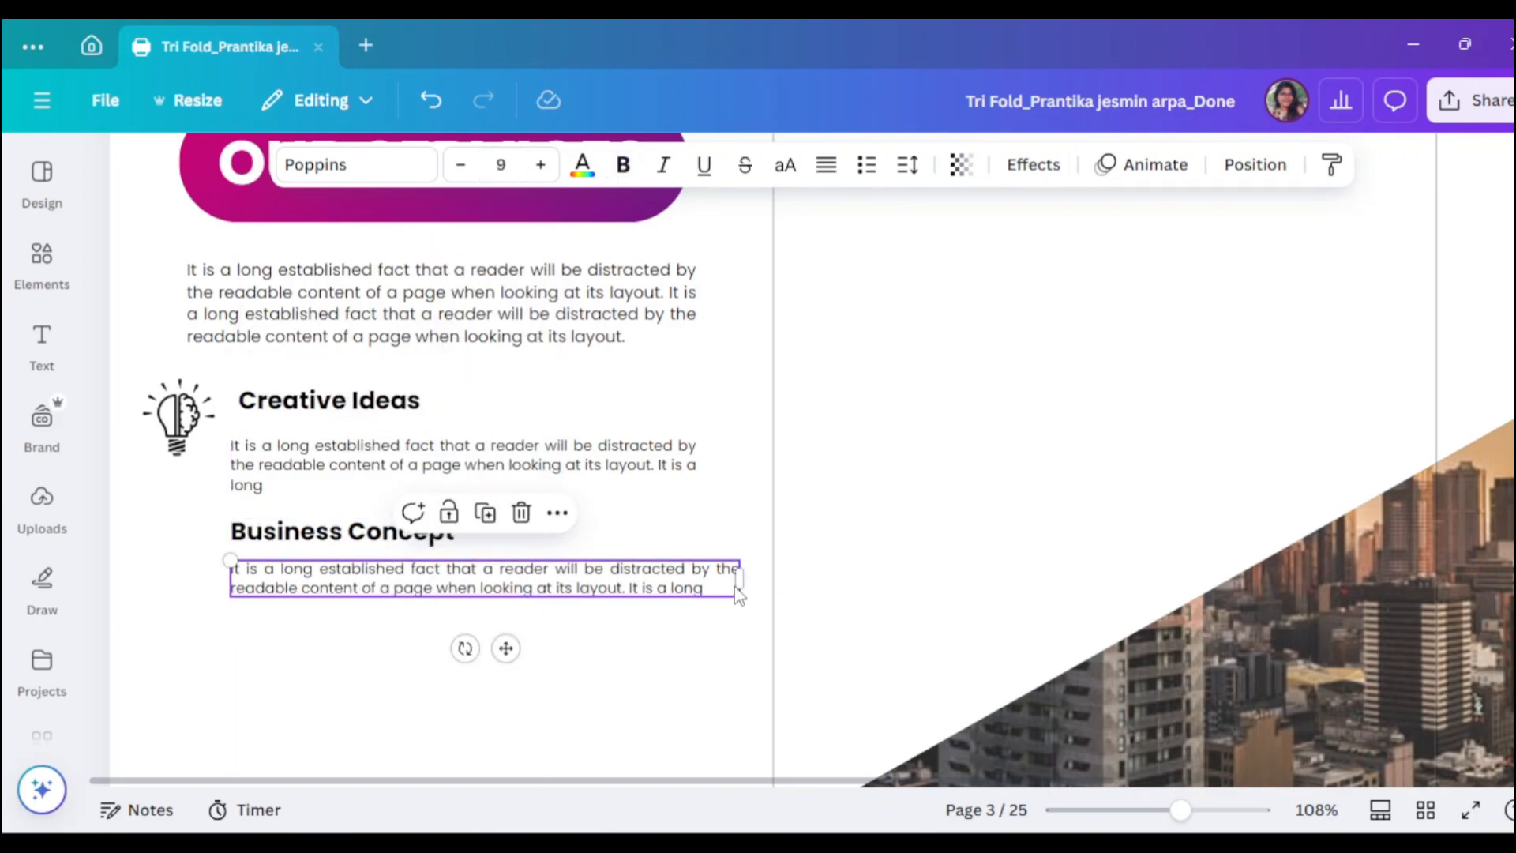
{"action": "left_click_drag", "start_coordinate": [741, 583], "coordinate": [698, 585]}
{"action": "left_click", "coordinate": [736, 586]}
{"action": "scroll", "coordinate": [318, 576], "scroll_direction": "down", "scroll_amount": 1}
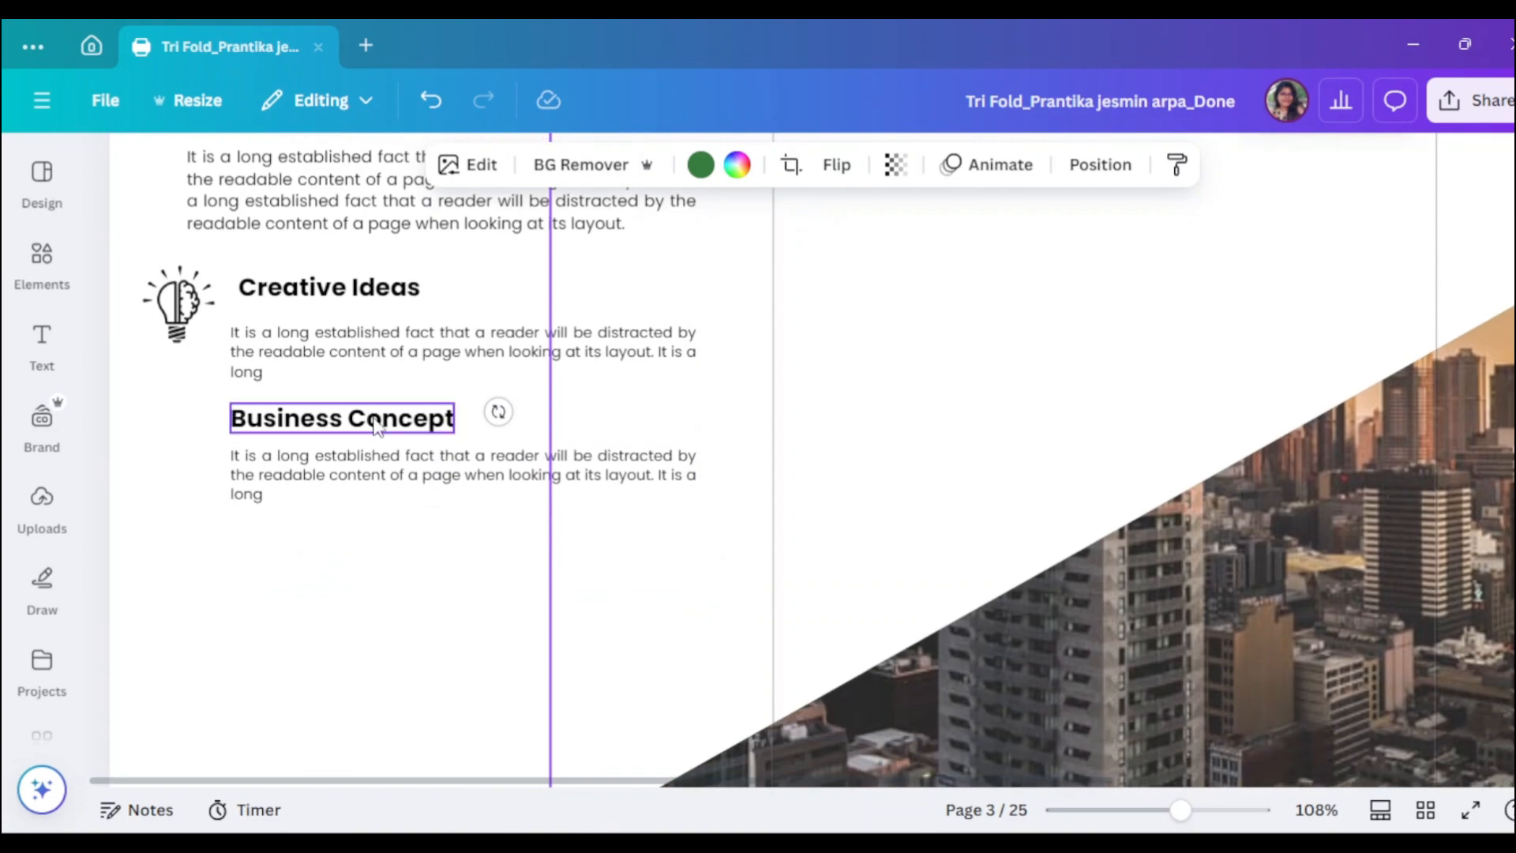
- Add a gear-and-person 'Business Concept' graphic, shrunk and placed beside its heading
{"action": "left_click", "coordinate": [376, 426]}
{"action": "left_click", "coordinate": [42, 260]}
{"action": "type", "text": "Business Concept"}
{"action": "key", "text": "Return"}
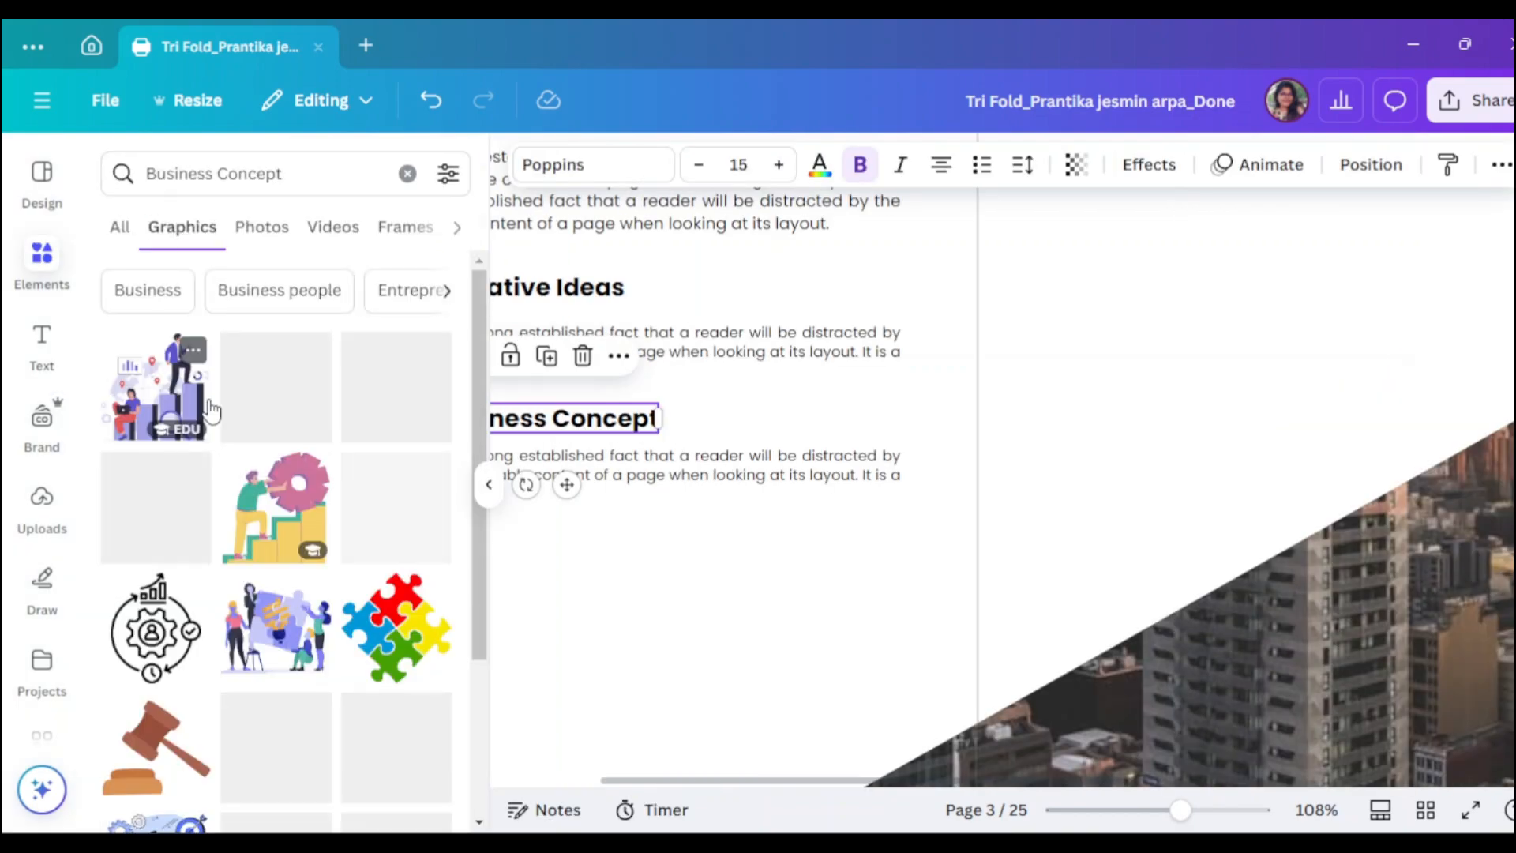
{"action": "scroll", "coordinate": [301, 515], "scroll_direction": "down", "scroll_amount": 10}
{"action": "left_click", "coordinate": [202, 604]}
{"action": "left_click", "coordinate": [489, 484]}
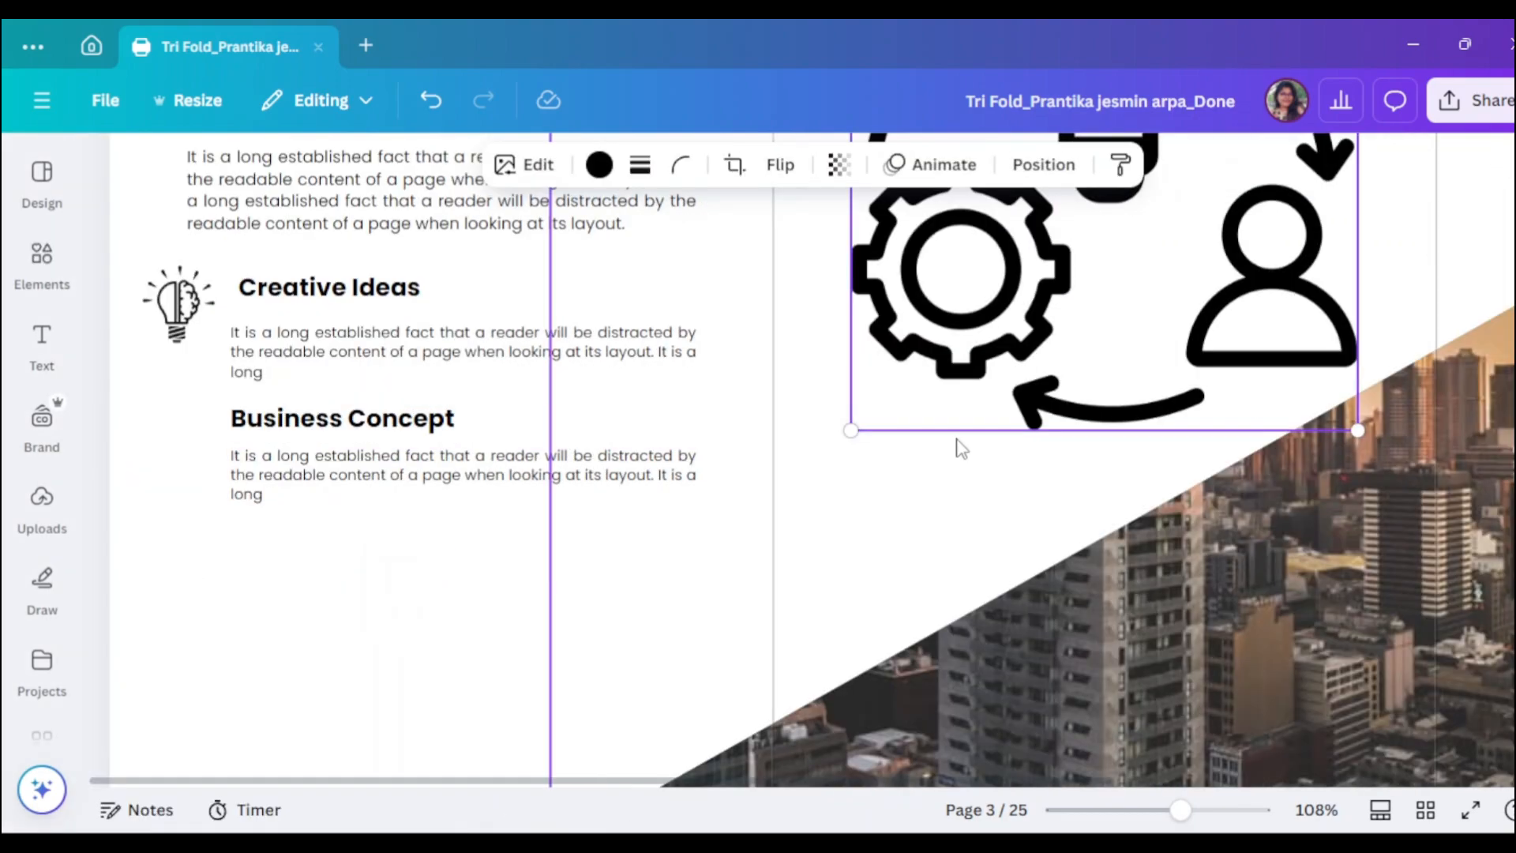
{"action": "left_click_drag", "start_coordinate": [995, 355], "coordinate": [692, 497]}
{"action": "left_click_drag", "start_coordinate": [1056, 571], "coordinate": [169, 422]}
- Align Creative Ideas left and duplicate the Business Concept heading as 'Marketing Strategy'
{"action": "left_click", "coordinate": [514, 593]}
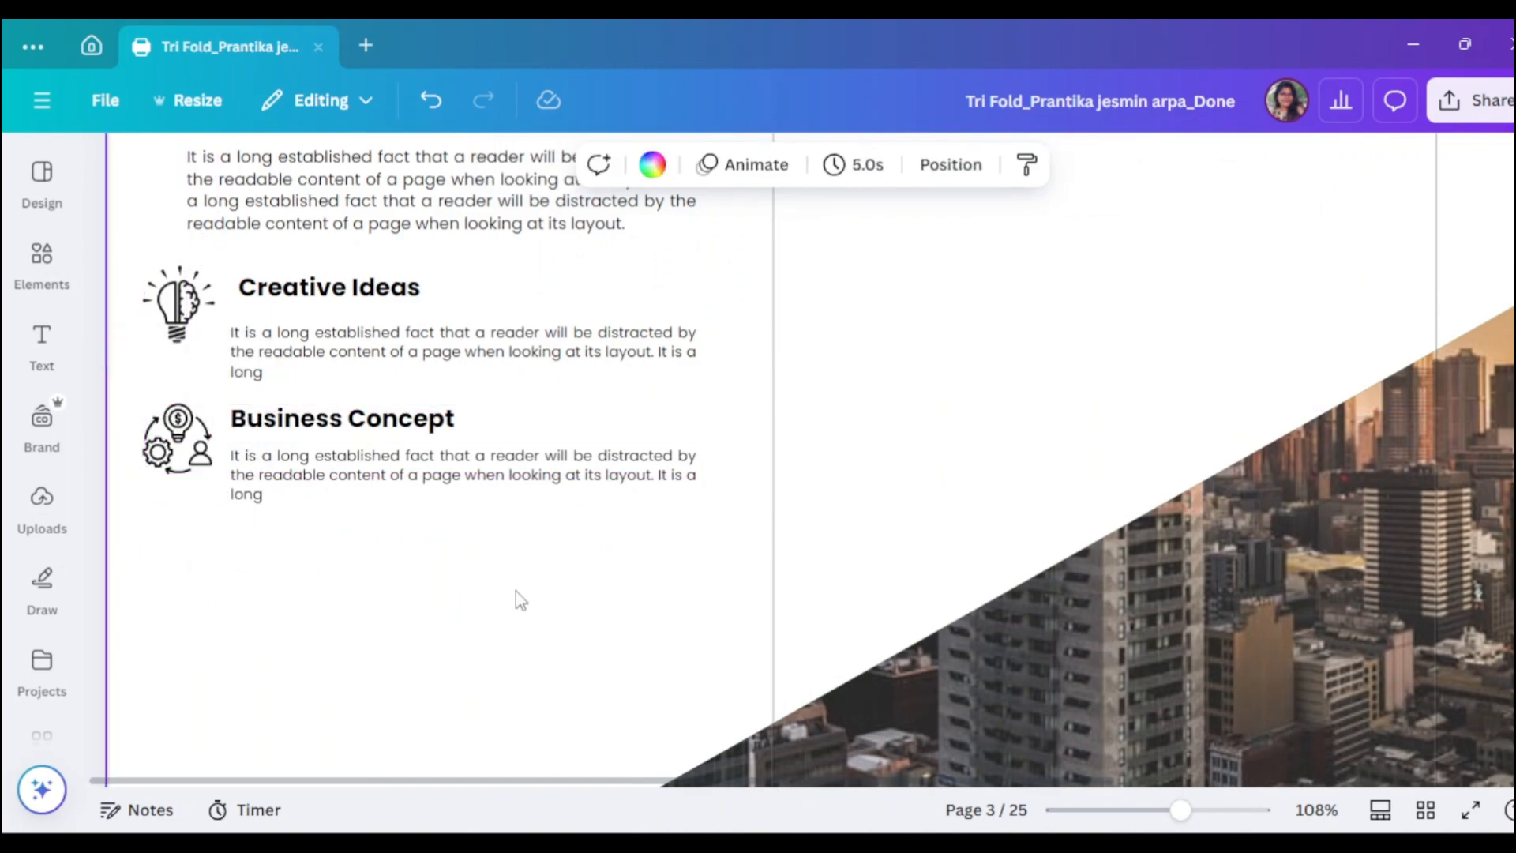
{"action": "left_click", "coordinate": [319, 296]}
{"action": "left_click_drag", "start_coordinate": [314, 298], "coordinate": [305, 297]}
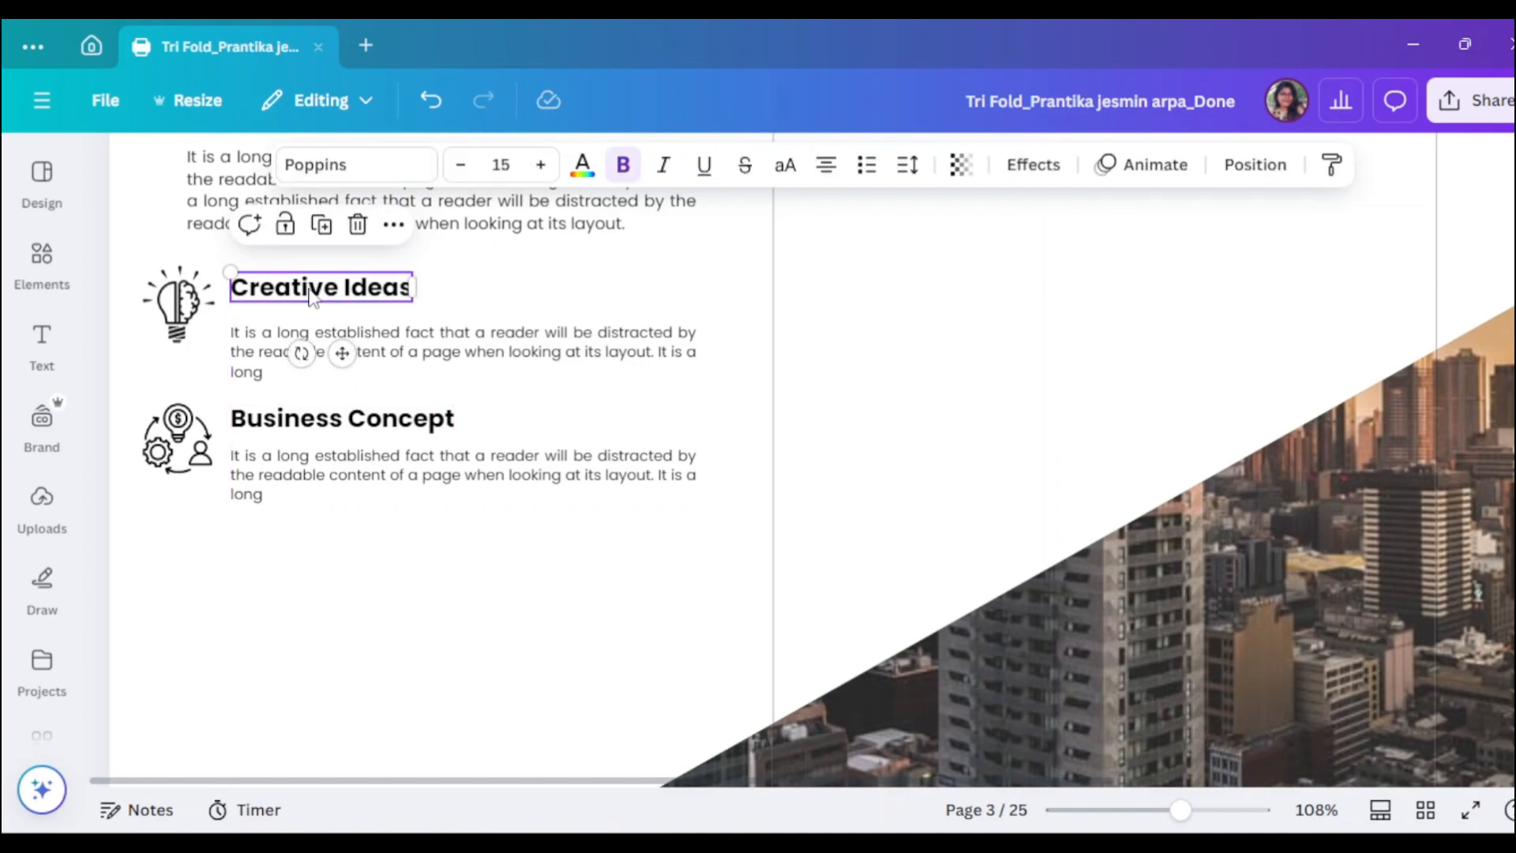
{"action": "left_click_drag", "start_coordinate": [339, 429], "coordinate": [341, 559]}
{"action": "double_click", "coordinate": [338, 548]}
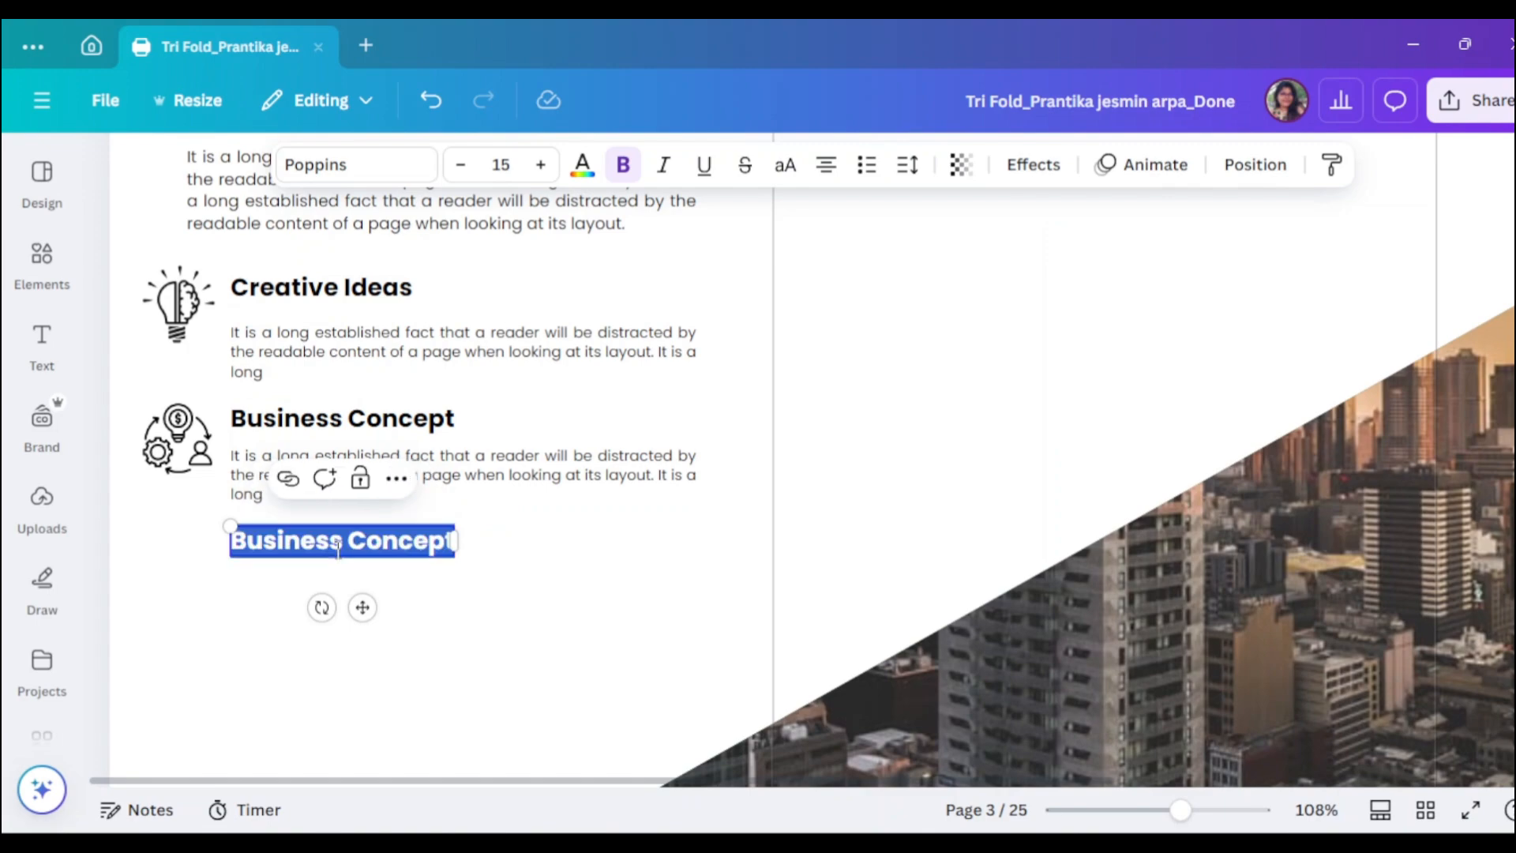
{"action": "type", "text": "Marketing"}
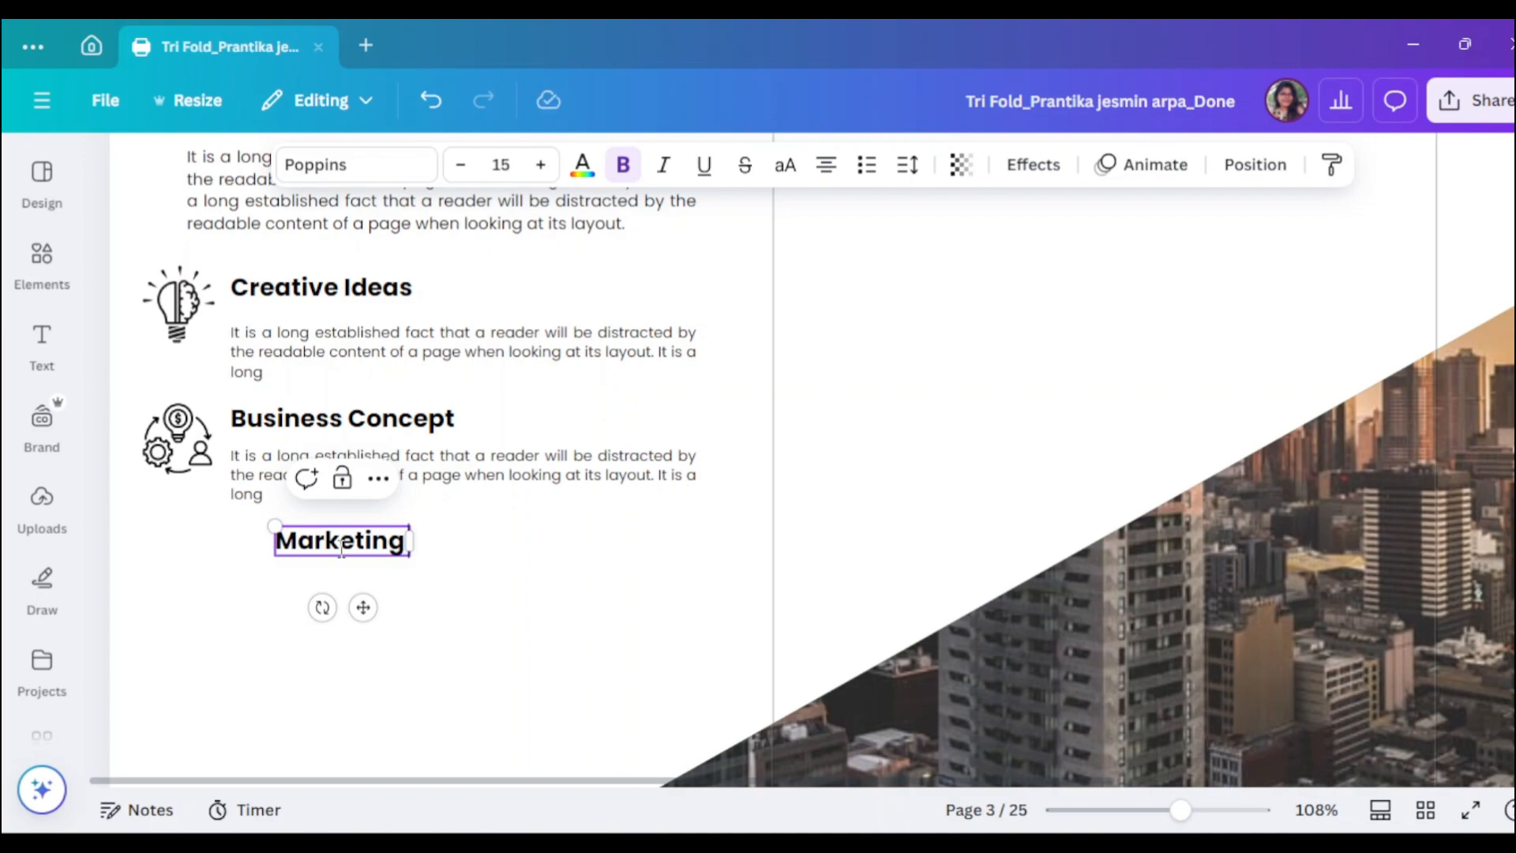
{"action": "type", "text": "Stra"}
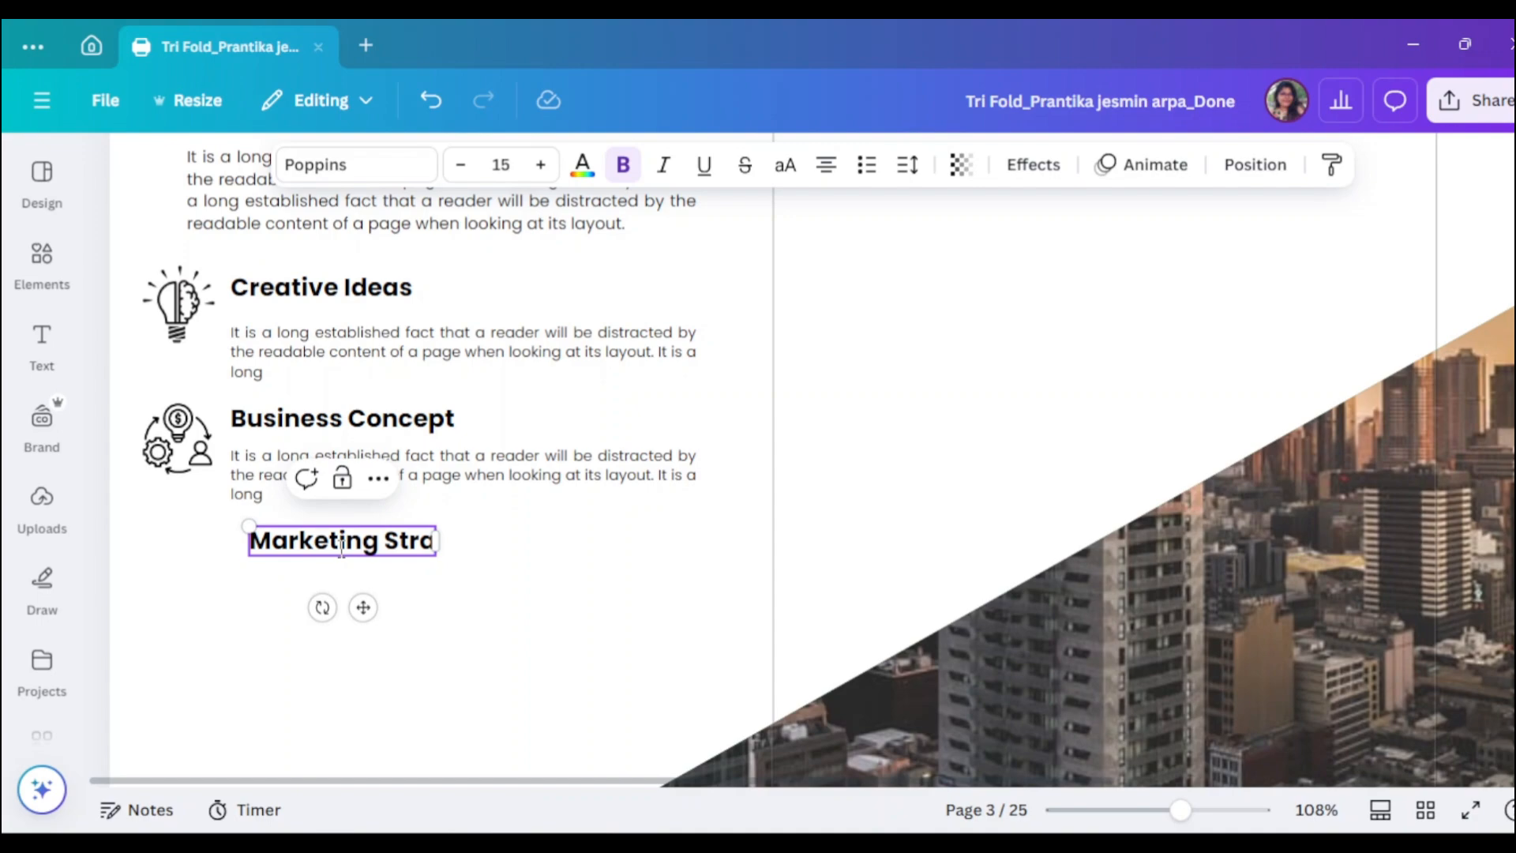
{"action": "type", "text": "tegy"}
- Copy the body text under Marketing Strategy and tighten the paragraphs beneath their headings
{"action": "left_click", "coordinate": [514, 687]}
{"action": "left_click_drag", "start_coordinate": [403, 542], "coordinate": [413, 542]}
{"action": "left_click_drag", "start_coordinate": [487, 490], "coordinate": [487, 612]}
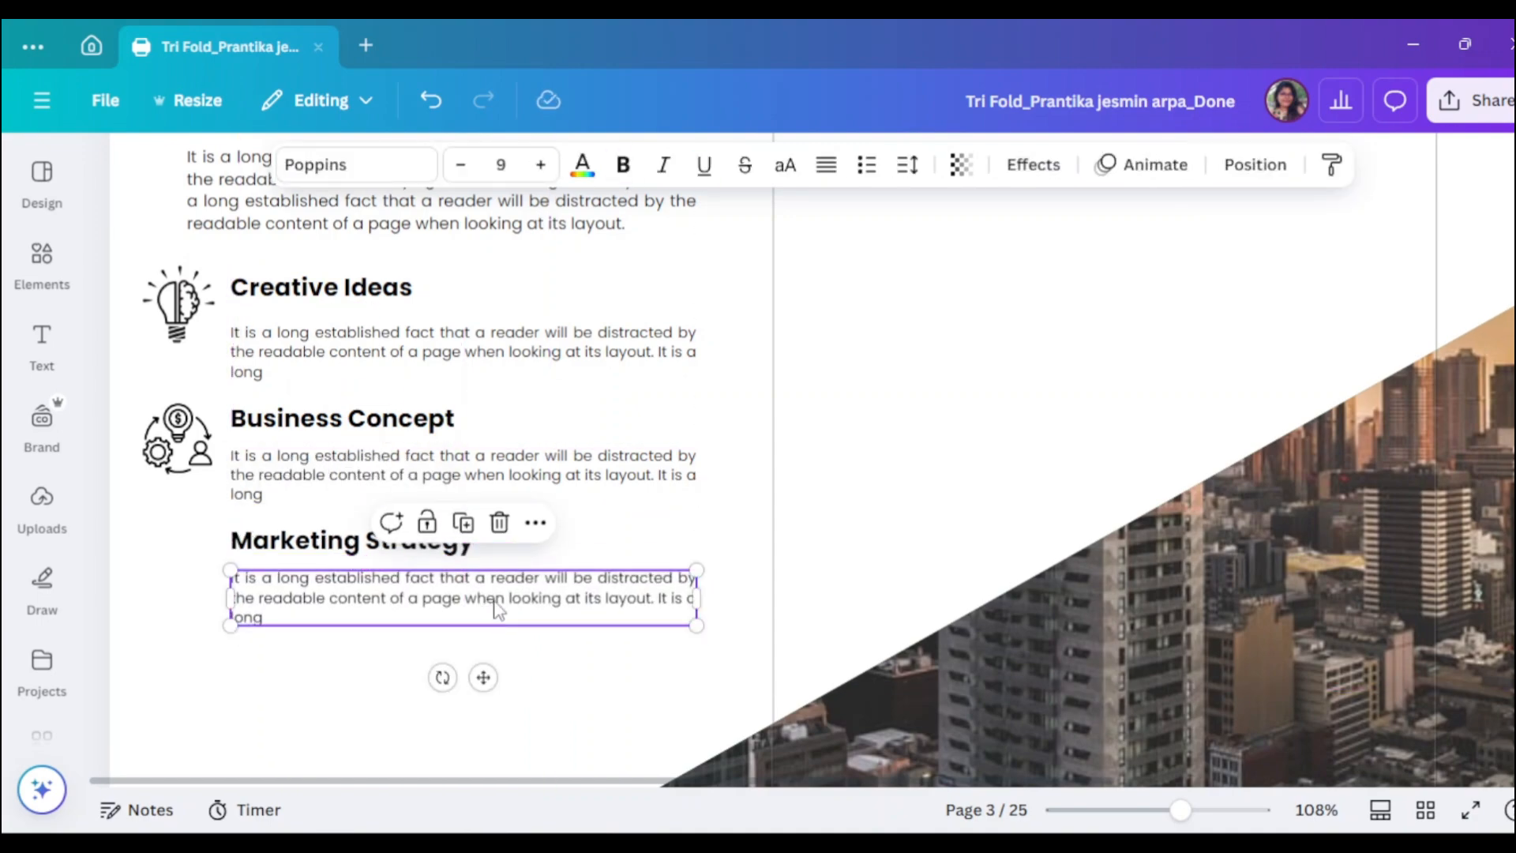
{"action": "left_click_drag", "start_coordinate": [401, 373], "coordinate": [401, 363]}
{"action": "left_click_drag", "start_coordinate": [422, 480], "coordinate": [422, 470]}
- Add a 'Marketing Strategy' graphic, shrunk and placed beside the Marketing Strategy heading
{"action": "left_click", "coordinate": [378, 542]}
{"action": "left_click", "coordinate": [51, 276]}
{"action": "left_click_drag", "start_coordinate": [304, 175], "coordinate": [186, 178]}
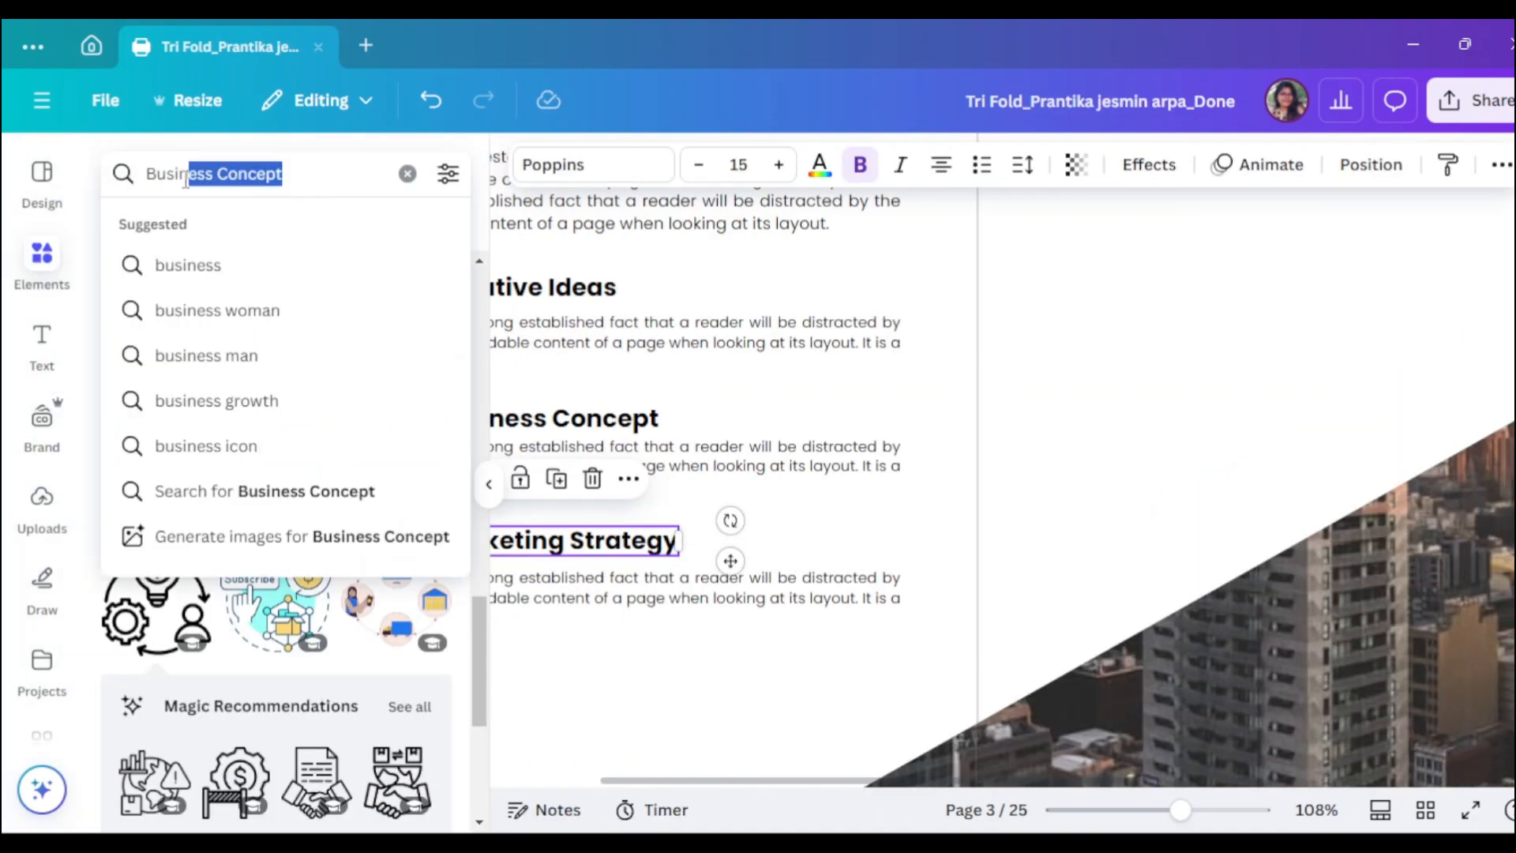
{"action": "type", "text": "Marketing Strategy"}
{"action": "key", "text": "Return"}
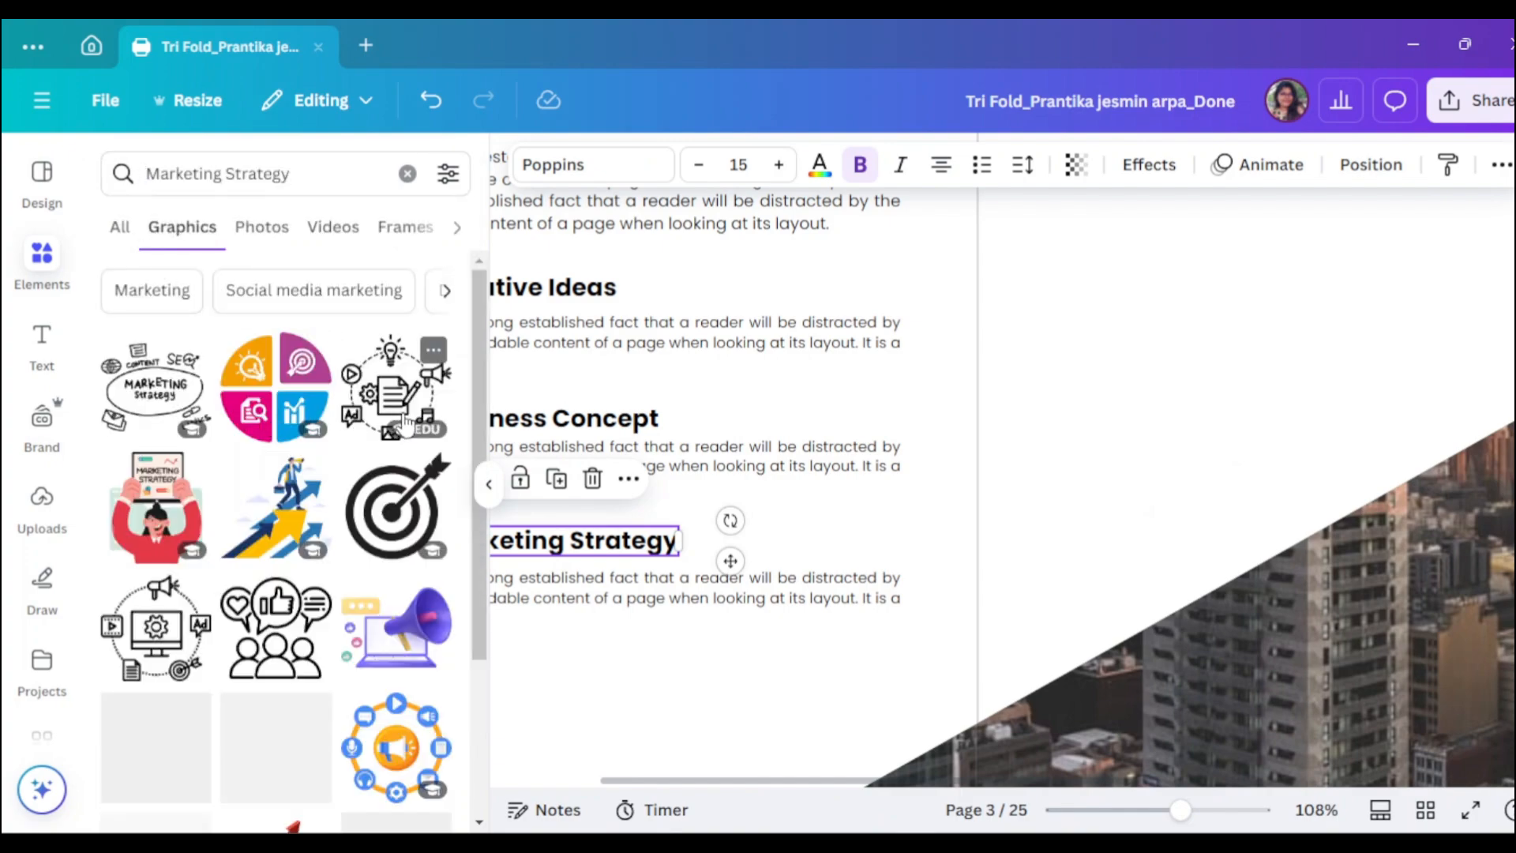
{"action": "left_click", "coordinate": [394, 387]}
{"action": "left_click", "coordinate": [485, 537]}
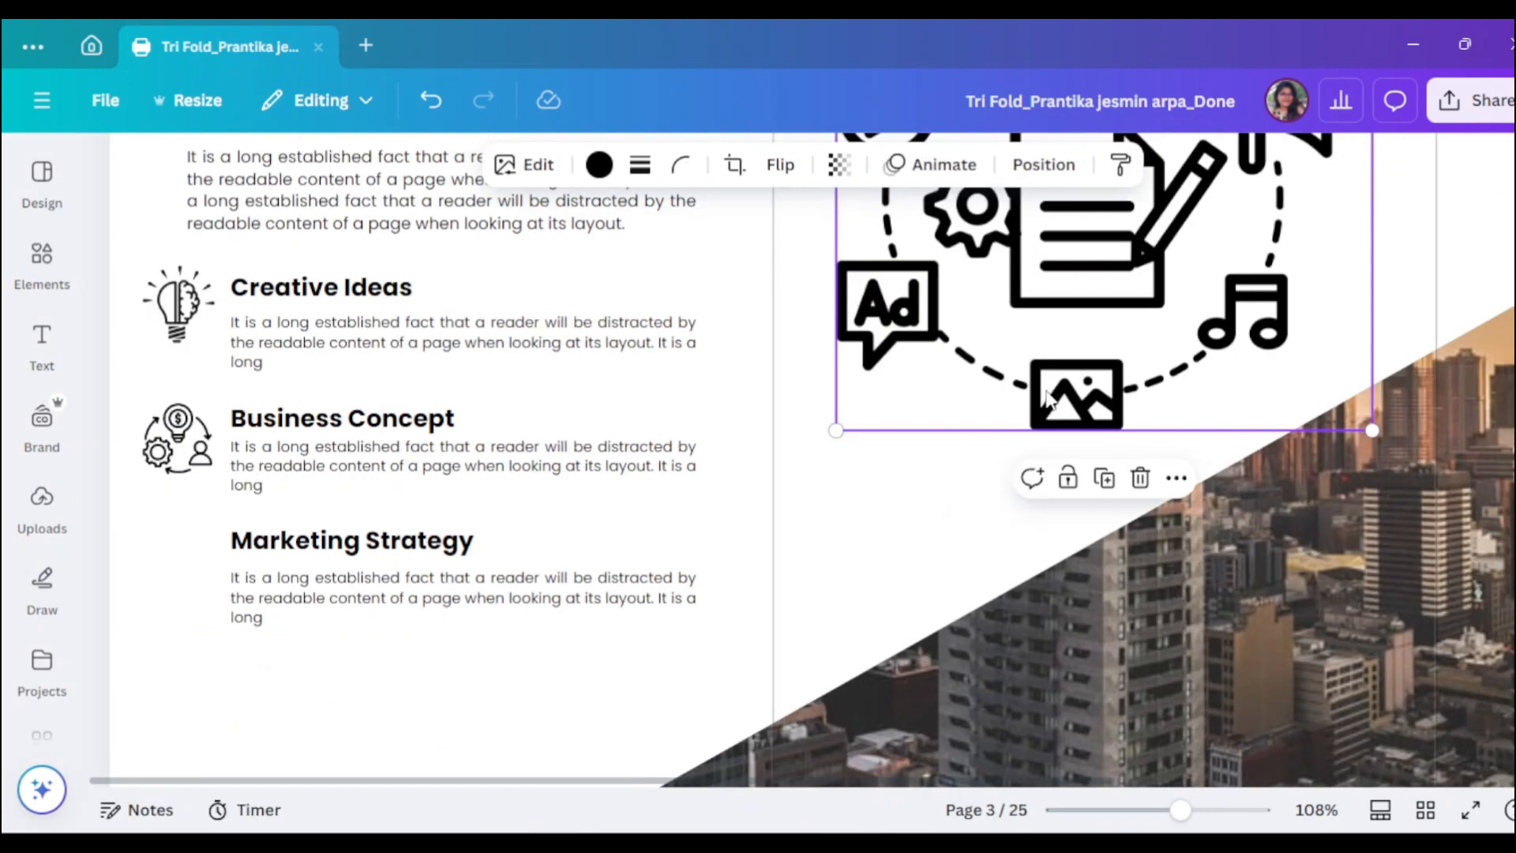
{"action": "left_click_drag", "start_coordinate": [1314, 434], "coordinate": [196, 544]}
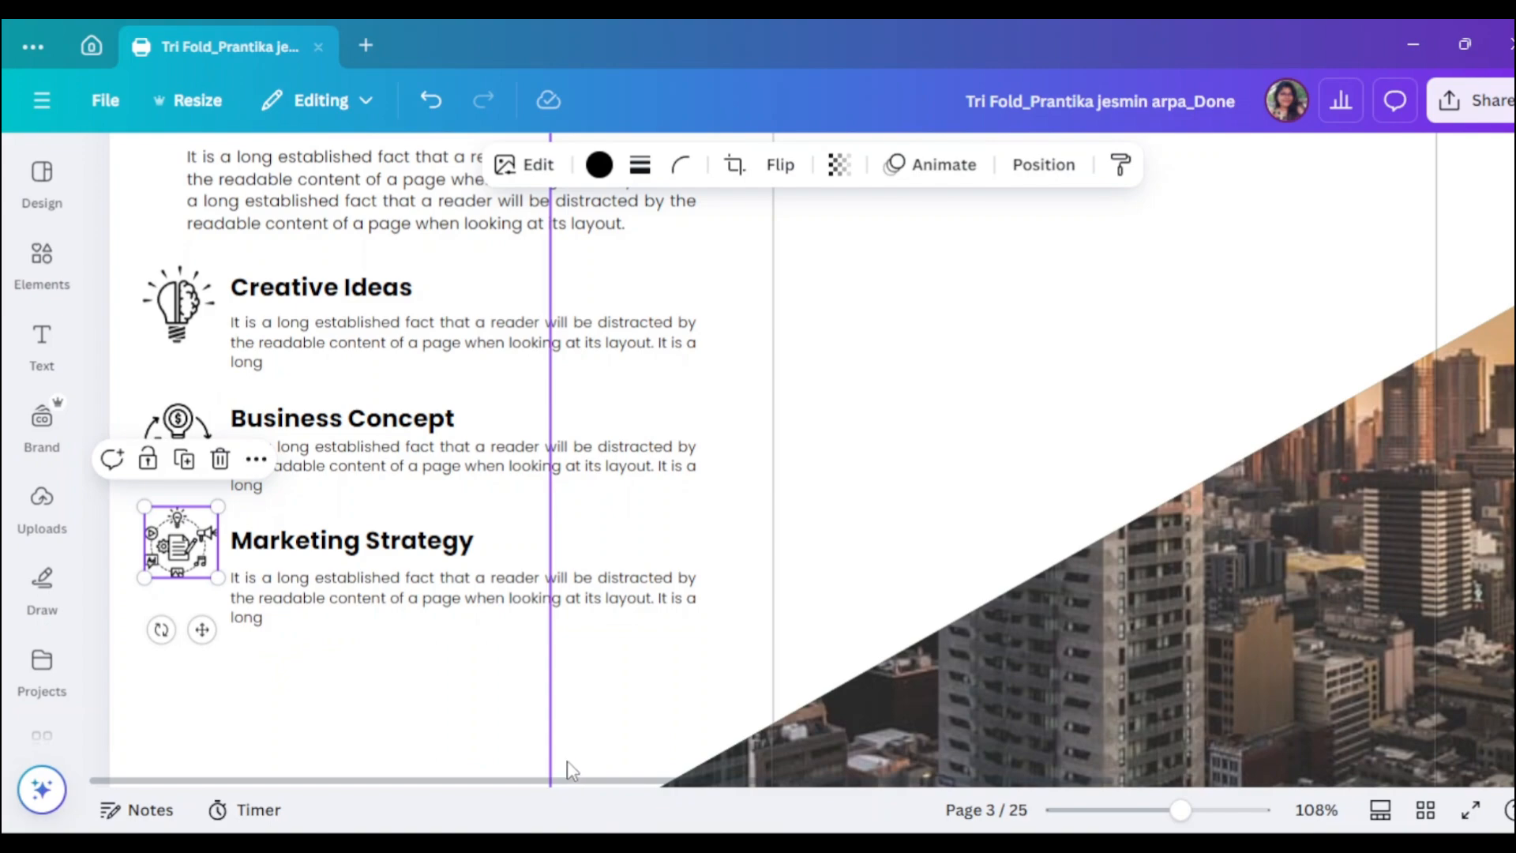
{"action": "scroll", "coordinate": [544, 742], "scroll_direction": "down", "scroll_amount": 2}
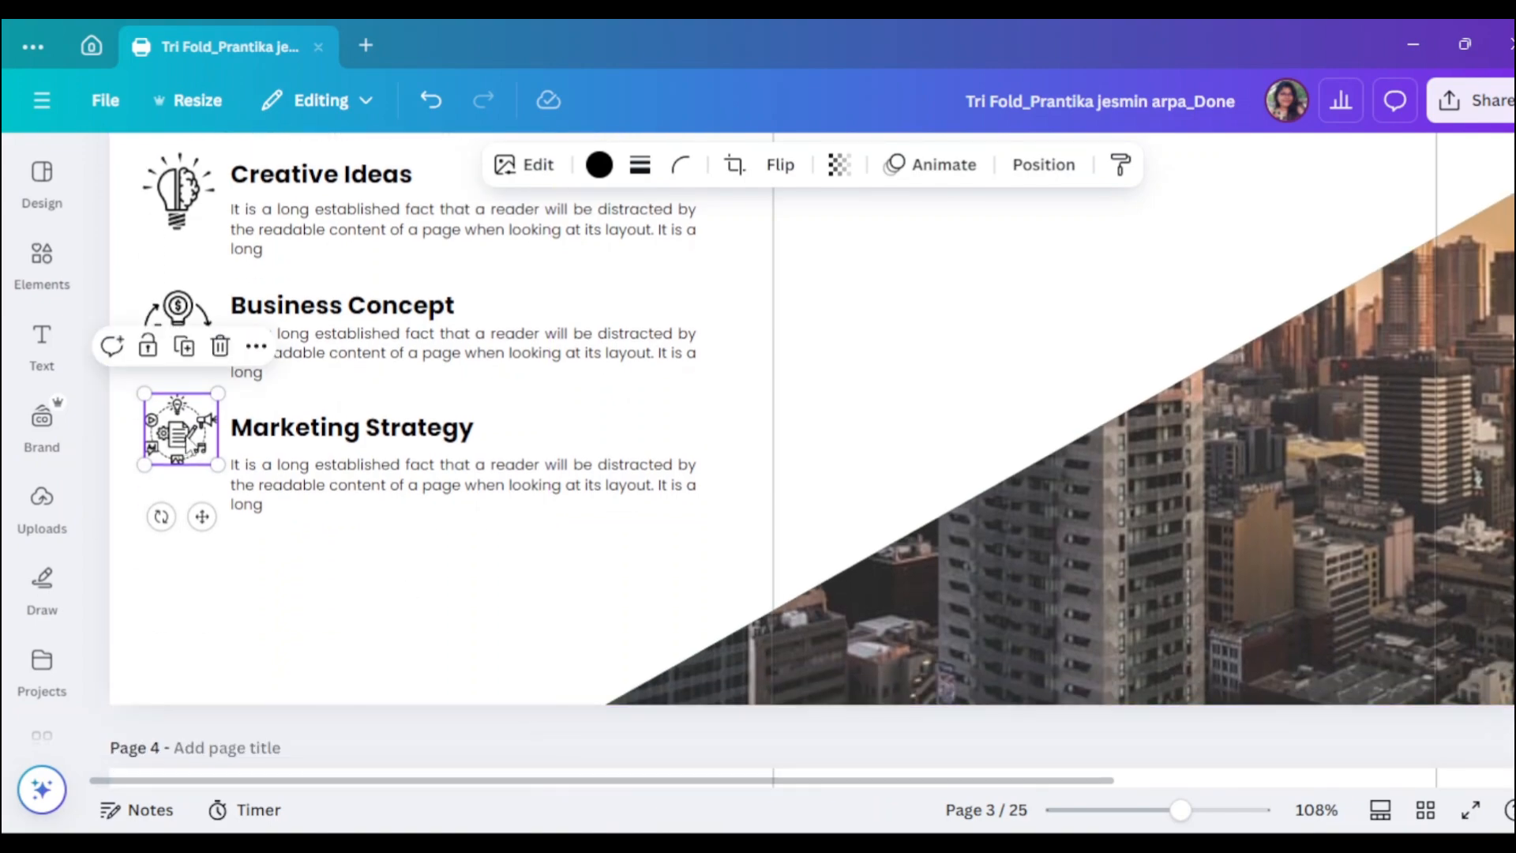
{"action": "left_click", "coordinate": [345, 483]}
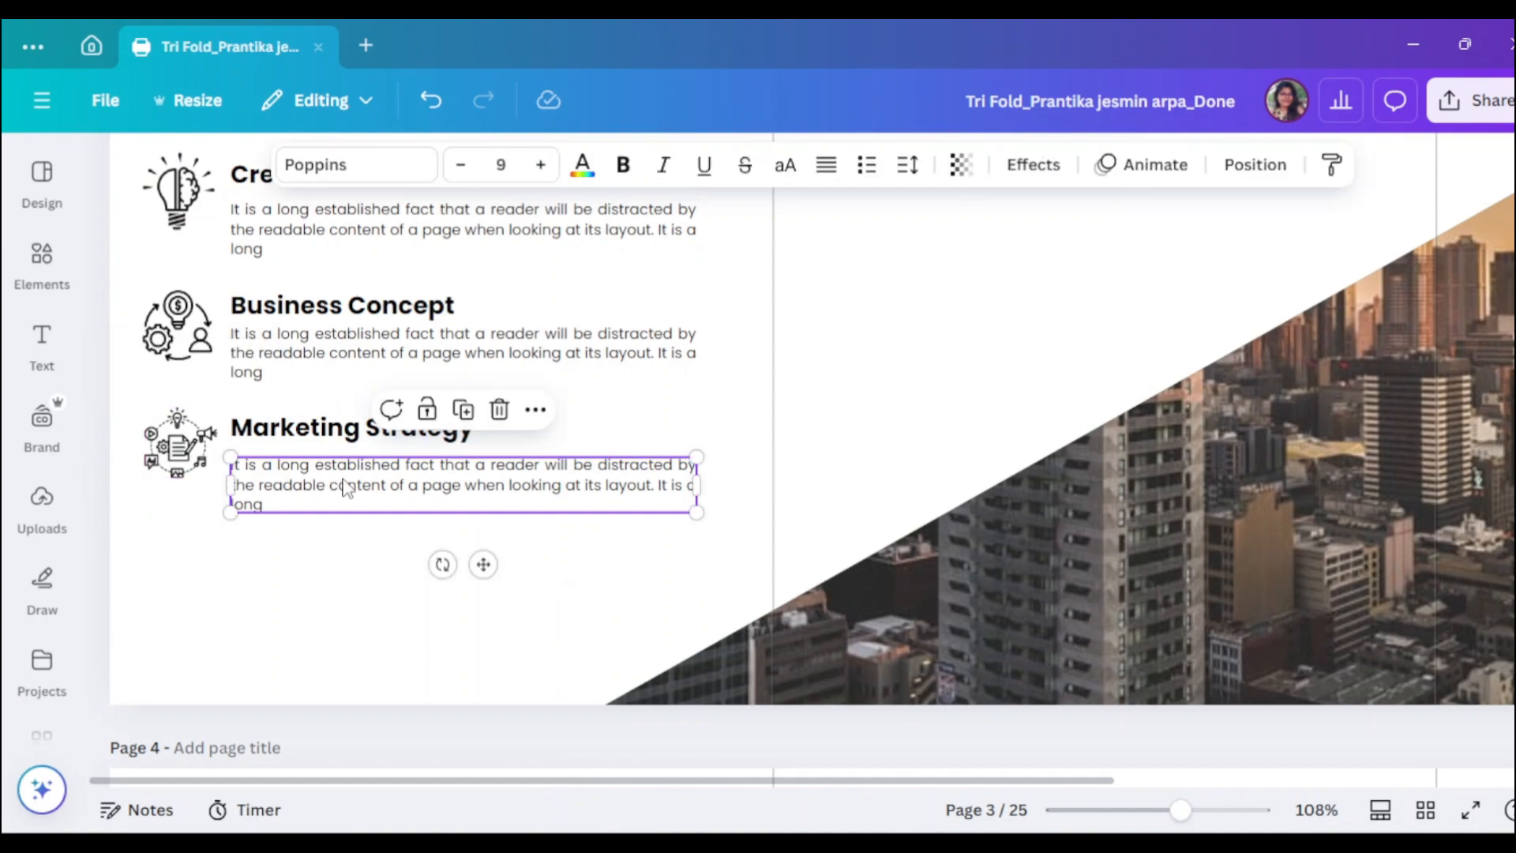
{"action": "left_click", "coordinate": [285, 582]}
{"action": "scroll", "coordinate": [253, 634], "scroll_direction": "down", "scroll_amount": 2}
- Duplicate the marketing icon and heading below, retyping the heading as 'Risk Management'
{"action": "left_click_drag", "start_coordinate": [180, 360], "coordinate": [181, 494]}
{"action": "left_click", "coordinate": [379, 316]}
{"action": "left_click_drag", "start_coordinate": [379, 316], "coordinate": [380, 427]}
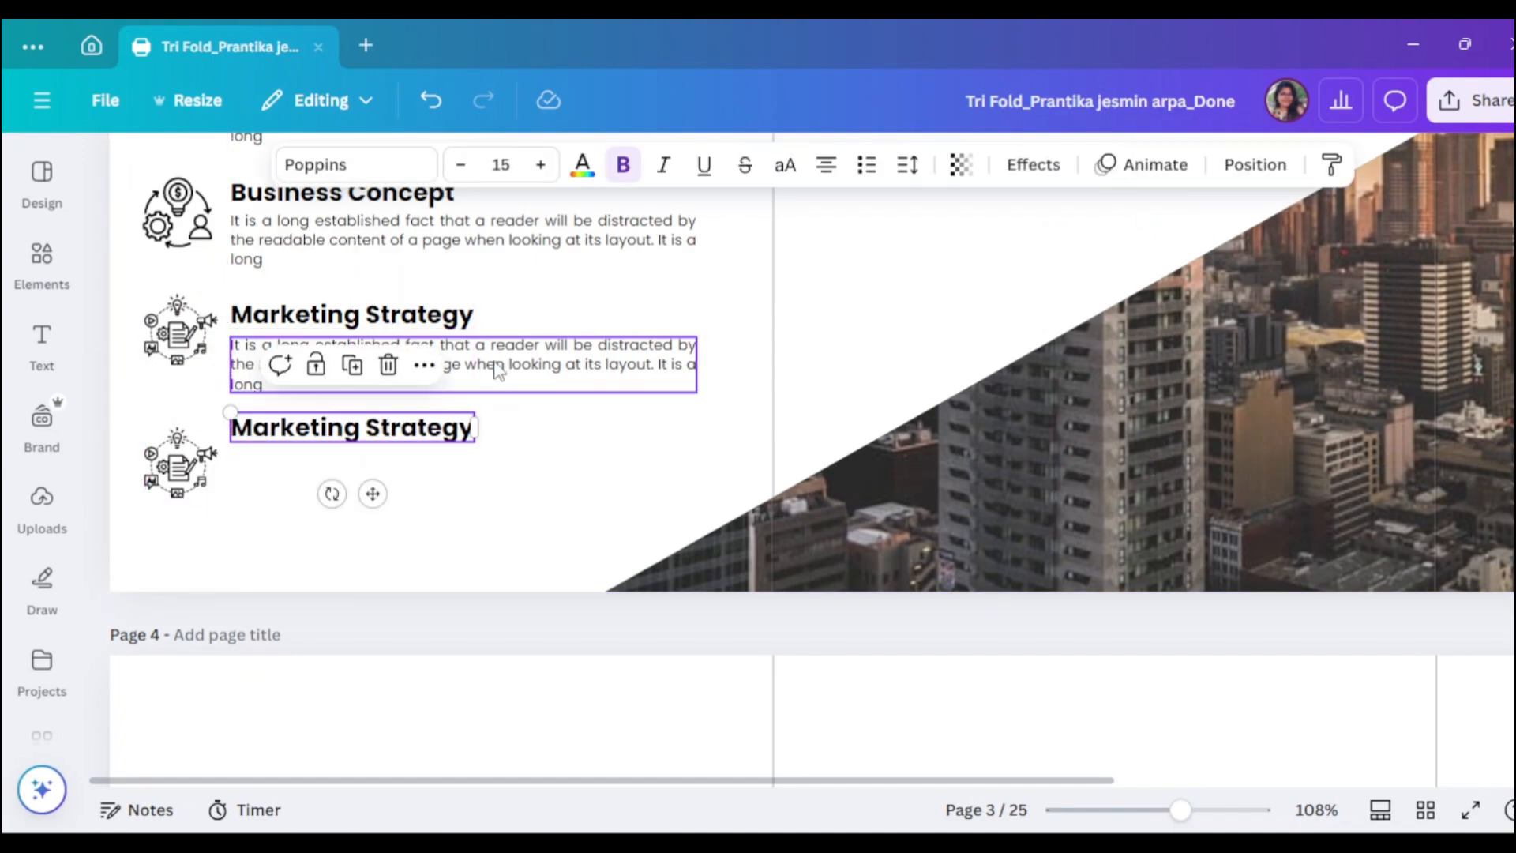
{"action": "double_click", "coordinate": [380, 428]}
{"action": "type", "text": "Risk managem"}
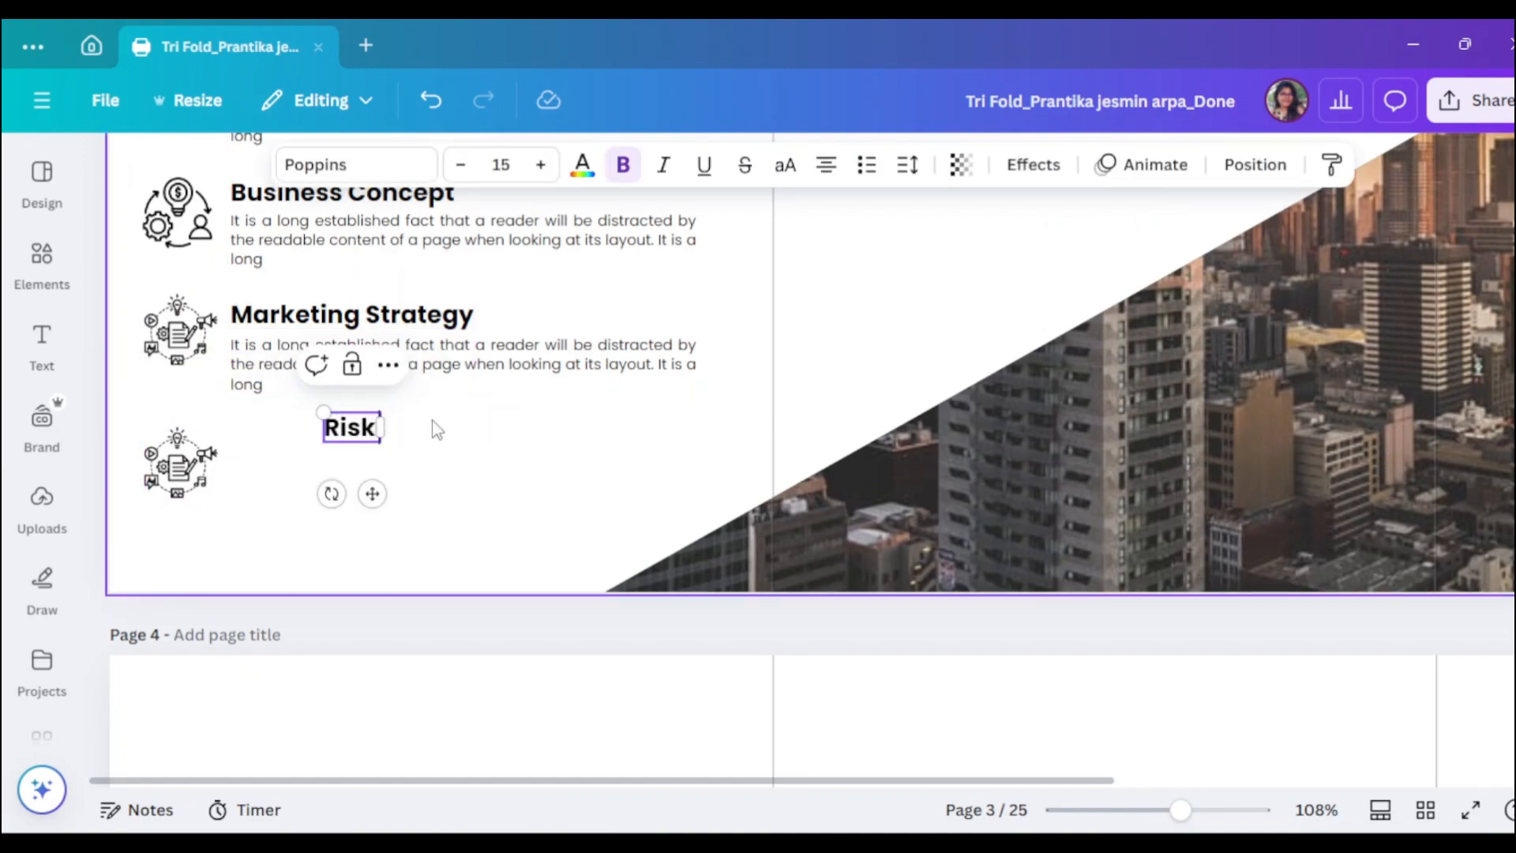
{"action": "key", "text": "BackSpace"}
{"action": "key", "text": "BackSpace"}
{"action": "key", "text": "BackSpace"}
{"action": "key", "text": "BackSpace"}
{"action": "key", "text": "BackSpace"}
{"action": "key", "text": "BackSpace"}
{"action": "key", "text": "BackSpace"}
{"action": "key", "text": "BackSpace"}
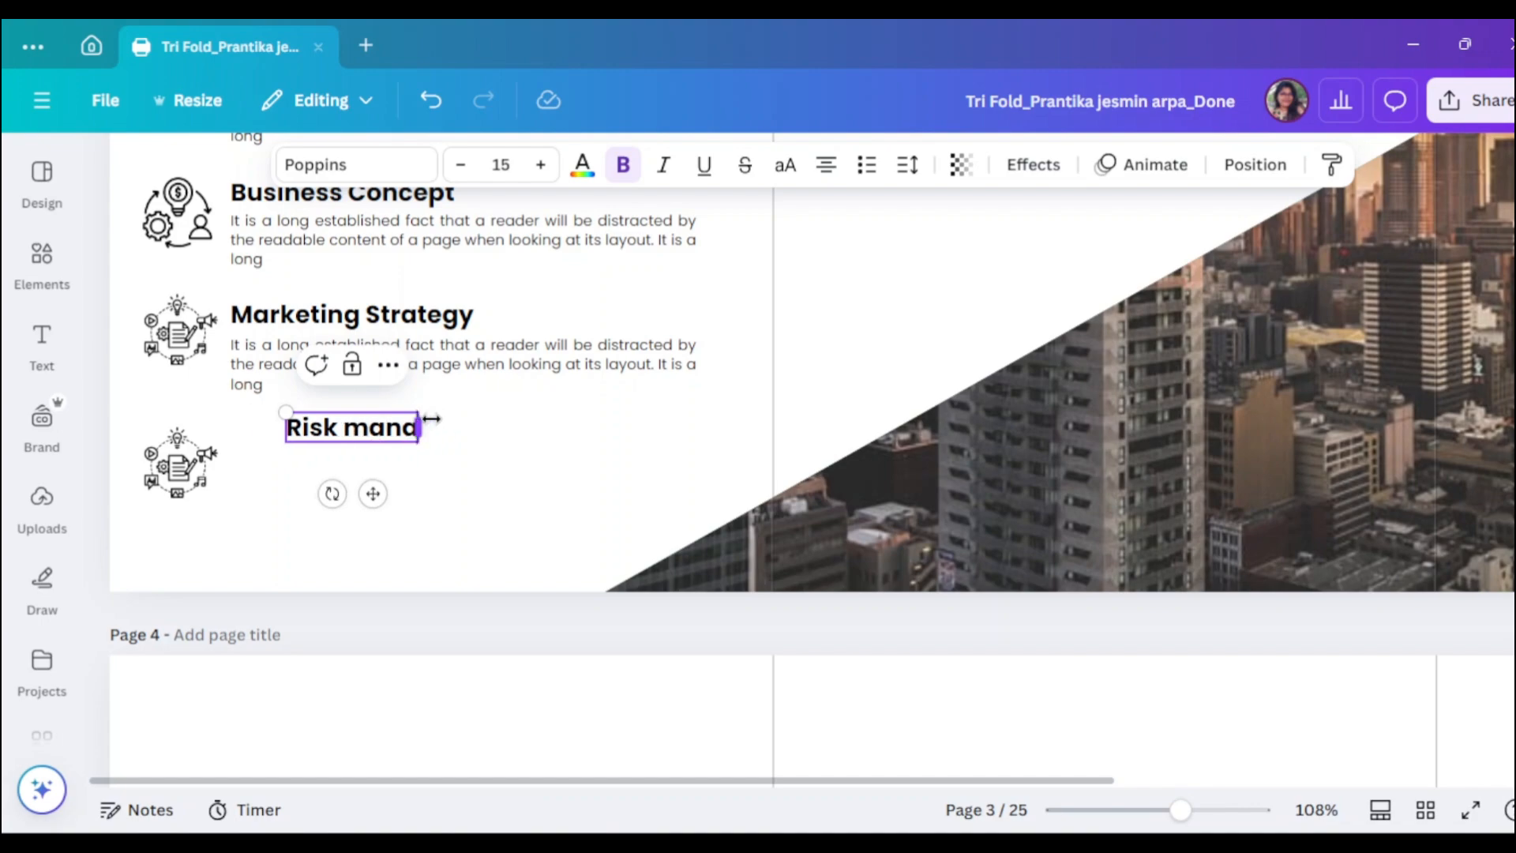
{"action": "type", "text": "Management"}
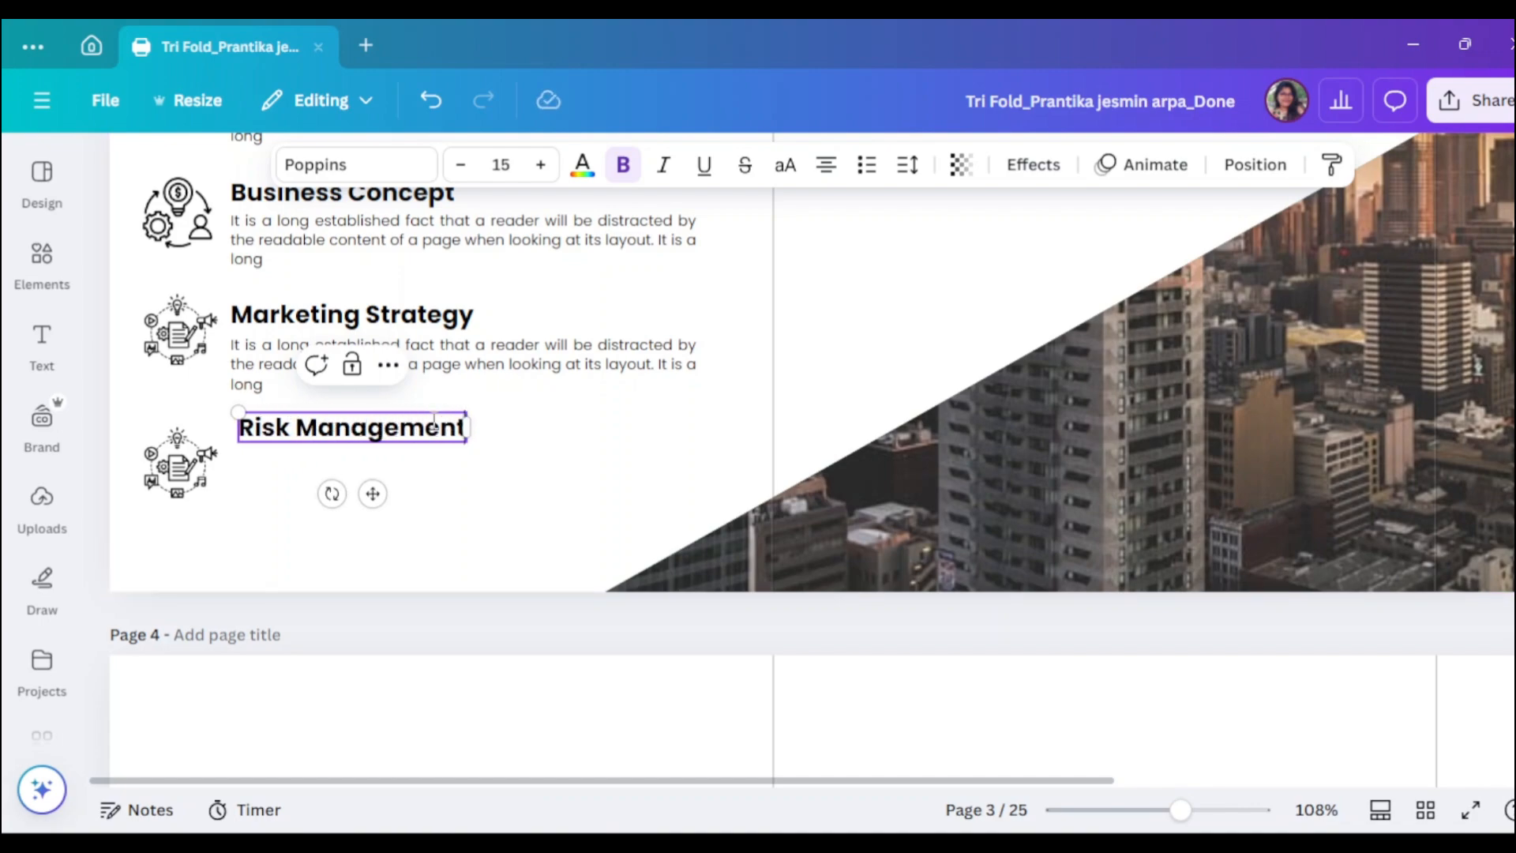
- Line up Risk Management with its icon and copy the body text beneath it
{"action": "left_click", "coordinate": [512, 474]}
{"action": "left_click_drag", "start_coordinate": [418, 435], "coordinate": [418, 447]}
{"action": "left_click", "coordinate": [484, 371]}
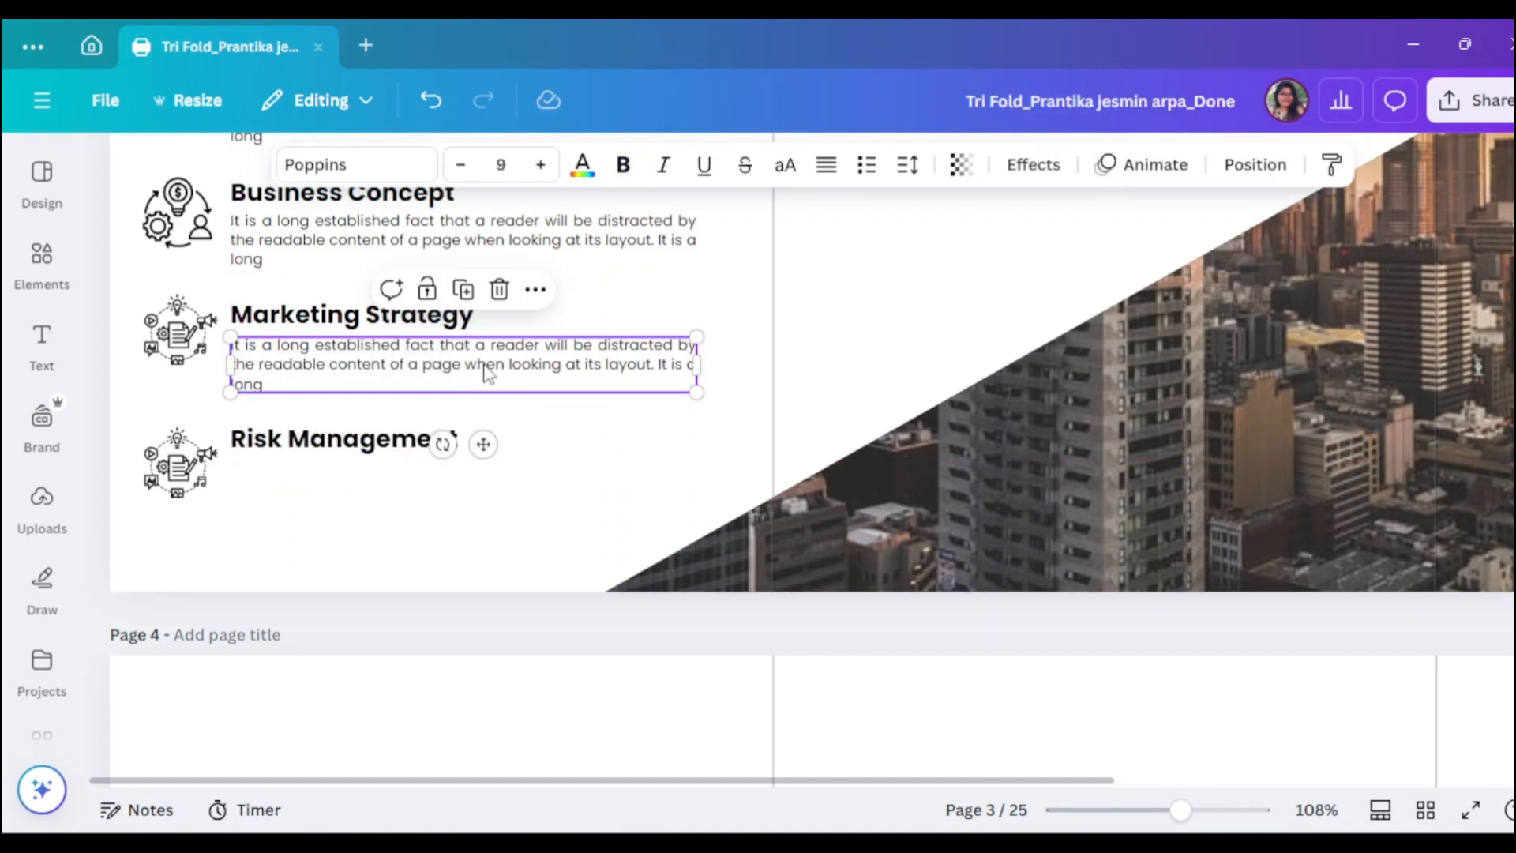
{"action": "left_click_drag", "start_coordinate": [483, 371], "coordinate": [486, 499]}
{"action": "left_click", "coordinate": [355, 452]}
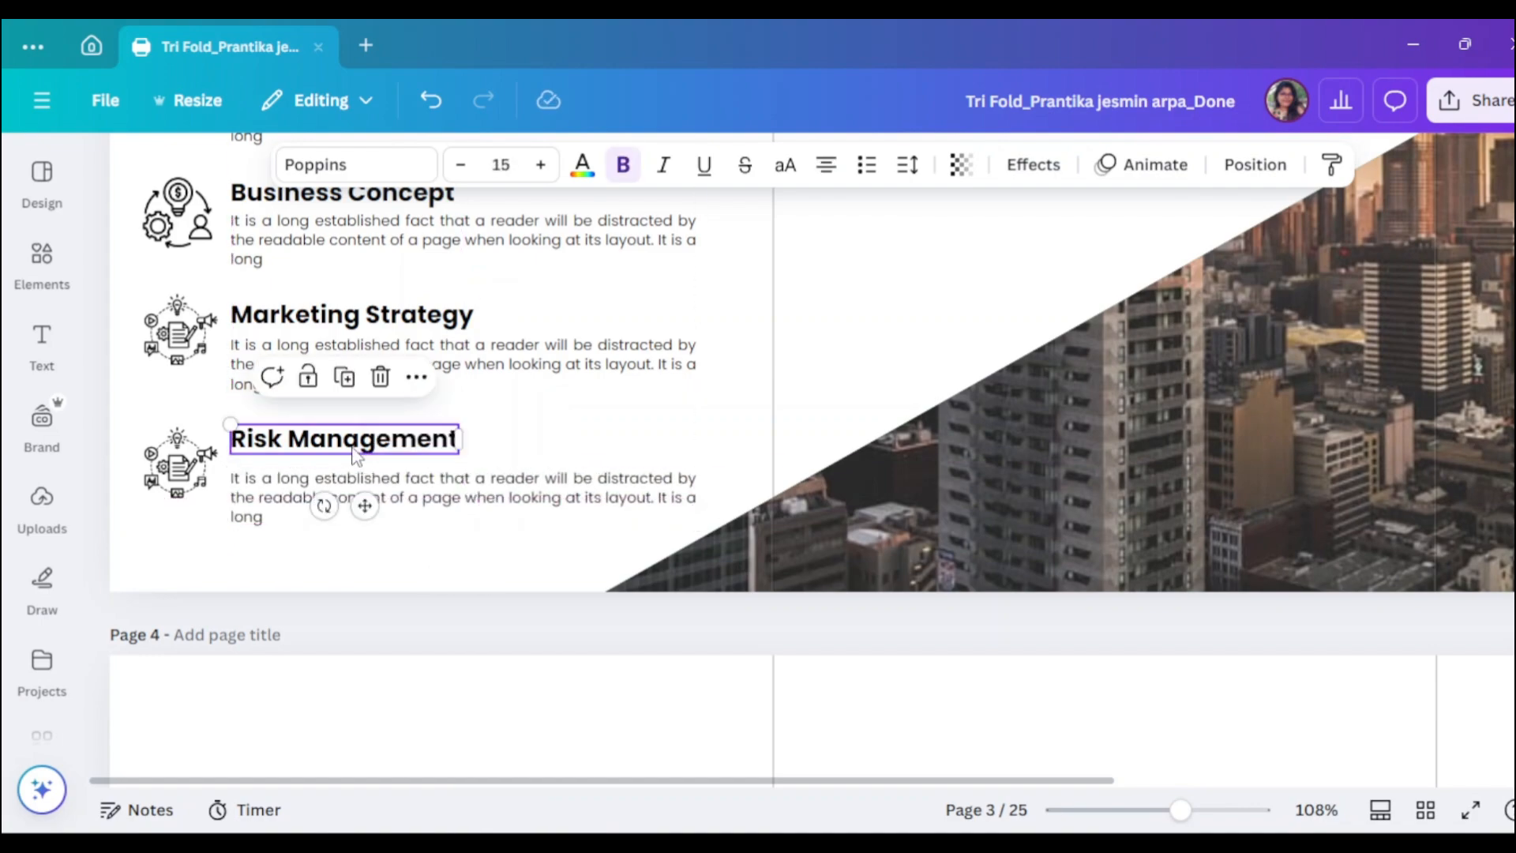
- Add the hand-and-warning-sign 'Risk Management' graphic, shrunk to icon size beside its heading
{"action": "left_click", "coordinate": [22, 244]}
{"action": "triple_click", "coordinate": [322, 173]}
{"action": "type", "text": "Risk Management"}
{"action": "key", "text": "Return"}
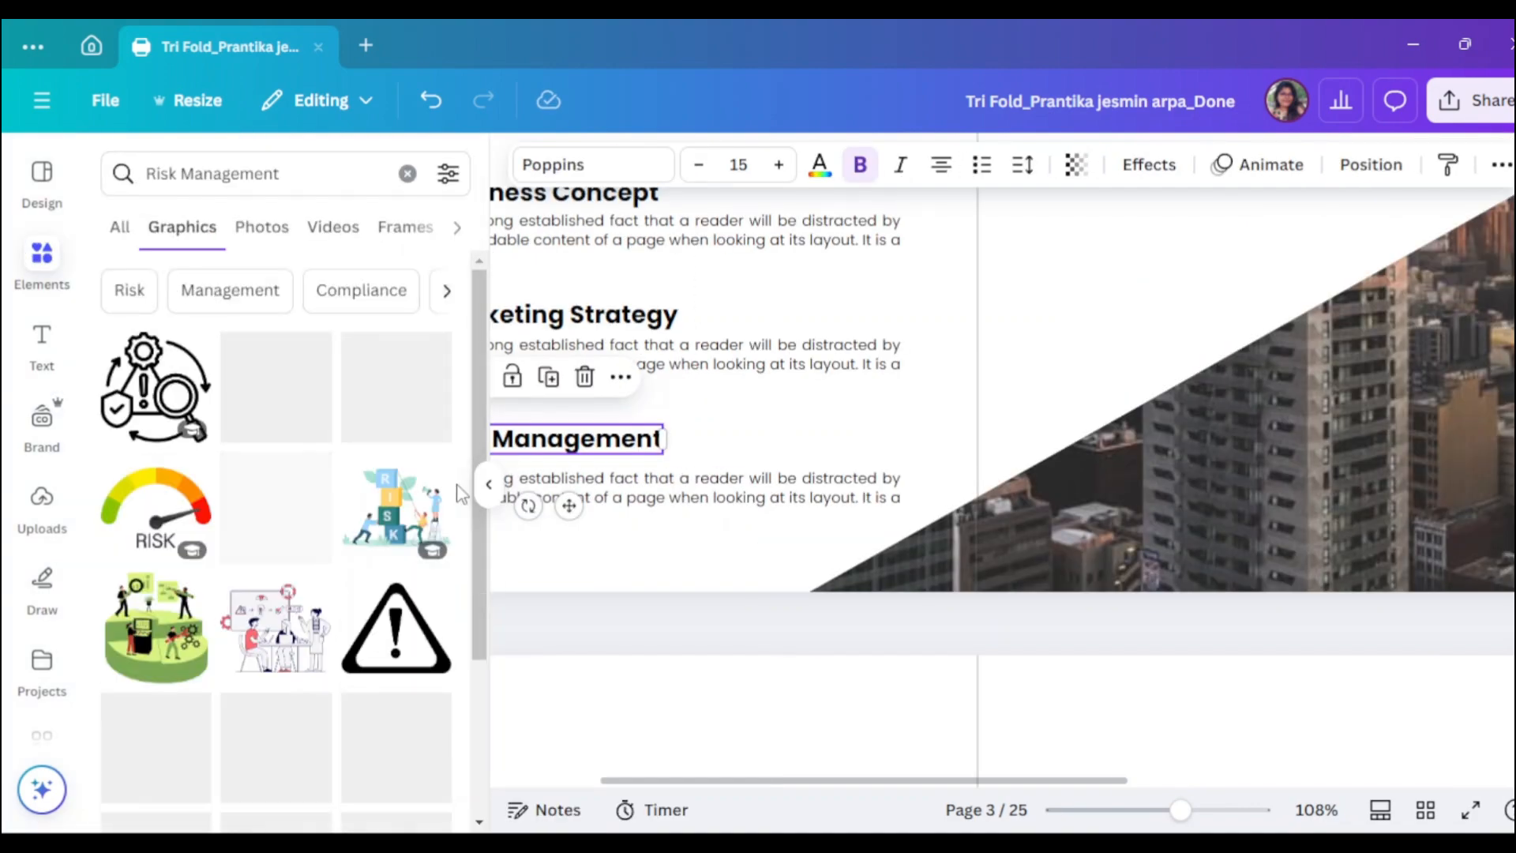
{"action": "left_click", "coordinate": [315, 409]}
{"action": "left_click", "coordinate": [476, 387]}
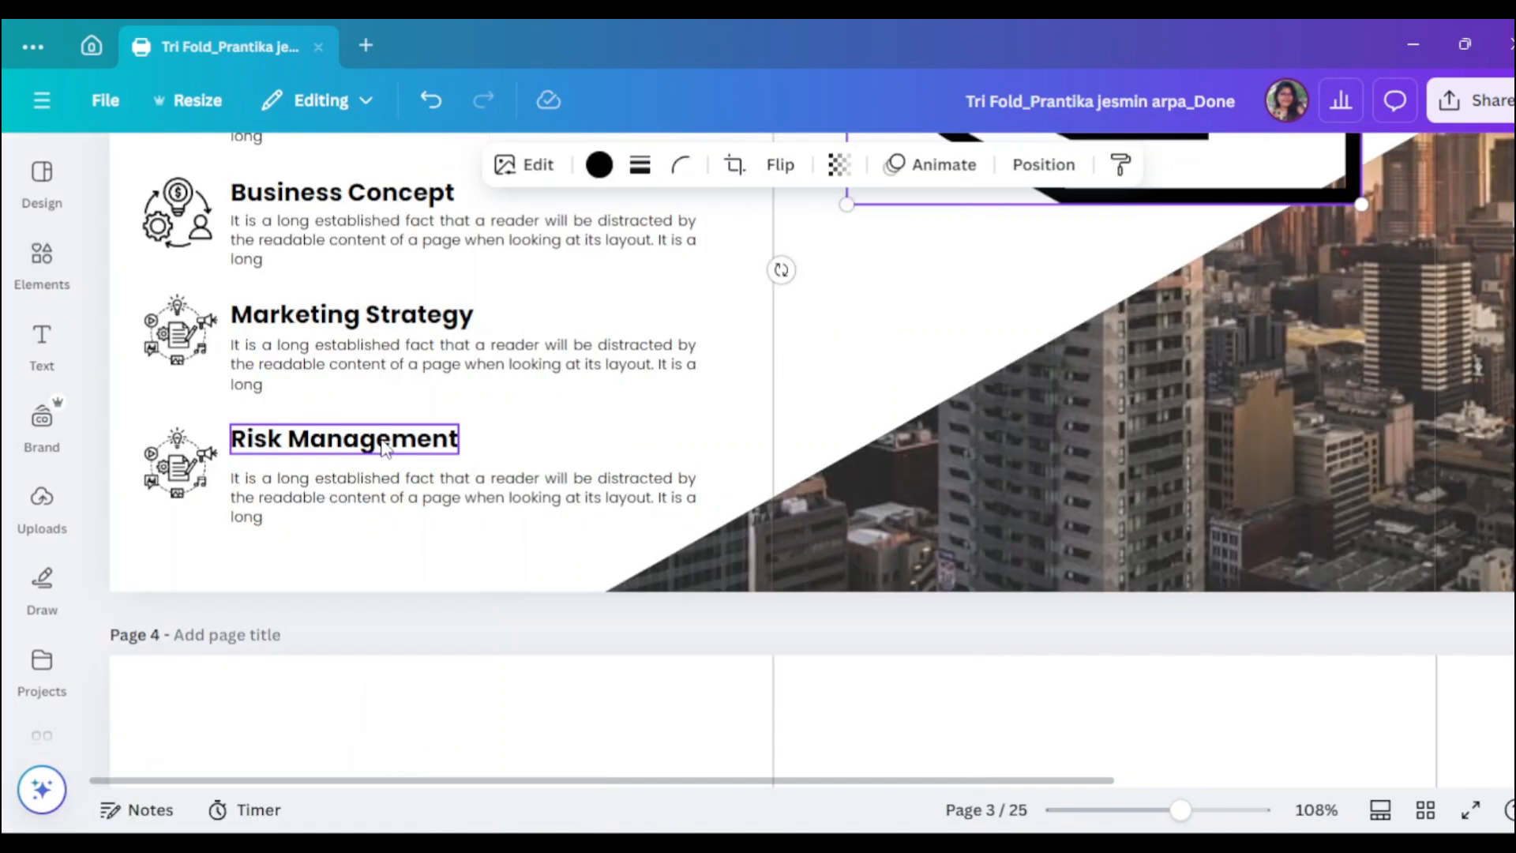
{"action": "left_click_drag", "start_coordinate": [1094, 196], "coordinate": [868, 581]}
{"action": "left_click_drag", "start_coordinate": [1137, 589], "coordinate": [839, 293]}
{"action": "left_click_drag", "start_coordinate": [797, 256], "coordinate": [180, 466]}
{"action": "scroll", "coordinate": [184, 467], "scroll_direction": "up", "scroll_amount": 2}
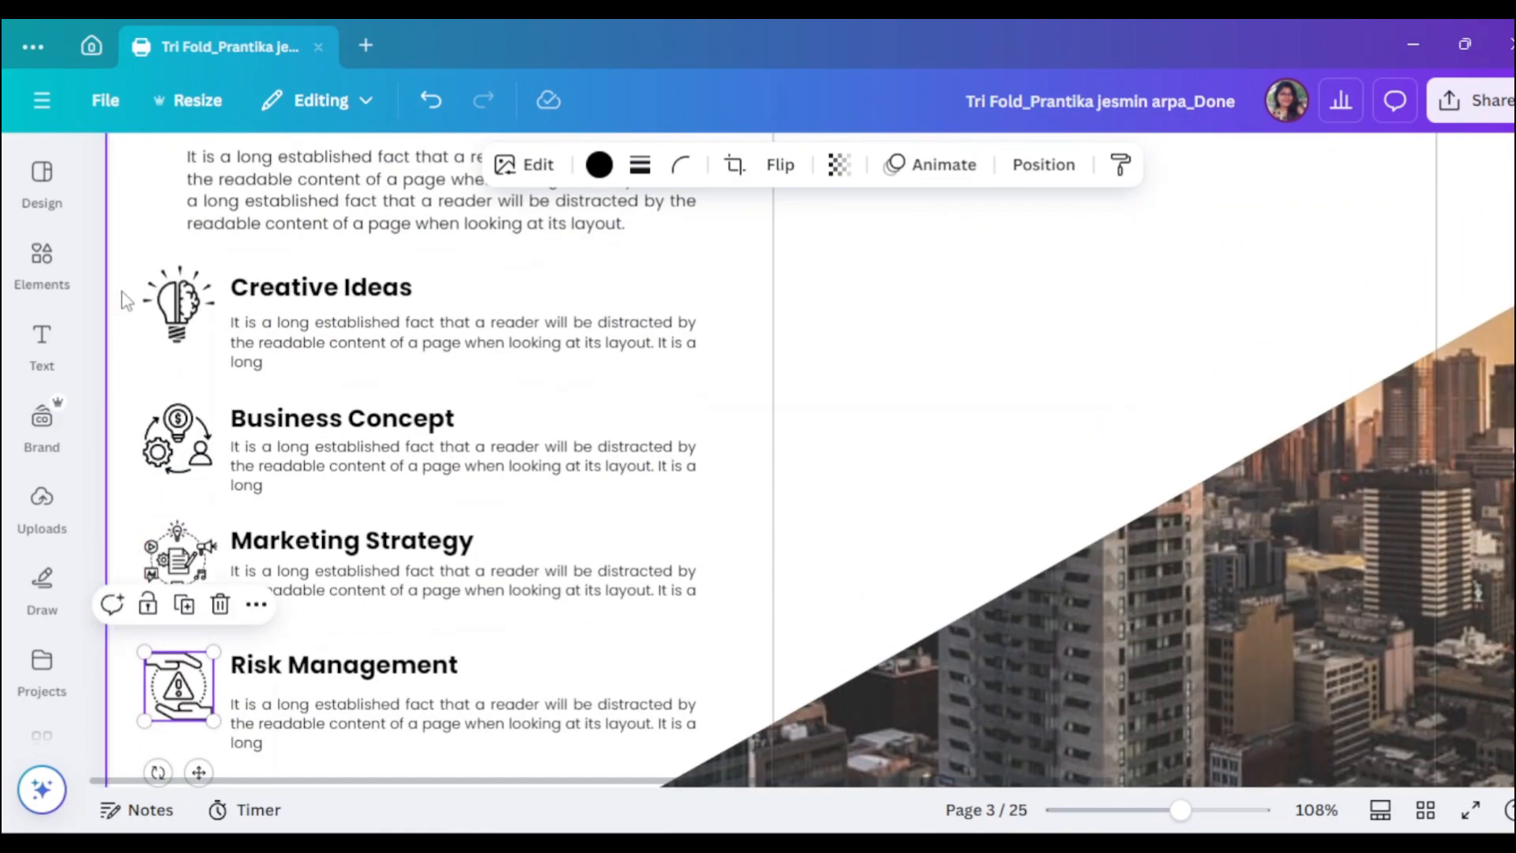
- Select the subsection icons, open Position options and realign the Risk Management heading
{"action": "left_click_drag", "start_coordinate": [111, 288], "coordinate": [198, 557]}
{"action": "scroll", "coordinate": [193, 537], "scroll_direction": "down", "scroll_amount": 1}
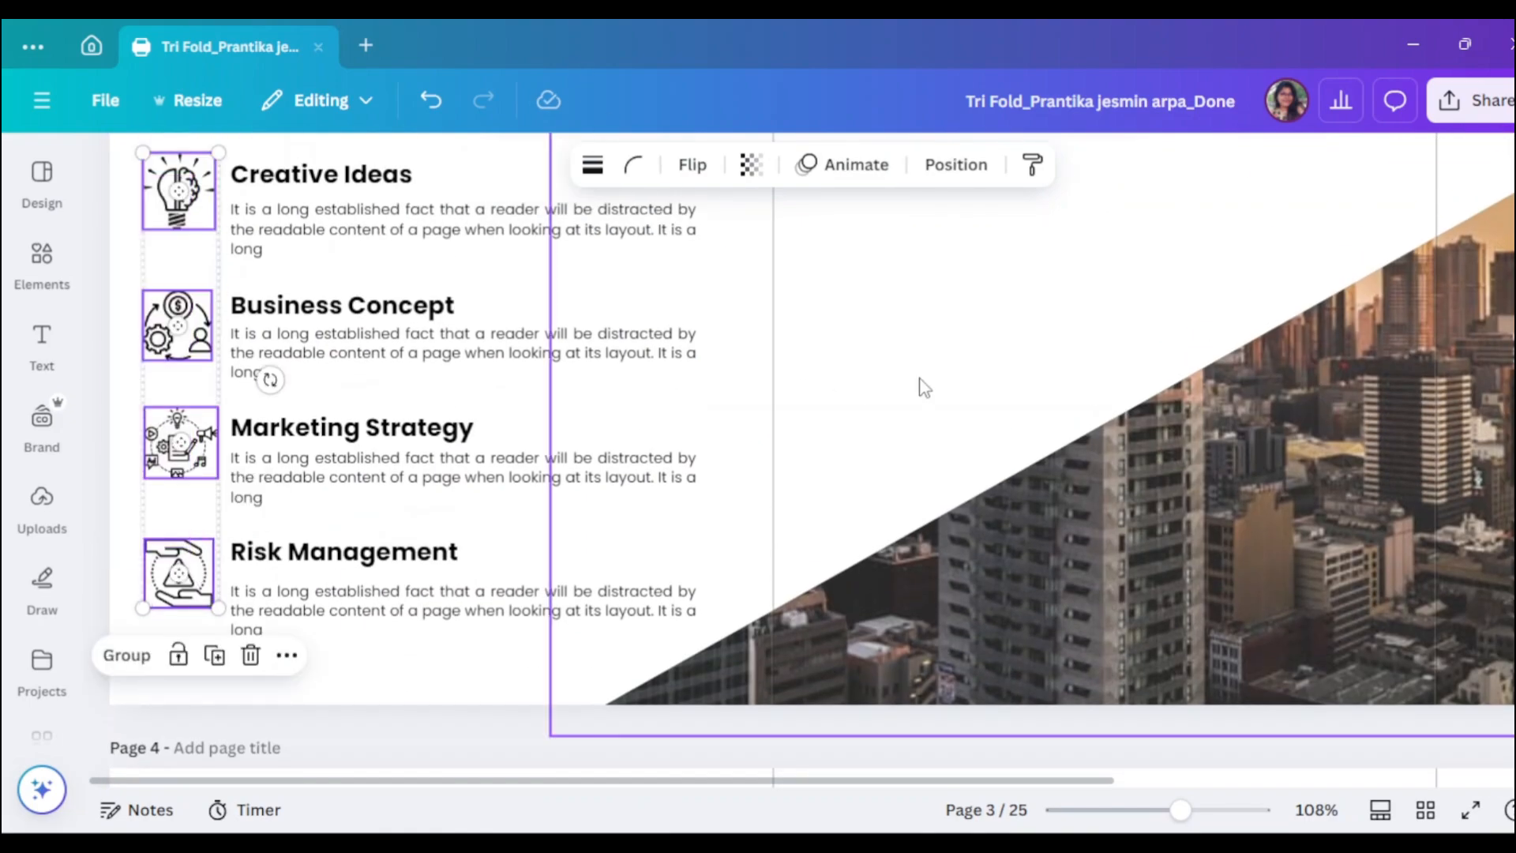
{"action": "left_click", "coordinate": [956, 164]}
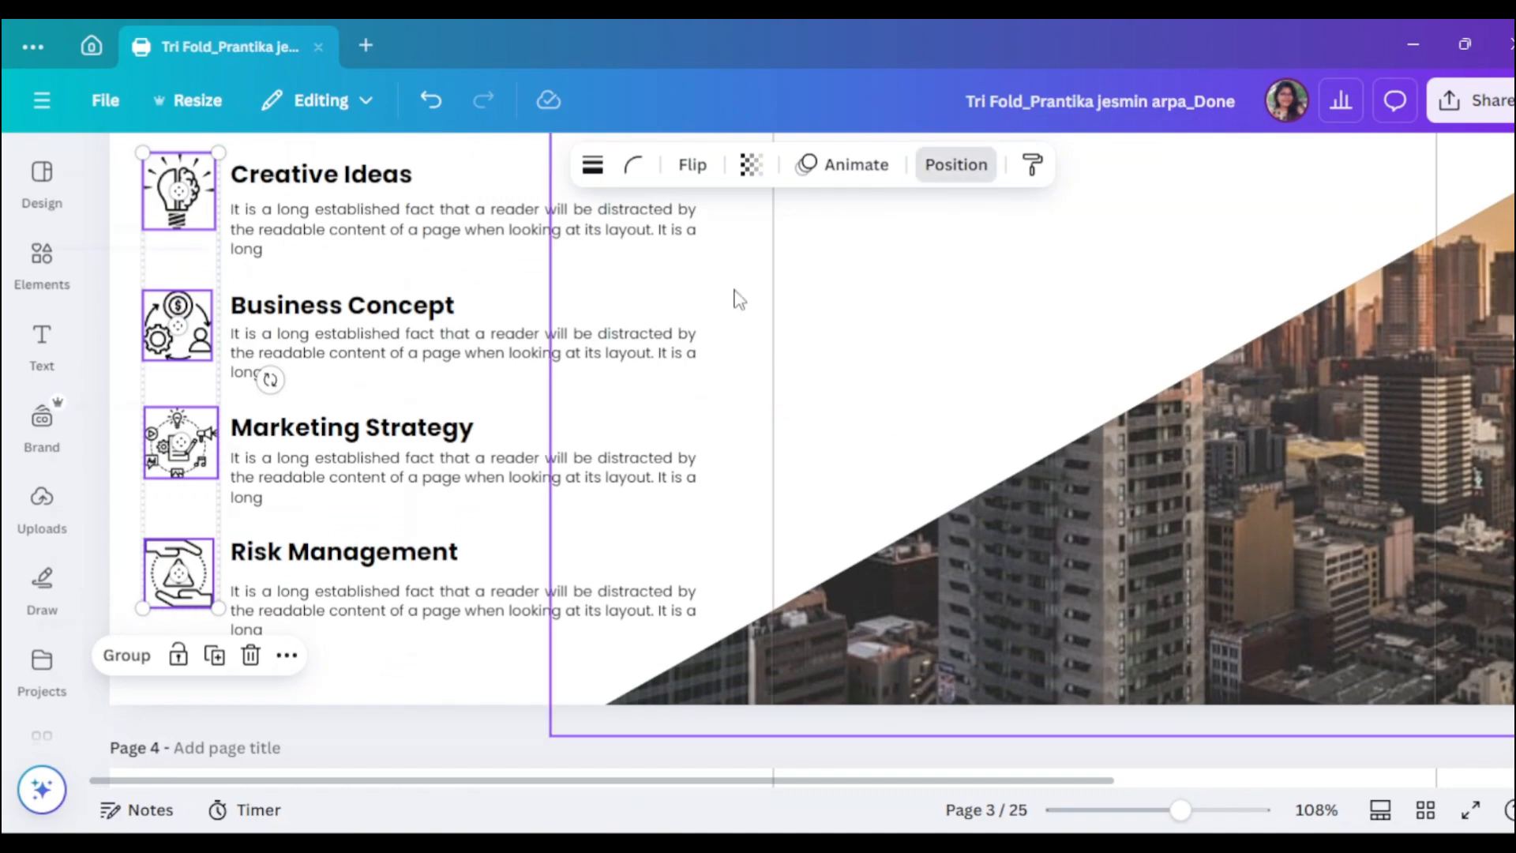
{"action": "left_click", "coordinate": [1236, 298]}
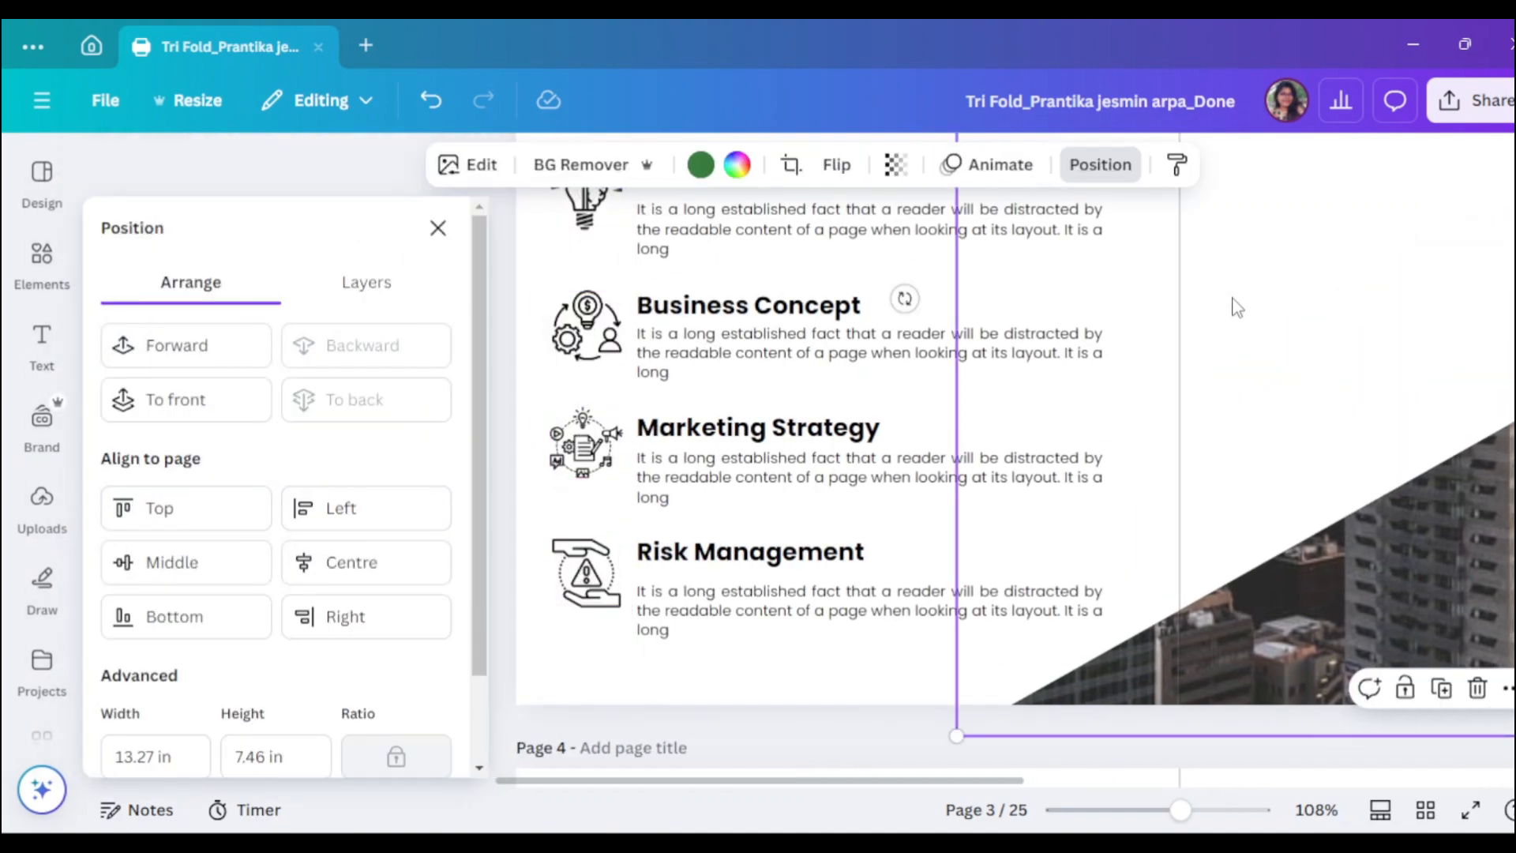
{"action": "scroll", "coordinate": [1218, 443], "scroll_direction": "up", "scroll_amount": 3}
{"action": "scroll", "coordinate": [1218, 440], "scroll_direction": "down", "scroll_amount": 3}
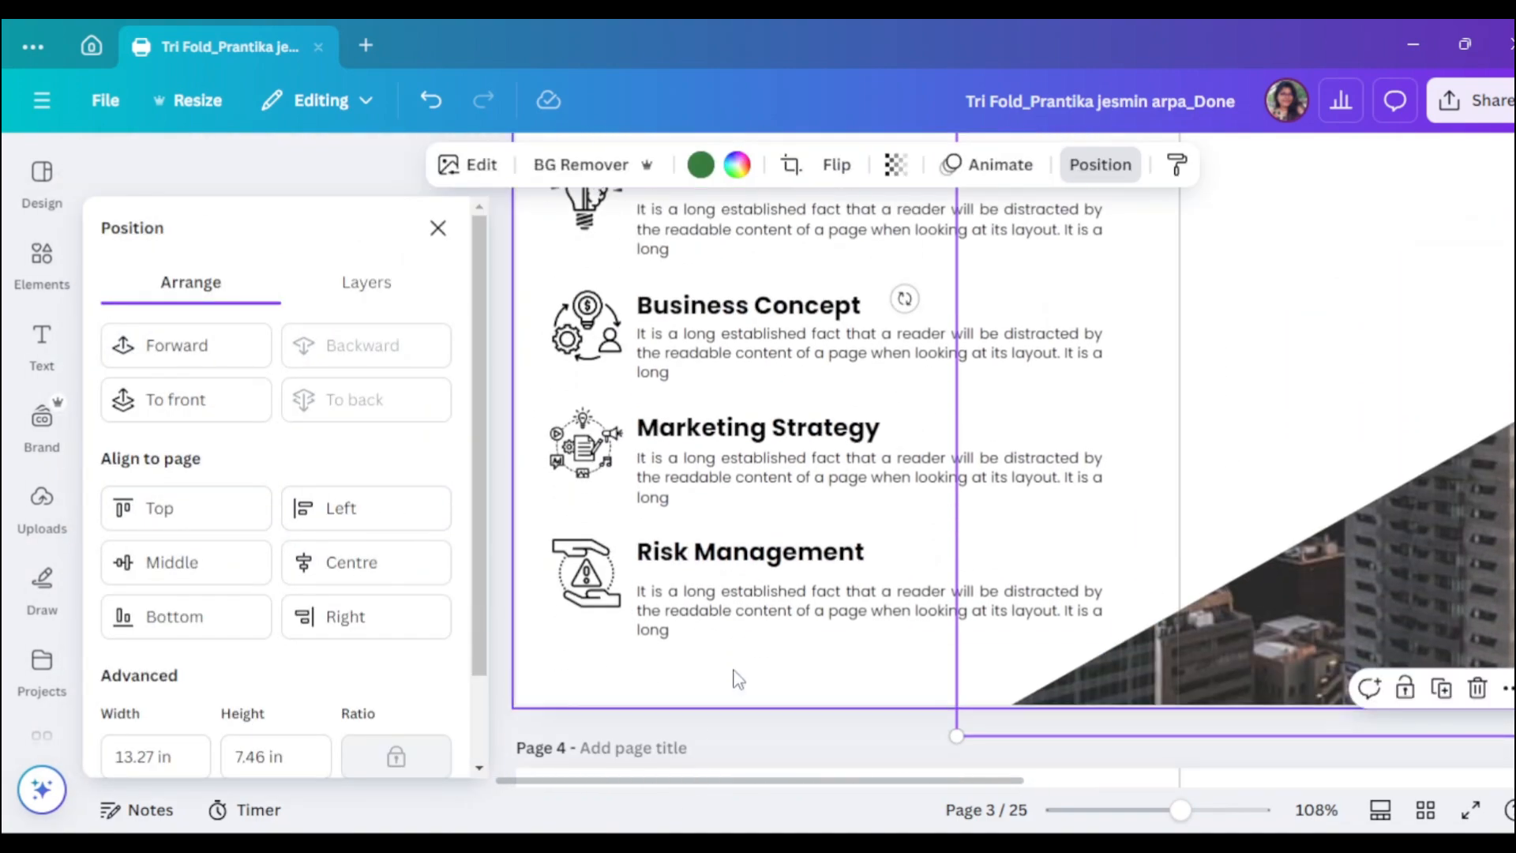
{"action": "left_click_drag", "start_coordinate": [734, 557], "coordinate": [732, 567]}
- Zoom out and nudge the city photo with the banner elements right and down
{"action": "left_click", "coordinate": [1075, 529]}
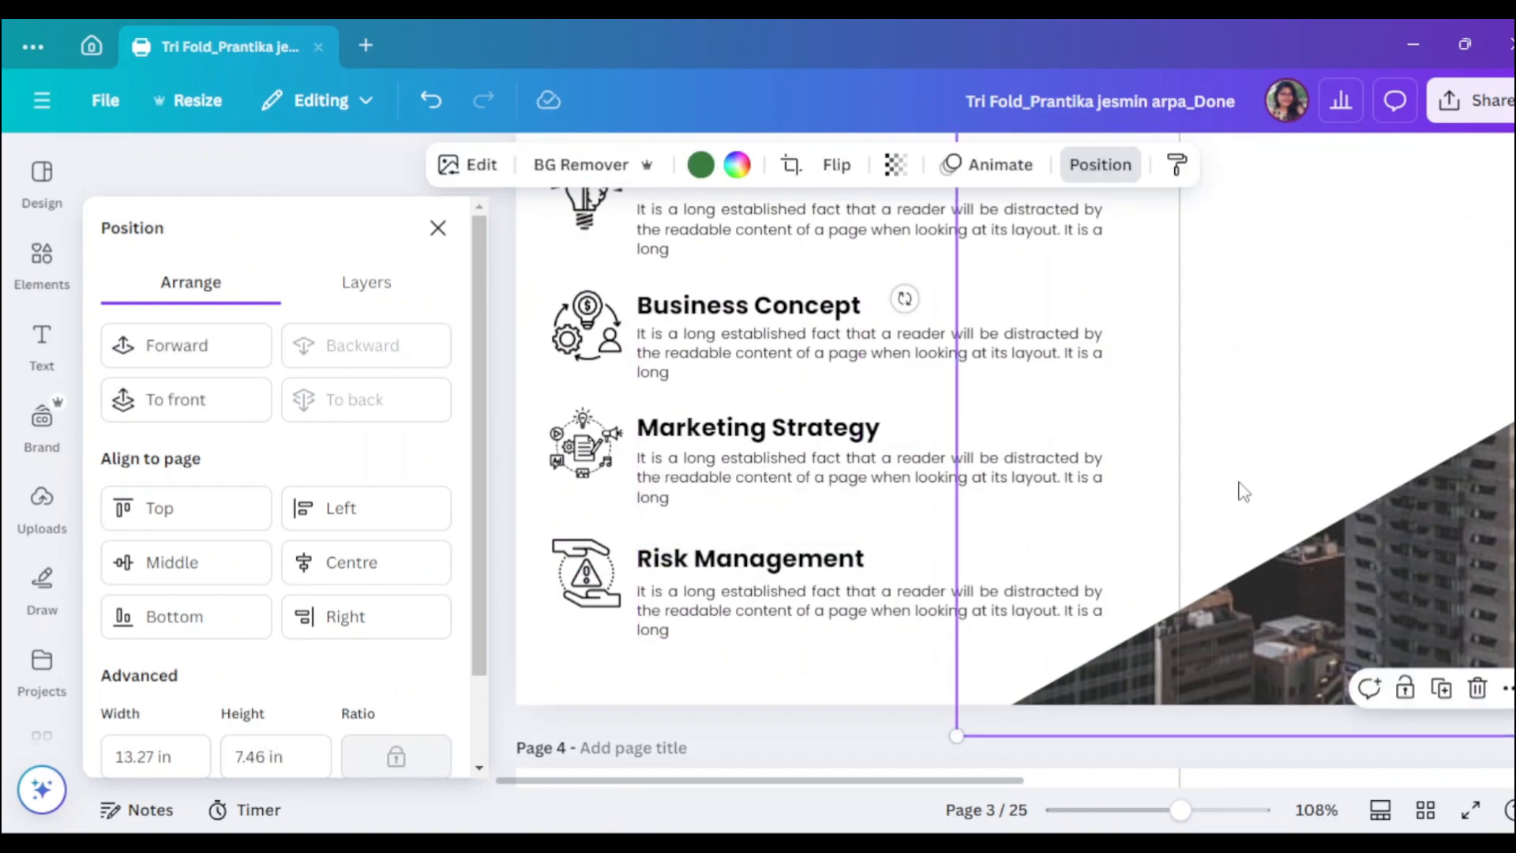
{"action": "scroll", "coordinate": [1414, 626], "scroll_direction": "up", "scroll_amount": 3}
{"action": "scroll", "coordinate": [1441, 618], "scroll_direction": "down", "scroll_amount": 3}
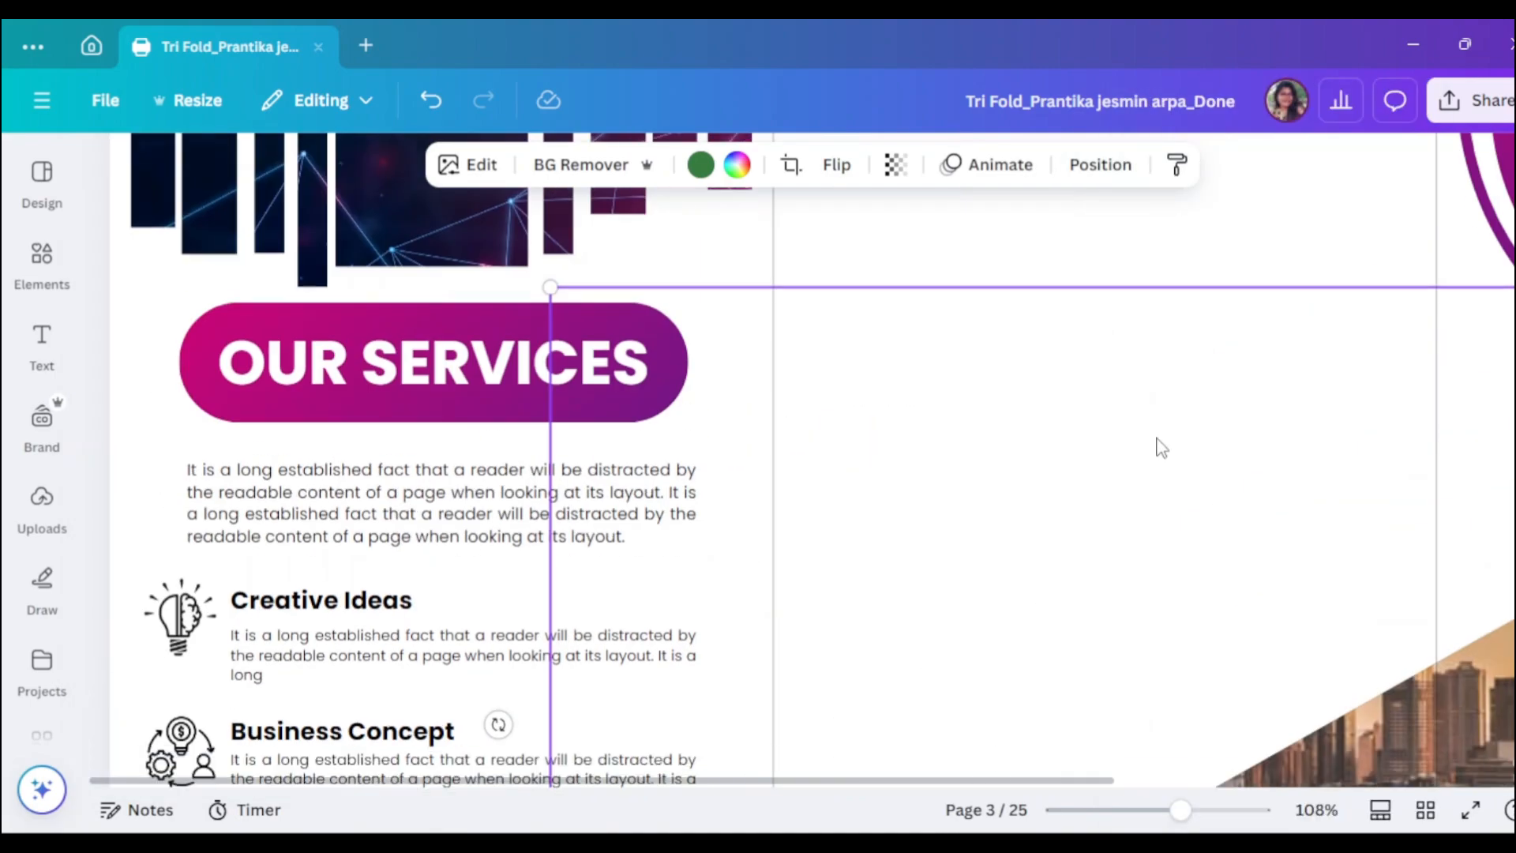
{"action": "left_click_drag", "start_coordinate": [1180, 810], "coordinate": [1149, 810]}
{"action": "scroll", "coordinate": [1495, 570], "scroll_direction": "down", "scroll_amount": 1}
{"action": "left_click_drag", "start_coordinate": [1420, 300], "coordinate": [1239, 444]}
{"action": "scroll", "coordinate": [1239, 444], "scroll_direction": "up", "scroll_amount": 1}
{"action": "key", "text": "Right"}
{"action": "key", "text": "Right"}
{"action": "key", "text": "Right"}
{"action": "key", "text": "Right"}
{"action": "key", "text": "Right"}
{"action": "key", "text": "Right"}
{"action": "key", "text": "Right"}
{"action": "key", "text": "Right"}
{"action": "key", "text": "Right"}
{"action": "key", "text": "Right"}
{"action": "key", "text": "Right"}
{"action": "key", "text": "Right"}
{"action": "key", "text": "Down"}
{"action": "key", "text": "Down"}
{"action": "key", "text": "Down"}
{"action": "key", "text": "Down"}
{"action": "key", "text": "Down"}
{"action": "key", "text": "Down"}
{"action": "key", "text": "Down"}
{"action": "key", "text": "Down"}
{"action": "key", "text": "Down"}
{"action": "key", "text": "Down"}
{"action": "key", "text": "Down"}
{"action": "key", "text": "Down"}
{"action": "key", "text": "Down"}
{"action": "key", "text": "Down"}
{"action": "key", "text": "Down"}
{"action": "key", "text": "Down"}
{"action": "key", "text": "Down"}
{"action": "left_click", "coordinate": [1478, 447]}
{"action": "scroll", "coordinate": [1478, 447], "scroll_direction": "down", "scroll_amount": 3}
- Nudge the city photo and the Special Ideas For Your heading slightly left
{"action": "left_click", "coordinate": [1302, 537]}
{"action": "key", "text": "Left"}
{"action": "key", "text": "Left"}
{"action": "key", "text": "Left"}
{"action": "key", "text": "Left"}
{"action": "key", "text": "Left"}
{"action": "key", "text": "Left"}
{"action": "key", "text": "Left"}
{"action": "key", "text": "Left"}
{"action": "key", "text": "Left"}
{"action": "key", "text": "Left"}
{"action": "key", "text": "Left"}
{"action": "key", "text": "Left"}
{"action": "key", "text": "Left"}
{"action": "key", "text": "Left"}
{"action": "key", "text": "Left"}
{"action": "key", "text": "Left"}
{"action": "key", "text": "Left"}
{"action": "key", "text": "Left"}
{"action": "key", "text": "Left"}
{"action": "key", "text": "Left"}
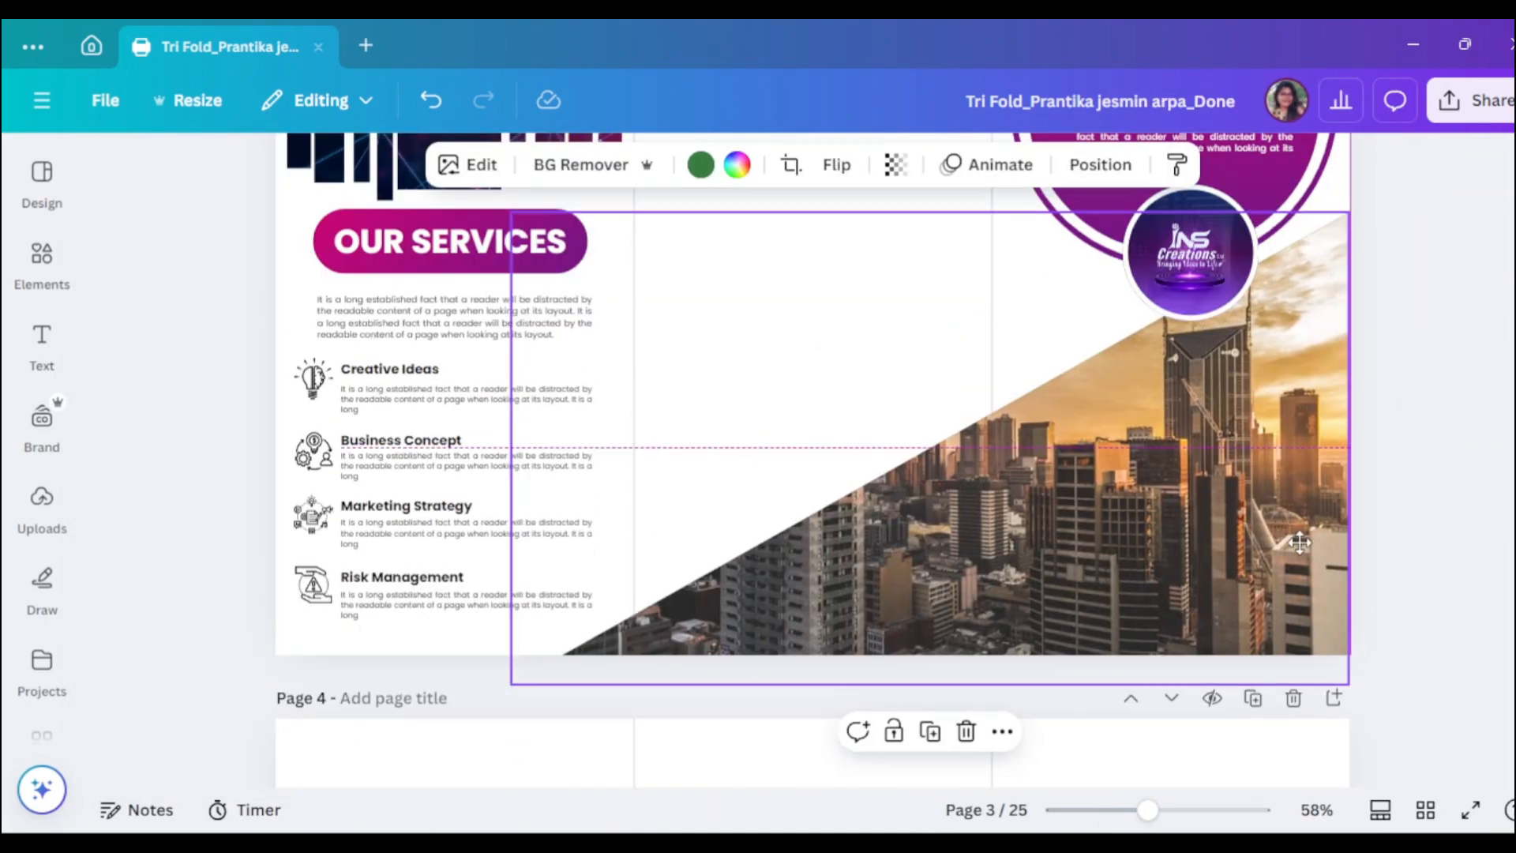
{"action": "left_click_drag", "start_coordinate": [1341, 215], "coordinate": [1356, 211]}
{"action": "left_click", "coordinate": [1421, 331]}
{"action": "scroll", "coordinate": [1245, 480], "scroll_direction": "up", "scroll_amount": 3}
{"action": "left_click", "coordinate": [1243, 480]}
{"action": "scroll", "coordinate": [1248, 442], "scroll_direction": "up", "scroll_amount": 1}
{"action": "left_click", "coordinate": [1255, 344]}
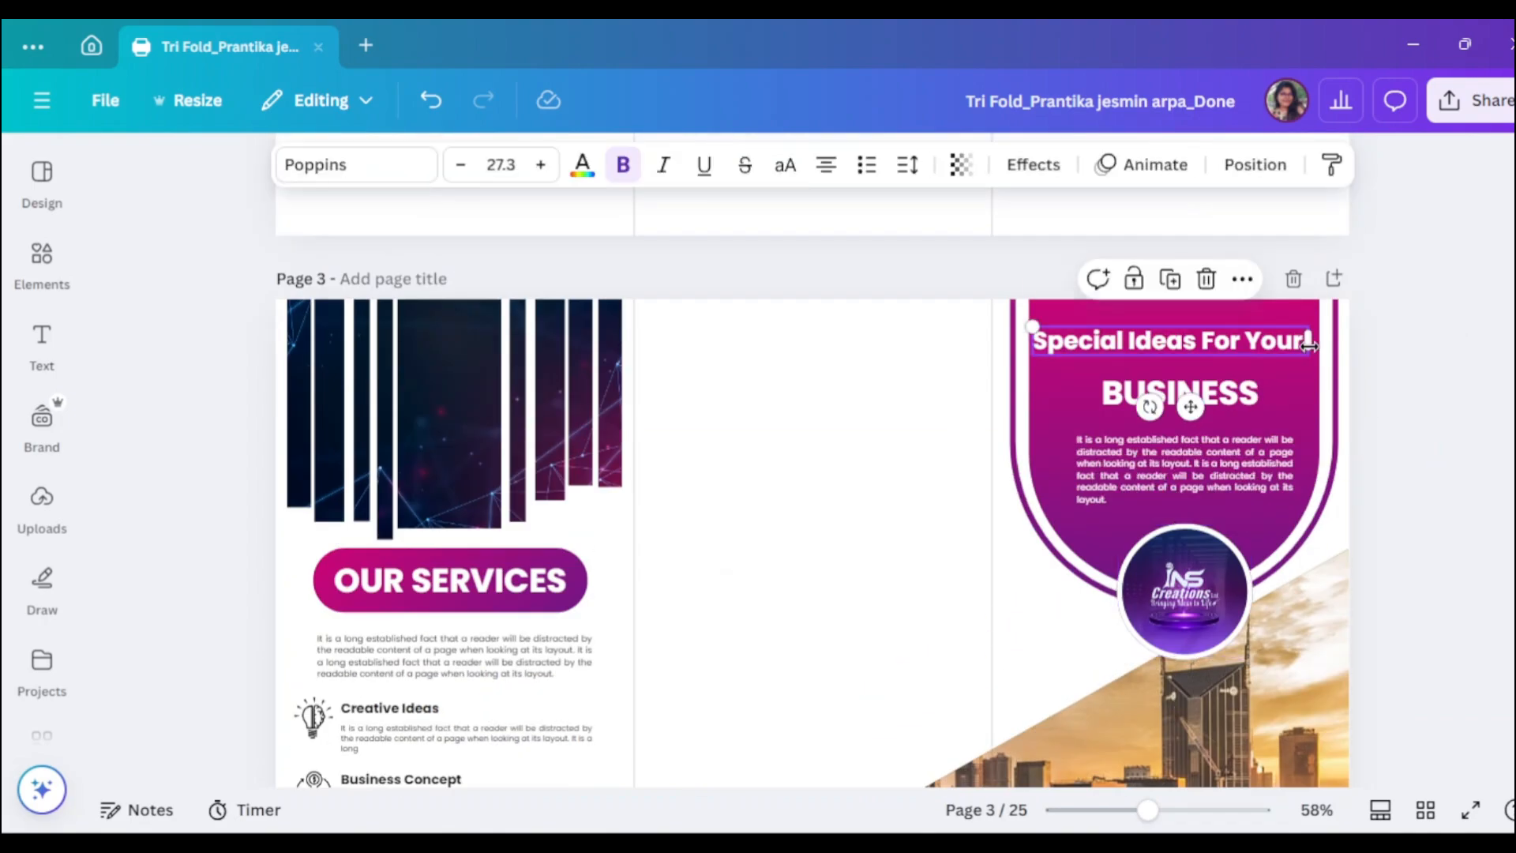
{"action": "left_click_drag", "start_coordinate": [1147, 810], "coordinate": [1160, 810]}
{"action": "scroll", "coordinate": [942, 540], "scroll_direction": "down", "scroll_amount": 3}
{"action": "left_click", "coordinate": [942, 540]}
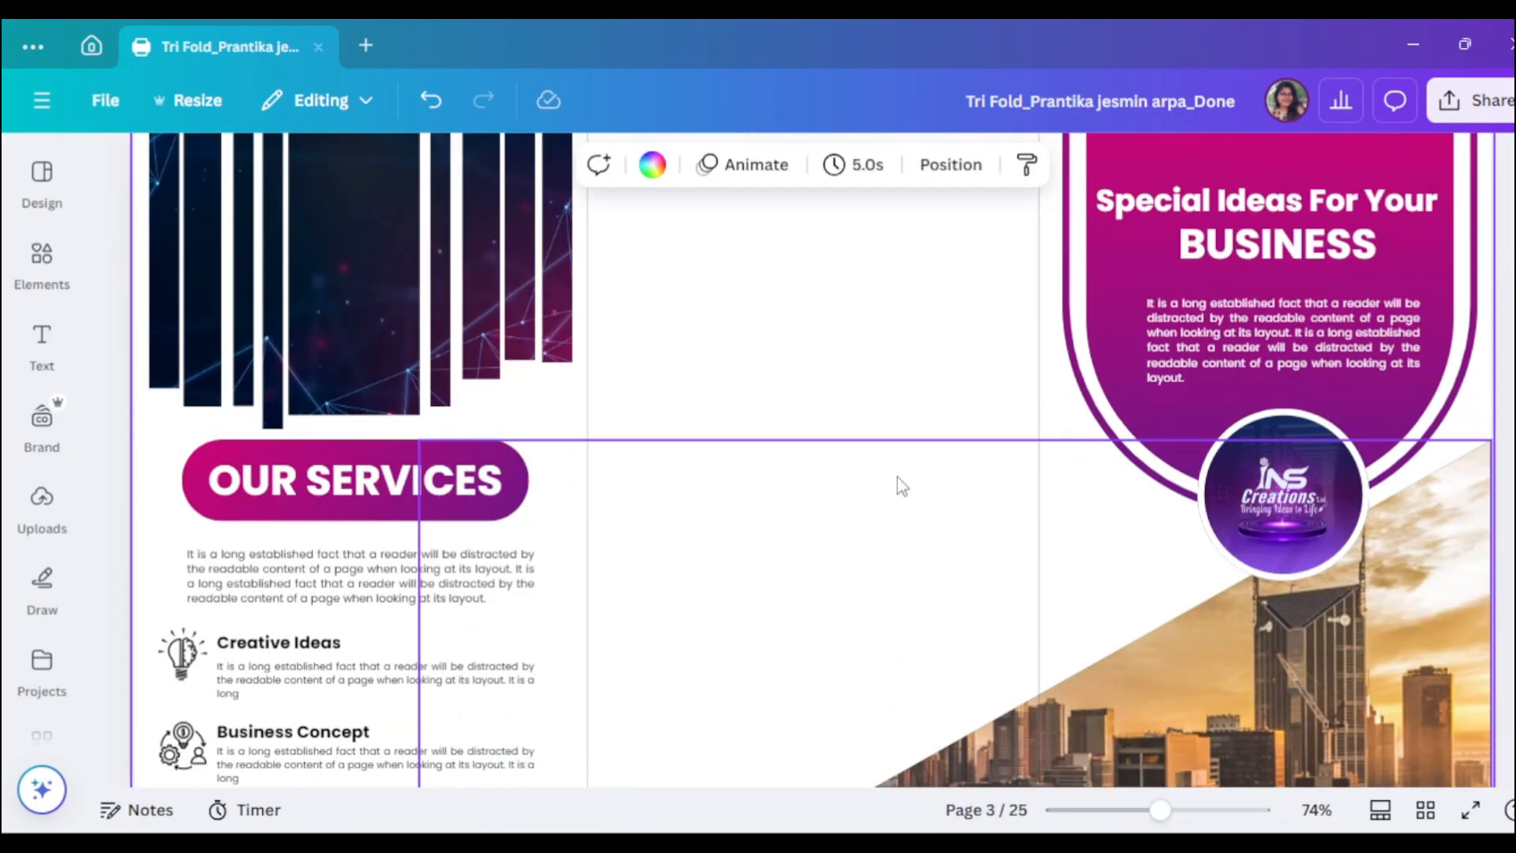
- Copy the OUR SERVICES pill and its text to the top of the middle panel
{"action": "left_click", "coordinate": [476, 447]}
{"action": "scroll", "coordinate": [711, 574], "scroll_direction": "up", "scroll_amount": 1}
{"action": "left_click_drag", "start_coordinate": [443, 635], "coordinate": [476, 630]}
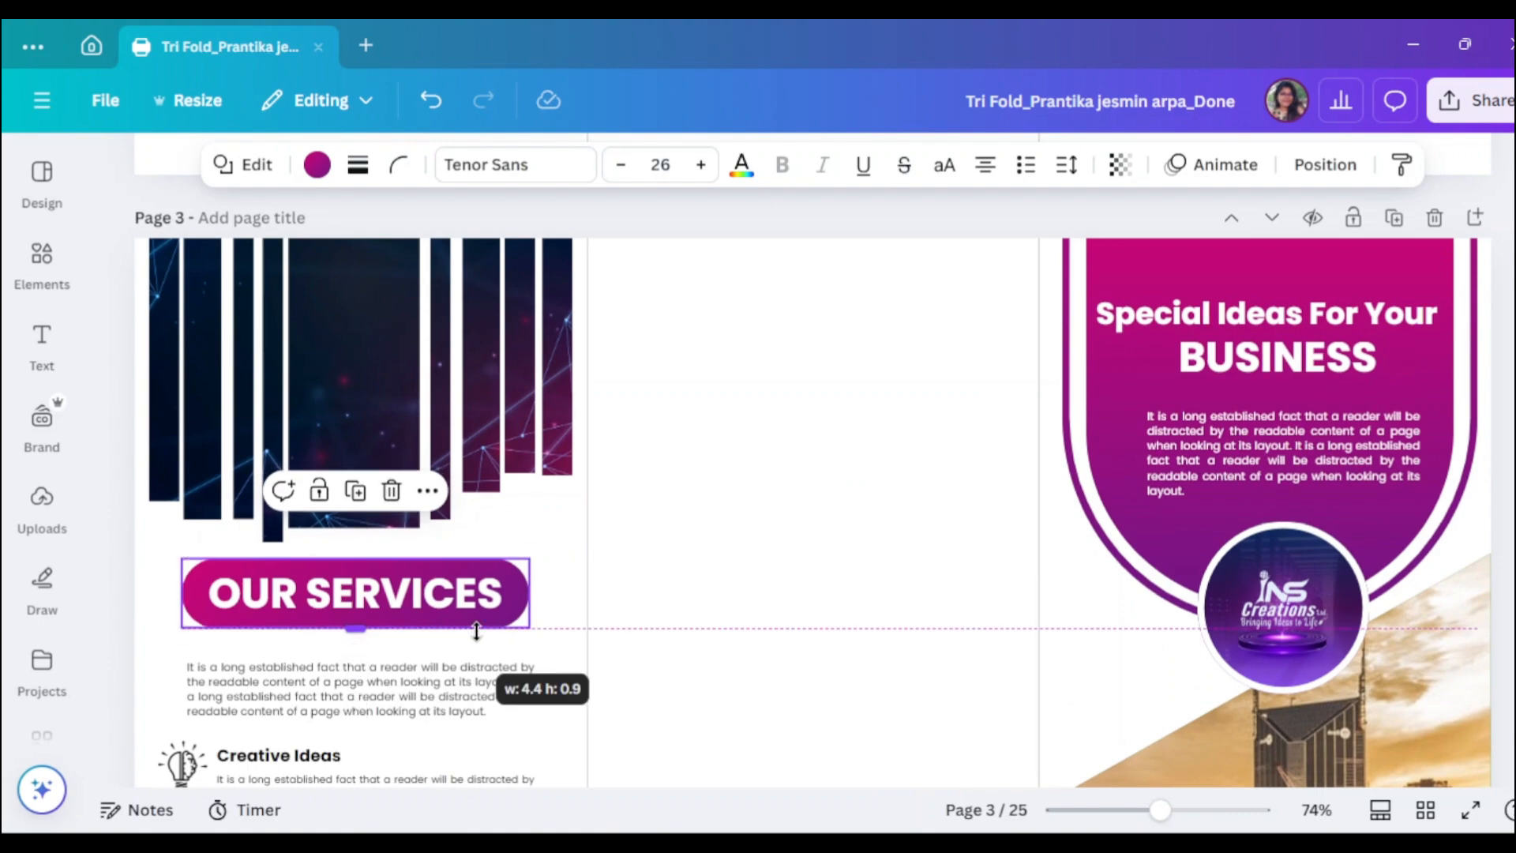
{"action": "left_click_drag", "start_coordinate": [196, 602], "coordinate": [653, 322], "text": "alt"}
{"action": "left_click", "coordinate": [361, 606]}
{"action": "left_click_drag", "start_coordinate": [362, 606], "coordinate": [829, 340], "text": "alt"}
- Change the copied heading text to 'GET IN TOUCH', keeping the gradient pill colour
{"action": "left_click", "coordinate": [829, 333]}
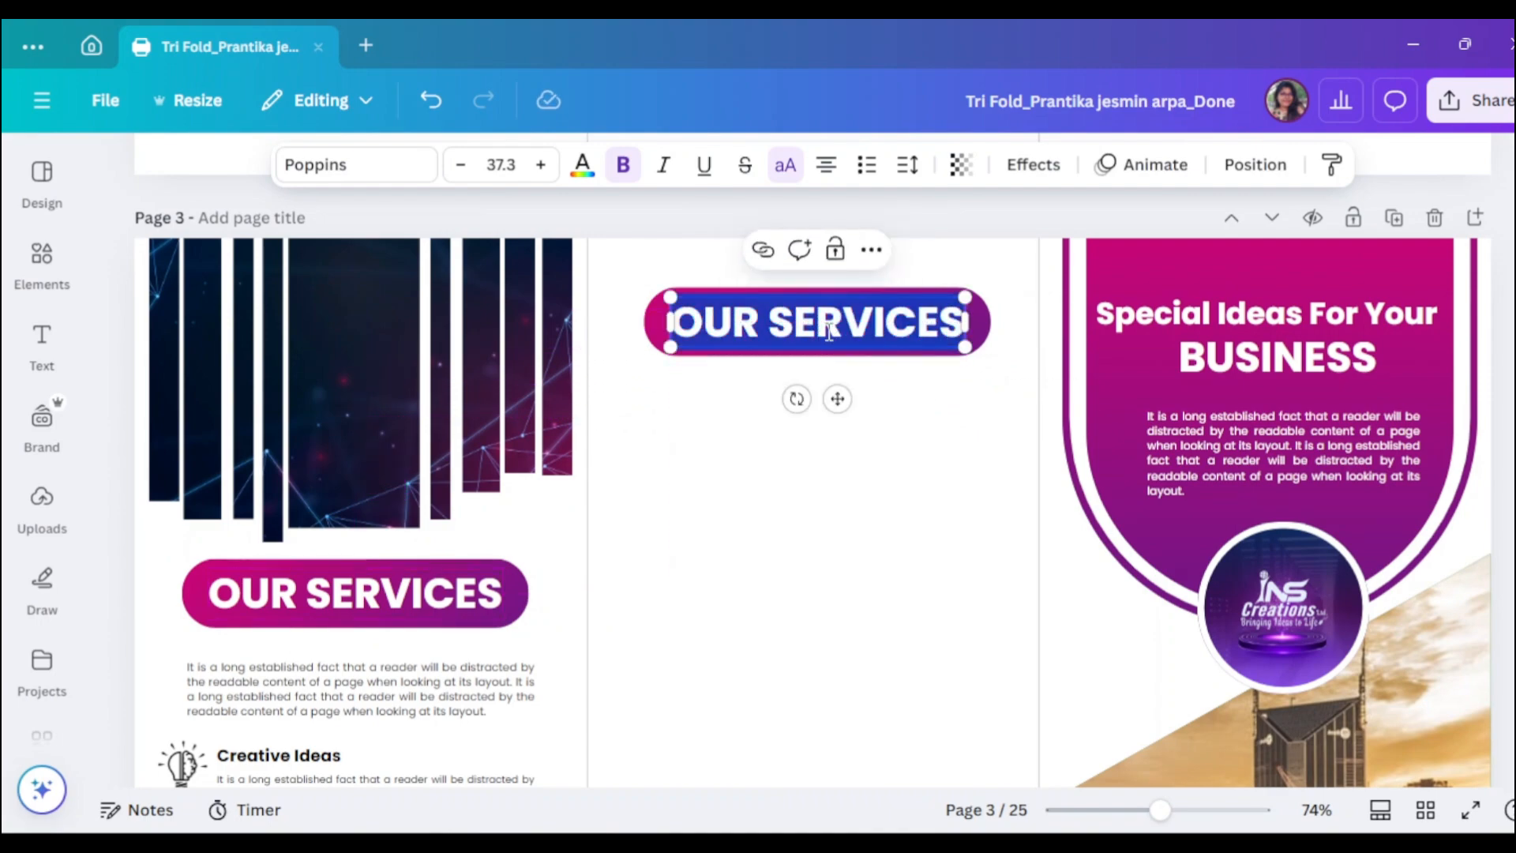
{"action": "type", "text": "GET"}
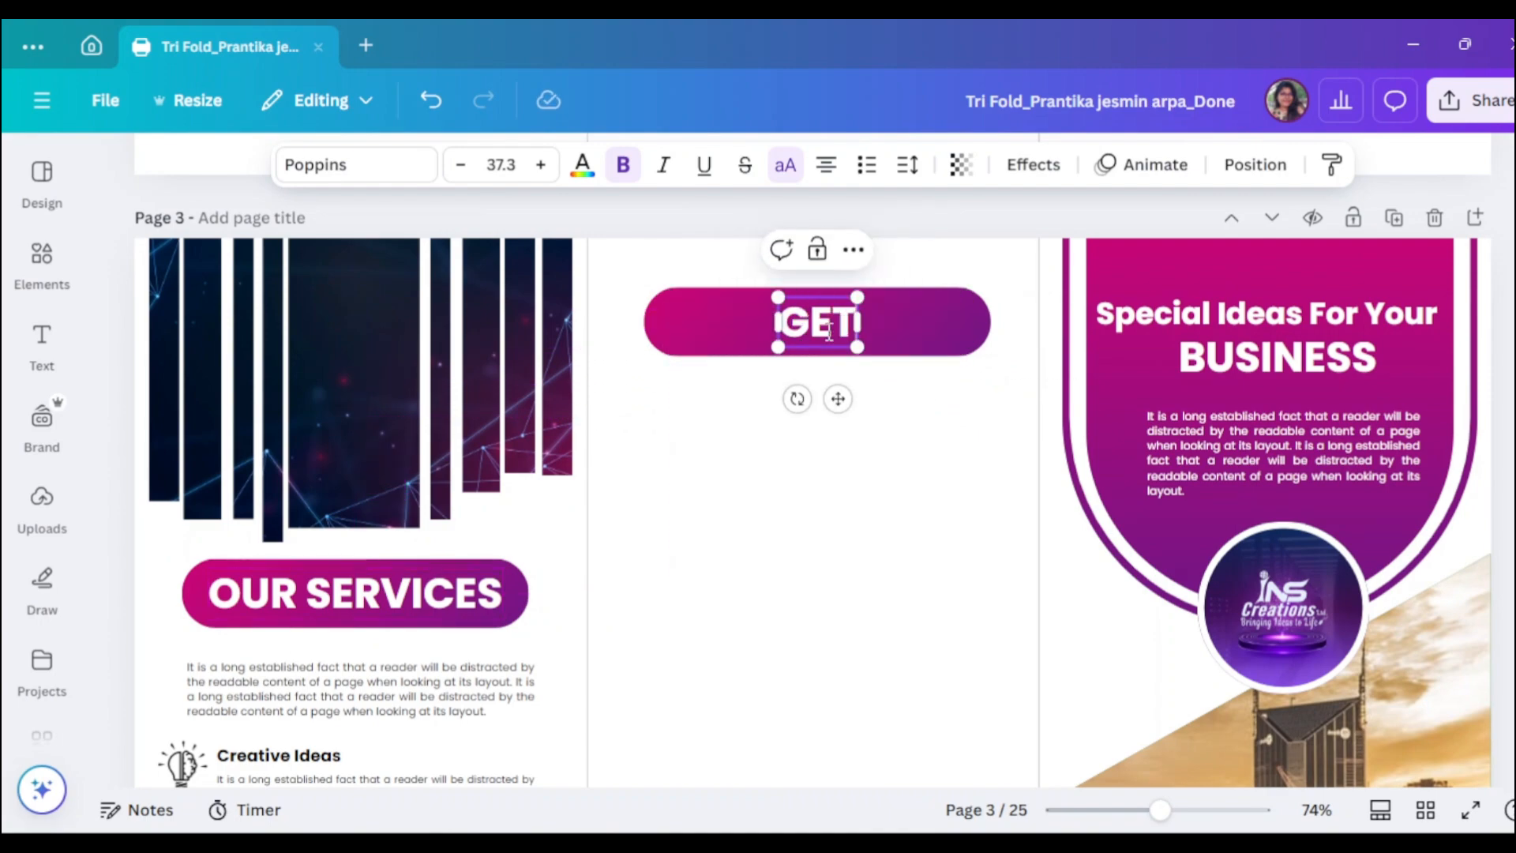
{"action": "type", "text": " IN"}
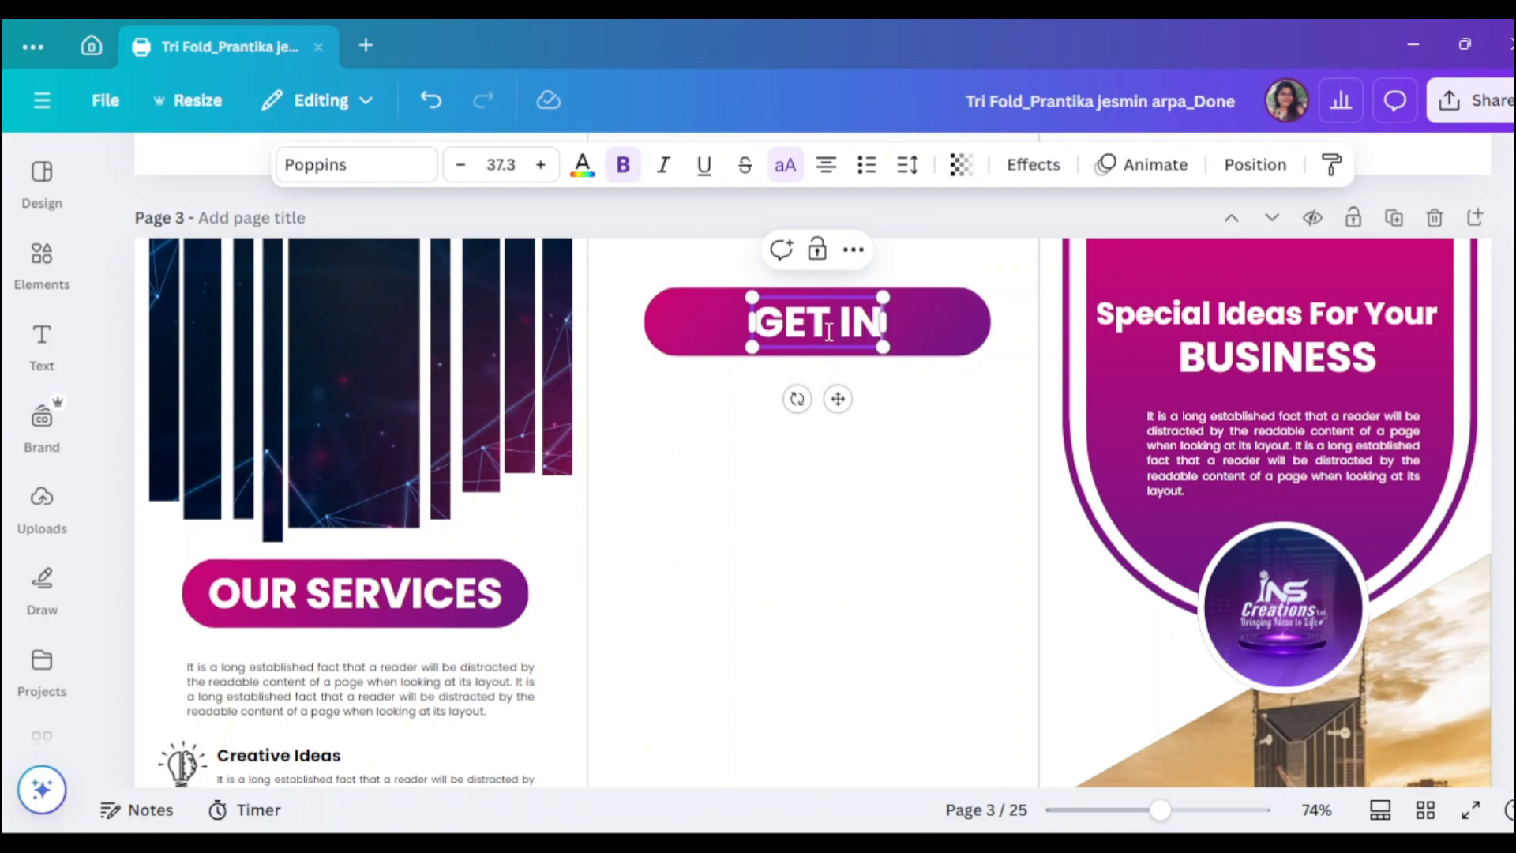
{"action": "type", "text": " TOU"}
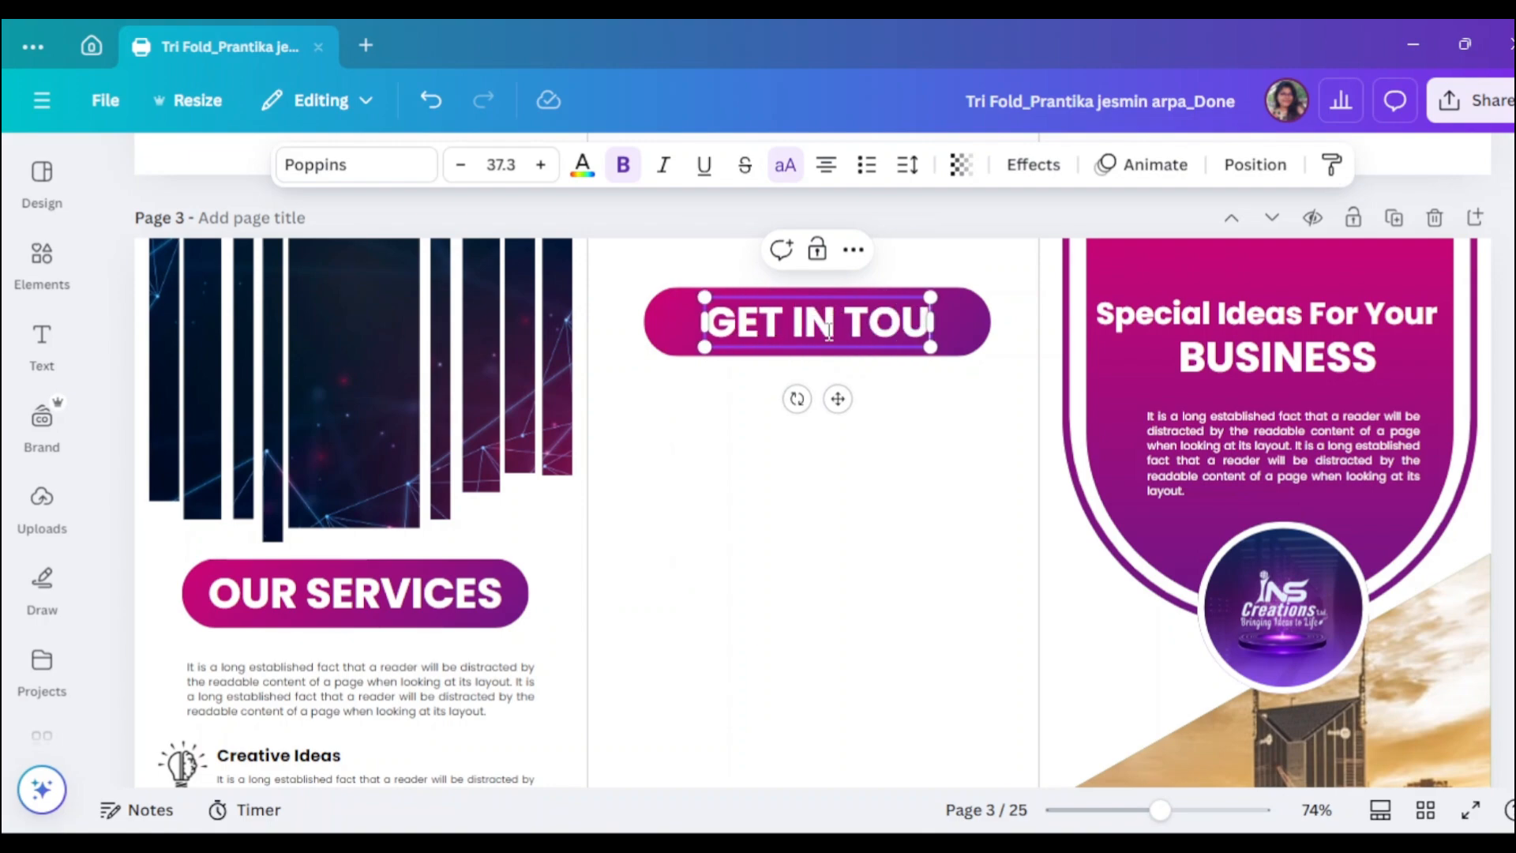
{"action": "type", "text": "CH"}
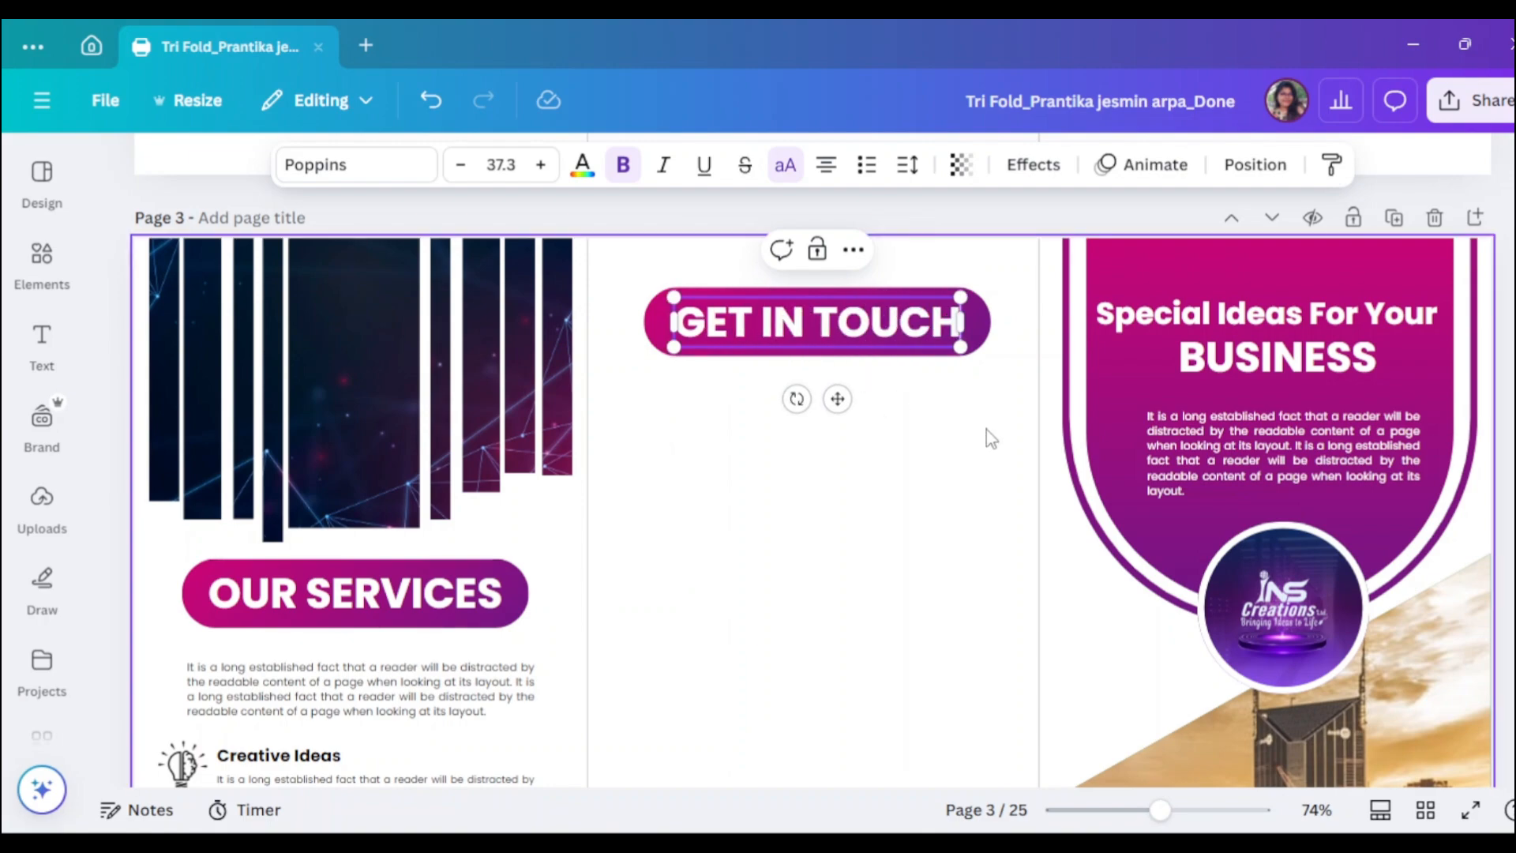
{"action": "left_click", "coordinate": [987, 430]}
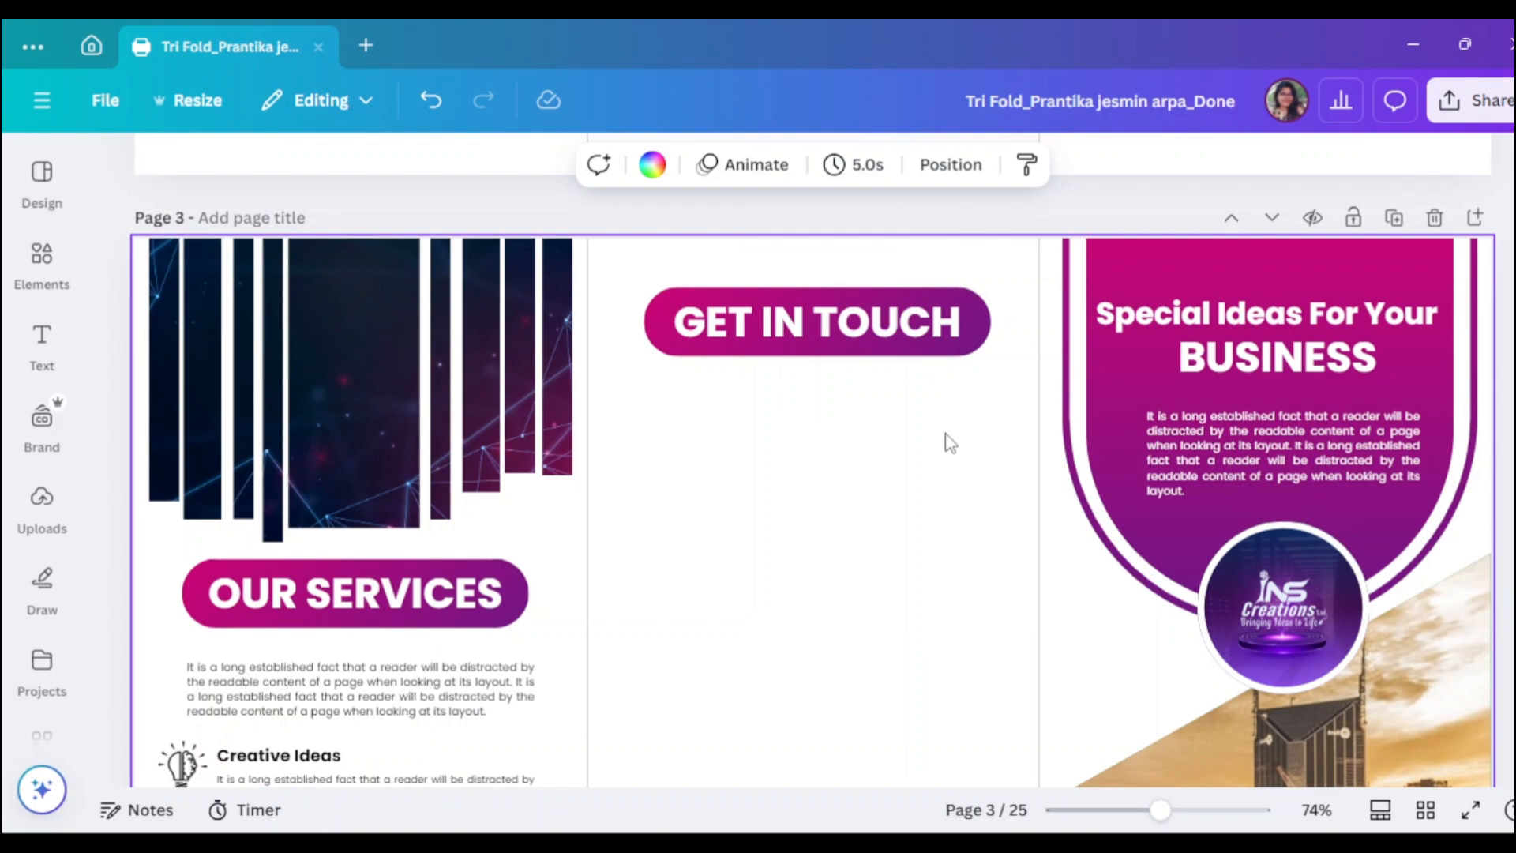
{"action": "left_click", "coordinate": [888, 352]}
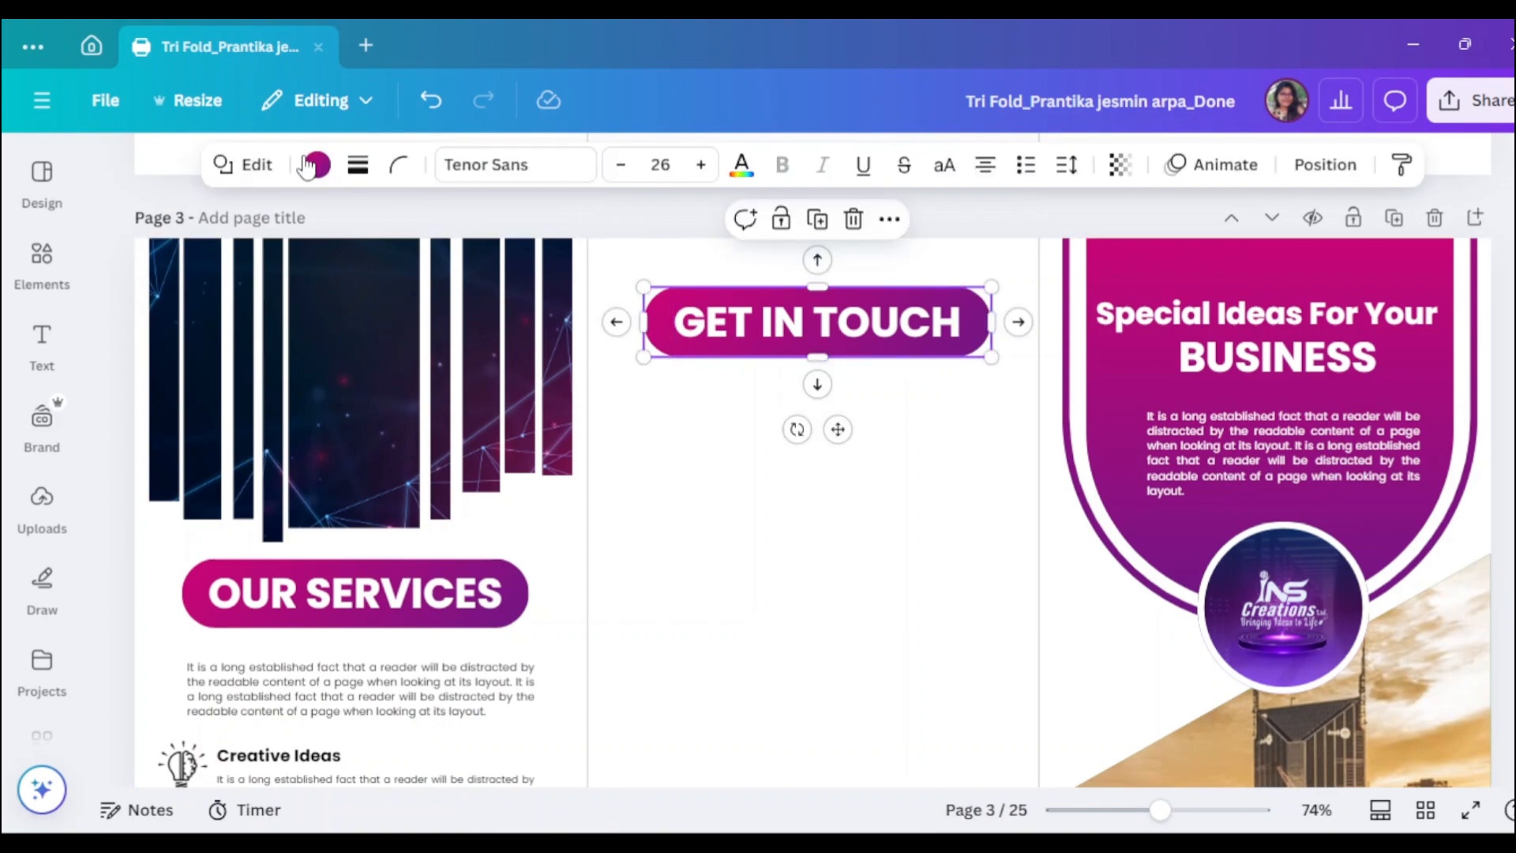
{"action": "left_click", "coordinate": [318, 167]}
{"action": "scroll", "coordinate": [244, 500], "scroll_direction": "down", "scroll_amount": 3}
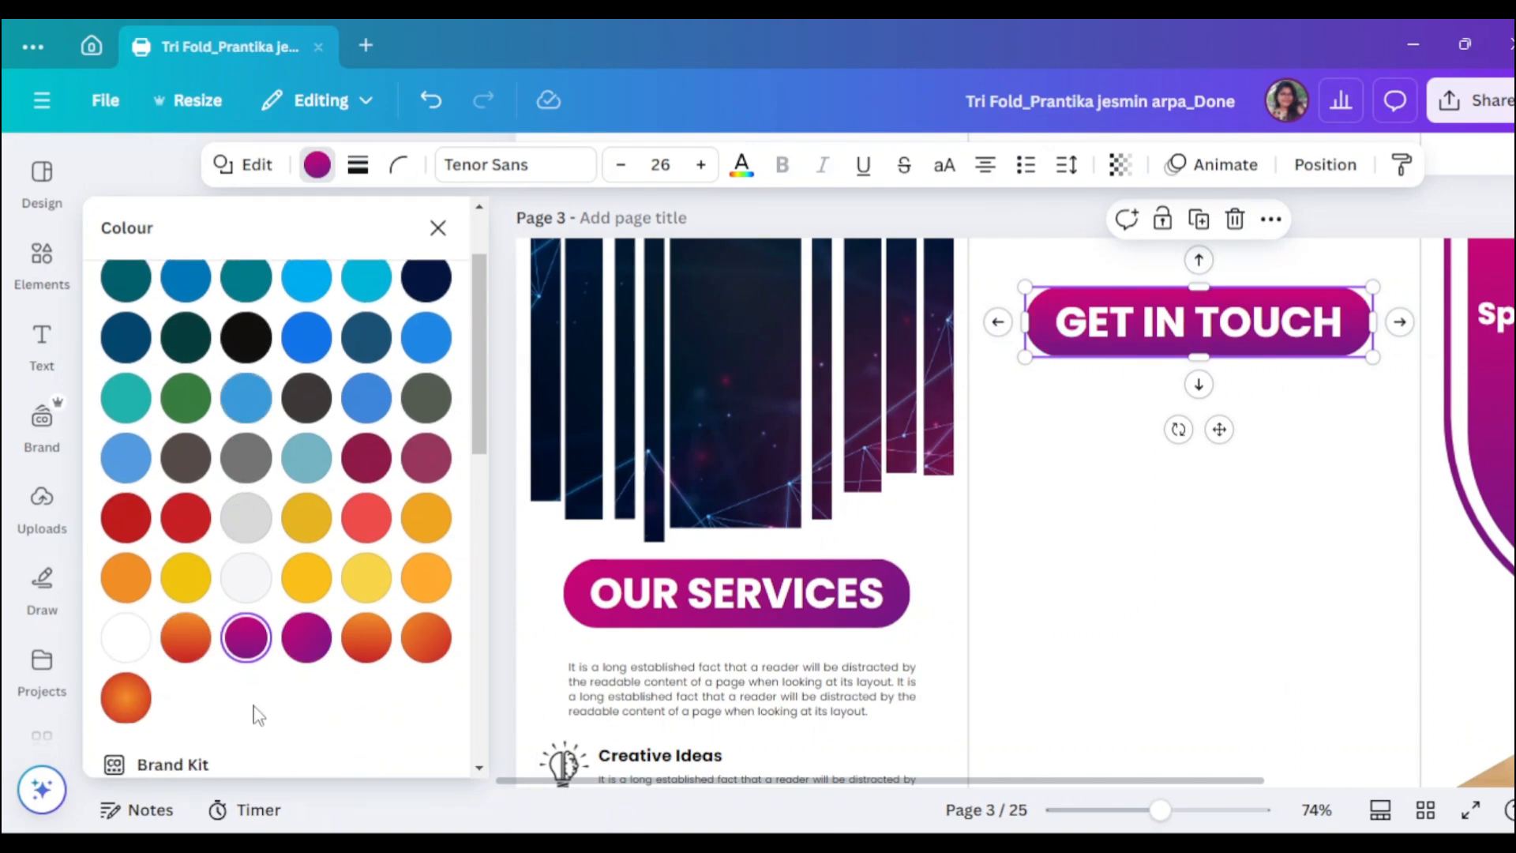
{"action": "left_click", "coordinate": [1066, 477]}
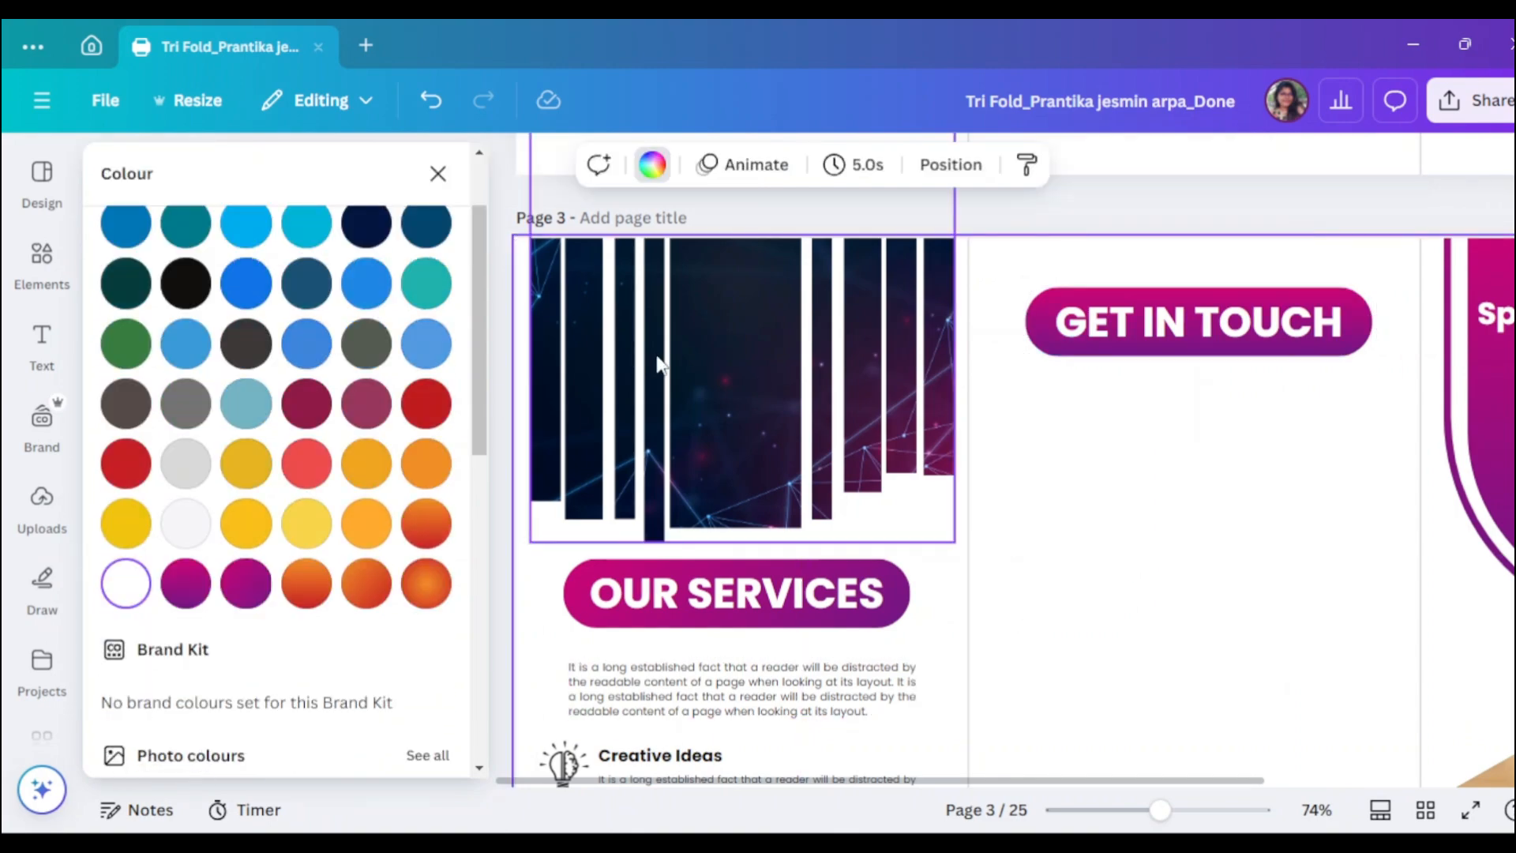
{"action": "left_click", "coordinate": [437, 173]}
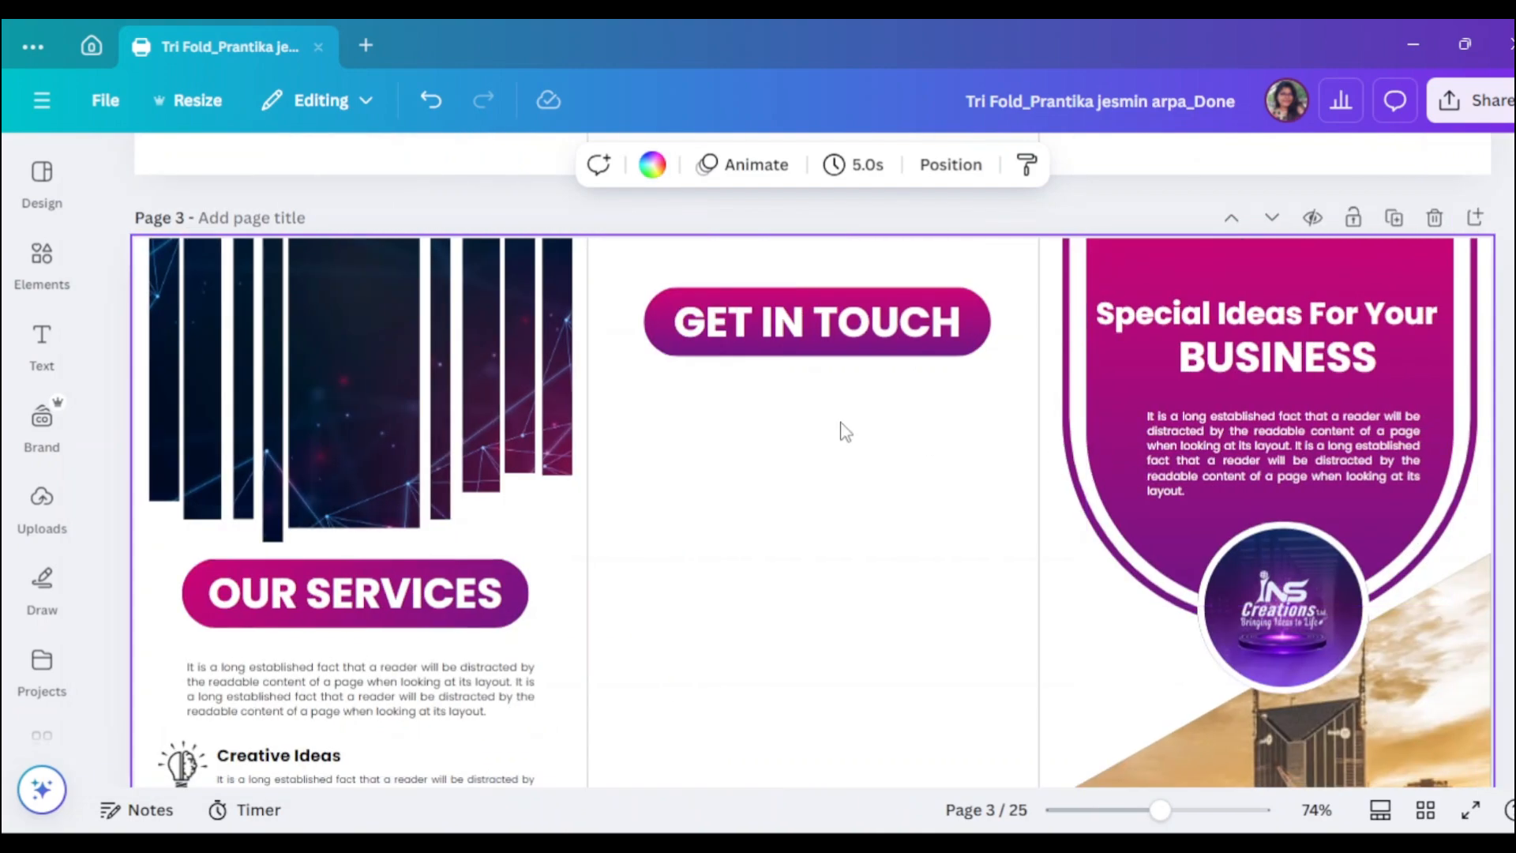
- Search Elements for 'Phone icon' and add the black circular phone graphic
{"action": "left_click", "coordinate": [42, 252]}
{"action": "left_click", "coordinate": [154, 175]}
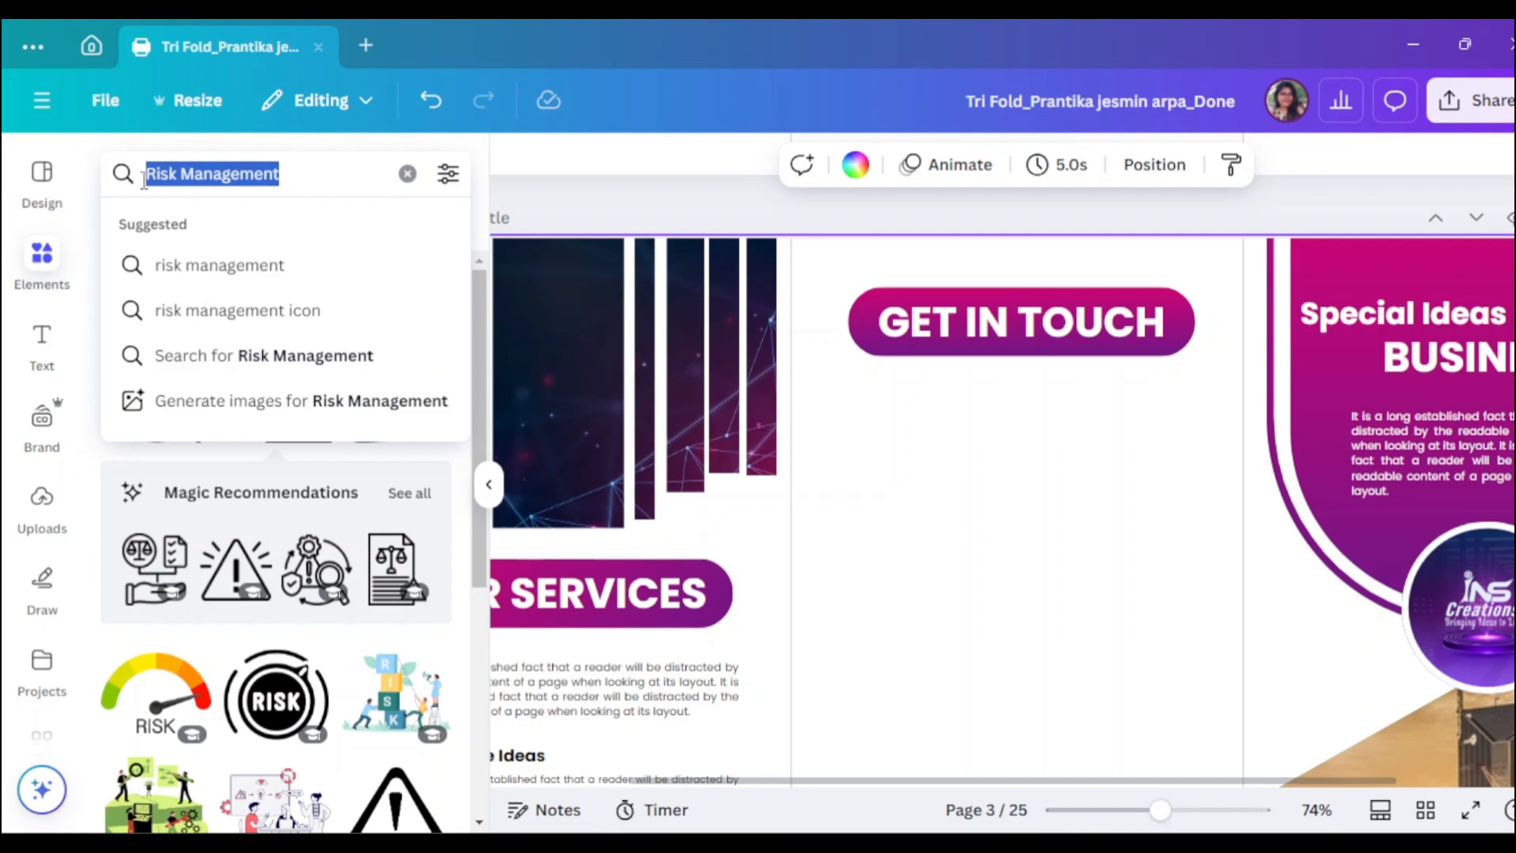
{"action": "type", "text": "Phone"}
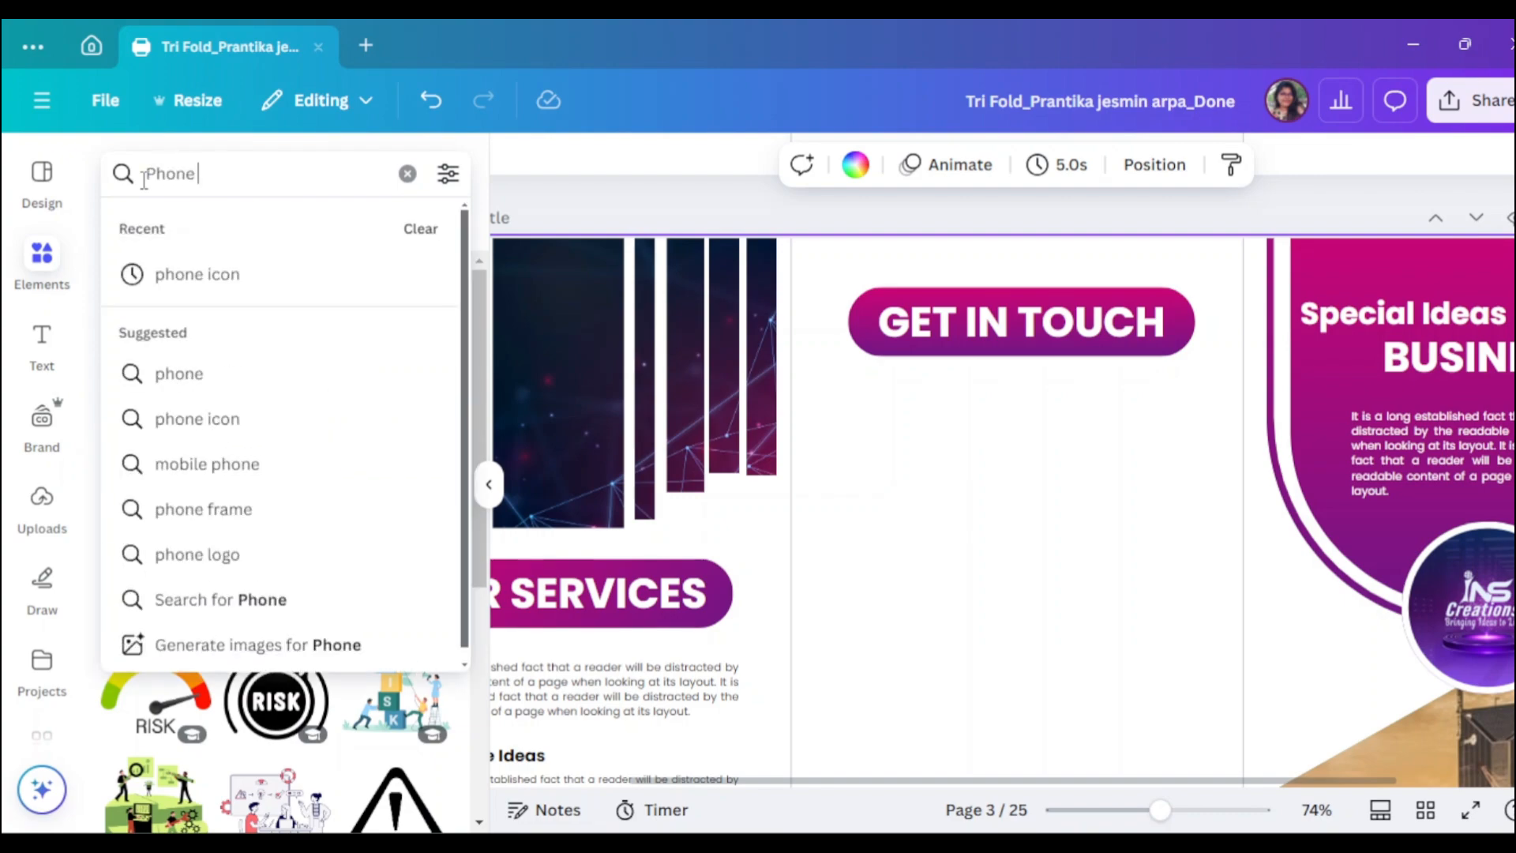
{"action": "type", "text": " icon"}
{"action": "key", "text": "Return"}
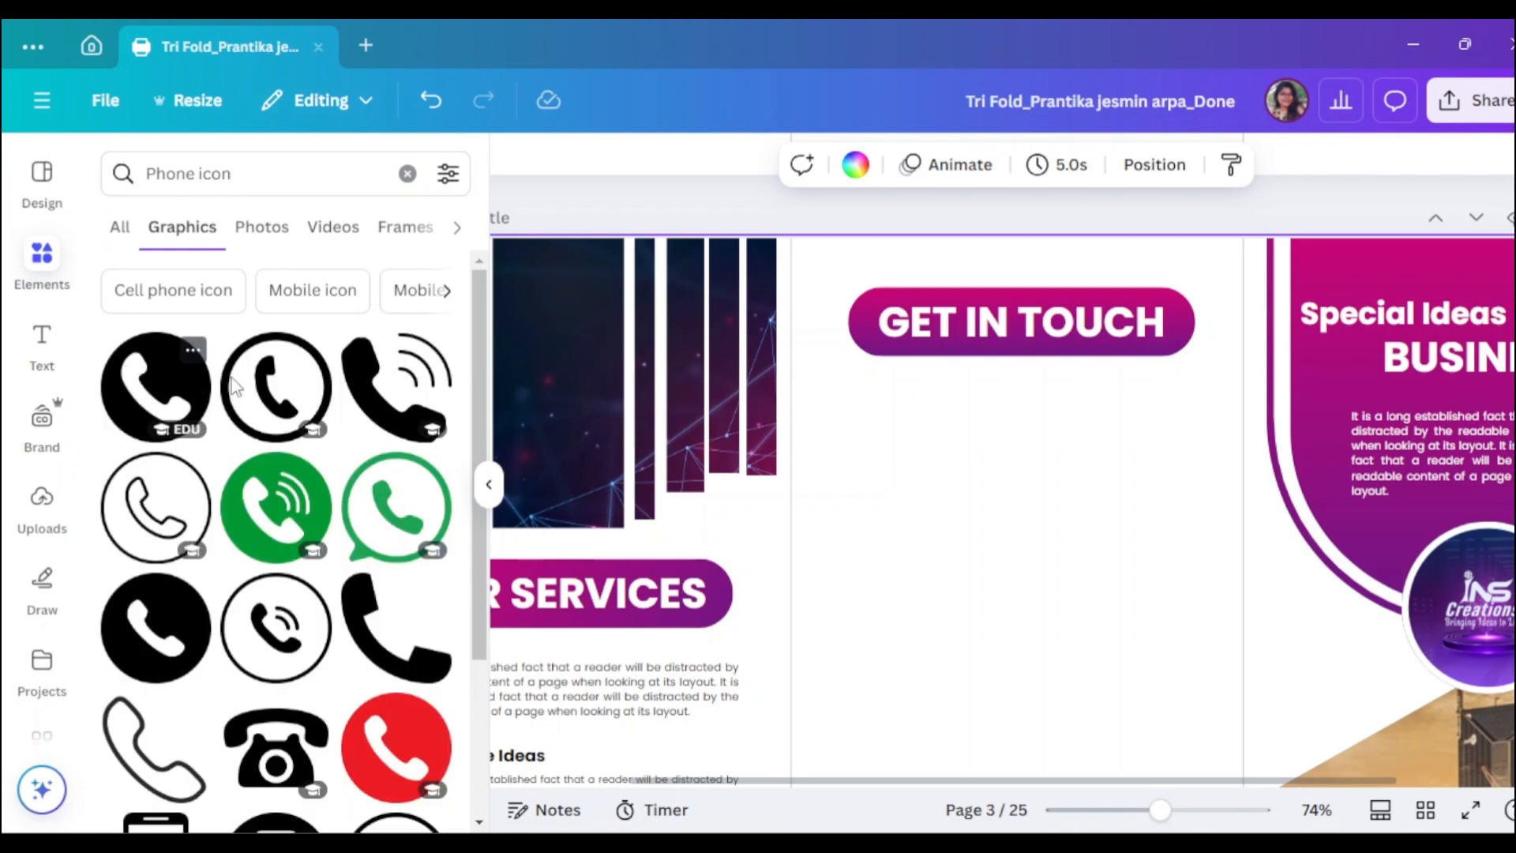
{"action": "left_click", "coordinate": [194, 349]}
{"action": "left_click", "coordinate": [156, 388]}
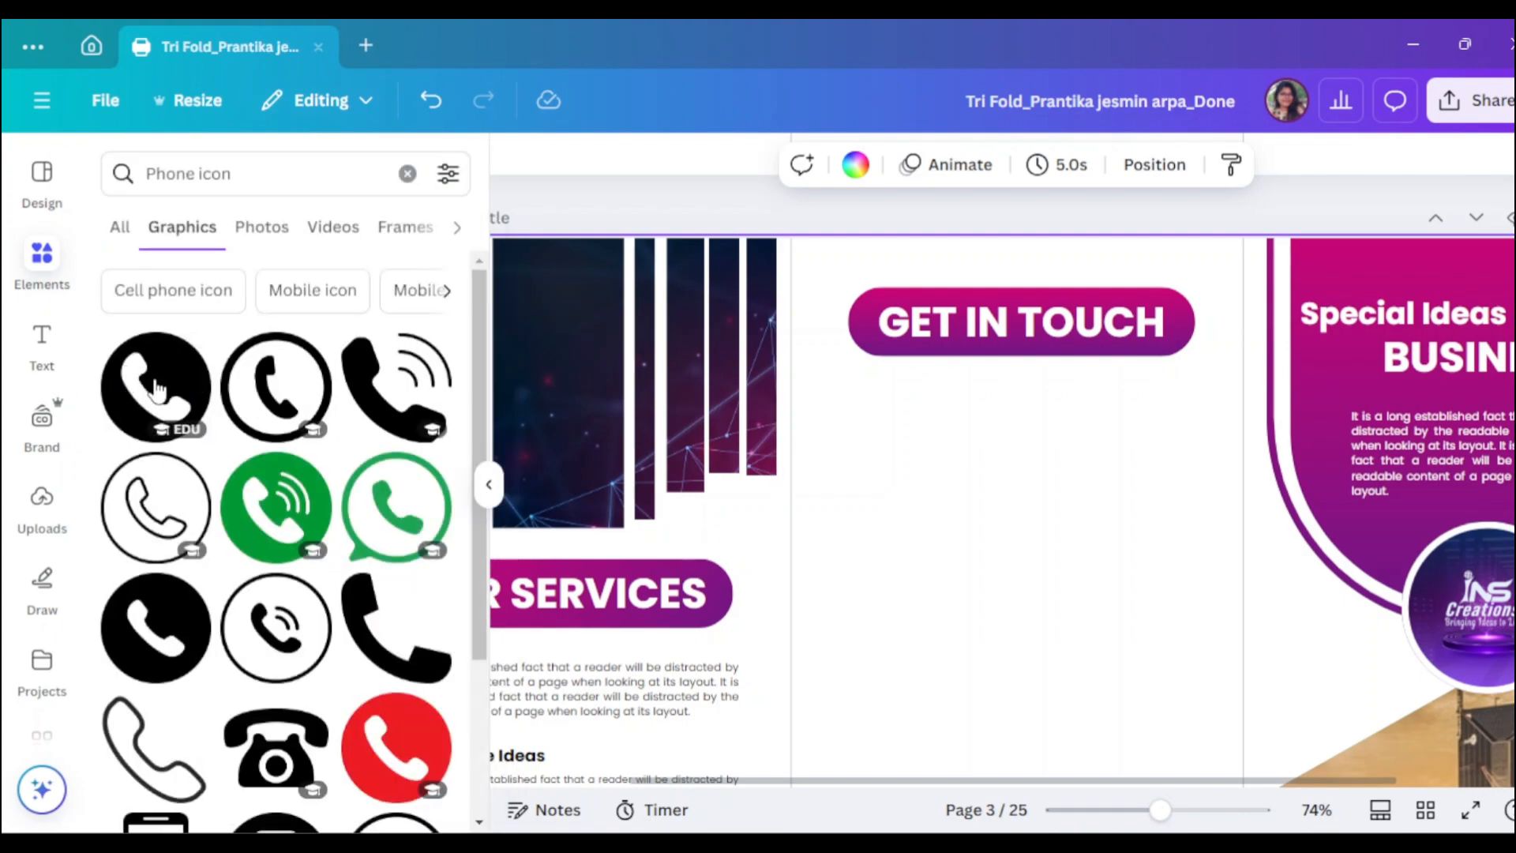
{"action": "left_click", "coordinate": [159, 402]}
- Colour the phone icon maroon (#8f1a48)
{"action": "left_click", "coordinate": [488, 484]}
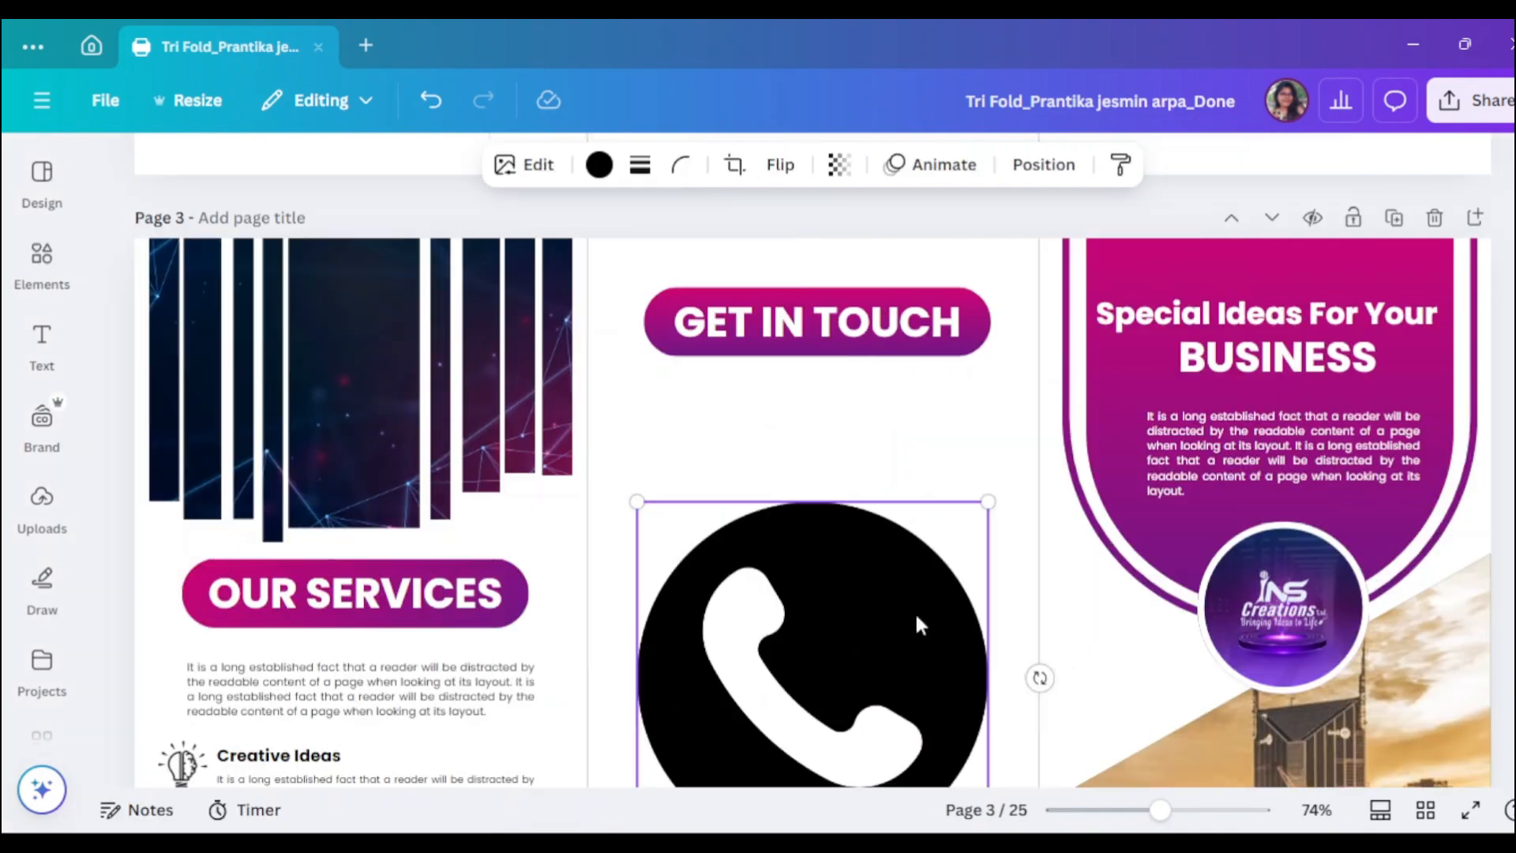
{"action": "scroll", "coordinate": [1044, 696], "scroll_direction": "down", "scroll_amount": 1}
{"action": "scroll", "coordinate": [1044, 696], "scroll_direction": "down", "scroll_amount": 2}
{"action": "left_click", "coordinate": [599, 164]}
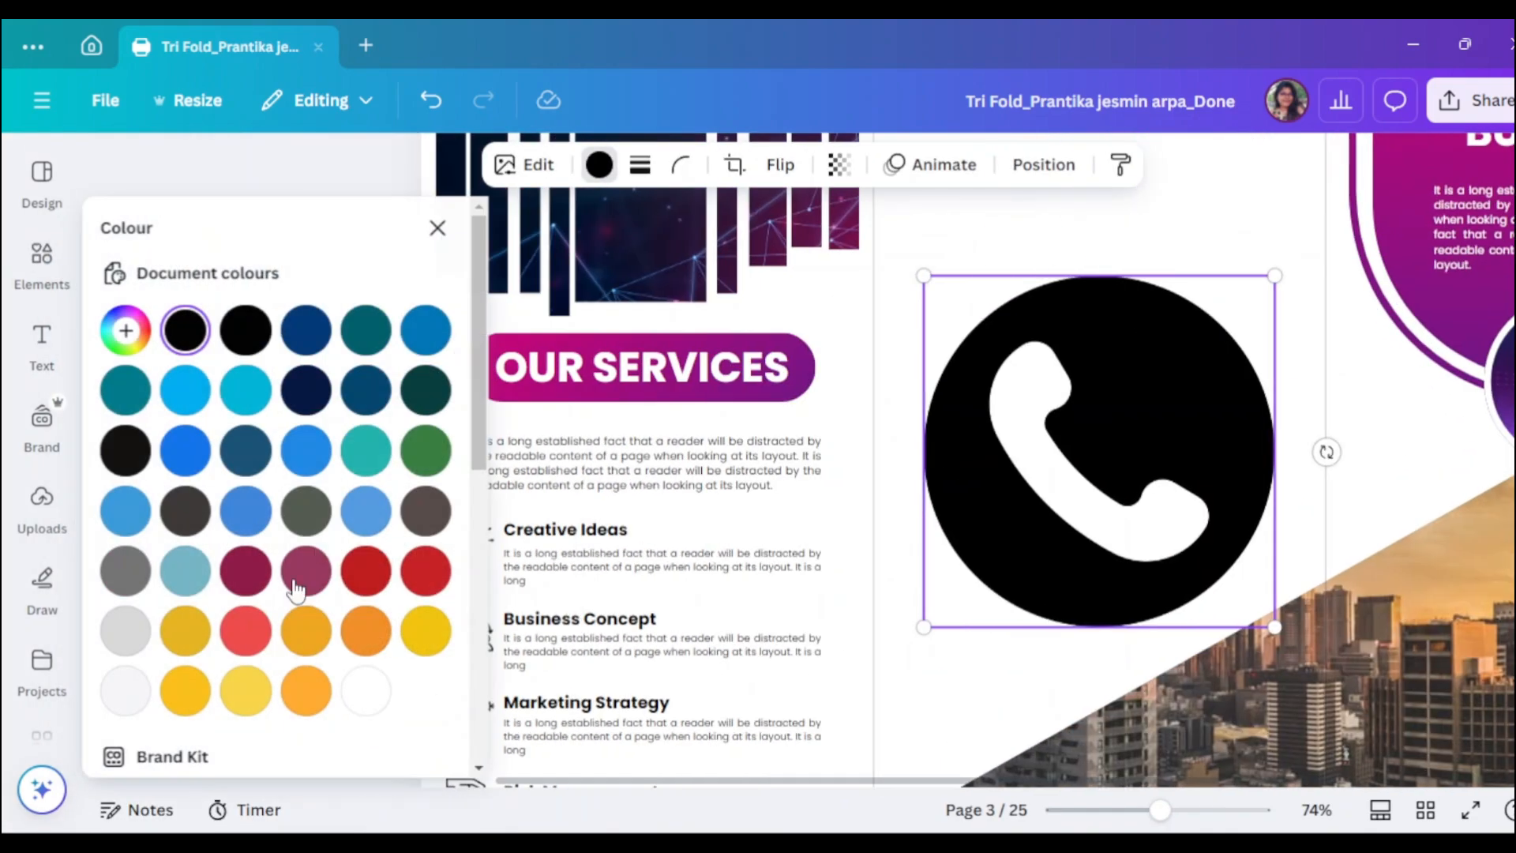
{"action": "scroll", "coordinate": [273, 632], "scroll_direction": "down", "scroll_amount": 8}
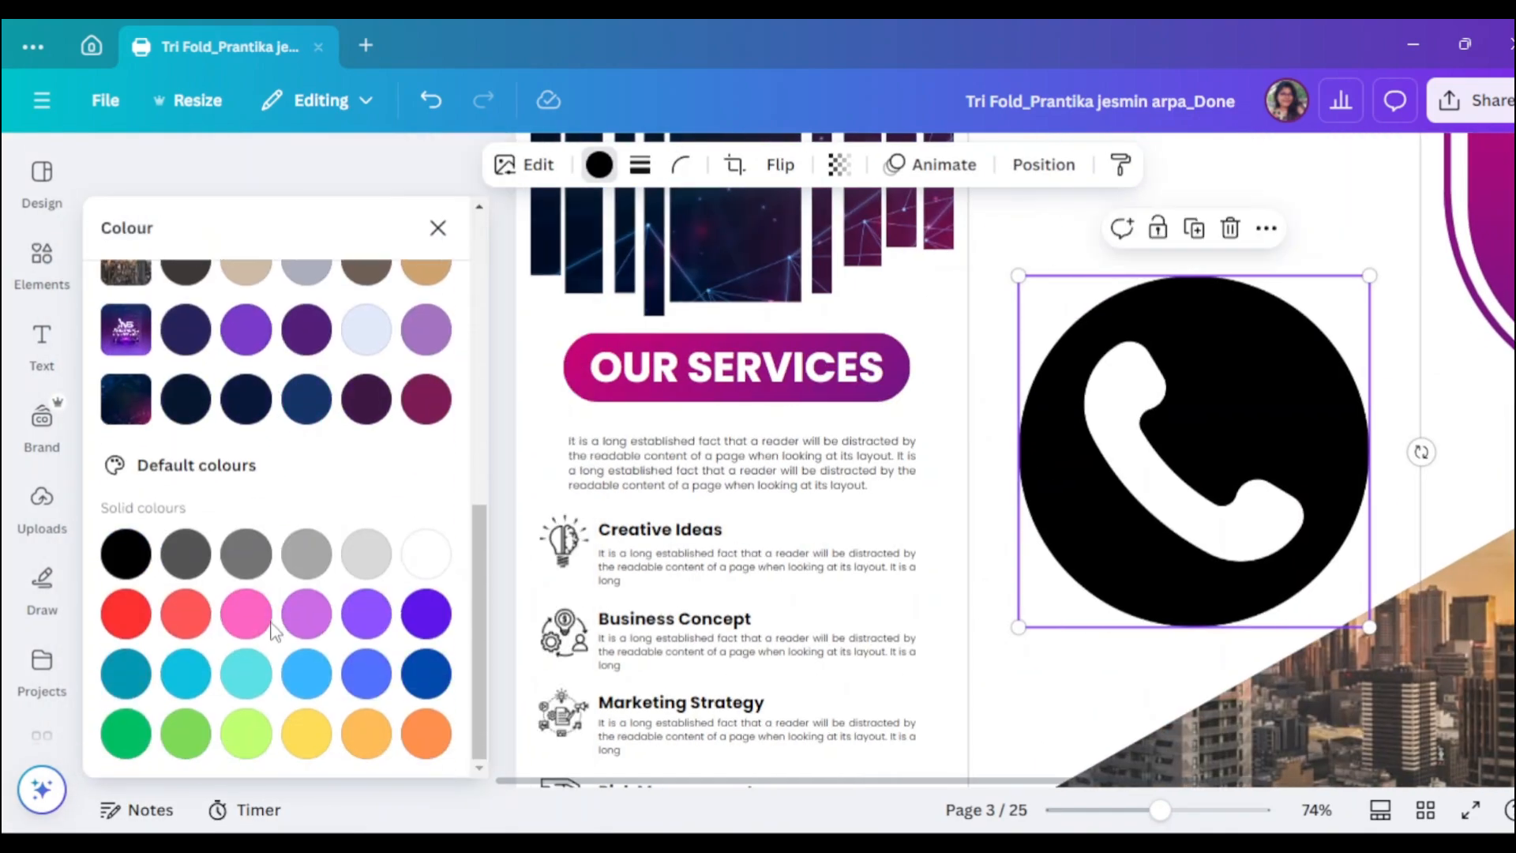
{"action": "scroll", "coordinate": [286, 629], "scroll_direction": "up", "scroll_amount": 6}
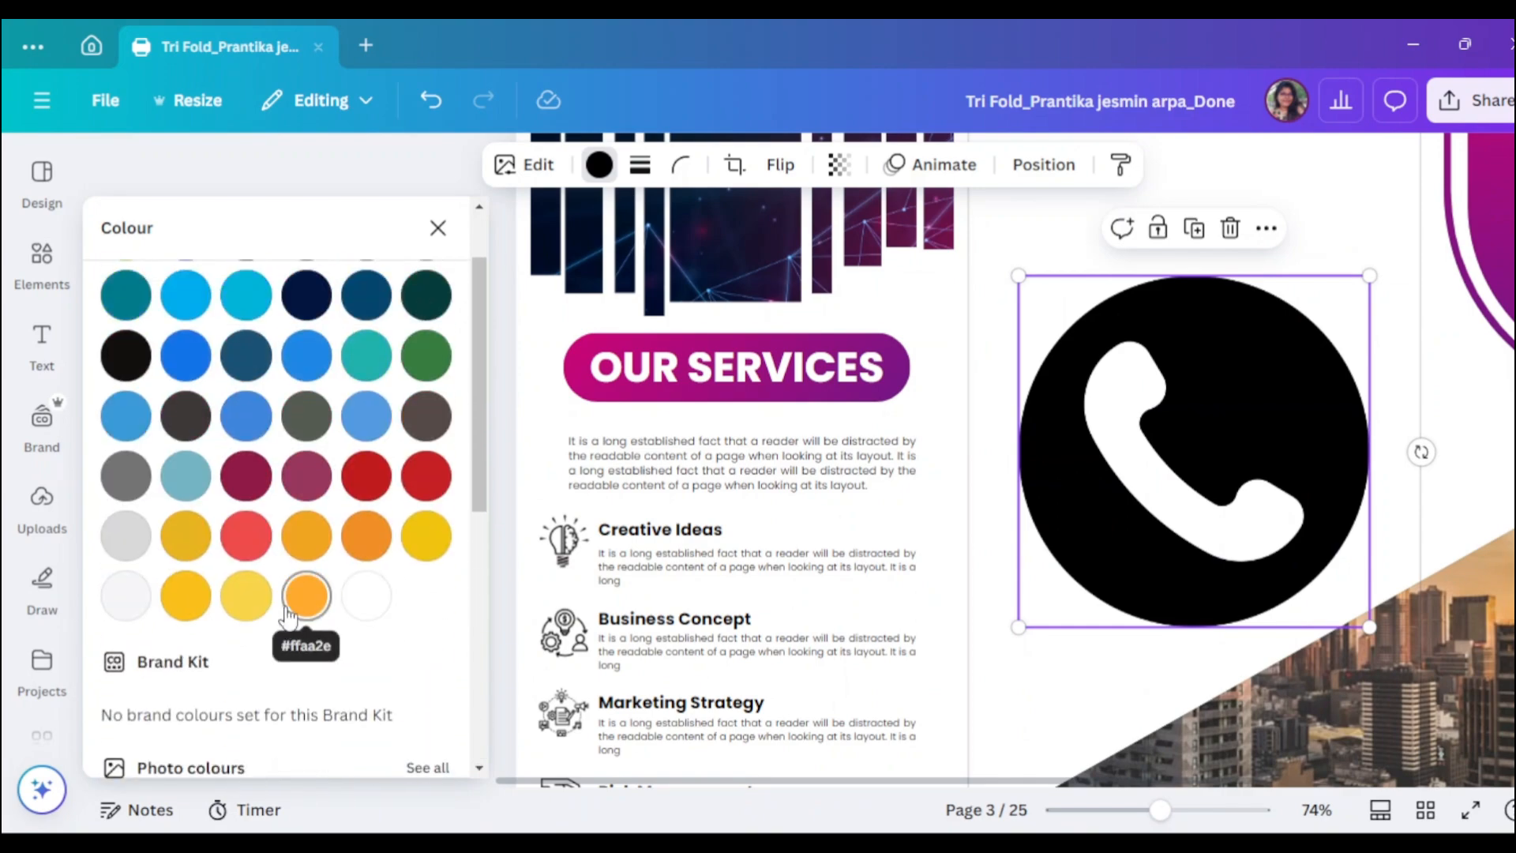
{"action": "left_click", "coordinate": [247, 474]}
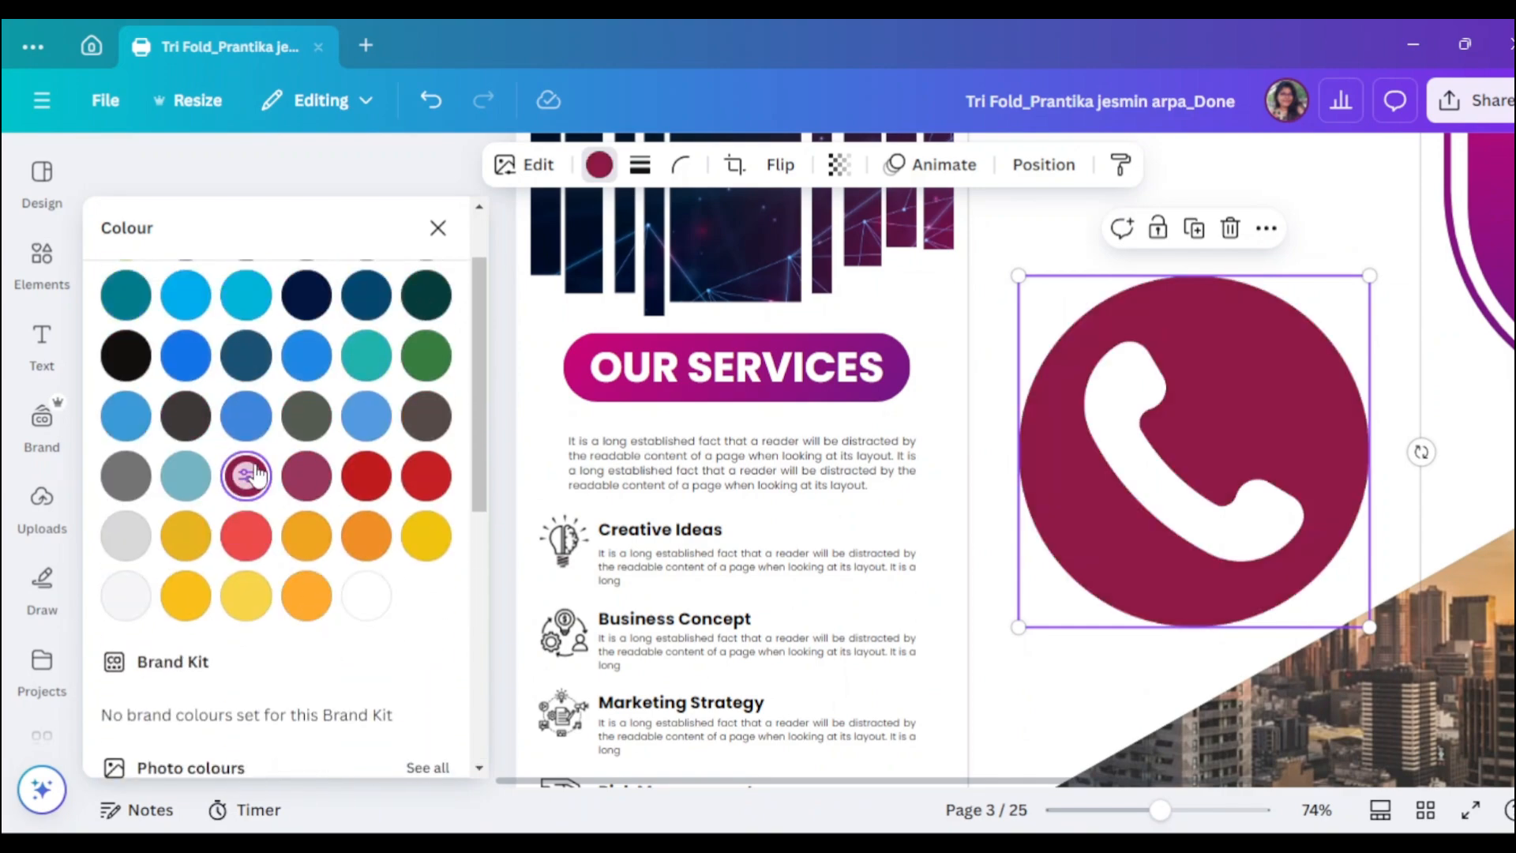
{"action": "left_click", "coordinate": [437, 228]}
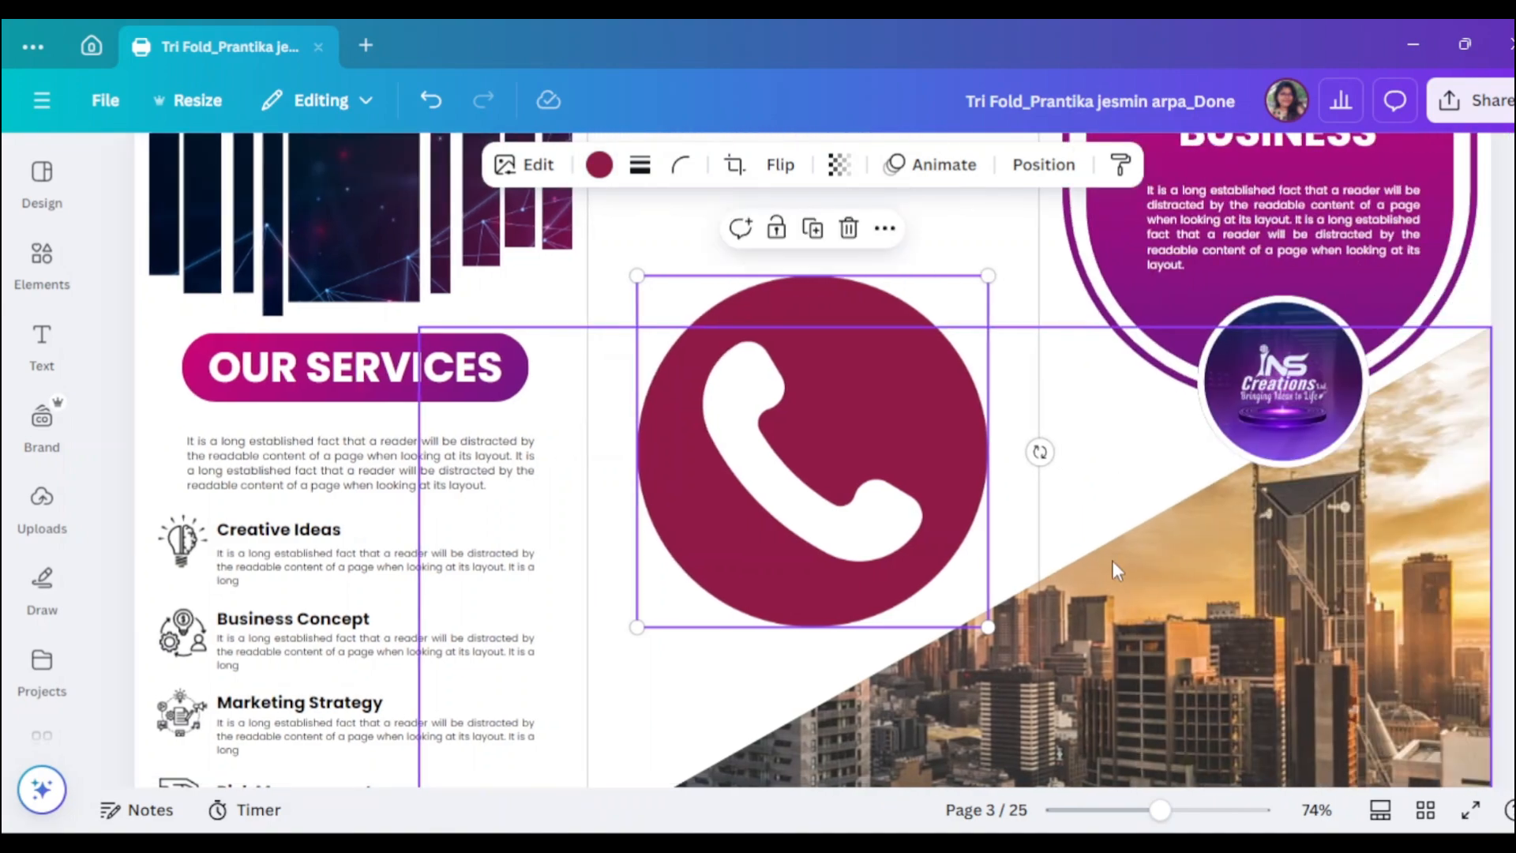
- Shrink the phone icon and centre it below the GET IN TOUCH heading
{"action": "left_click_drag", "start_coordinate": [988, 628], "coordinate": [718, 355]}
{"action": "scroll", "coordinate": [874, 466], "scroll_direction": "up", "scroll_amount": 3}
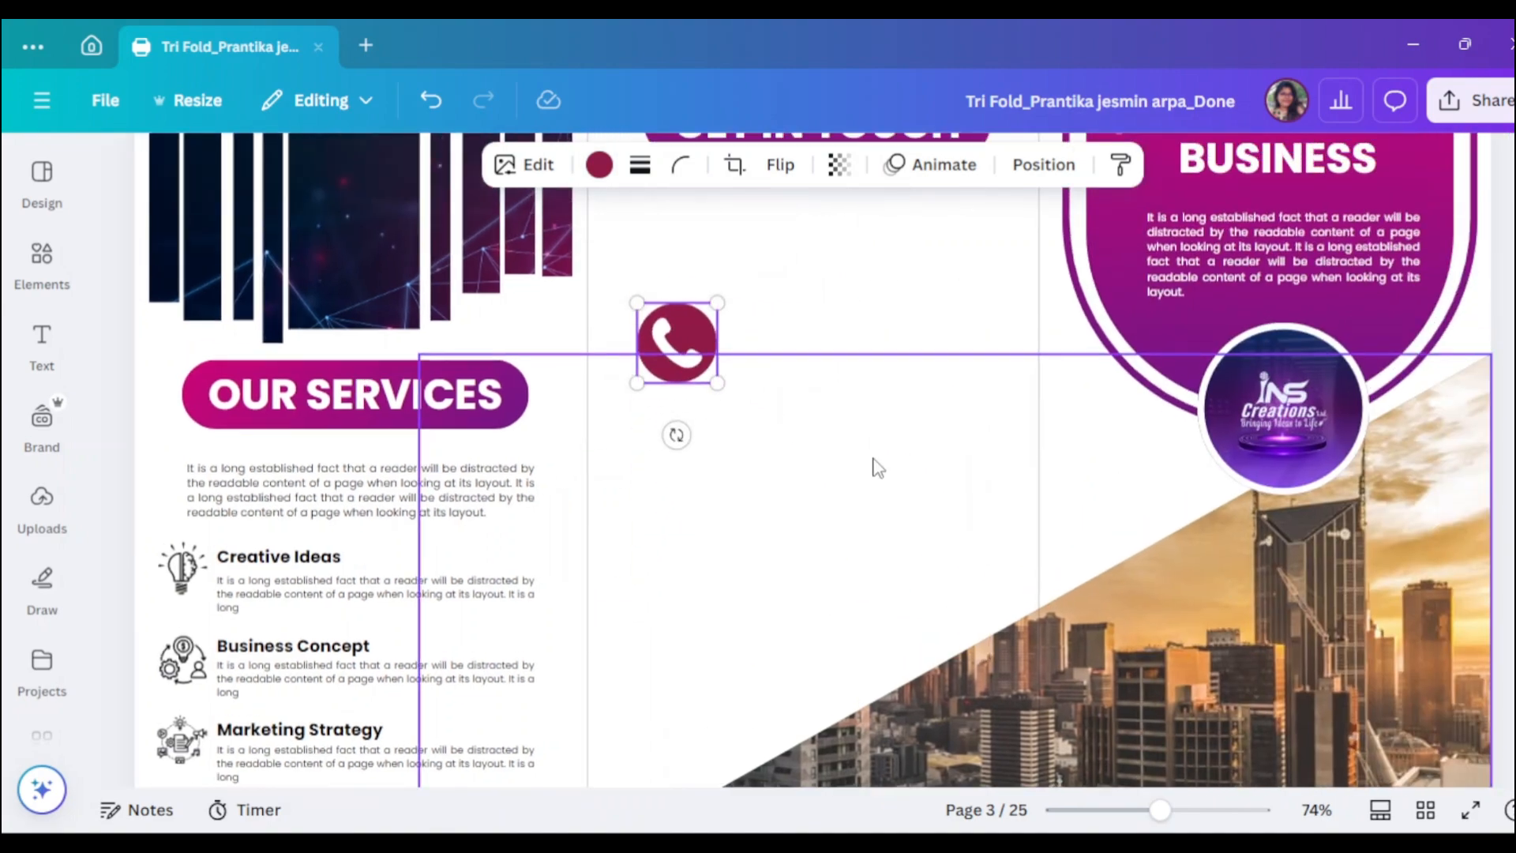
{"action": "left_click_drag", "start_coordinate": [714, 539], "coordinate": [816, 406]}
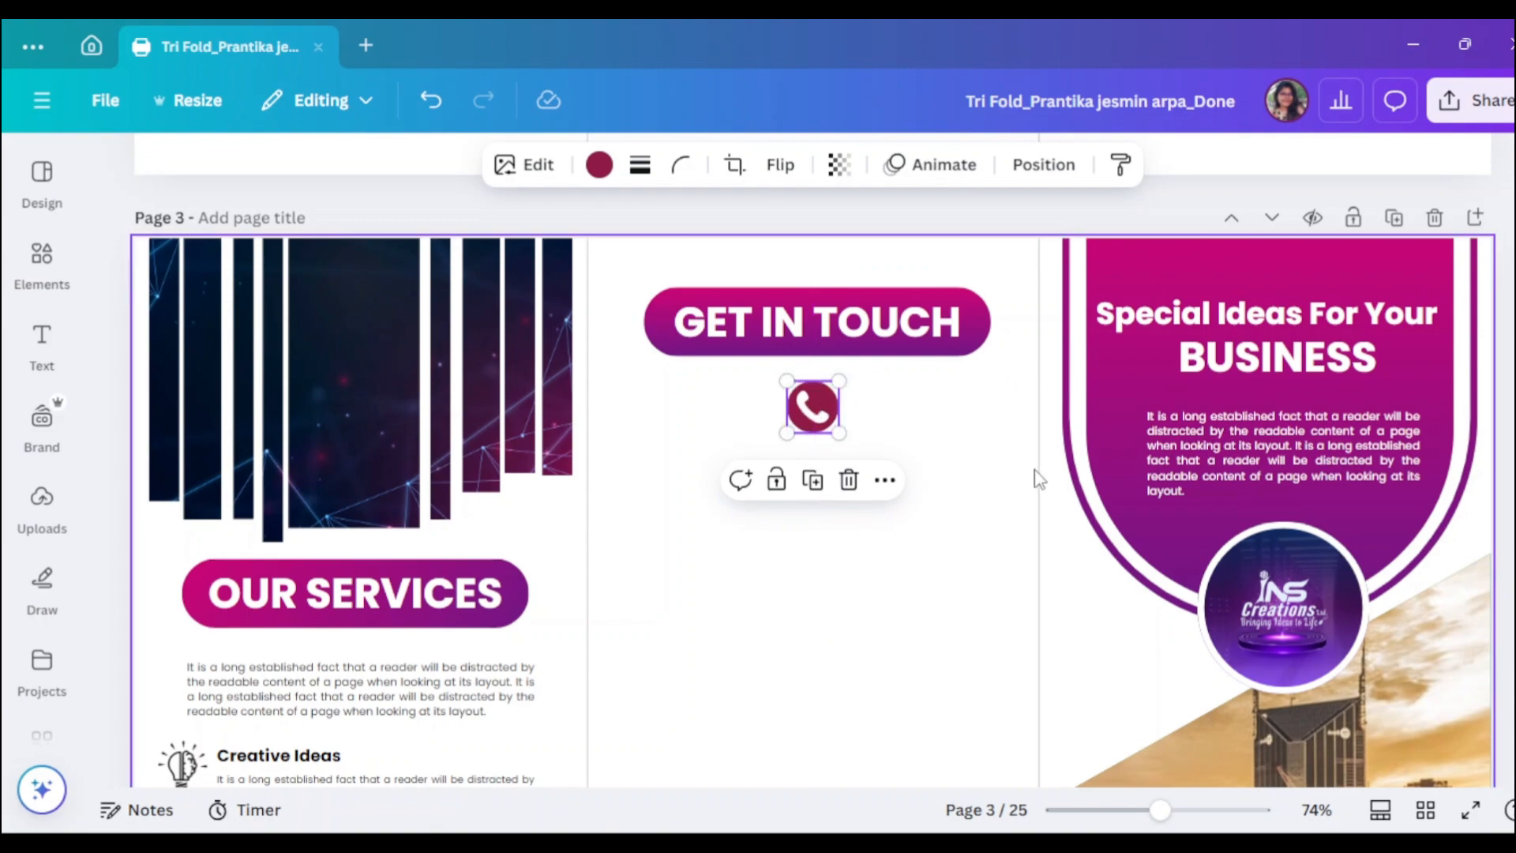
{"action": "left_click", "coordinate": [1006, 470]}
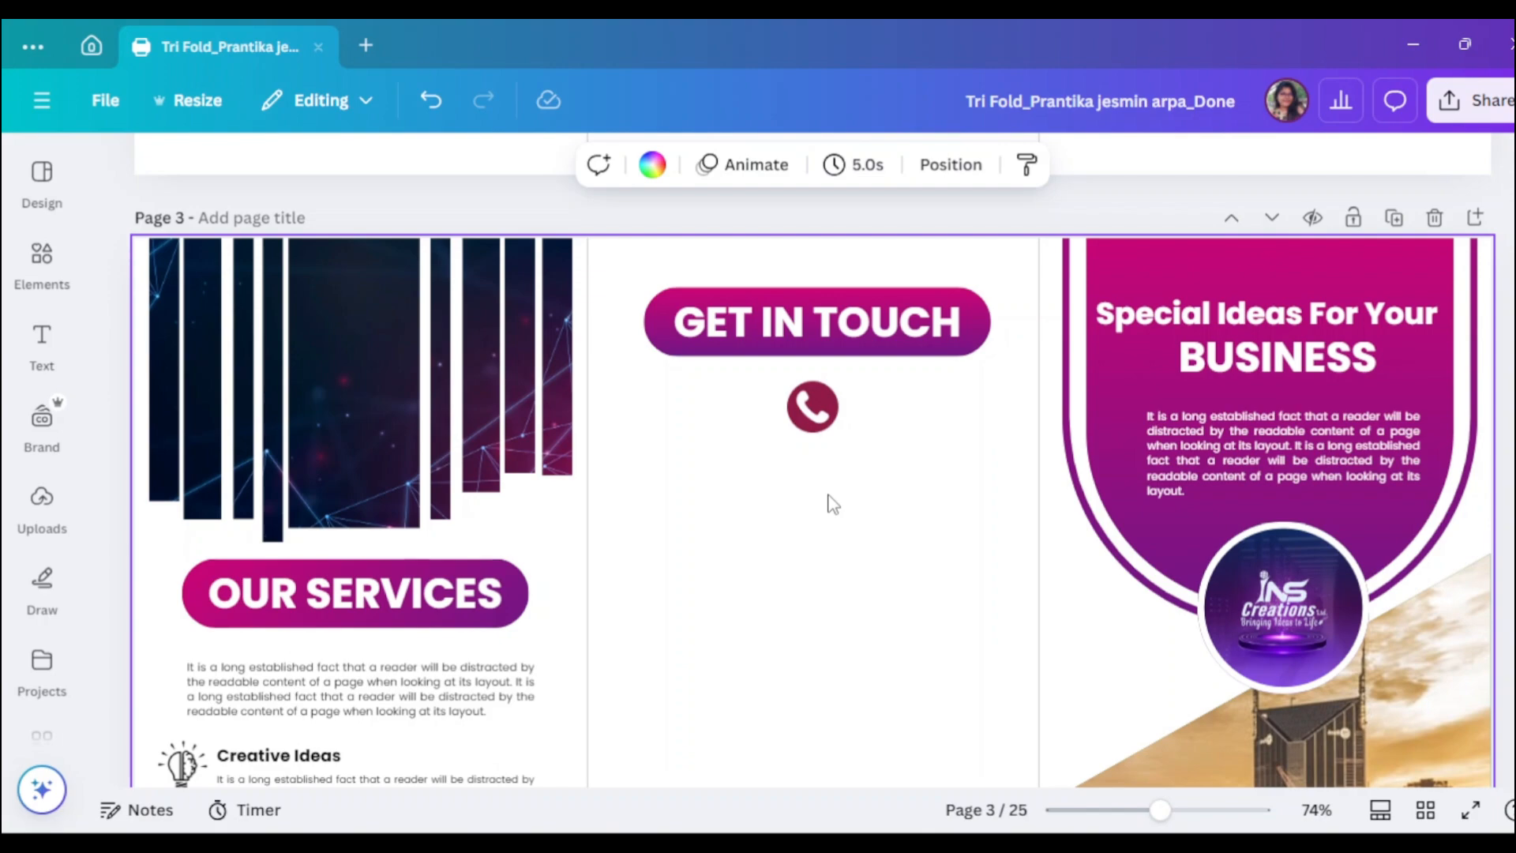
- Place a black copy of the GET IN TOUCH heading below the phone icon at size 25
{"action": "left_click", "coordinate": [818, 433]}
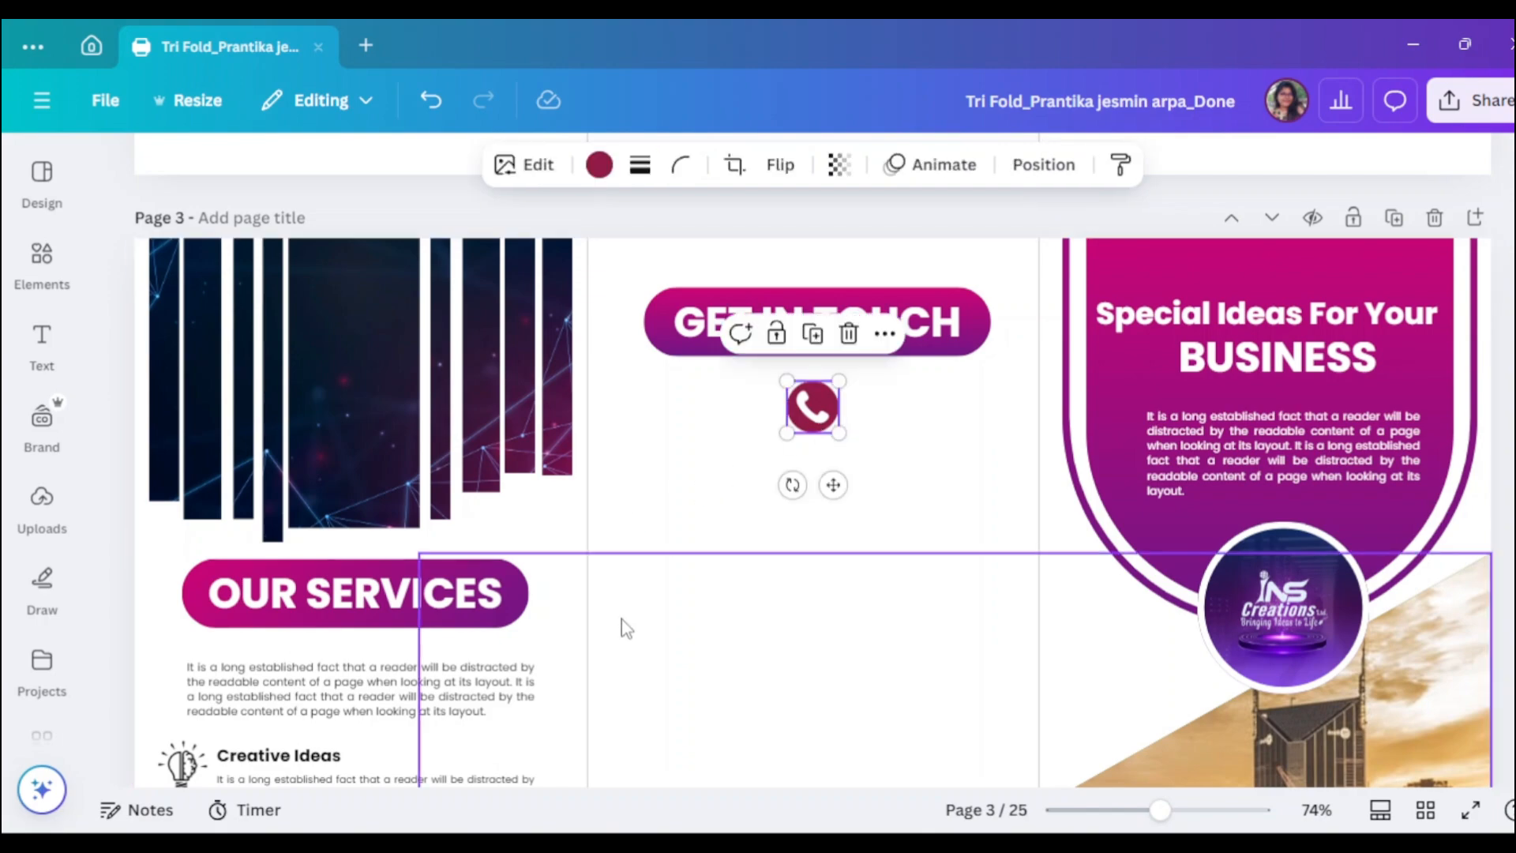
{"action": "left_click", "coordinate": [941, 328]}
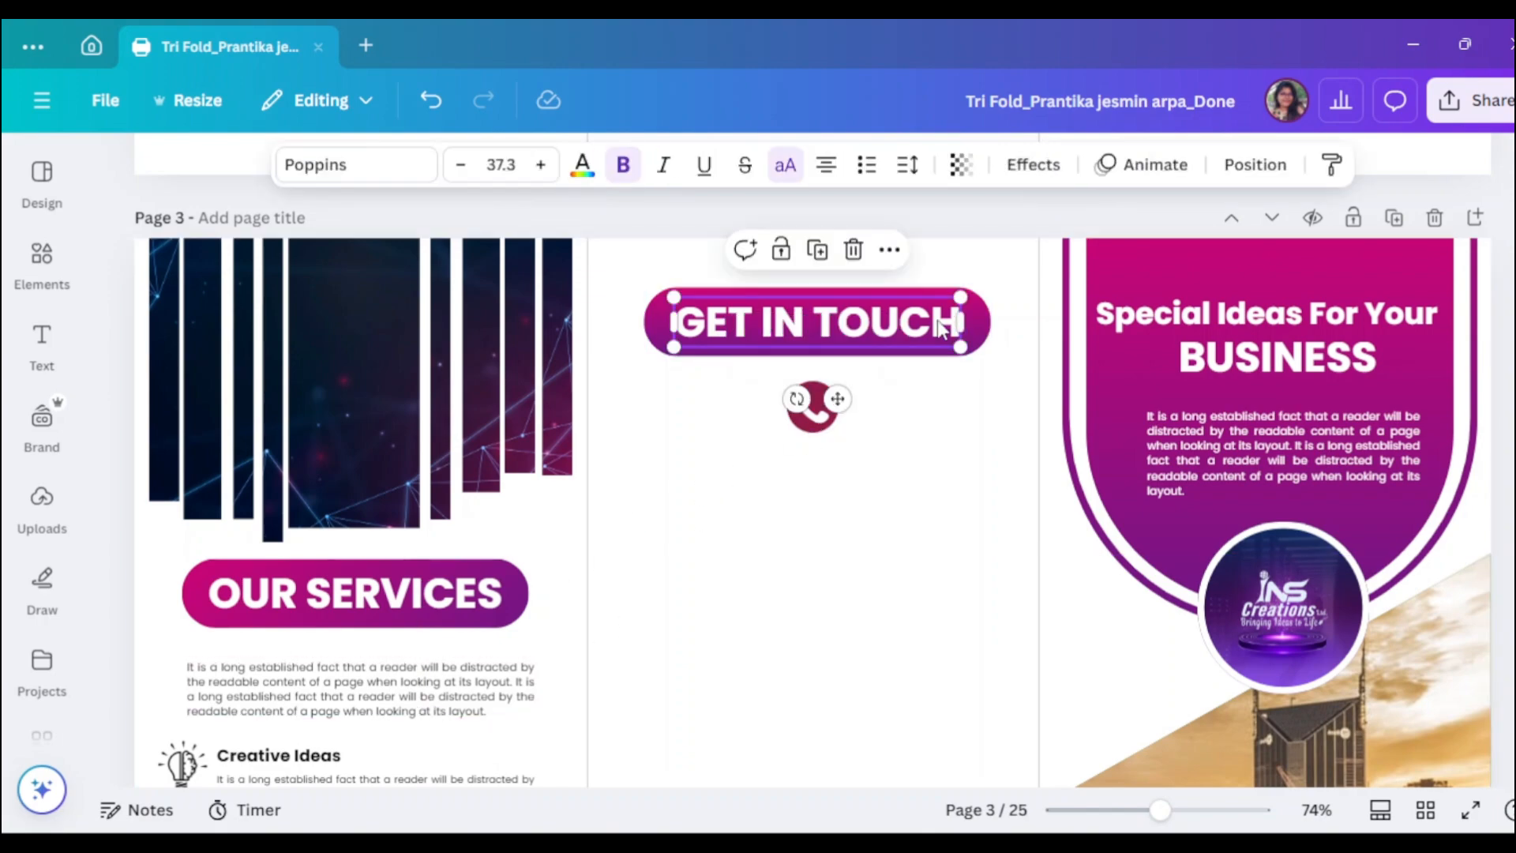
{"action": "left_click_drag", "start_coordinate": [941, 327], "coordinate": [936, 474]}
{"action": "left_click", "coordinate": [505, 168]}
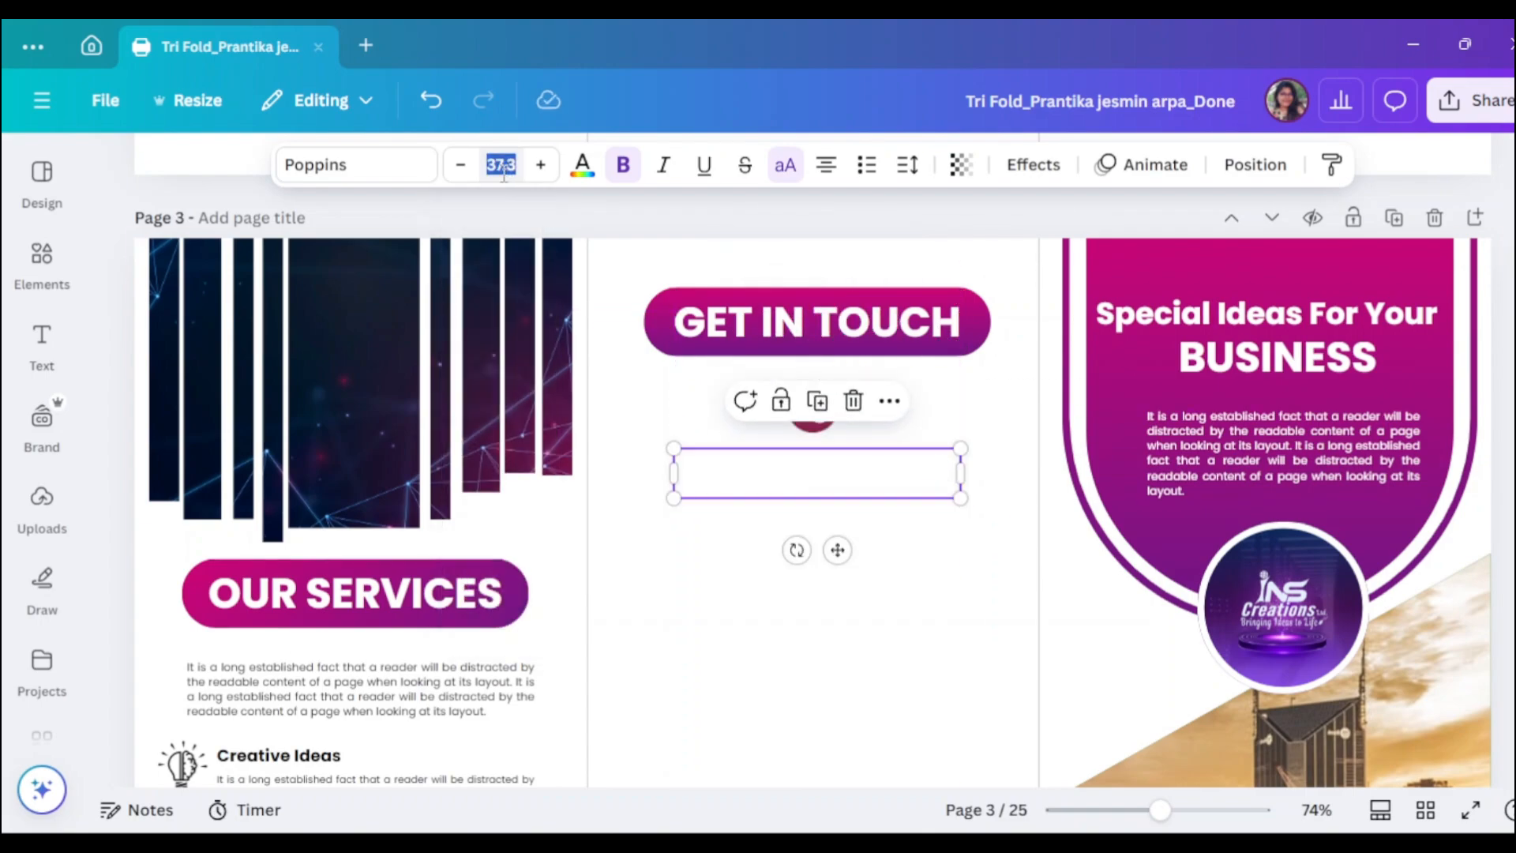
{"action": "left_click", "coordinate": [583, 165]}
{"action": "left_click", "coordinate": [247, 329]}
{"action": "left_click", "coordinate": [437, 228]}
{"action": "double_click", "coordinate": [884, 474]}
{"action": "left_click", "coordinate": [502, 165]}
{"action": "type", "text": "25"}
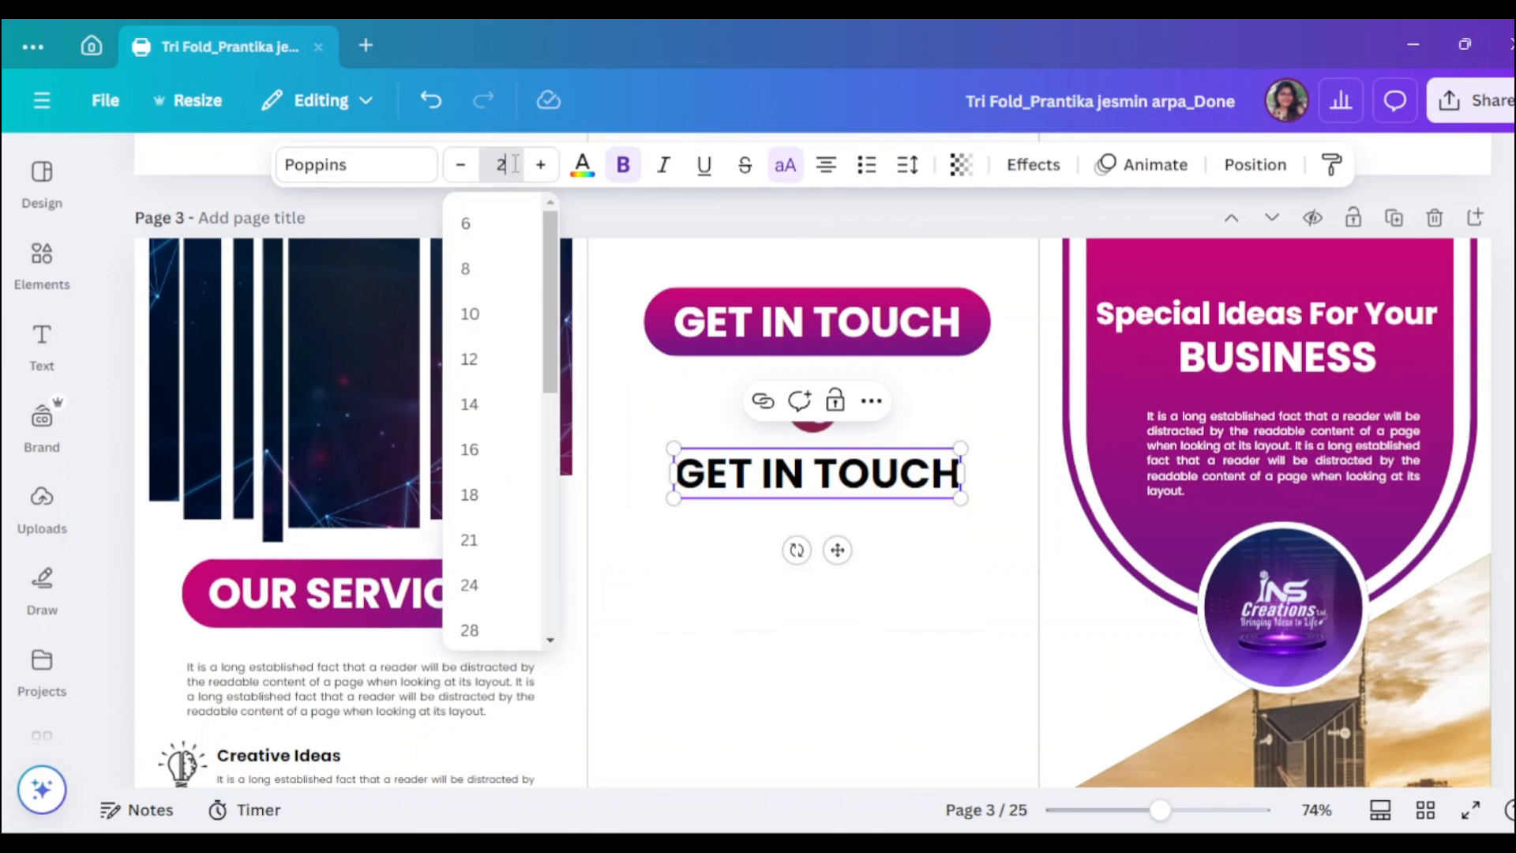
{"action": "key", "text": "Return"}
- Replace the copy's text with the first contact phone number, then duplicate it for the second number
{"action": "double_click", "coordinate": [799, 458]}
{"action": "key", "text": "ctrl+a"}
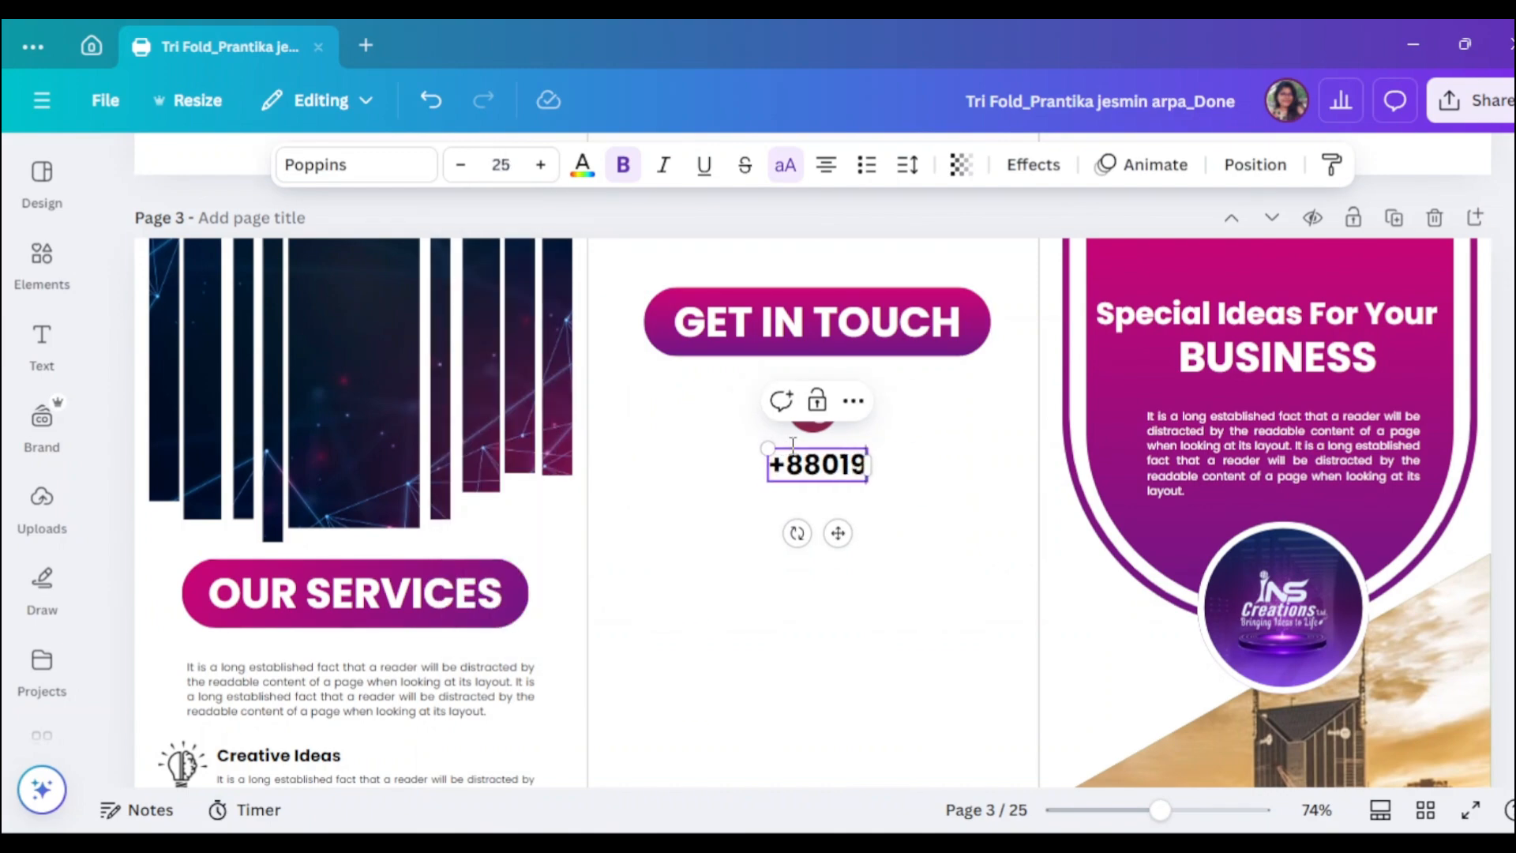
{"action": "left_click", "coordinate": [461, 168]}
{"action": "left_click", "coordinate": [461, 167]}
{"action": "left_click", "coordinate": [877, 588]}
{"action": "left_click", "coordinate": [839, 472]}
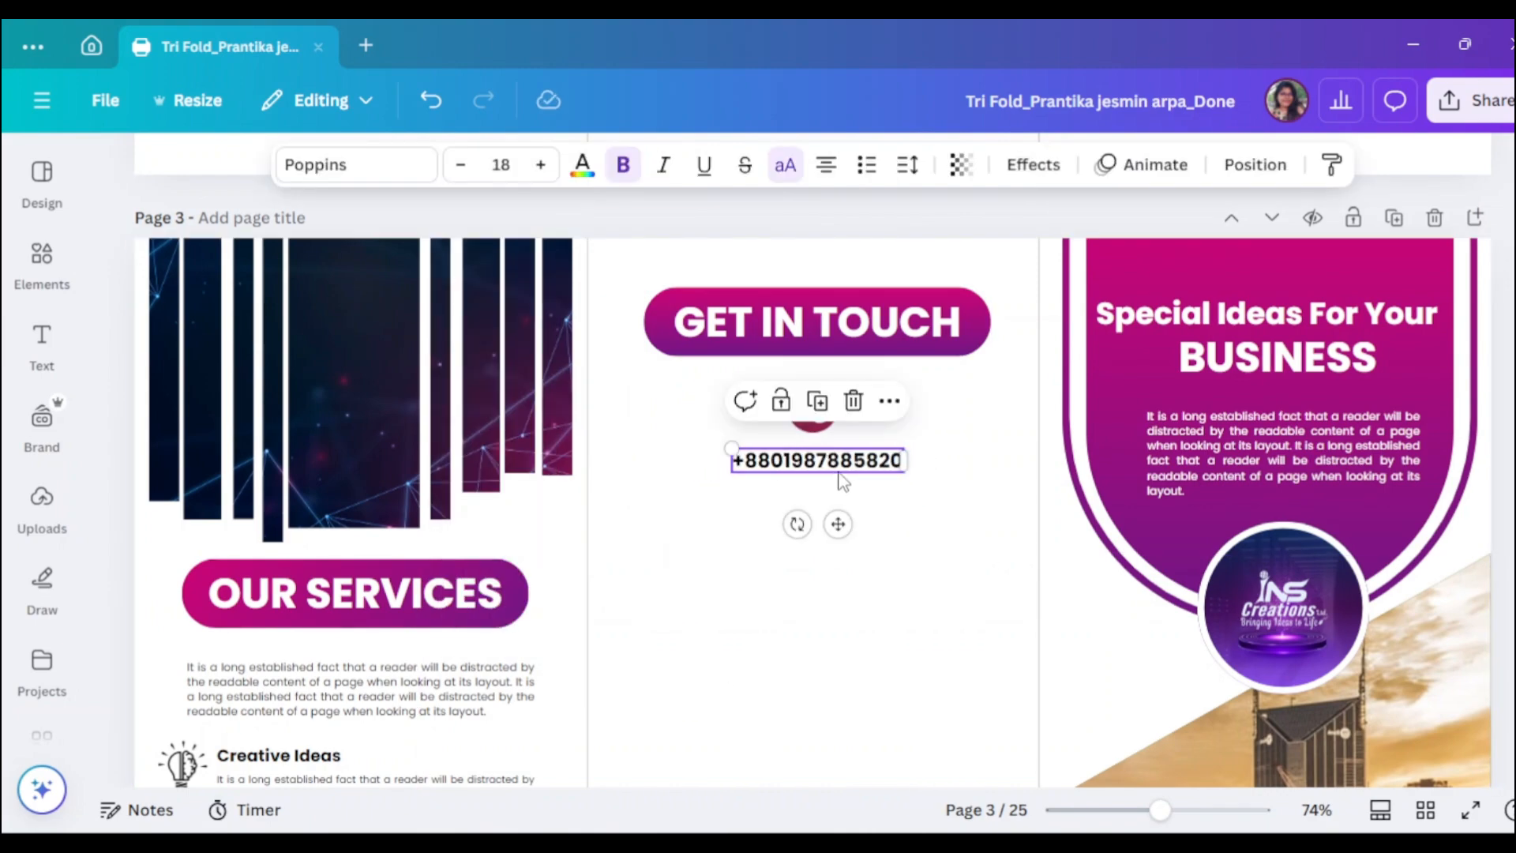
{"action": "left_click_drag", "start_coordinate": [841, 473], "coordinate": [844, 497], "text": "alt"}
{"action": "double_click", "coordinate": [845, 495]}
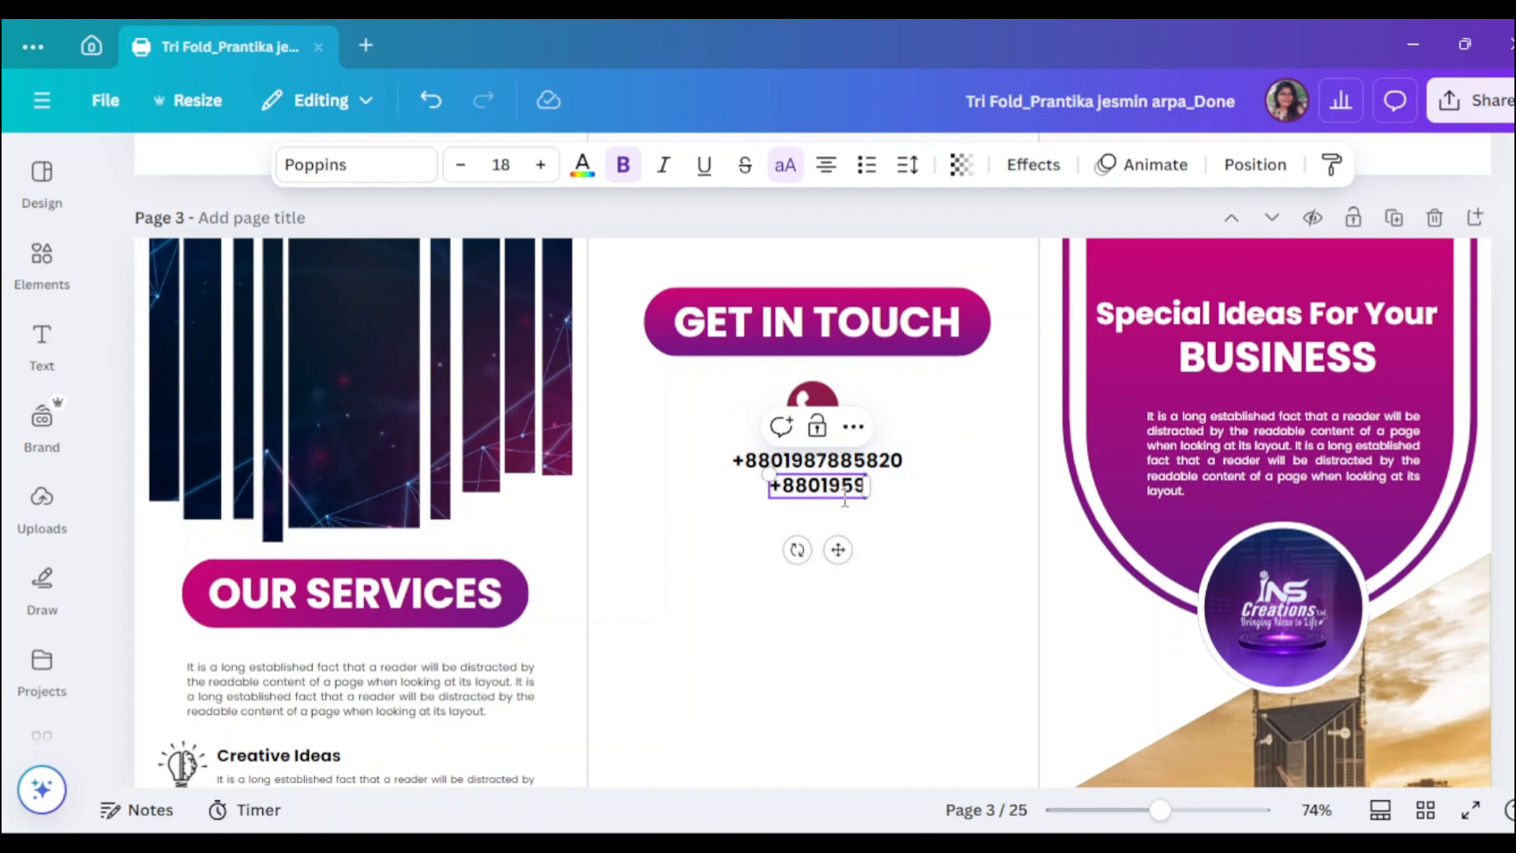
{"action": "left_click", "coordinate": [940, 466]}
- Align the two stacked phone numbers using the Position options
{"action": "left_click_drag", "start_coordinate": [716, 462], "coordinate": [829, 493]}
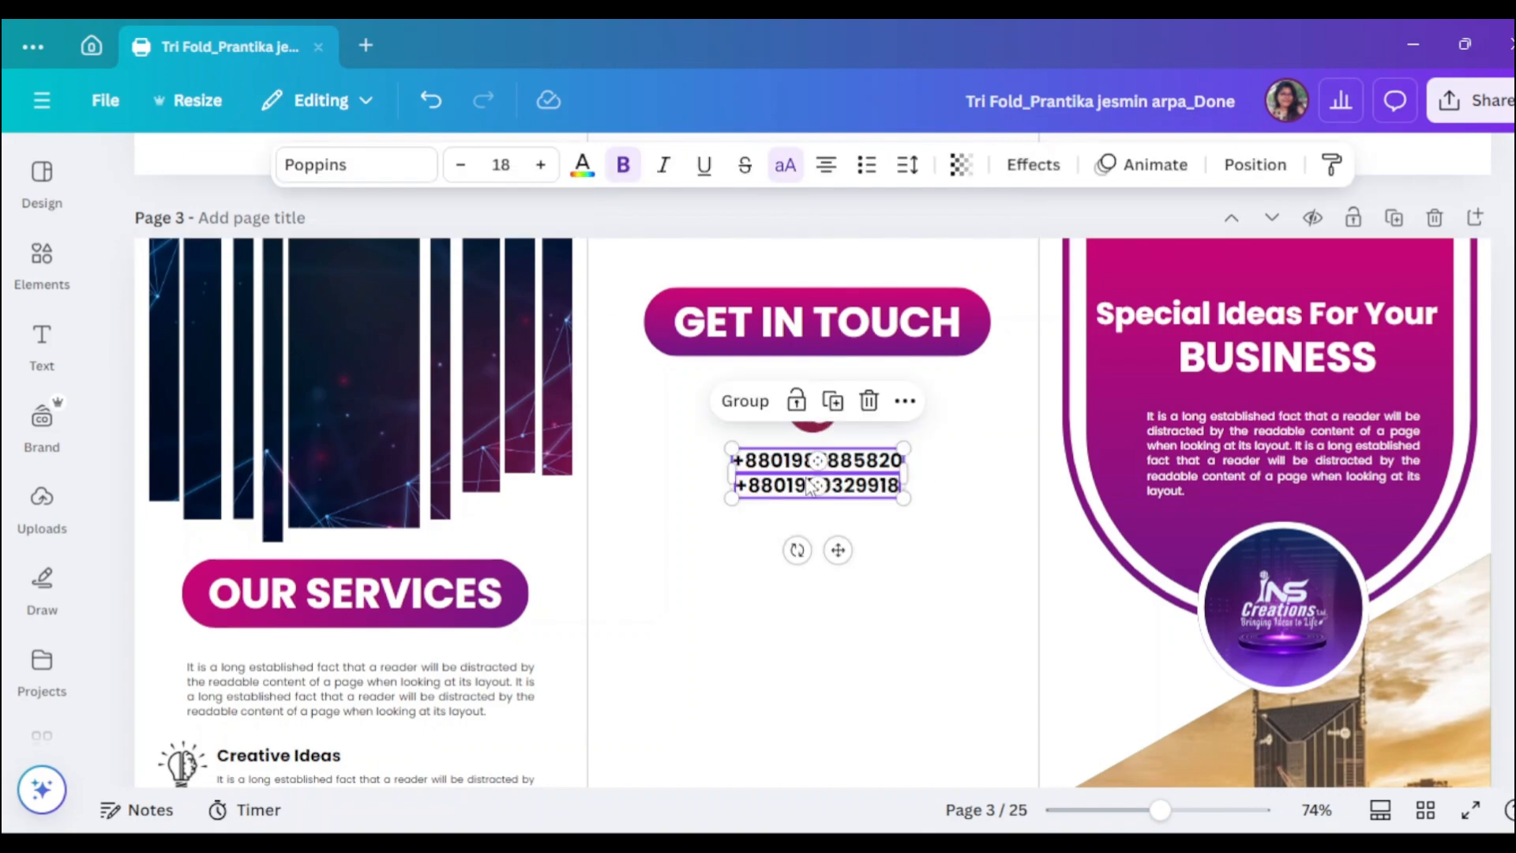
{"action": "left_click", "coordinate": [1255, 164]}
{"action": "left_click", "coordinate": [372, 521]}
{"action": "left_click", "coordinate": [1312, 477]}
{"action": "left_click", "coordinate": [456, 173]}
{"action": "left_click", "coordinate": [1194, 485]}
{"action": "scroll", "coordinate": [794, 517], "scroll_direction": "up", "scroll_amount": 8}
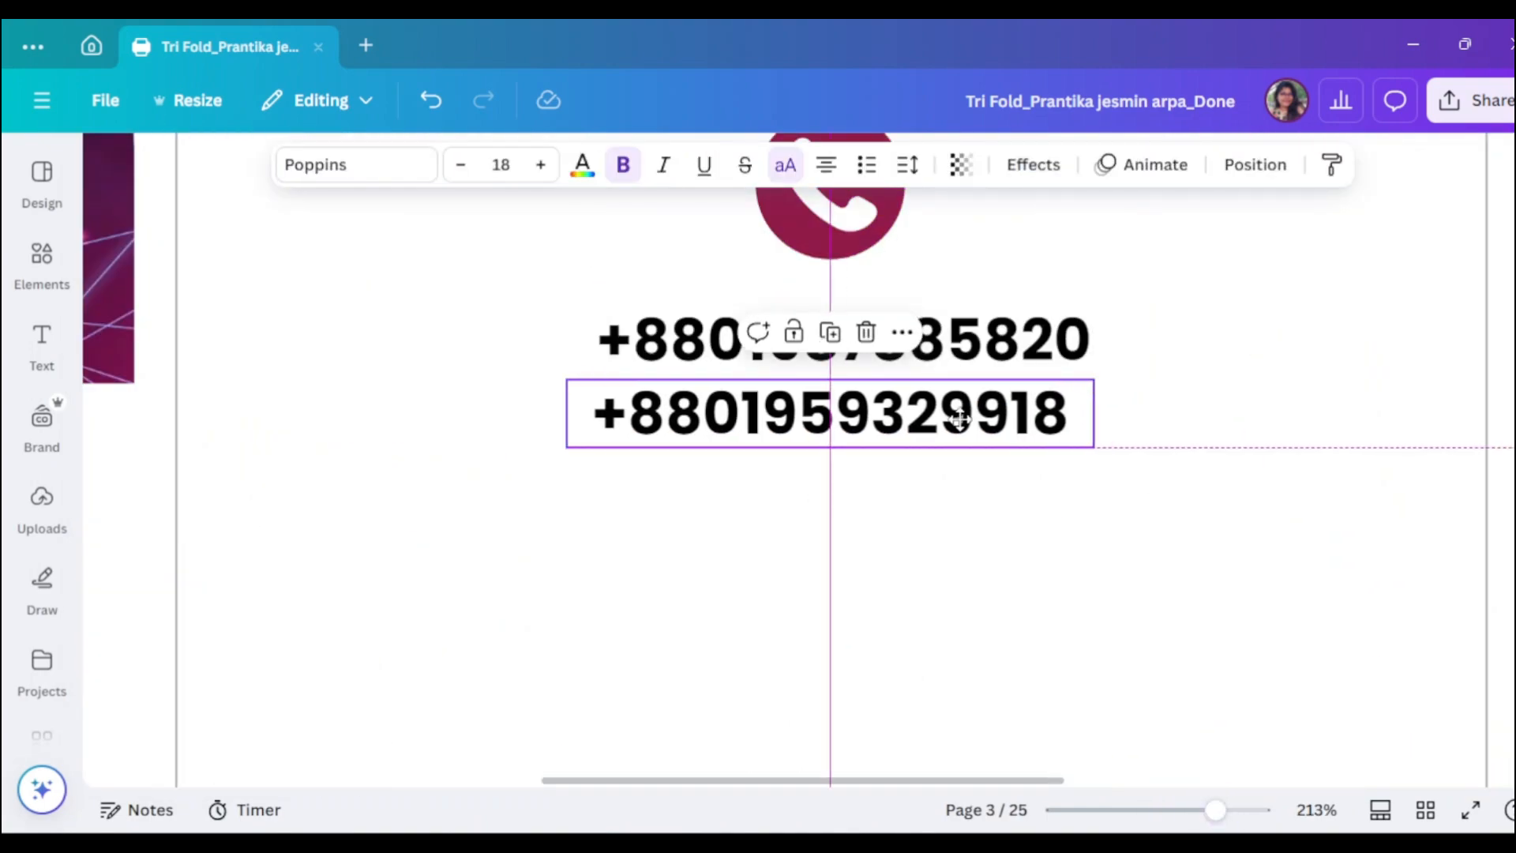
{"action": "left_click", "coordinate": [1229, 430]}
{"action": "left_click", "coordinate": [42, 260]}
- Add an envelope icon from an 'Email' search, shrink it below the numbers and colour it maroon
{"action": "type", "text": "Email"}
{"action": "left_click", "coordinate": [193, 420]}
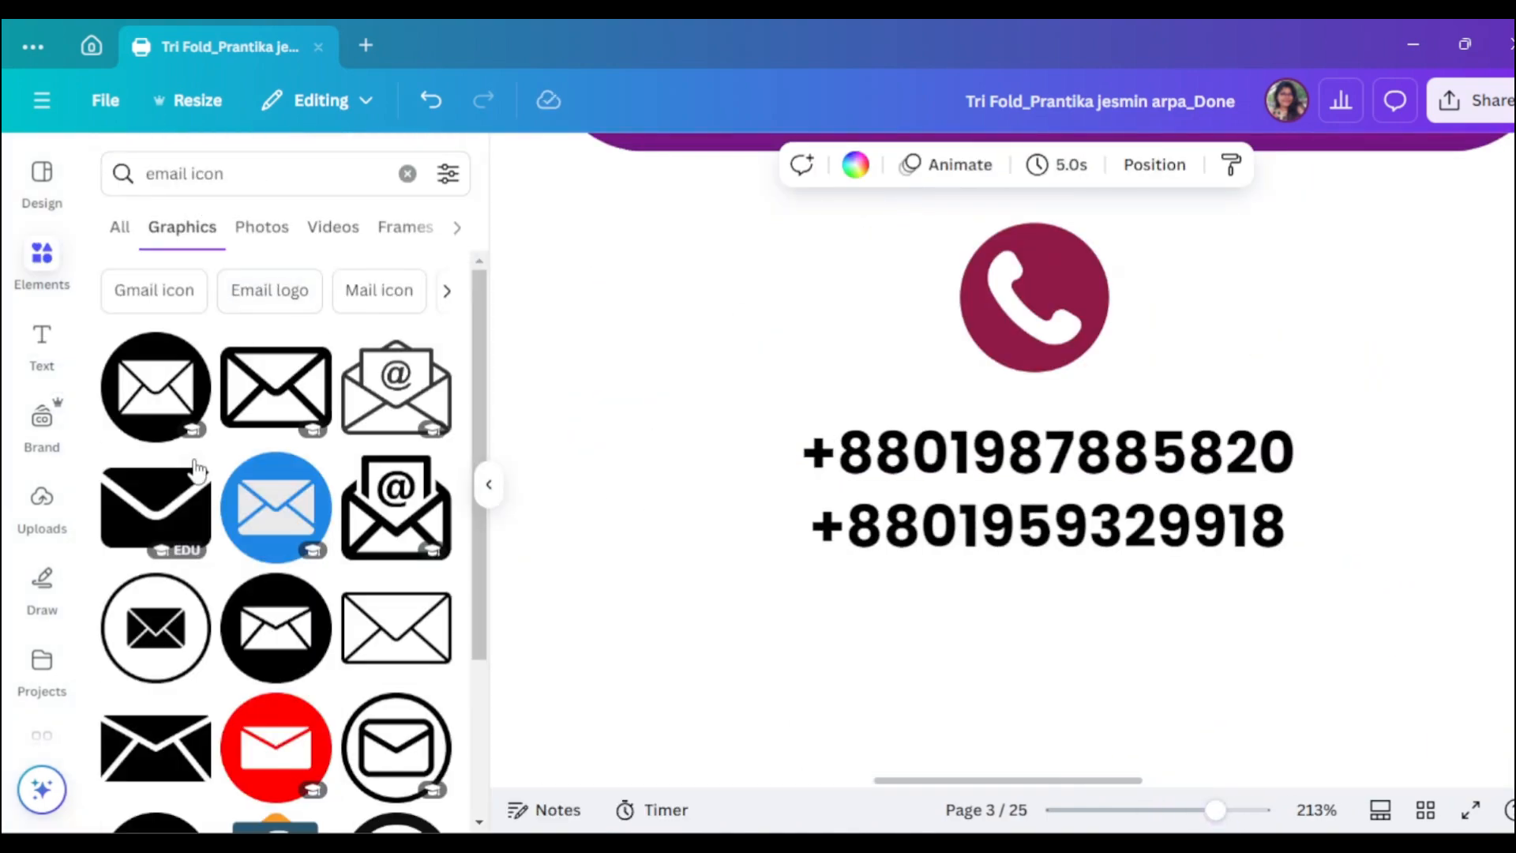
{"action": "left_click", "coordinate": [157, 388]}
{"action": "left_click", "coordinate": [488, 484]}
{"action": "scroll", "coordinate": [826, 512], "scroll_direction": "down", "scroll_amount": 7}
{"action": "scroll", "coordinate": [825, 512], "scroll_direction": "down", "scroll_amount": 3}
{"action": "left_click_drag", "start_coordinate": [951, 607], "coordinate": [809, 366]}
{"action": "scroll", "coordinate": [1054, 654], "scroll_direction": "up", "scroll_amount": 5}
{"action": "scroll", "coordinate": [1054, 654], "scroll_direction": "up", "scroll_amount": 1}
{"action": "left_click_drag", "start_coordinate": [860, 514], "coordinate": [841, 494]}
{"action": "mouse_move", "coordinate": [827, 475]}
{"action": "left_mouse_down"}
{"action": "mouse_move", "coordinate": [840, 468]}
{"action": "mouse_move", "coordinate": [825, 253]}
{"action": "mouse_move", "coordinate": [823, 451]}
{"action": "left_mouse_up"}
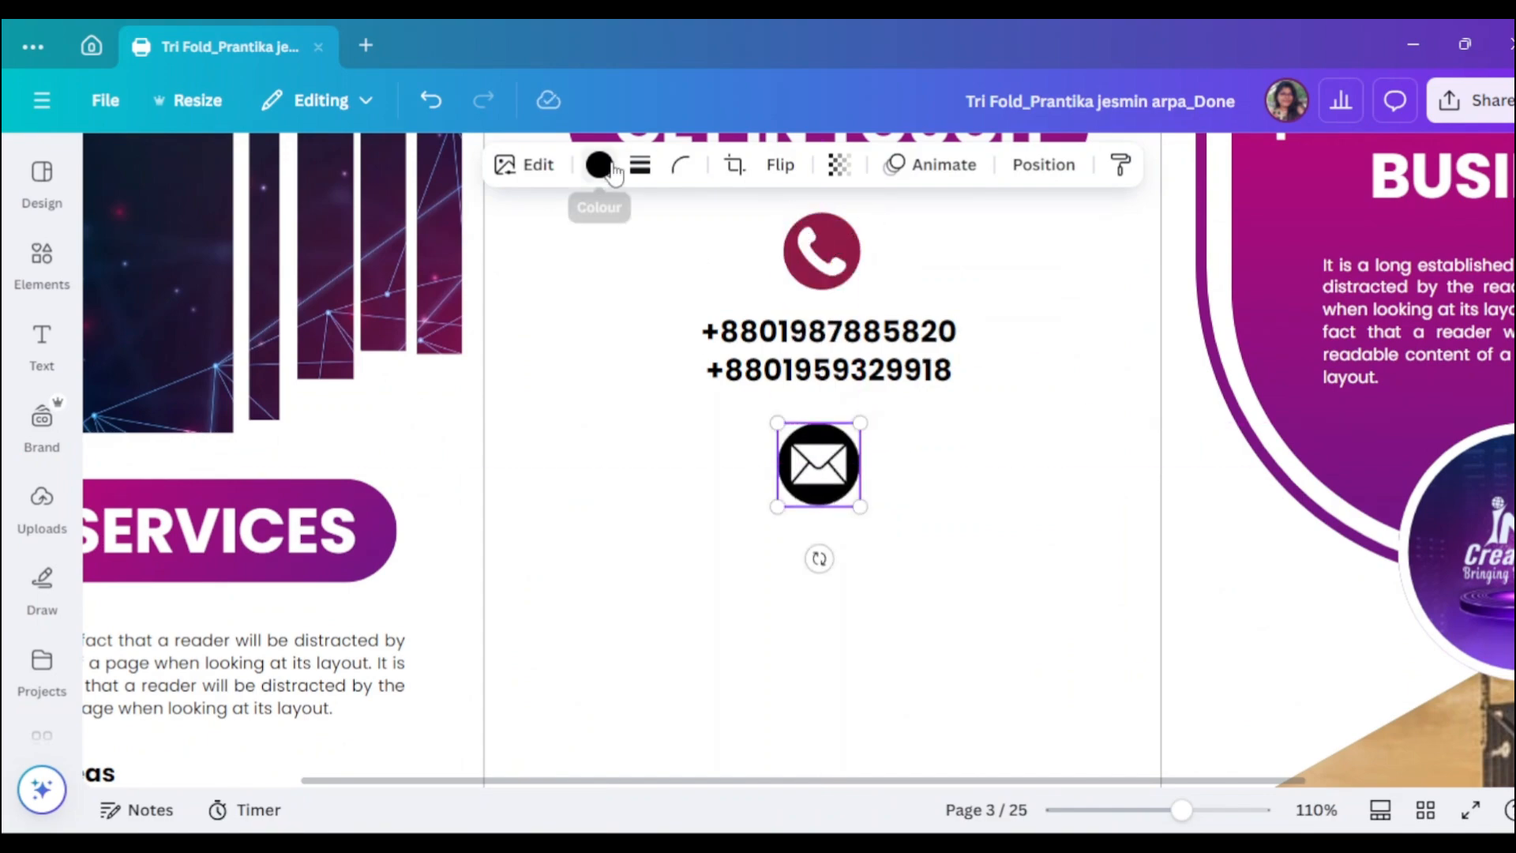
{"action": "left_click", "coordinate": [598, 164]}
{"action": "left_click", "coordinate": [246, 570]}
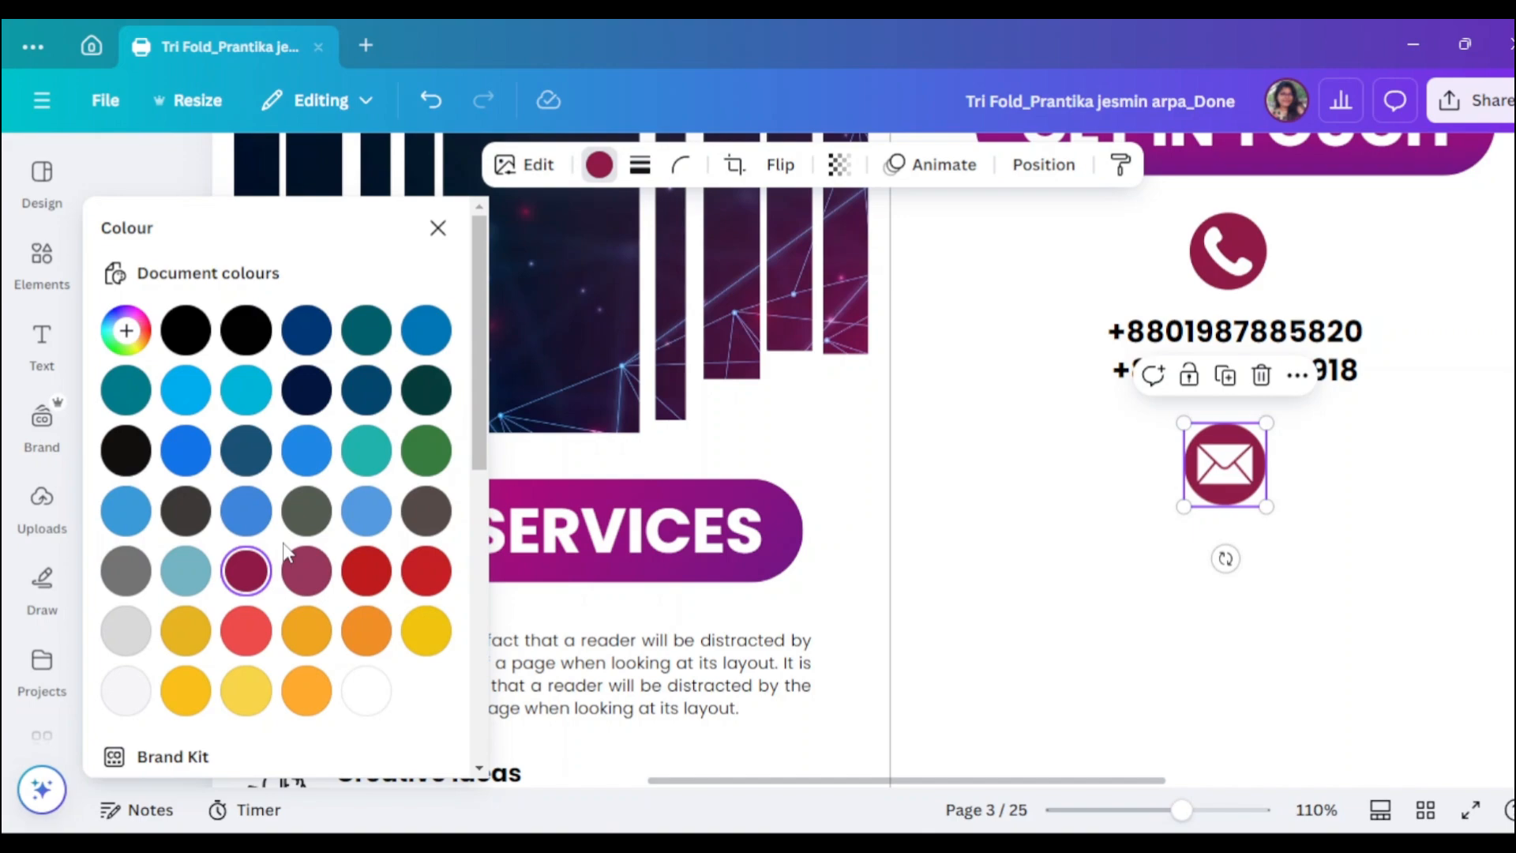
{"action": "left_click", "coordinate": [437, 227]}
- Copy a phone number below the envelope and replace its text with the contact e-mail address
{"action": "left_click", "coordinate": [828, 331]}
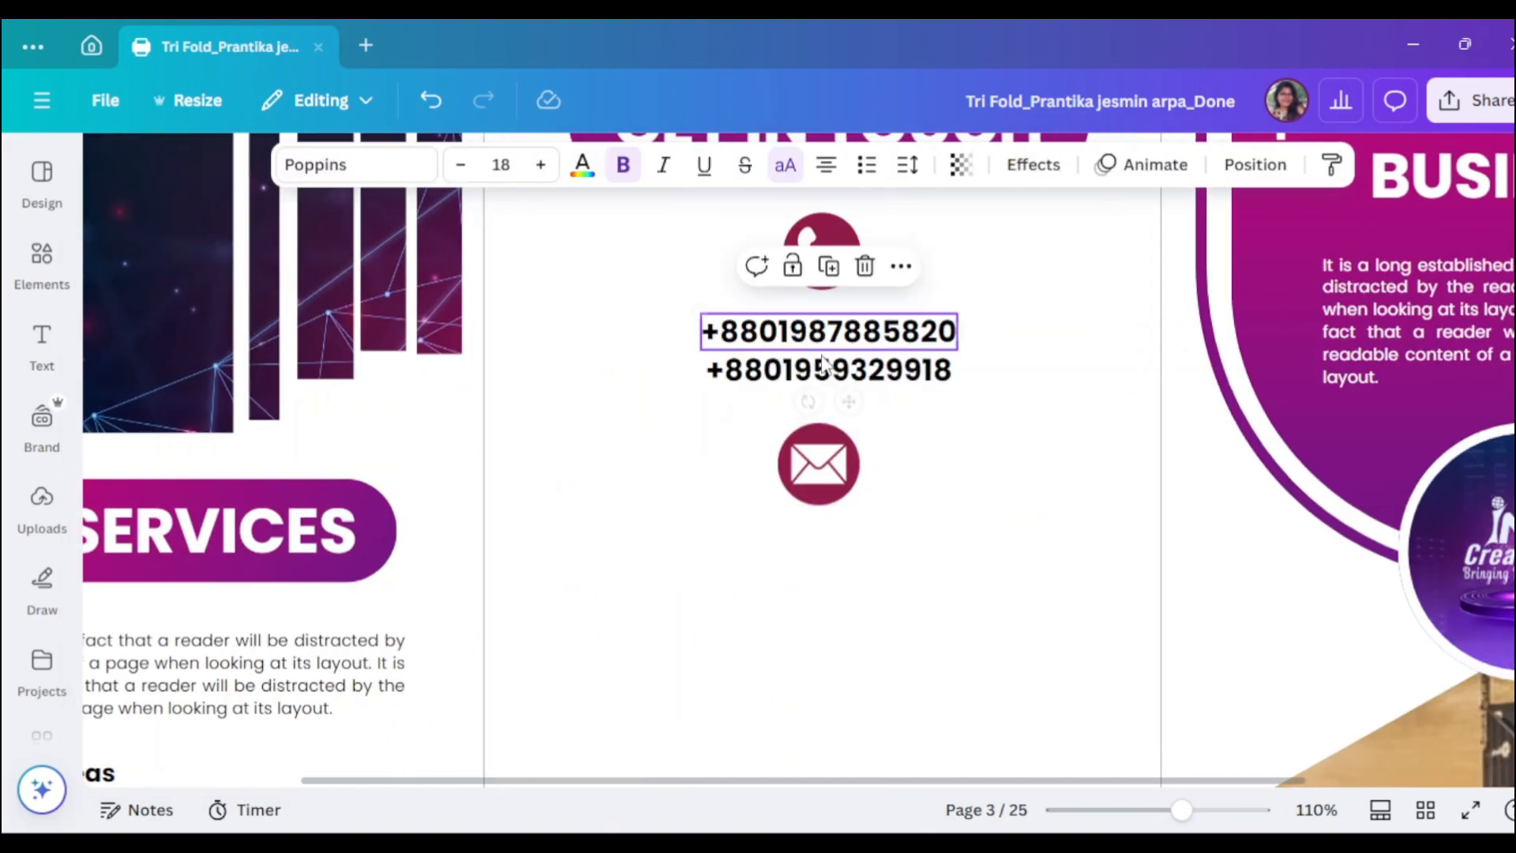
{"action": "left_click_drag", "start_coordinate": [829, 331], "coordinate": [825, 552]}
{"action": "double_click", "coordinate": [823, 553]}
{"action": "key", "text": "BackSpace"}
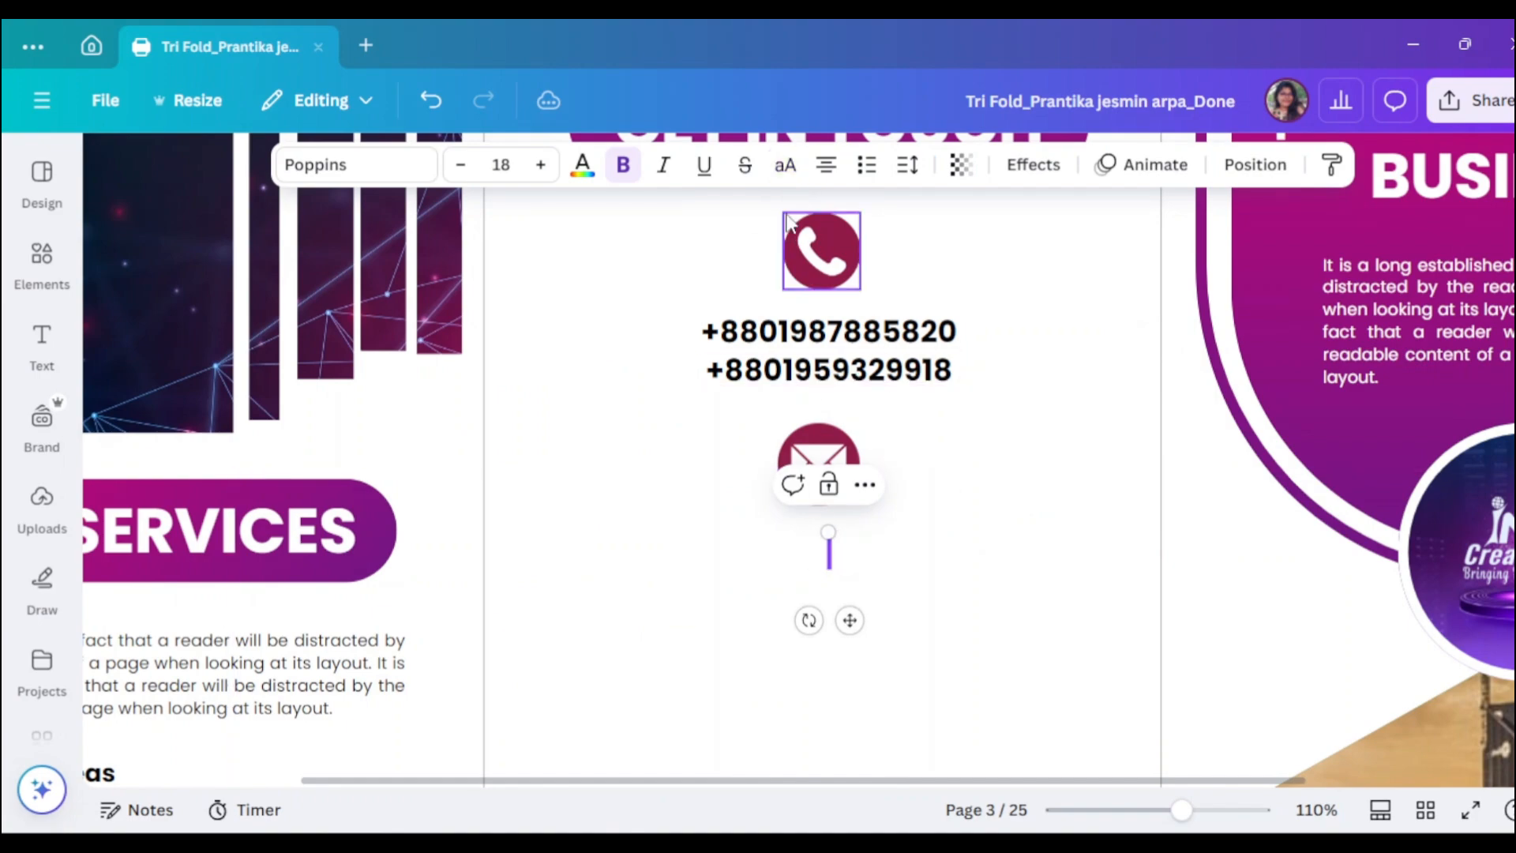
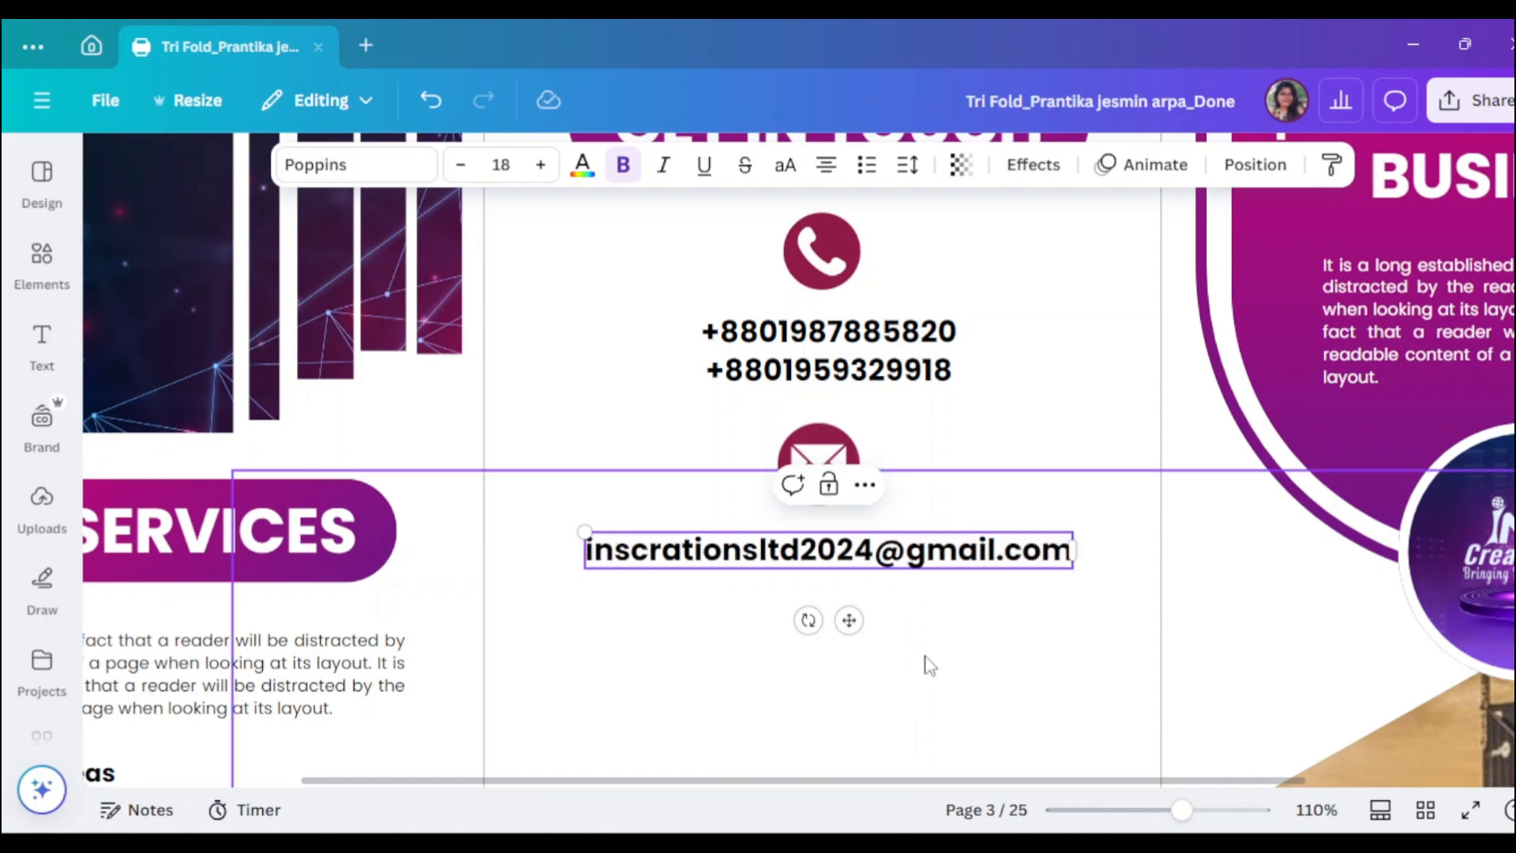
{"action": "left_click", "coordinate": [1011, 683]}
{"action": "mouse_move", "coordinate": [960, 552]}
{"action": "left_mouse_down"}
{"action": "mouse_move", "coordinate": [976, 535]}
{"action": "mouse_move", "coordinate": [977, 548]}
{"action": "left_mouse_up"}
{"action": "left_click", "coordinate": [589, 416]}
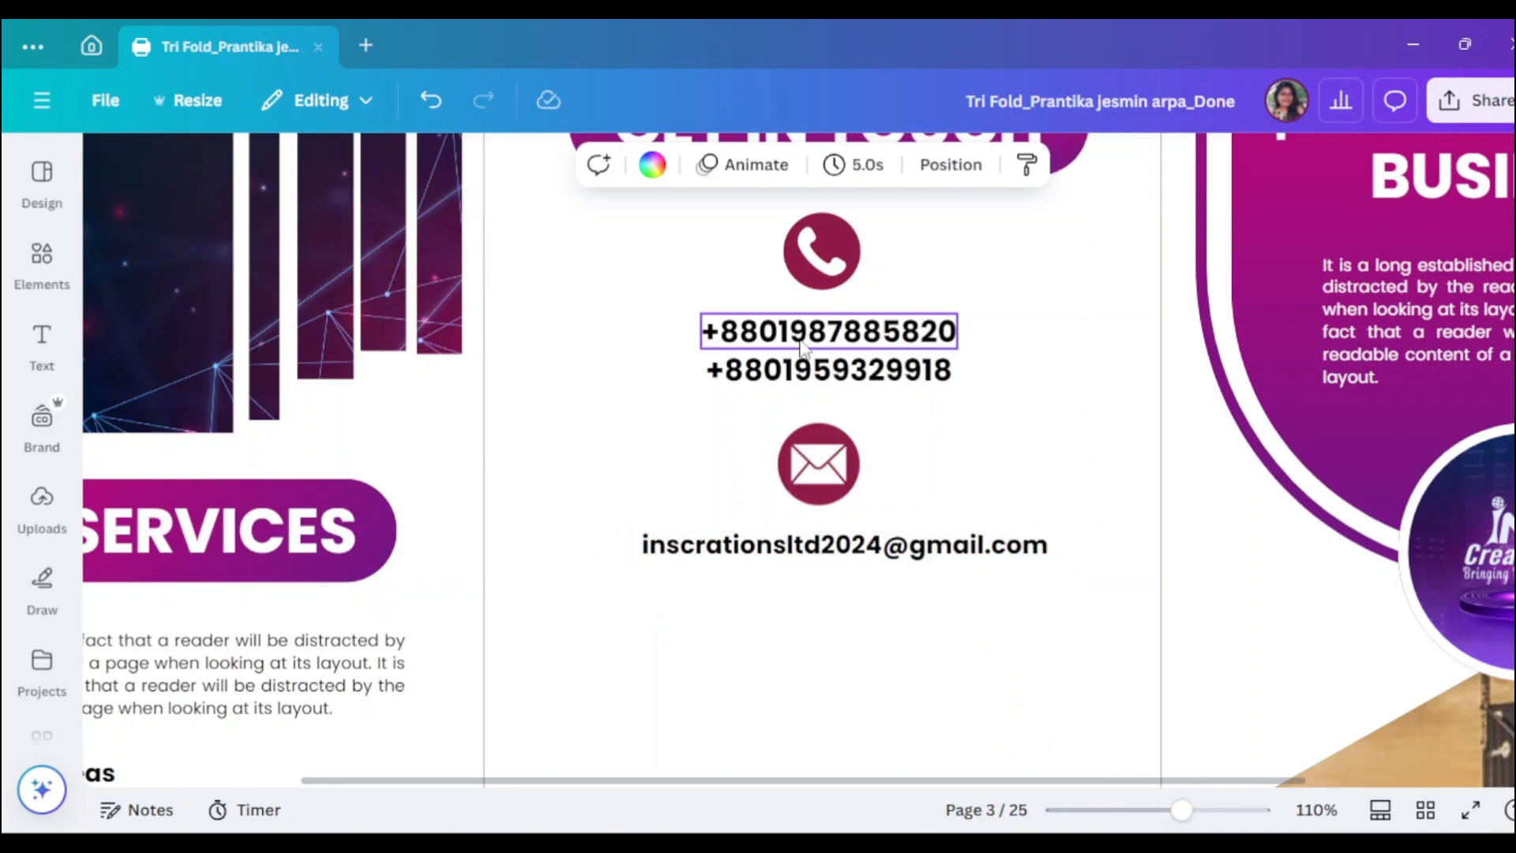
- Set both phone numbers to size 15 and nudge the second number and e-mail text into line
{"action": "left_click", "coordinate": [727, 371]}
{"action": "left_click", "coordinate": [463, 167]}
{"action": "left_click", "coordinate": [463, 168]}
{"action": "left_click", "coordinate": [464, 167]}
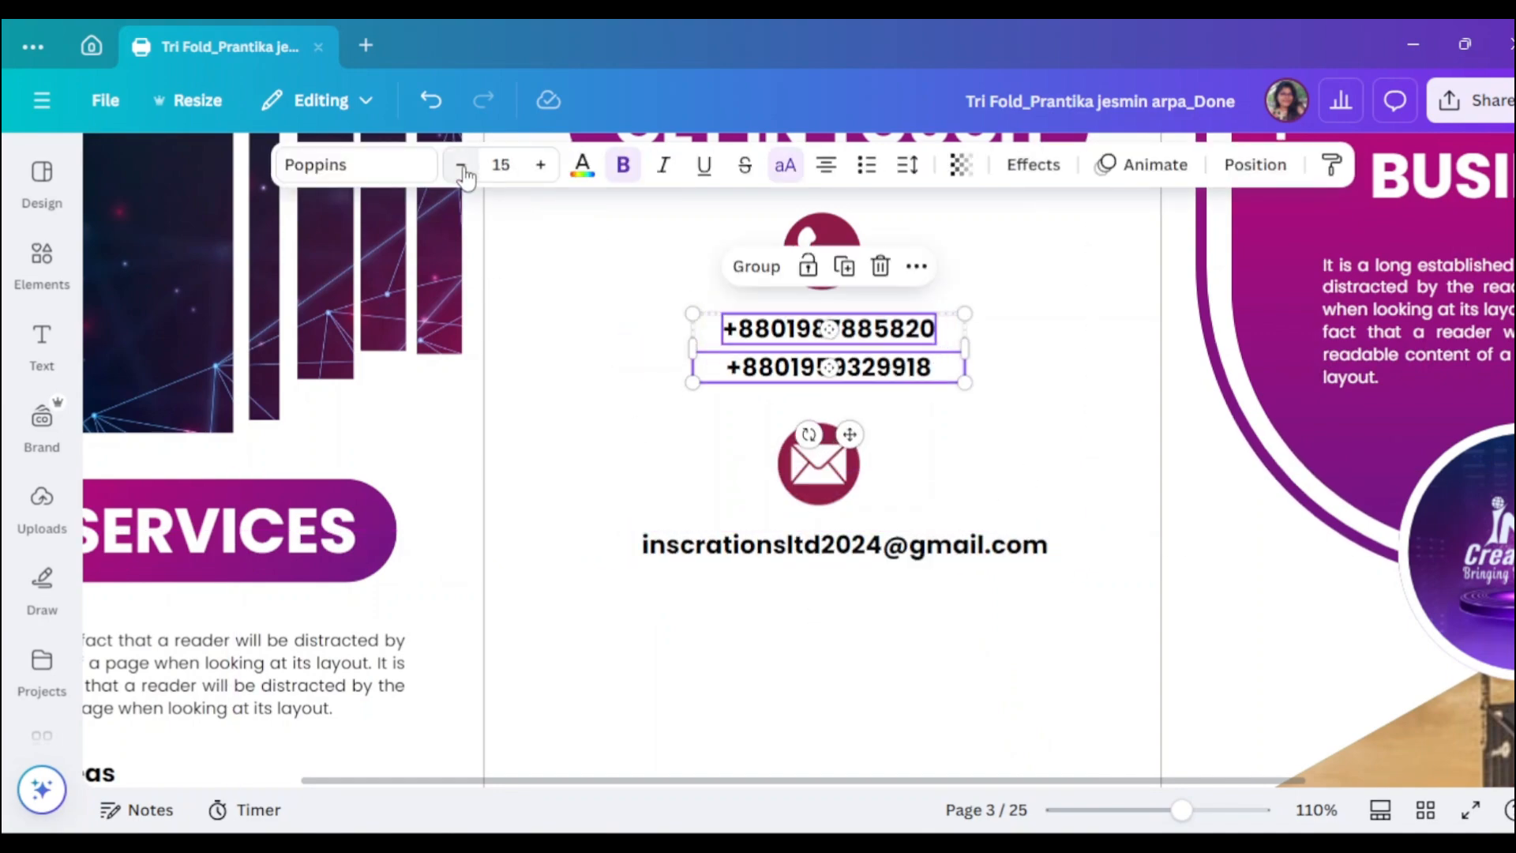
{"action": "left_click", "coordinate": [581, 409]}
{"action": "left_click", "coordinate": [881, 374]}
{"action": "left_click_drag", "start_coordinate": [964, 368], "coordinate": [918, 375]}
{"action": "mouse_move", "coordinate": [843, 376]}
{"action": "left_mouse_down"}
{"action": "mouse_move", "coordinate": [869, 368]}
{"action": "mouse_move", "coordinate": [872, 383]}
{"action": "left_mouse_up"}
{"action": "left_click", "coordinate": [1065, 474]}
{"action": "left_click", "coordinate": [908, 372]}
{"action": "key", "text": "Up"}
{"action": "key", "text": "Up"}
{"action": "key", "text": "Up"}
{"action": "key", "text": "Up"}
{"action": "key", "text": "Up"}
{"action": "left_click", "coordinate": [1003, 545]}
{"action": "key", "text": "Up"}
{"action": "key", "text": "Up"}
{"action": "key", "text": "Up"}
{"action": "key", "text": "Up"}
{"action": "key", "text": "Up"}
{"action": "key", "text": "Up"}
{"action": "key", "text": "Left"}
{"action": "key", "text": "Left"}
{"action": "key", "text": "Left"}
- Move the city photo higher on the page and reopen the element search
{"action": "left_click_drag", "start_coordinate": [1030, 502], "coordinate": [1032, 232]}
{"action": "left_click", "coordinate": [42, 265]}
{"action": "left_click_drag", "start_coordinate": [228, 174], "coordinate": [107, 172]}
- Add a location pin from a 'location' search, shrink it, colour it maroon and place it below the e-mail
{"action": "type", "text": "location"}
{"action": "key", "text": "Return"}
{"action": "scroll", "coordinate": [158, 513], "scroll_direction": "down", "scroll_amount": 3}
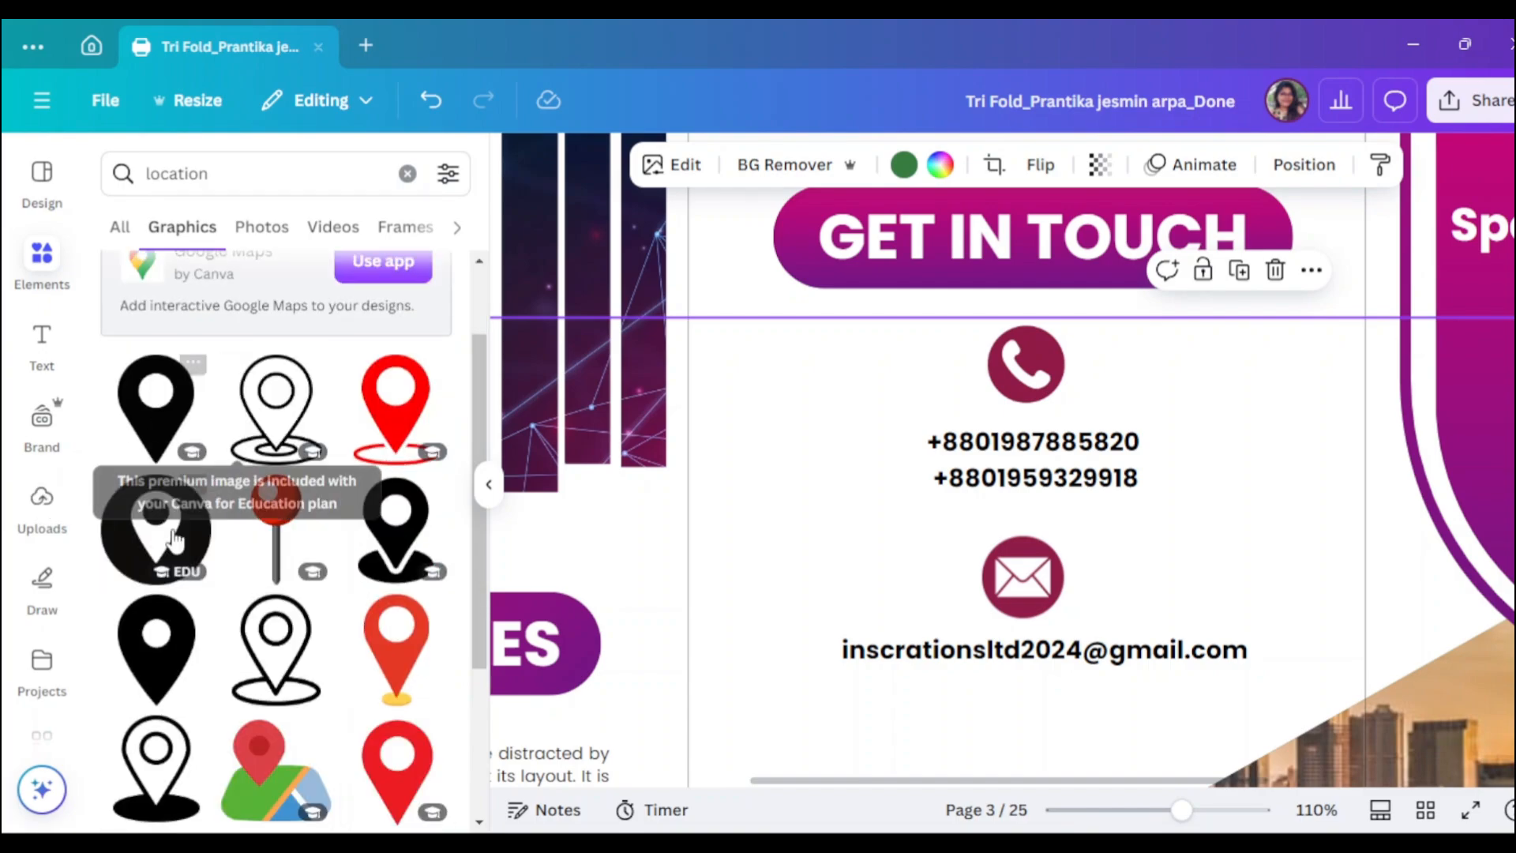
{"action": "scroll", "coordinate": [183, 556], "scroll_direction": "down", "scroll_amount": 3}
{"action": "scroll", "coordinate": [237, 537], "scroll_direction": "up", "scroll_amount": 5}
{"action": "left_click", "coordinate": [156, 543]}
{"action": "left_click", "coordinate": [489, 484]}
{"action": "scroll", "coordinate": [948, 552], "scroll_direction": "down", "scroll_amount": 4}
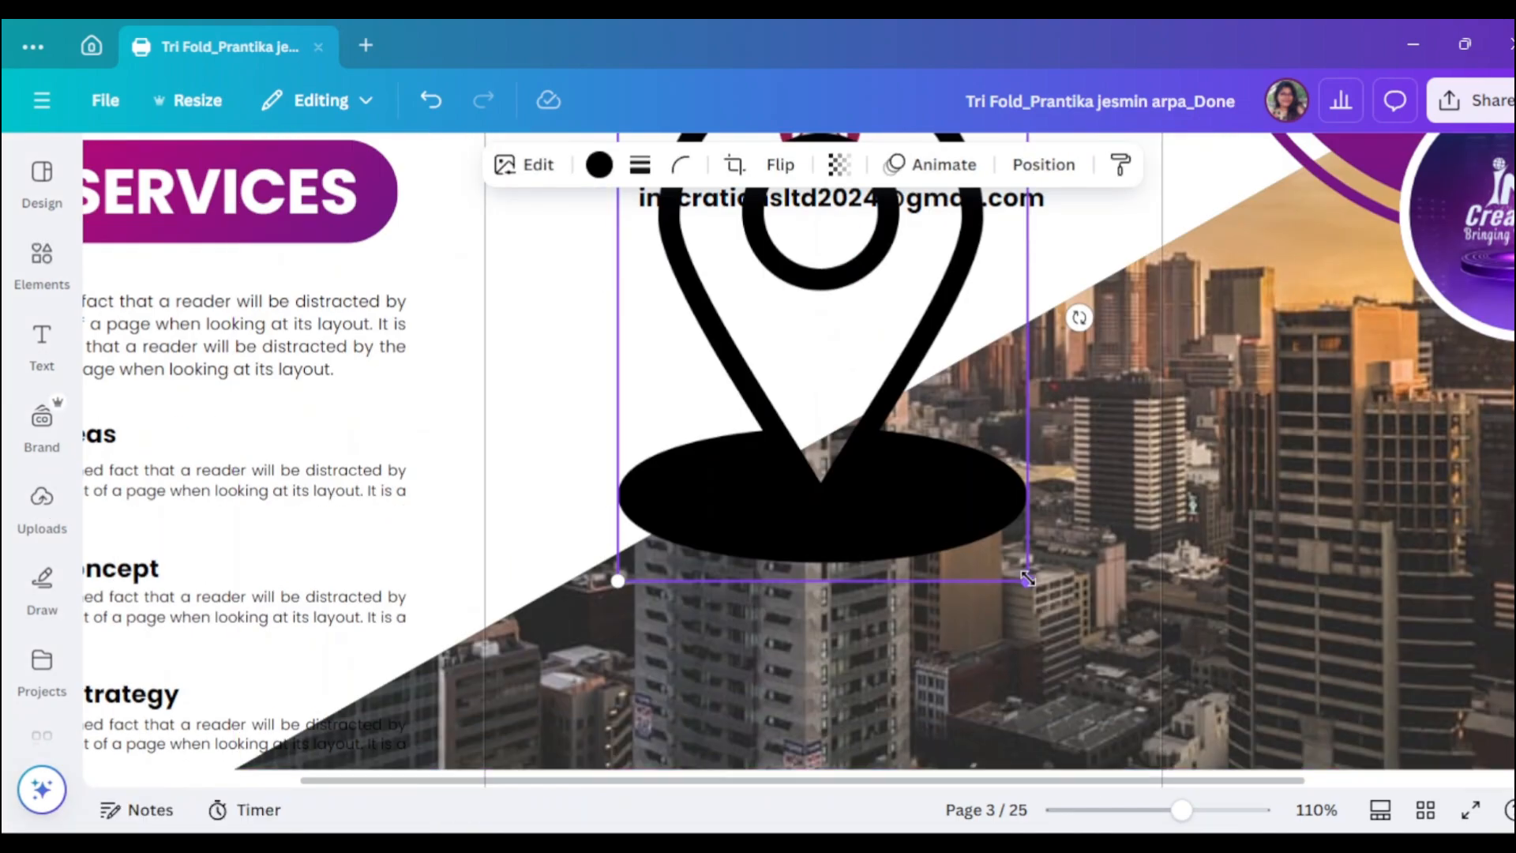
{"action": "scroll", "coordinate": [948, 474], "scroll_direction": "up", "scroll_amount": 4}
{"action": "left_click_drag", "start_coordinate": [1025, 575], "coordinate": [898, 395]}
{"action": "left_click", "coordinate": [599, 164]}
{"action": "left_click", "coordinate": [246, 569]}
{"action": "left_click", "coordinate": [436, 228]}
{"action": "scroll", "coordinate": [948, 569], "scroll_direction": "down", "scroll_amount": 1}
{"action": "left_click_drag", "start_coordinate": [828, 473], "coordinate": [832, 454]}
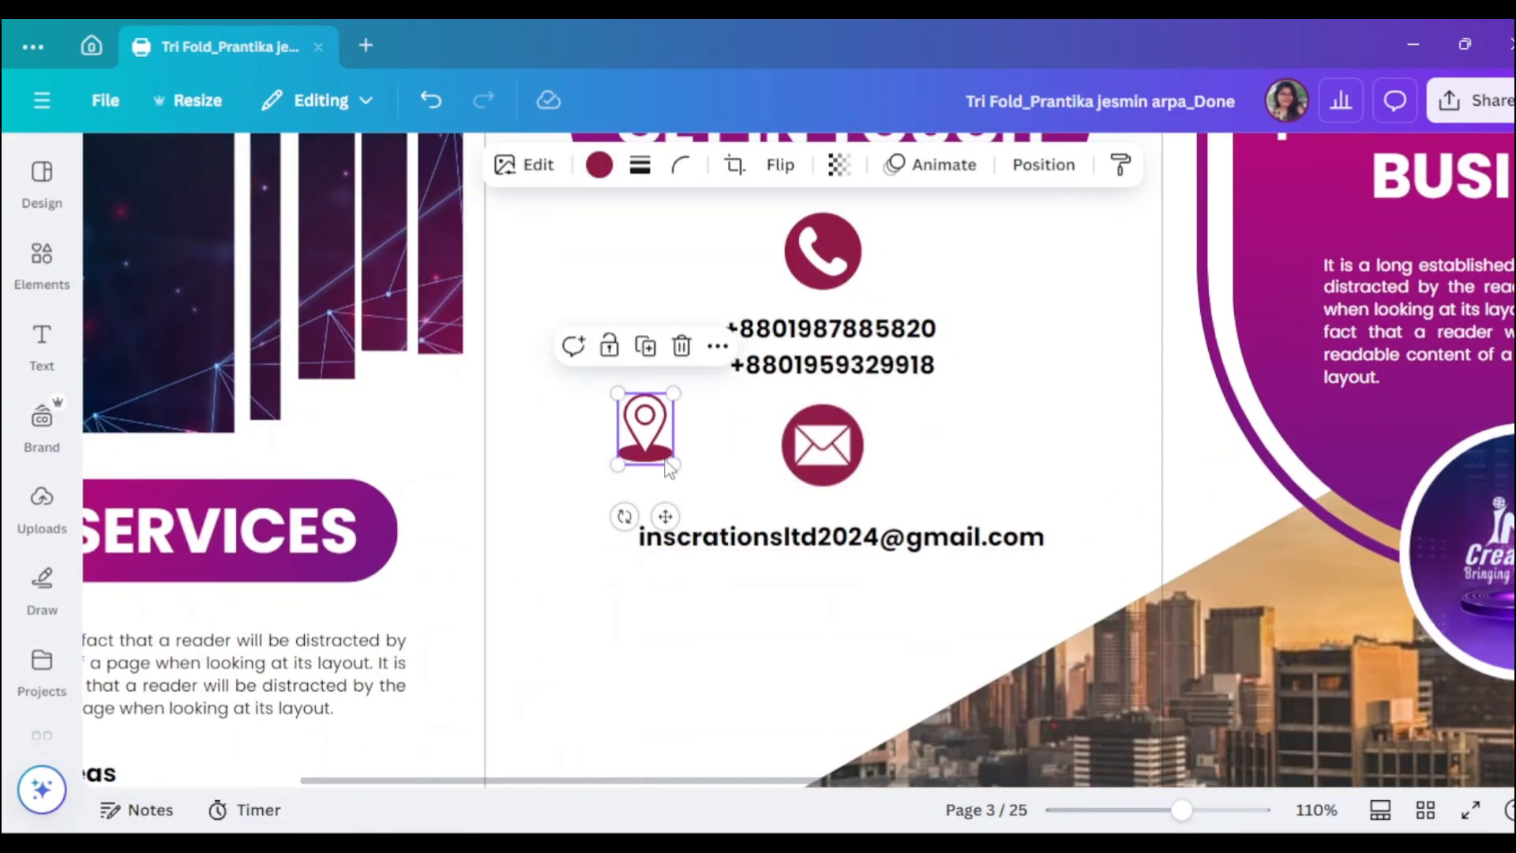
- Line up the envelope and e-mail text, then centre the contact items on each other
{"action": "left_click_drag", "start_coordinate": [662, 454], "coordinate": [851, 632]}
{"action": "left_click_drag", "start_coordinate": [950, 550], "coordinate": [950, 539]}
{"action": "scroll", "coordinate": [950, 538], "scroll_direction": "up", "scroll_amount": 1}
{"action": "left_click", "coordinate": [822, 371]}
{"action": "left_click", "coordinate": [823, 444], "text": "shift"}
{"action": "left_click", "coordinate": [825, 552], "text": "shift"}
{"action": "left_click", "coordinate": [841, 638], "text": "shift"}
{"action": "left_click", "coordinate": [834, 718], "text": "shift"}
{"action": "left_click", "coordinate": [1303, 164]}
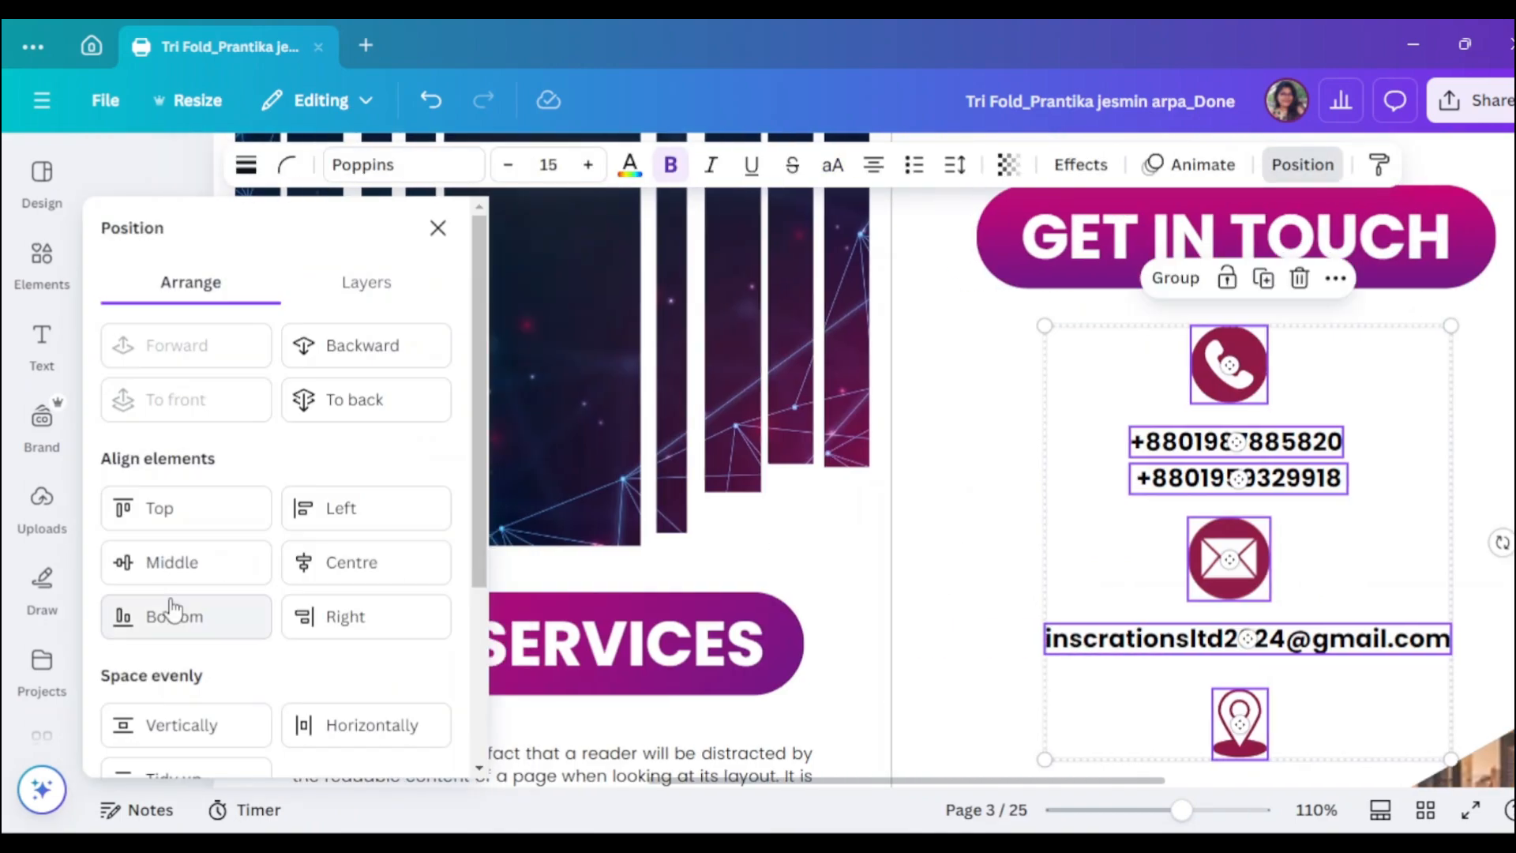
{"action": "left_click", "coordinate": [351, 561]}
{"action": "scroll", "coordinate": [1057, 536], "scroll_direction": "down", "scroll_amount": 3}
{"action": "left_click_drag", "start_coordinate": [1047, 528], "coordinate": [1005, 486]}
{"action": "scroll", "coordinate": [1027, 481], "scroll_direction": "up", "scroll_amount": 3}
{"action": "left_click", "coordinate": [1065, 469]}
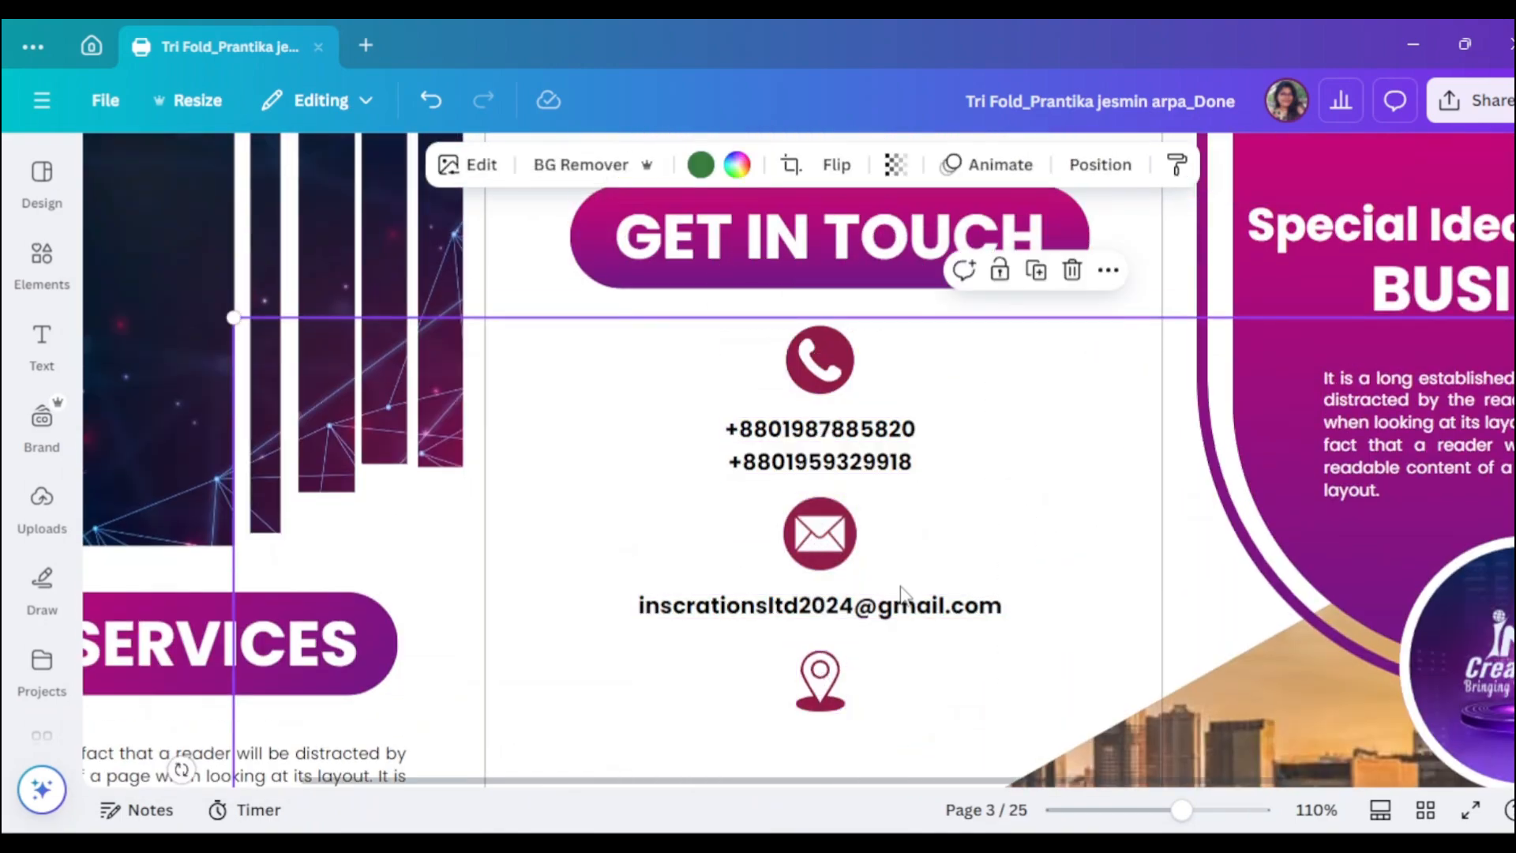
- Shrink the phone icon and move both phone numbers up beneath it
{"action": "left_click", "coordinate": [851, 372]}
{"action": "left_click_drag", "start_coordinate": [853, 392], "coordinate": [842, 355]}
{"action": "left_click", "coordinate": [952, 349]}
{"action": "left_click", "coordinate": [838, 361]}
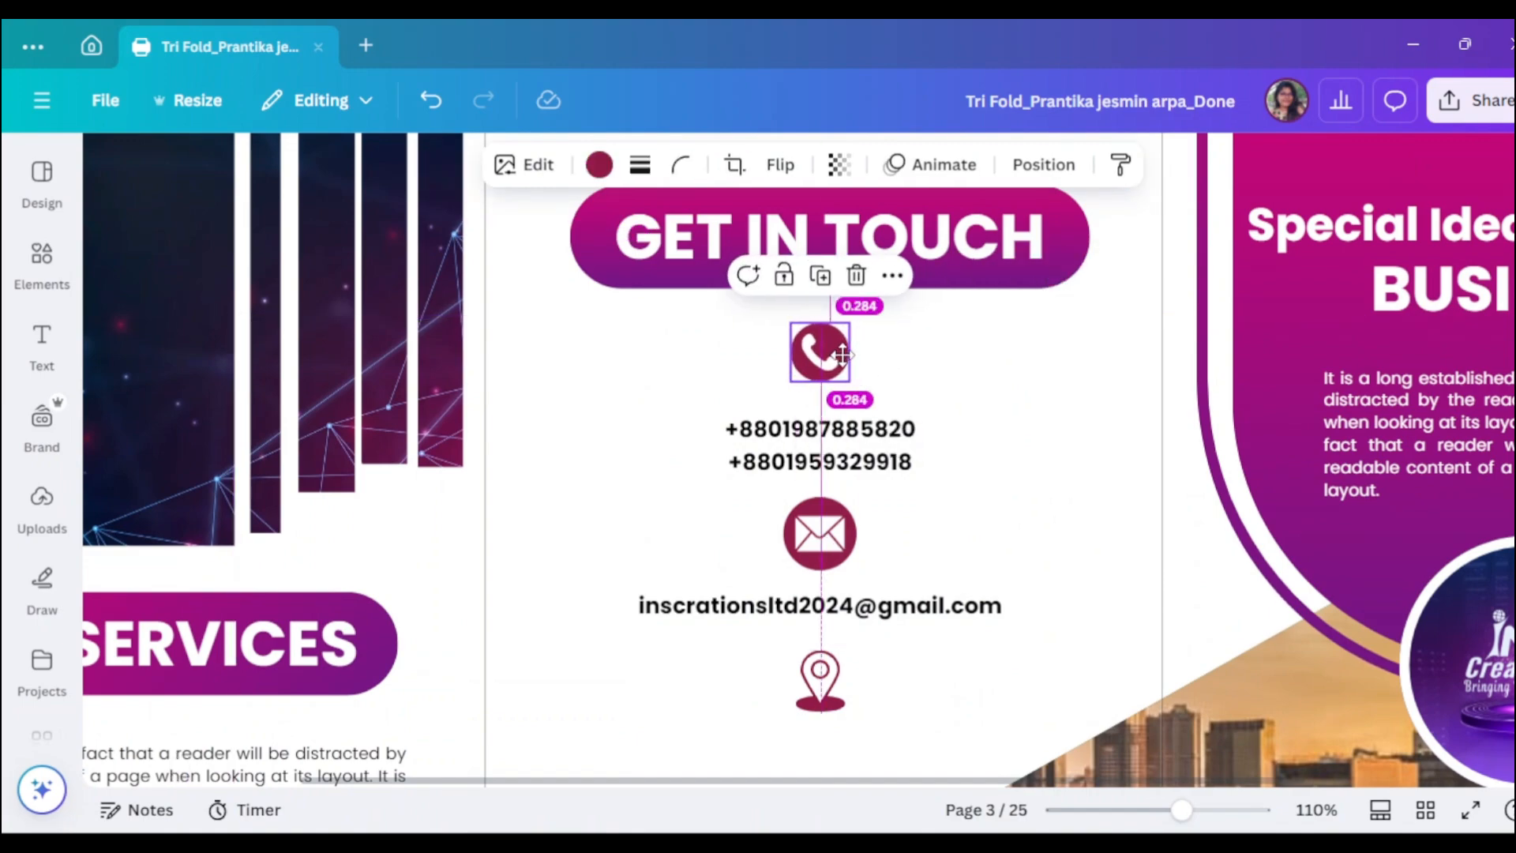
{"action": "left_click", "coordinate": [885, 440]}
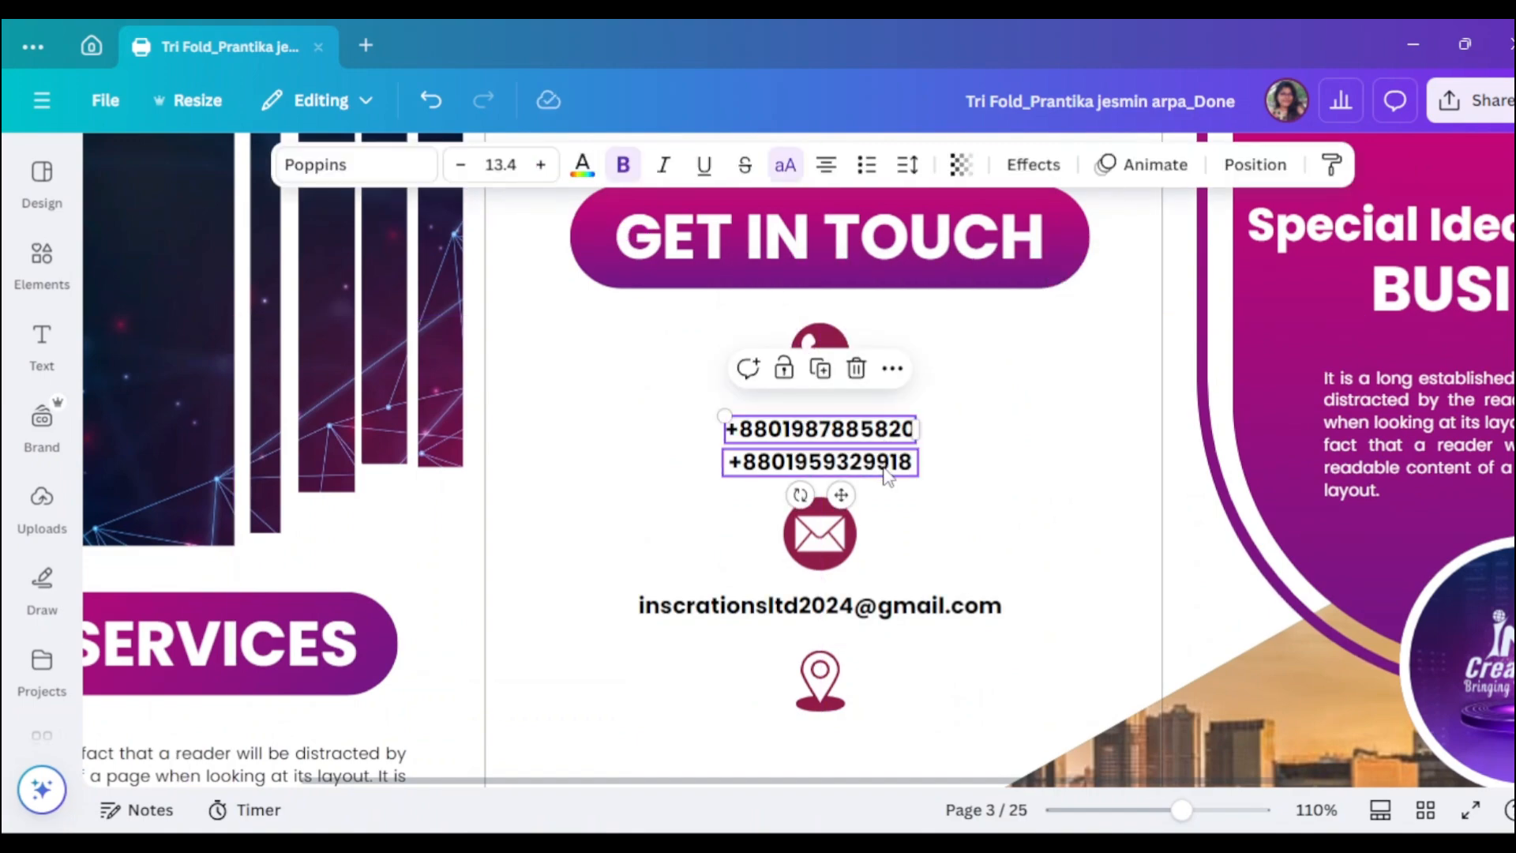
{"action": "left_click_drag", "start_coordinate": [877, 447], "coordinate": [888, 432]}
- Shrink the envelope icon, tighten the e-mail line and pin onto the centre, and copy the e-mail line below the pin
{"action": "left_click", "coordinate": [826, 560]}
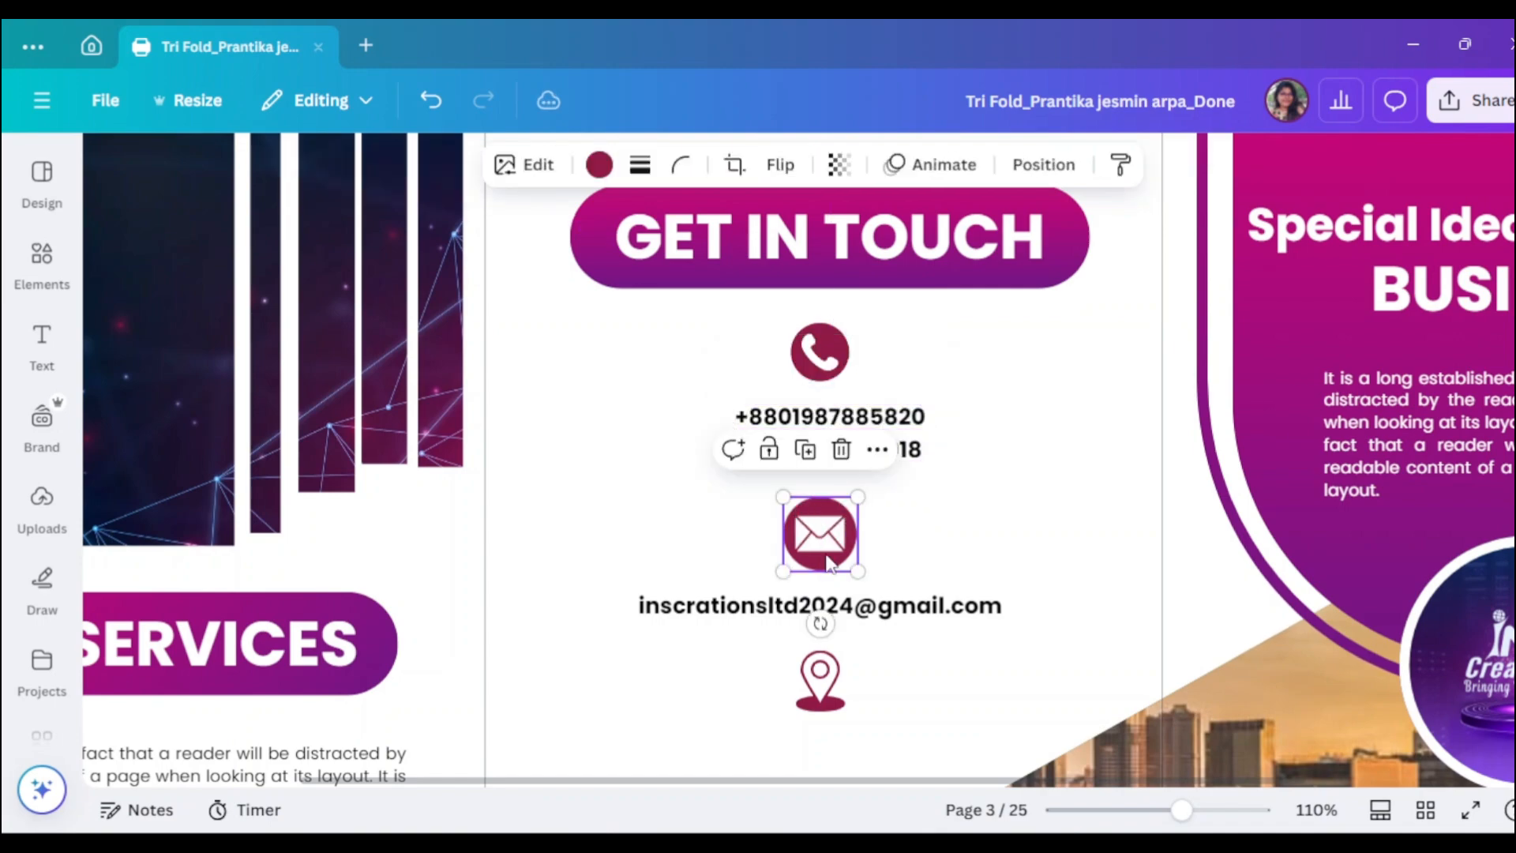
{"action": "left_click_drag", "start_coordinate": [853, 567], "coordinate": [823, 522]}
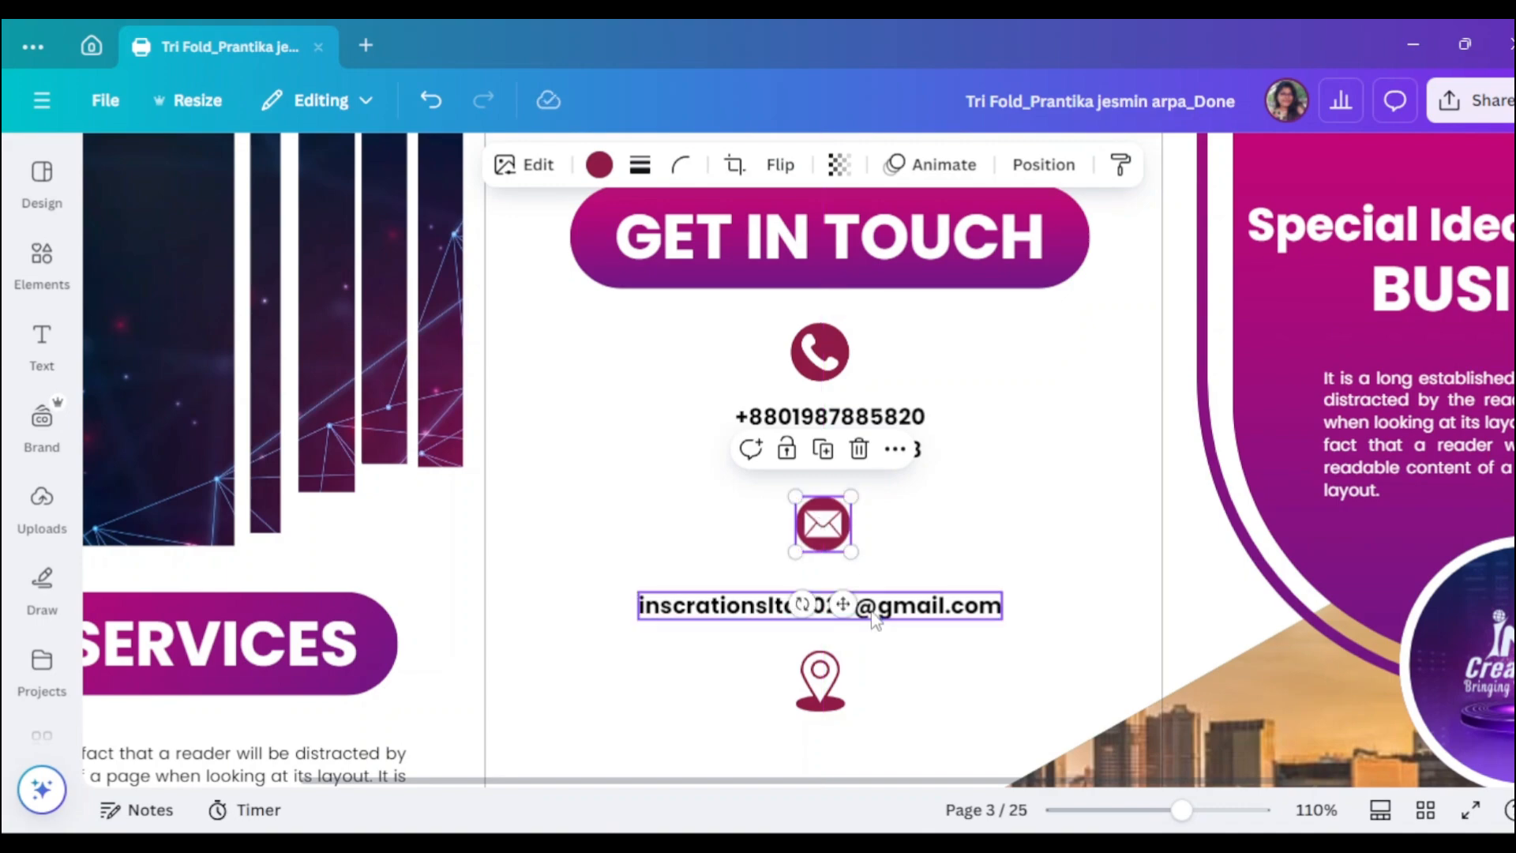
{"action": "left_click_drag", "start_coordinate": [874, 619], "coordinate": [895, 594]}
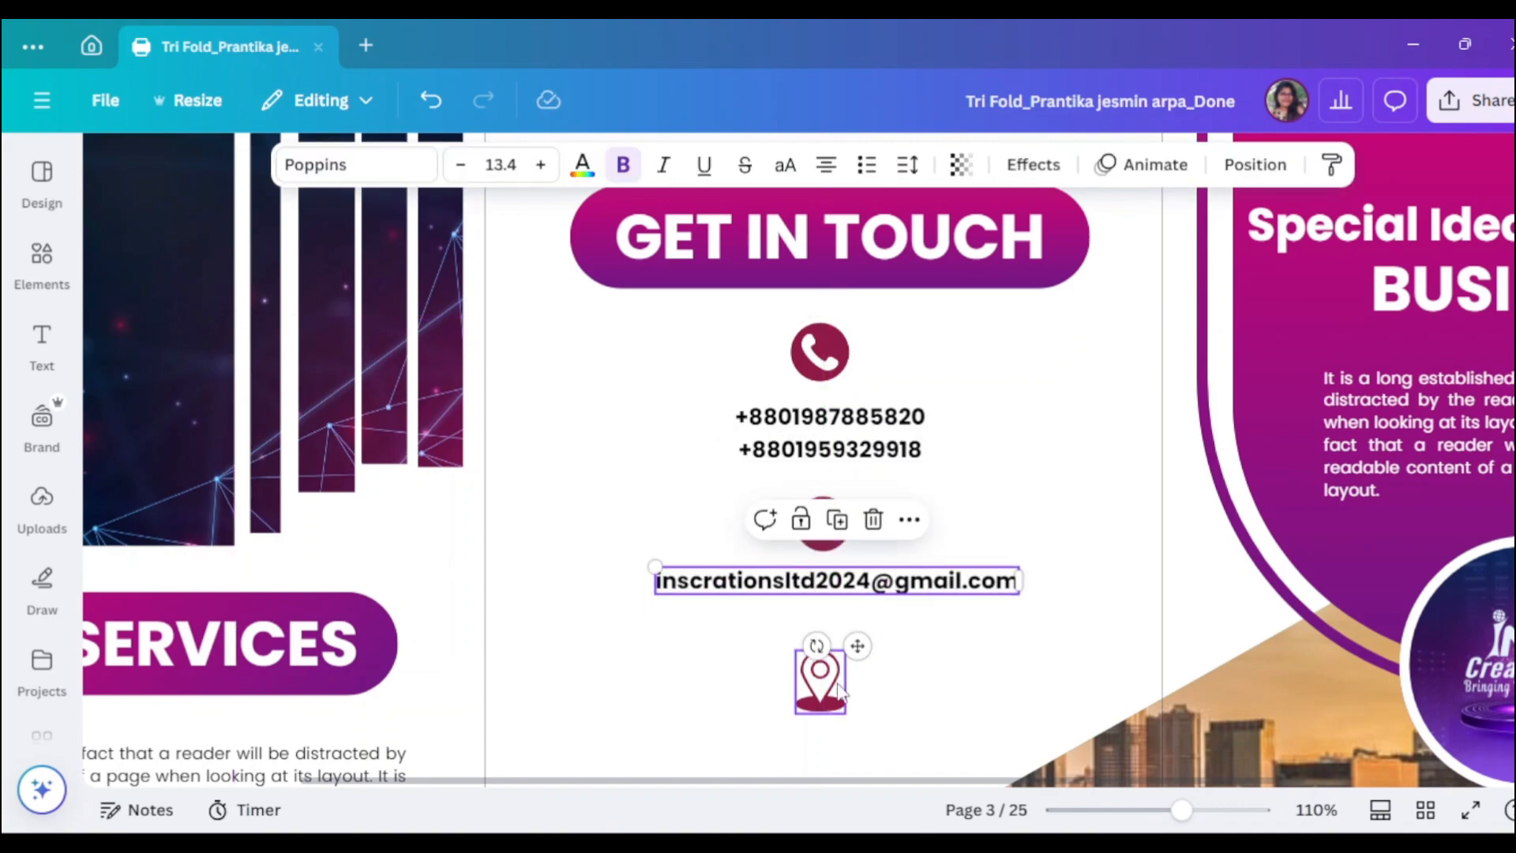
{"action": "left_click_drag", "start_coordinate": [838, 688], "coordinate": [839, 671]}
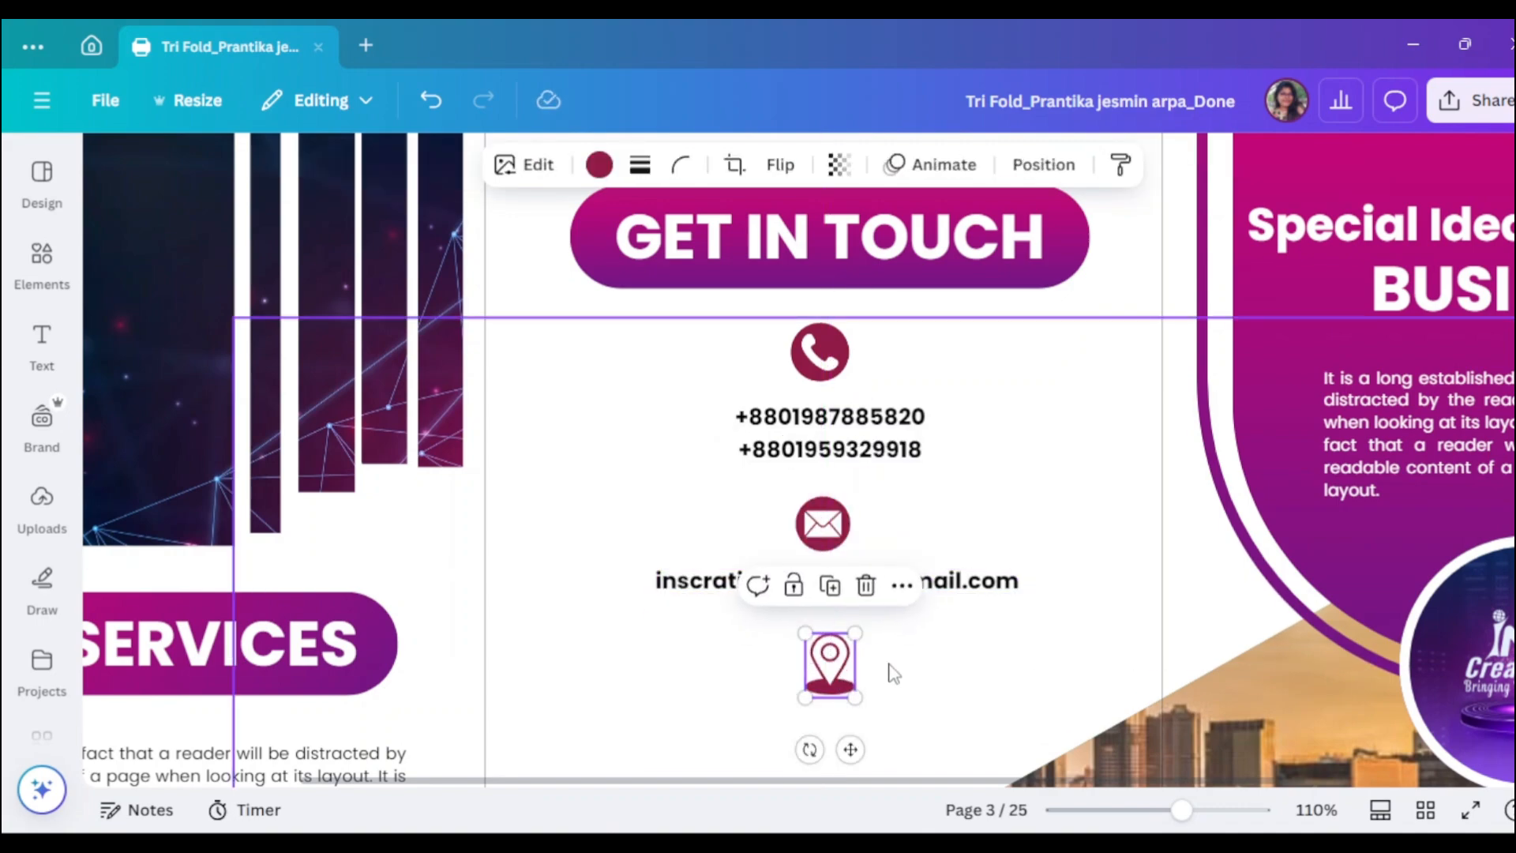
{"action": "scroll", "coordinate": [907, 576], "scroll_direction": "down", "scroll_amount": 2}
{"action": "left_click_drag", "start_coordinate": [948, 478], "coordinate": [971, 618]}
- Replace the copied line's text with the company's postal address
{"action": "double_click", "coordinate": [971, 620]}
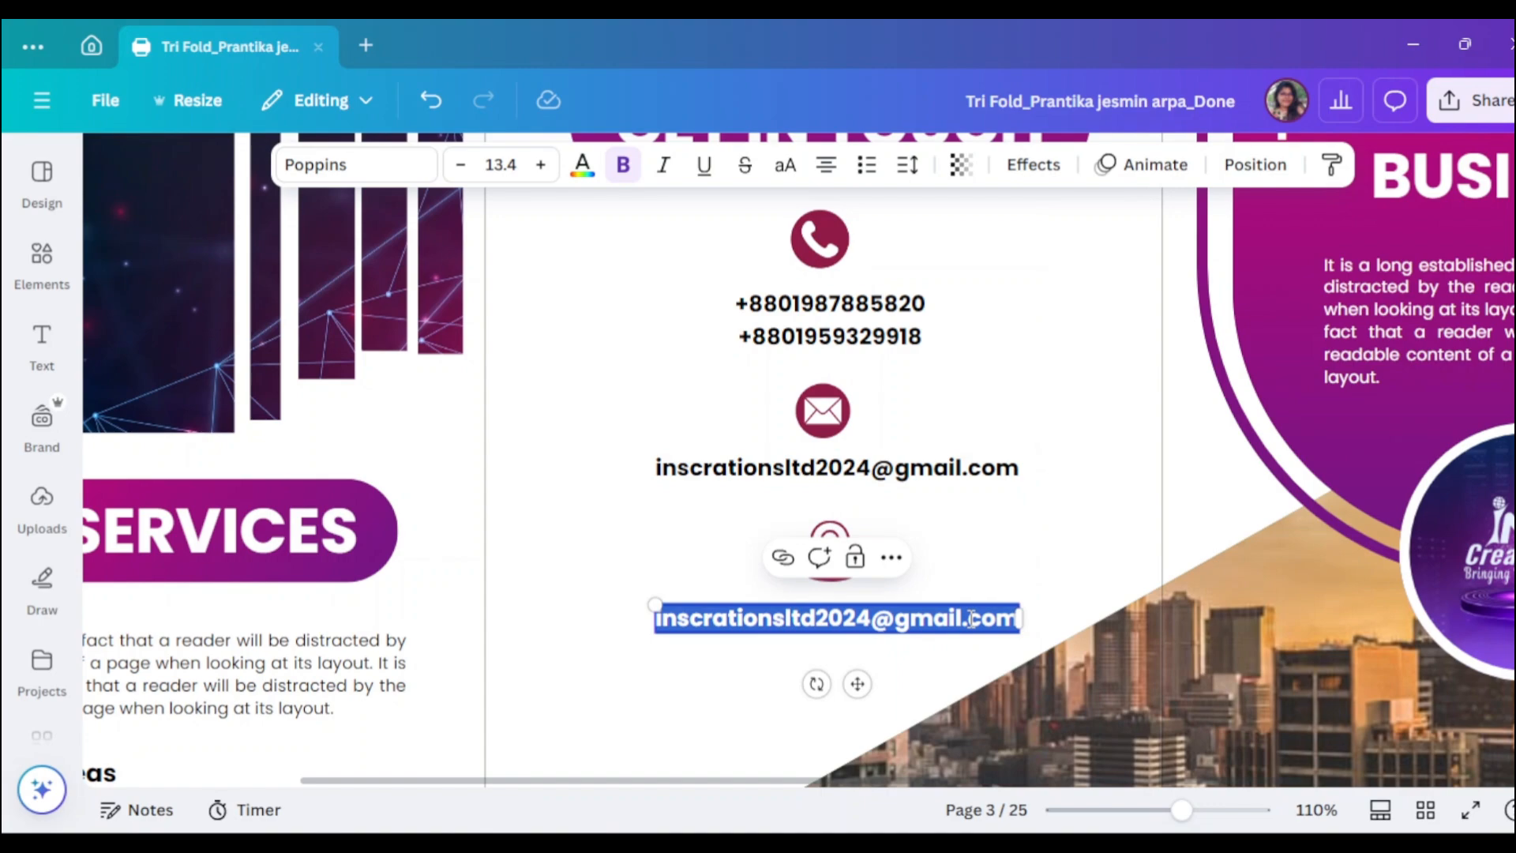
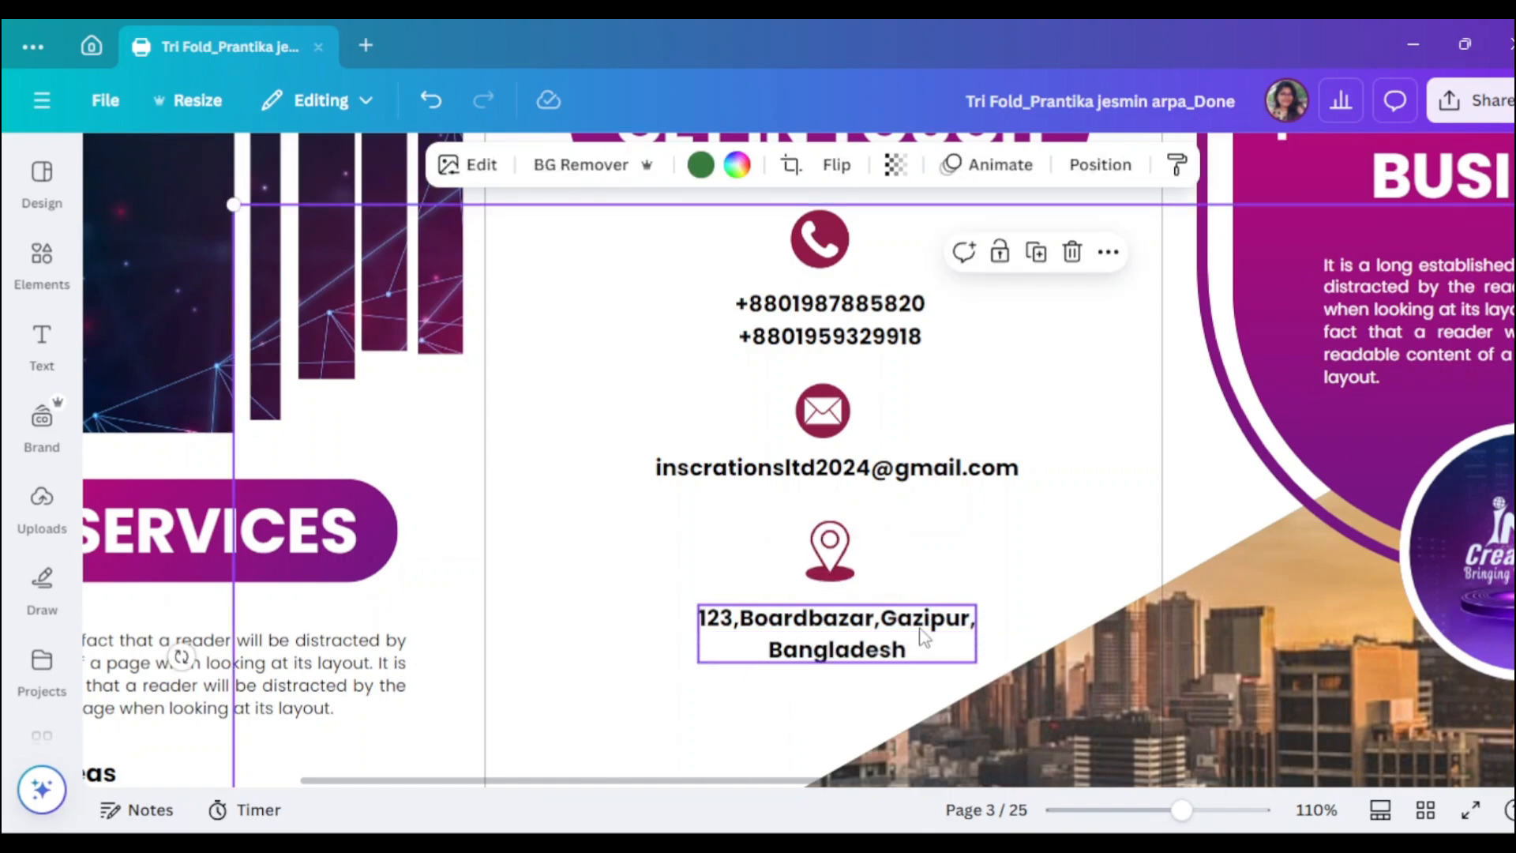
{"action": "scroll", "coordinate": [453, 452], "scroll_direction": "down", "scroll_amount": 2}
- Add a circle from a 'shape' search, shrink it to a tiny black dot and move it below the address
{"action": "left_click", "coordinate": [39, 298]}
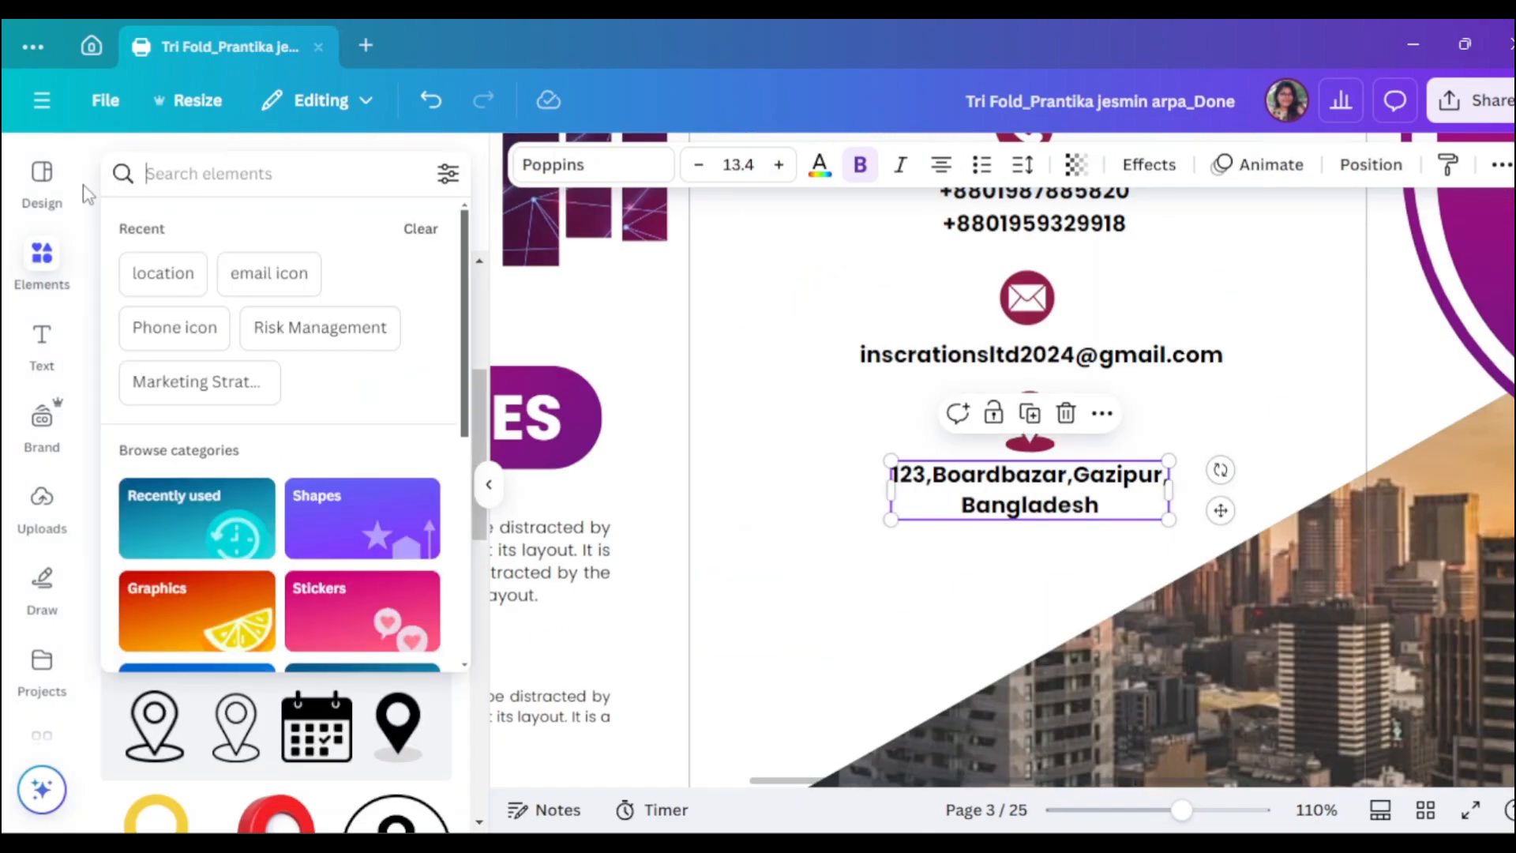
{"action": "type", "text": "shape"}
{"action": "key", "text": "Return"}
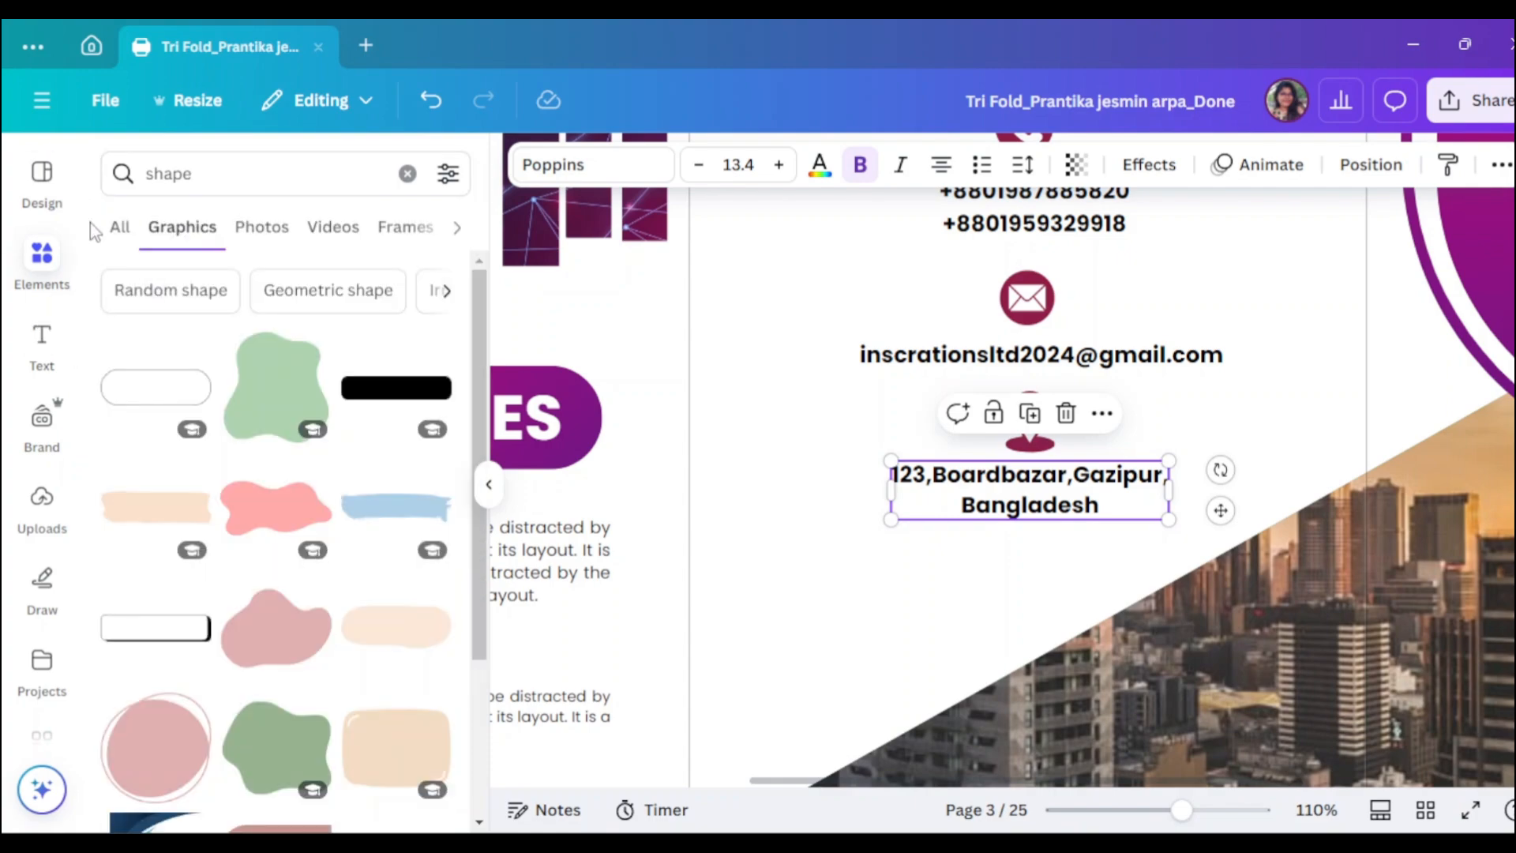
{"action": "left_click", "coordinate": [118, 227]}
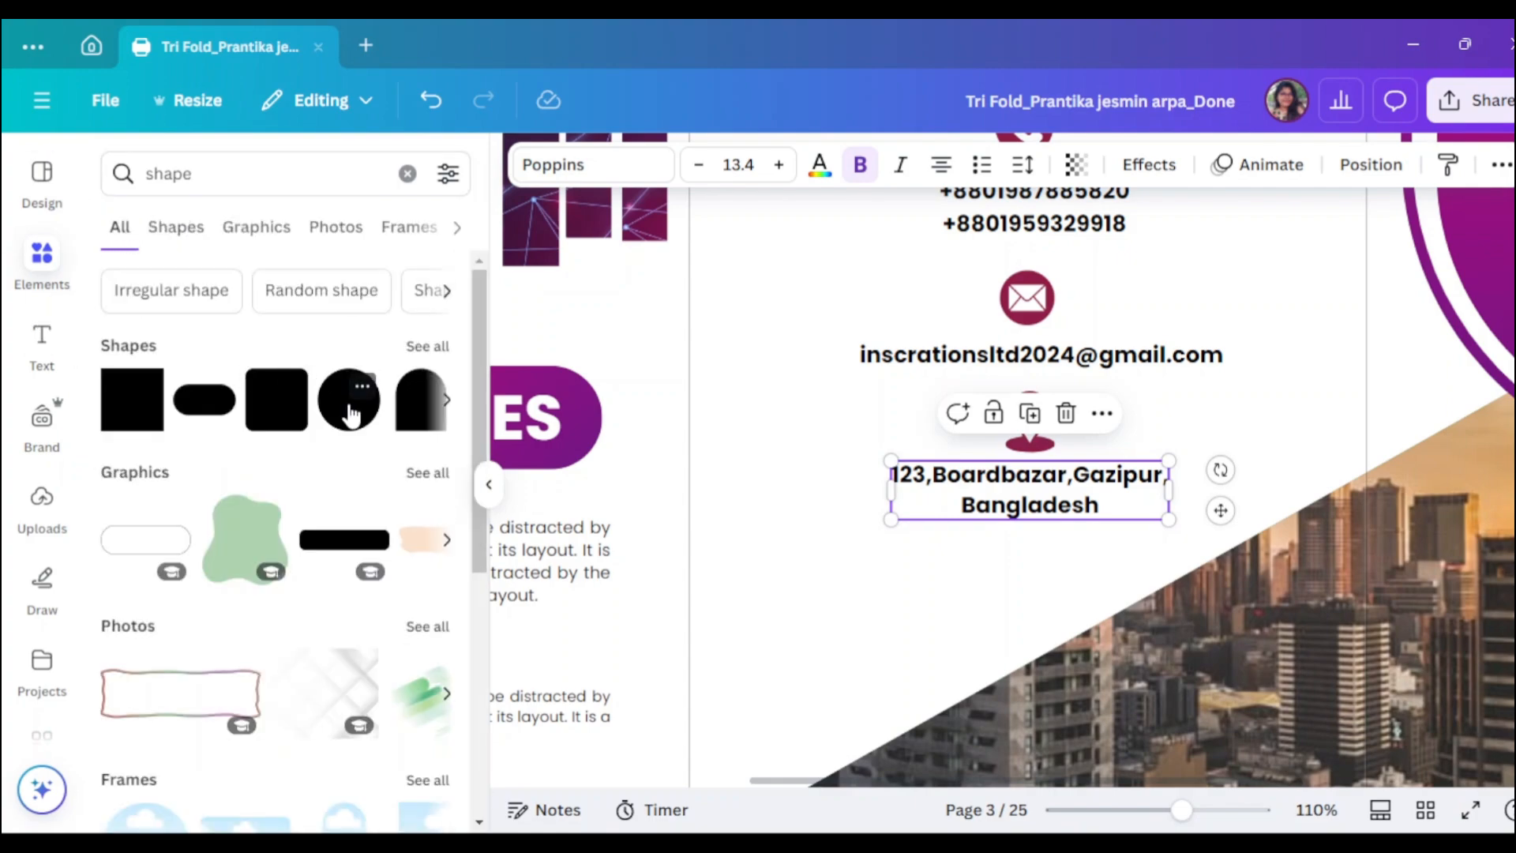
{"action": "left_click", "coordinate": [350, 413]}
{"action": "left_click", "coordinate": [489, 484]}
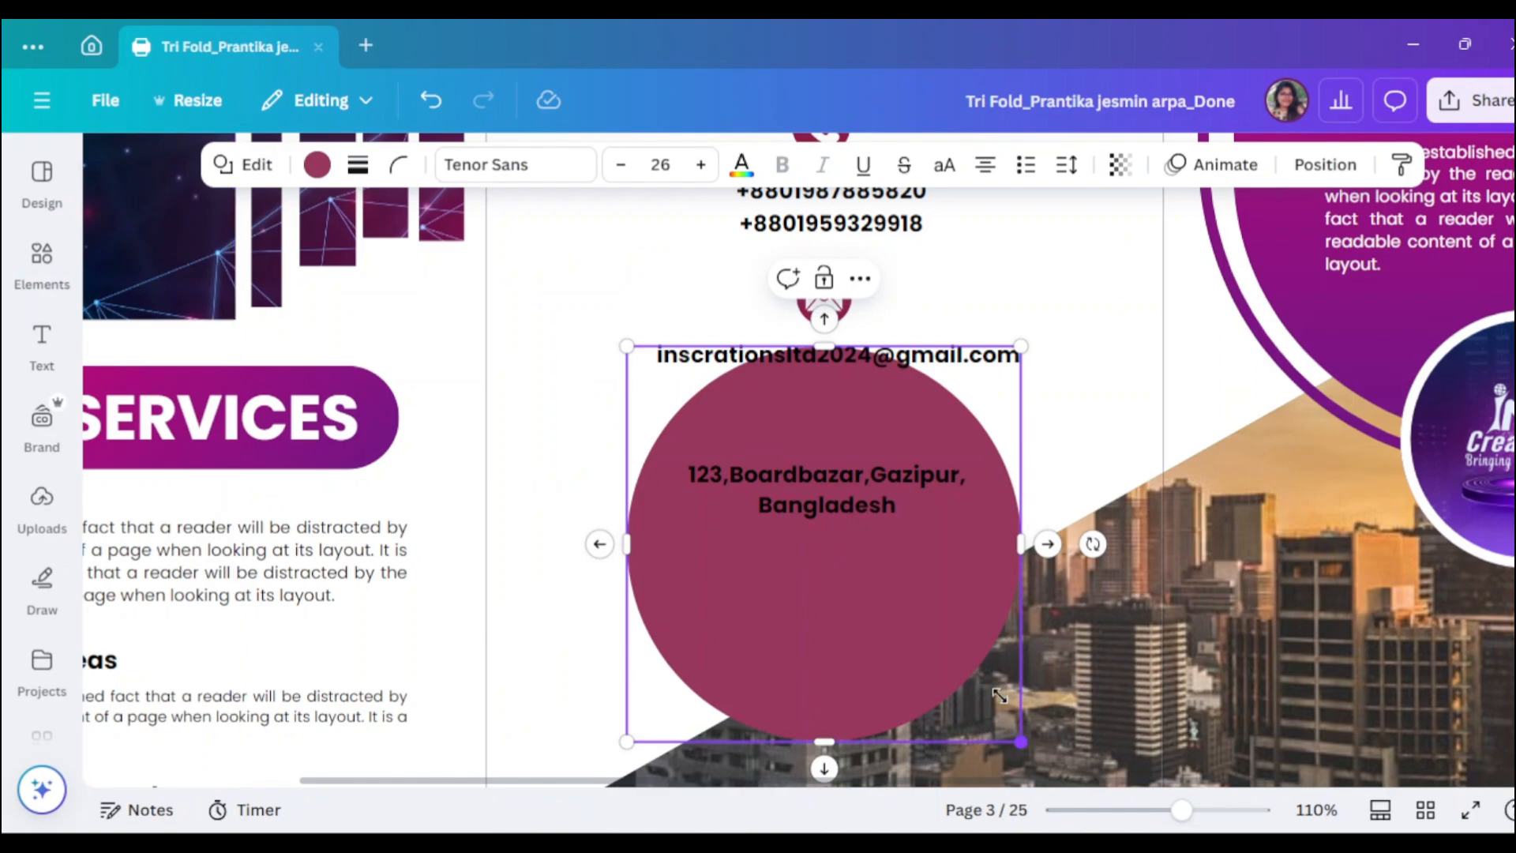
{"action": "left_click_drag", "start_coordinate": [998, 695], "coordinate": [678, 366]}
{"action": "left_click", "coordinate": [624, 165]}
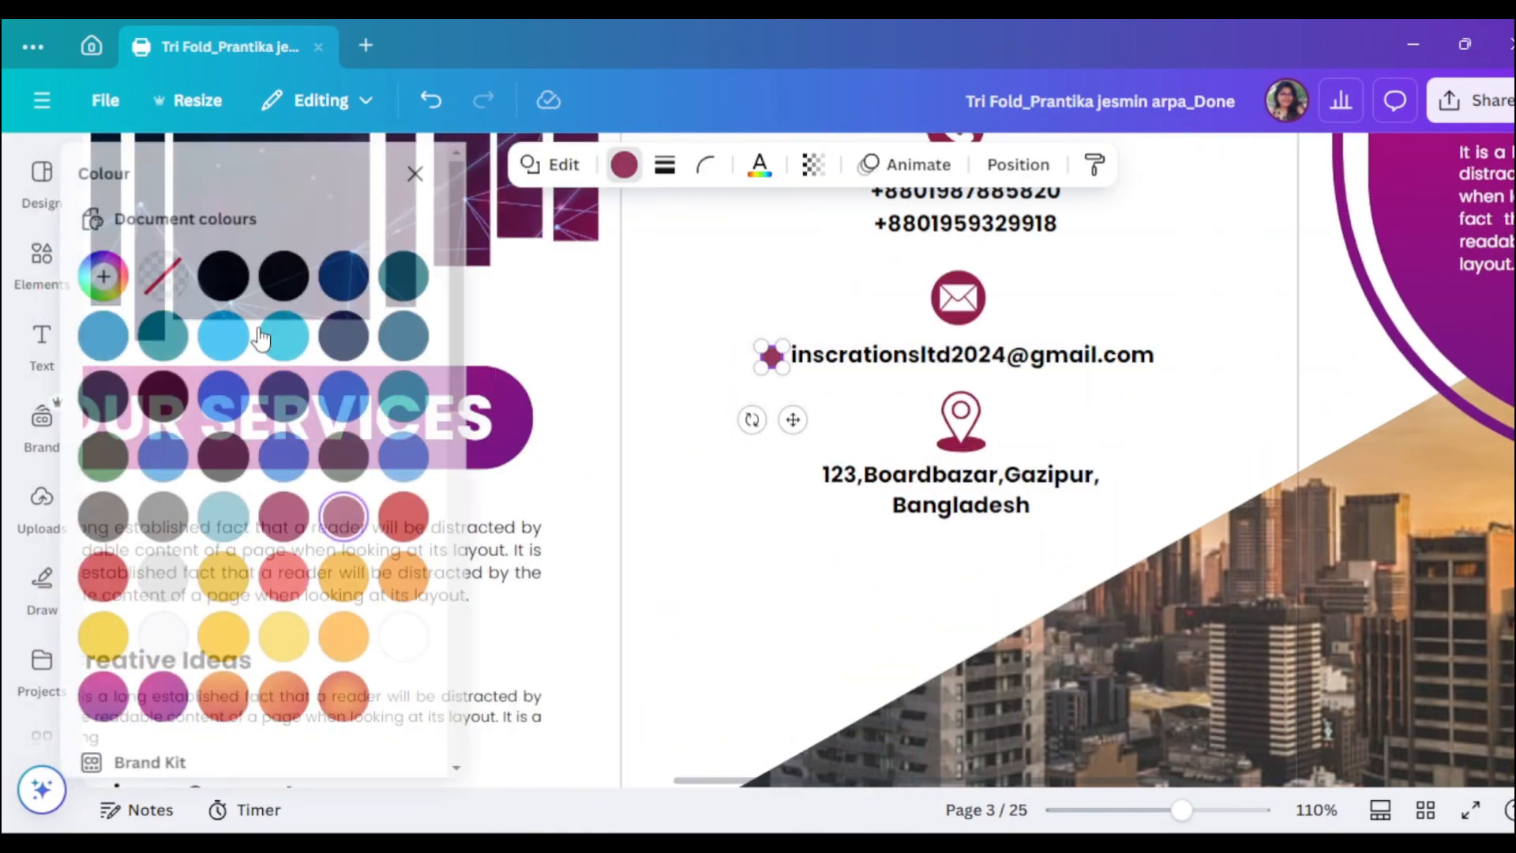
{"action": "left_click", "coordinate": [840, 375]}
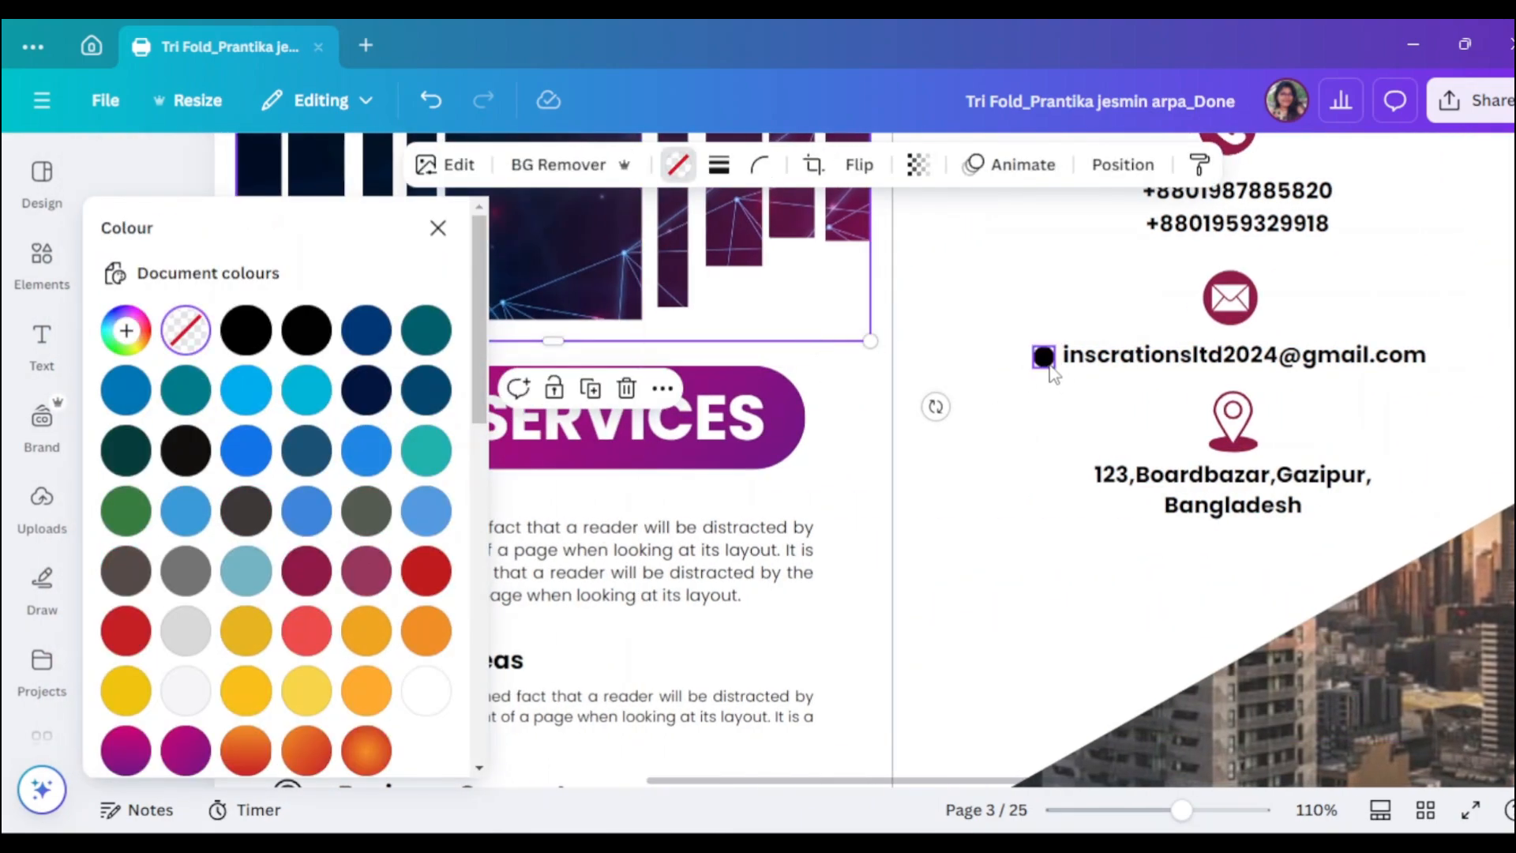
{"action": "left_click_drag", "start_coordinate": [1050, 368], "coordinate": [1112, 634]}
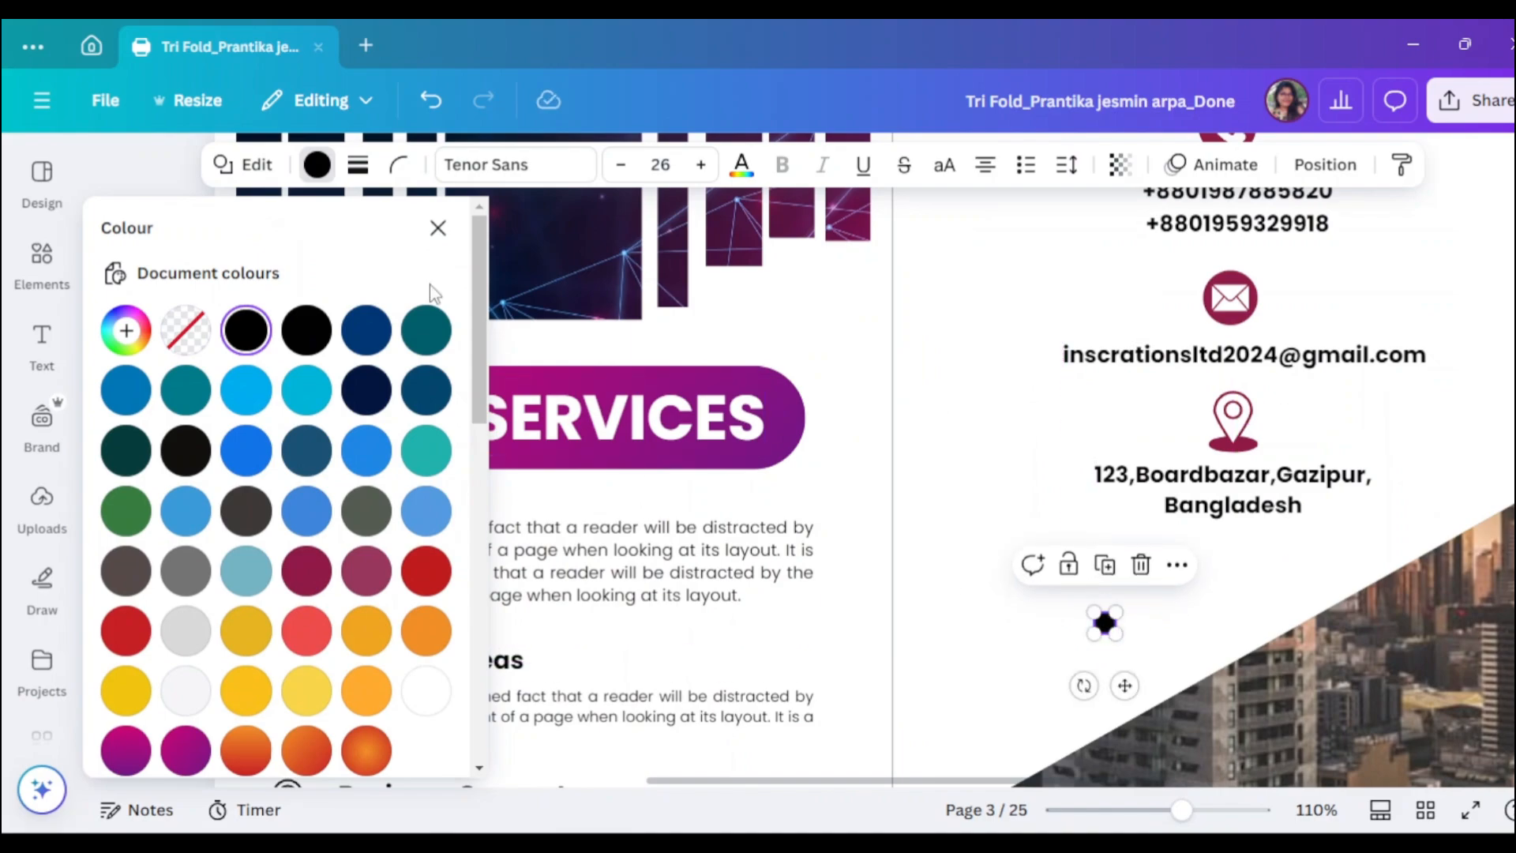
- Nudge the dot up closer to the address, zoom in, and copy it to its right to start the row
{"action": "left_click", "coordinate": [438, 228]}
{"action": "scroll", "coordinate": [1148, 609], "scroll_direction": "right", "scroll_amount": 4}
{"action": "scroll", "coordinate": [1148, 610], "scroll_direction": "down", "scroll_amount": 3}
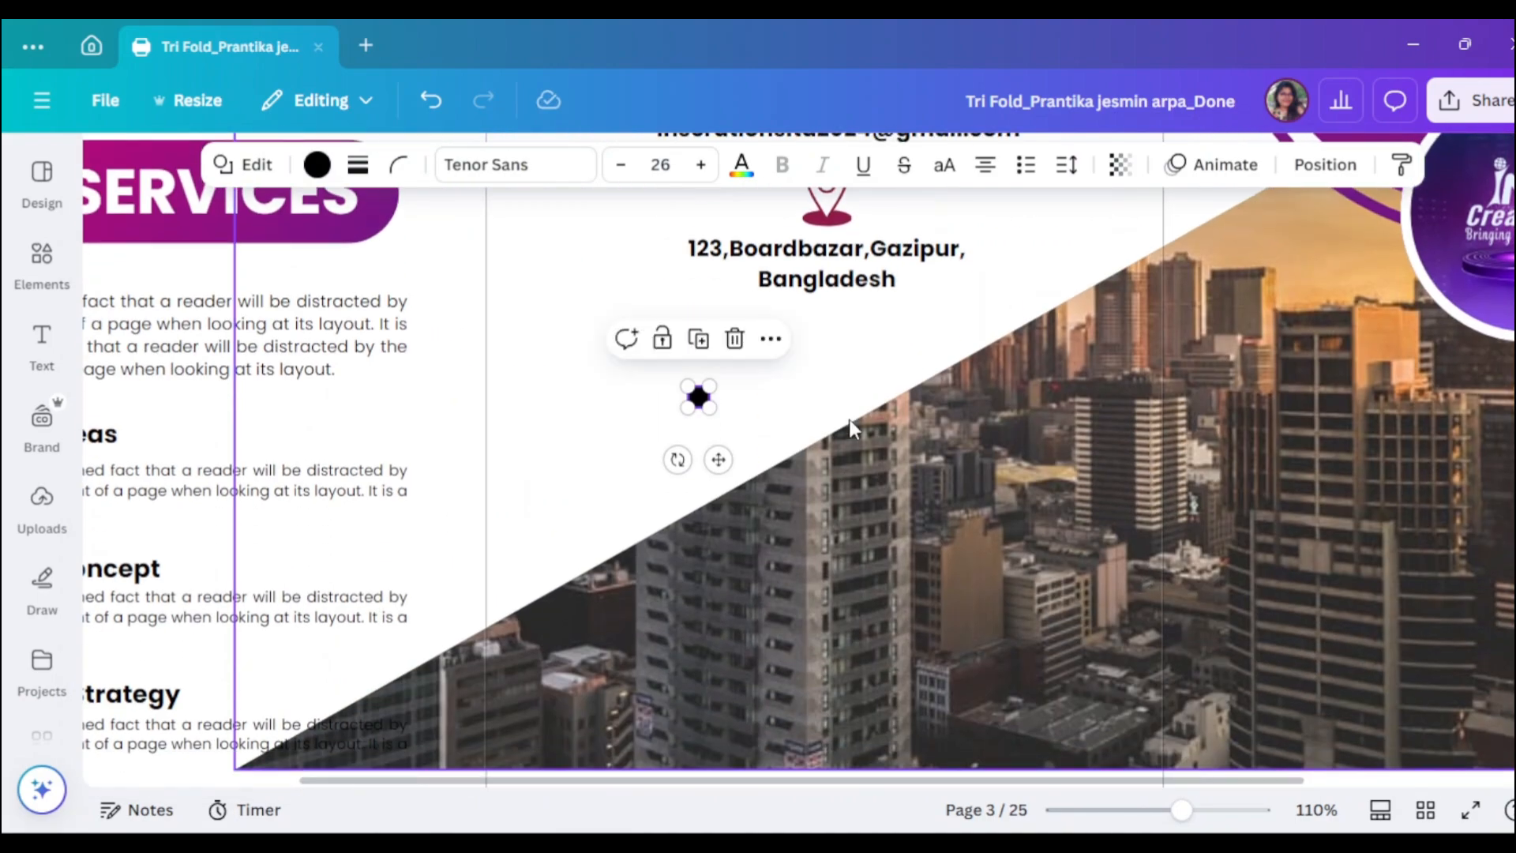
{"action": "left_click", "coordinate": [770, 338]}
{"action": "left_click", "coordinate": [863, 340]}
{"action": "left_click_drag", "start_coordinate": [707, 406], "coordinate": [706, 378]}
{"action": "left_click", "coordinate": [917, 388]}
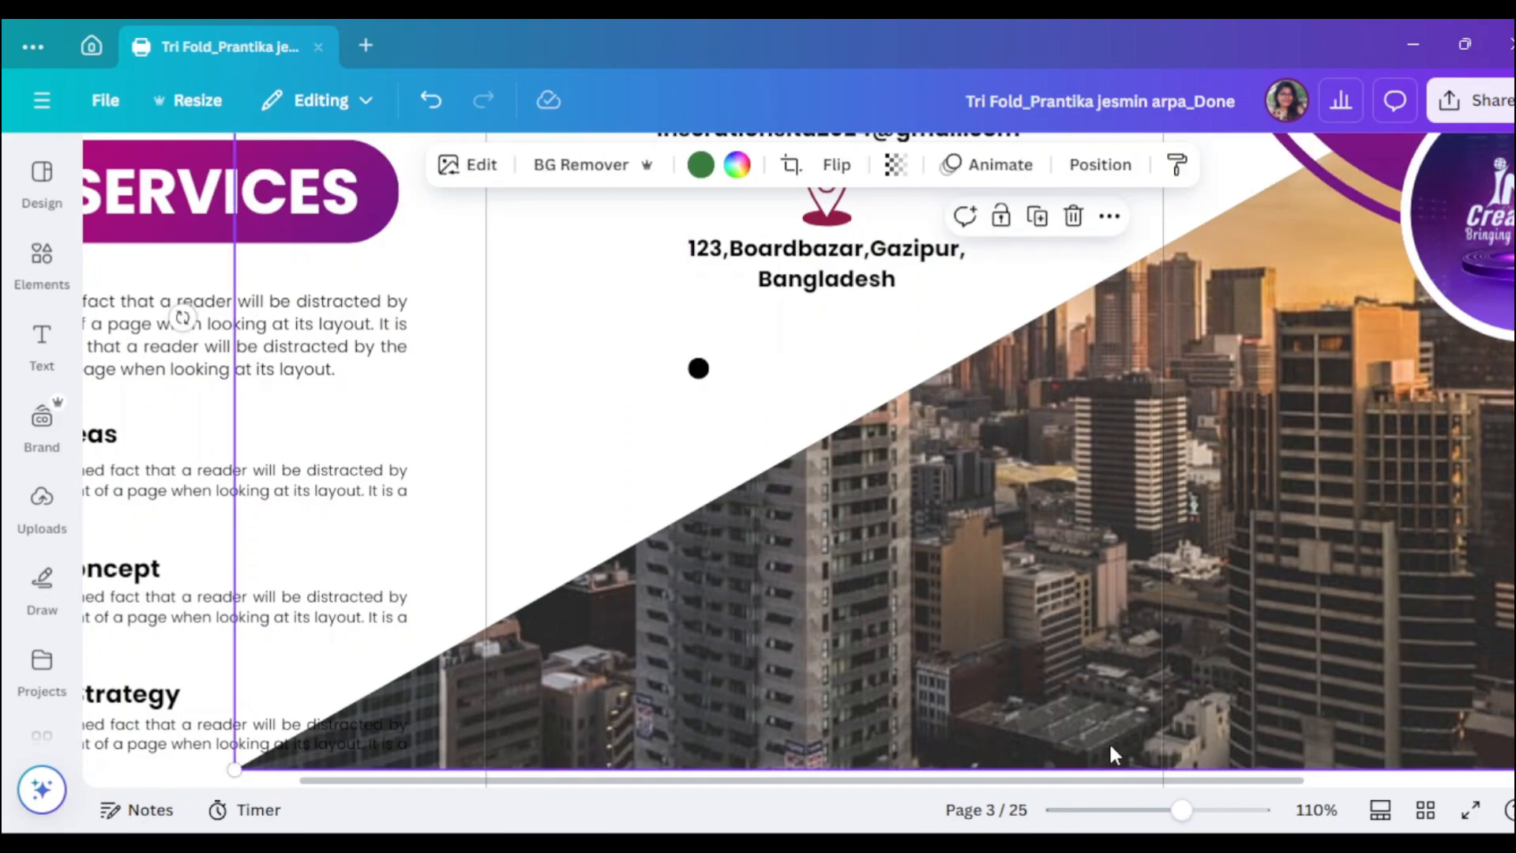
{"action": "left_click", "coordinate": [1212, 811]}
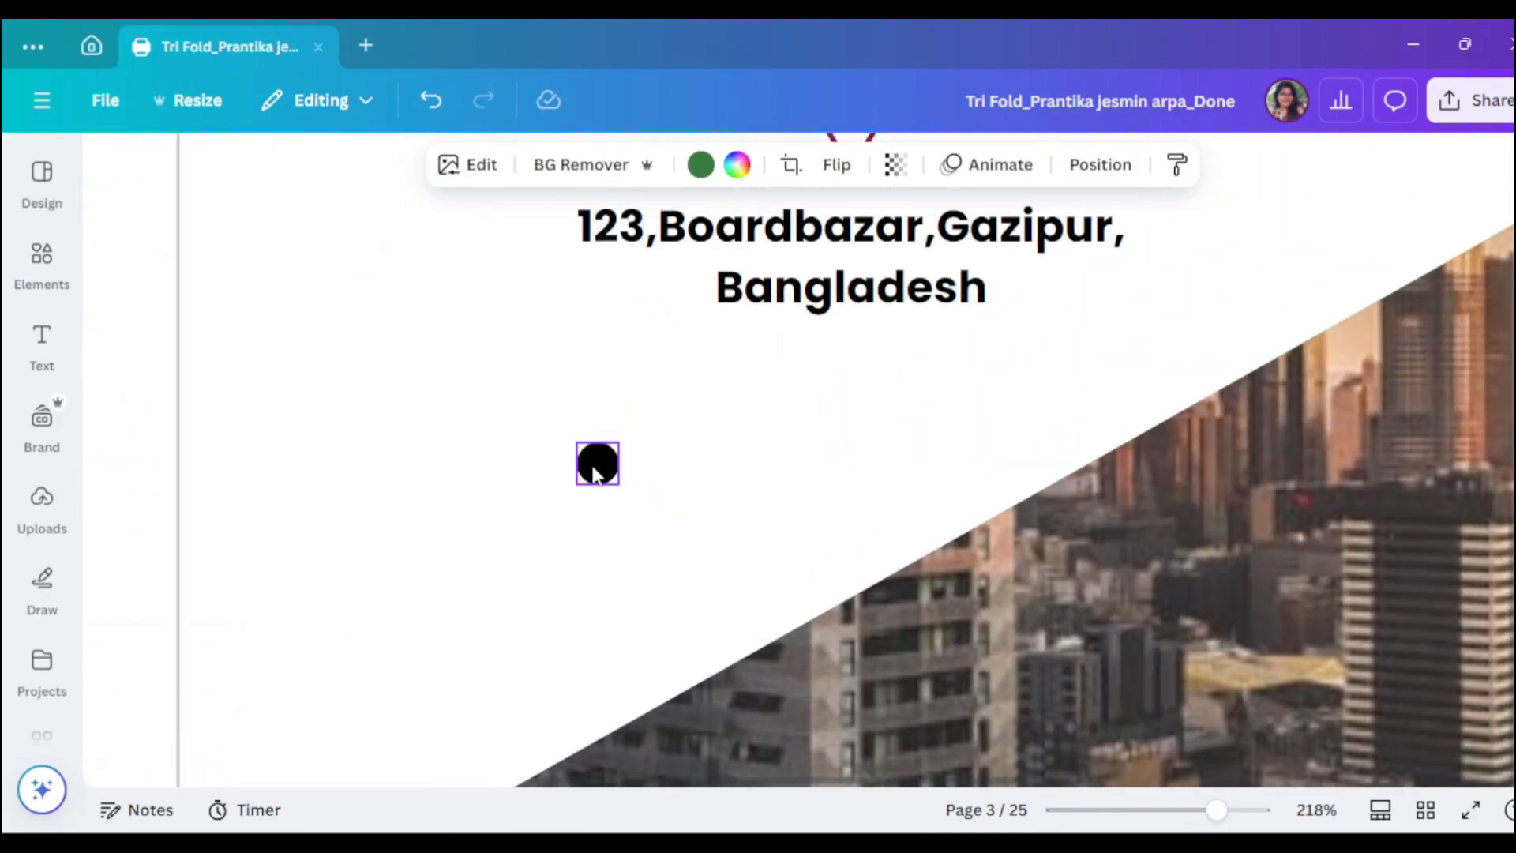
{"action": "left_click_drag", "start_coordinate": [596, 474], "coordinate": [882, 470]}
- Place the fifth dot and group all five dots into one element
{"action": "left_click", "coordinate": [496, 433]}
{"action": "left_click_drag", "start_coordinate": [1216, 813], "coordinate": [1151, 810]}
{"action": "scroll", "coordinate": [1326, 619], "scroll_direction": "up", "scroll_amount": 2}
{"action": "scroll", "coordinate": [1278, 395], "scroll_direction": "down", "scroll_amount": 4}
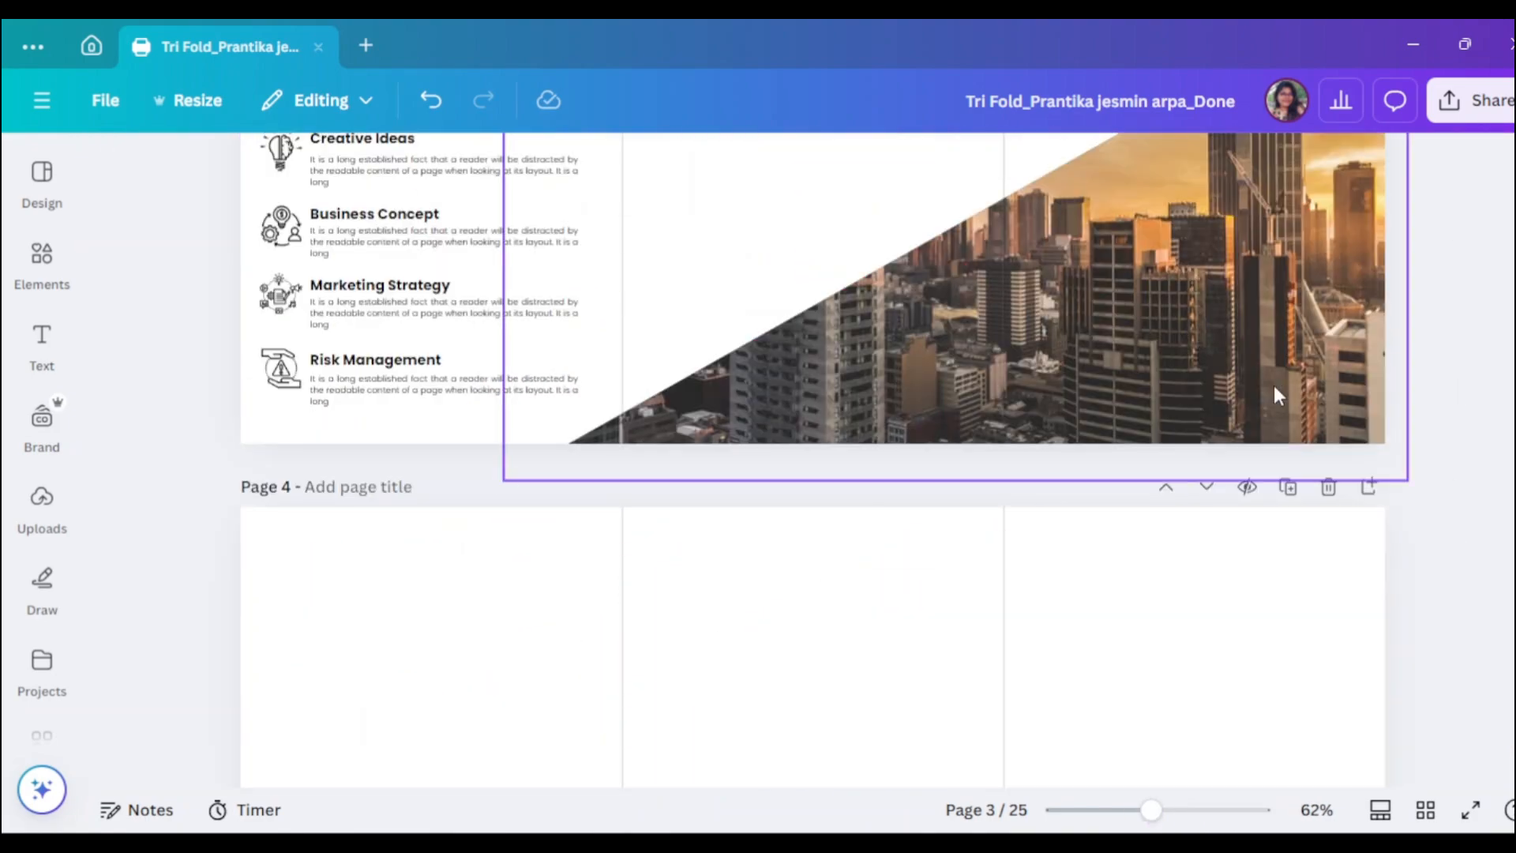
{"action": "scroll", "coordinate": [1146, 643], "scroll_direction": "up", "scroll_amount": 4}
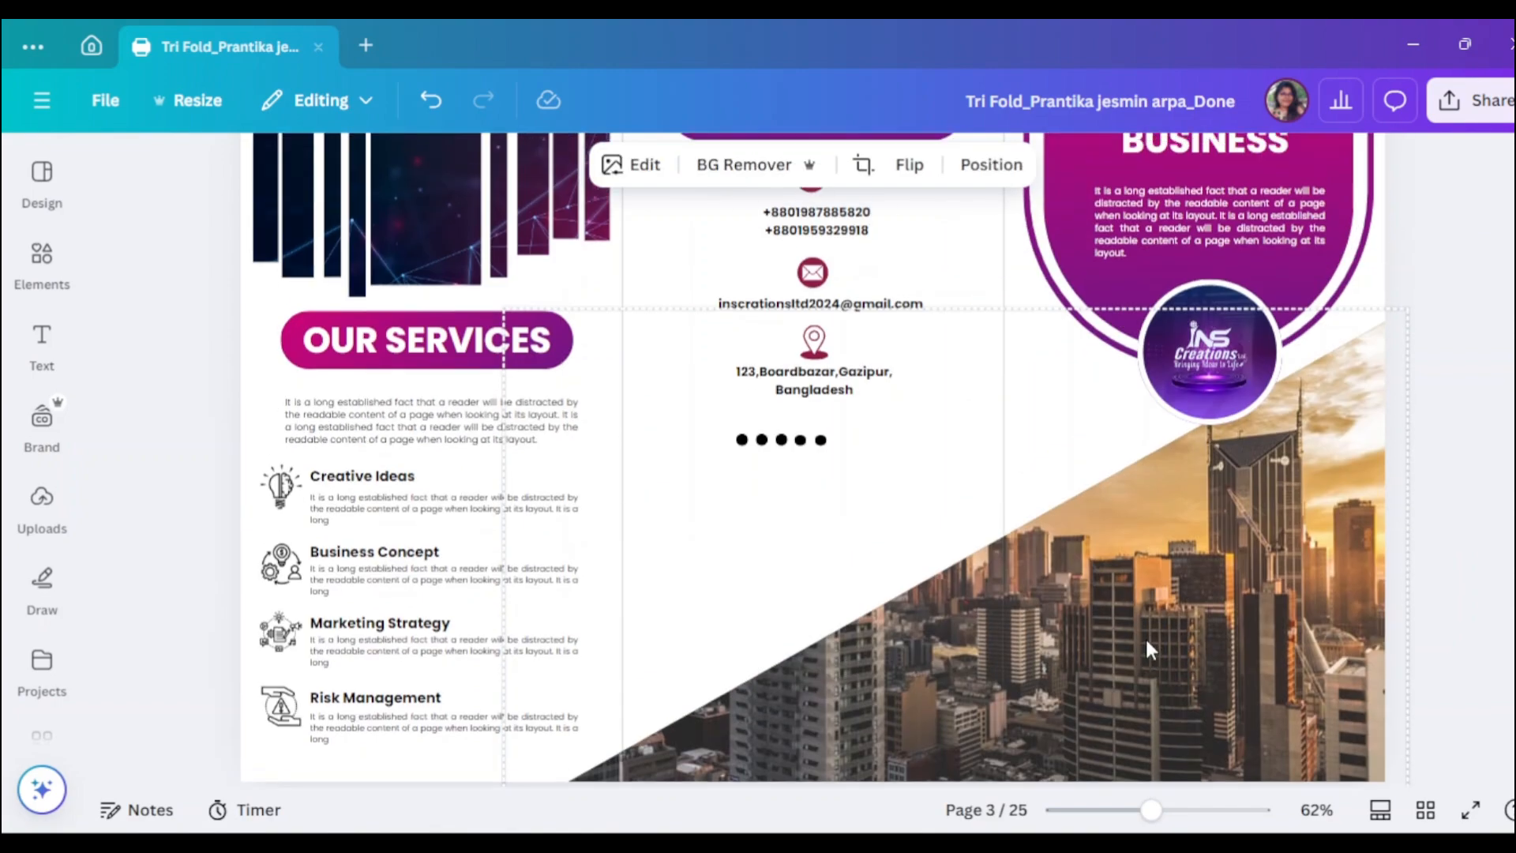
{"action": "left_click_drag", "start_coordinate": [705, 426], "coordinate": [900, 454]}
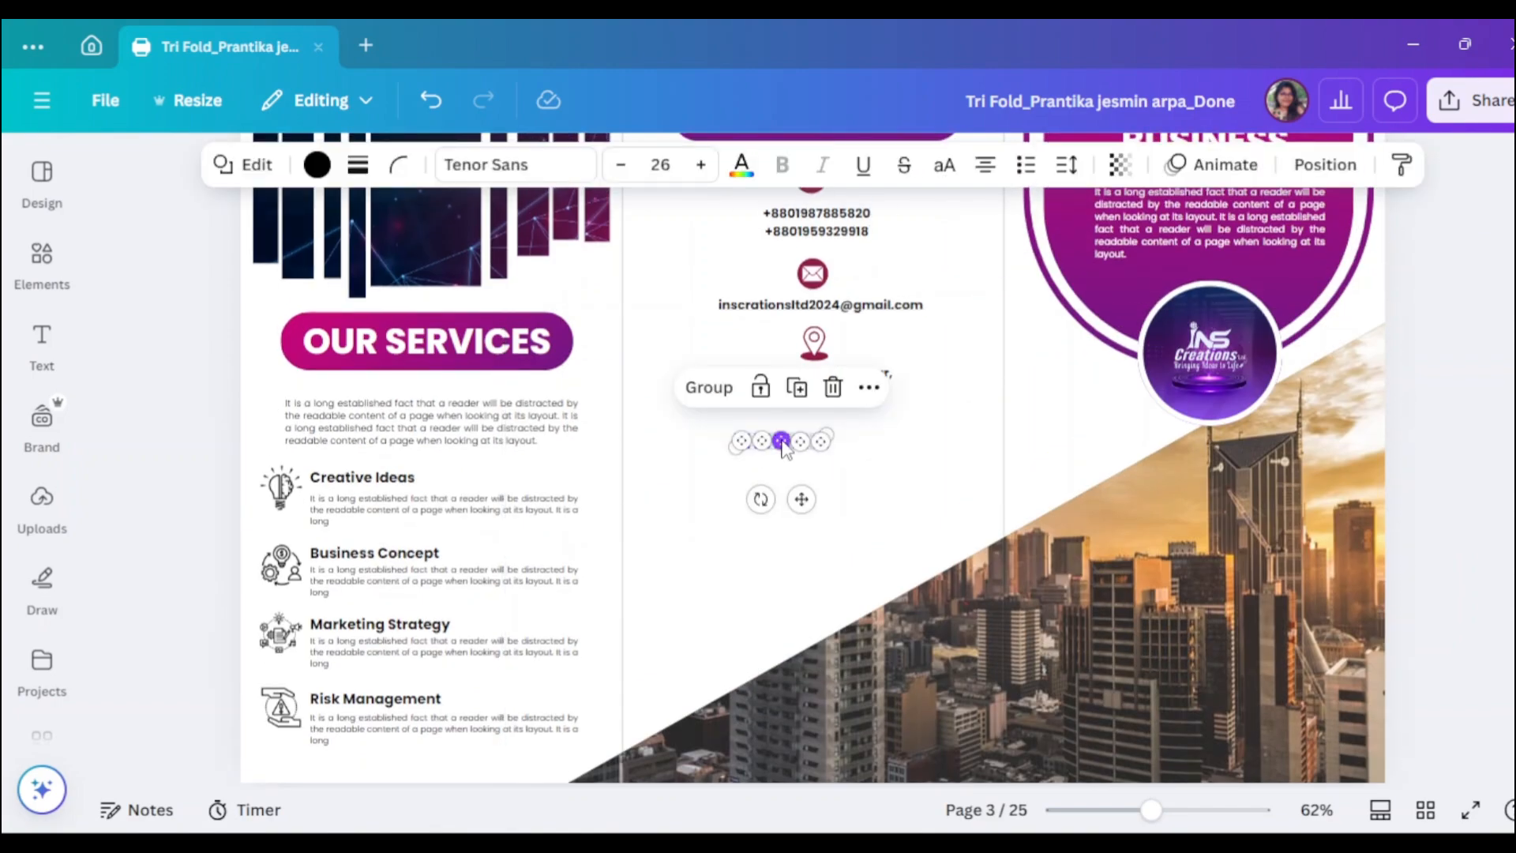
{"action": "left_click", "coordinate": [720, 390]}
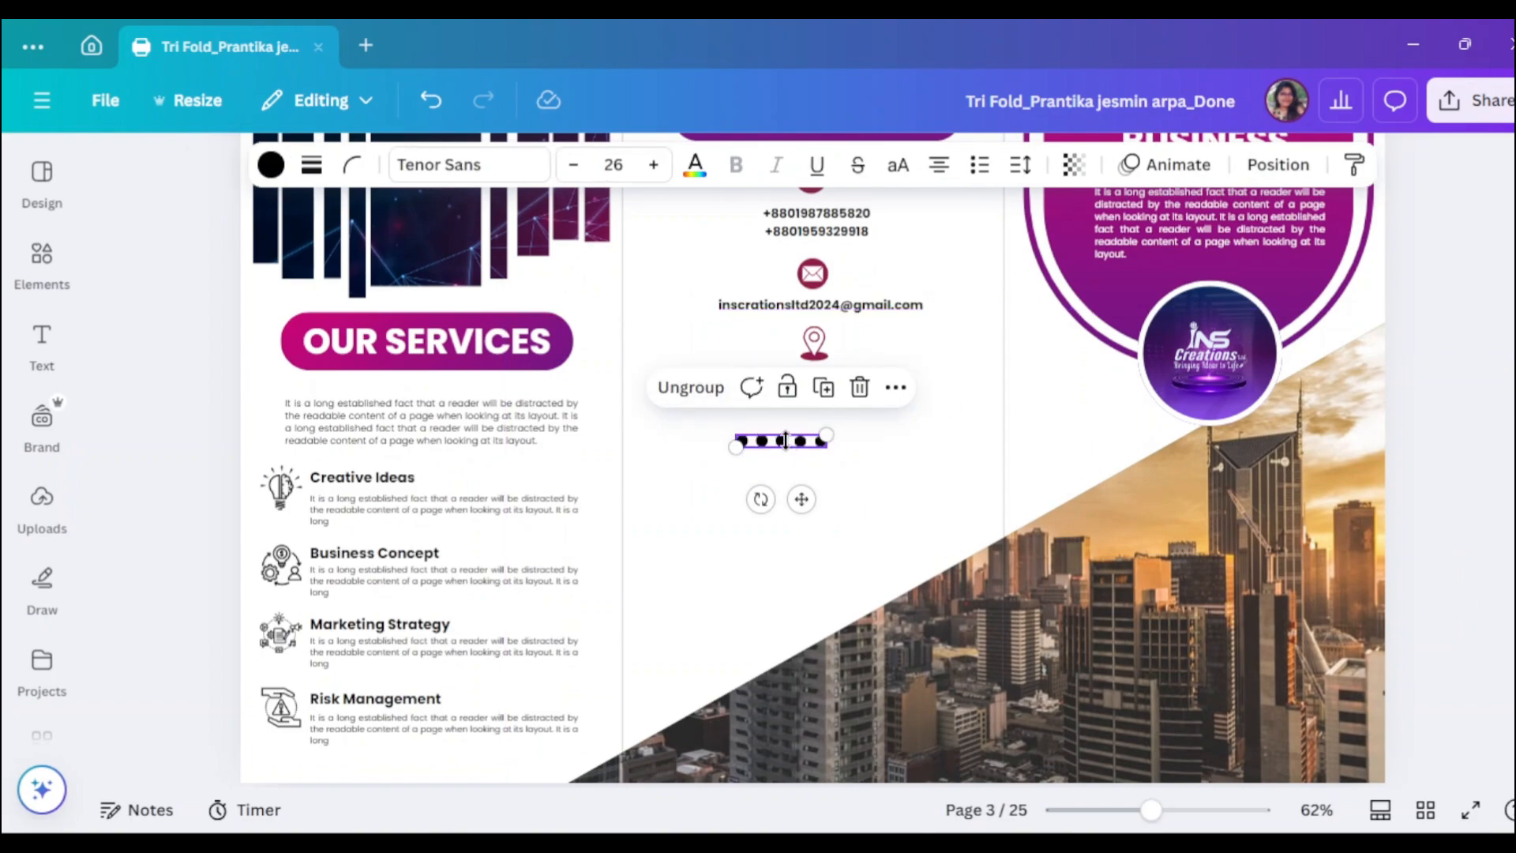
- Shift the grouped dots right and down, then marquee-select the email, pin, address and dots
{"action": "left_click_drag", "start_coordinate": [1151, 809], "coordinate": [1212, 809]}
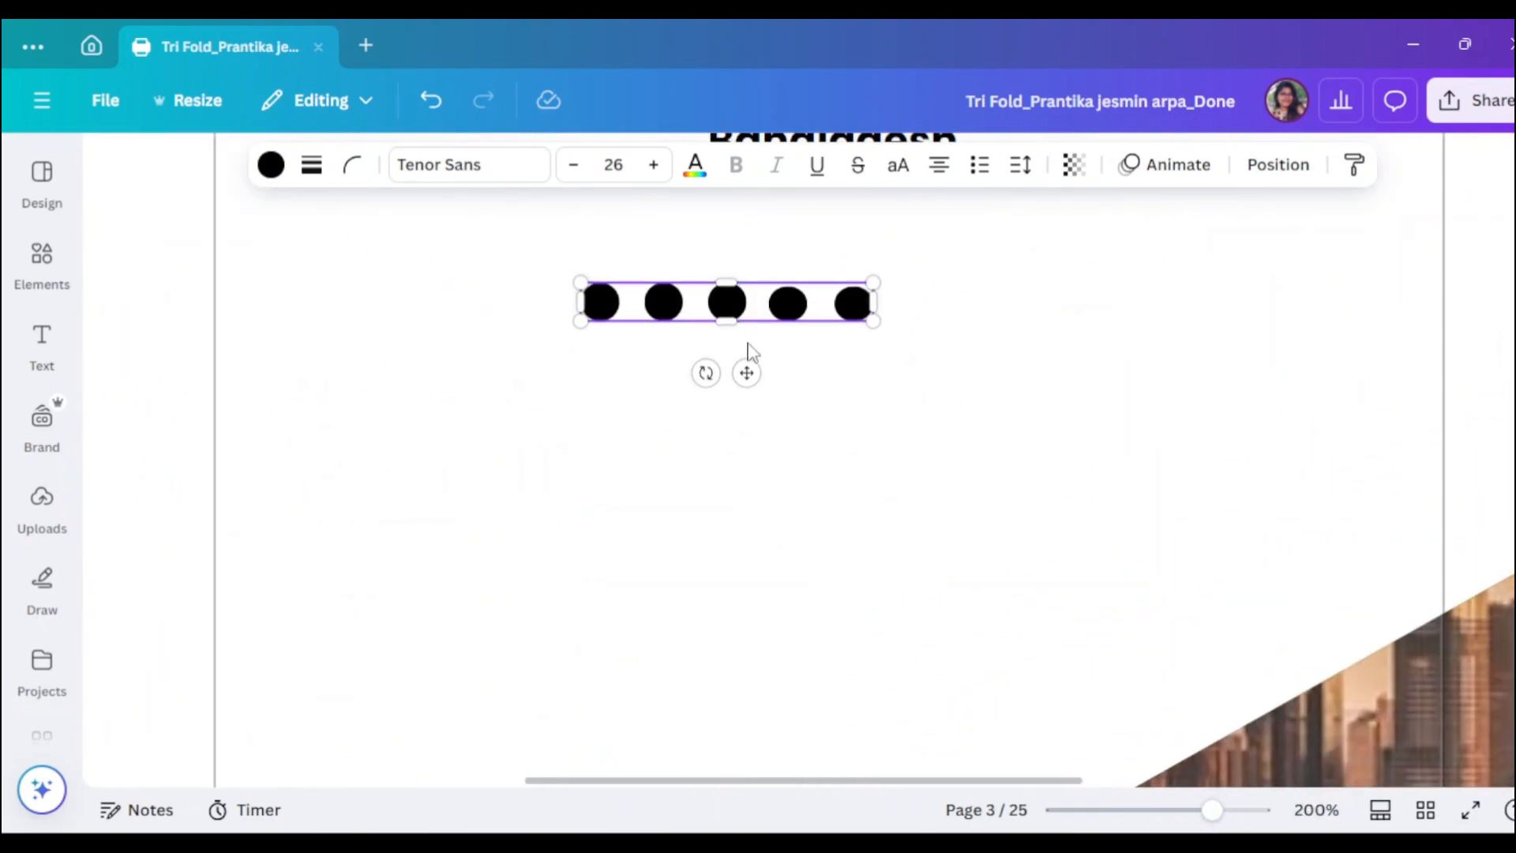
{"action": "left_click_drag", "start_coordinate": [770, 310], "coordinate": [870, 335]}
{"action": "scroll", "coordinate": [971, 429], "scroll_direction": "up", "scroll_amount": 10}
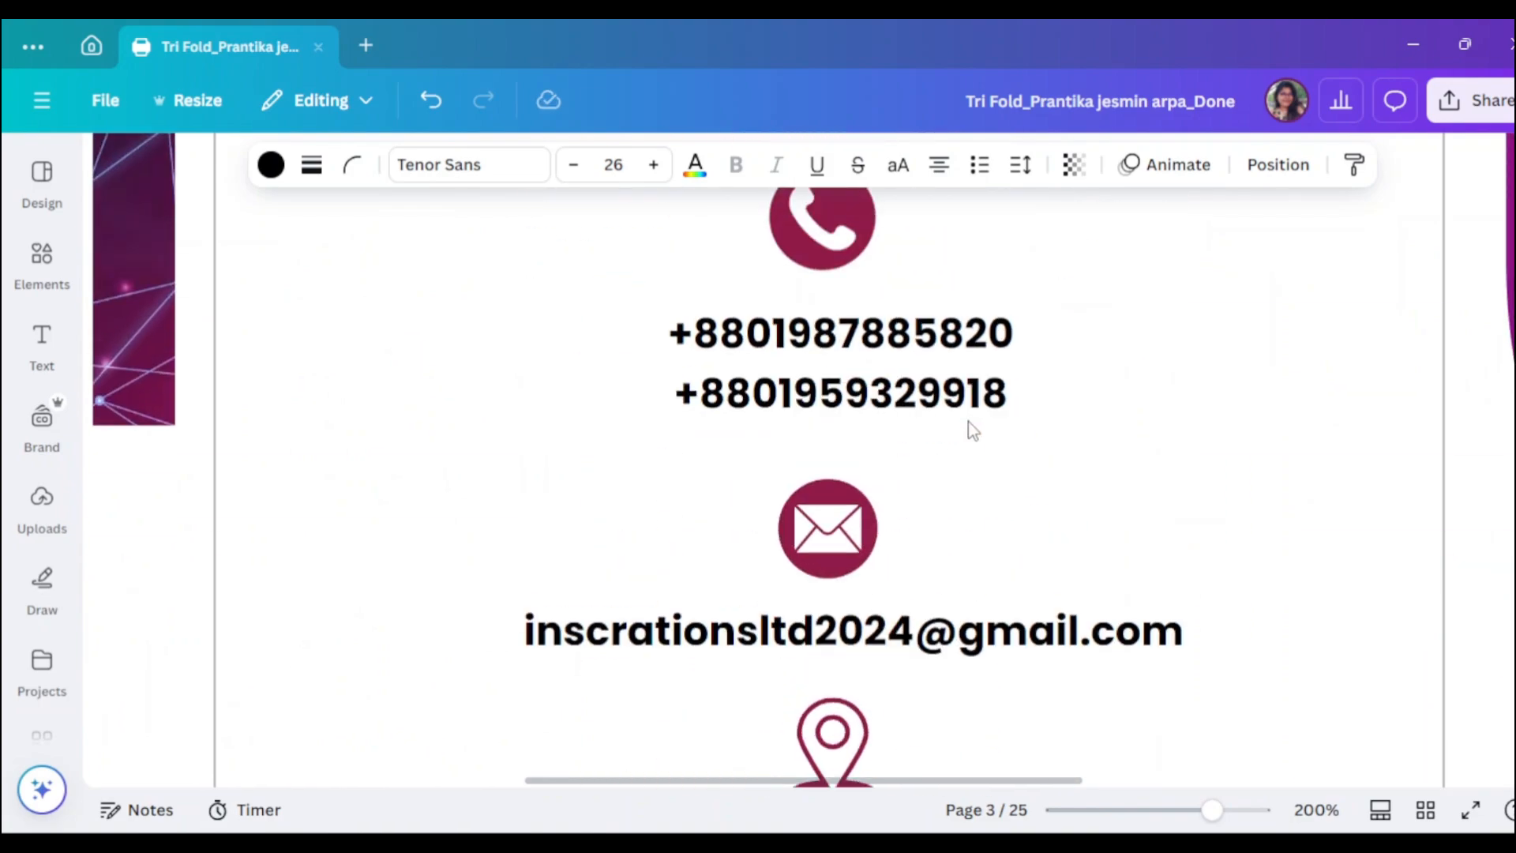
{"action": "left_click_drag", "start_coordinate": [540, 265], "coordinate": [873, 681]}
{"action": "scroll", "coordinate": [873, 300], "scroll_direction": "down", "scroll_amount": 5}
- Centre the email, pin icon, address and dot row horizontally, then zoom out to about 48%
{"action": "left_click", "coordinate": [1284, 175]}
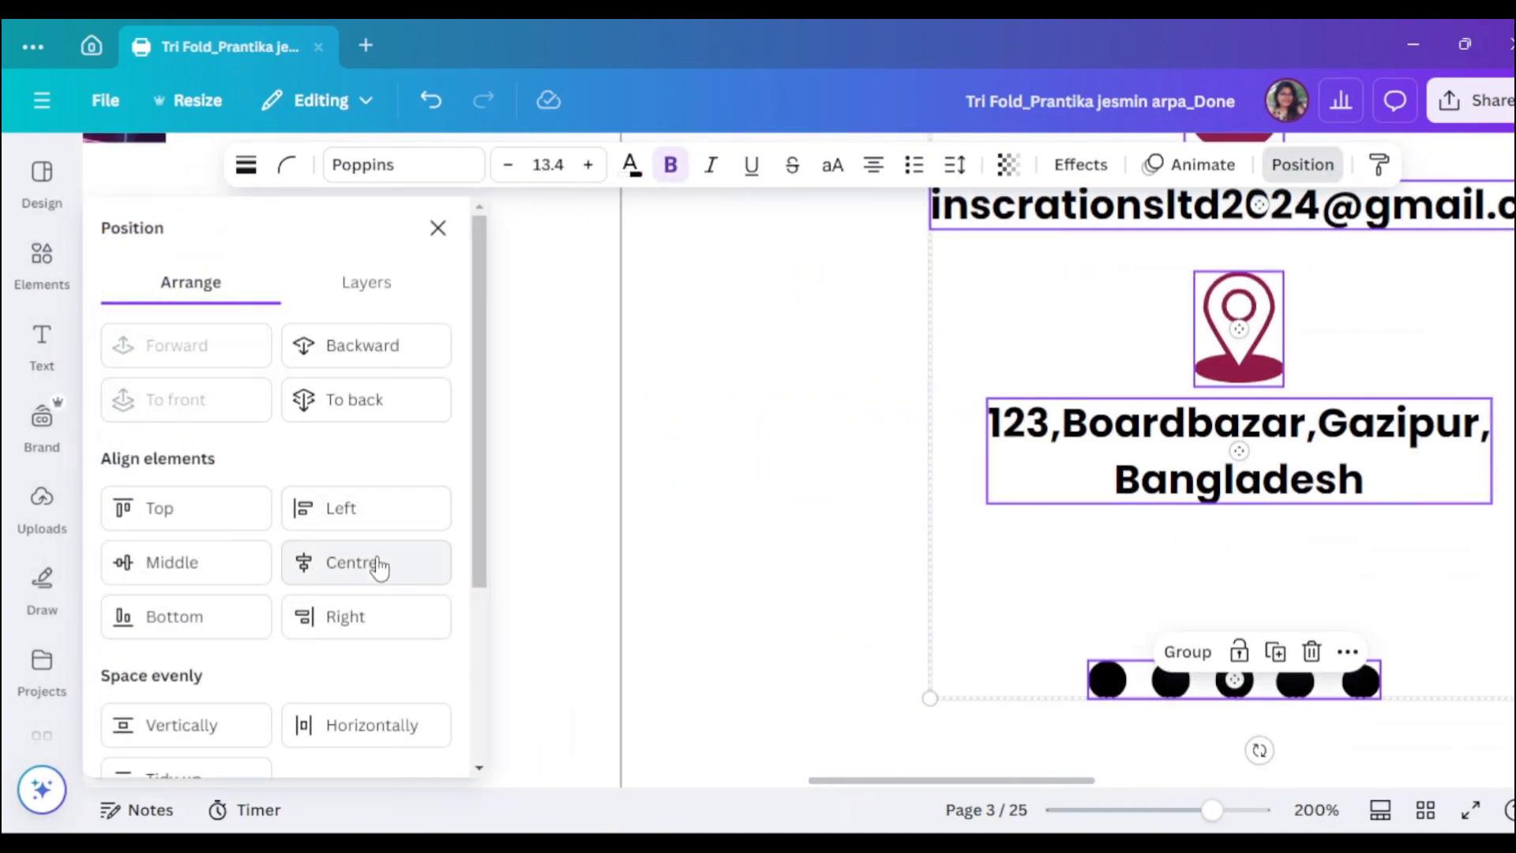
{"action": "left_click", "coordinate": [340, 579]}
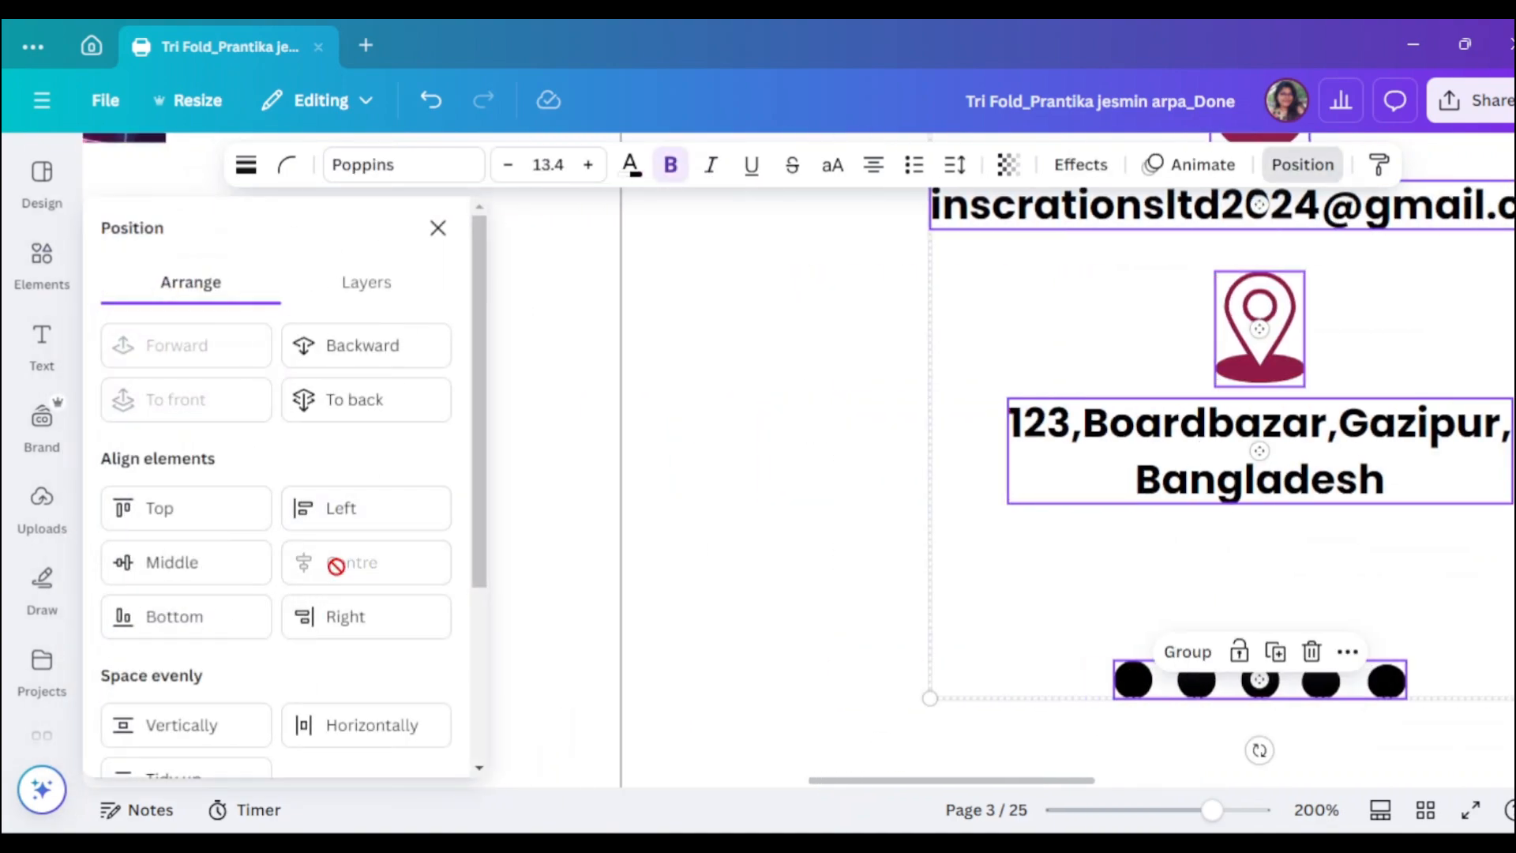
{"action": "left_click", "coordinate": [438, 228]}
{"action": "scroll", "coordinate": [1262, 565], "scroll_direction": "up", "scroll_amount": 10}
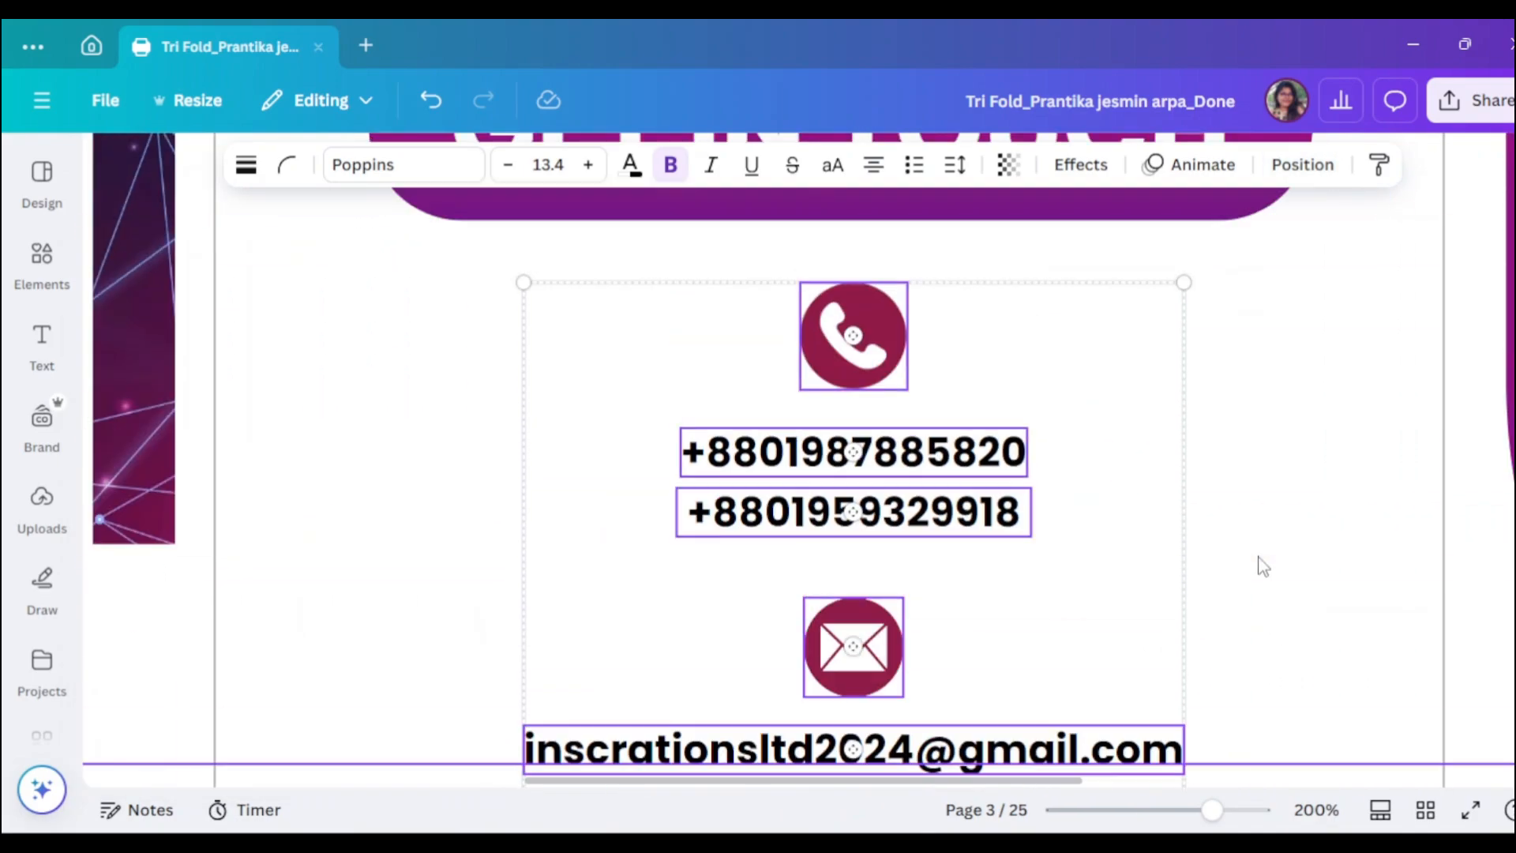
{"action": "scroll", "coordinate": [1260, 564], "scroll_direction": "down", "scroll_amount": 4}
{"action": "scroll", "coordinate": [1262, 563], "scroll_direction": "down", "scroll_amount": 3}
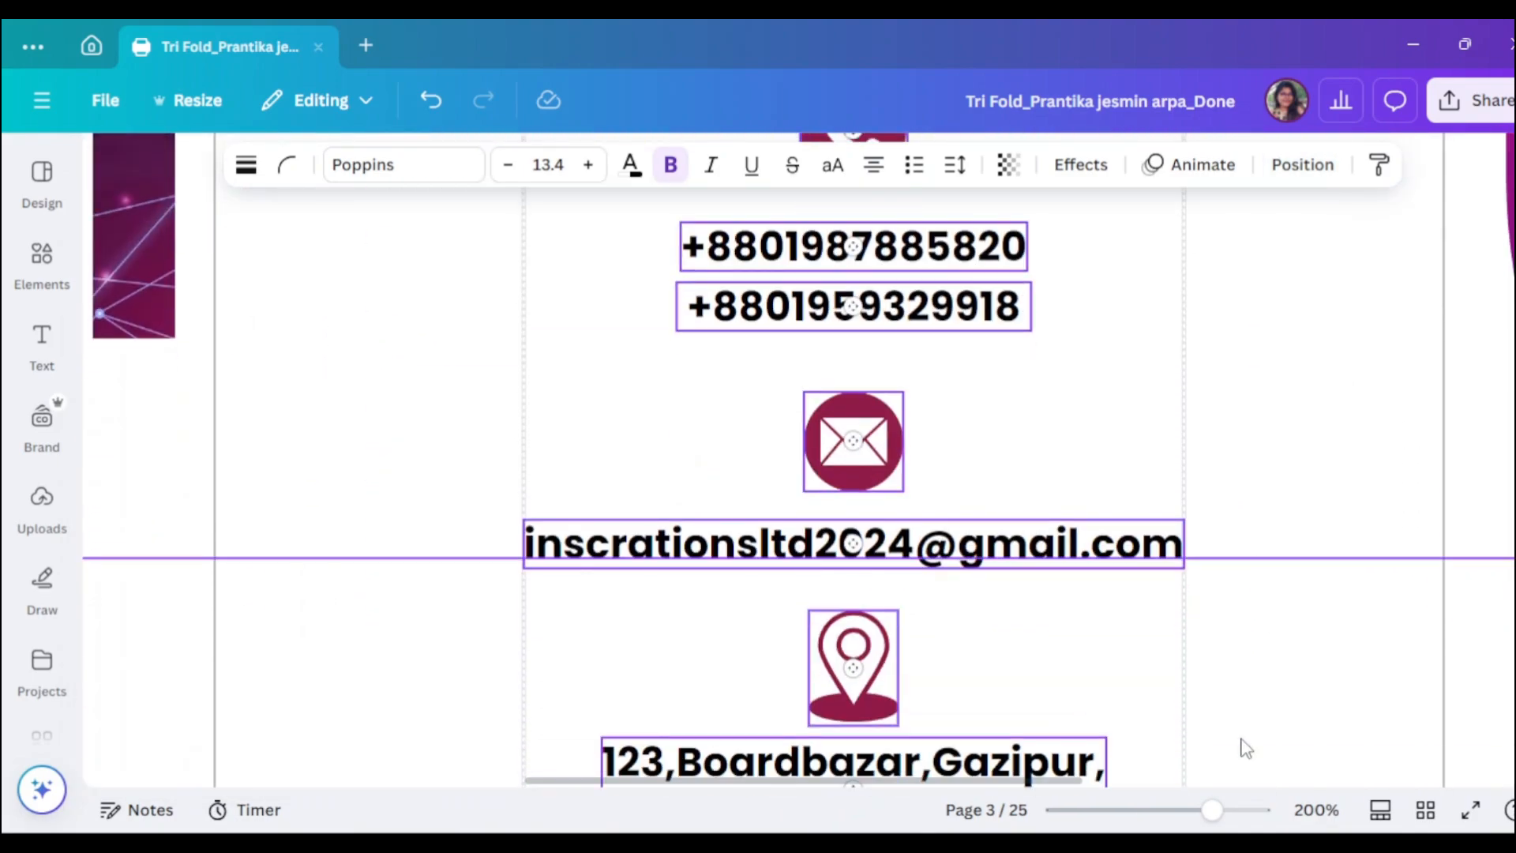
{"action": "left_click_drag", "start_coordinate": [1211, 809], "coordinate": [1136, 809]}
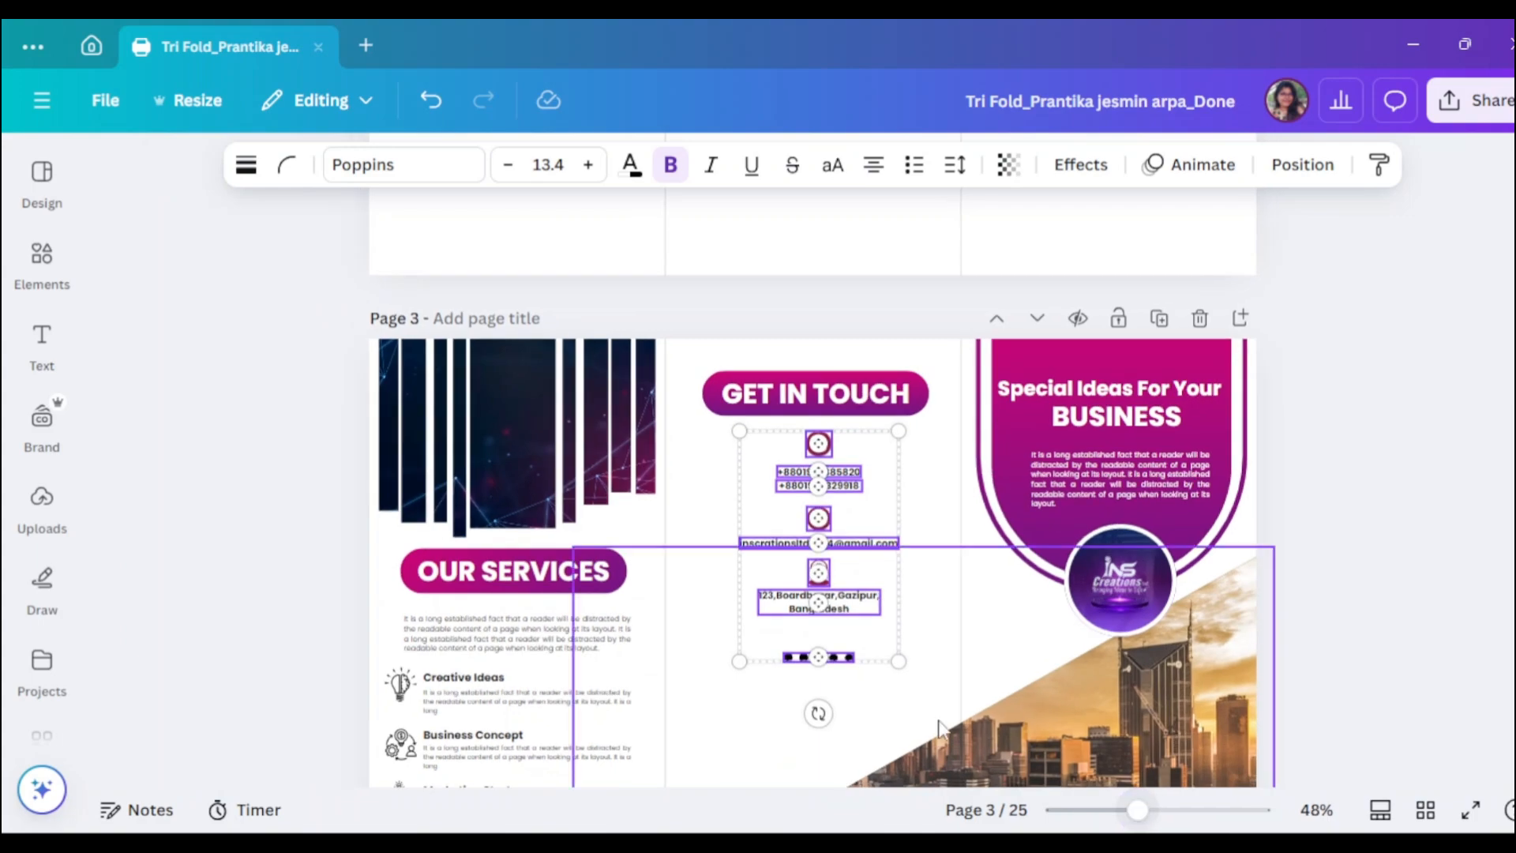
{"action": "left_click", "coordinate": [558, 483]}
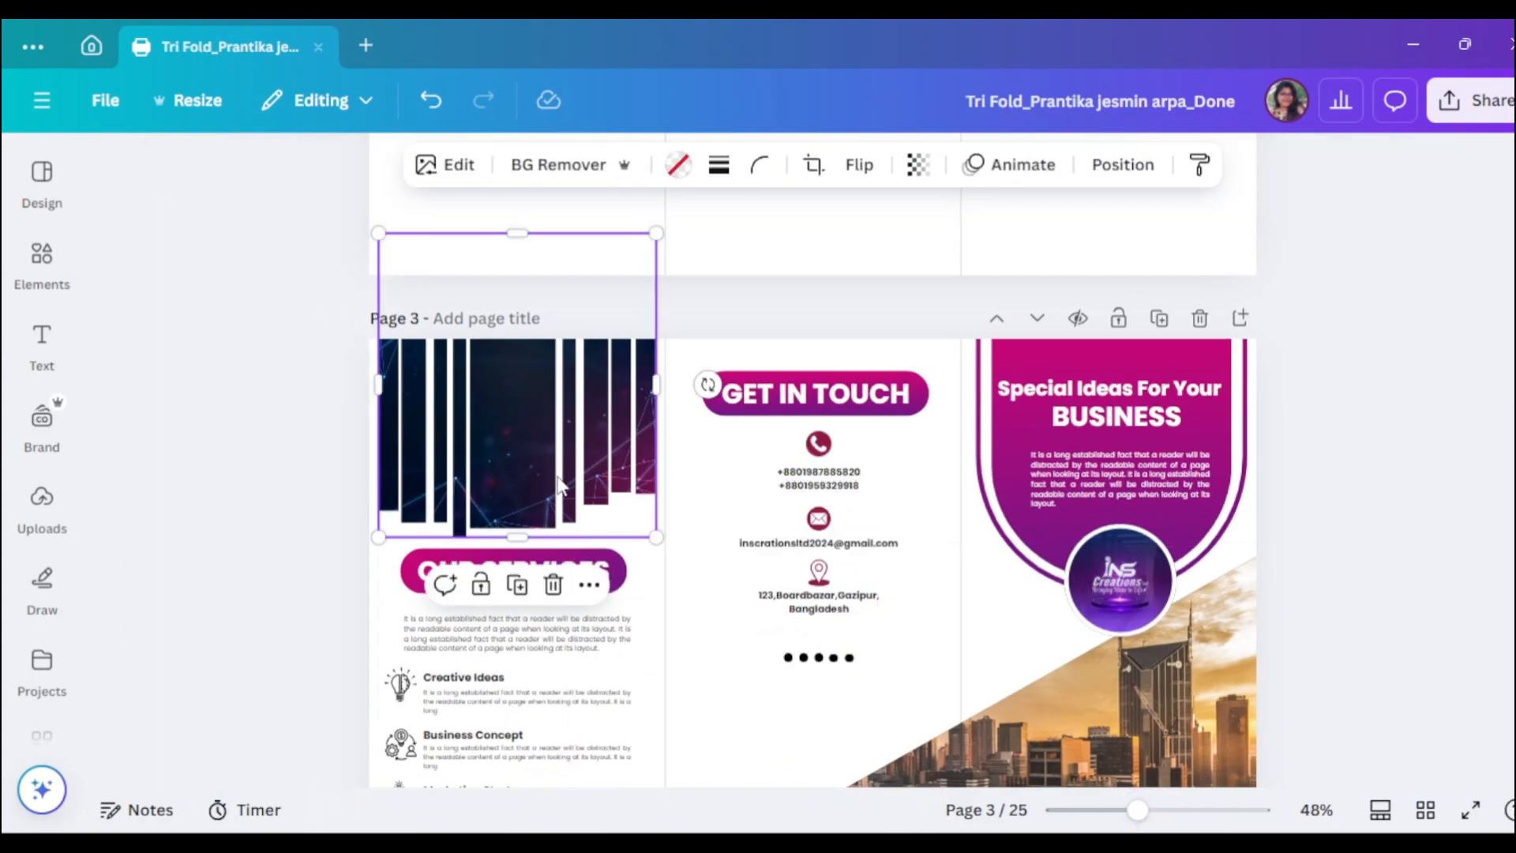
- Search the Elements library for 'Frame' and filter to Frames results
{"action": "left_click", "coordinate": [73, 265]}
{"action": "left_click", "coordinate": [105, 174]}
{"action": "key", "text": "BackSpace"}
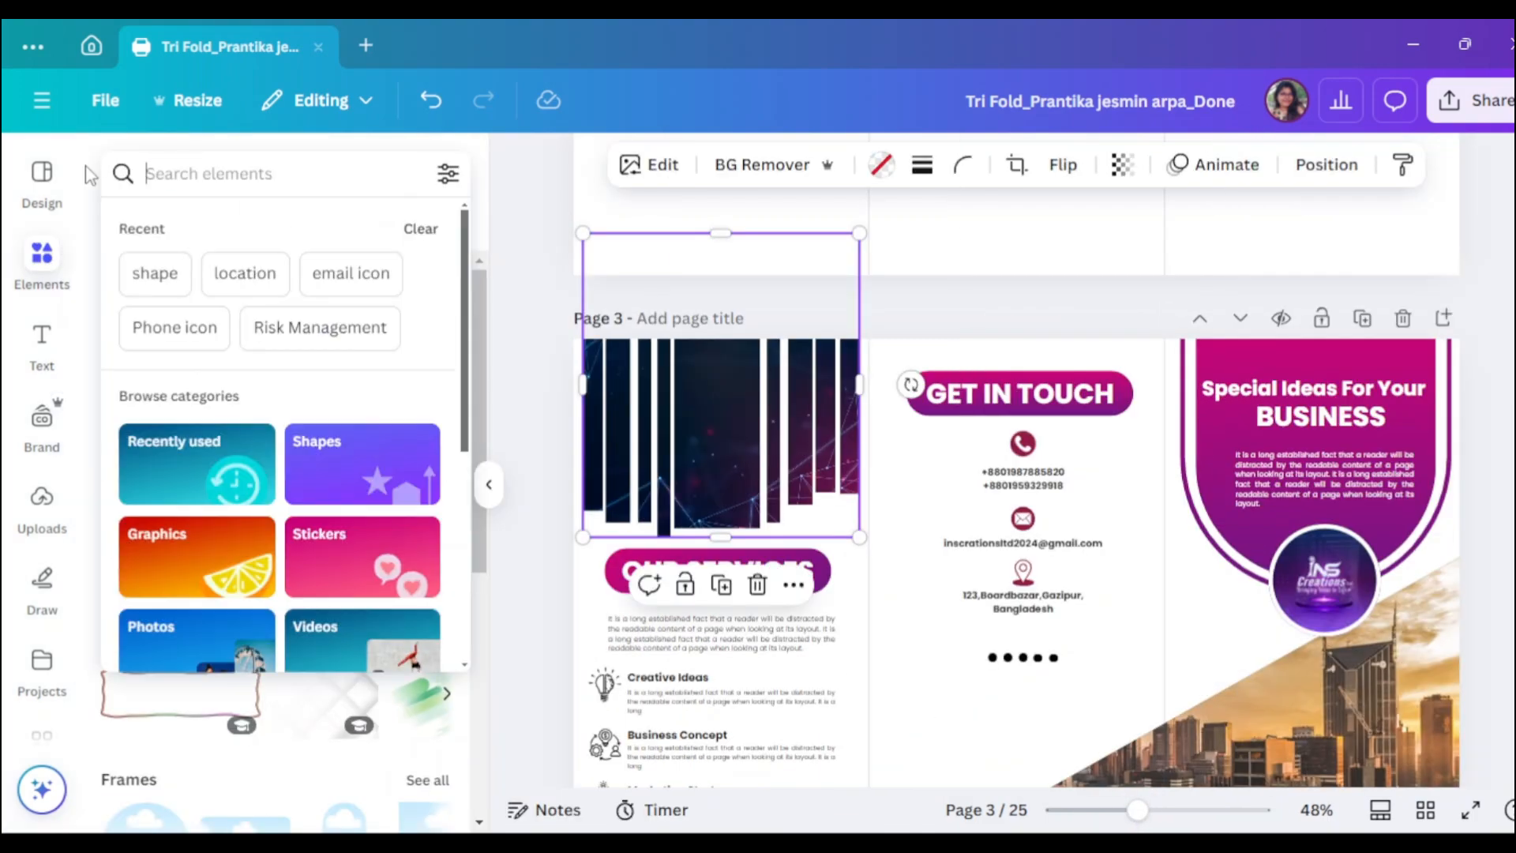
{"action": "type", "text": "Frame"}
{"action": "key", "text": "Return"}
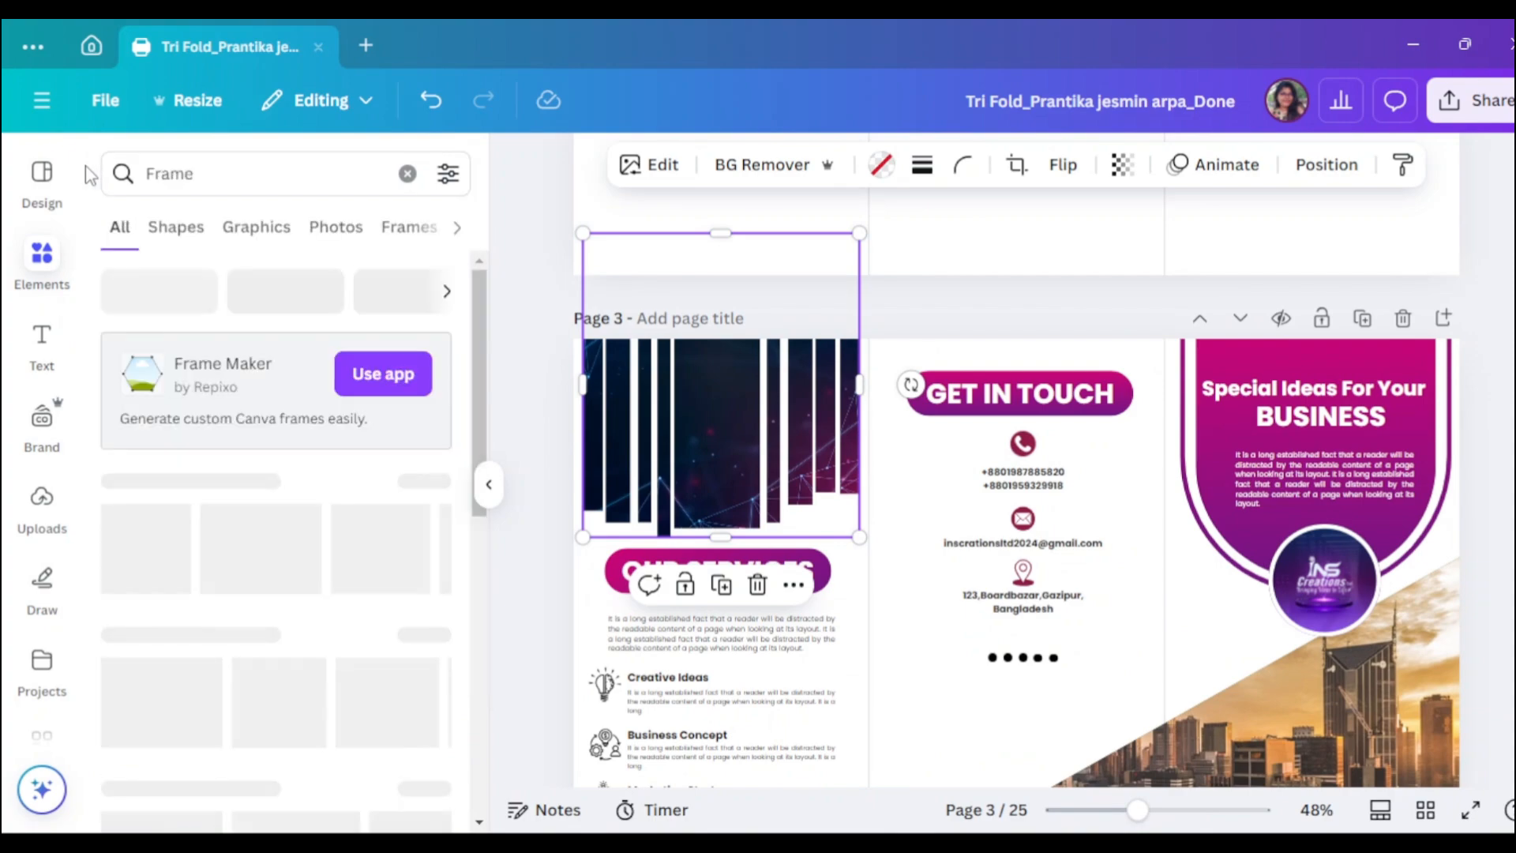
{"action": "left_click", "coordinate": [427, 483]}
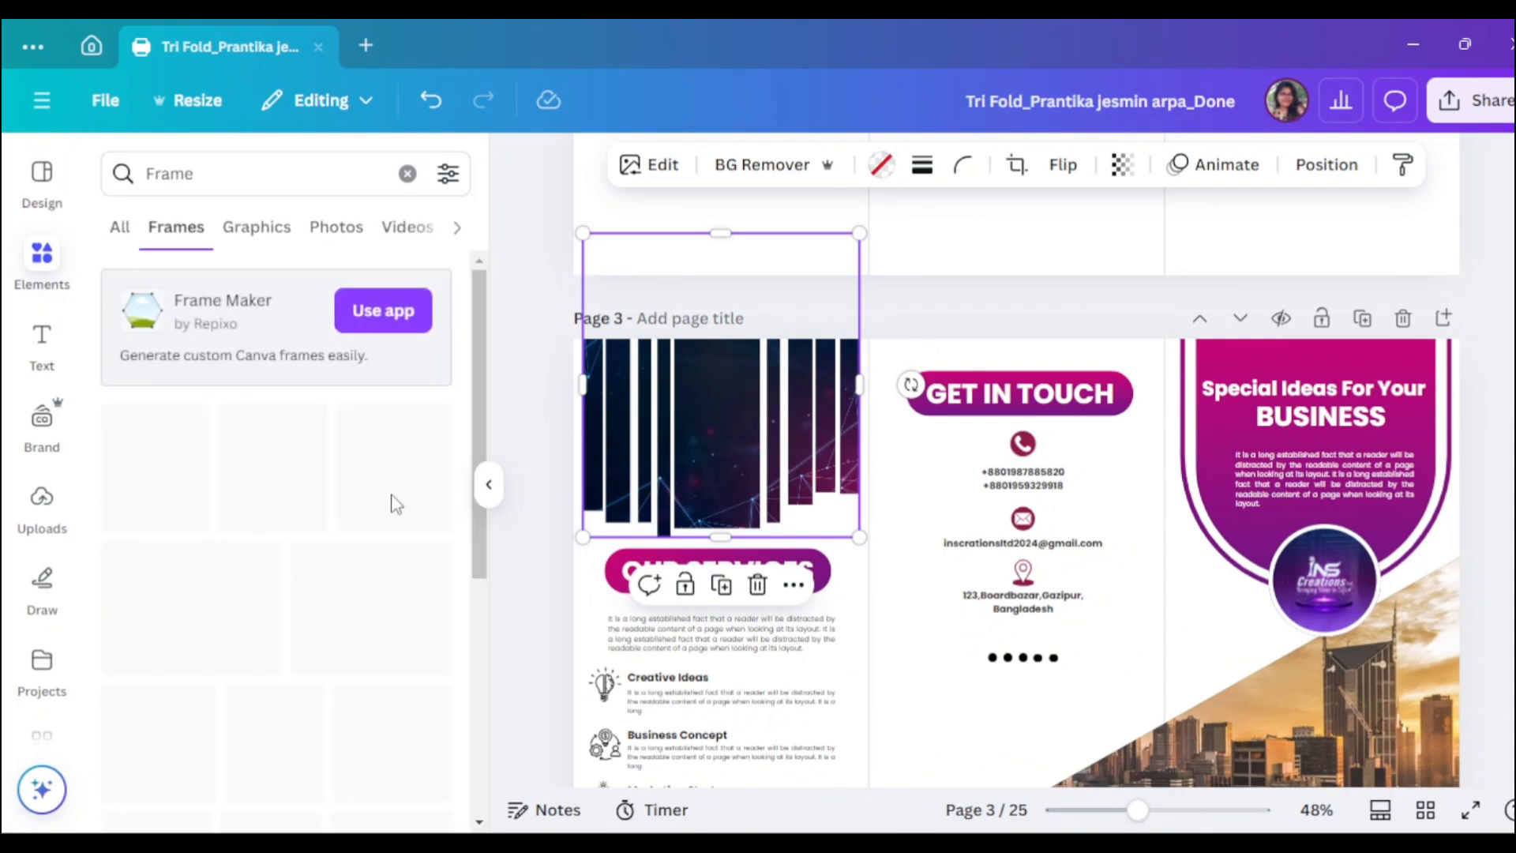
- Add the striped vertical-bars frame and move the dark network image toward OUR SERVICES
{"action": "scroll", "coordinate": [498, 567], "scroll_direction": "down", "scroll_amount": 7}
{"action": "scroll", "coordinate": [382, 603], "scroll_direction": "down", "scroll_amount": 5}
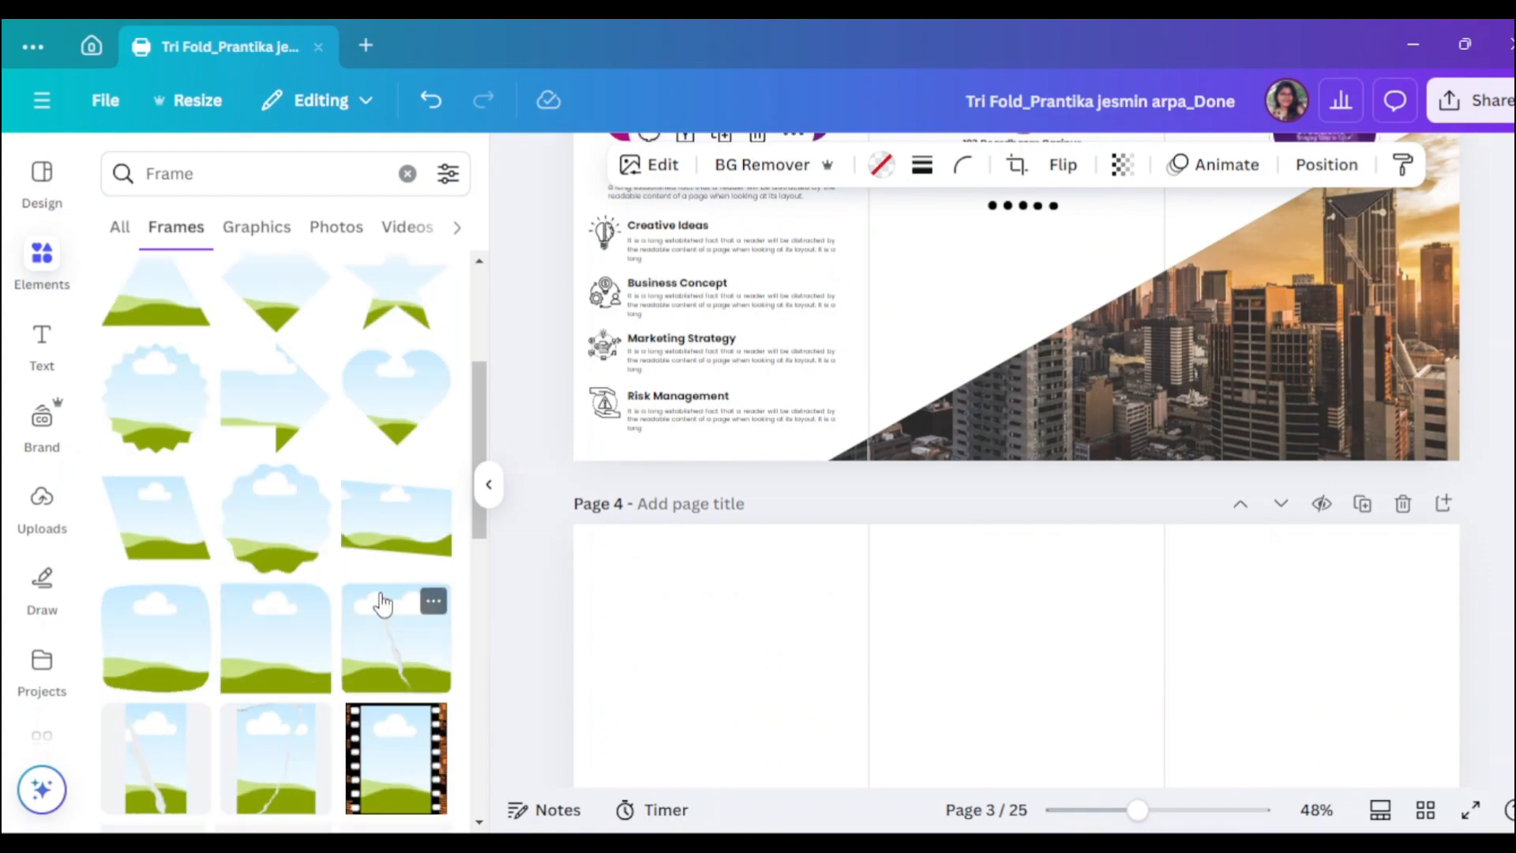
{"action": "scroll", "coordinate": [892, 517], "scroll_direction": "up", "scroll_amount": 5}
{"action": "scroll", "coordinate": [268, 553], "scroll_direction": "down", "scroll_amount": 5}
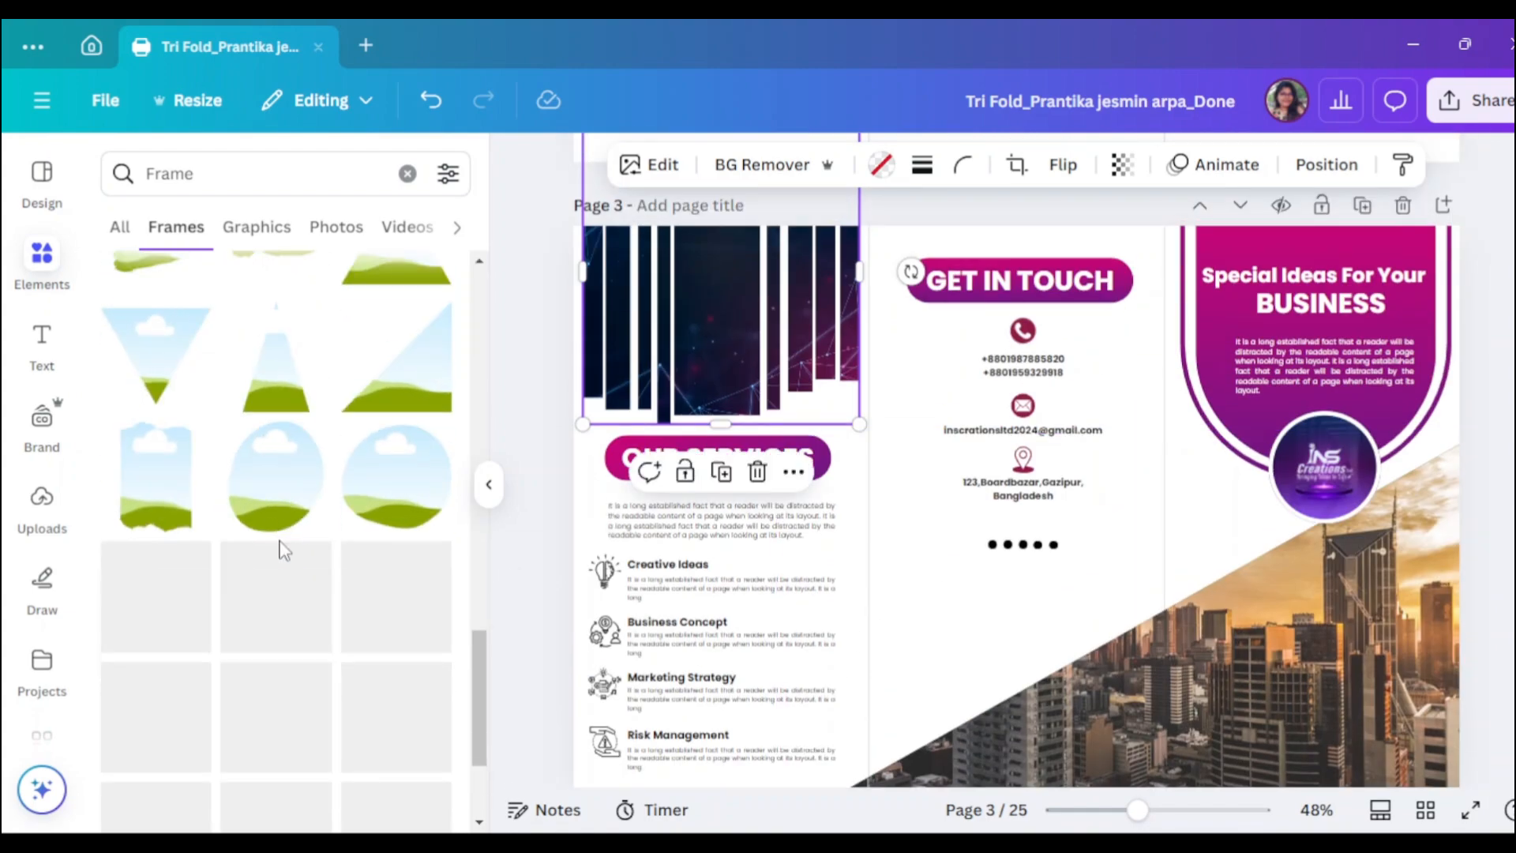
{"action": "scroll", "coordinate": [281, 548], "scroll_direction": "down", "scroll_amount": 5}
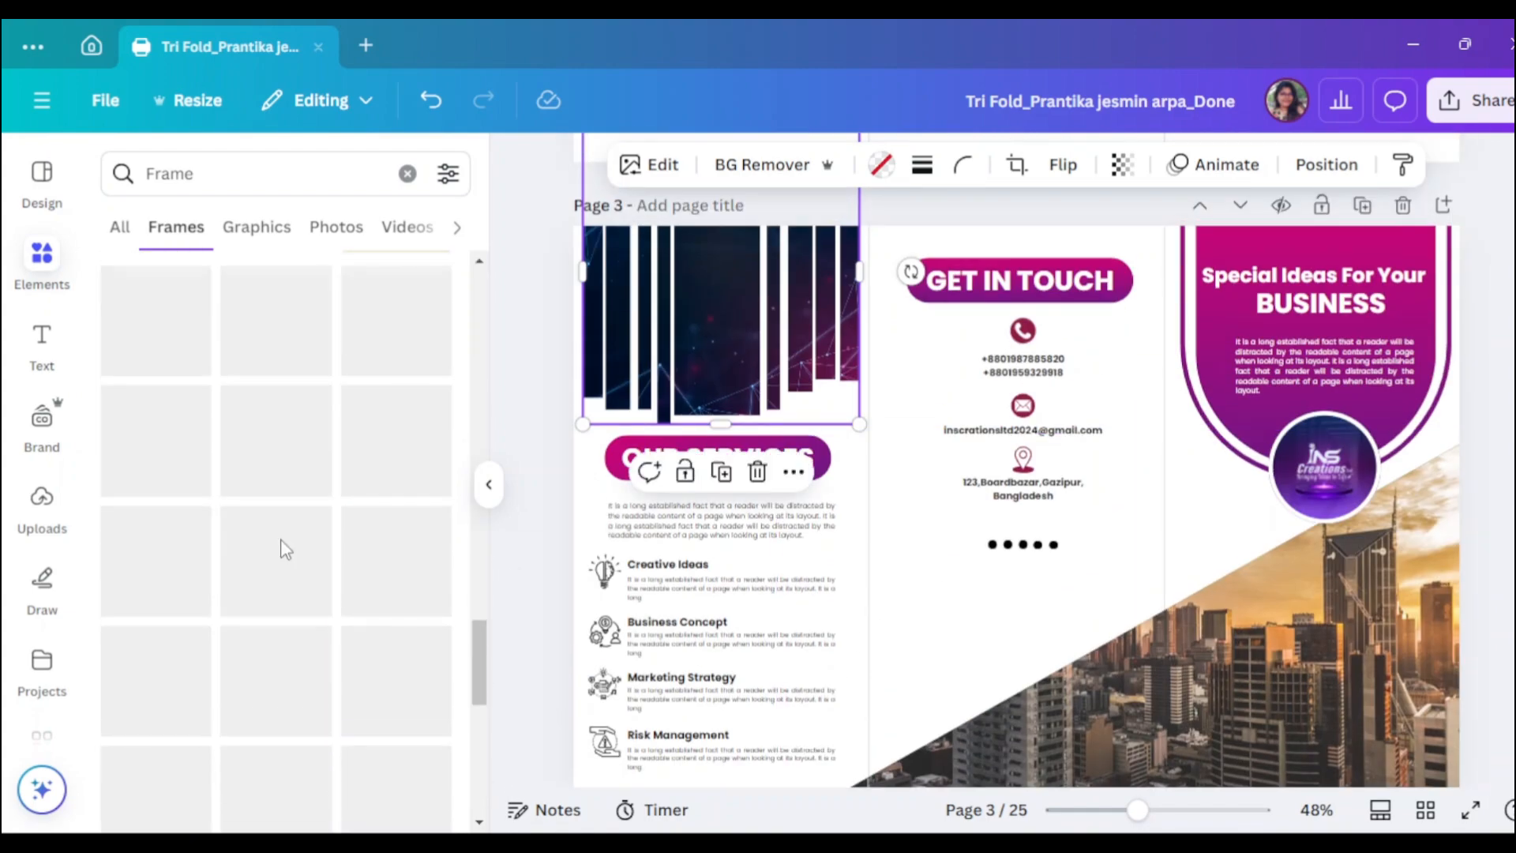
{"action": "scroll", "coordinate": [282, 550], "scroll_direction": "down", "scroll_amount": 10}
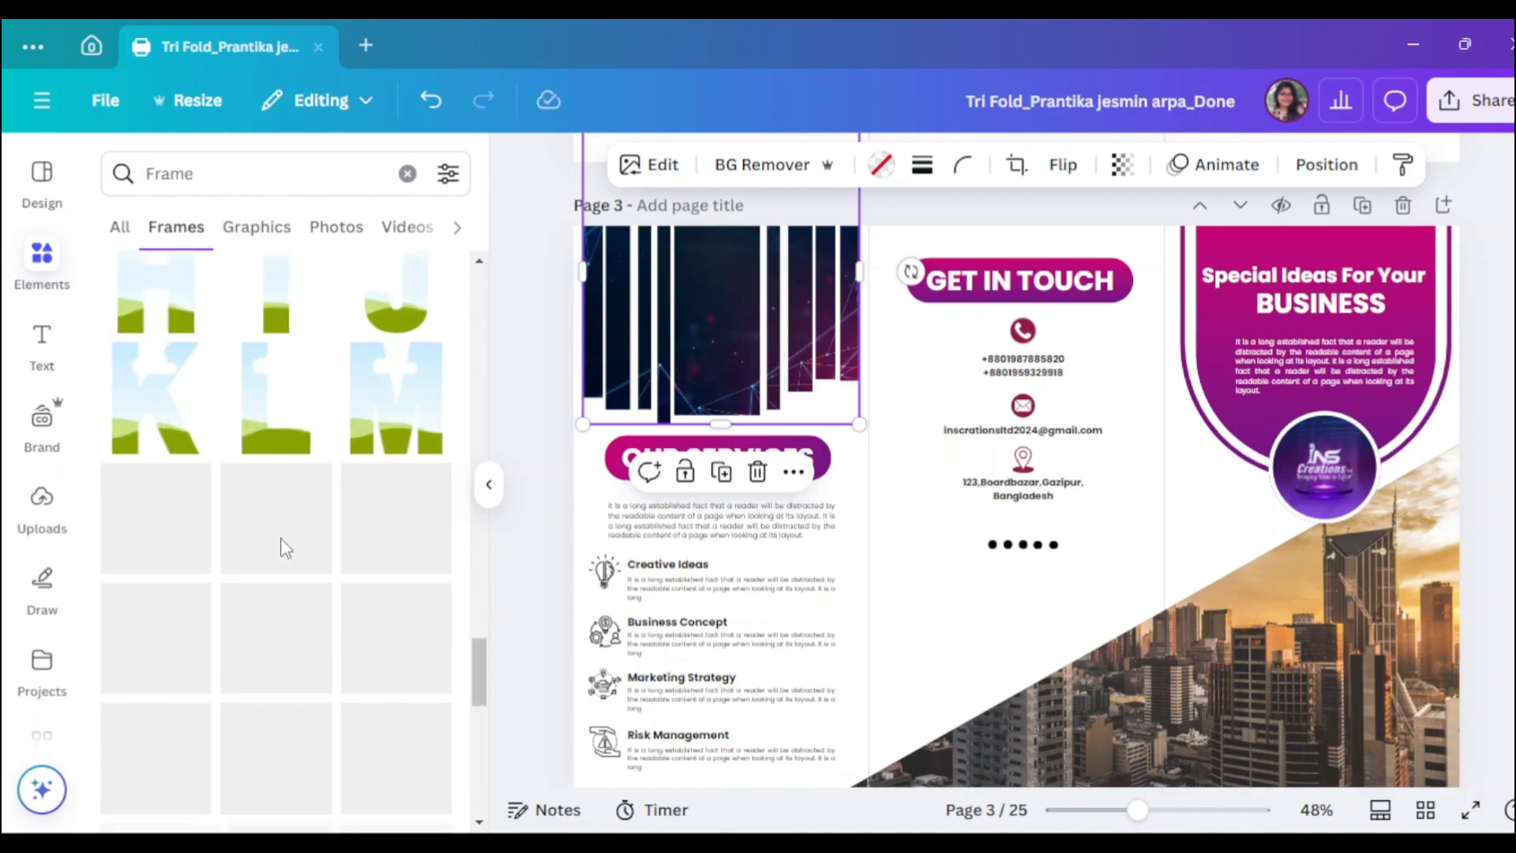
{"action": "scroll", "coordinate": [281, 545], "scroll_direction": "down", "scroll_amount": 5}
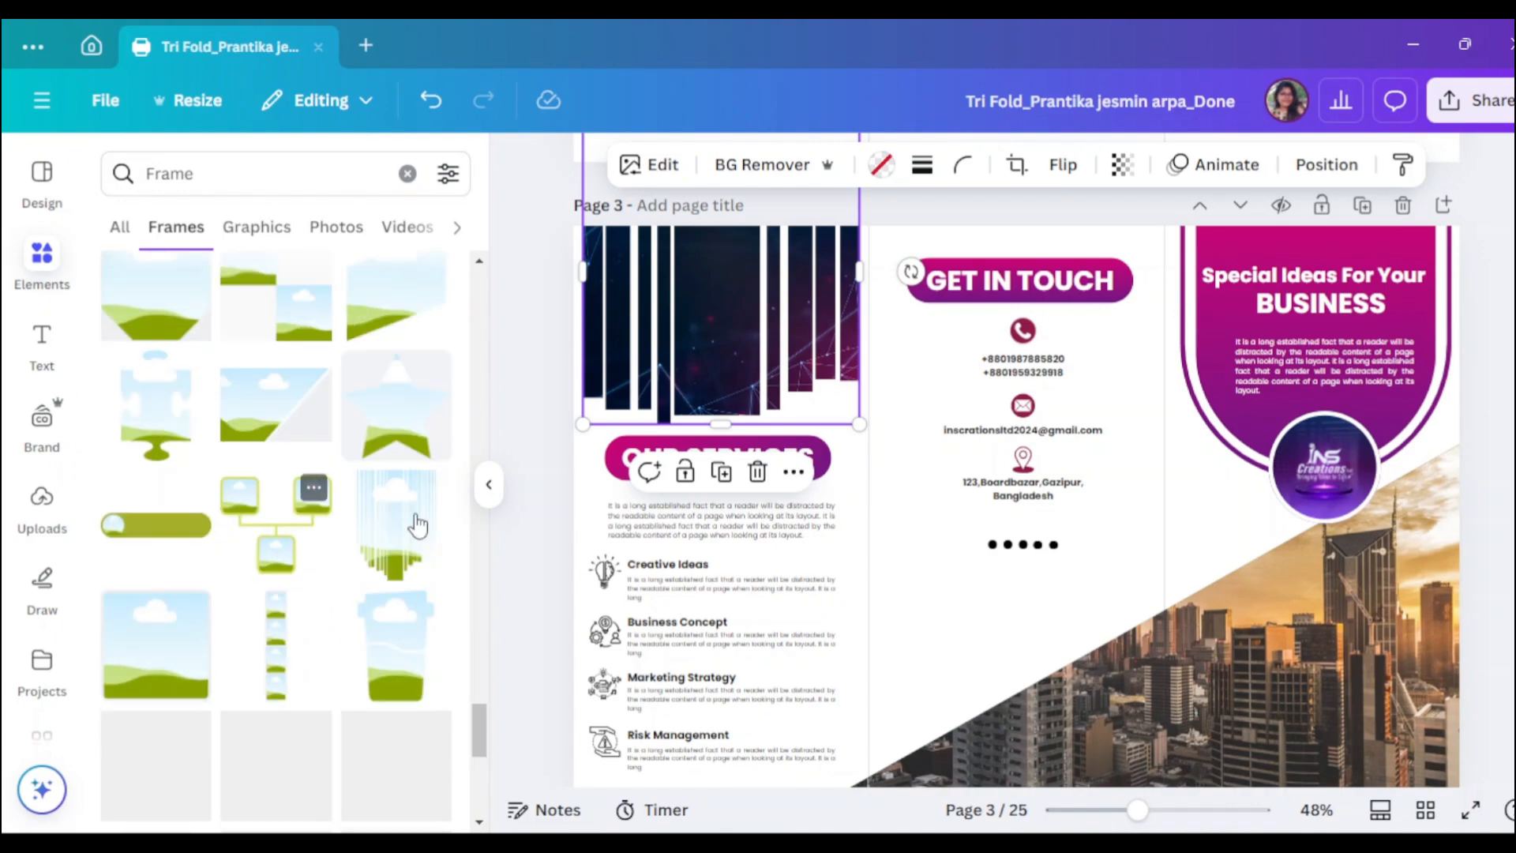
{"action": "left_click", "coordinate": [402, 525]}
{"action": "left_click", "coordinate": [691, 346]}
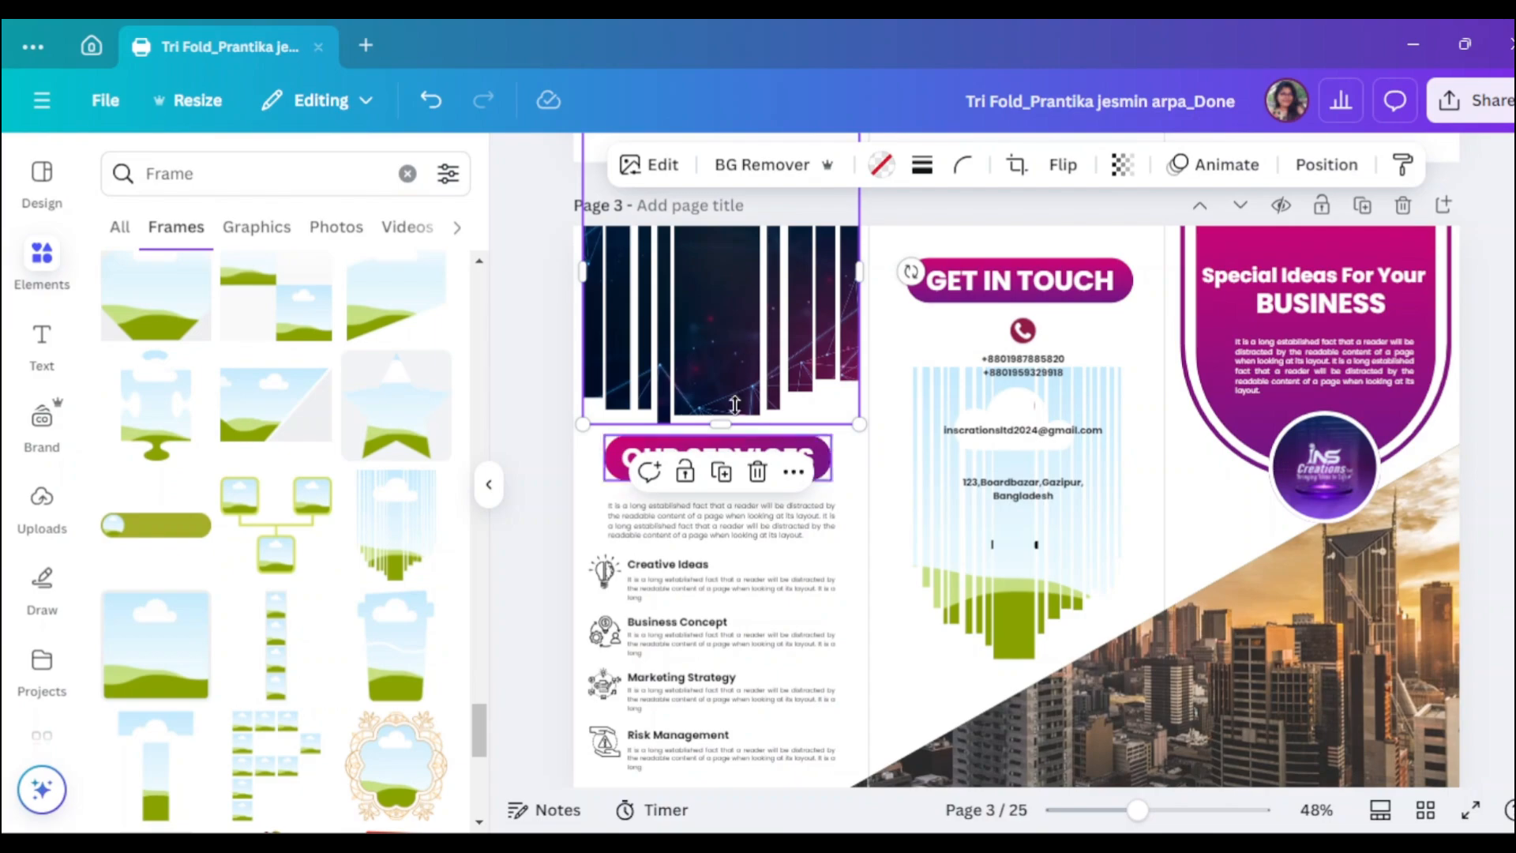
{"action": "left_click_drag", "start_coordinate": [739, 362], "coordinate": [754, 449]}
- Detach the network image from its old frame and move the striped frame to the left panel top
{"action": "right_click", "coordinate": [754, 450]}
{"action": "left_click", "coordinate": [930, 710]}
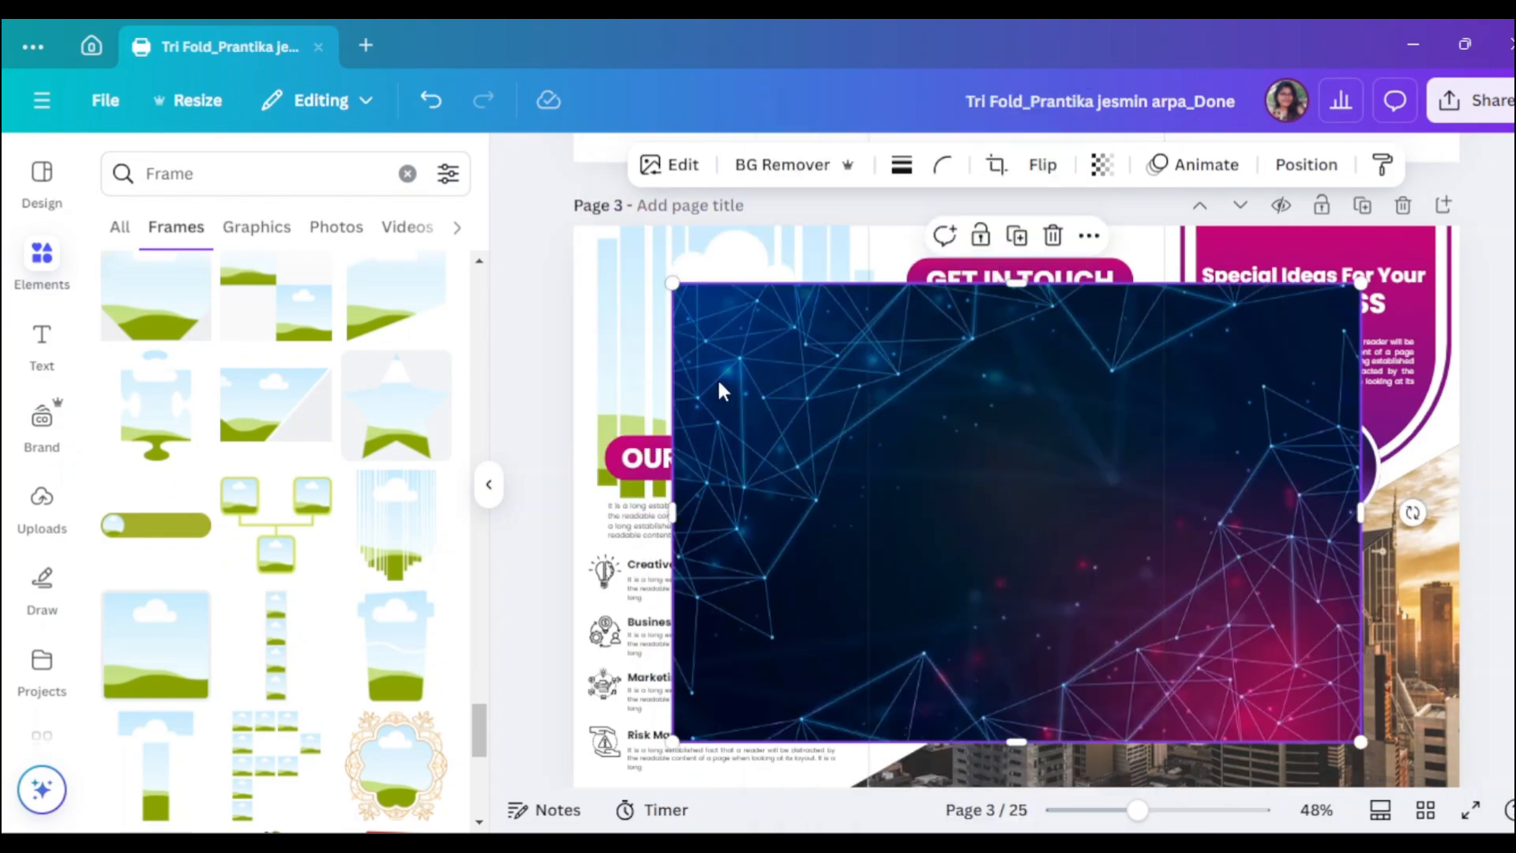
{"action": "left_click_drag", "start_coordinate": [717, 389], "coordinate": [1058, 480]}
{"action": "left_click", "coordinate": [688, 329]}
{"action": "left_click_drag", "start_coordinate": [688, 328], "coordinate": [695, 624]}
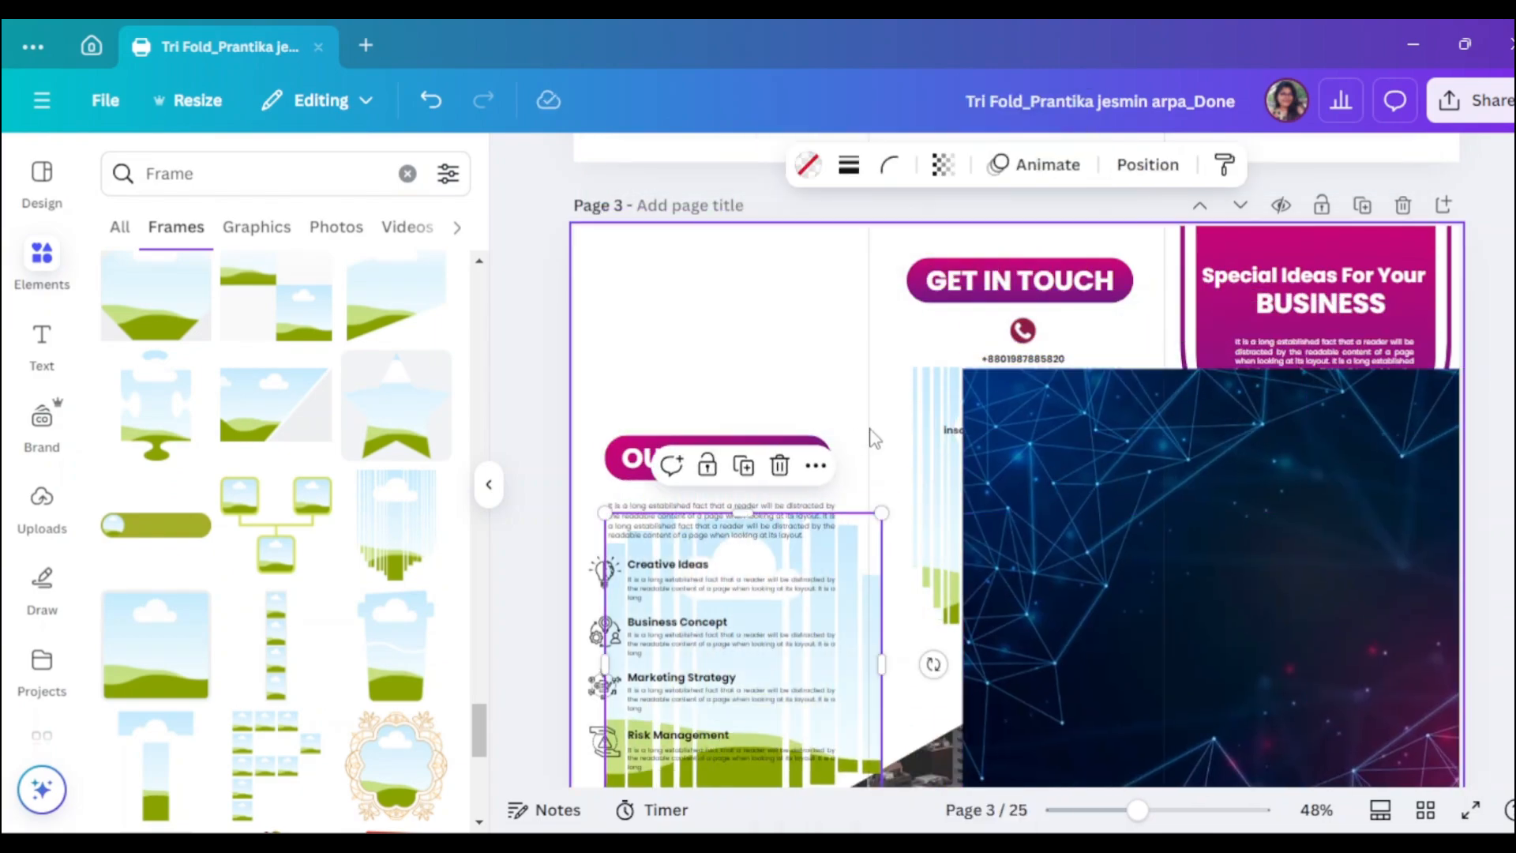
{"action": "left_click", "coordinate": [945, 449]}
{"action": "left_click_drag", "start_coordinate": [945, 449], "coordinate": [631, 191]}
- Widen the striped frame to both sides and align it at the panel top
{"action": "left_click", "coordinate": [492, 491]}
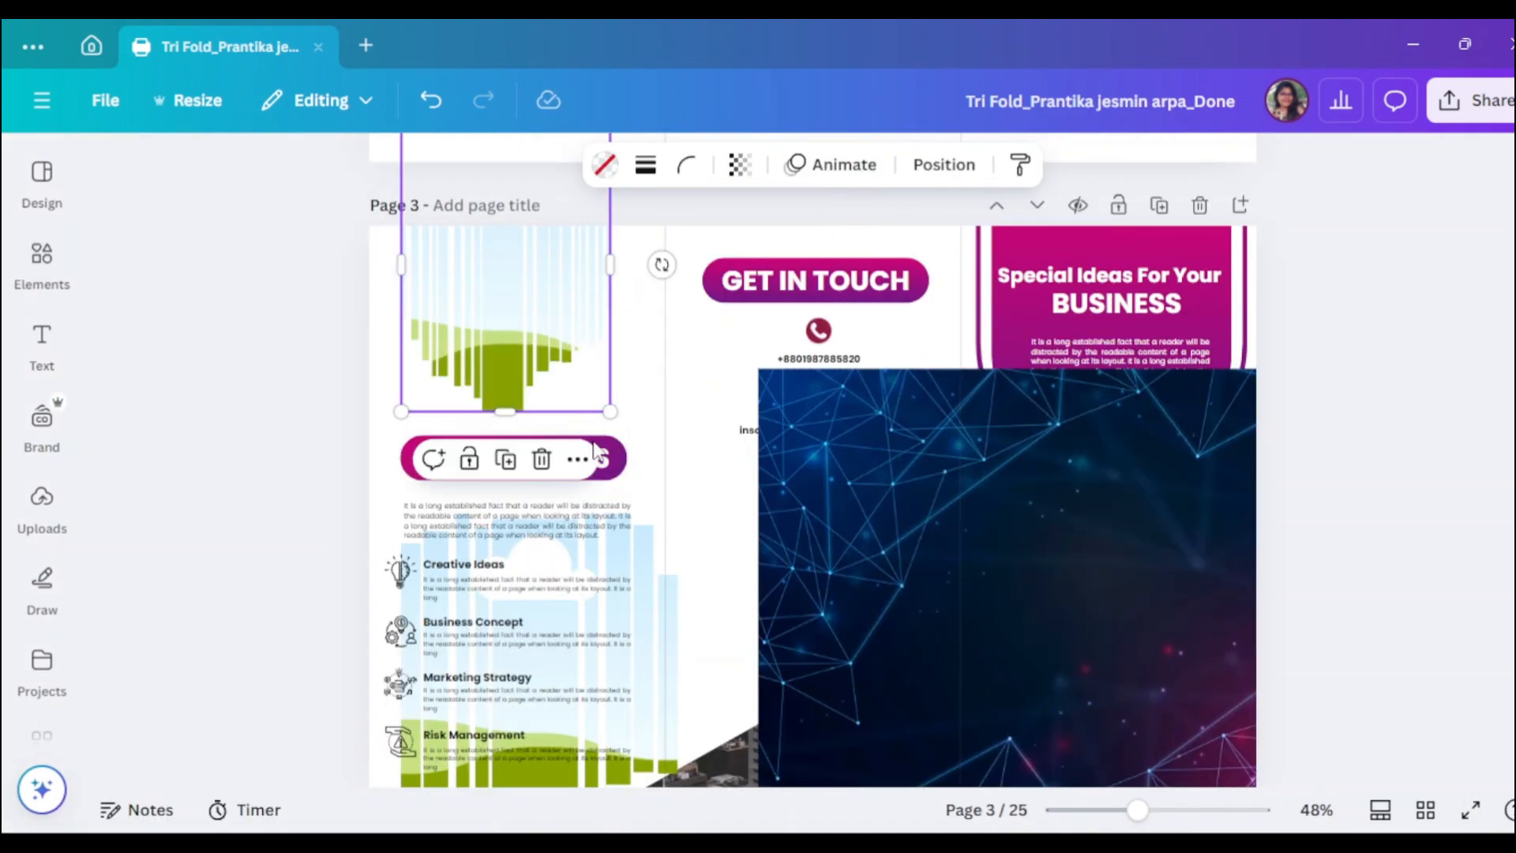
{"action": "scroll", "coordinate": [666, 456], "scroll_direction": "up", "scroll_amount": 3}
{"action": "left_click_drag", "start_coordinate": [619, 491], "coordinate": [667, 491]}
{"action": "left_click_drag", "start_coordinate": [398, 495], "coordinate": [363, 490]}
{"action": "left_click_drag", "start_coordinate": [565, 535], "coordinate": [568, 535]}
- Drop the network image into the striped frame and select the leftover empty frame
{"action": "left_click_drag", "start_coordinate": [802, 609], "coordinate": [536, 549]}
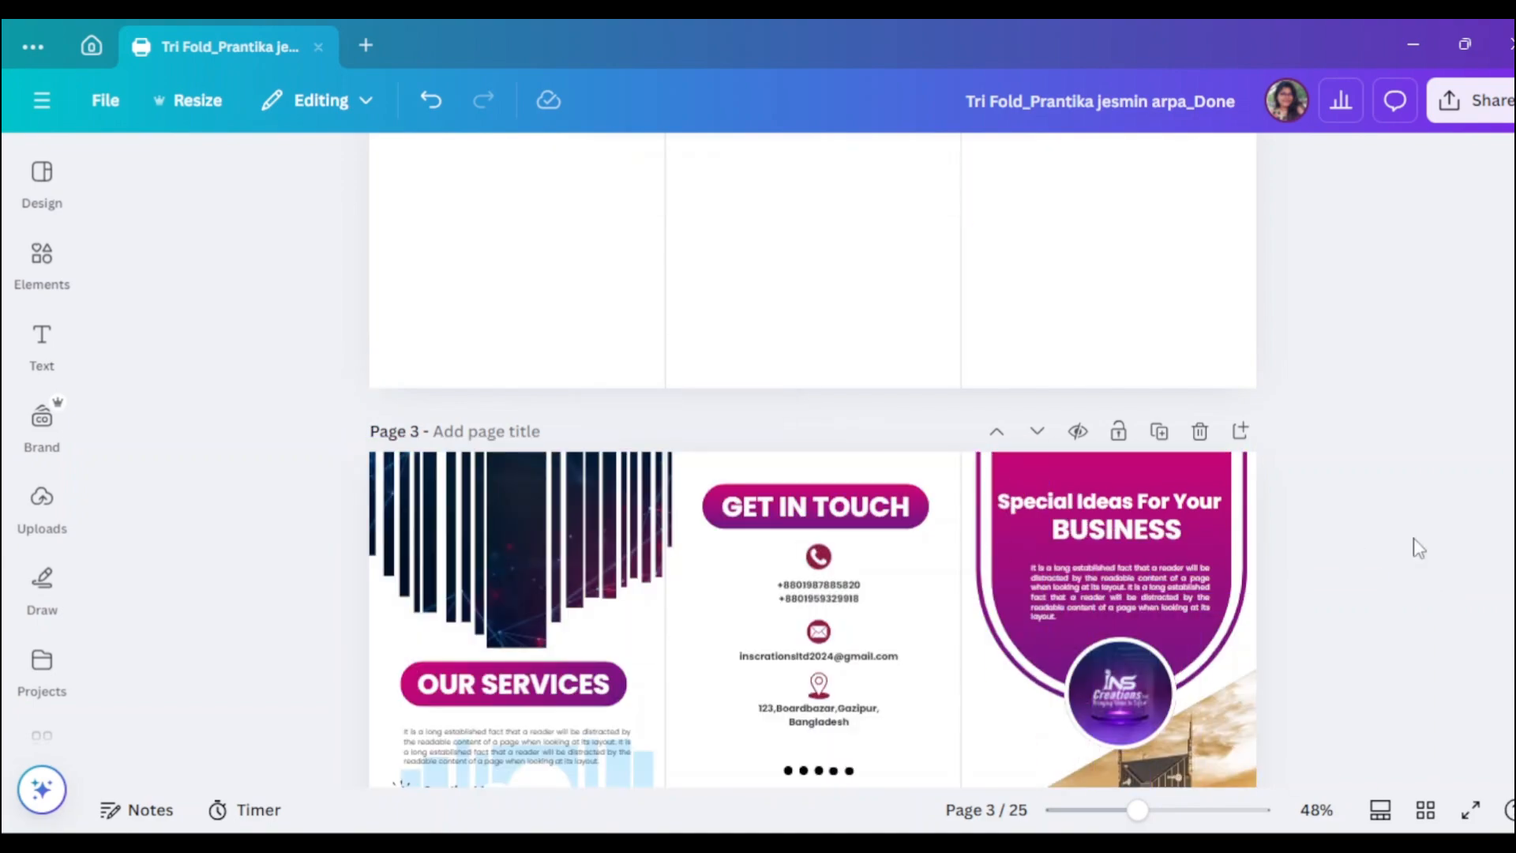
{"action": "scroll", "coordinate": [1380, 548], "scroll_direction": "down", "scroll_amount": 2}
{"action": "left_click", "coordinate": [571, 467]}
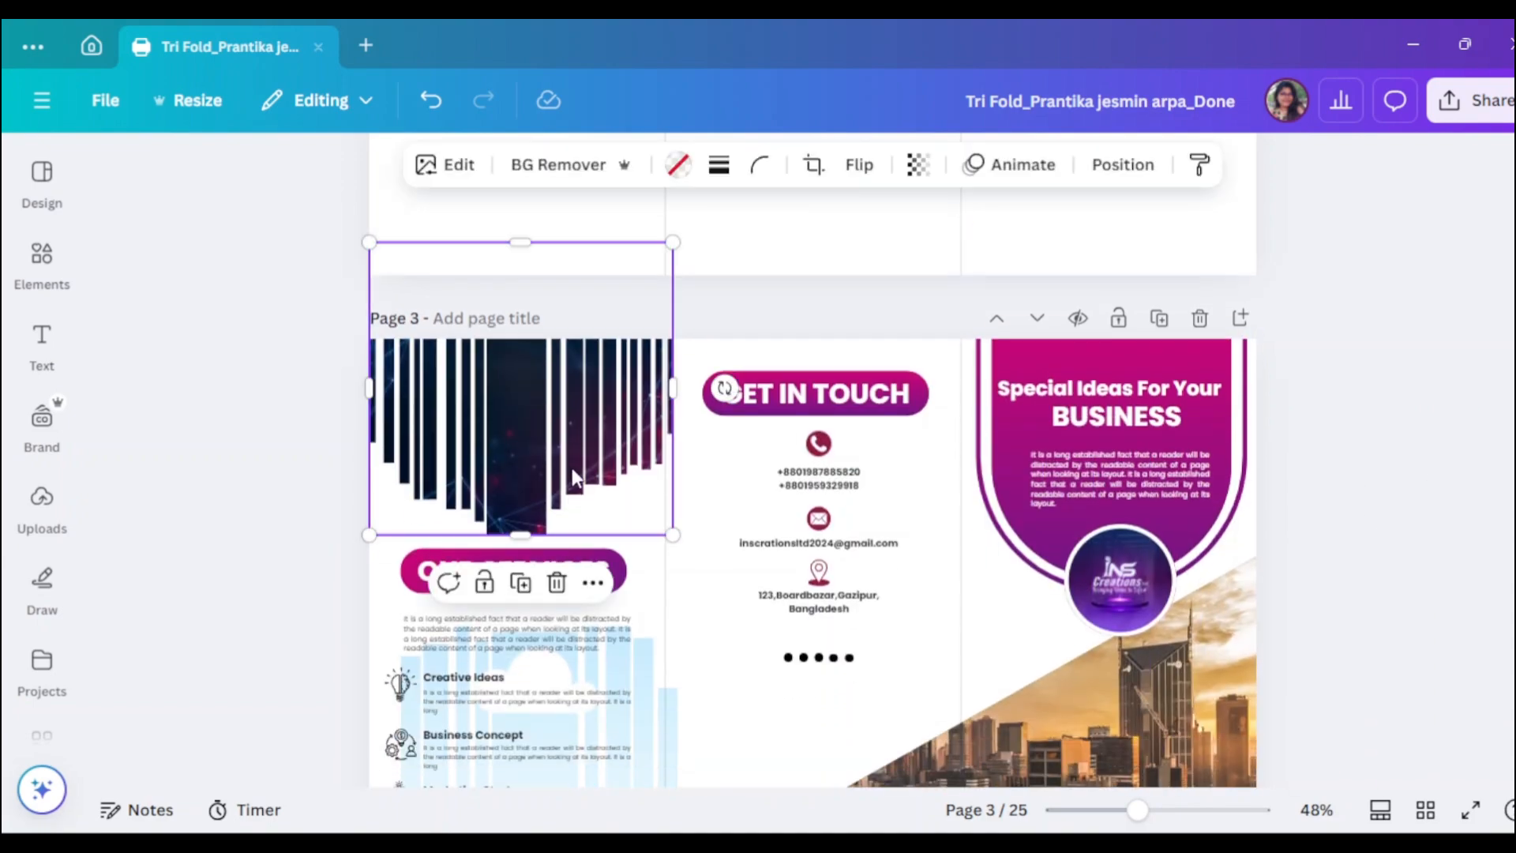
{"action": "scroll", "coordinate": [1468, 489], "scroll_direction": "down", "scroll_amount": 3}
{"action": "left_click", "coordinate": [1486, 497]}
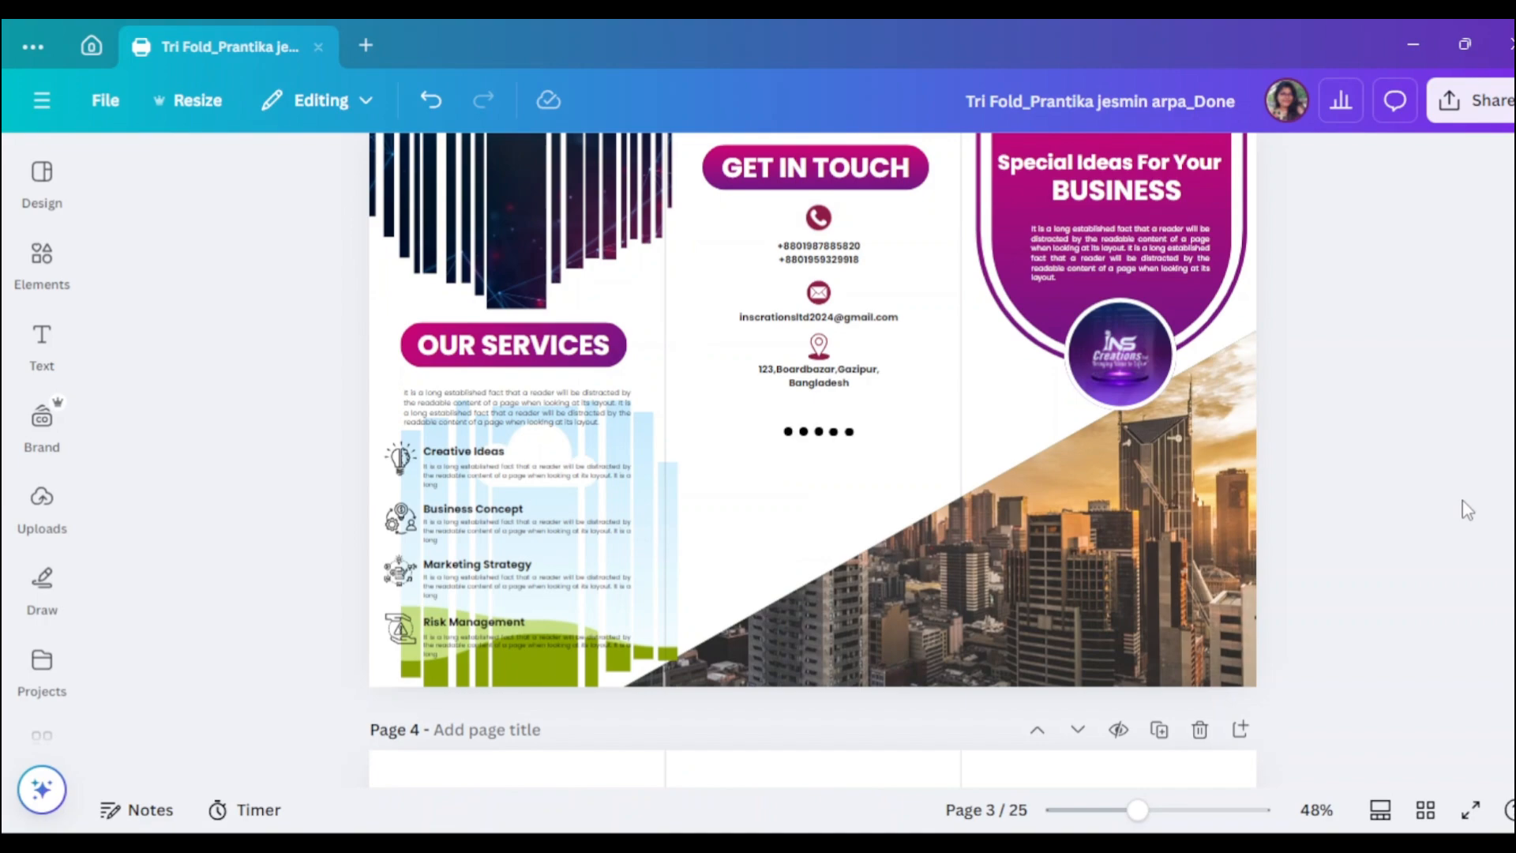
{"action": "left_click", "coordinate": [656, 553]}
- Delete the empty frame, enlarge the OUR SERVICES paragraph to 11 and move it up
{"action": "key", "text": "Delete"}
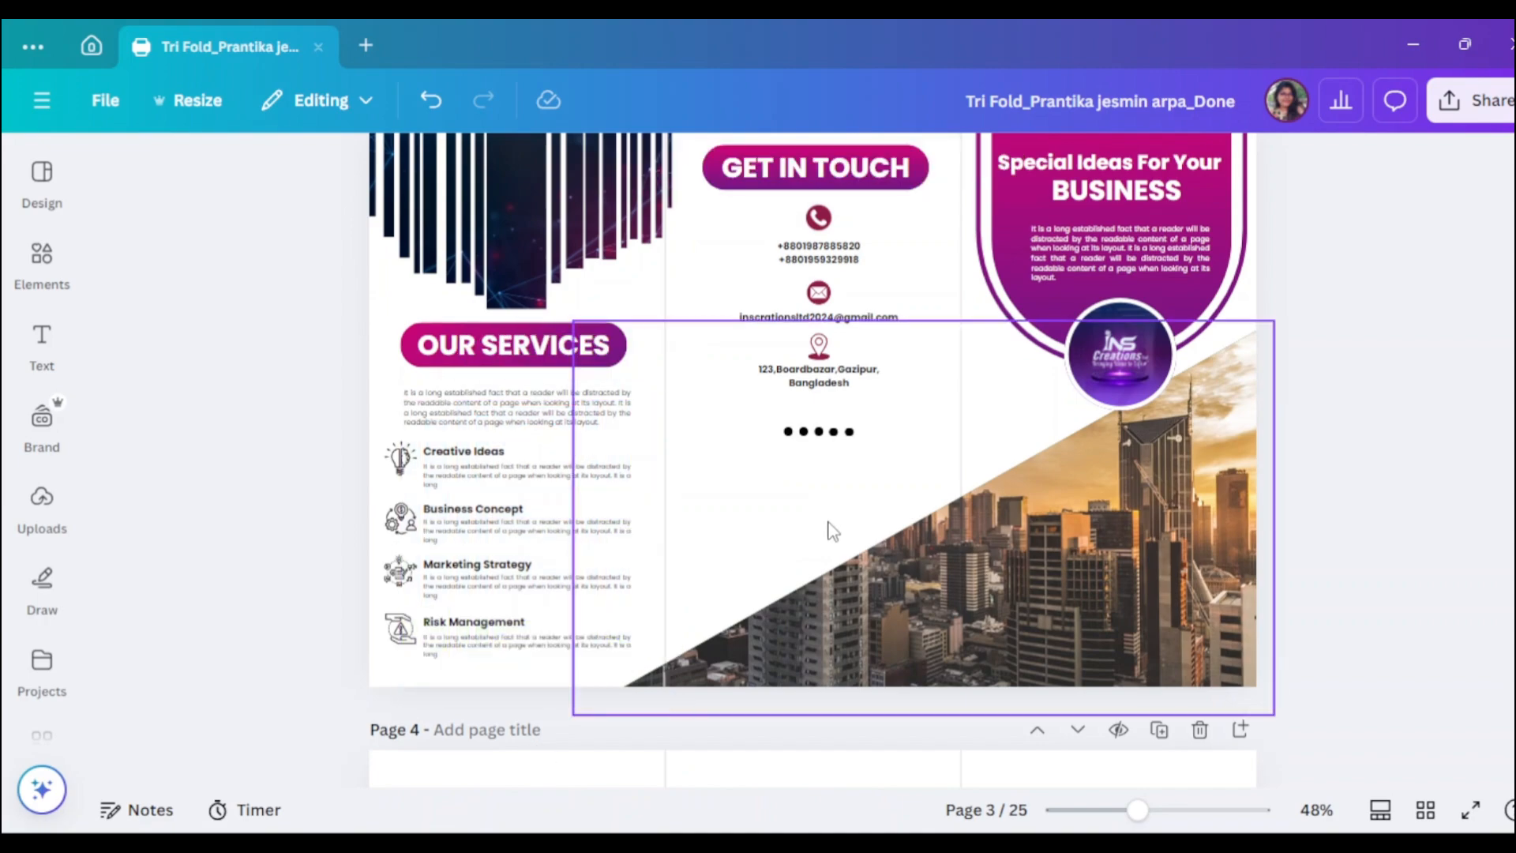
{"action": "left_click", "coordinate": [517, 417]}
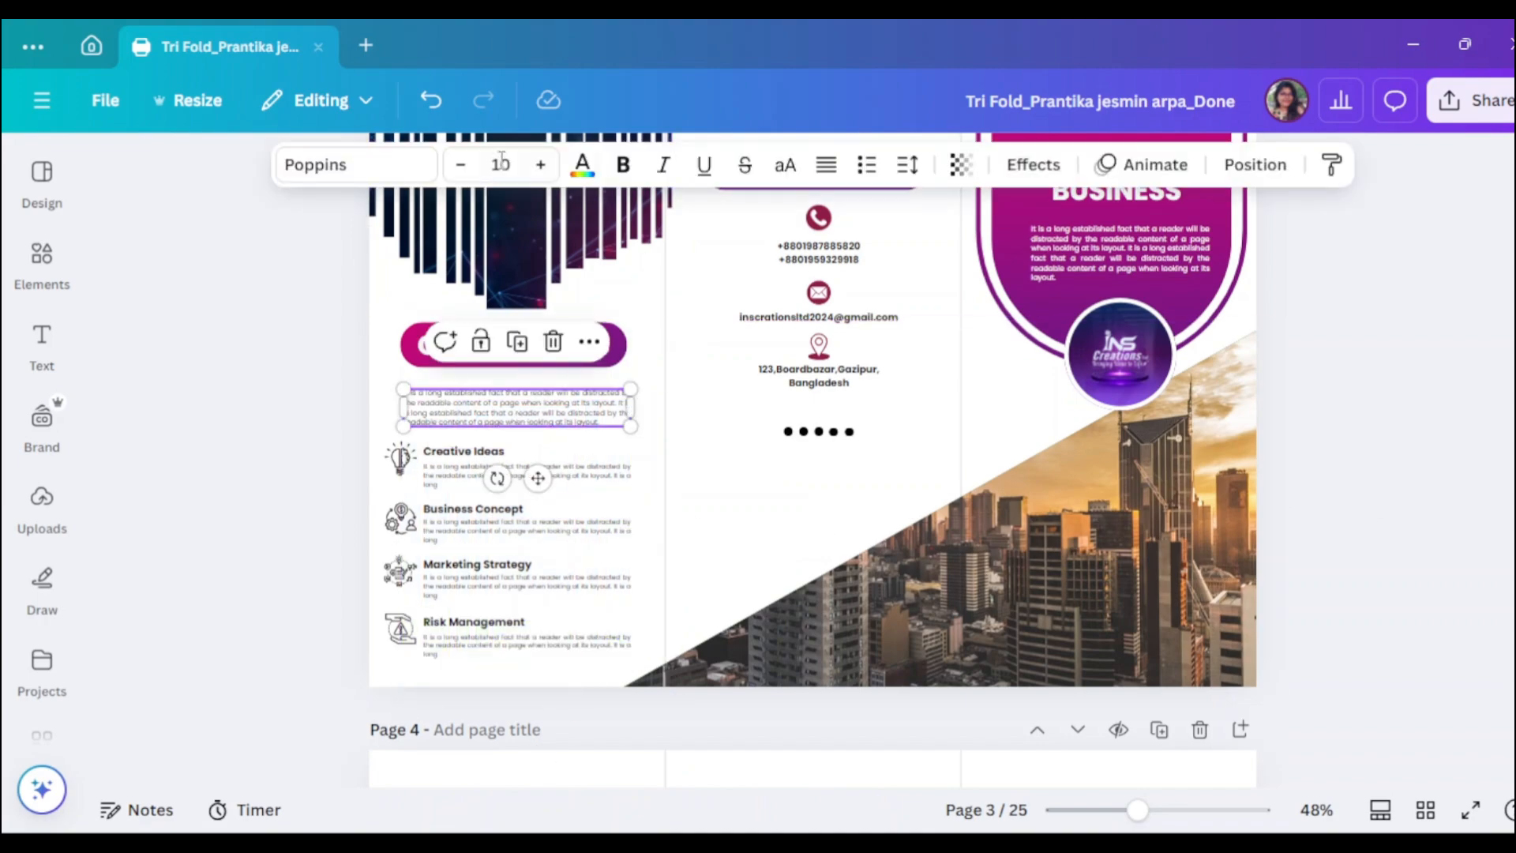
{"action": "left_click", "coordinate": [542, 167]}
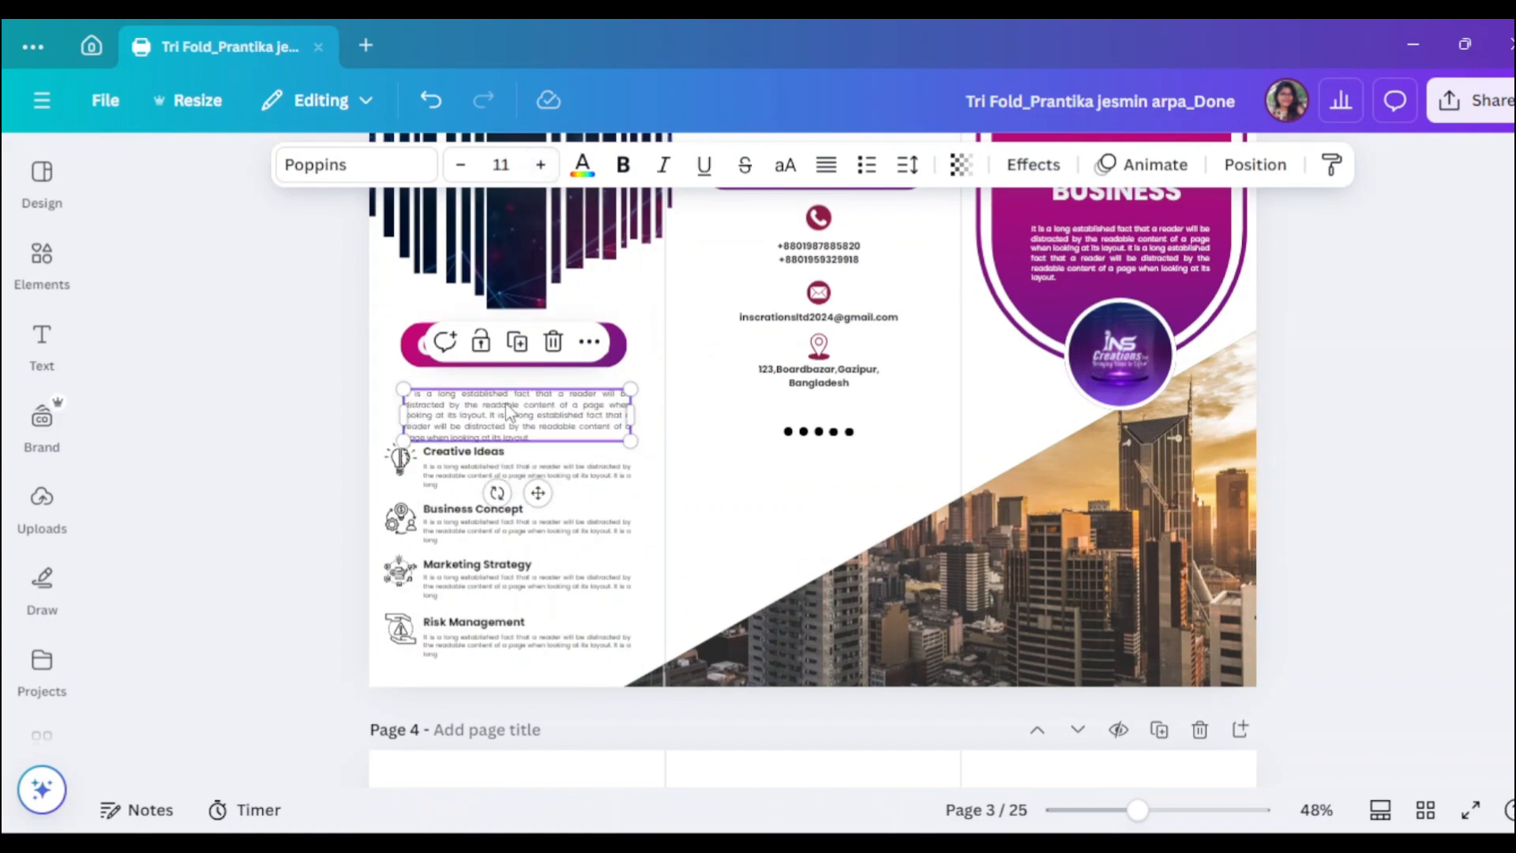
{"action": "left_click_drag", "start_coordinate": [508, 411], "coordinate": [505, 390]}
- Raise the four service descriptions' font size from 9 to 10
{"action": "left_click", "coordinate": [521, 476]}
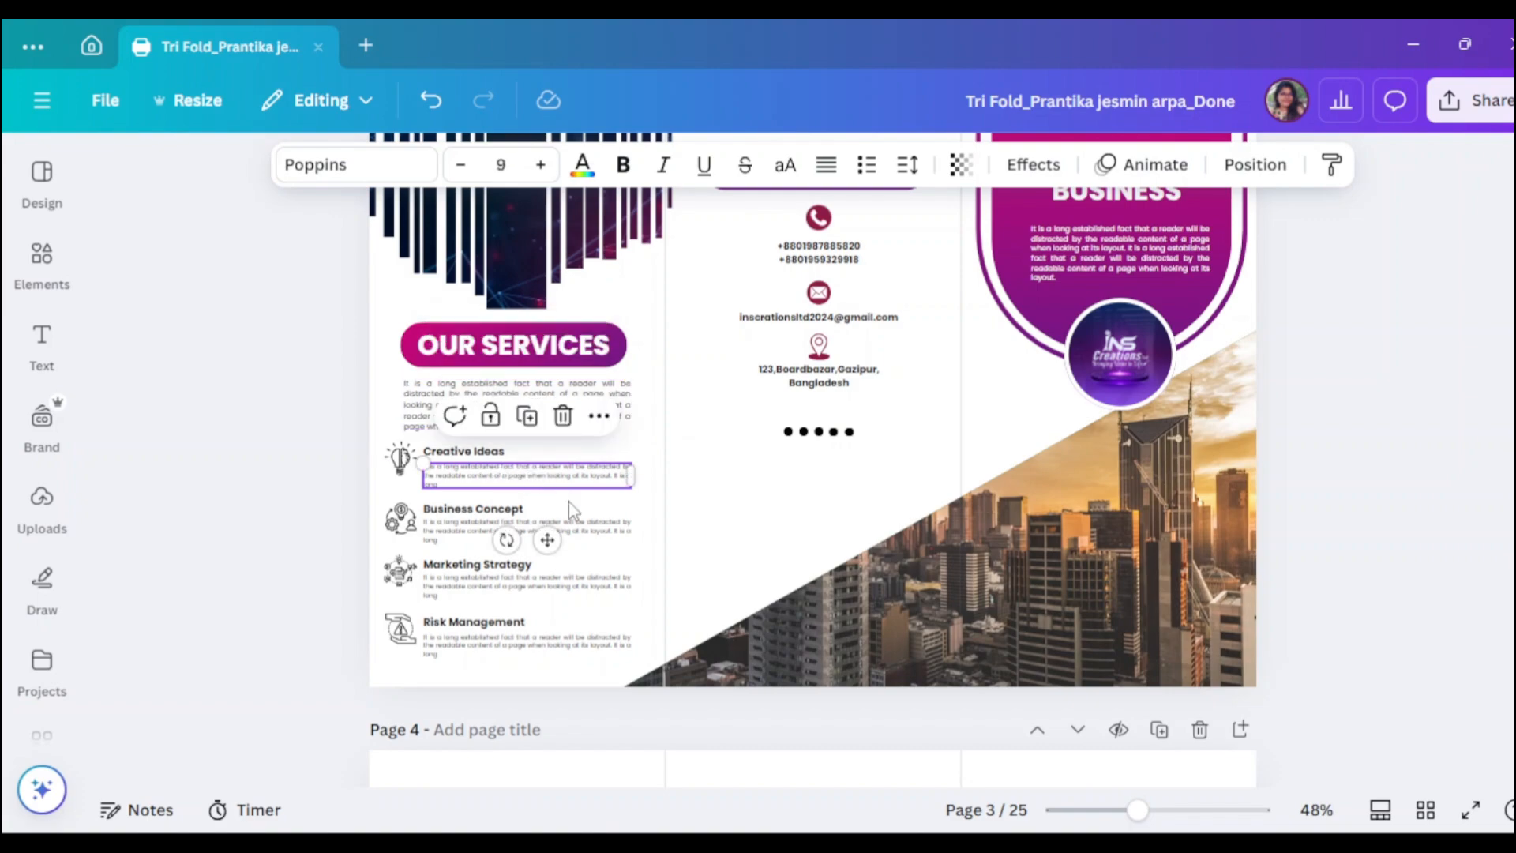
{"action": "left_click", "coordinate": [480, 456]}
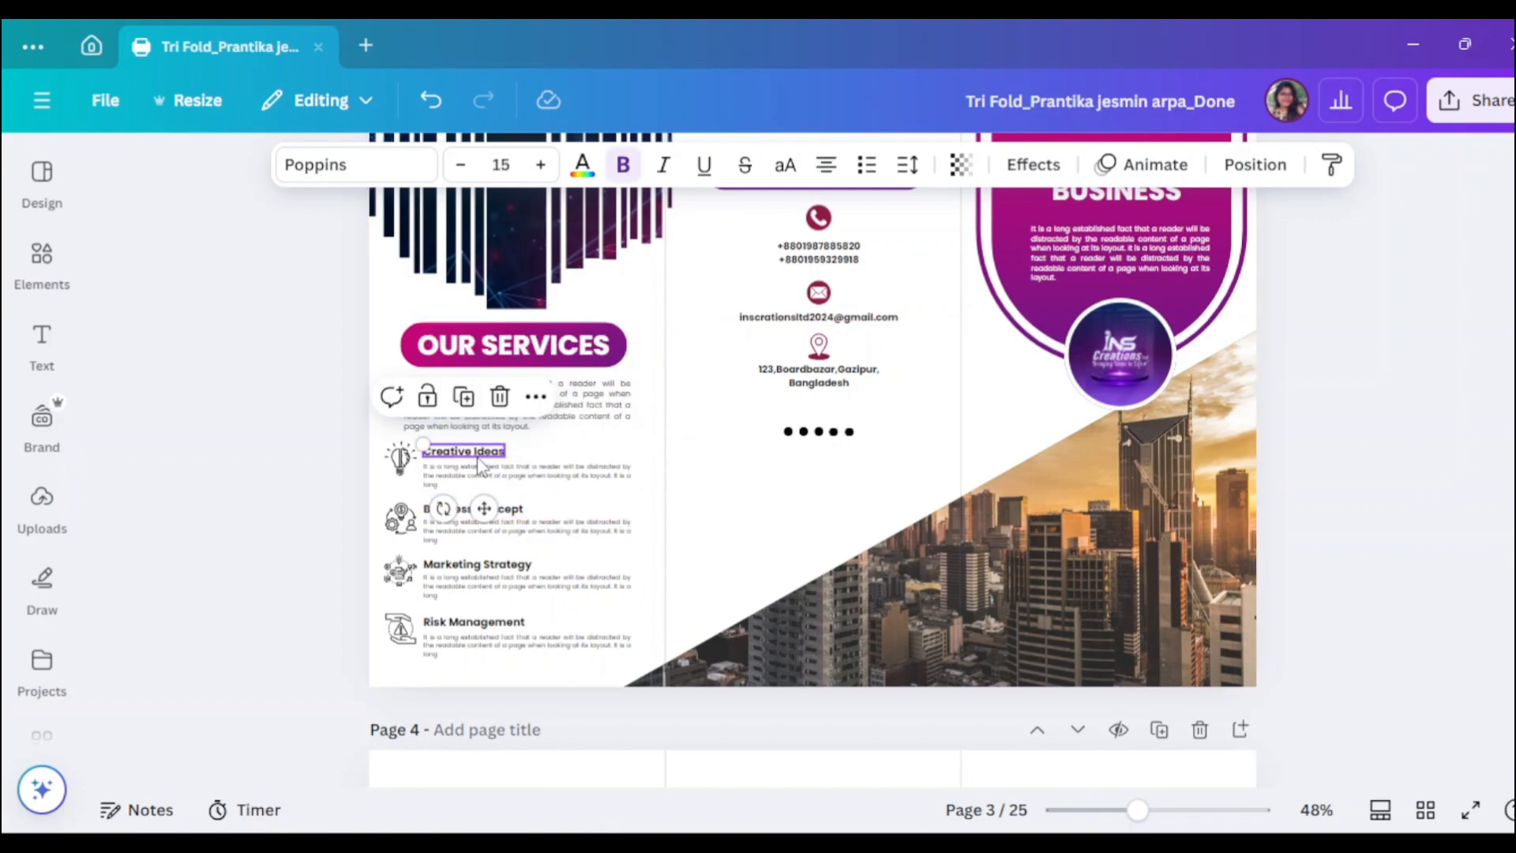
{"action": "left_click", "coordinate": [547, 479]}
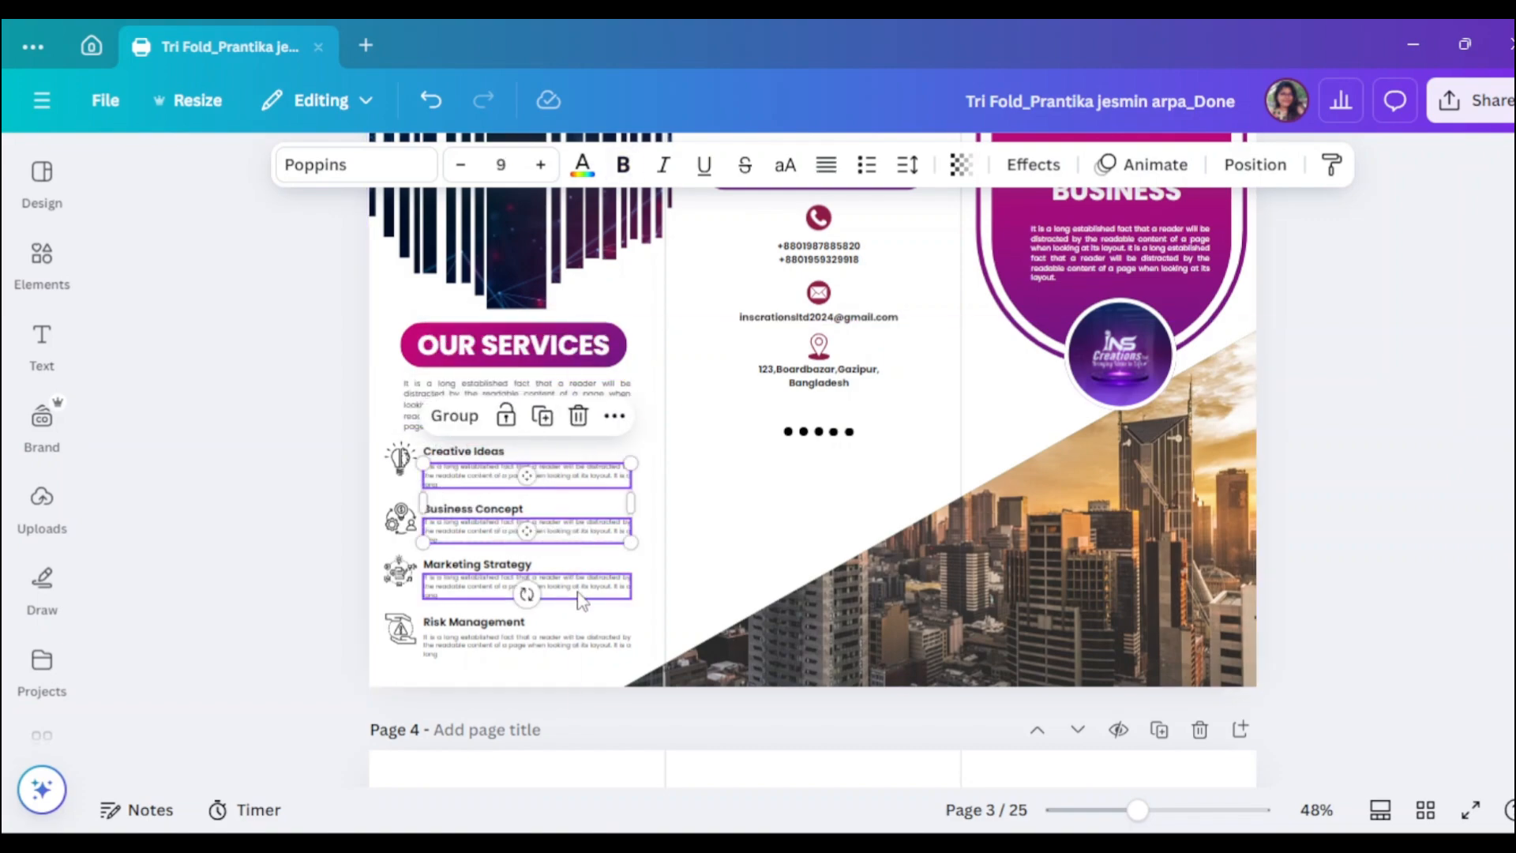
{"action": "left_click", "coordinate": [553, 586], "text": "shift"}
{"action": "left_click", "coordinate": [584, 645], "text": "shift"}
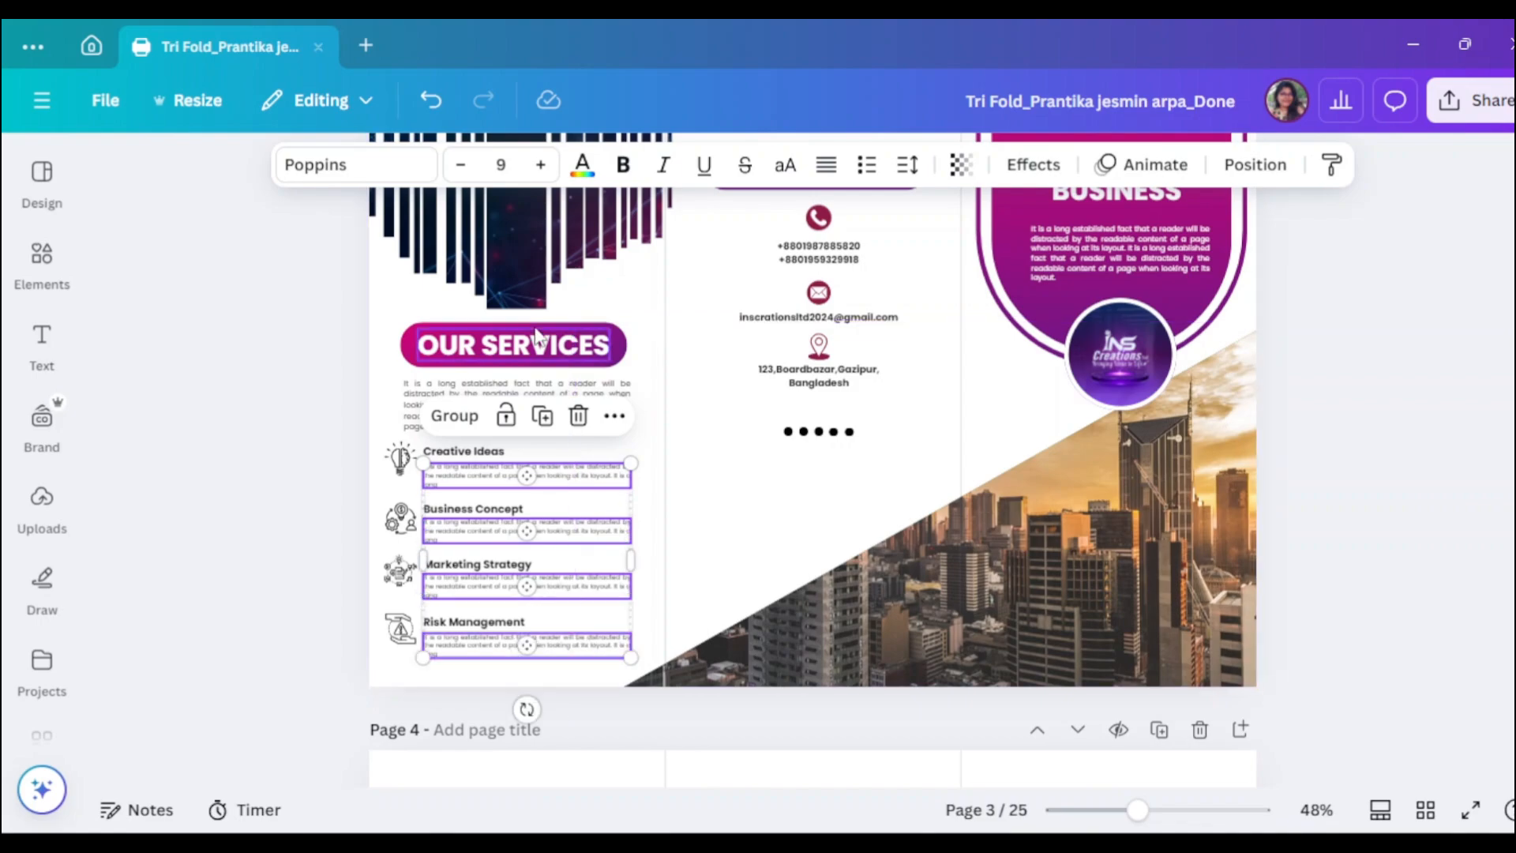
{"action": "left_click", "coordinate": [540, 165]}
{"action": "left_click", "coordinate": [192, 462]}
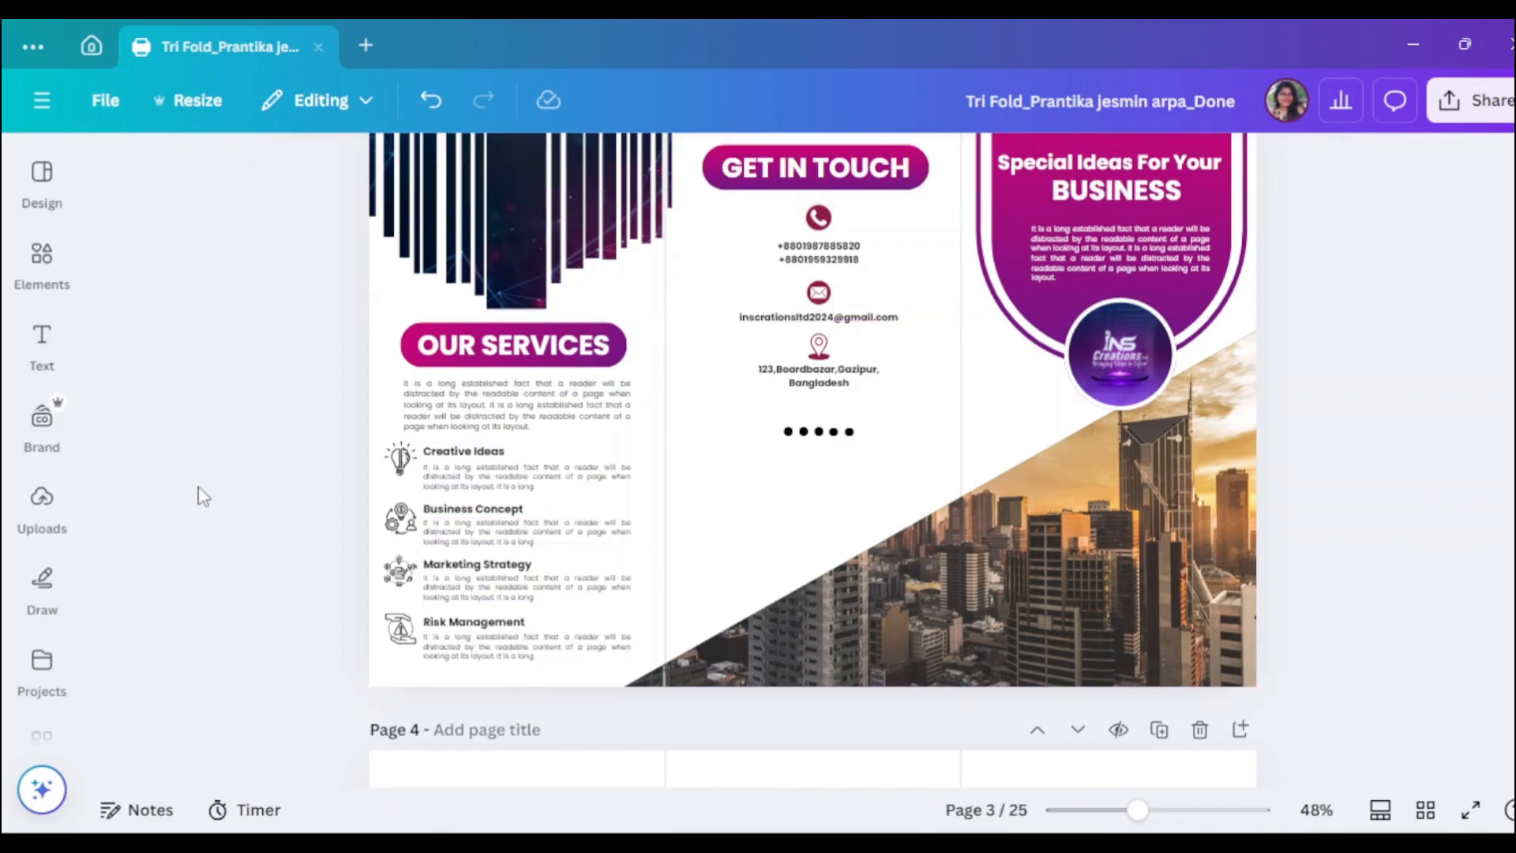
- Review the alignment of the Creative Ideas and Business Concept blocks, then zoom back out
{"action": "left_click_drag", "start_coordinate": [1137, 811], "coordinate": [1174, 811]}
{"action": "left_click", "coordinate": [296, 462]}
{"action": "left_click", "coordinate": [277, 524]}
{"action": "left_click_drag", "start_coordinate": [231, 385], "coordinate": [442, 758]}
{"action": "left_click", "coordinate": [1256, 164]}
{"action": "left_click", "coordinate": [588, 550]}
{"action": "scroll", "coordinate": [1157, 526], "scroll_direction": "up", "scroll_amount": 7}
{"action": "left_click", "coordinate": [1026, 599]}
{"action": "scroll", "coordinate": [1241, 647], "scroll_direction": "down", "scroll_amount": 6}
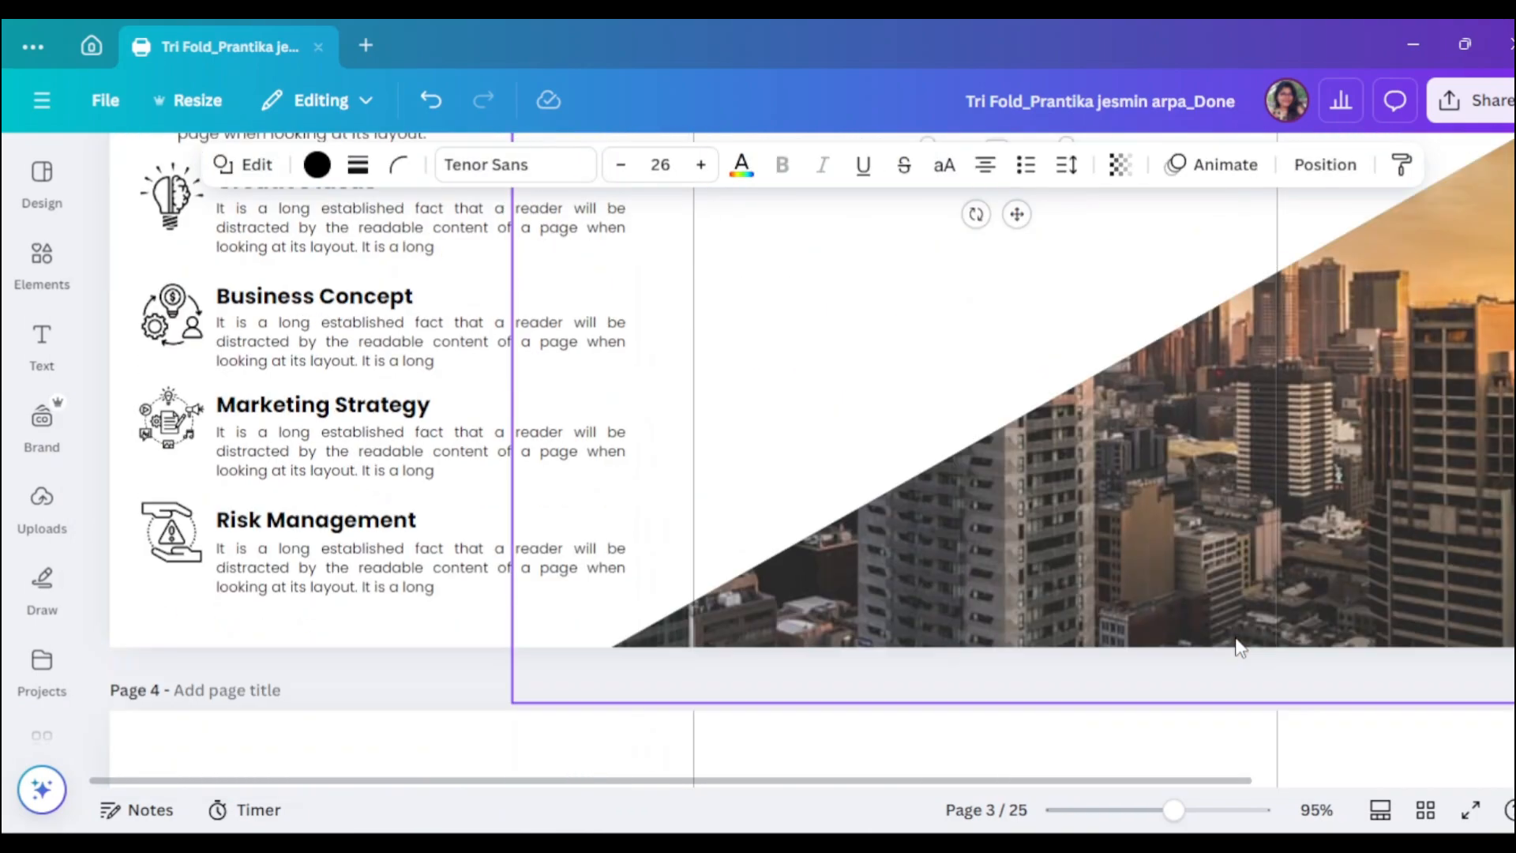
{"action": "left_click_drag", "start_coordinate": [1174, 810], "coordinate": [1112, 810]}
{"action": "left_click", "coordinate": [1313, 605]}
- Search Elements for 'tech whi' and show the photo results
{"action": "left_click", "coordinate": [42, 264]}
{"action": "double_click", "coordinate": [255, 187]}
{"action": "key", "text": "BackSpace"}
{"action": "type", "text": "tech white"}
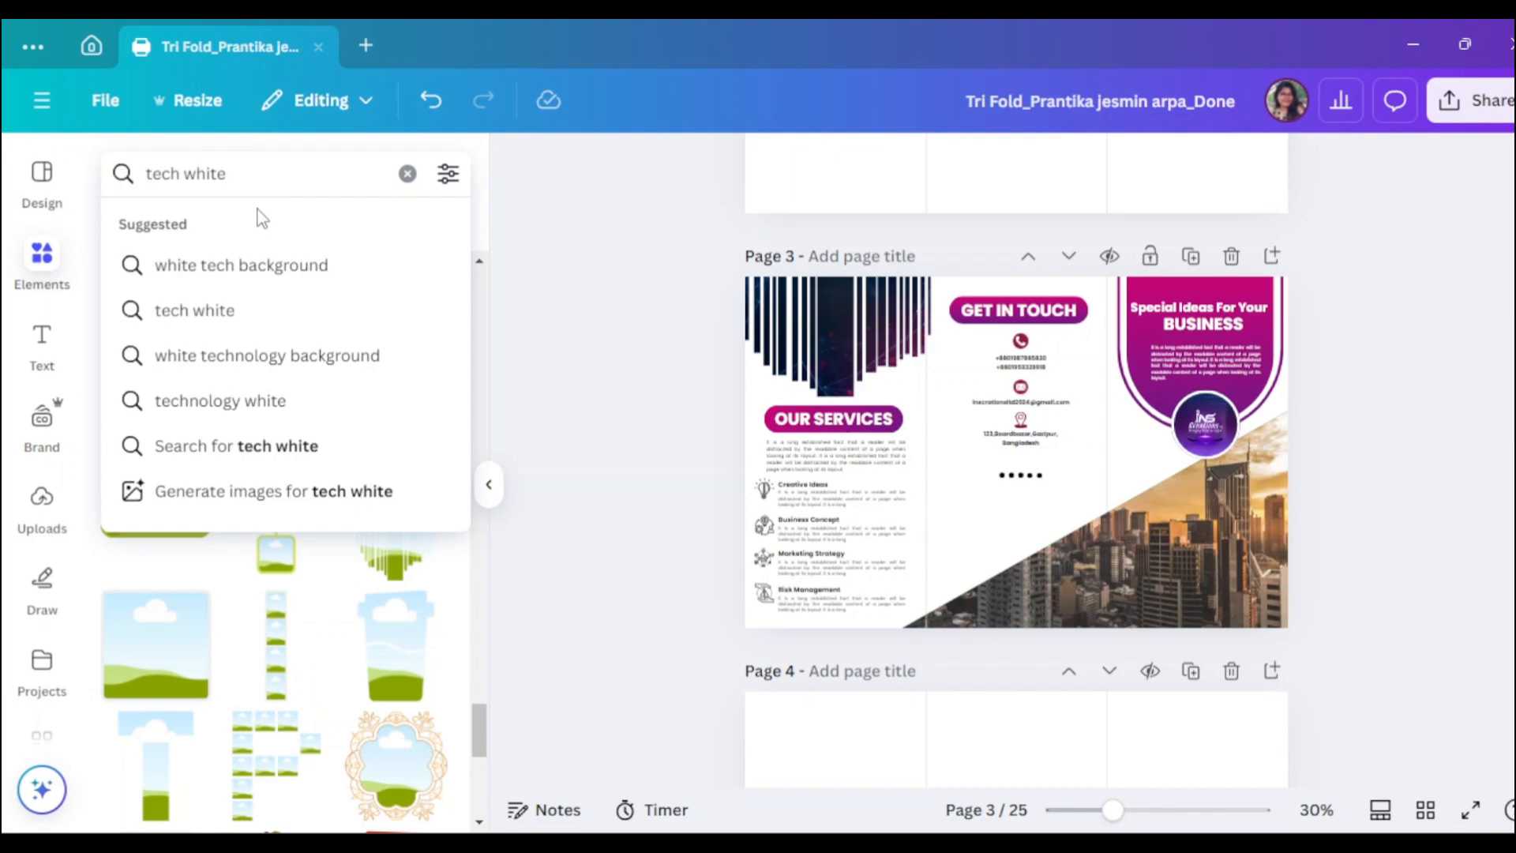
{"action": "left_click", "coordinate": [240, 264]}
{"action": "left_click", "coordinate": [285, 227]}
- Set a tech photo as page 3's background, then replace it with the white circuit photo
{"action": "left_click", "coordinate": [367, 528]}
{"action": "right_click", "coordinate": [1026, 553]}
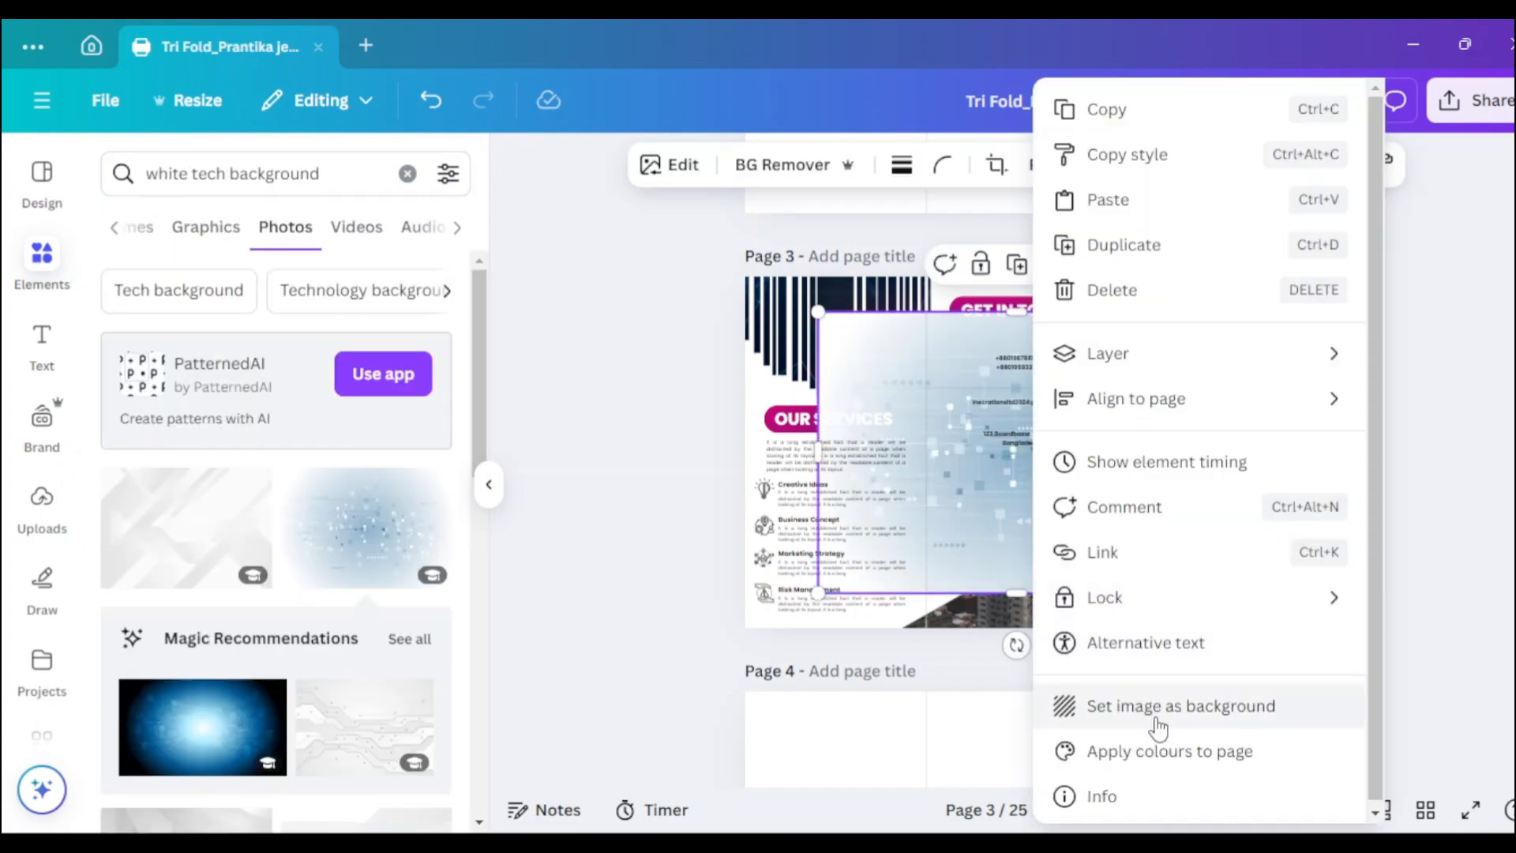
{"action": "left_click", "coordinate": [1155, 721]}
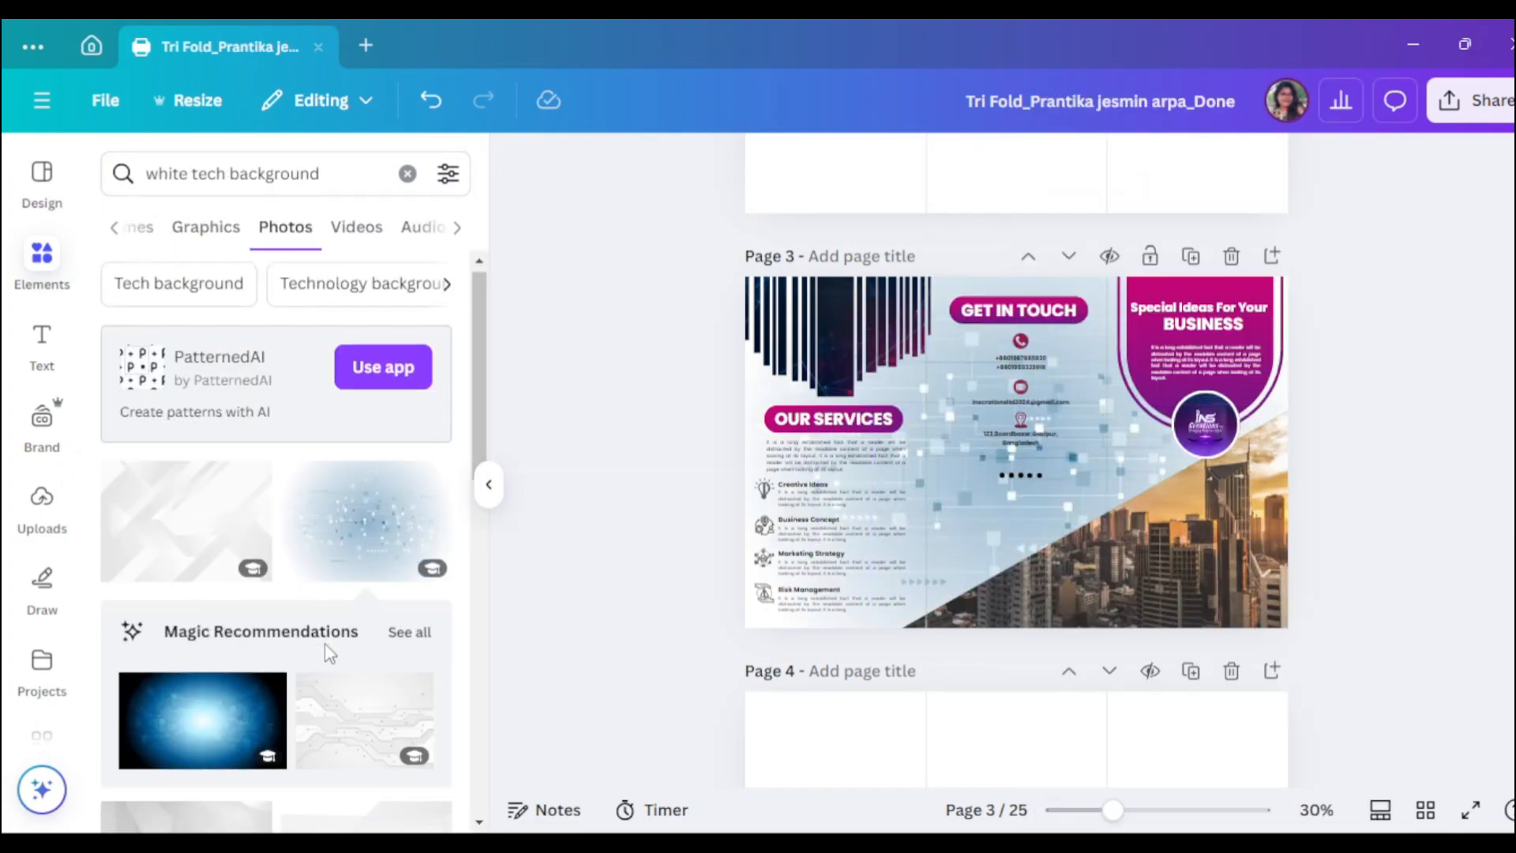
{"action": "scroll", "coordinate": [377, 624], "scroll_direction": "down", "scroll_amount": 2}
{"action": "left_click", "coordinate": [377, 624]}
{"action": "right_click", "coordinate": [1026, 553]}
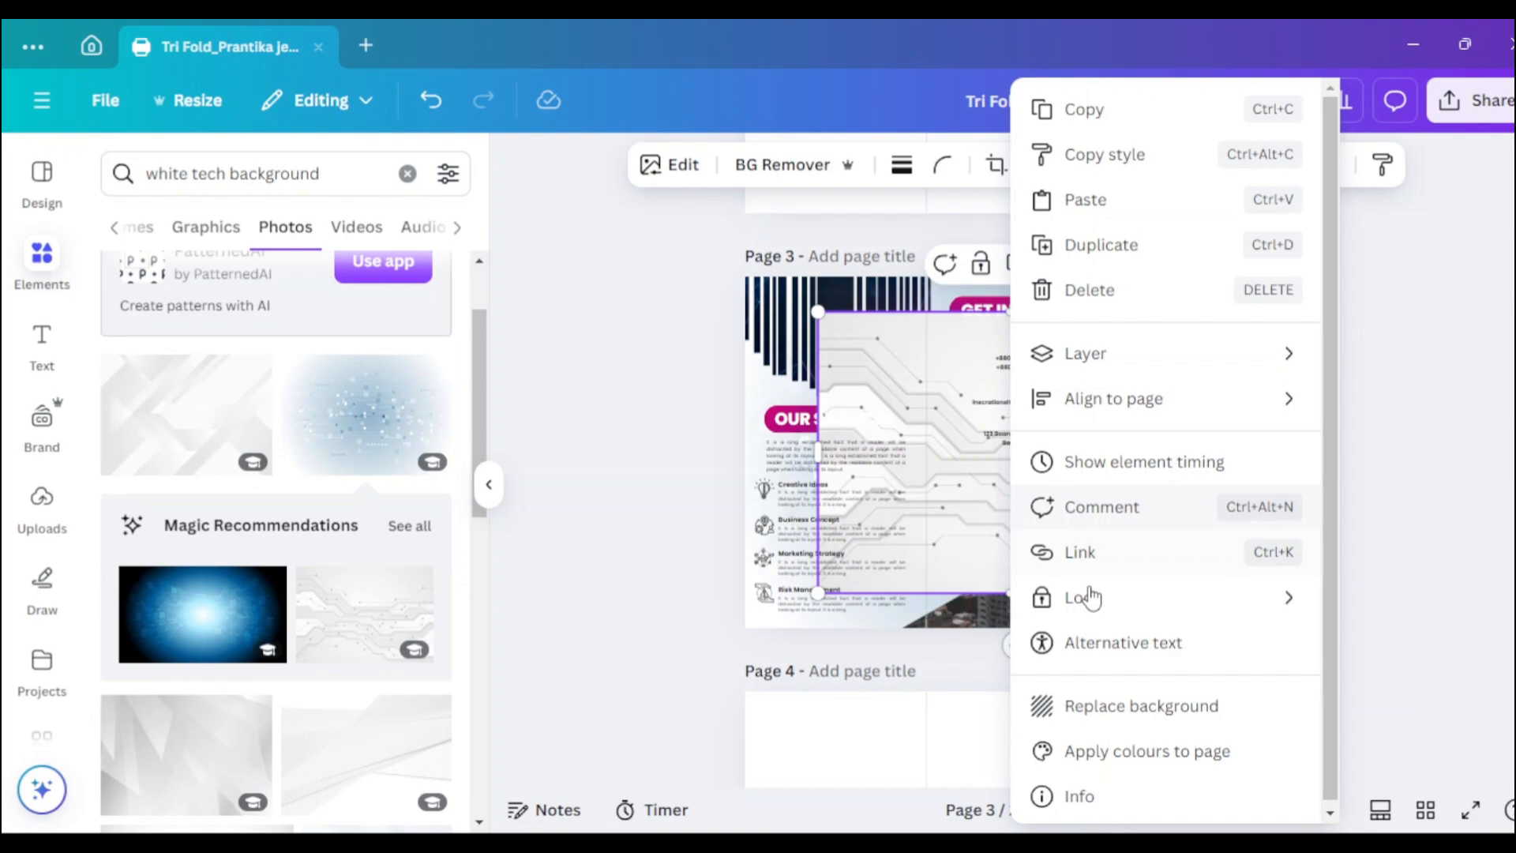
{"action": "left_click", "coordinate": [1144, 721]}
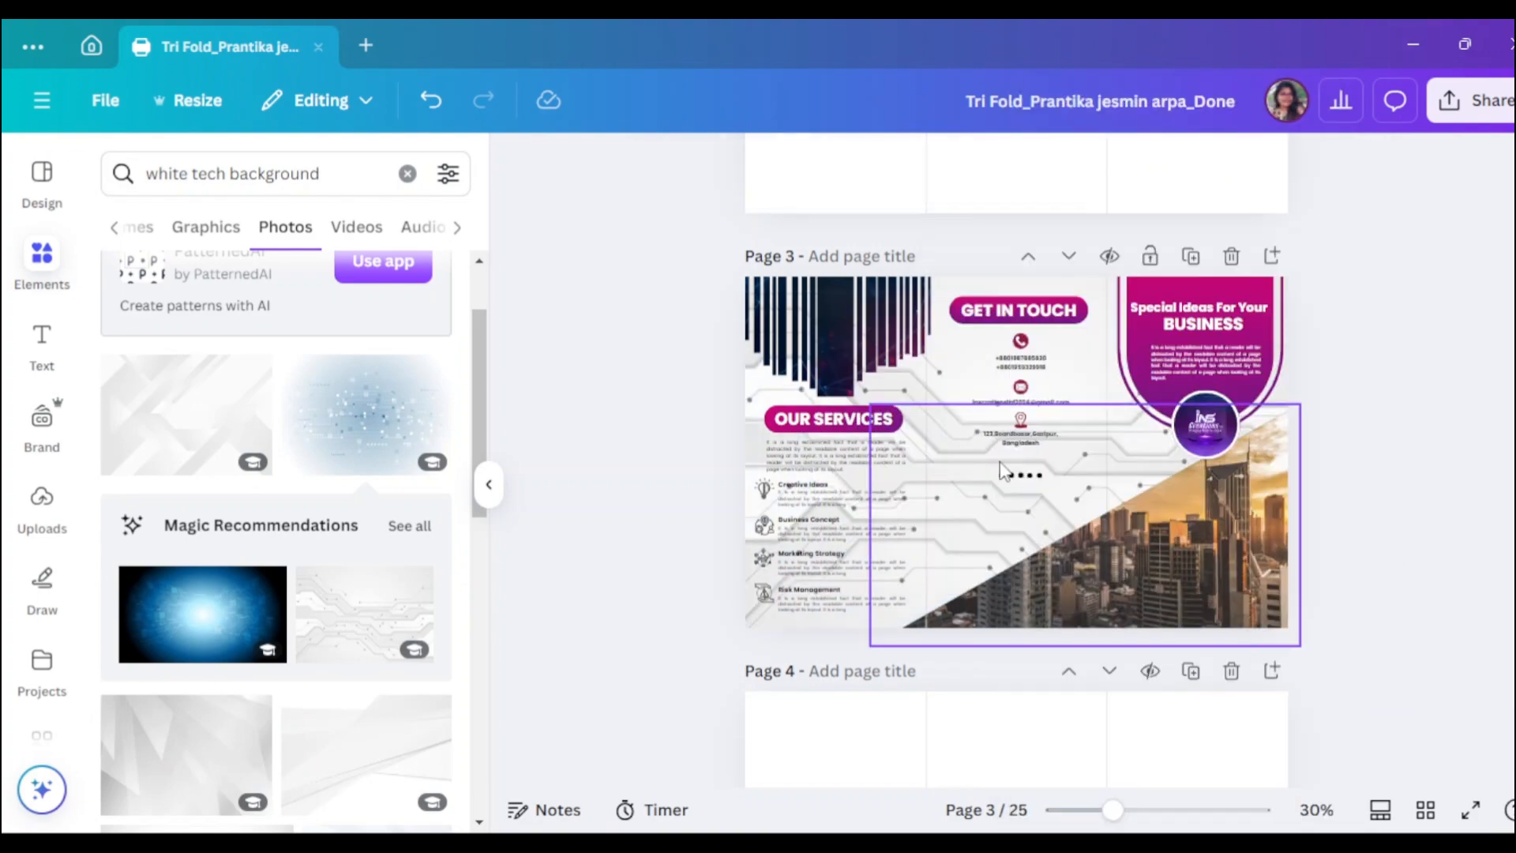
- Lower the circuit background's transparency to about 48
{"action": "left_click", "coordinate": [979, 521]}
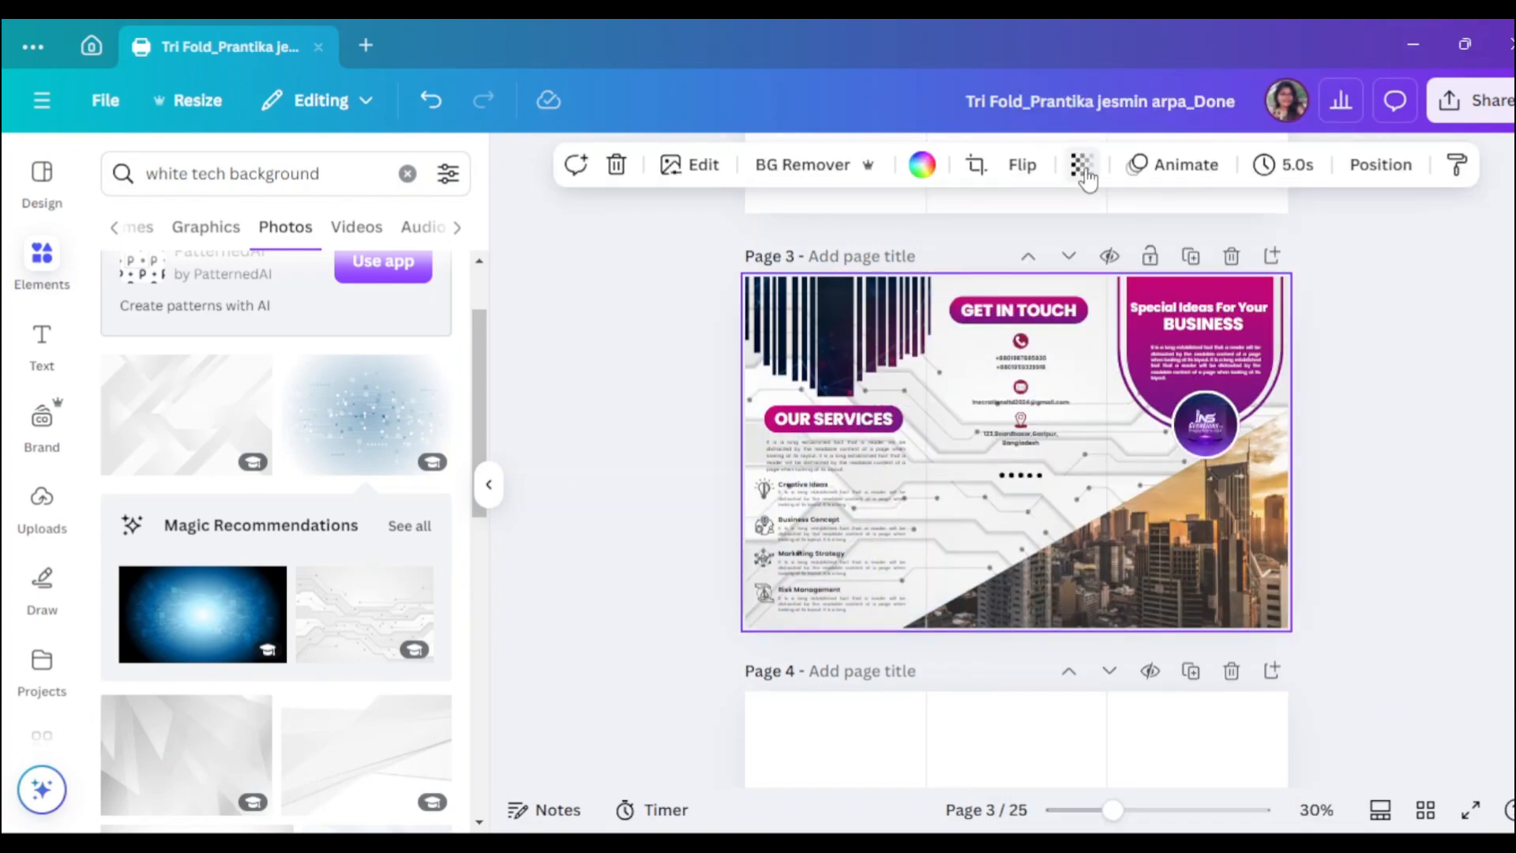
{"action": "left_click", "coordinate": [1081, 164]}
{"action": "left_click_drag", "start_coordinate": [1078, 256], "coordinate": [1059, 257]}
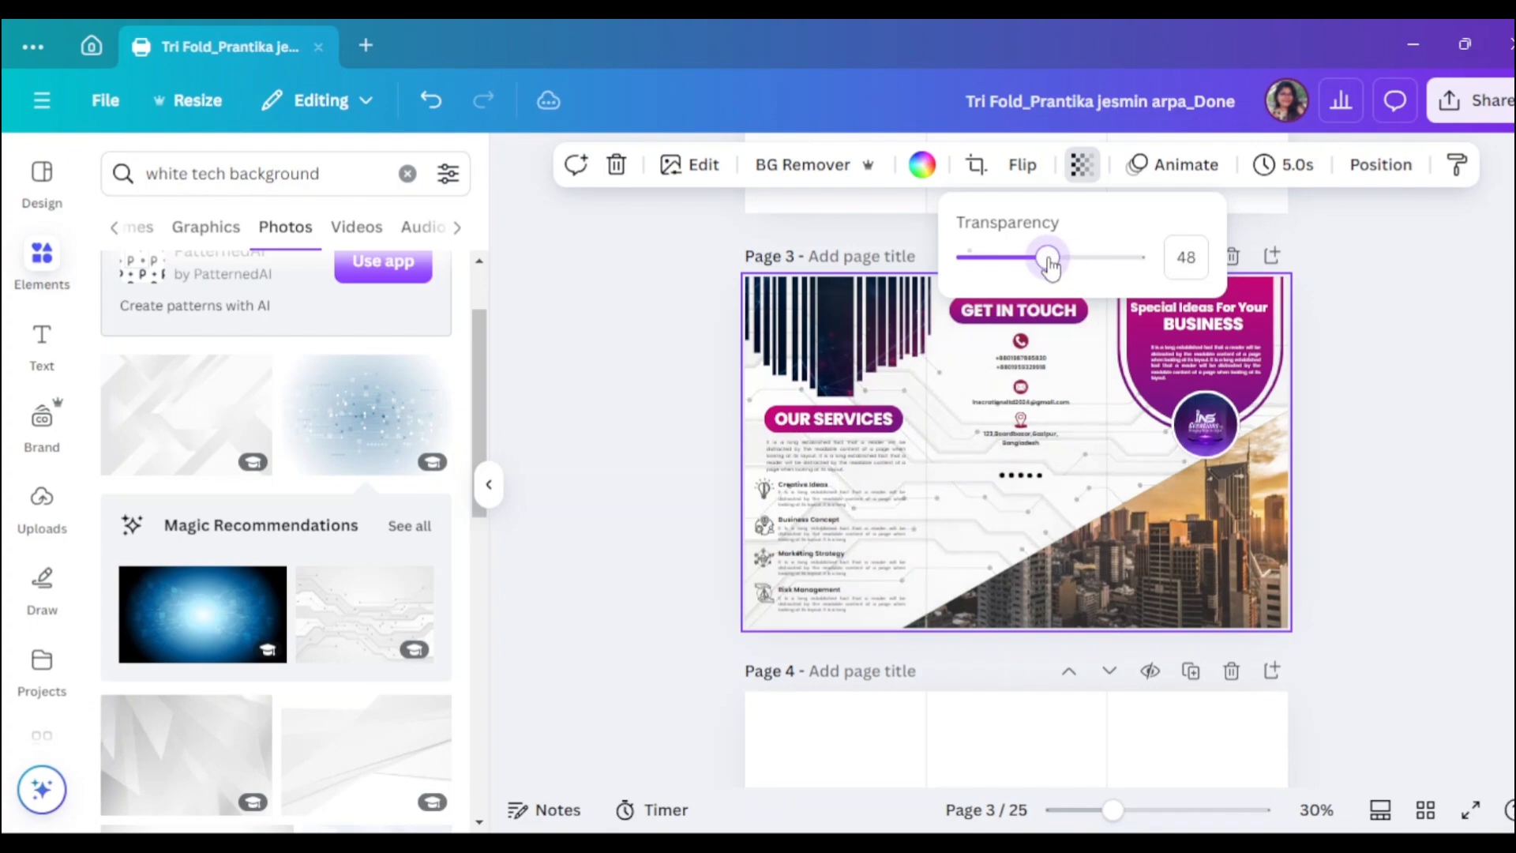
{"action": "left_click", "coordinate": [488, 484]}
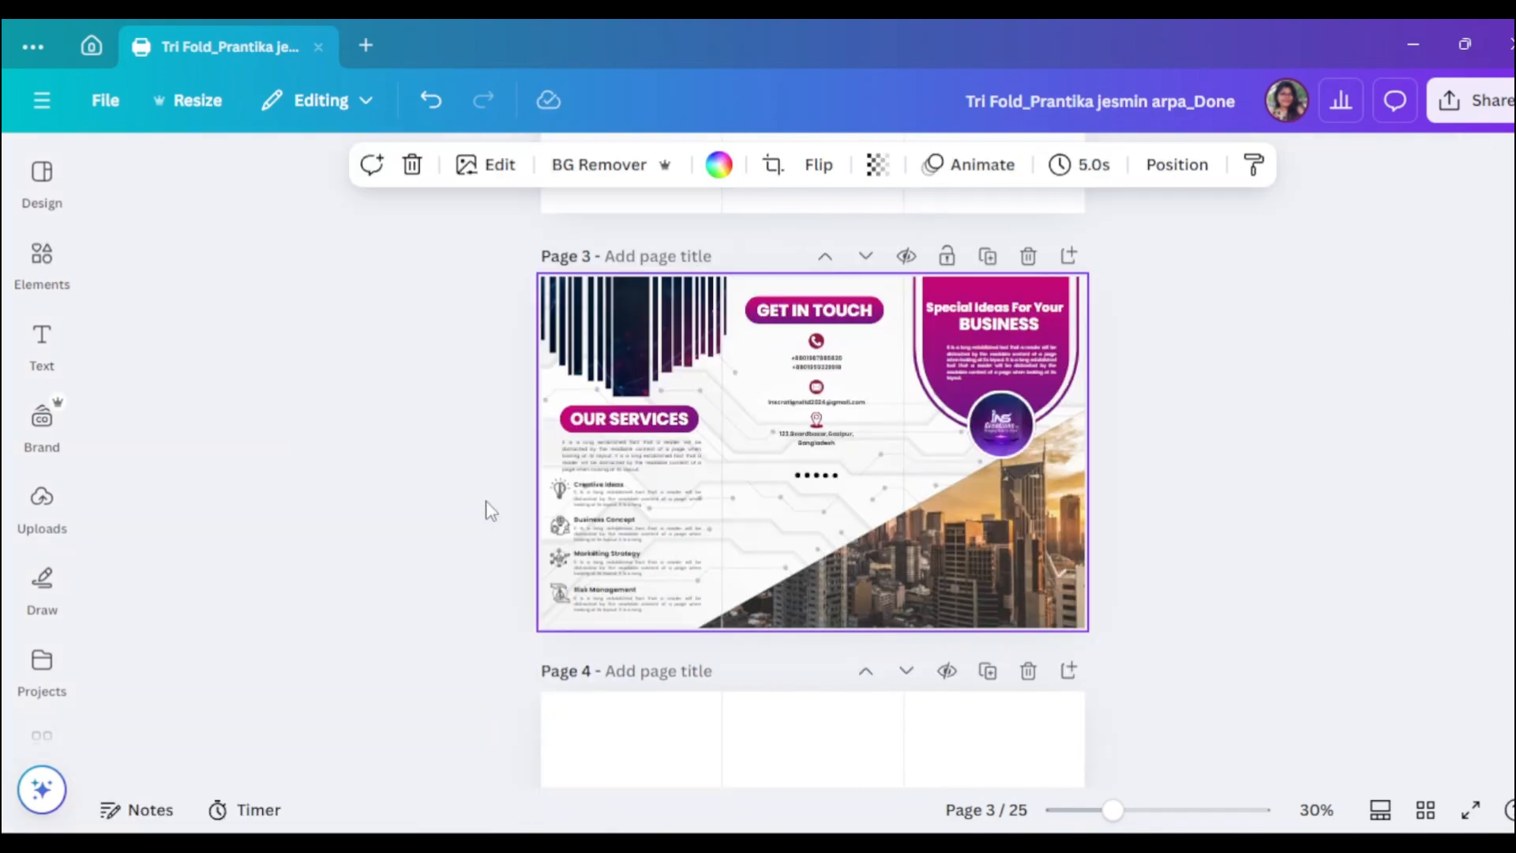
{"action": "left_click", "coordinate": [1394, 488]}
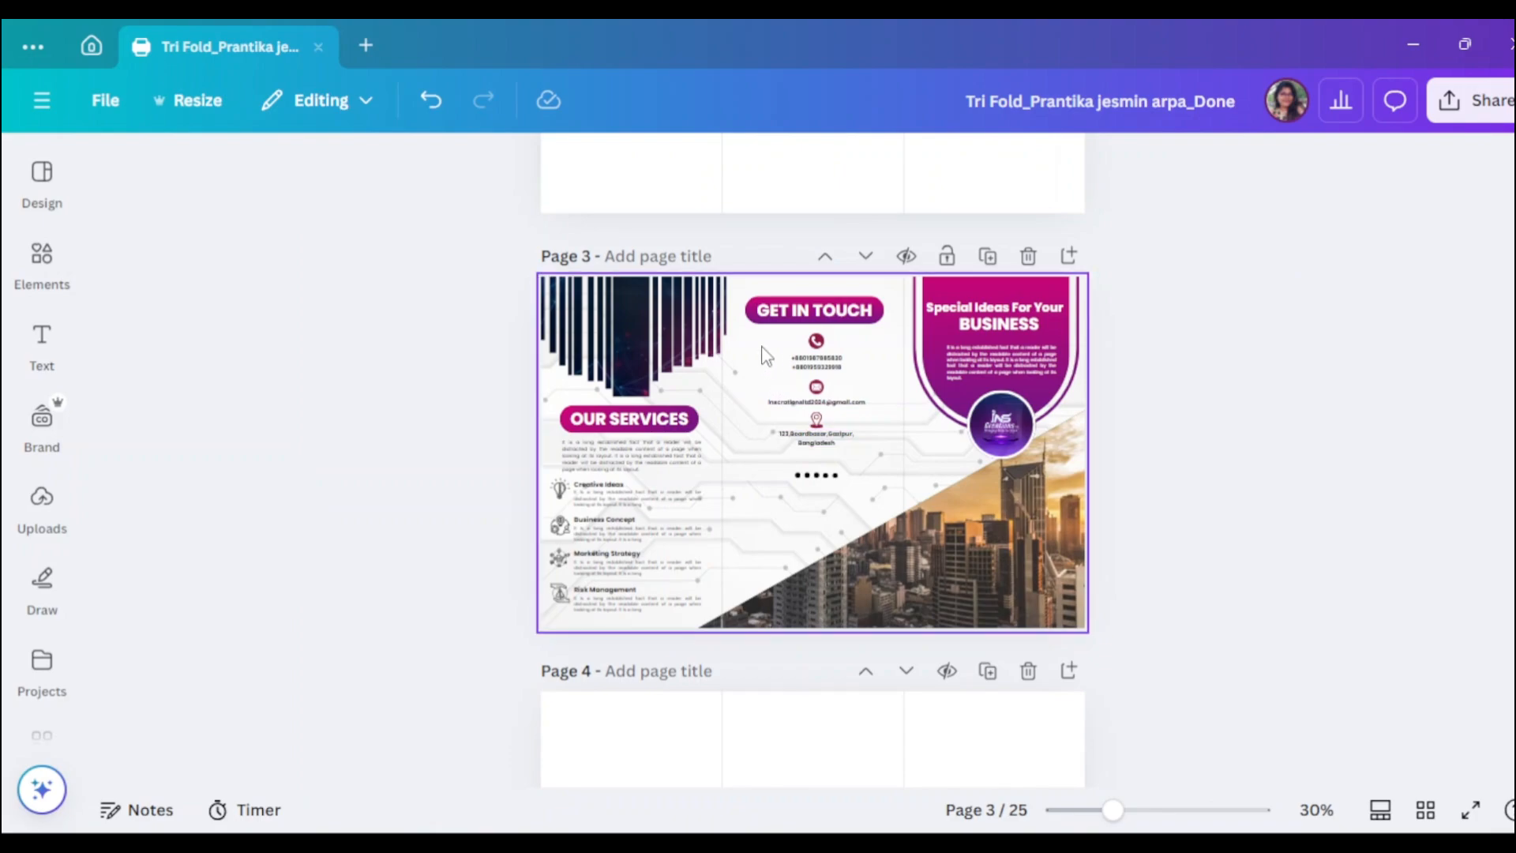
{"action": "left_click", "coordinate": [745, 367]}
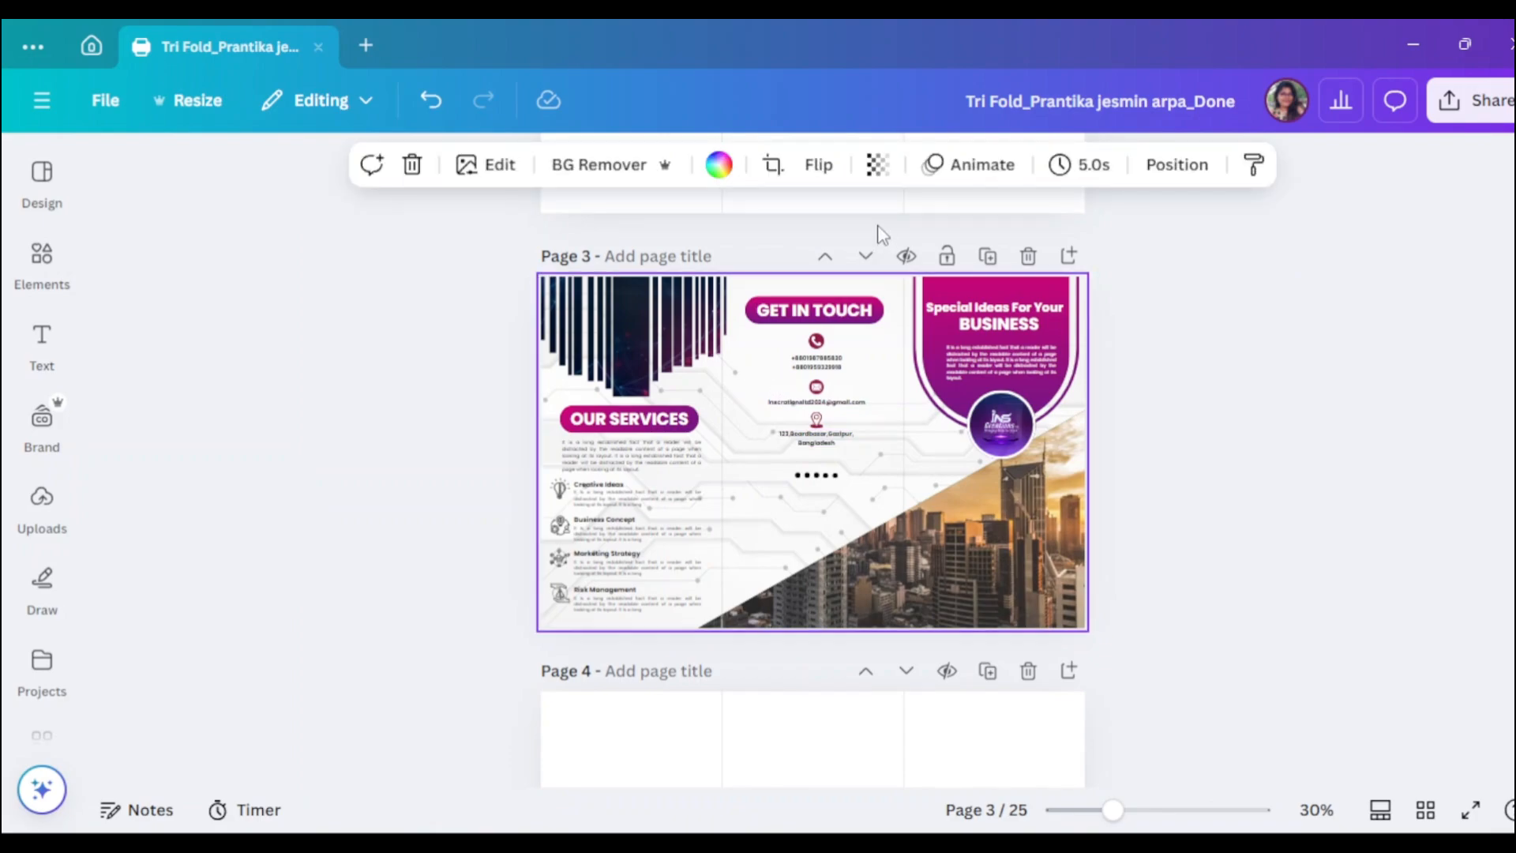
{"action": "left_click", "coordinate": [877, 165]}
{"action": "scroll", "coordinate": [947, 505], "scroll_direction": "down", "scroll_amount": 1}
- Recolour the city skyline photo to the magenta gradient, keeping transparency at 100
{"action": "left_click_drag", "start_coordinate": [1112, 811], "coordinate": [1148, 812]}
{"action": "scroll", "coordinate": [1432, 723], "scroll_direction": "up", "scroll_amount": 3}
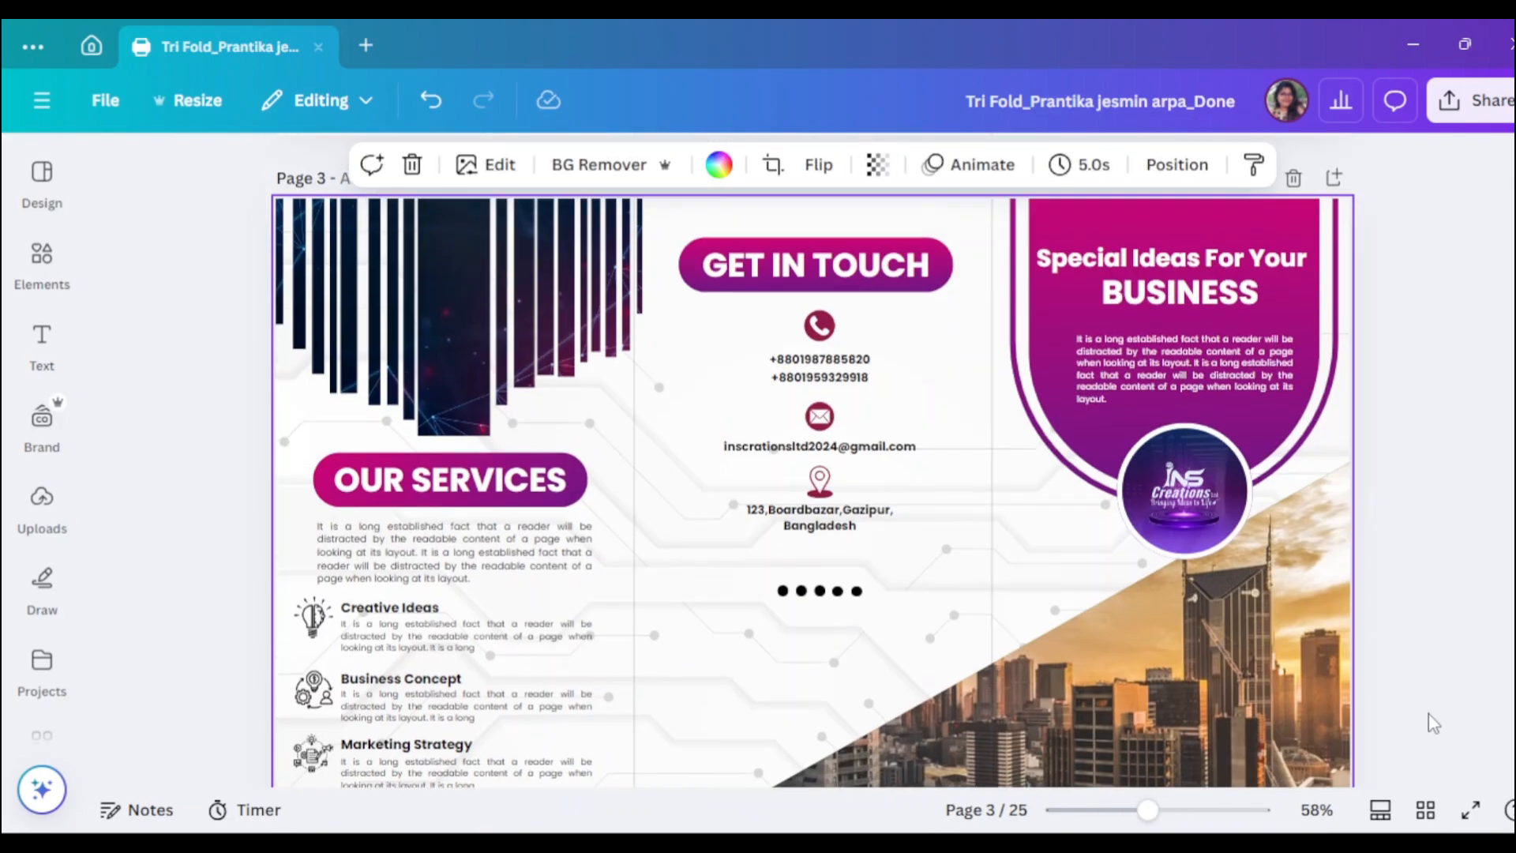
{"action": "scroll", "coordinate": [1302, 632], "scroll_direction": "down", "scroll_amount": 2}
{"action": "left_click", "coordinate": [1105, 505]}
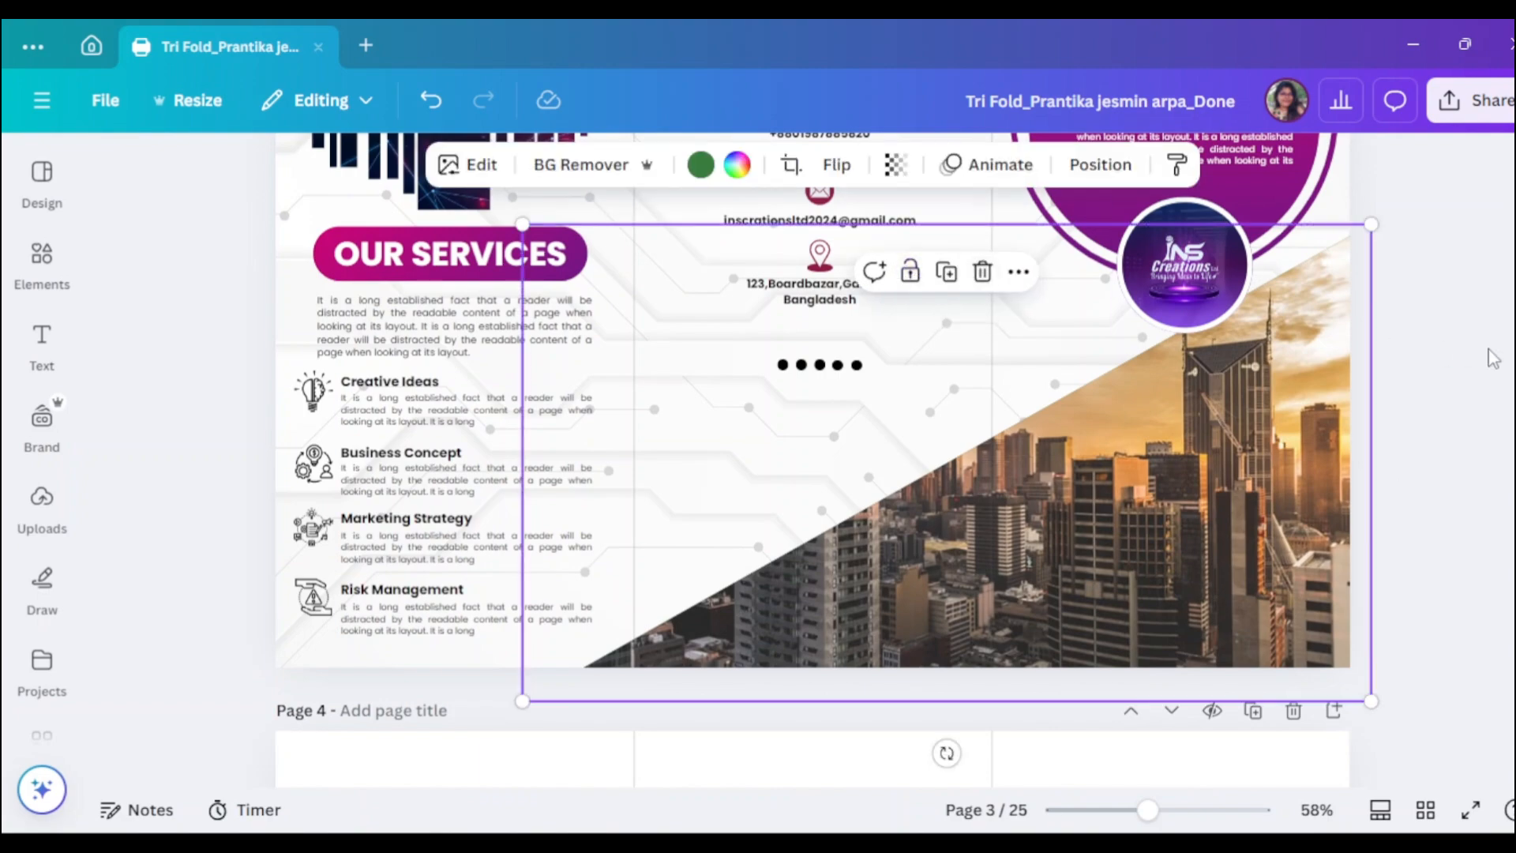
{"action": "left_click", "coordinate": [701, 166]}
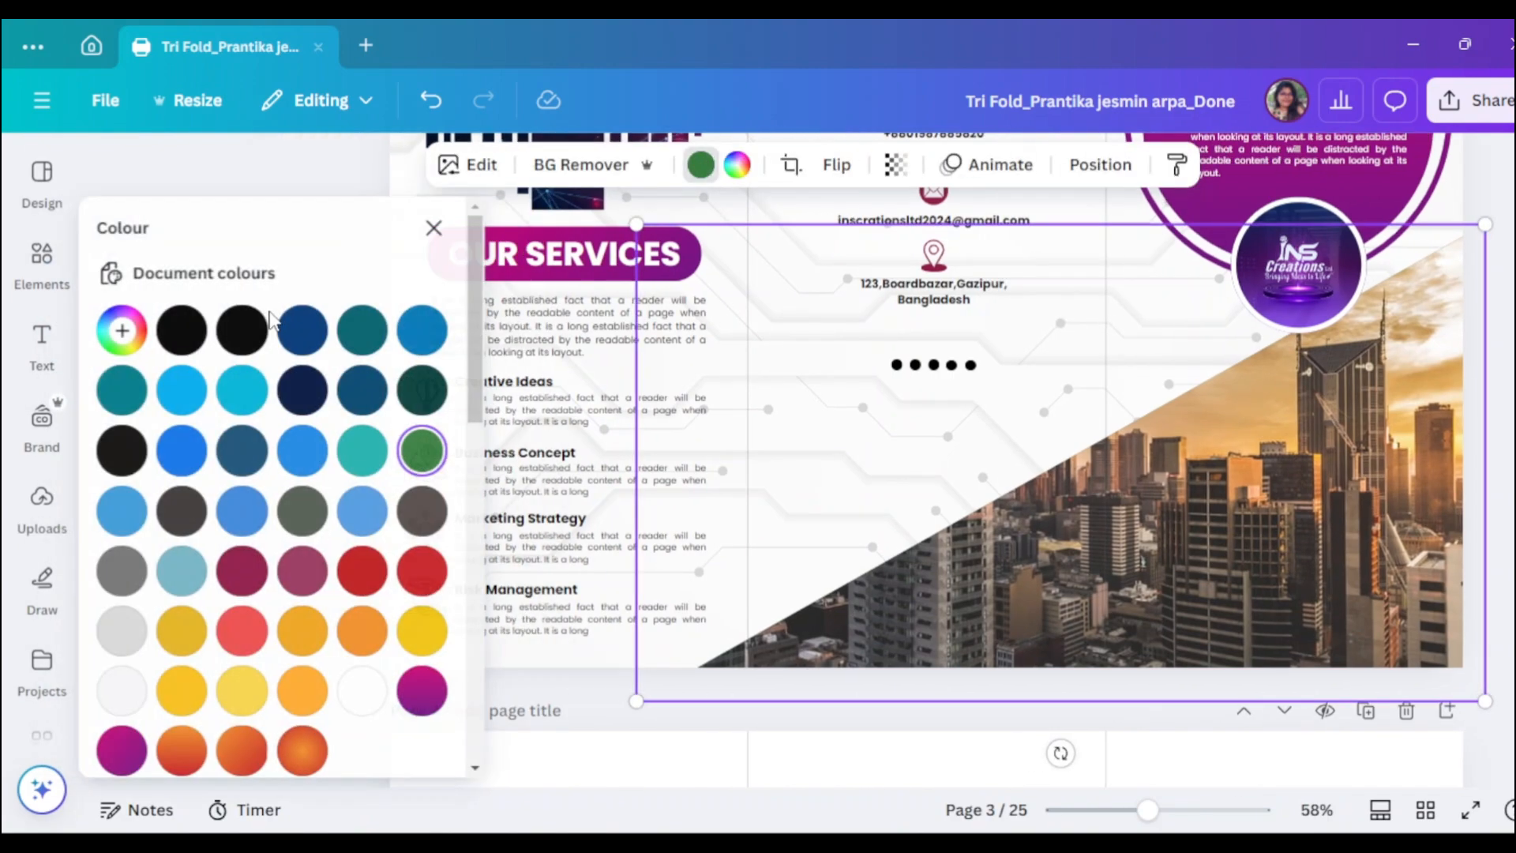
{"action": "left_click", "coordinate": [425, 690]}
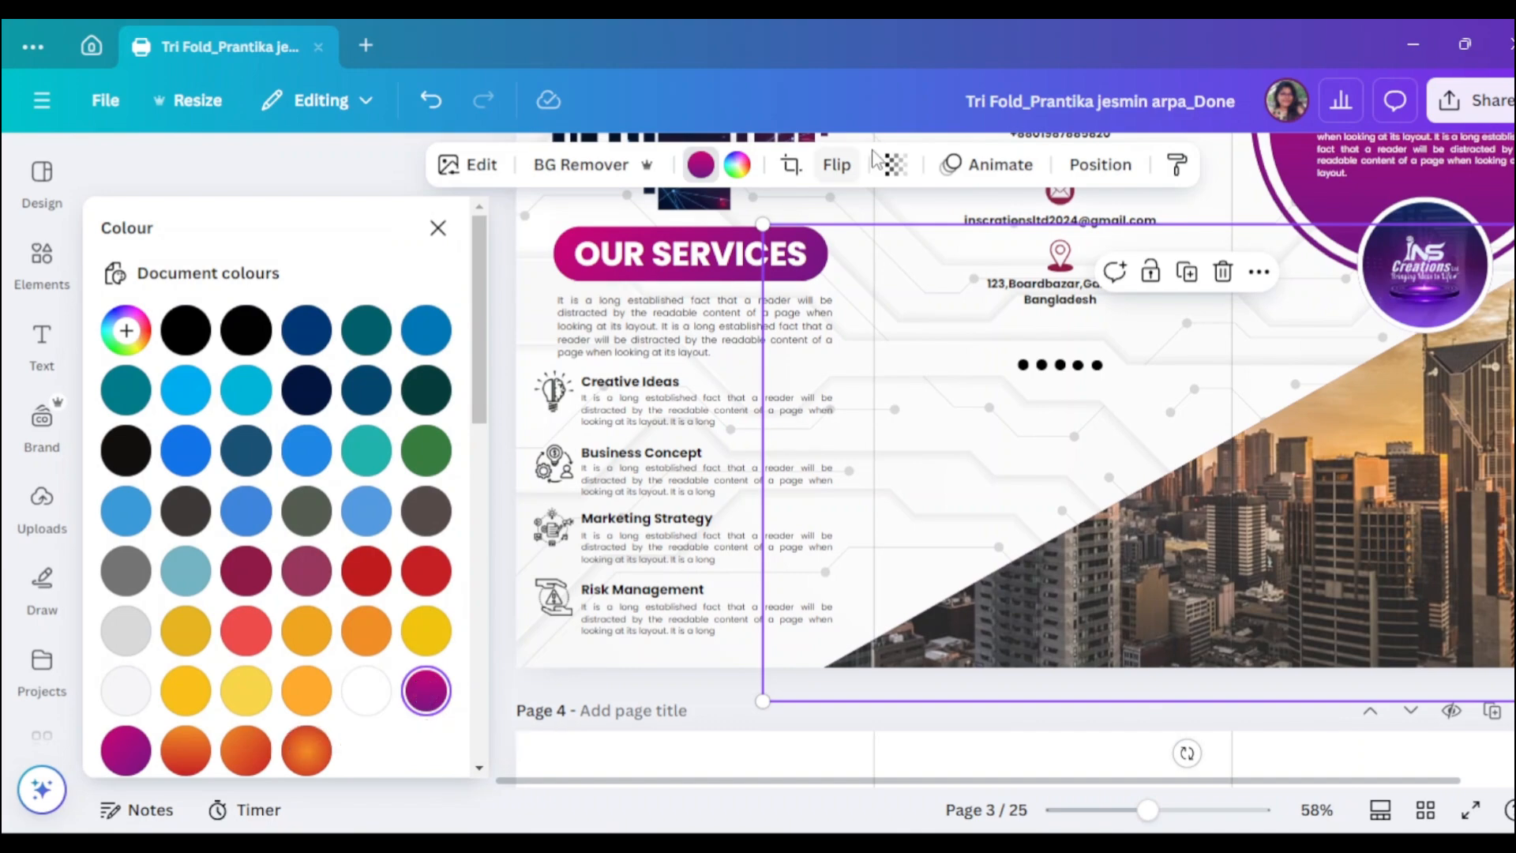
{"action": "left_click", "coordinate": [895, 165]}
{"action": "mouse_move", "coordinate": [955, 256]}
{"action": "left_mouse_down"}
{"action": "mouse_move", "coordinate": [876, 280]}
{"action": "mouse_move", "coordinate": [967, 281]}
{"action": "left_mouse_up"}
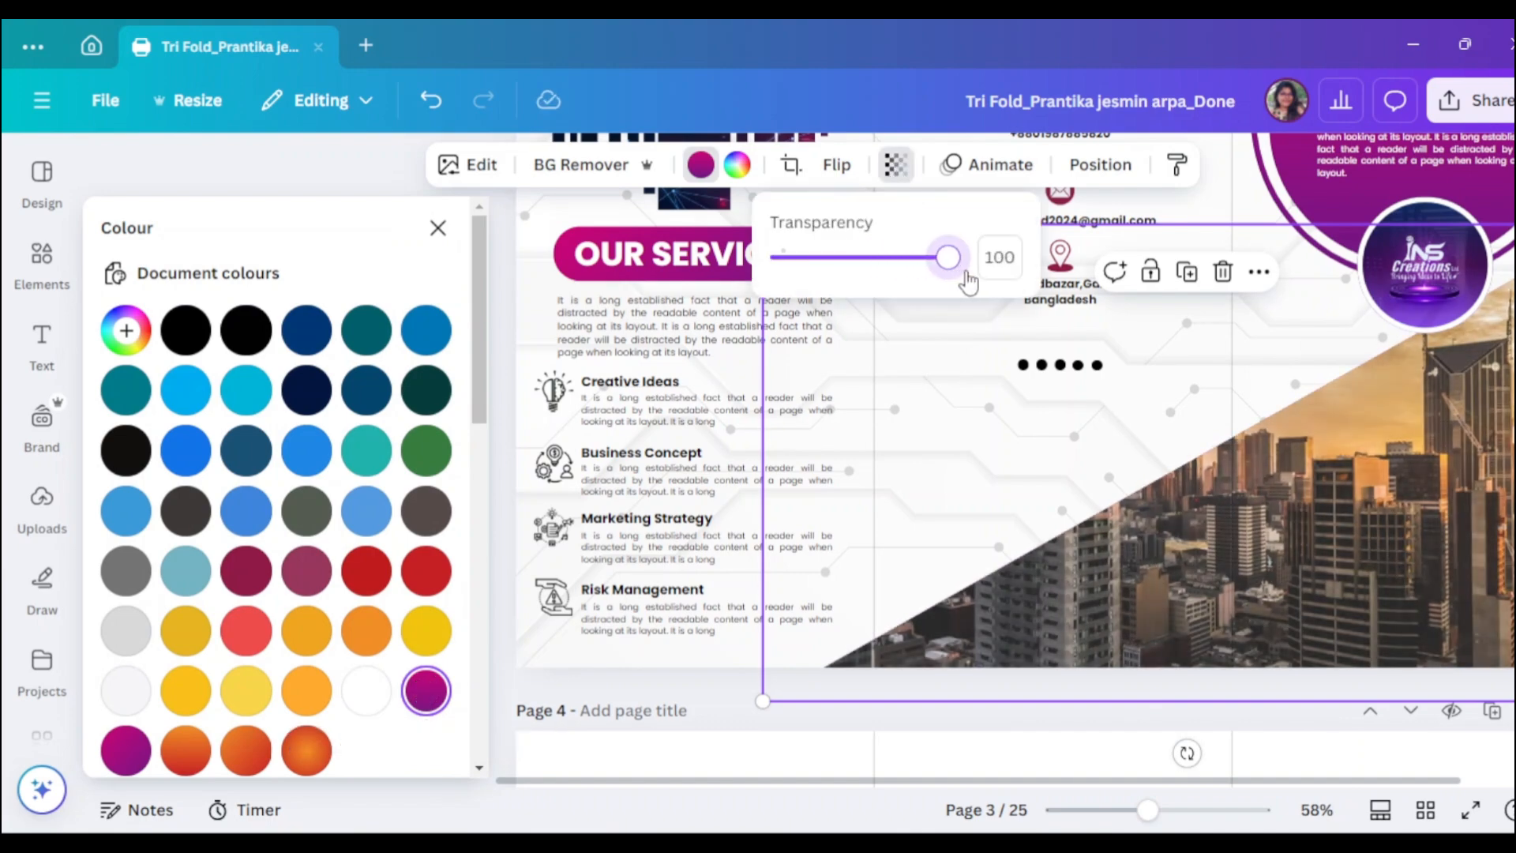
{"action": "left_click", "coordinate": [987, 387]}
{"action": "left_click", "coordinate": [437, 227]}
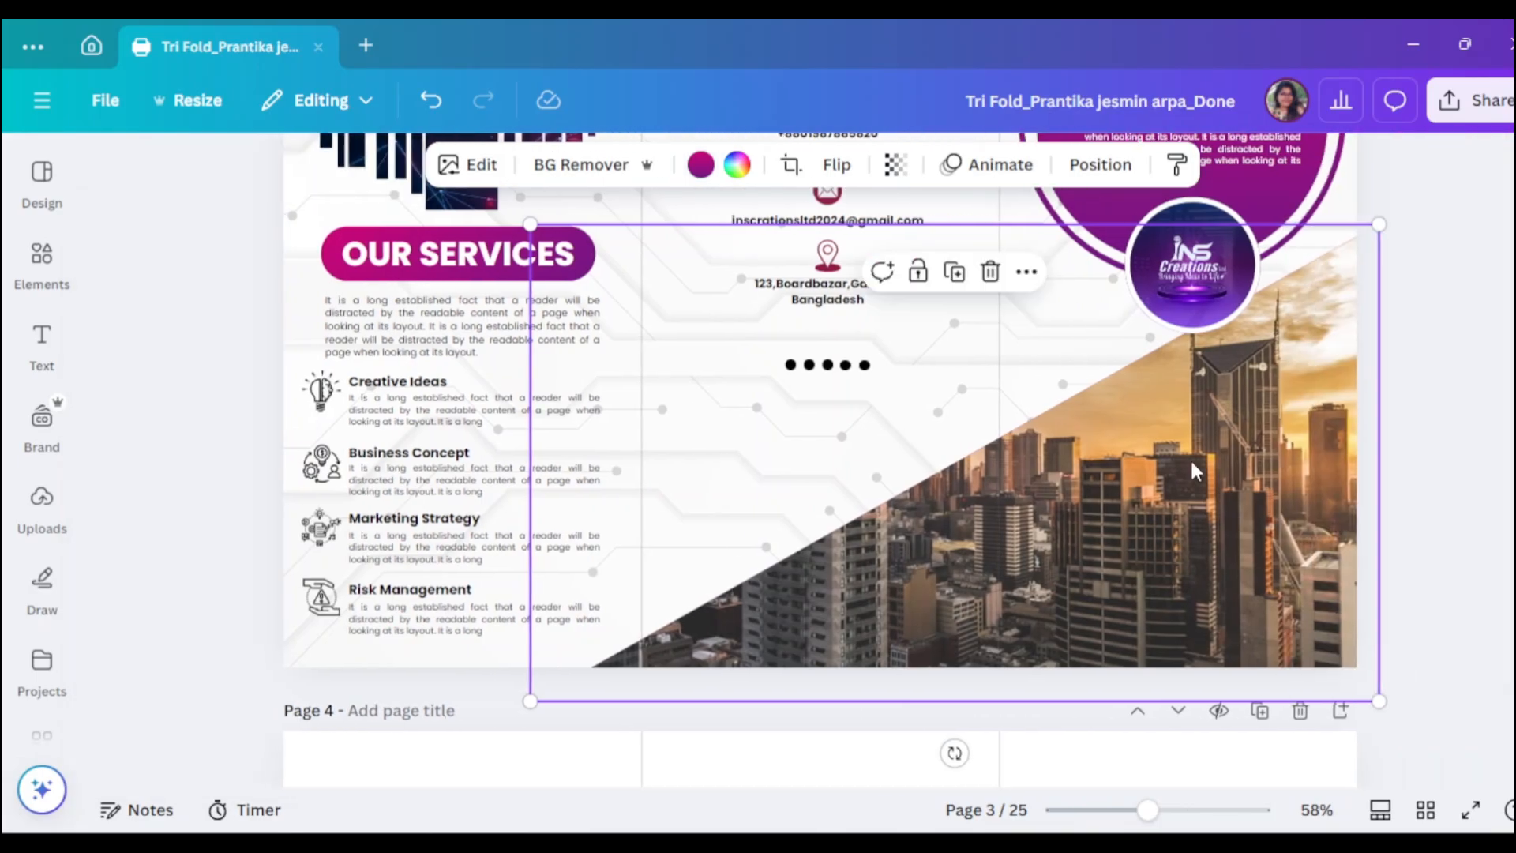